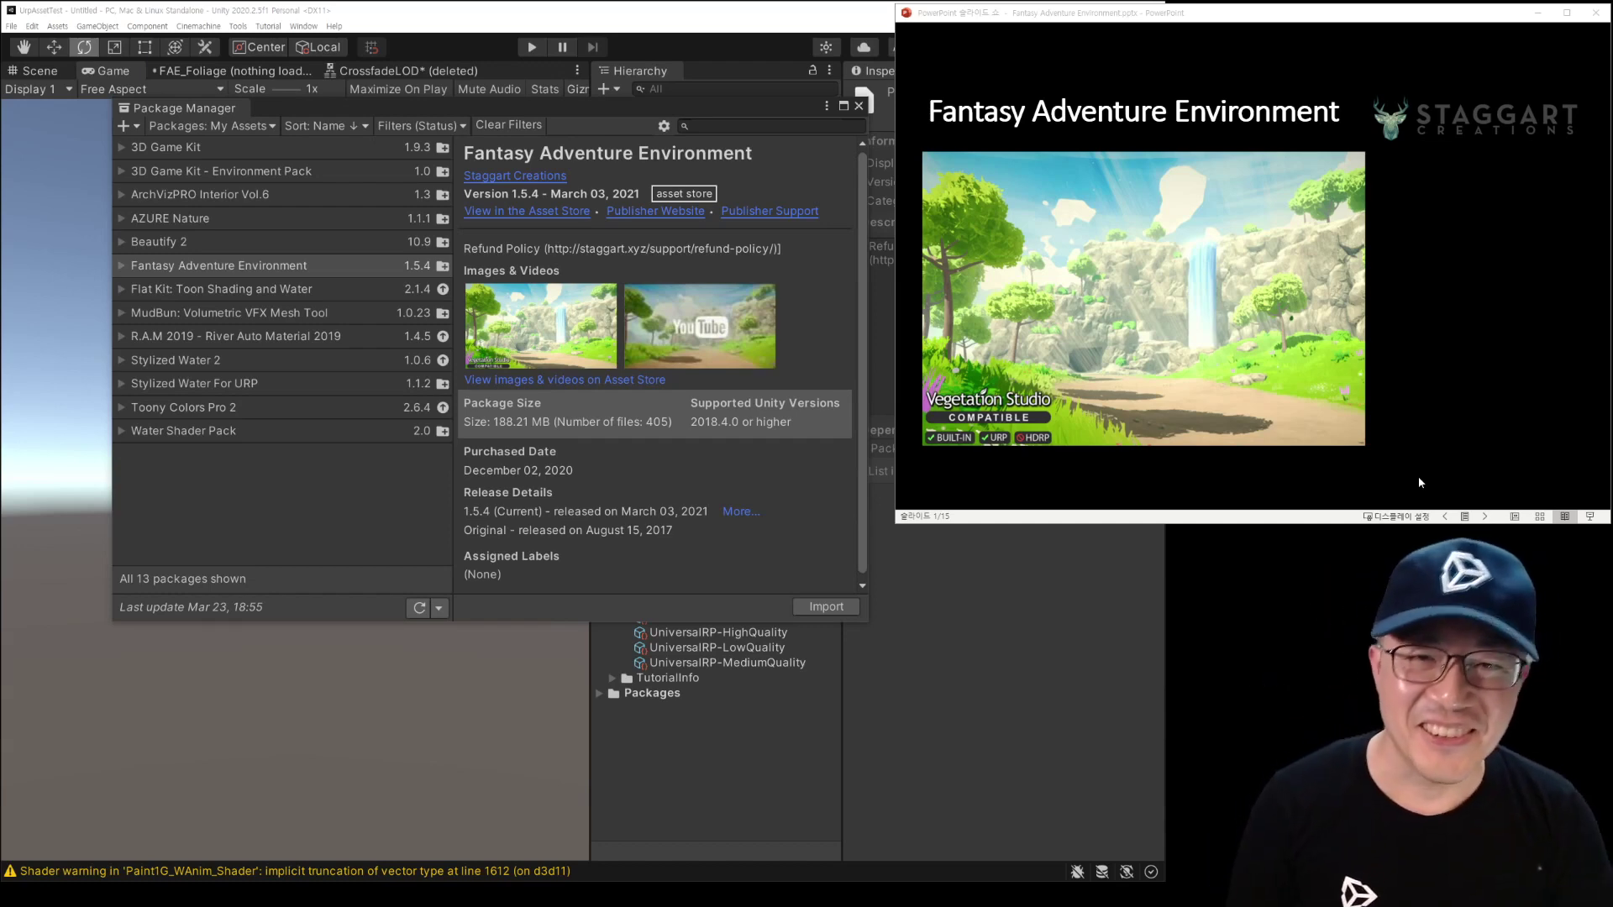
# Step: Cancel the Import Unity Package dialog, close the Package Manager, and return to the PowerPoint slideshow
pyautogui.click(842, 475)
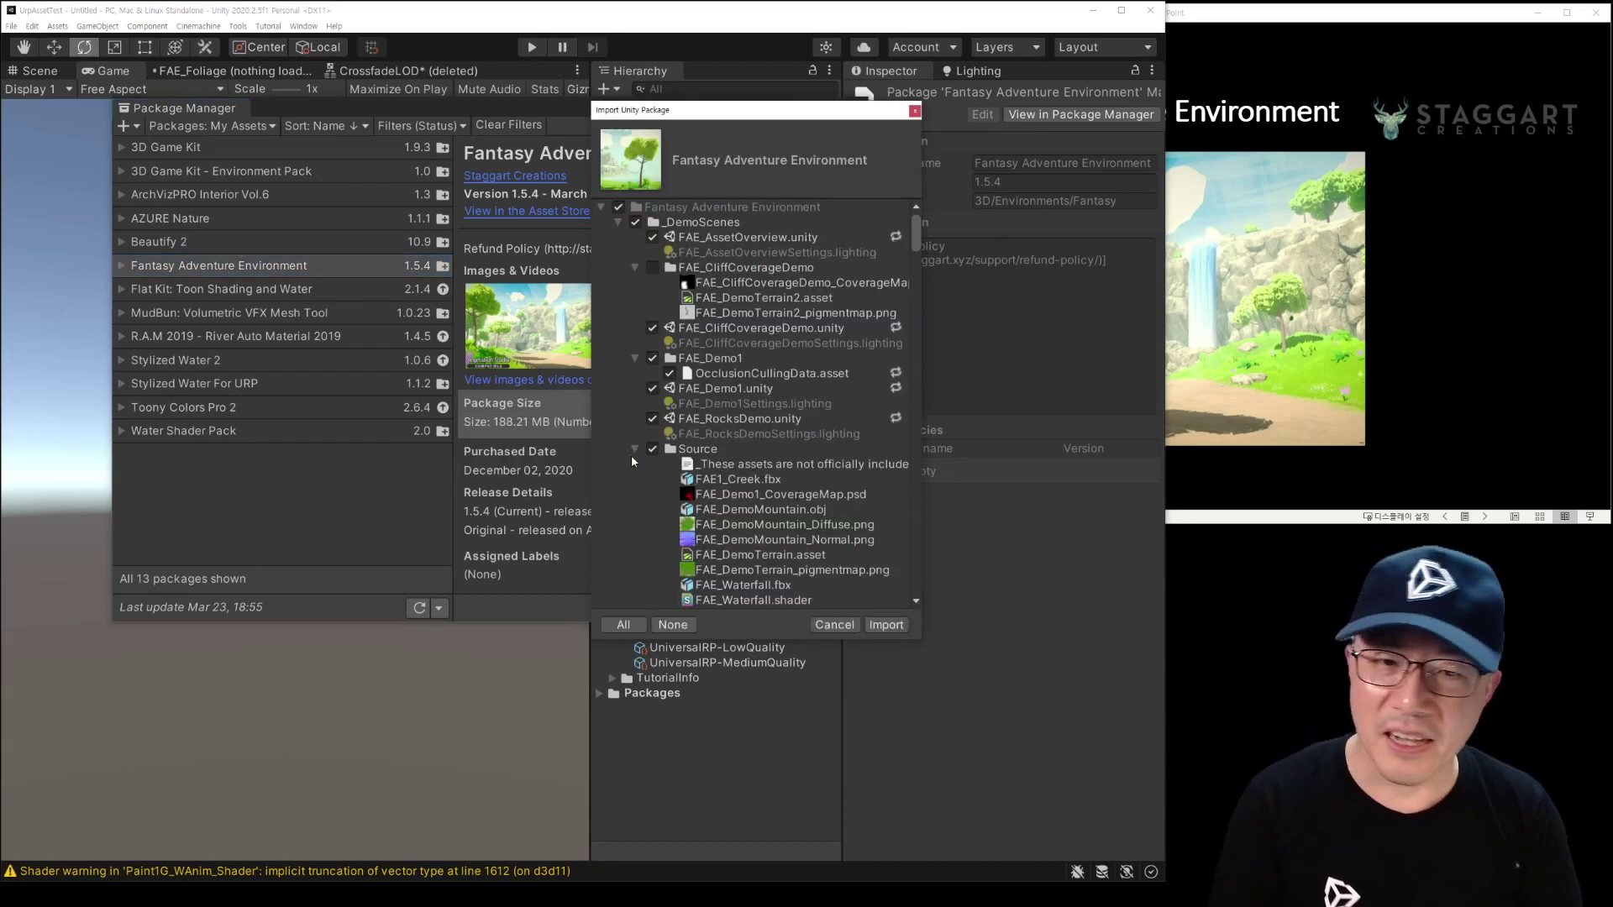
pyautogui.press('Escape')
pyautogui.click(986, 131)
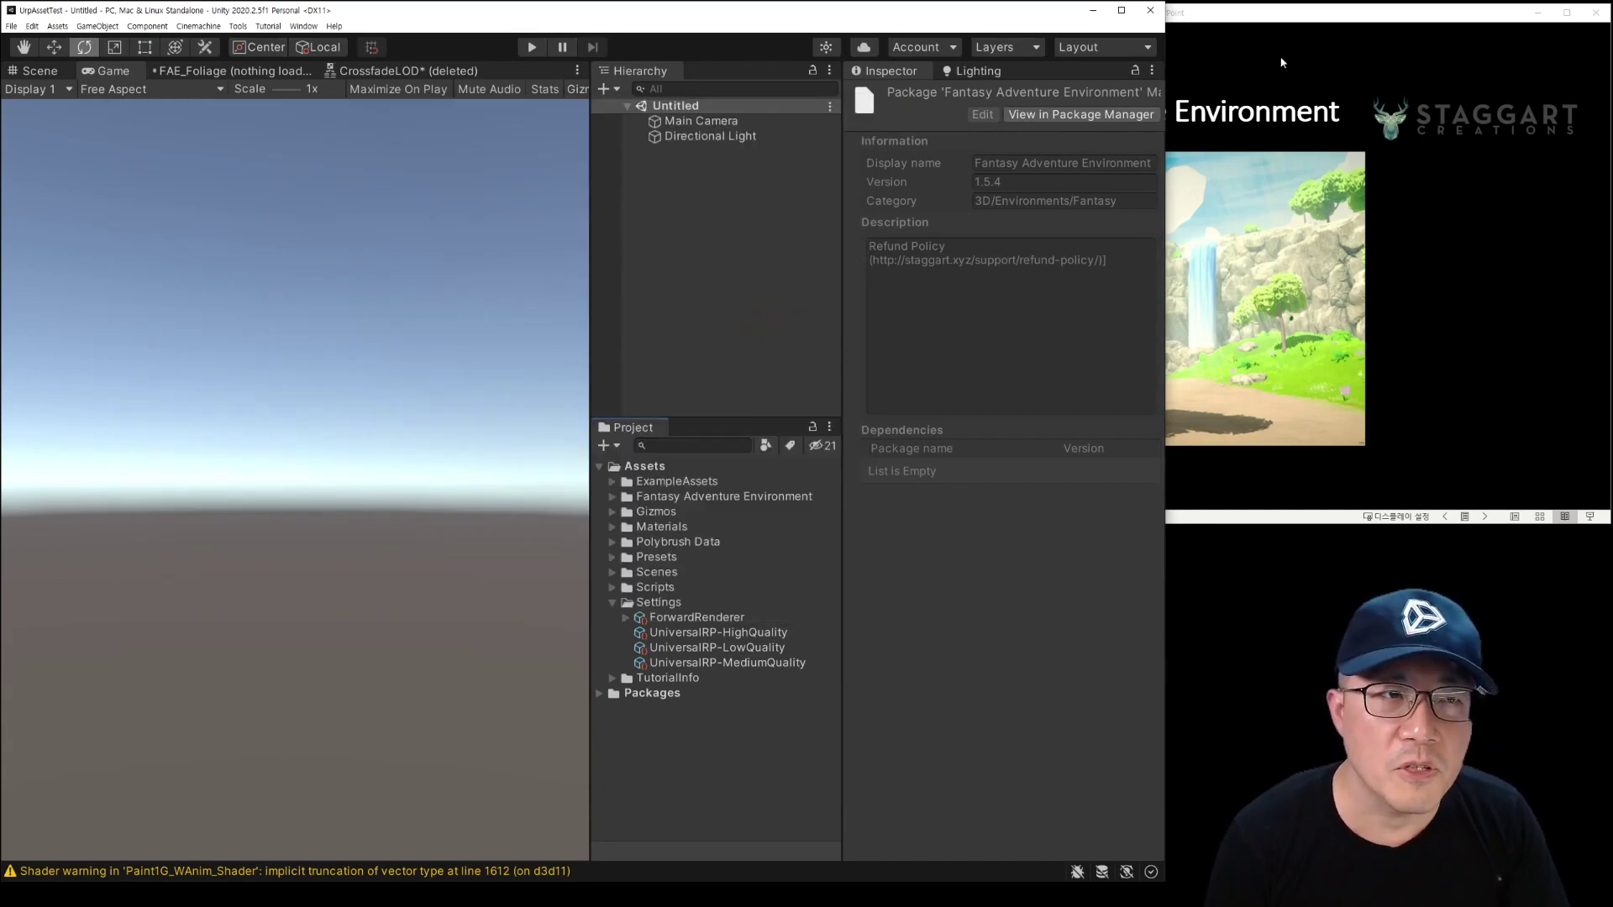
pyautogui.click(1283, 62)
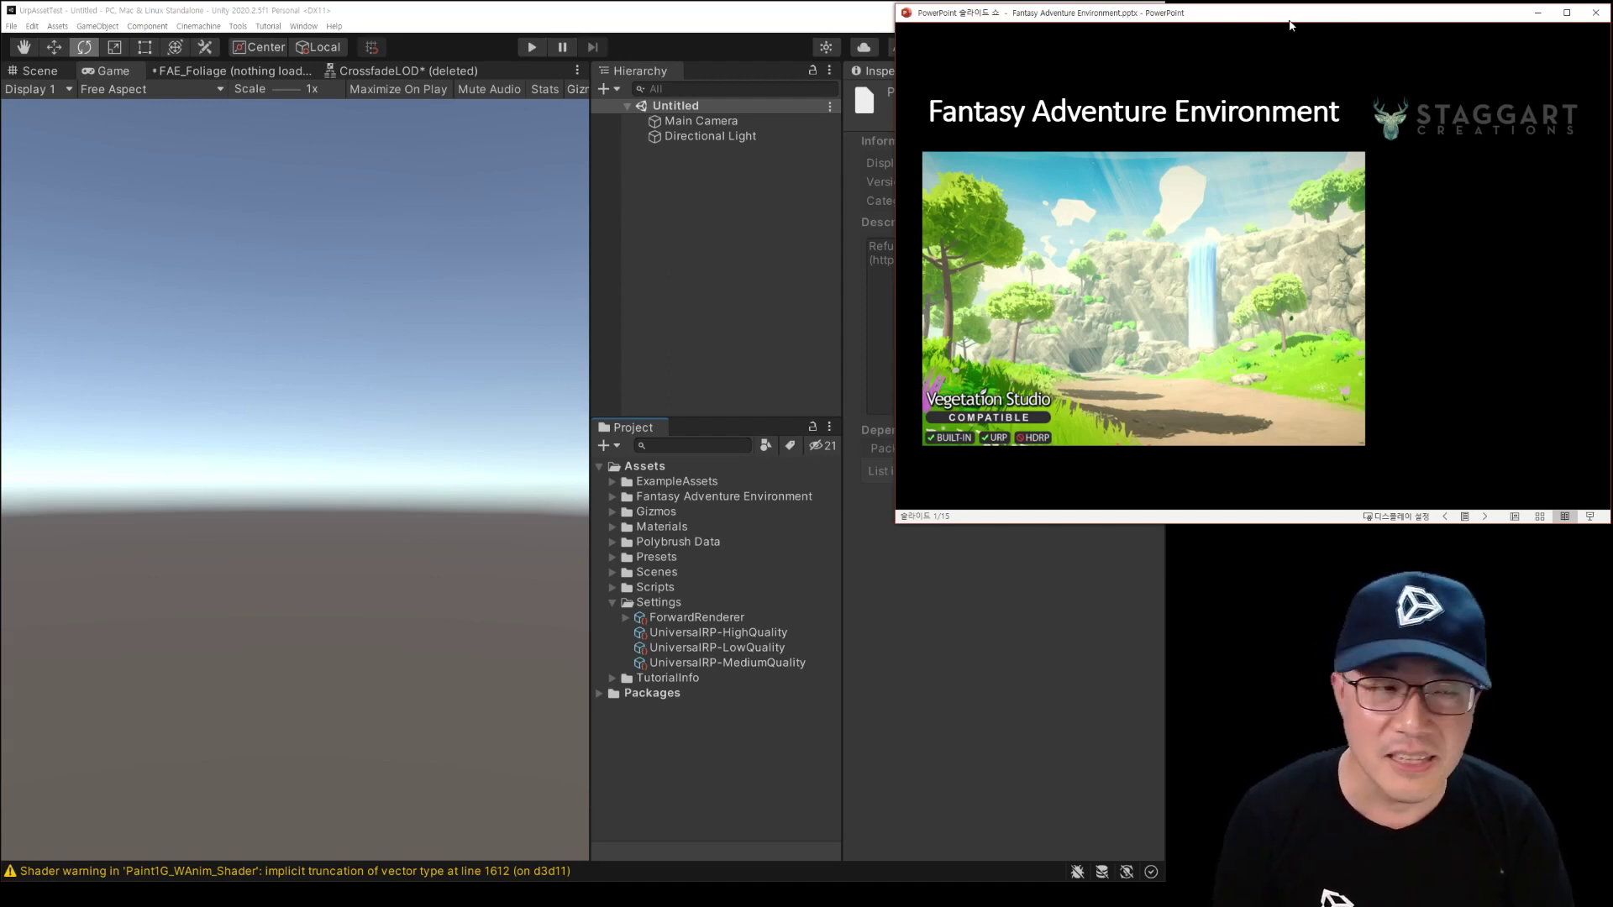
# Step: Advance the slideshow to slide 2, which lists the asset's features and $45 price
pyautogui.press('Right')
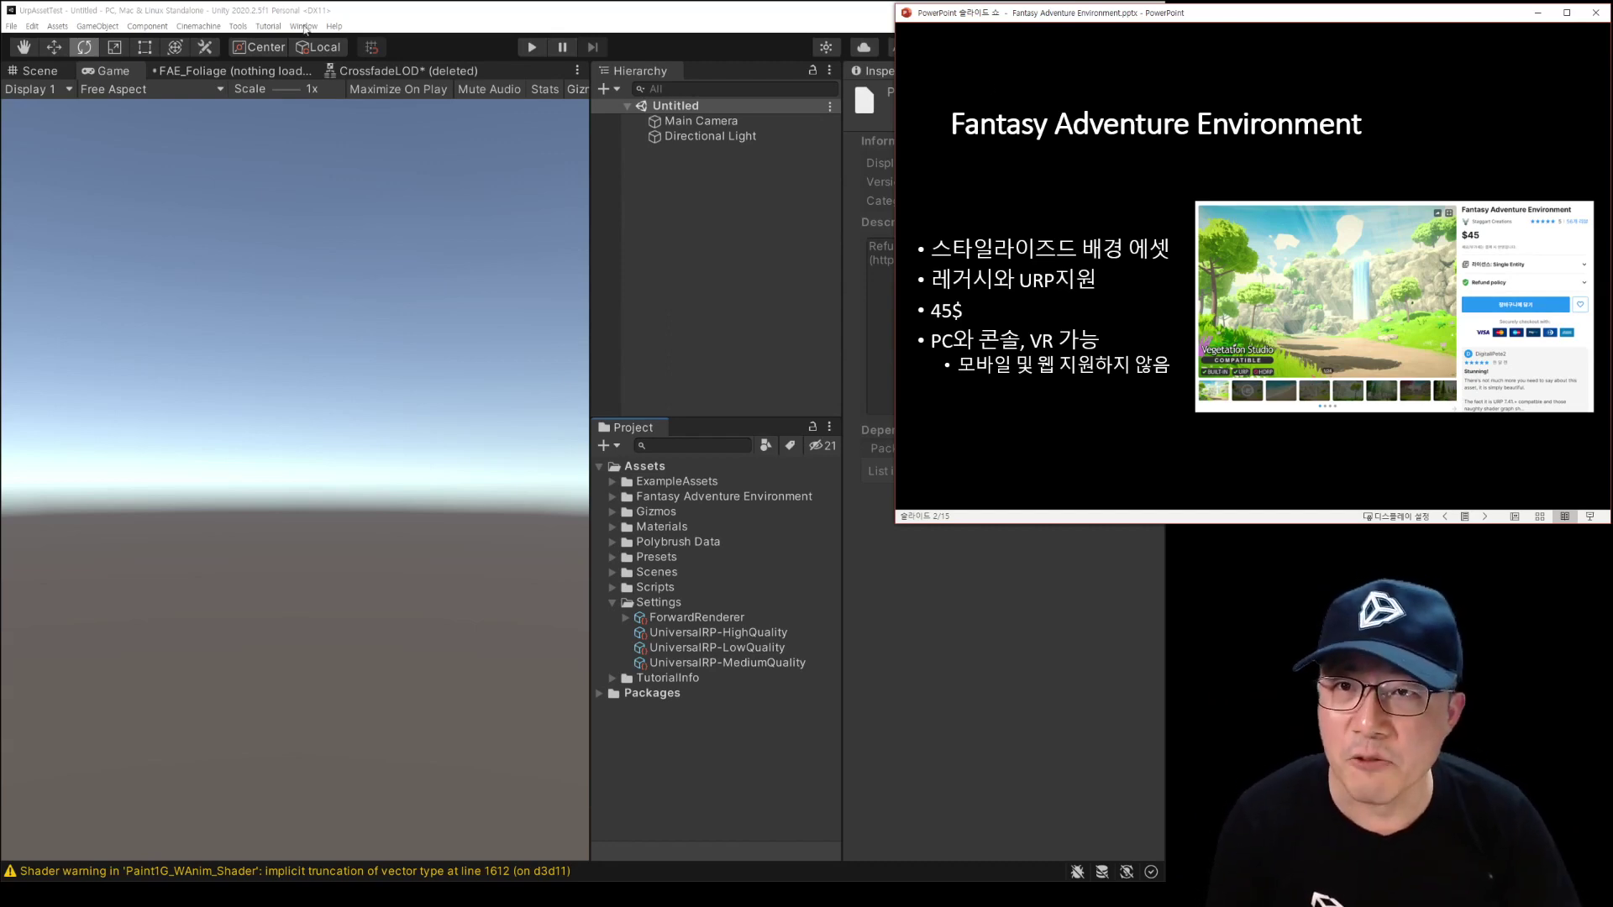
# Step: Bring Unity back in front and select the Fantasy Adventure Environment folder in the Project window
pyautogui.click(298, 26)
pyautogui.click(361, 162)
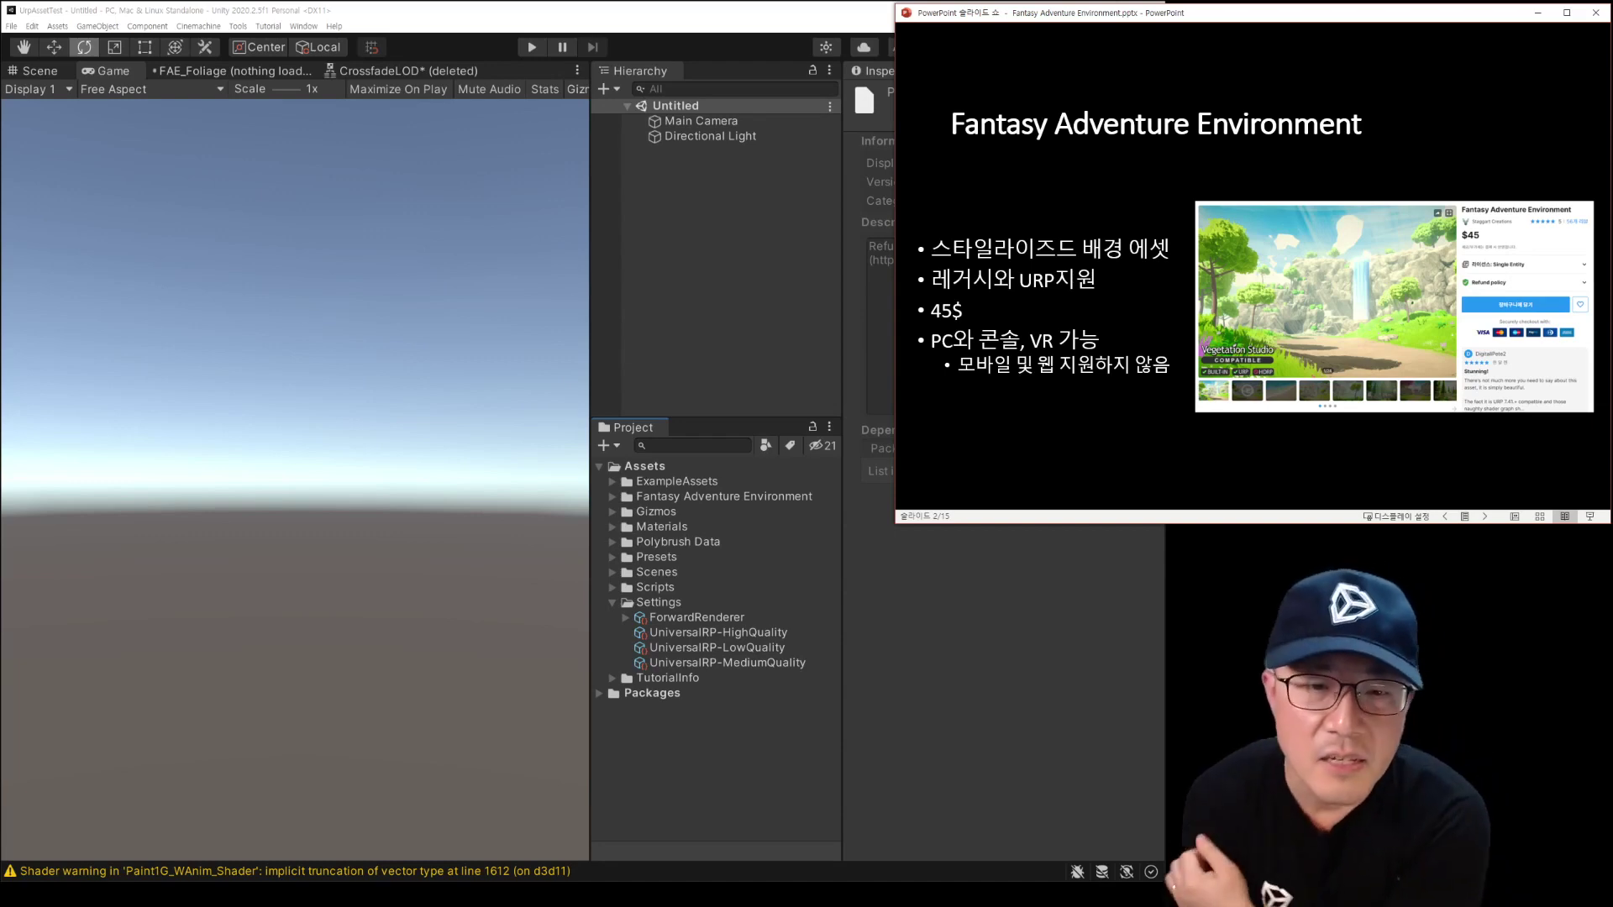
pyautogui.click(730, 498)
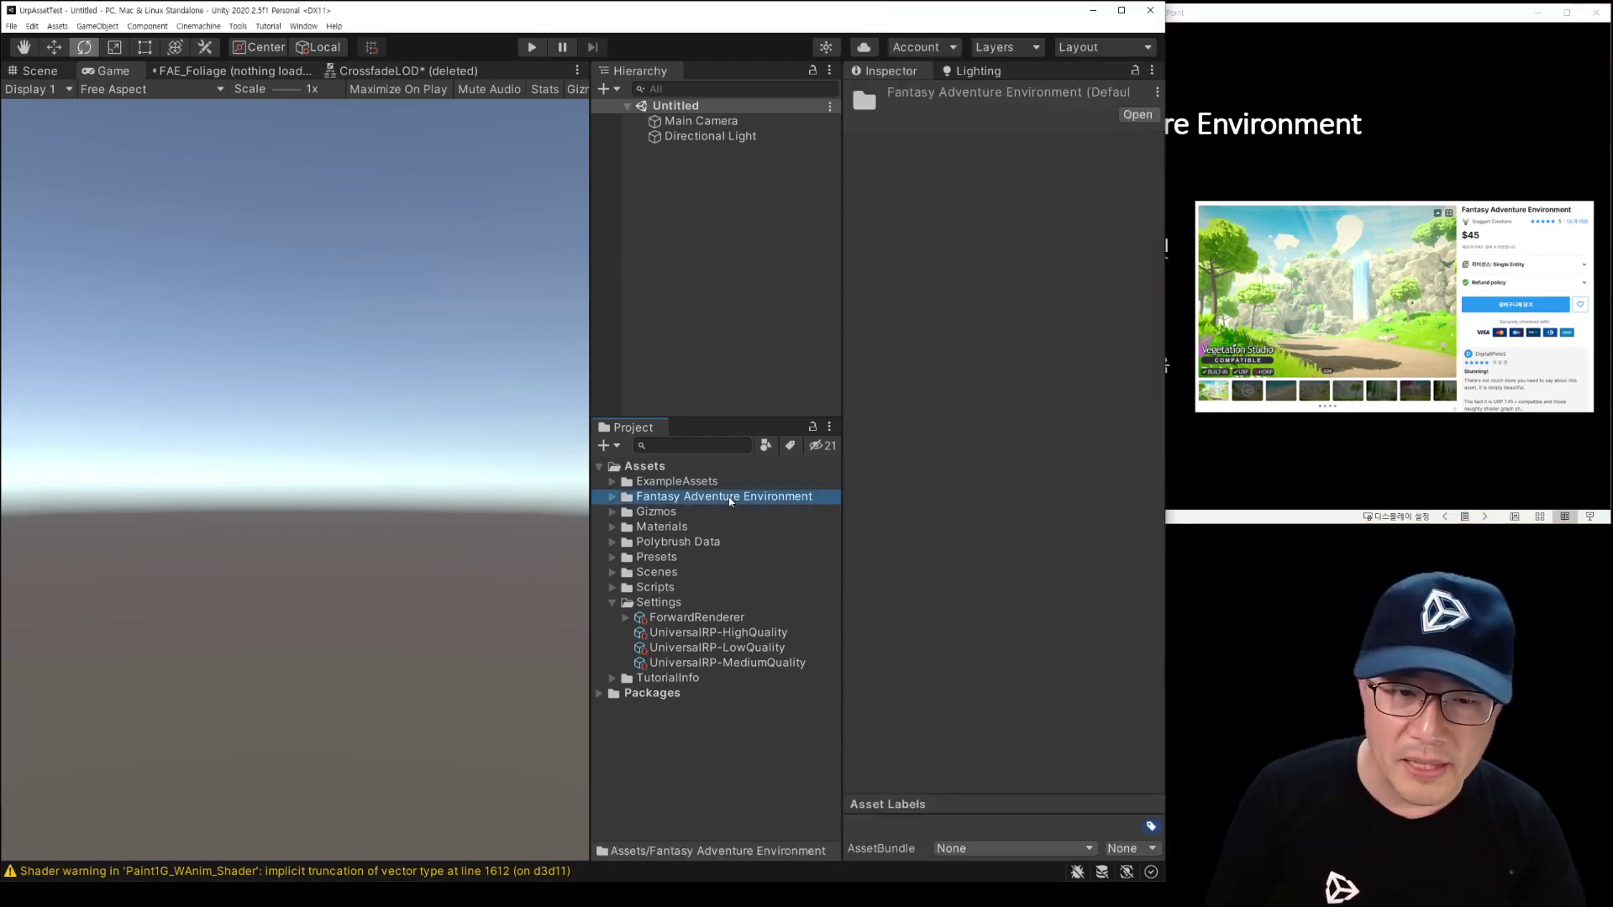
# Step: Expand Fantasy Adventure Environment and look through its Source, Terrain, Shaders, Prefabs, PostProcessingAssets and _DemoScenes folders
pyautogui.click(613, 498)
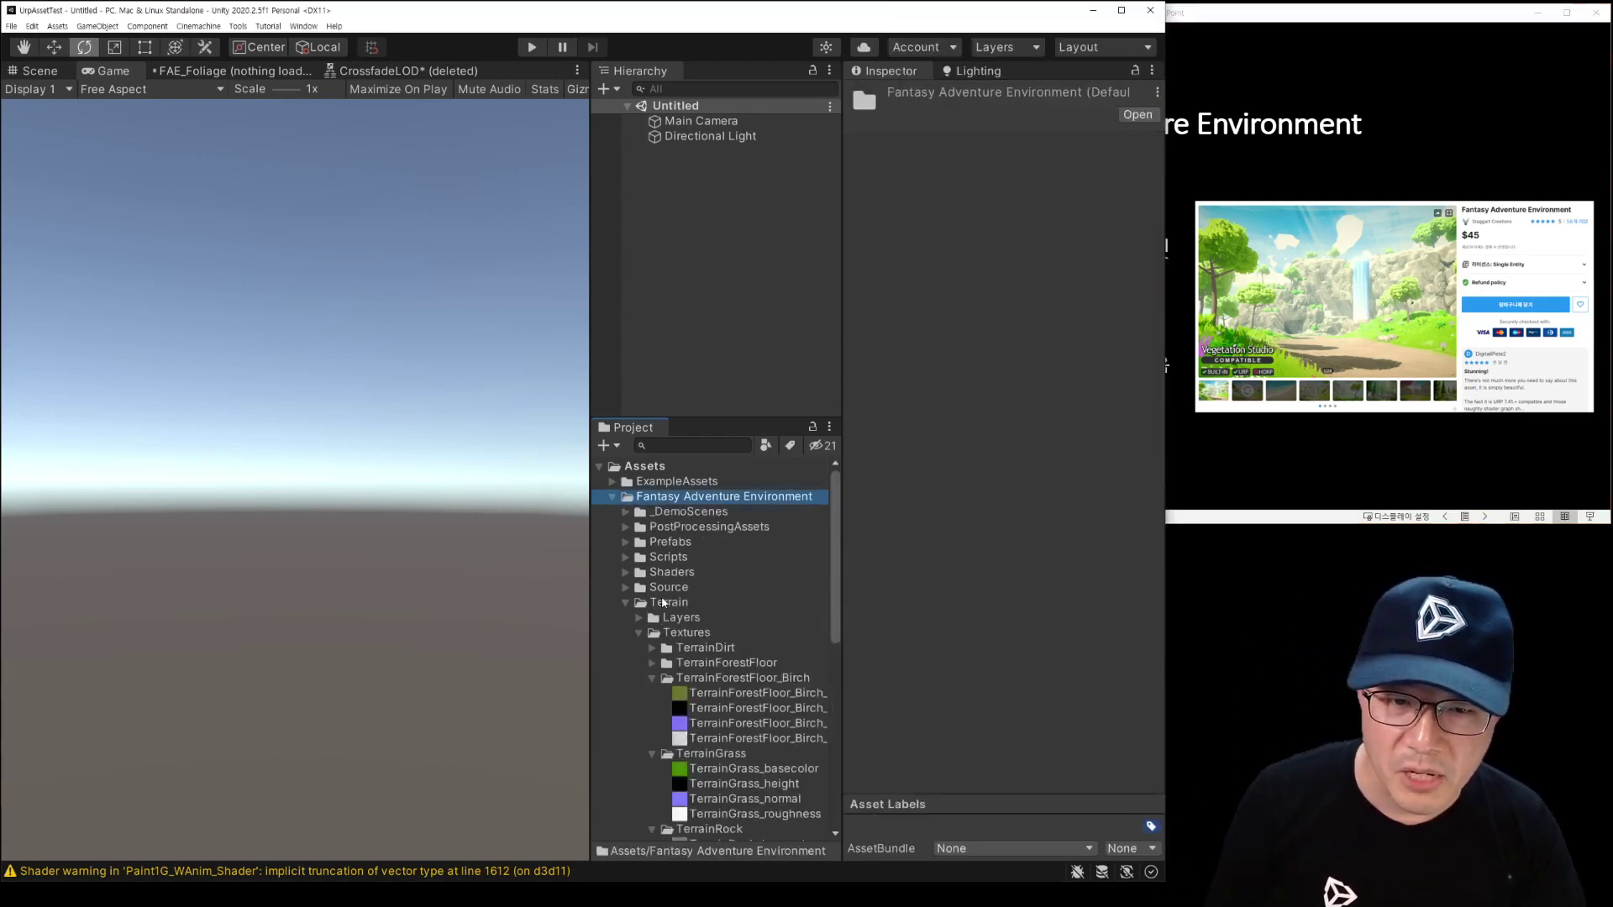
pyautogui.click(627, 603)
pyautogui.click(673, 588)
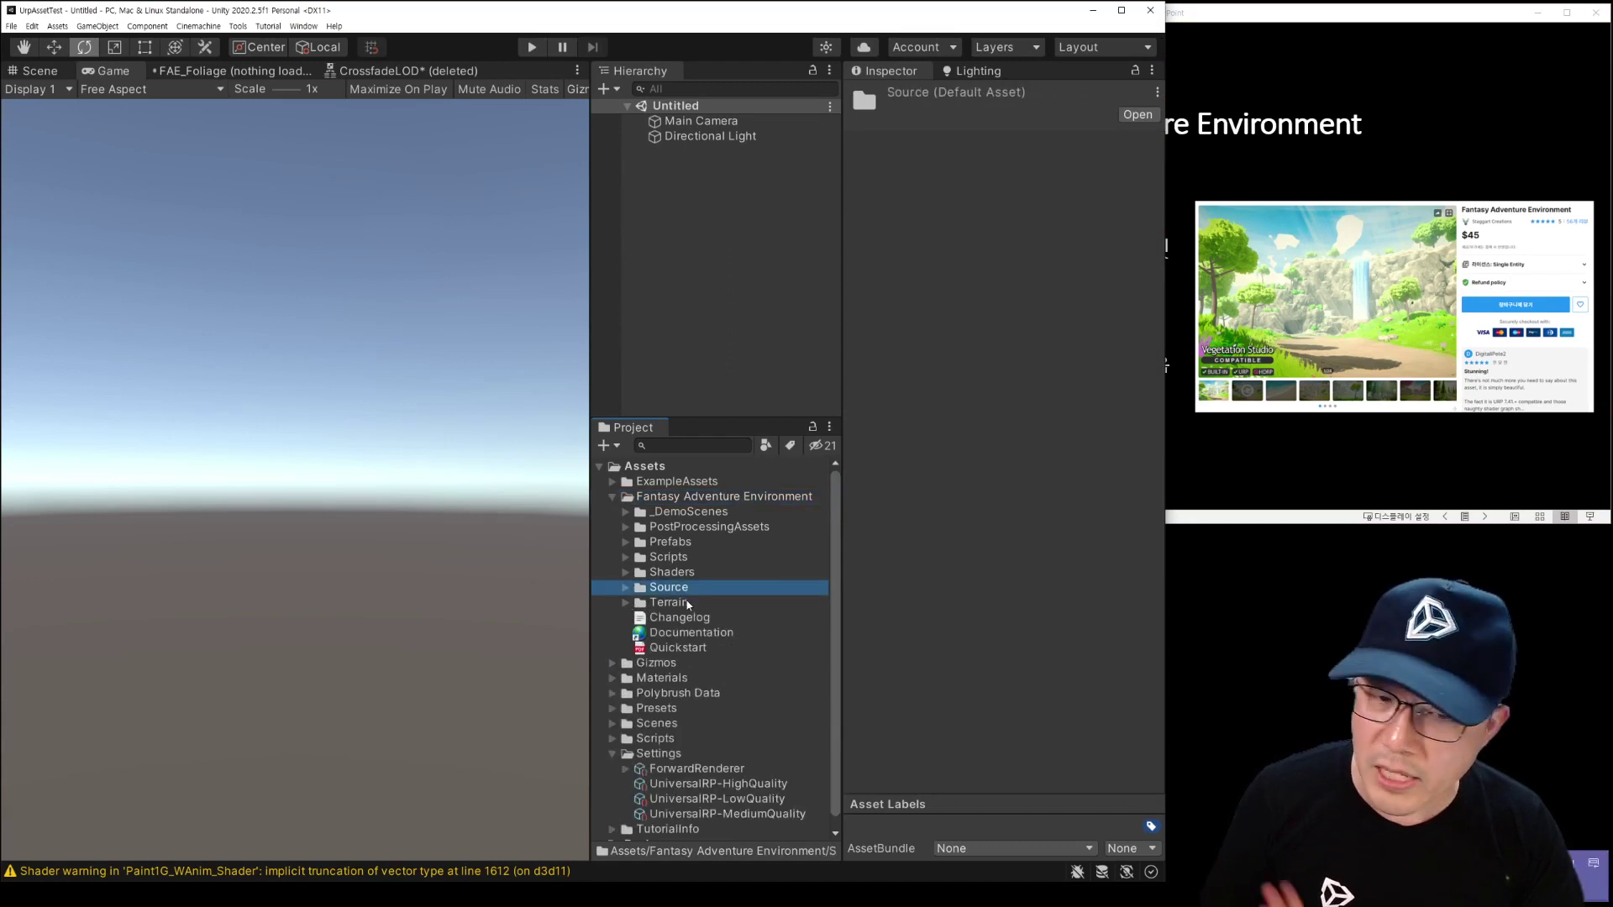
pyautogui.click(687, 603)
pyautogui.click(672, 572)
pyautogui.click(670, 542)
pyautogui.click(681, 527)
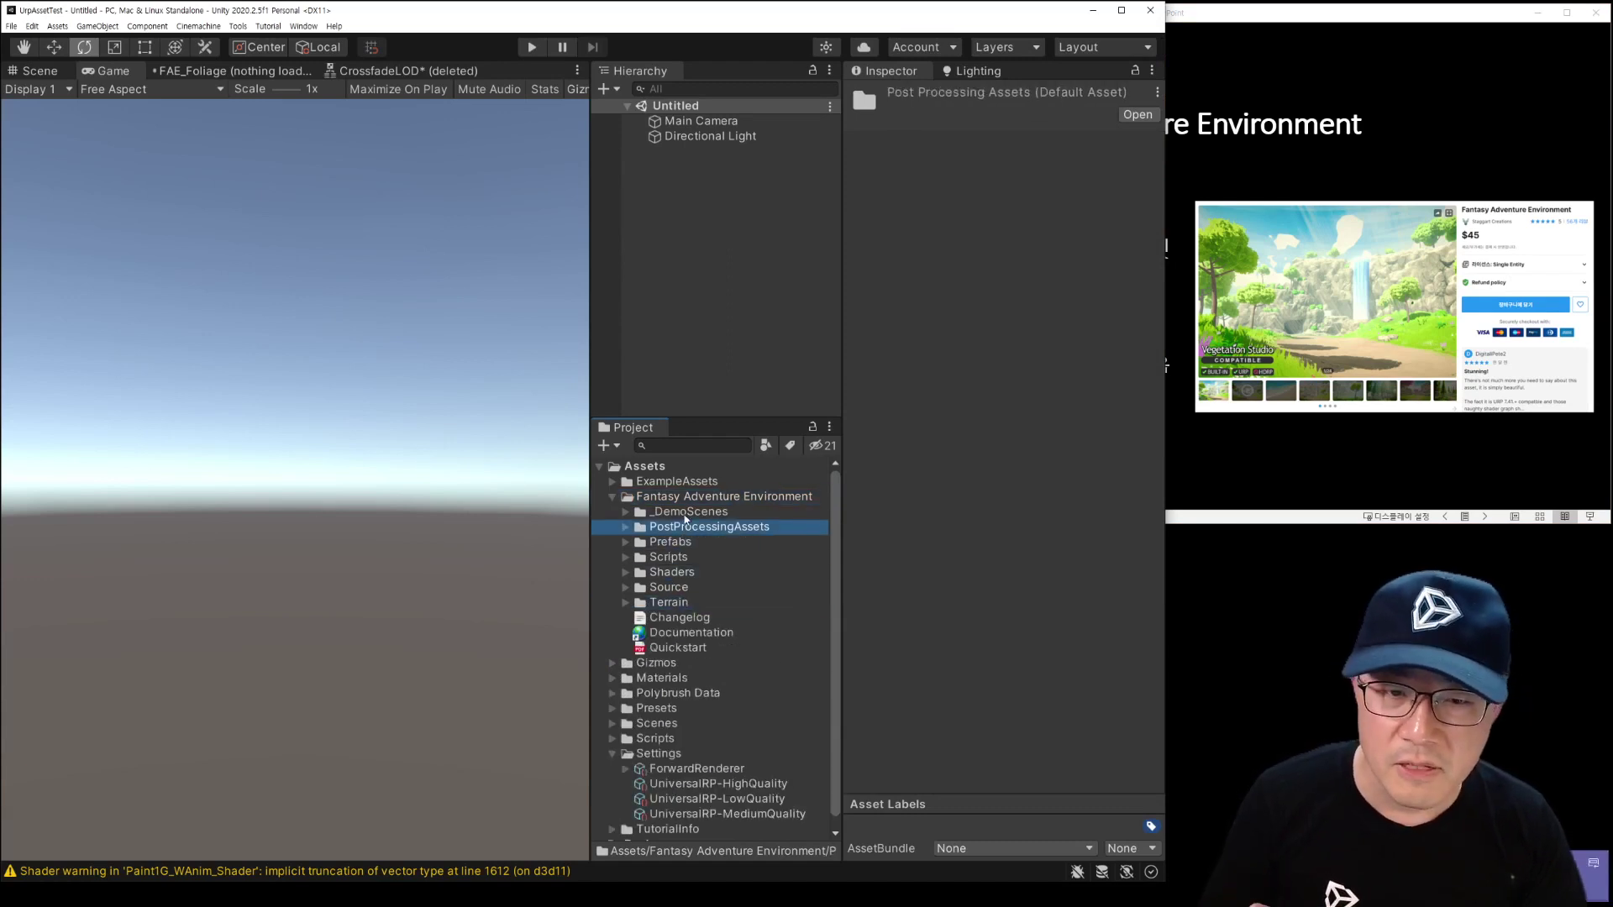
pyautogui.click(682, 514)
# Step: Expand _DemoScenes and open the FAE_AssetOverview demo scene
pyautogui.click(626, 513)
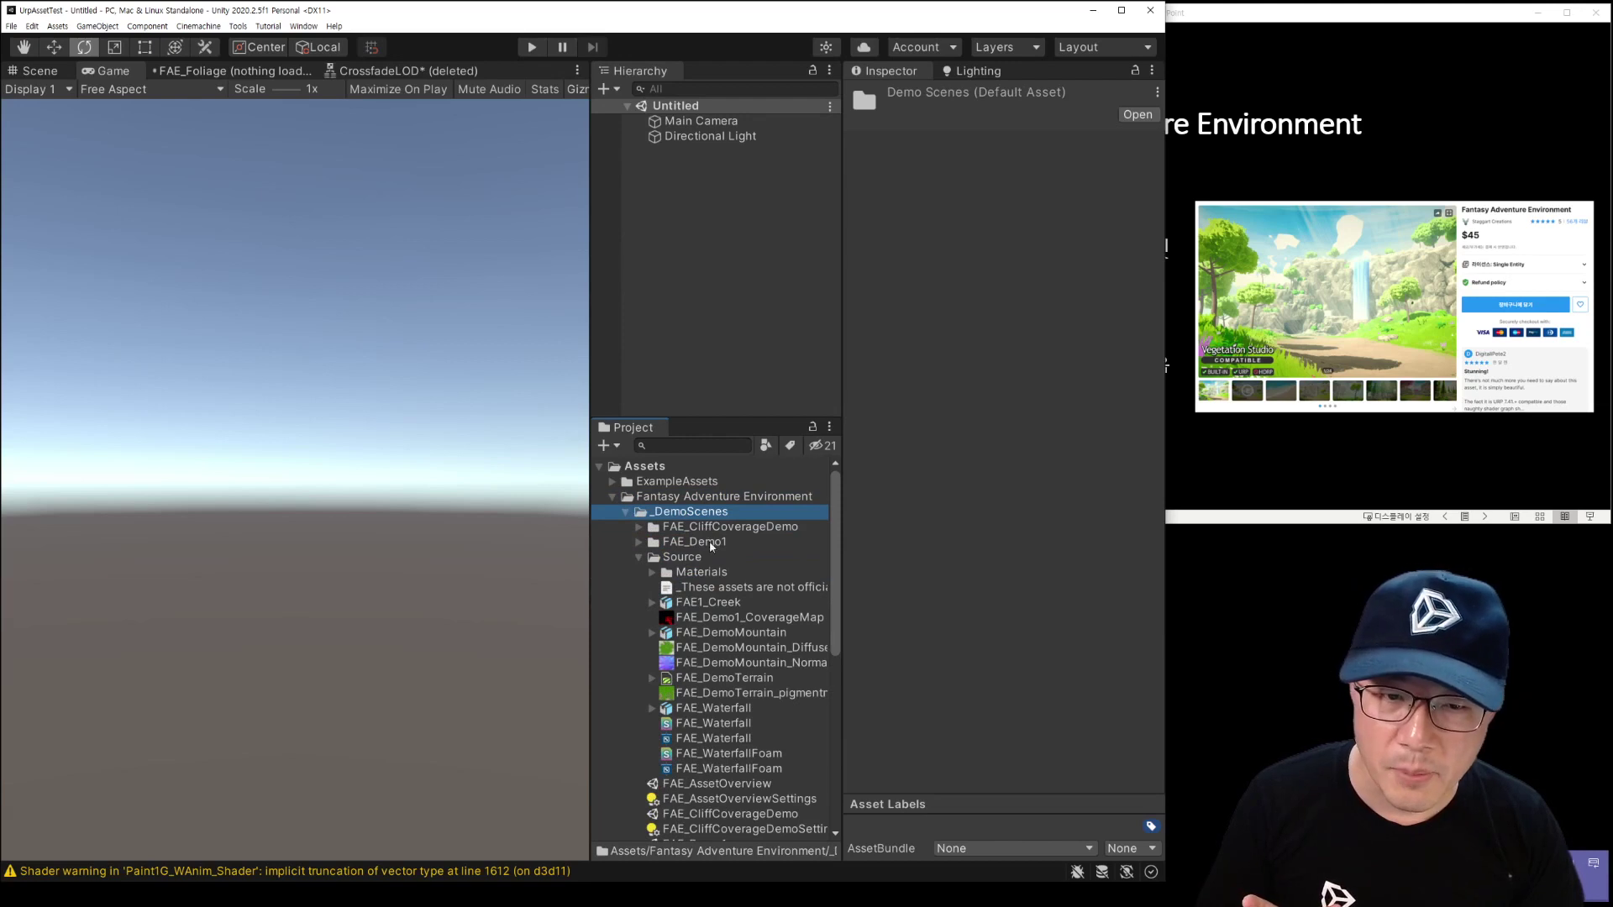
pyautogui.click(639, 559)
pyautogui.doubleClick(726, 578)
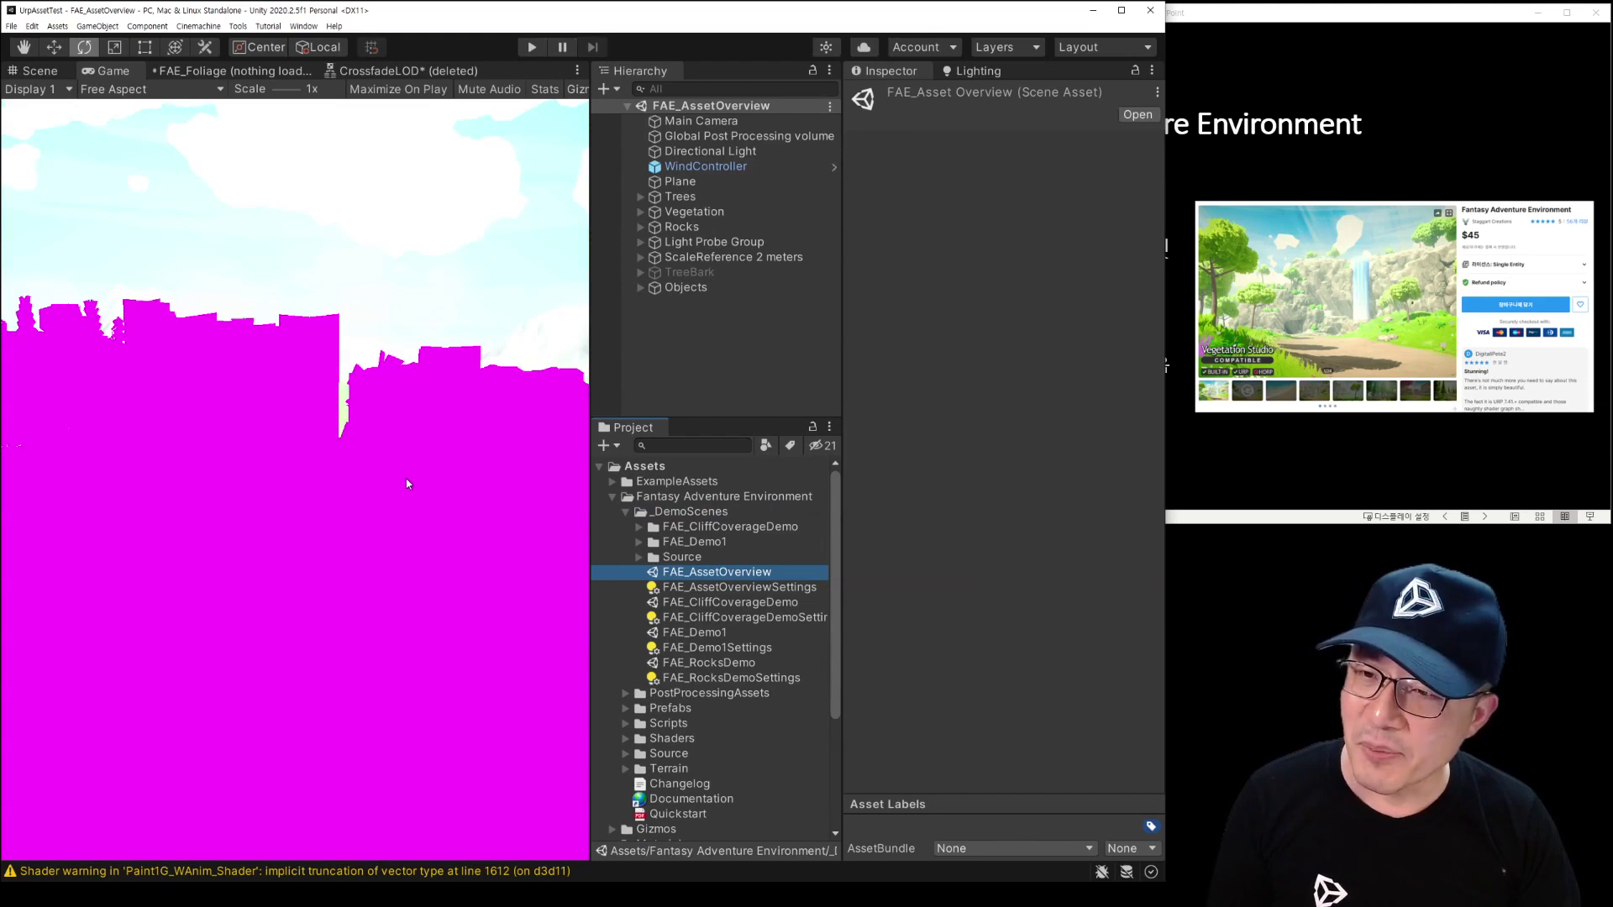
# Step: Orbit the overview scene in Scene view, then open FAE_CliffCoverageDemo and look around it
pyautogui.click(415, 493)
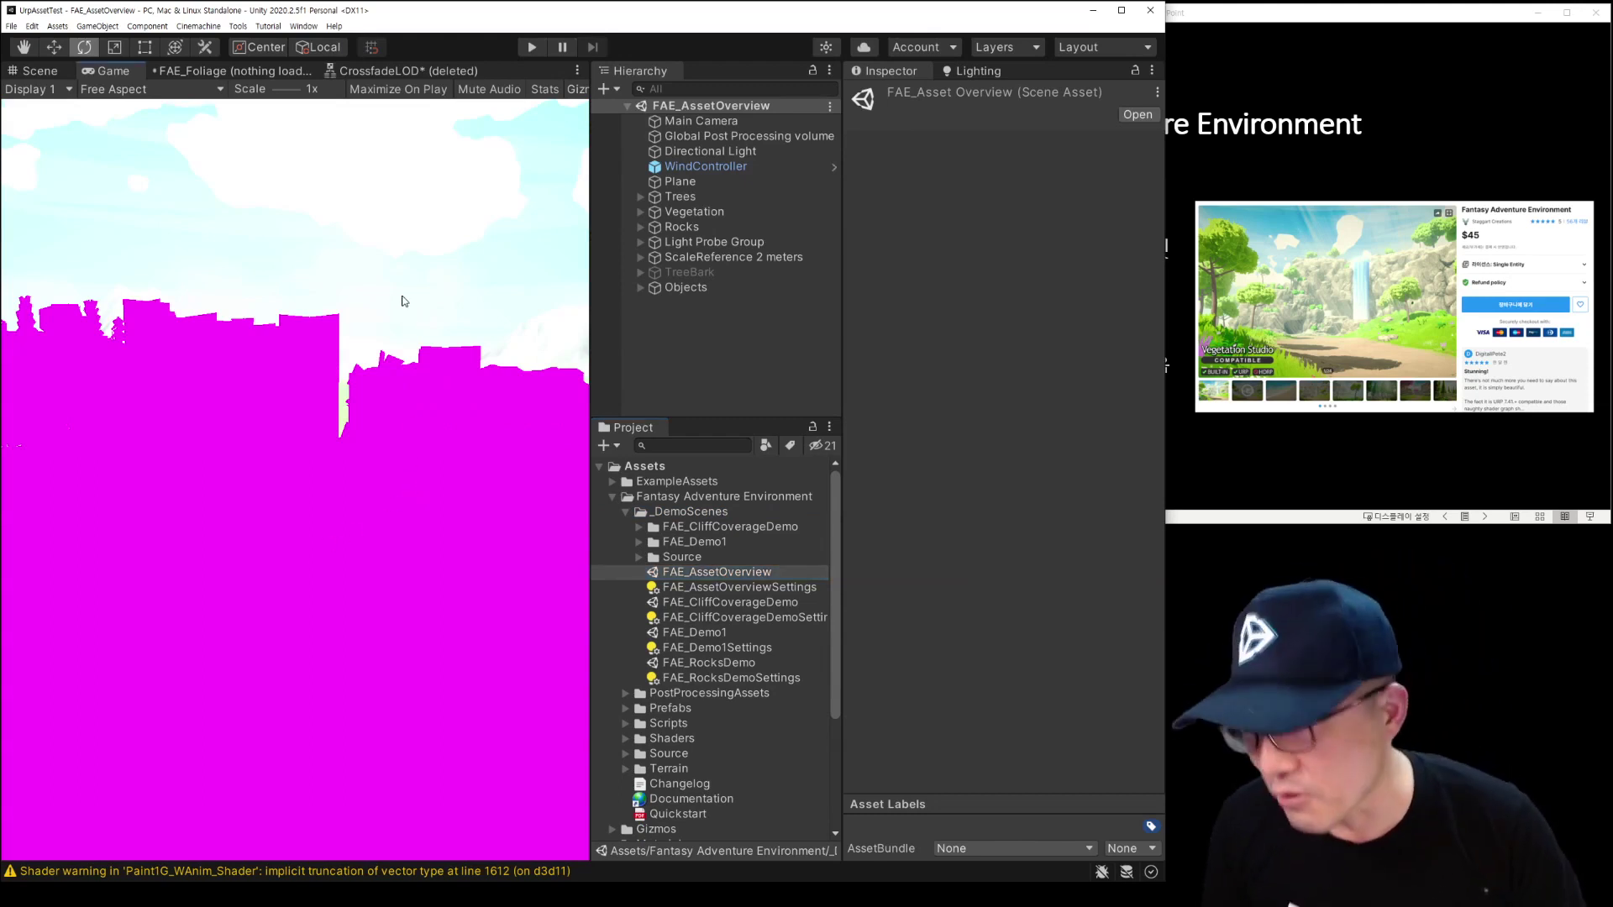
pyautogui.click(39, 71)
pyautogui.moveTo(378, 252); pyautogui.dragTo(448, 262, button='right')
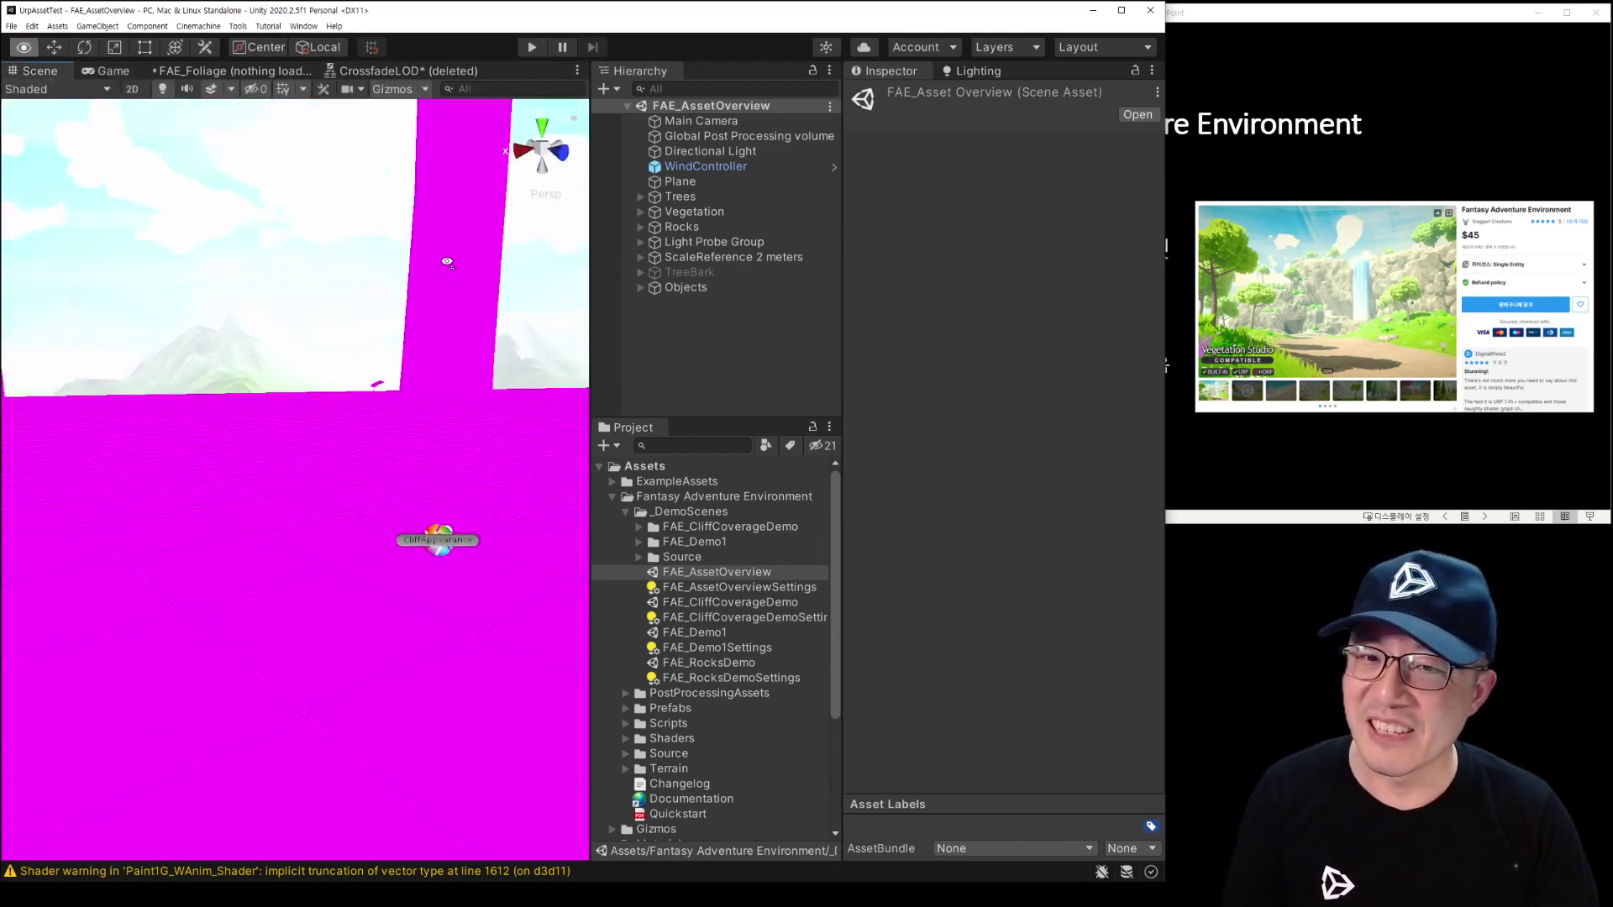
pyautogui.click(700, 603)
pyautogui.doubleClick(672, 603)
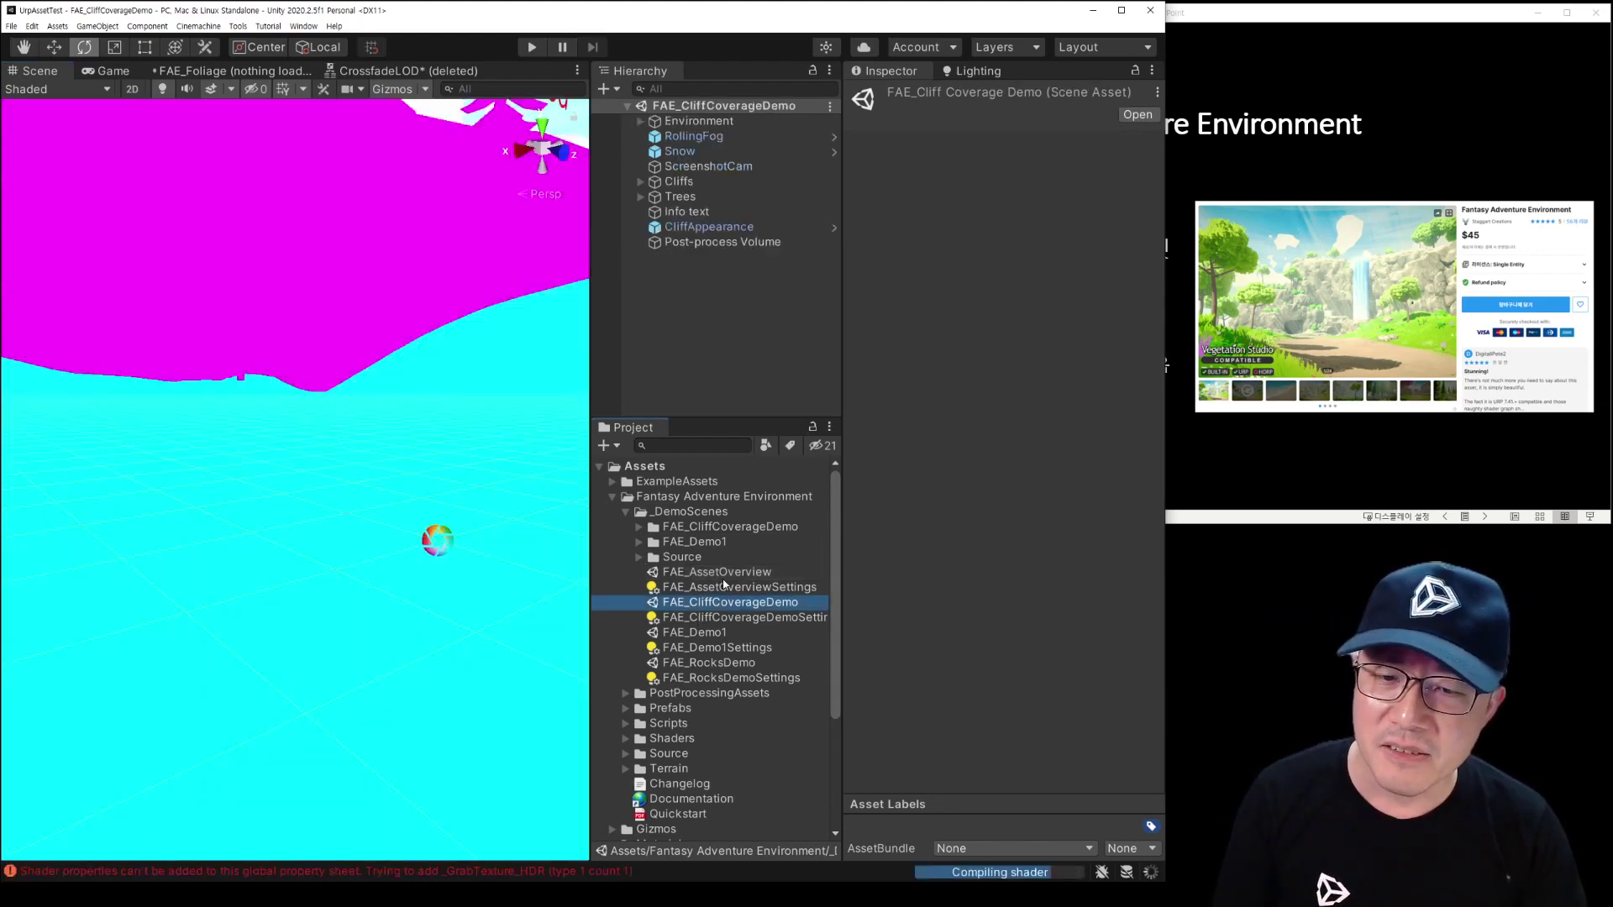
pyautogui.moveTo(437, 546); pyautogui.dragTo(431, 294, button='right')
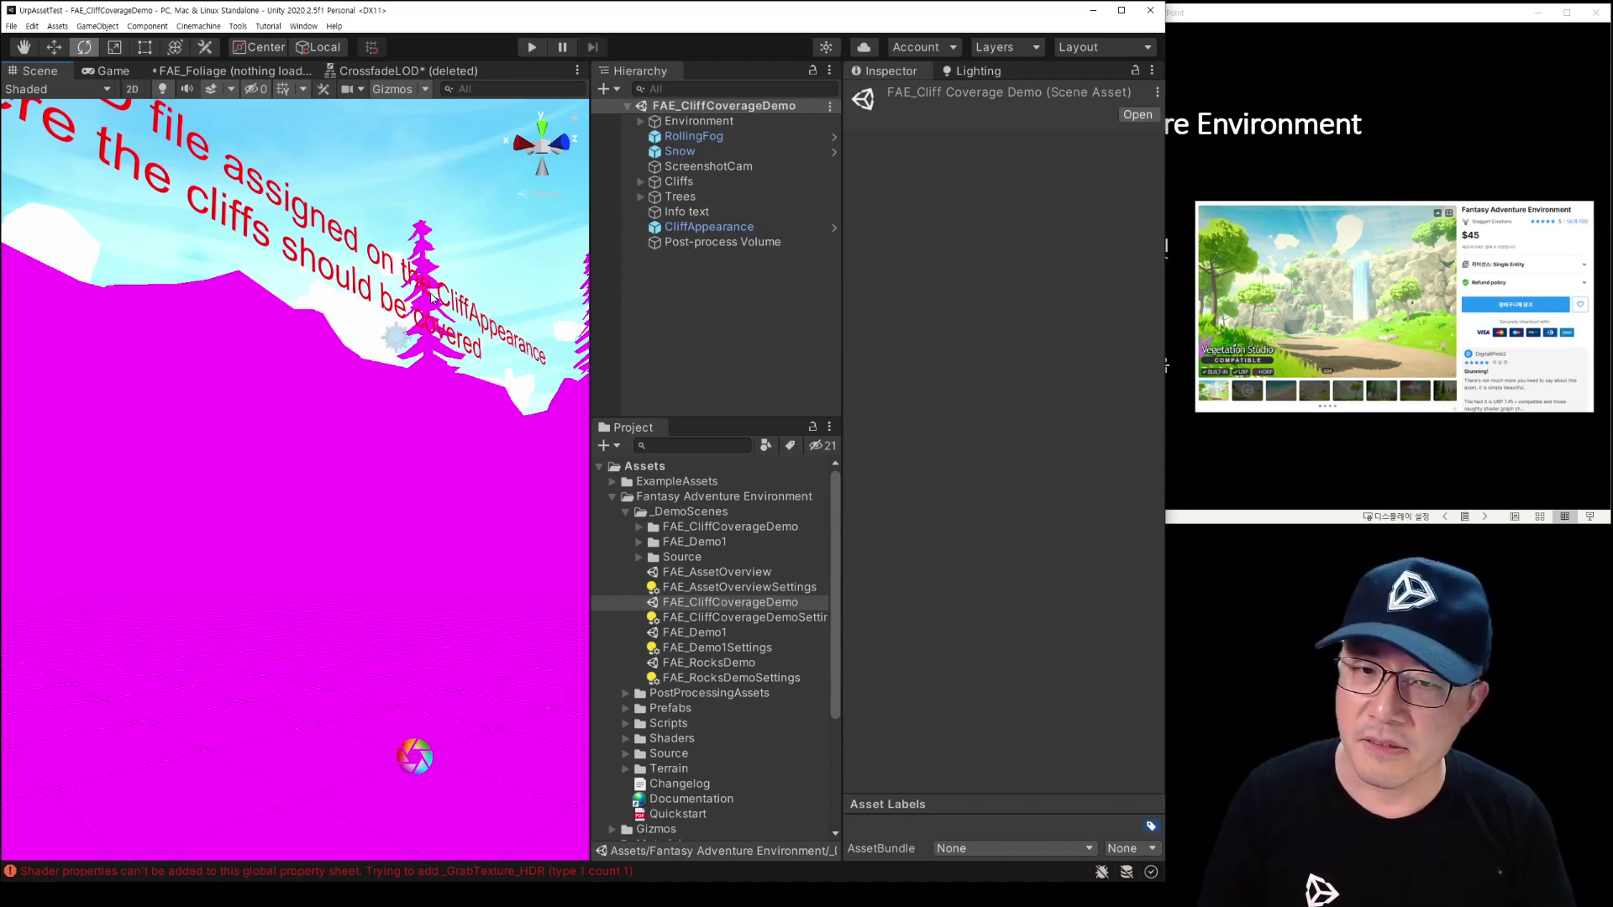
# Step: Create a new Basic (Built-in) scene and open the package's Quickstart PDF
pyautogui.click(10, 25)
pyautogui.click(38, 40)
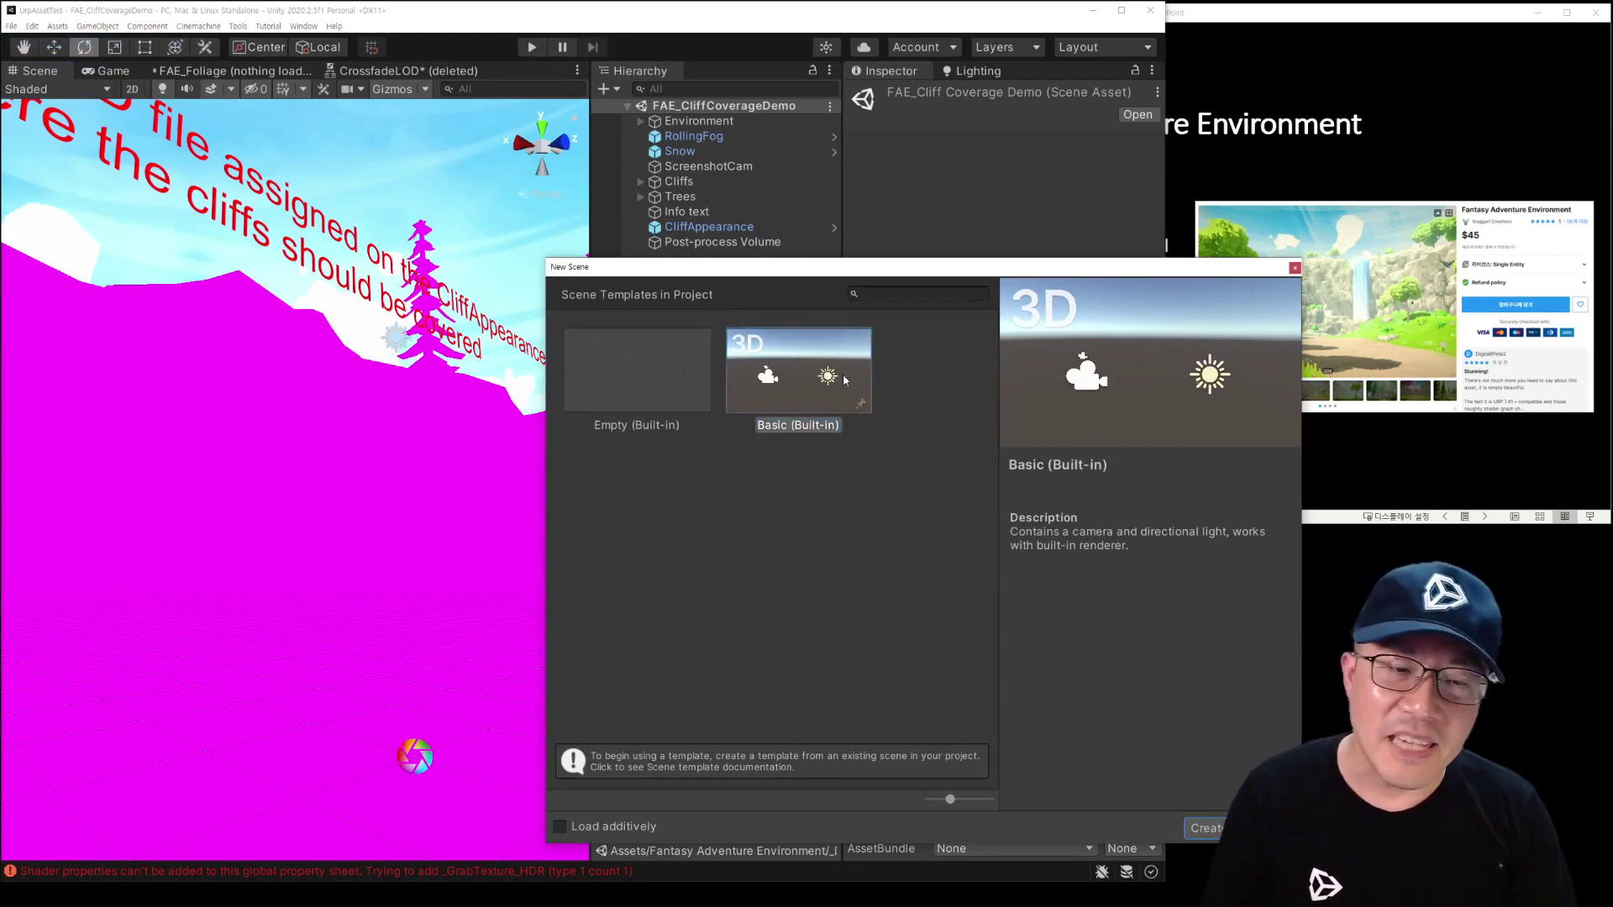
pyautogui.doubleClick(845, 380)
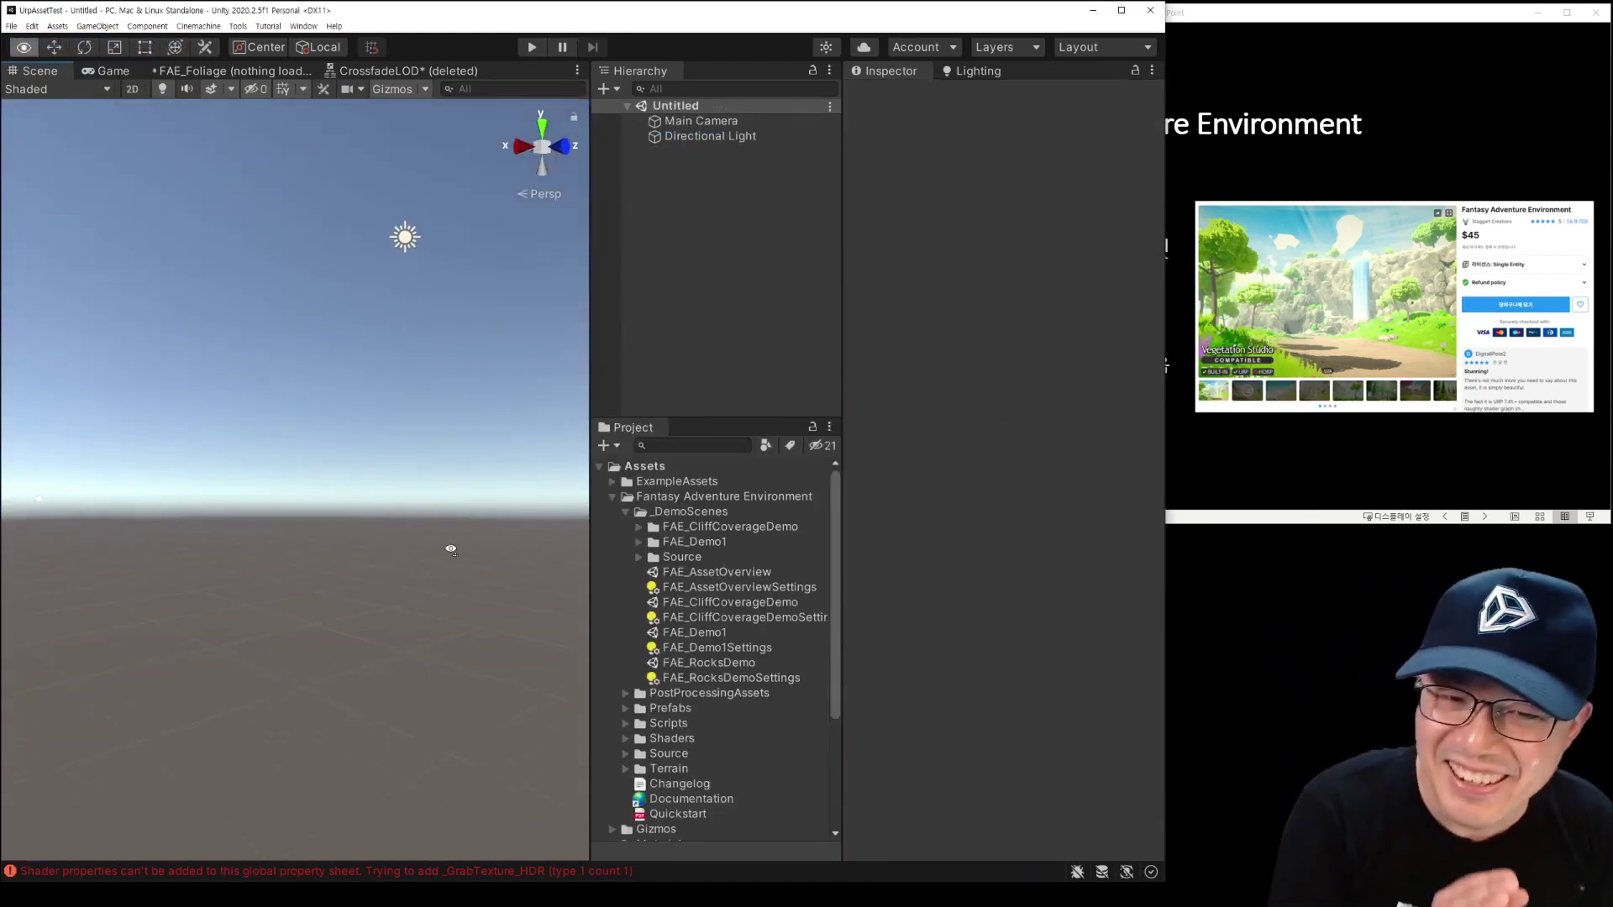
pyautogui.doubleClick(677, 813)
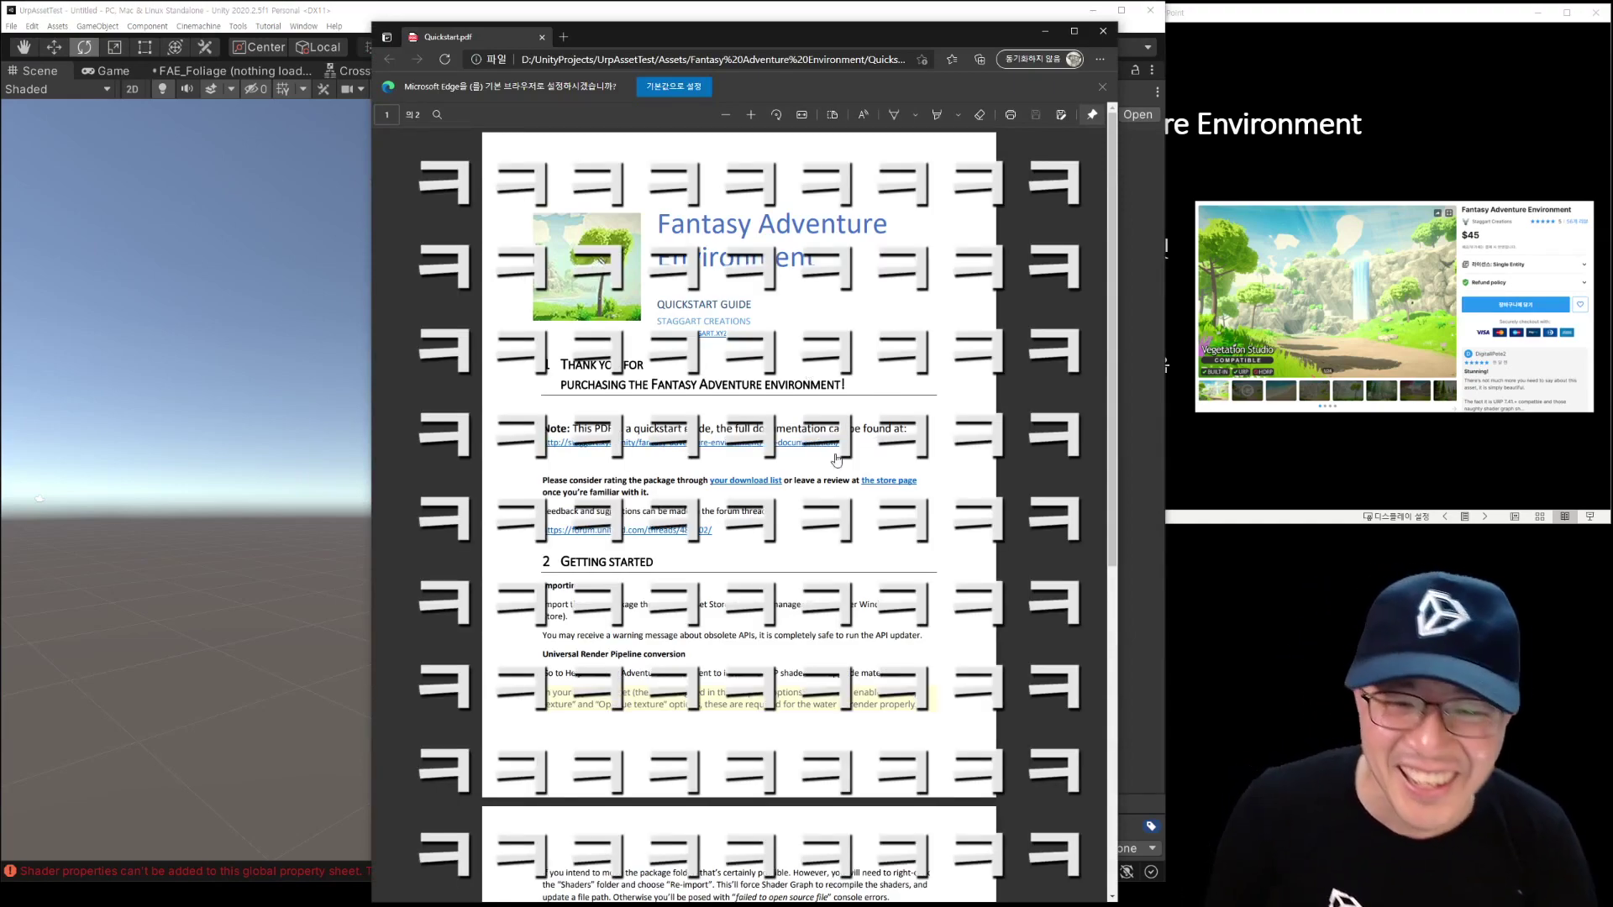
# Step: Highlight the Quickstart guide's note that Depth and Opaque Texture must be enabled
pyautogui.scroll(-5, 806, 373)
pyautogui.scroll(-3, 801, 512)
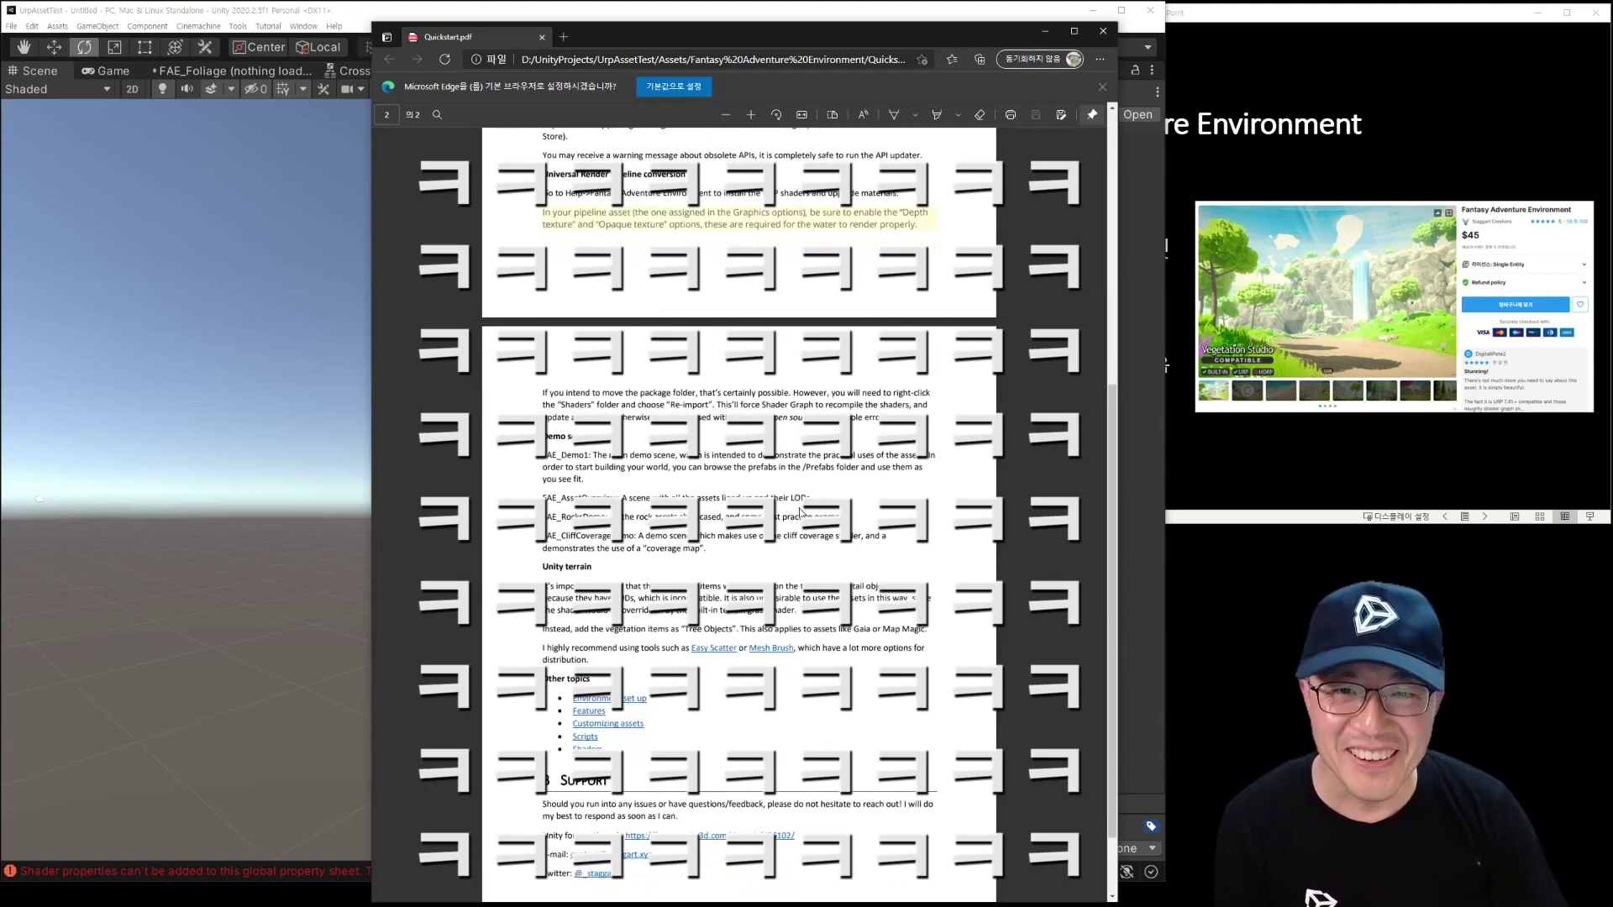
pyautogui.scroll(3, 673, 420)
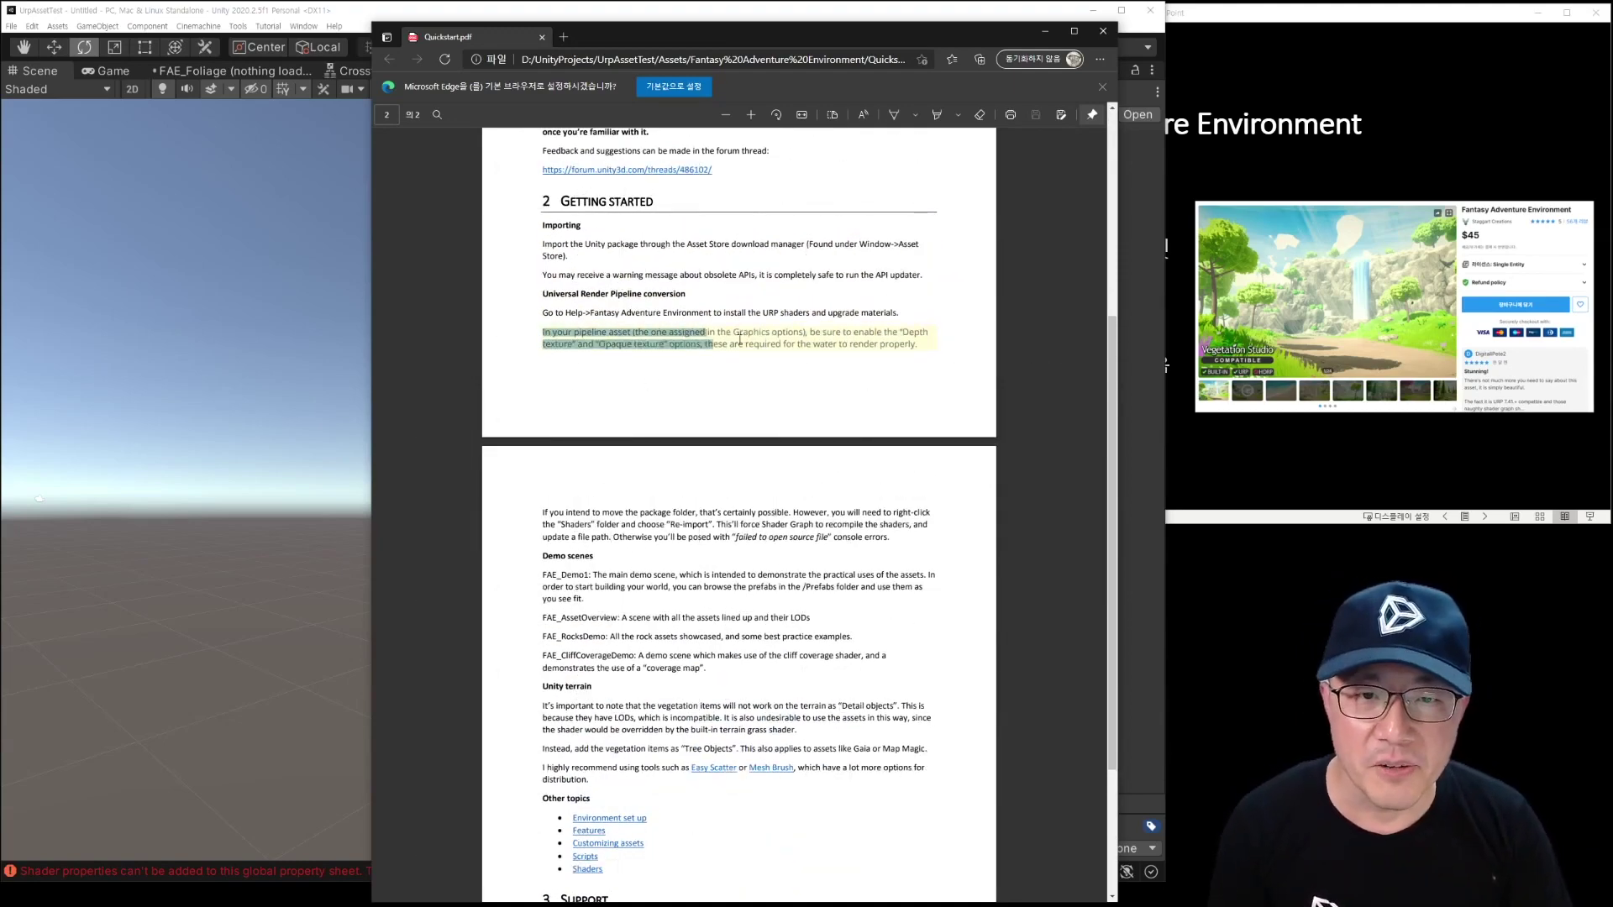
pyautogui.click(903, 356)
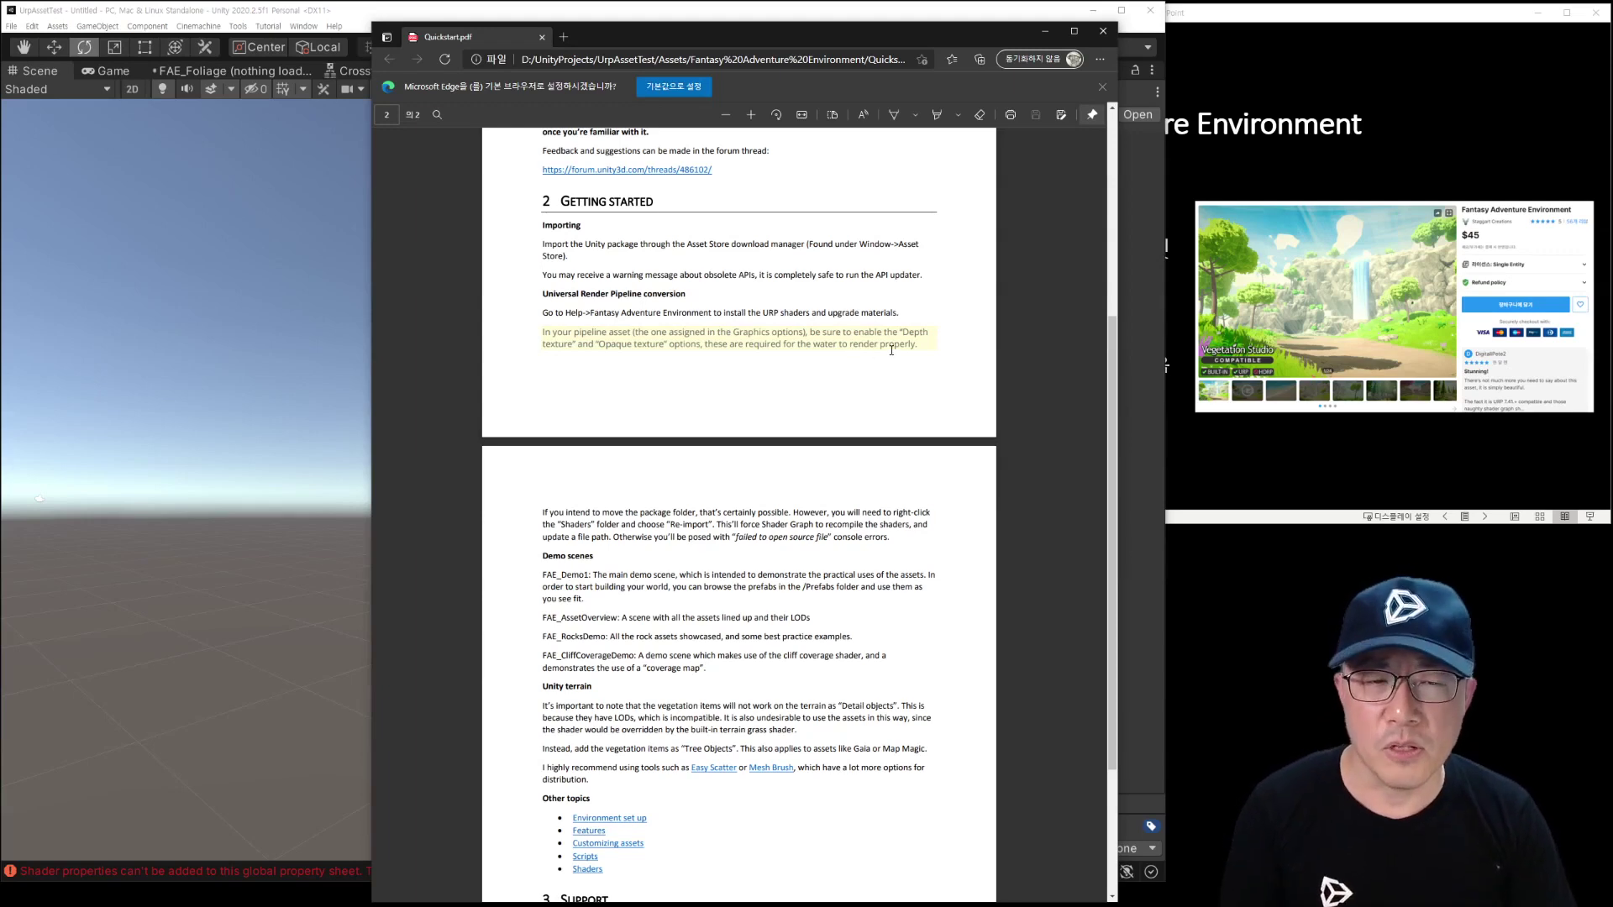
pyautogui.moveTo(659, 357); pyautogui.dragTo(599, 353)
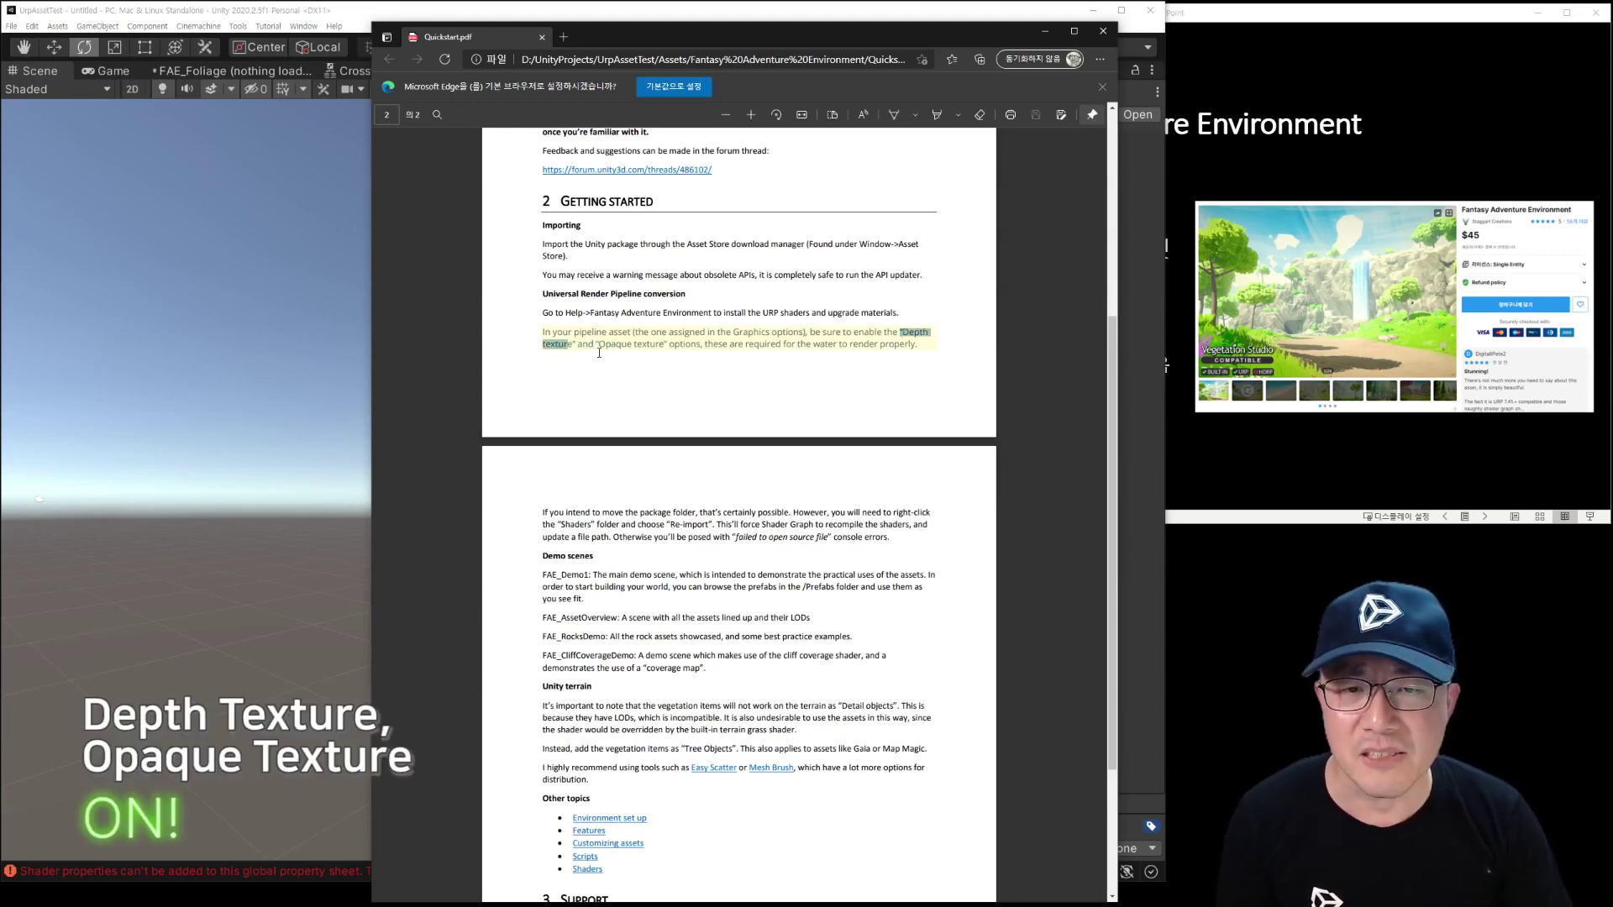
# Step: Move the Edge guide to the right and bring Unity's Project window forward
pyautogui.moveTo(638, 35); pyautogui.dragTo(1148, 38)
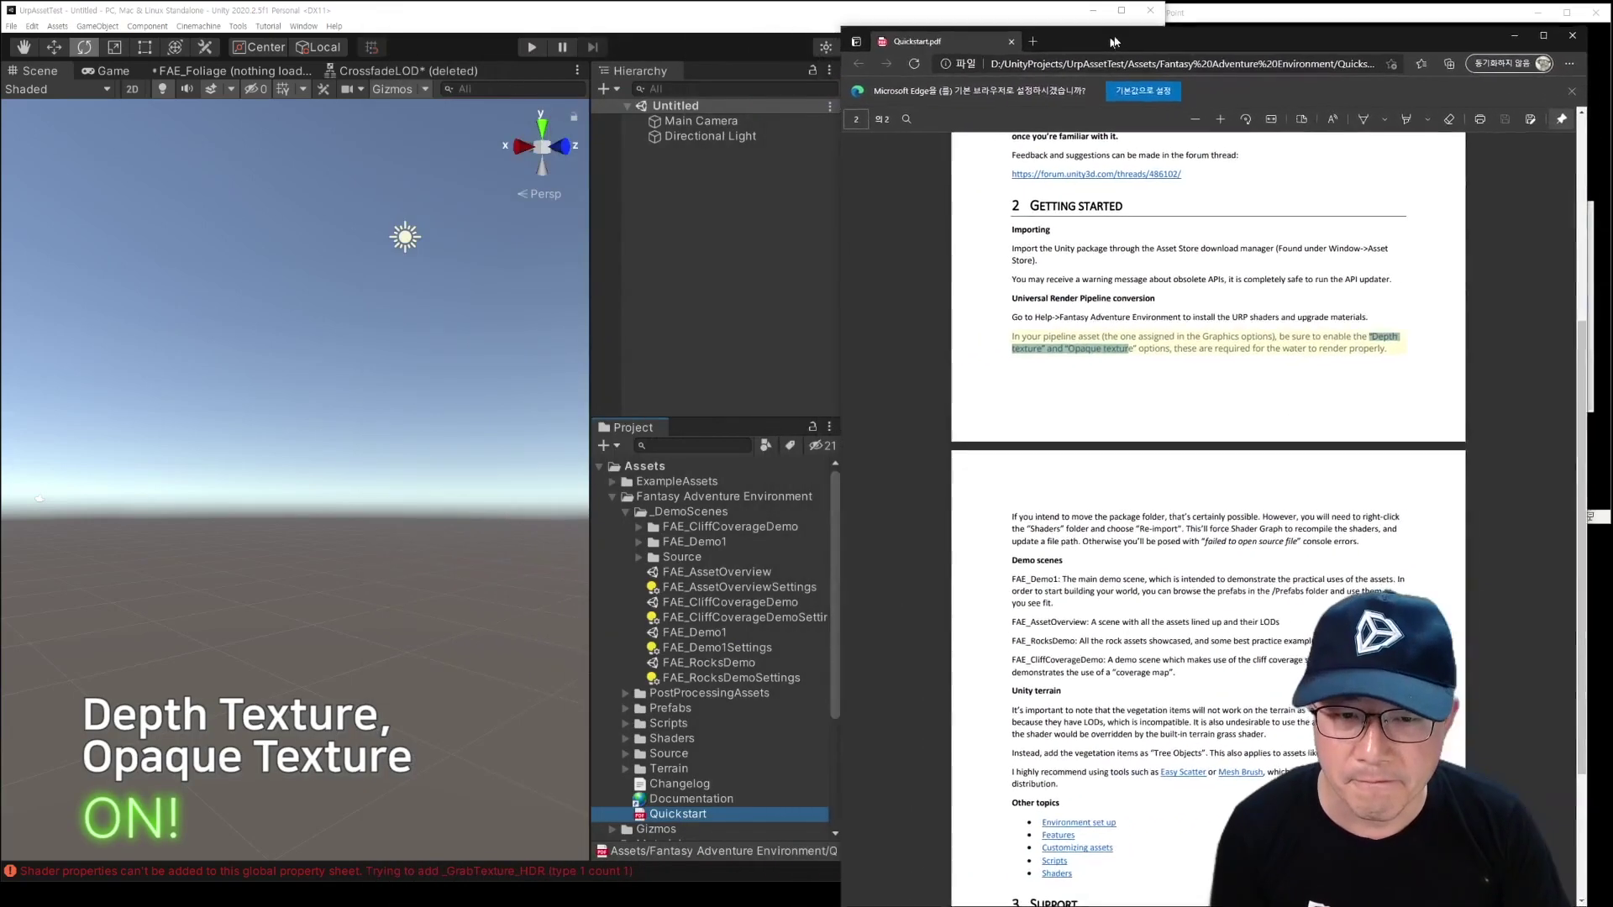
pyautogui.scroll(-3, 704, 651)
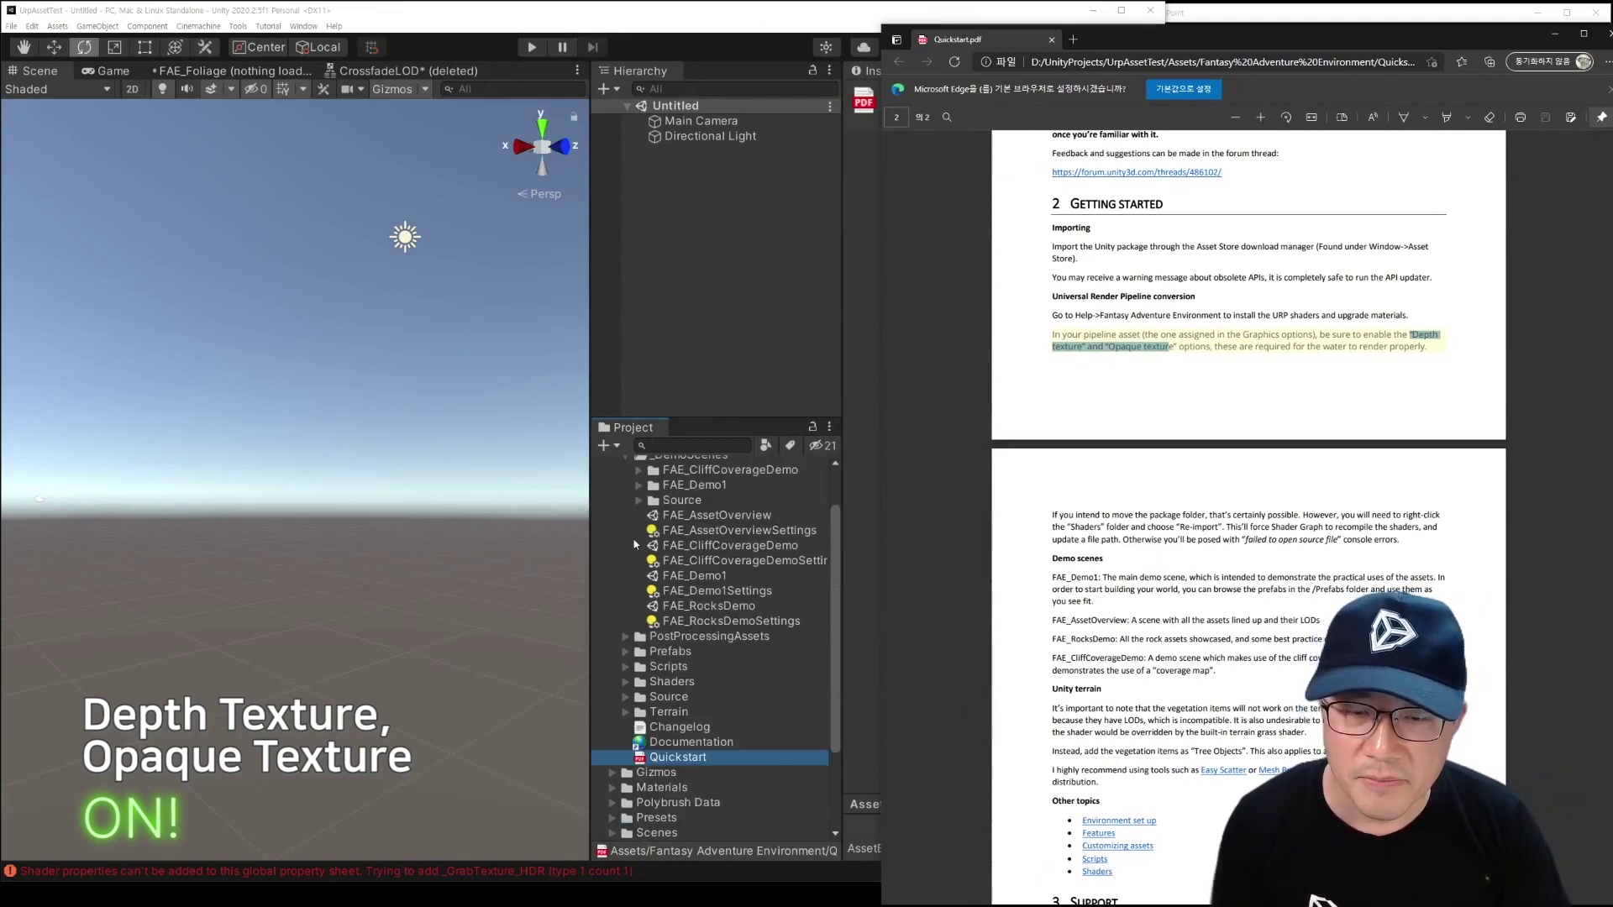
pyautogui.scroll(3, 634, 534)
pyautogui.click(612, 499)
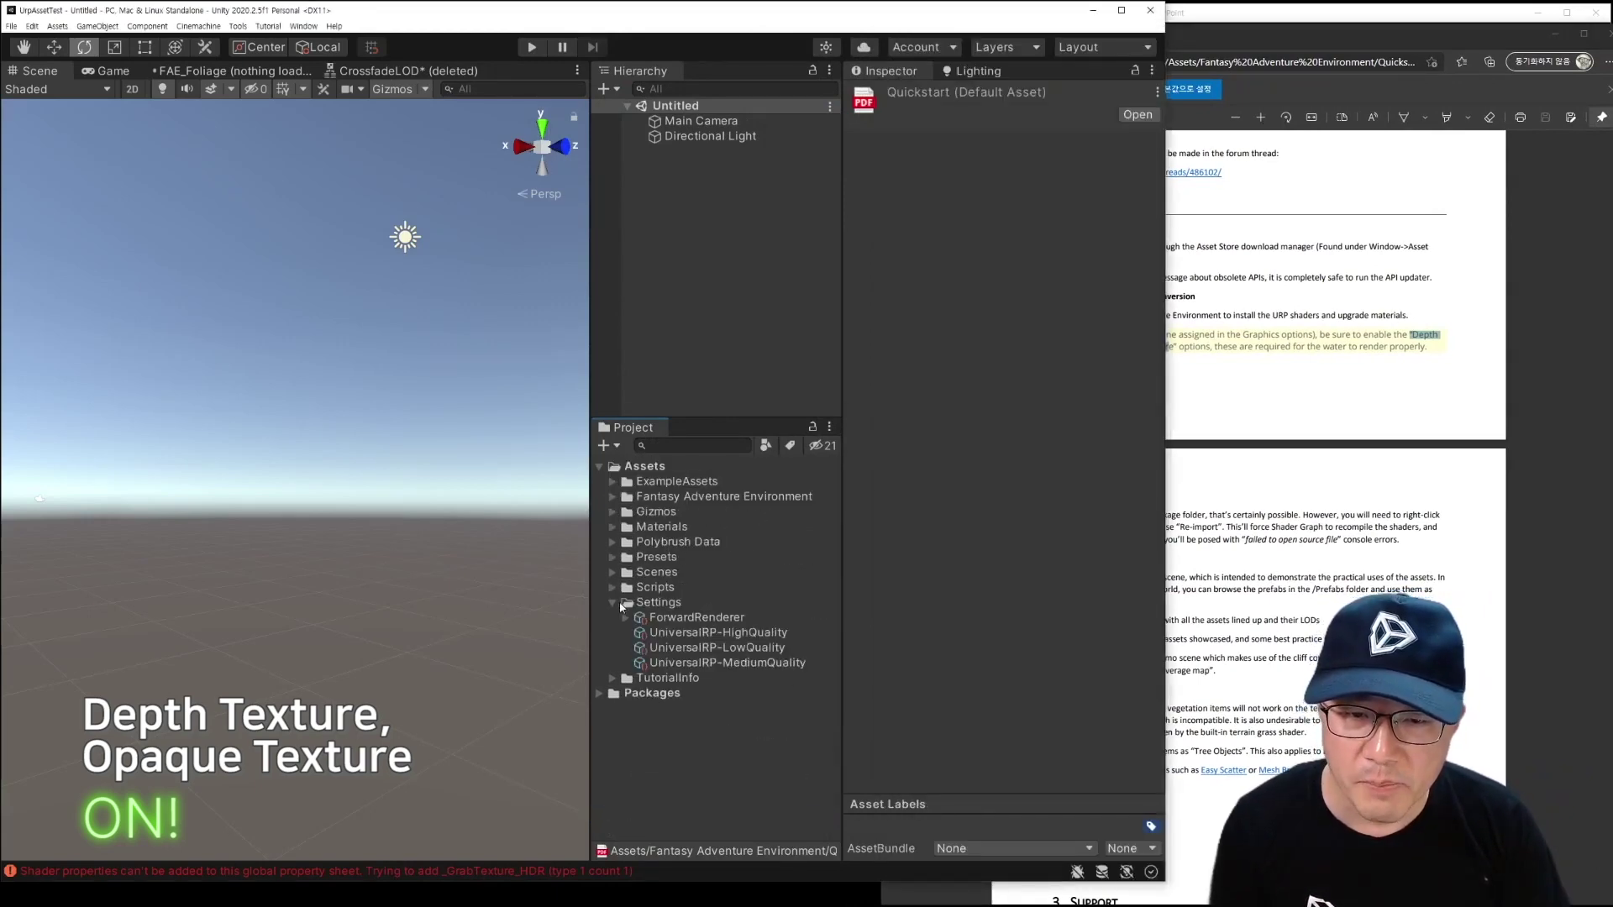
# Step: Enable Depth and Opaque Texture on the UniversalRP-HighQuality pipeline asset, then pull the guide back over
pyautogui.click(701, 633)
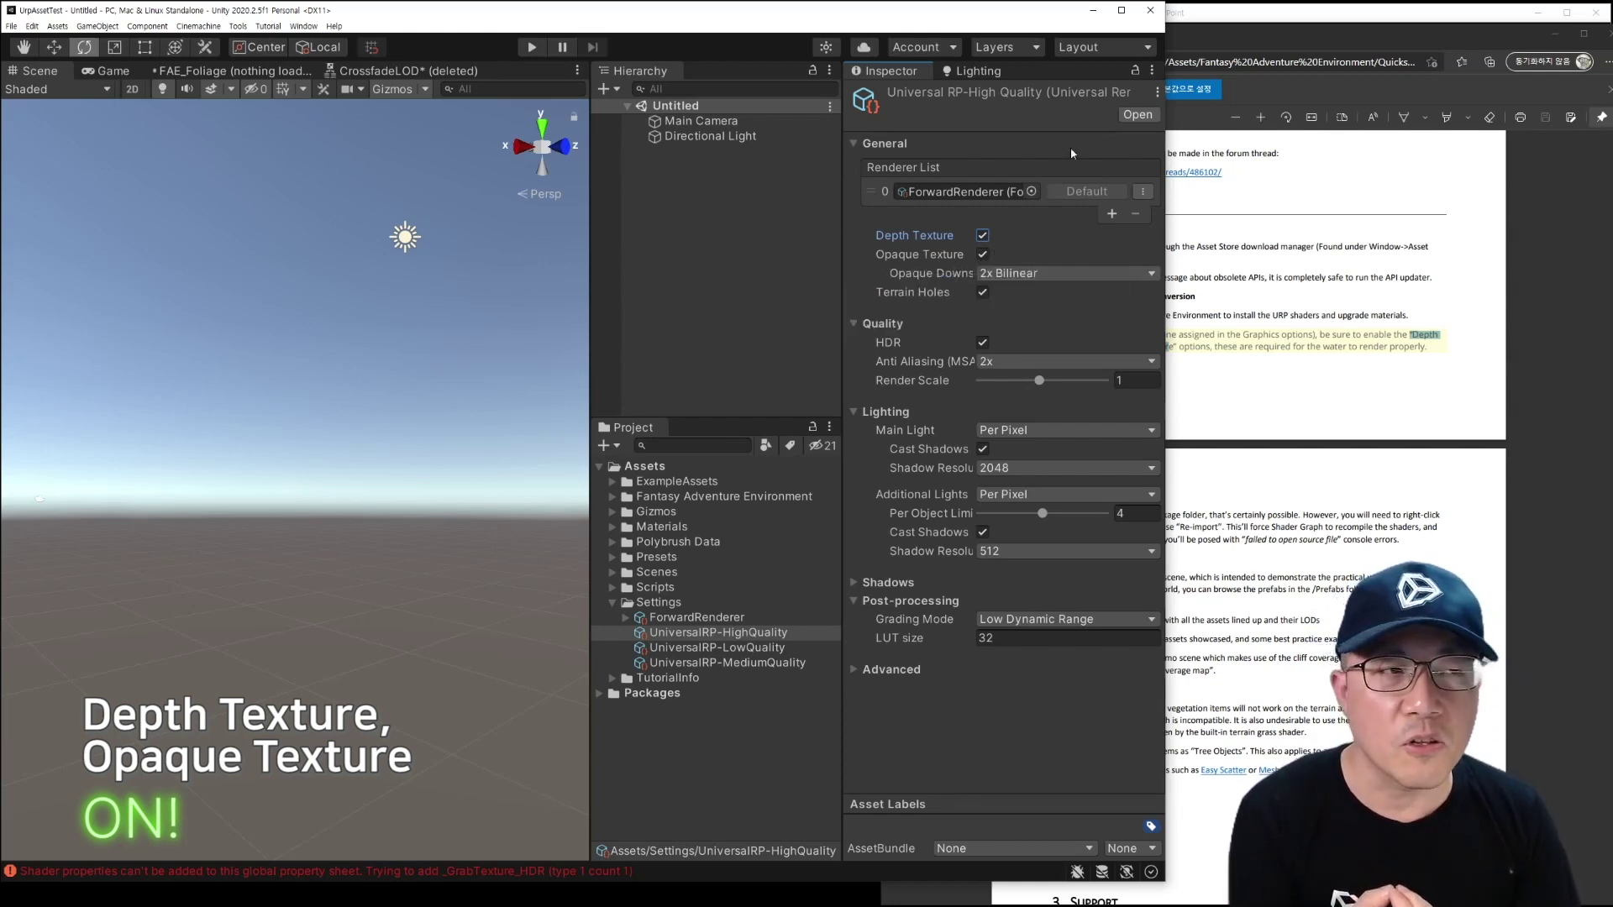
pyautogui.moveTo(1395, 36); pyautogui.dragTo(960, 31)
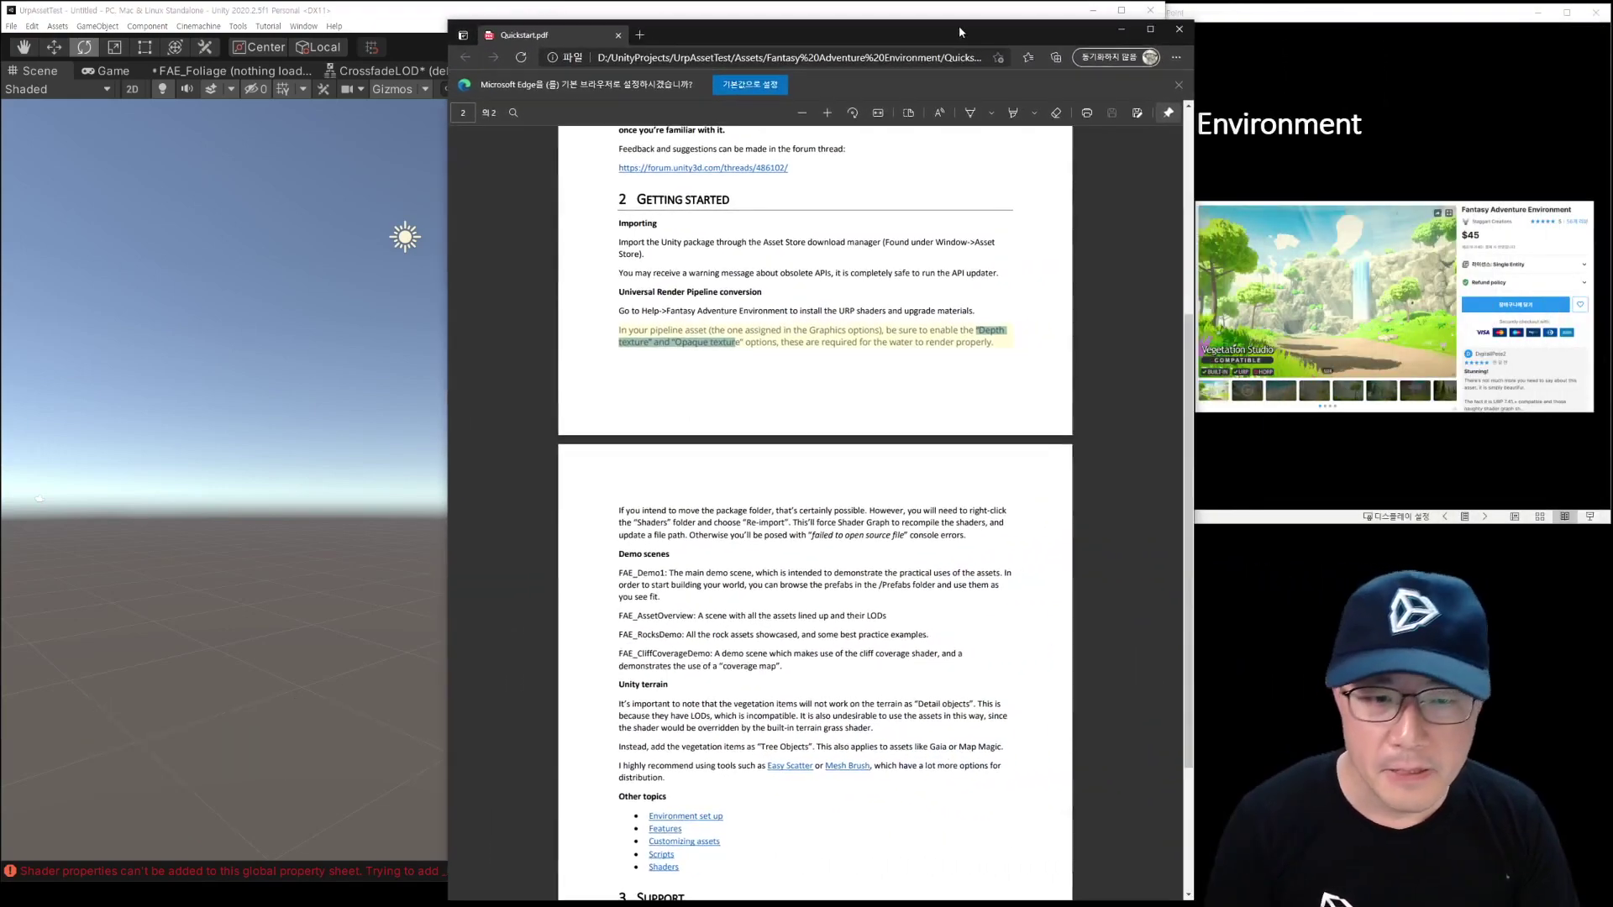
# Step: Minimize the Quickstart PDF, leaving Unity's UniversalRP-HighQuality settings in view, then open the Help menu
pyautogui.scroll(-3, 950, 412)
pyautogui.scroll(5, 949, 412)
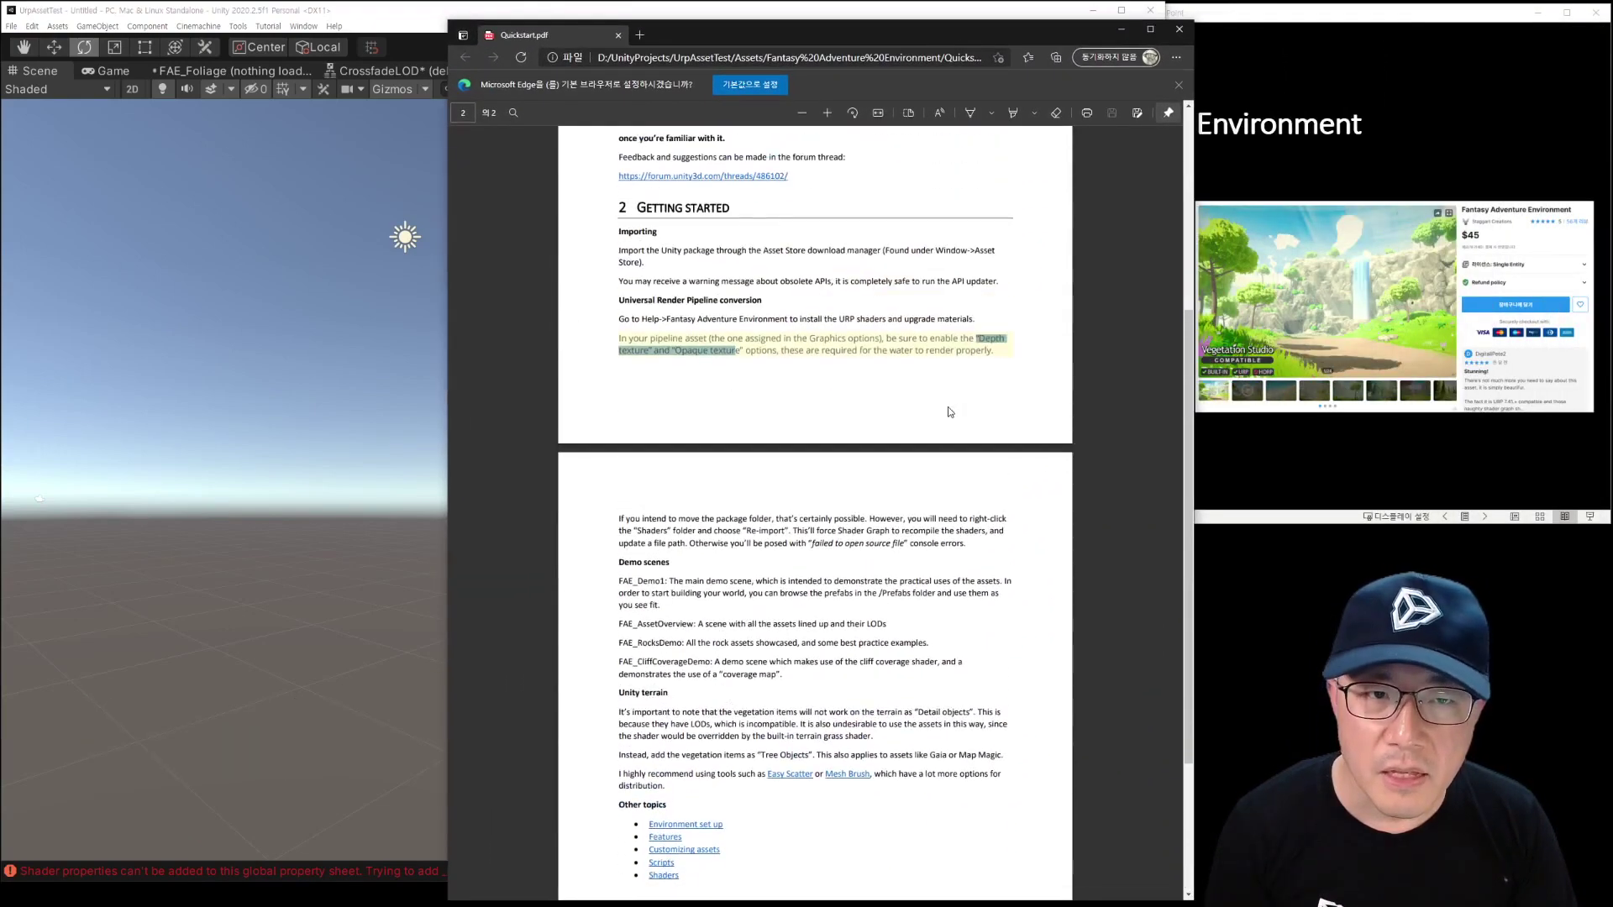
pyautogui.moveTo(1033, 39); pyautogui.dragTo(967, 30)
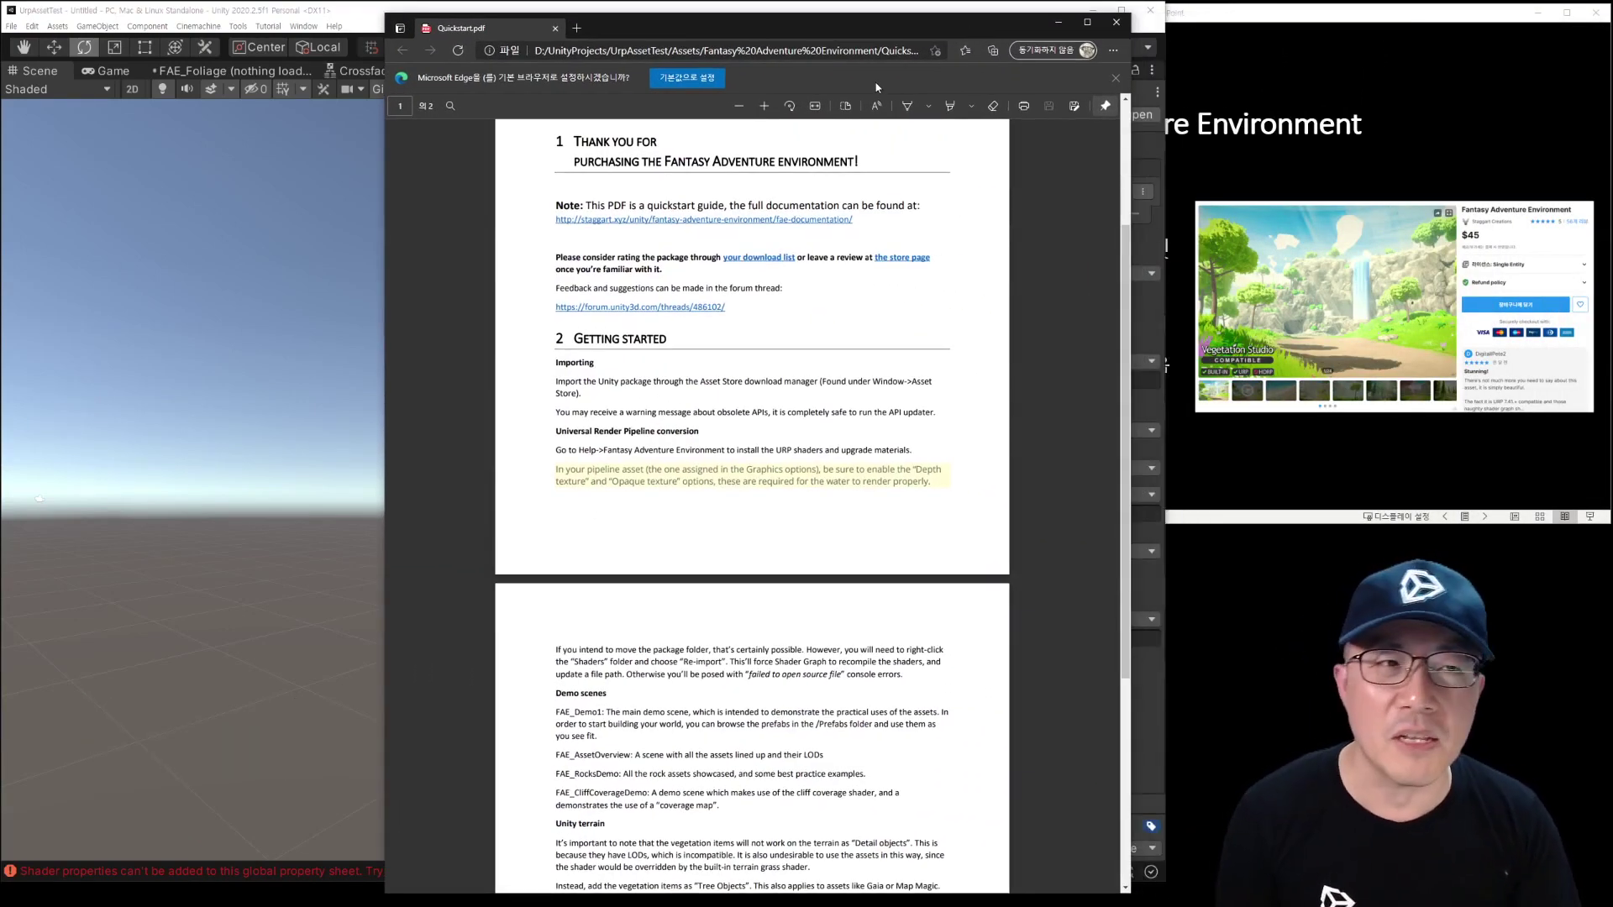
pyautogui.click(1057, 23)
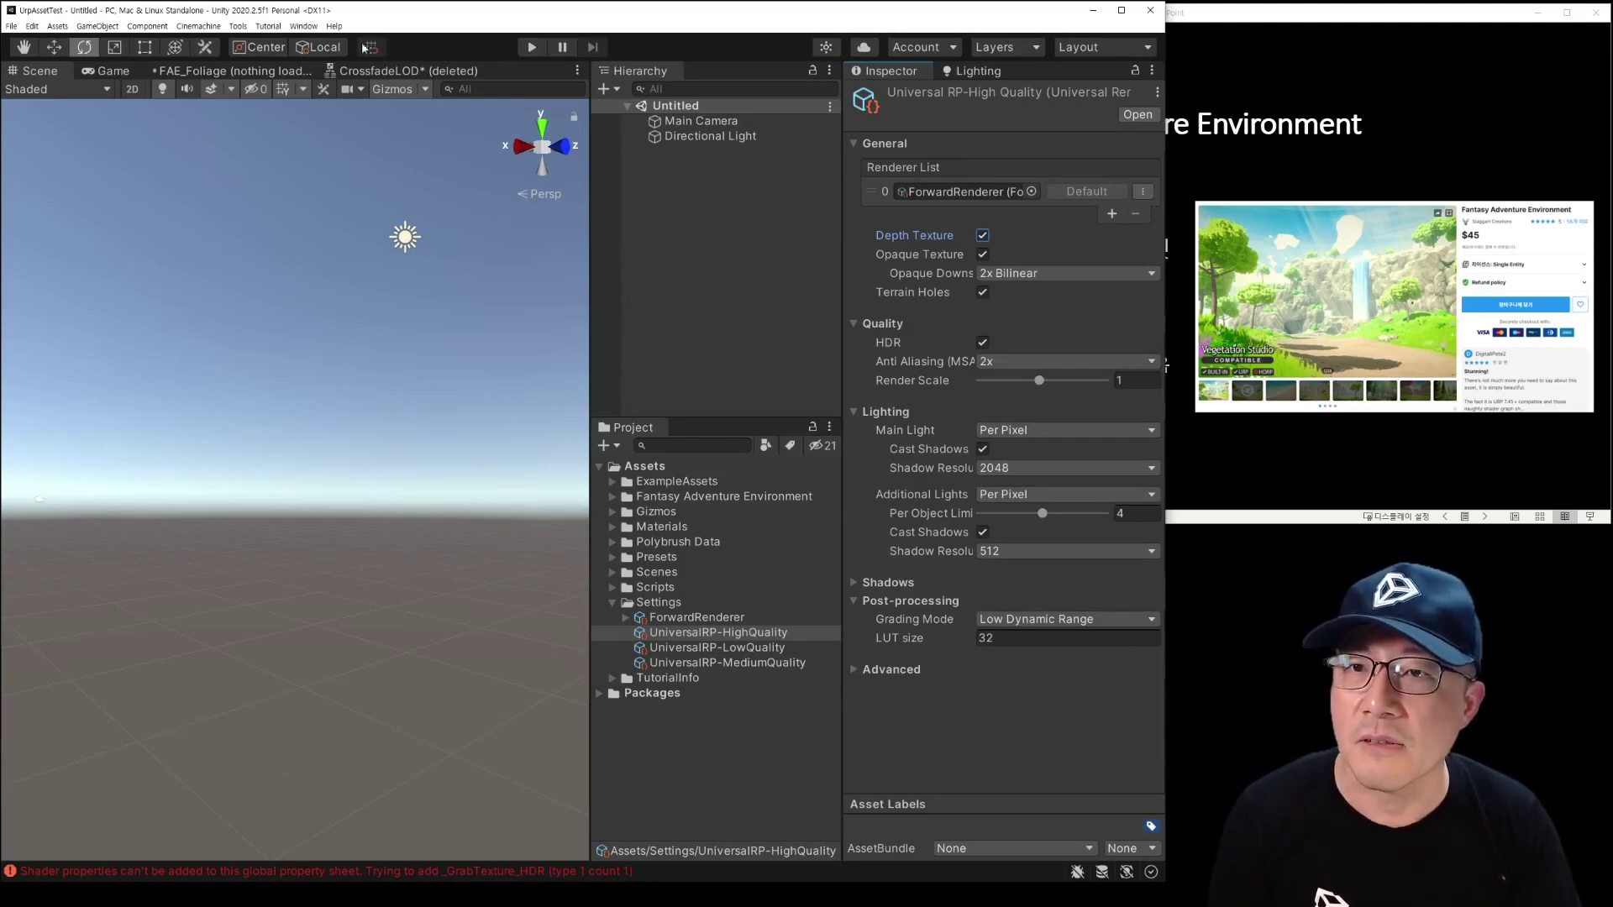
pyautogui.click(326, 28)
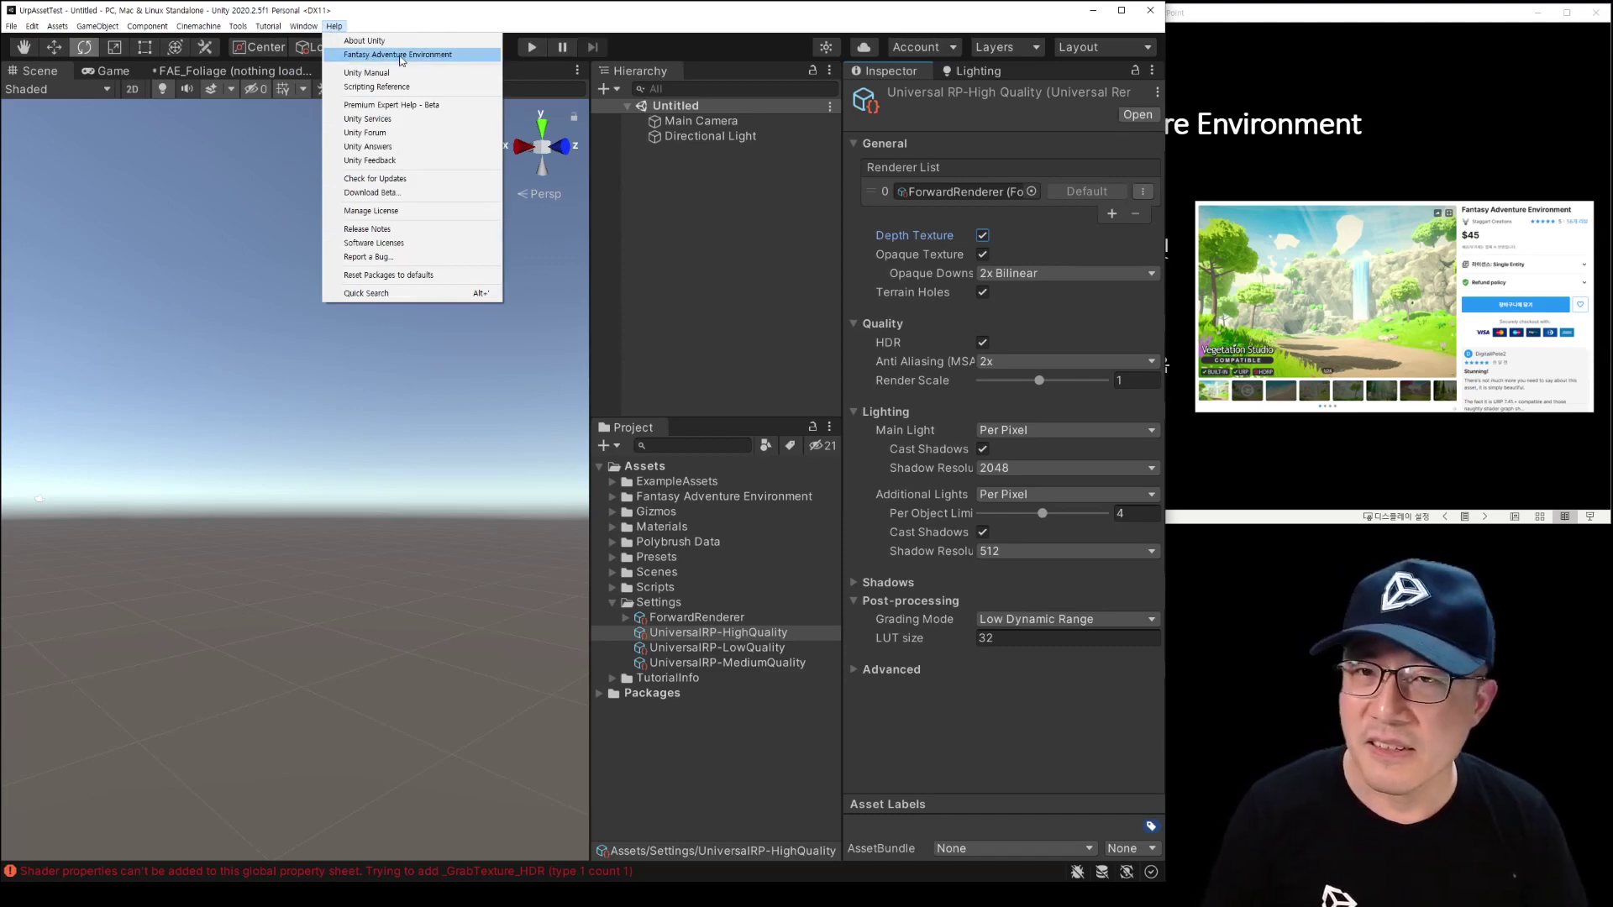
# Step: Convert the Fantasy Adventure Environment materials to Universal RP from its help window (45 materials configured)
pyautogui.click(399, 54)
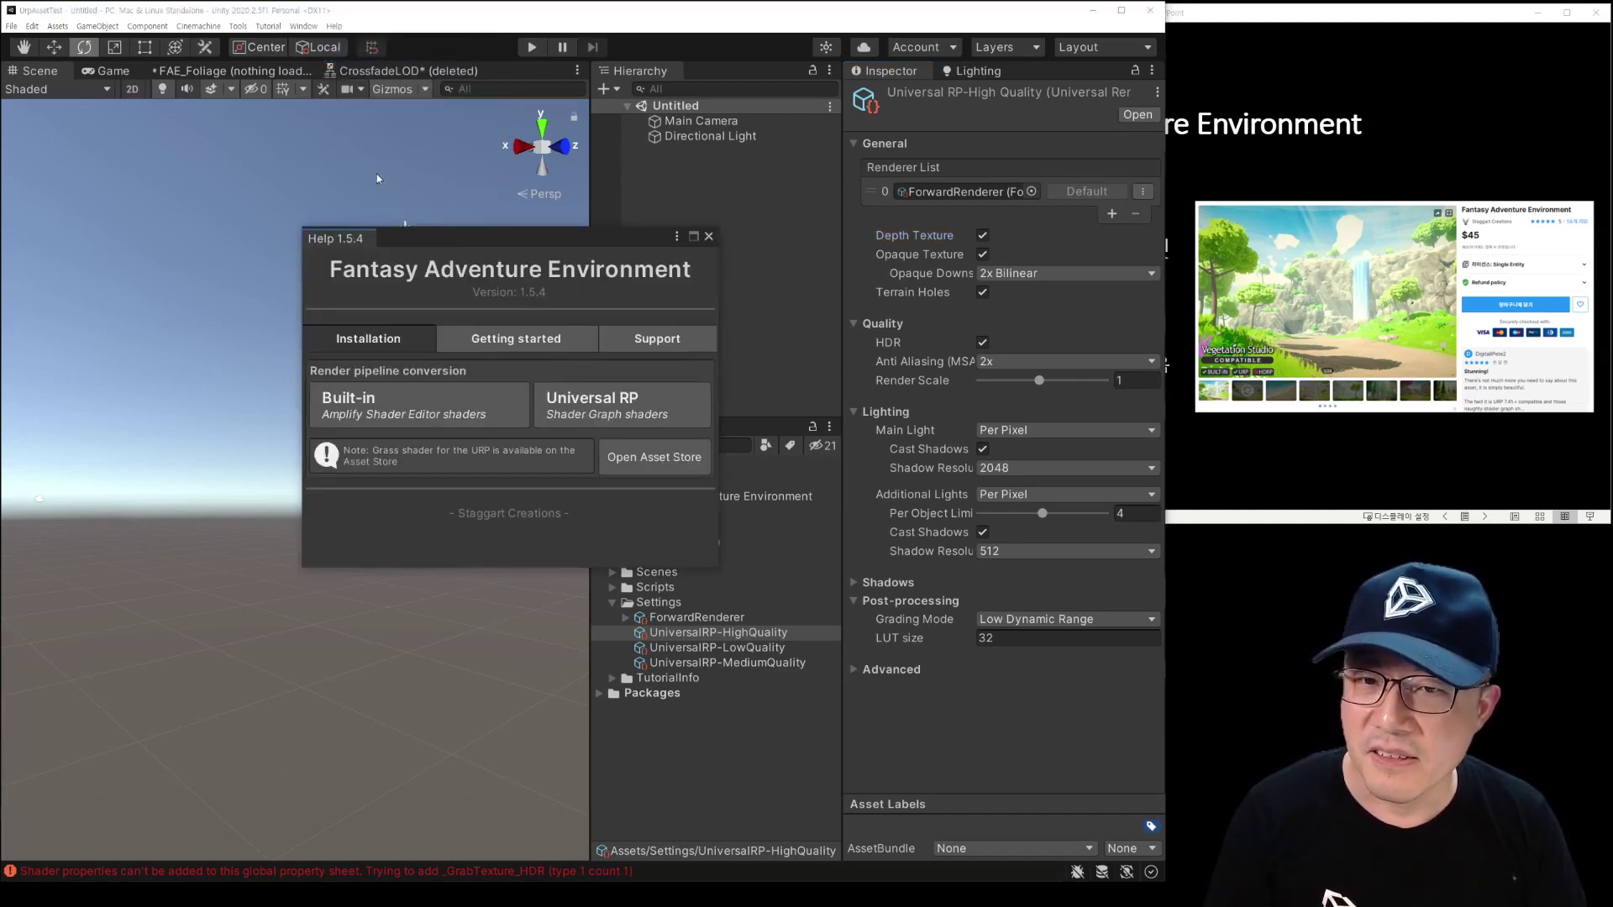
pyautogui.moveTo(466, 229); pyautogui.dragTo(326, 148)
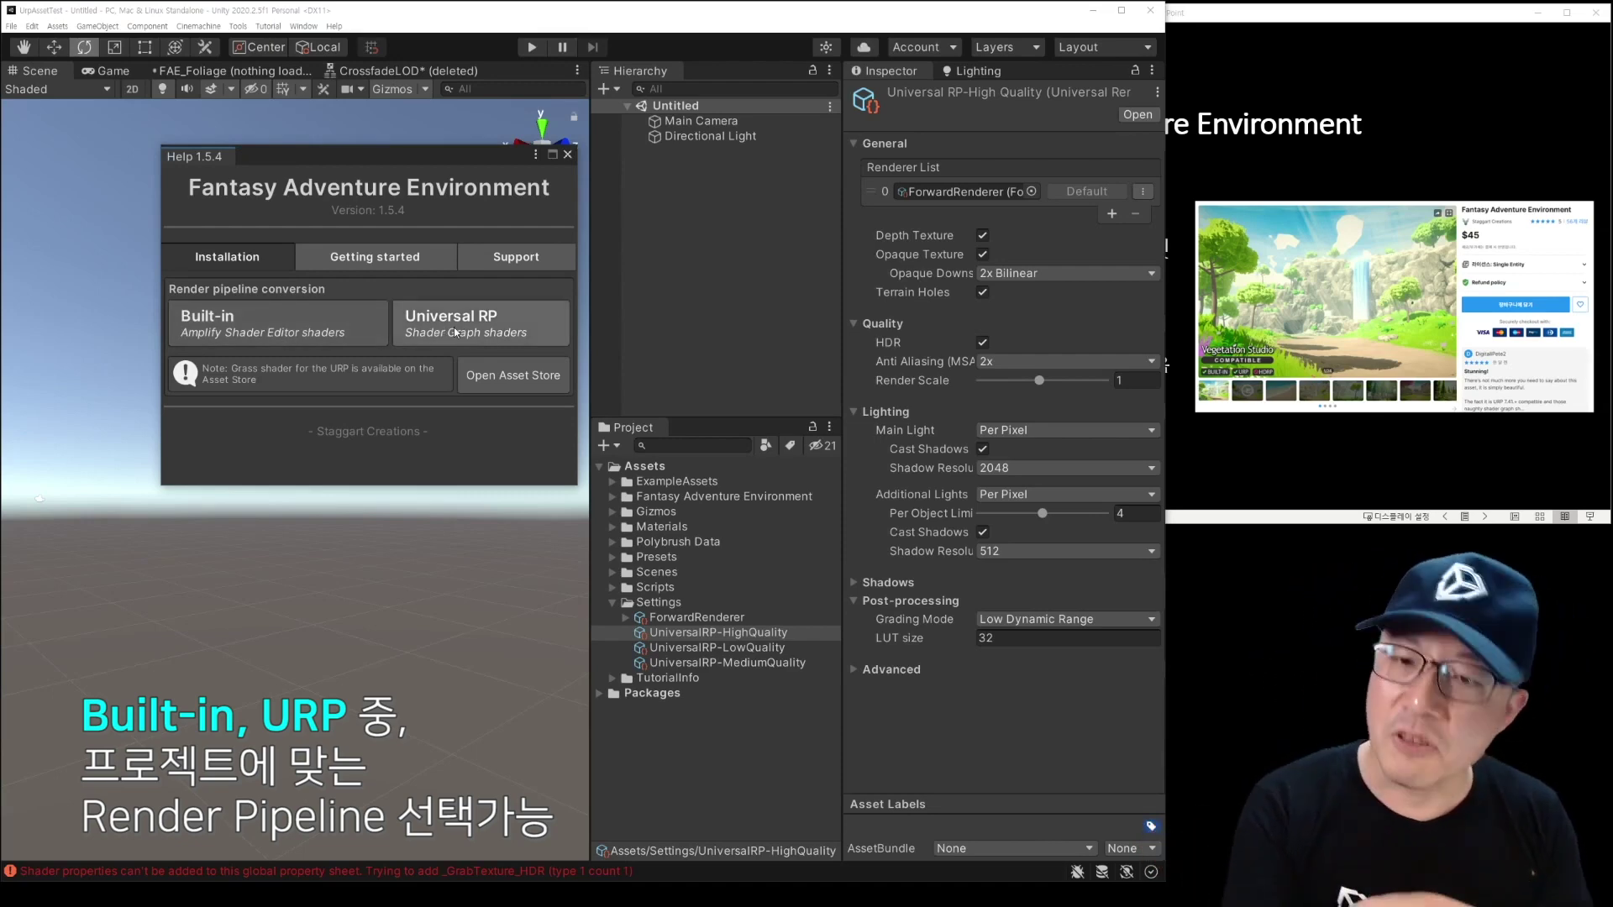
pyautogui.click(454, 328)
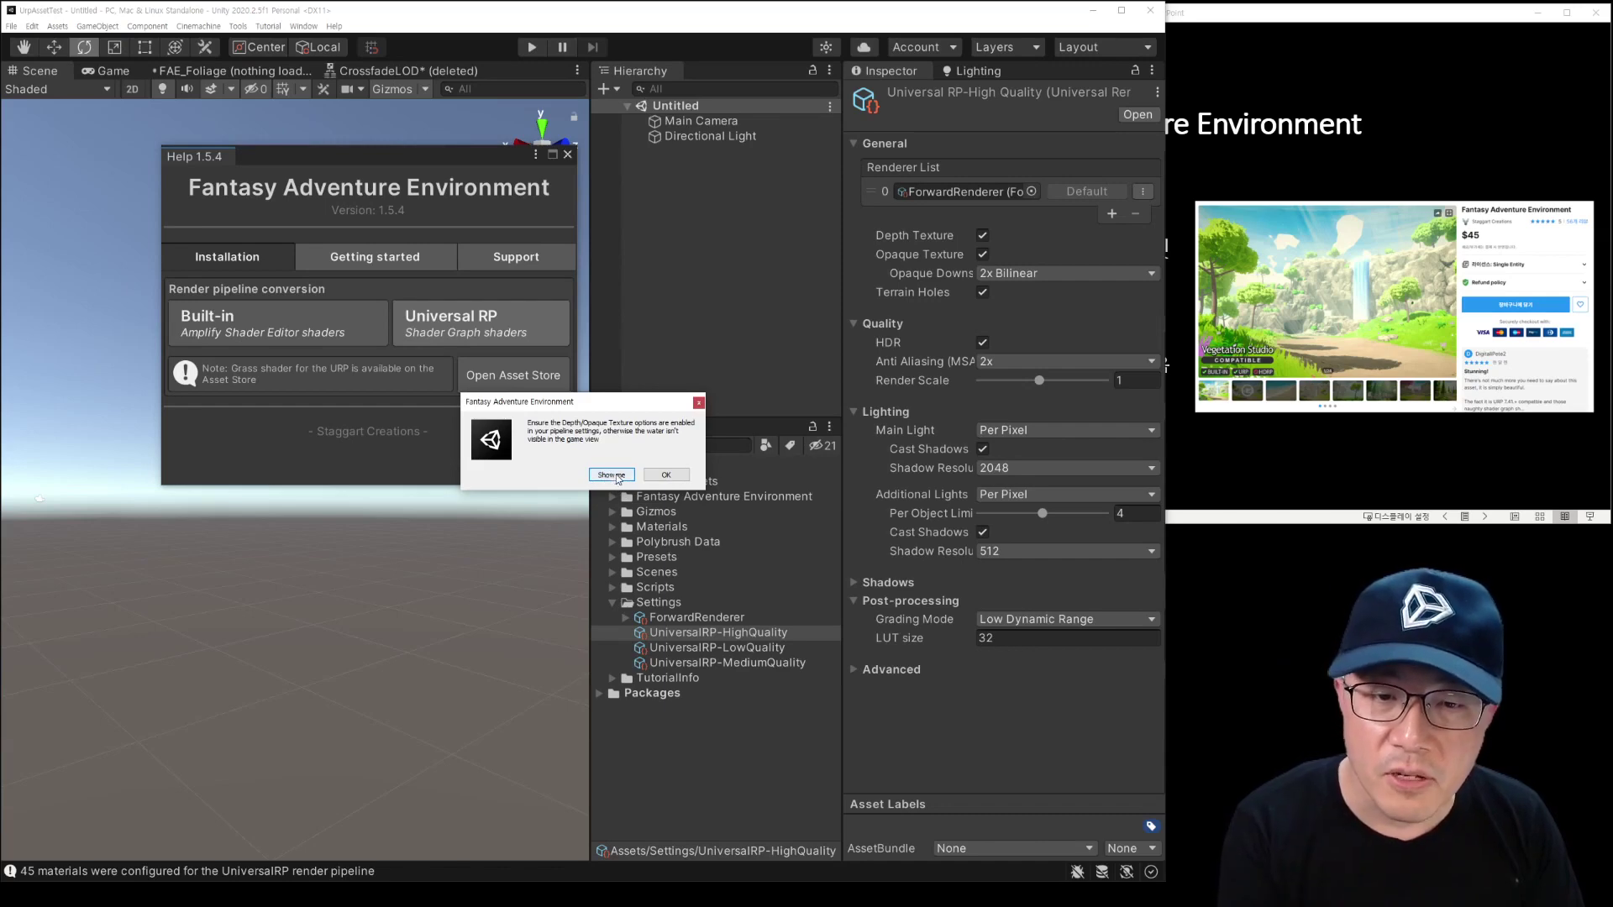
pyautogui.click(612, 476)
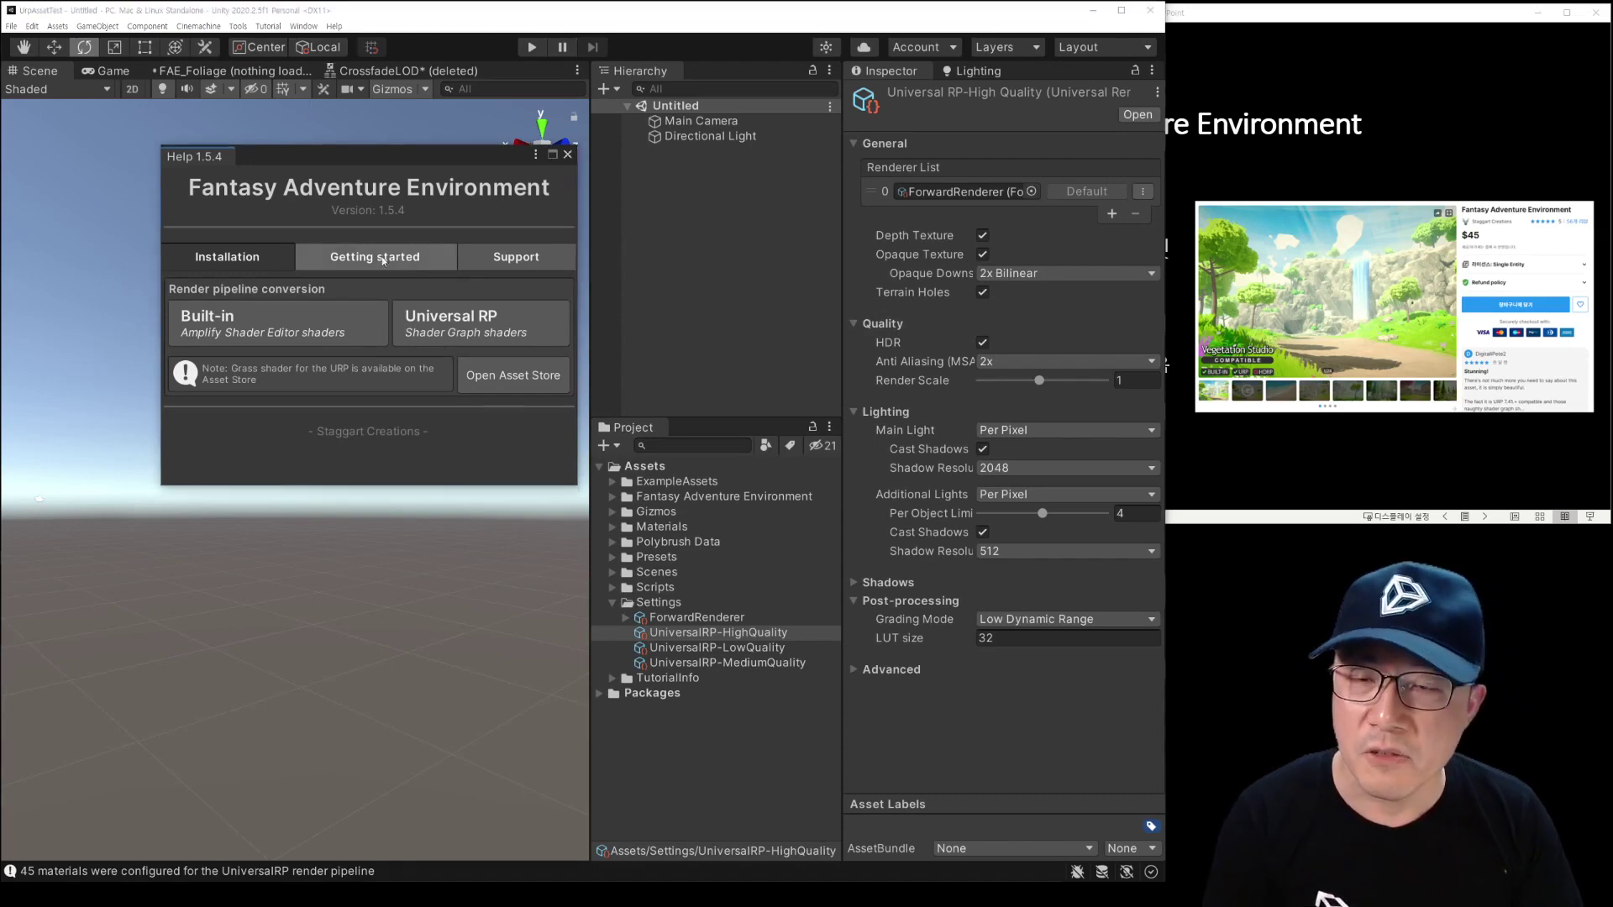
# Step: Browse the help window's Getting Started and Support tabs, then close it
pyautogui.click(409, 261)
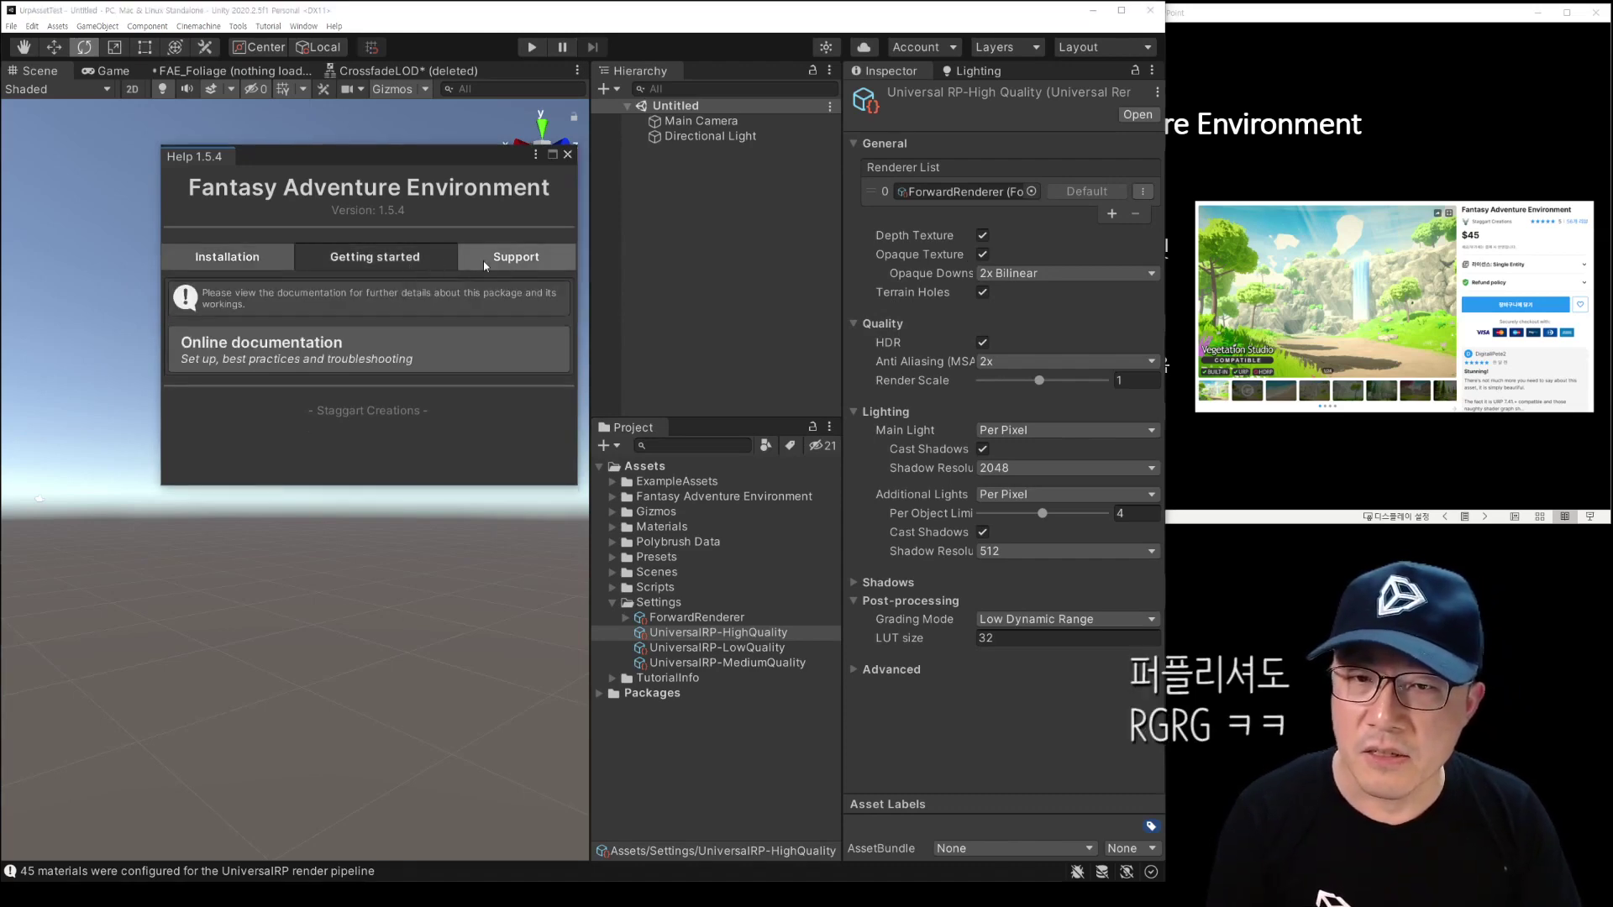
pyautogui.click(508, 261)
pyautogui.click(396, 262)
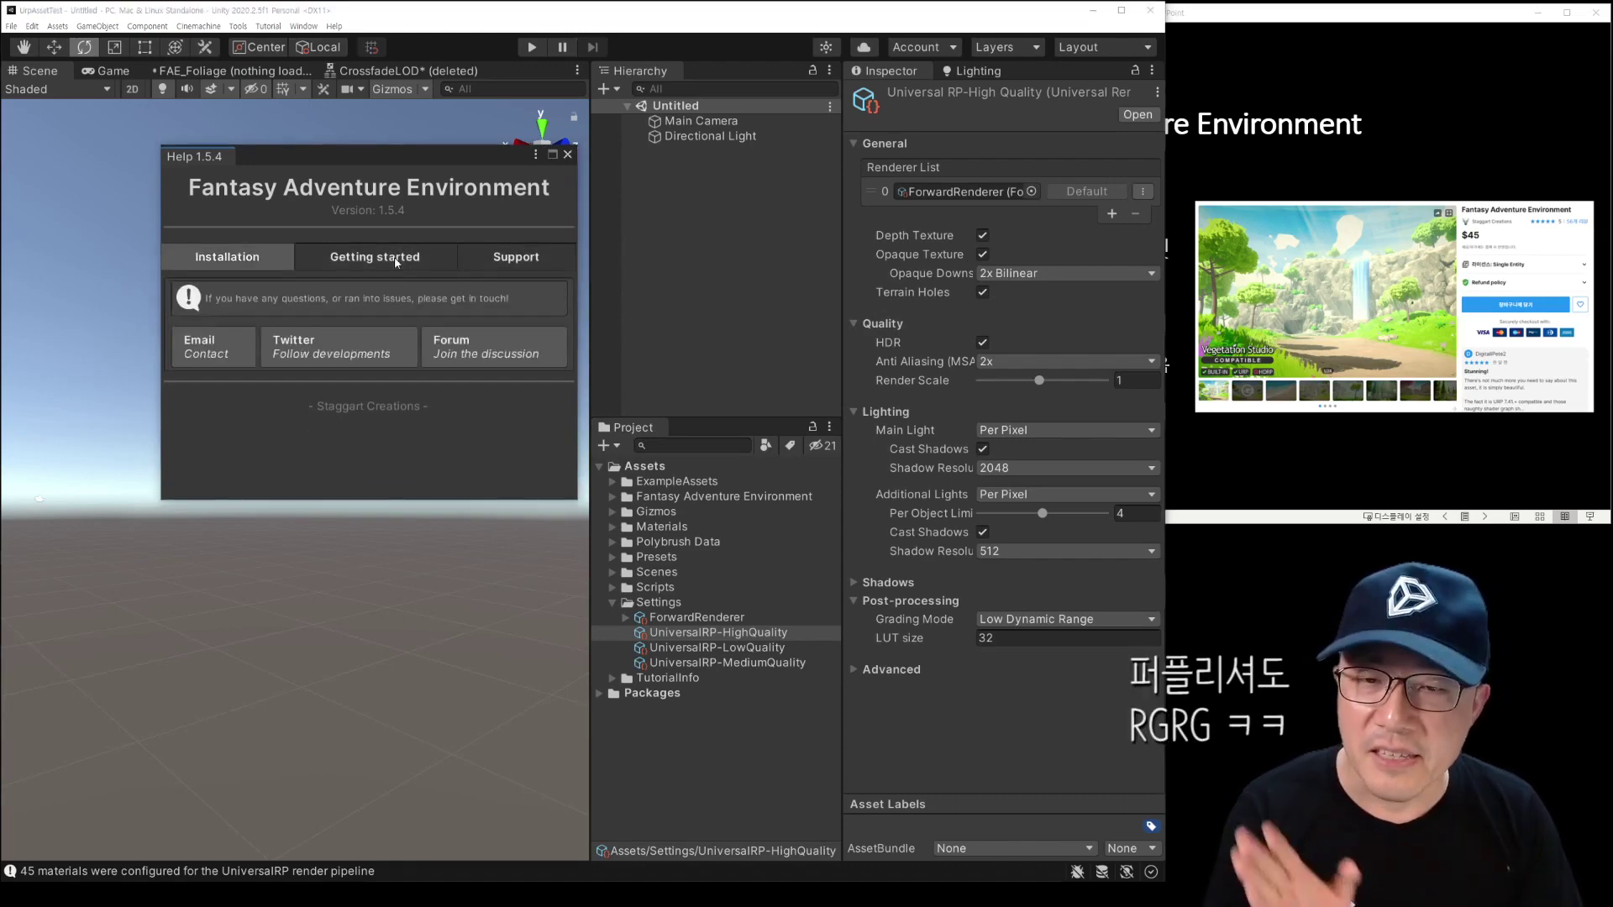
pyautogui.click(227, 257)
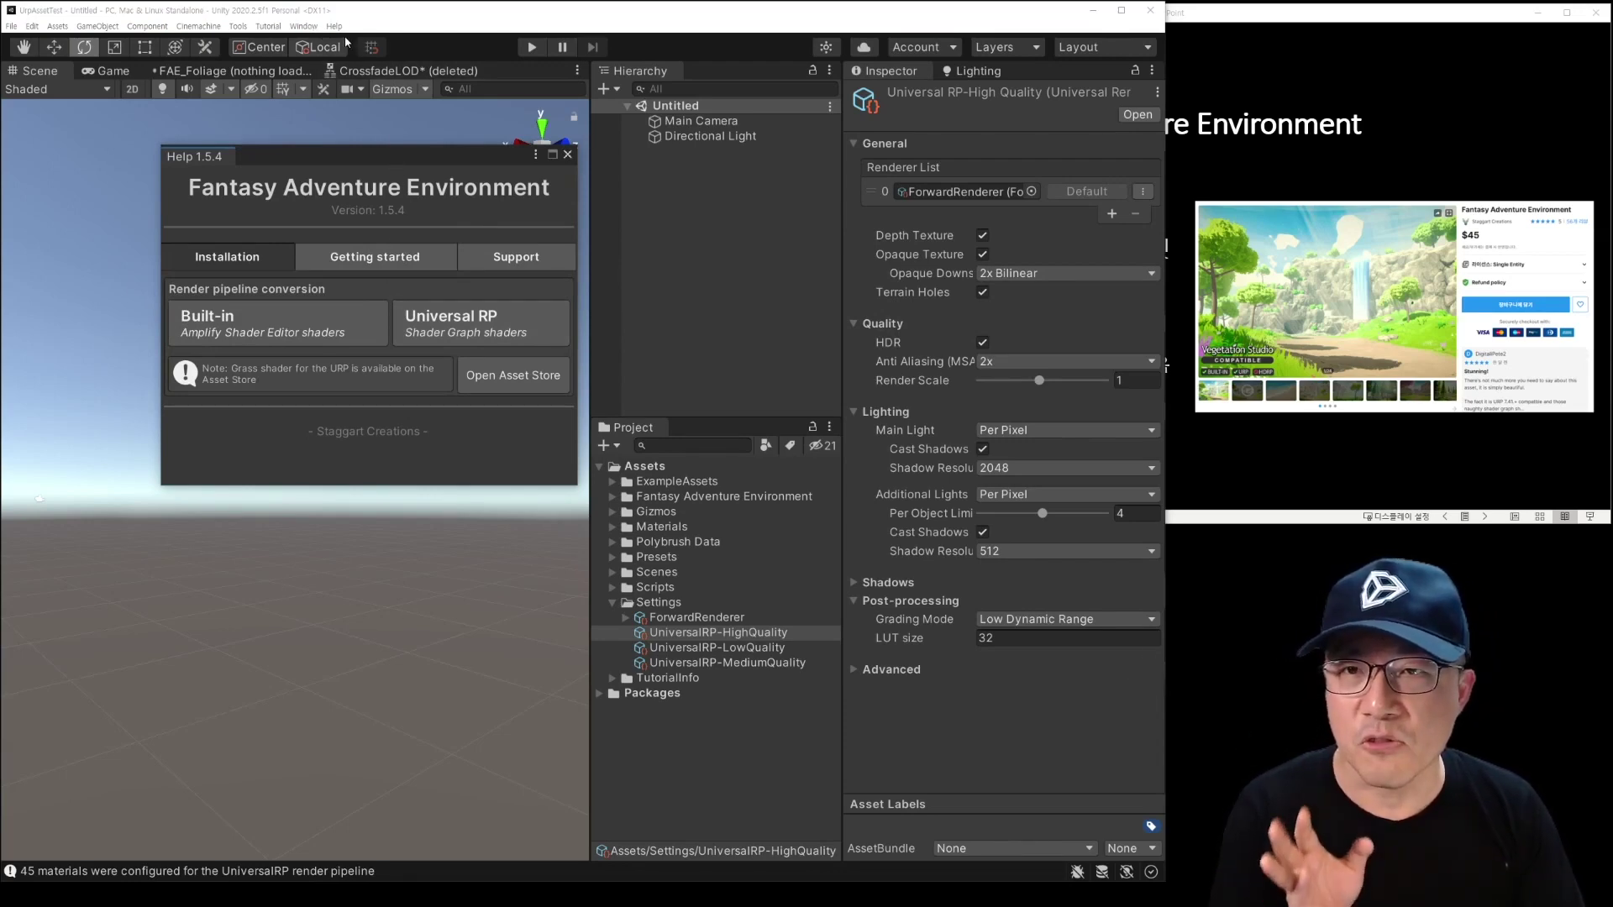
pyautogui.moveTo(477, 155); pyautogui.dragTo(425, 256)
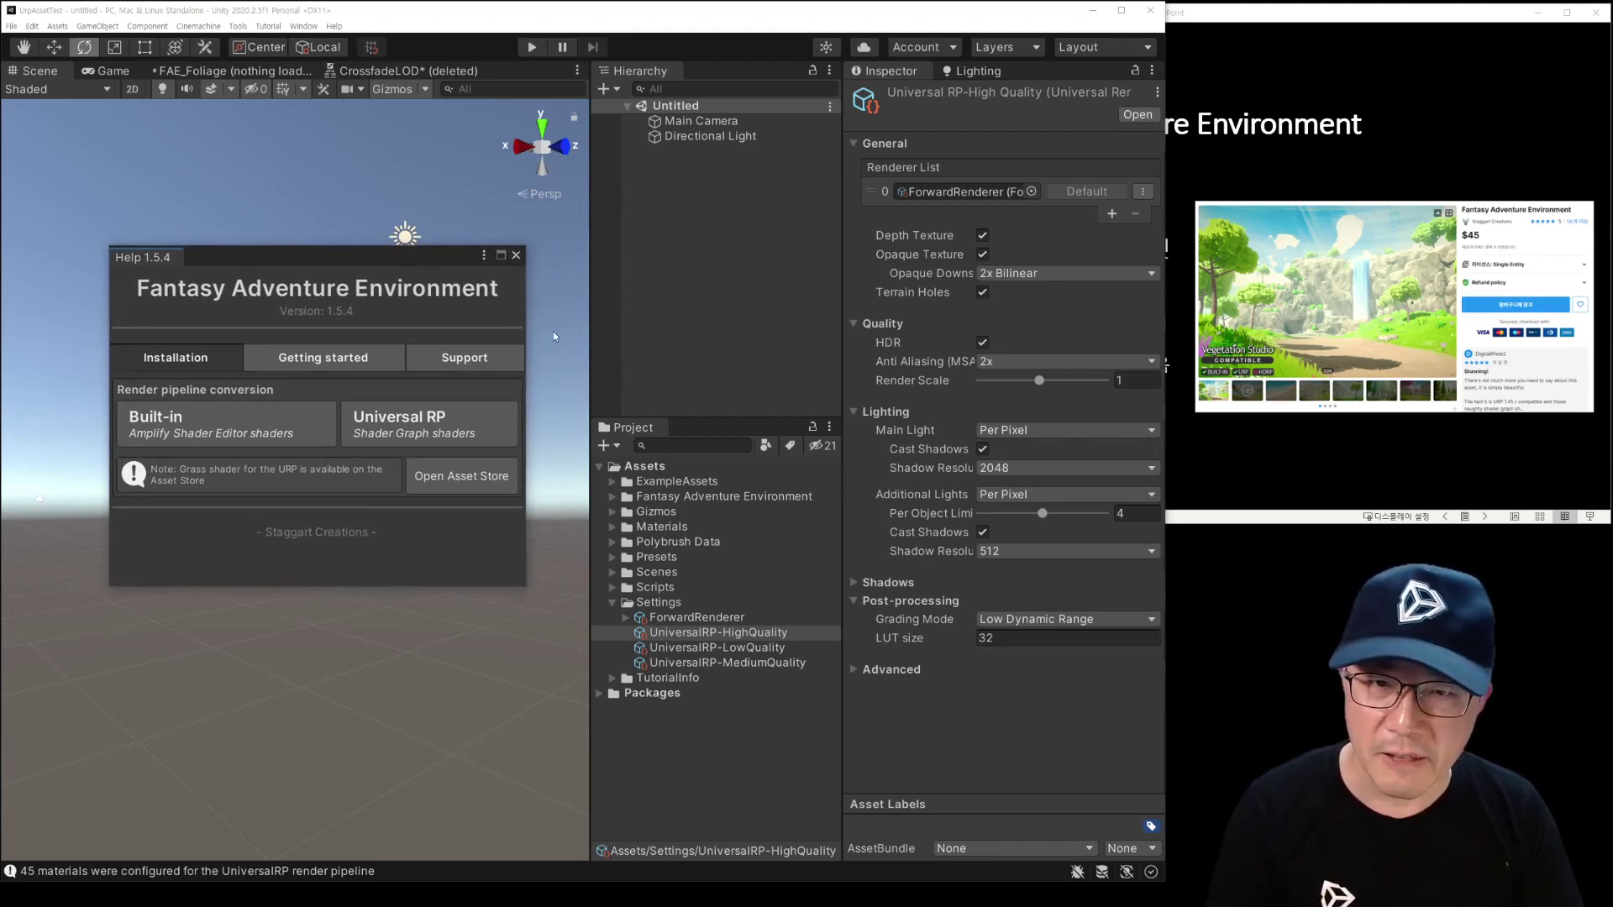
pyautogui.click(516, 255)
pyautogui.click(613, 480)
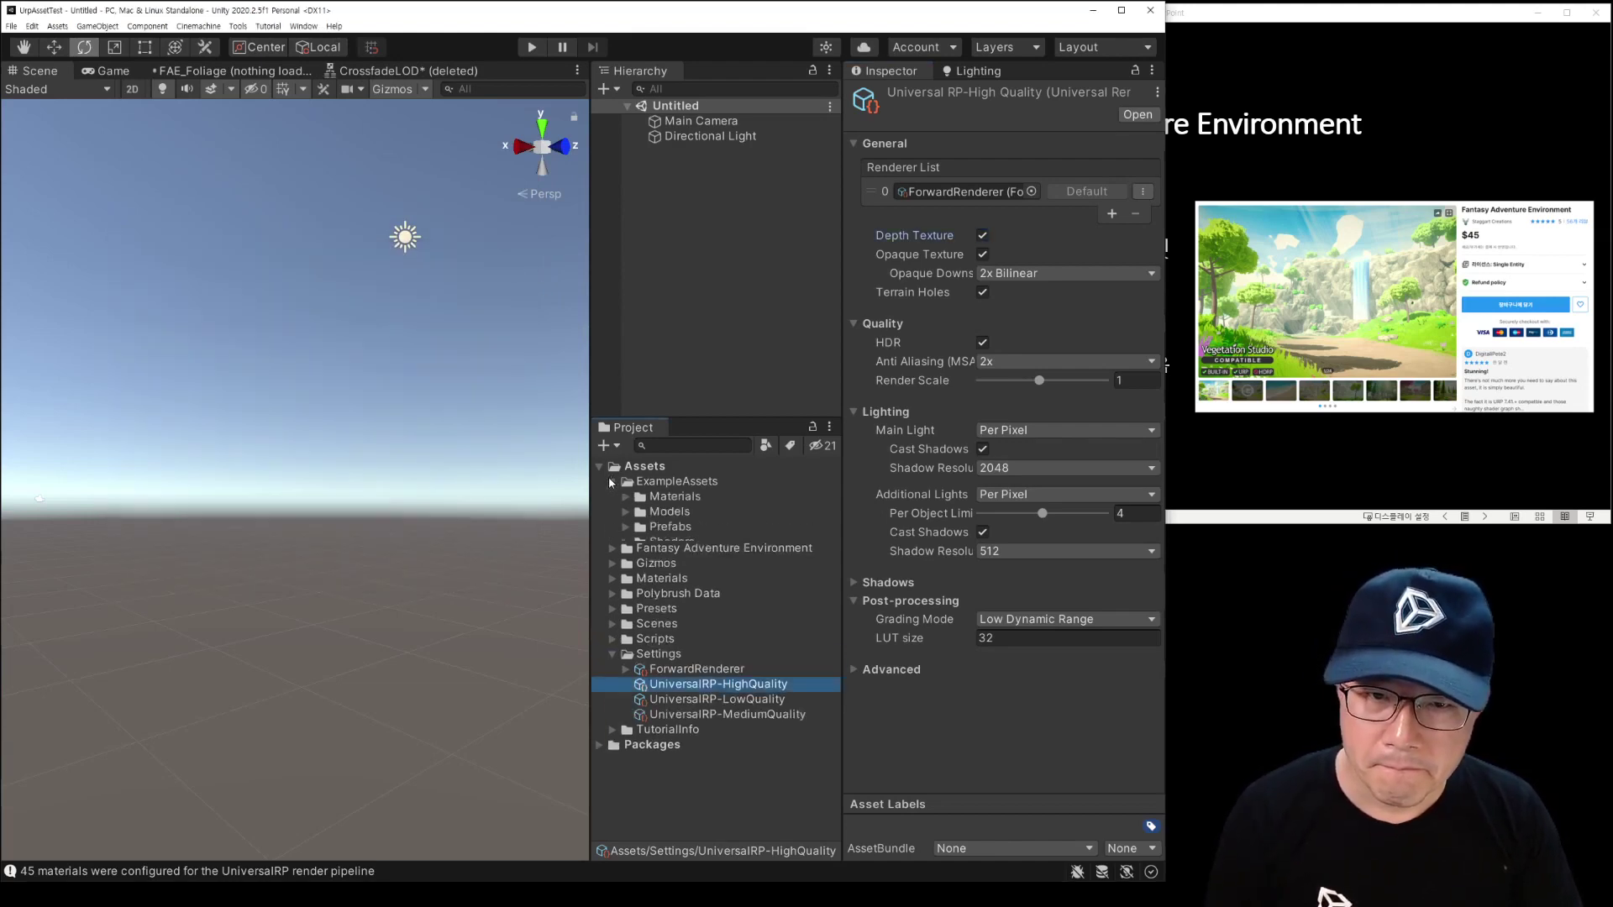
# Step: Reopen the FAE_AssetOverview demo scene from the Fantasy Adventure Environment folder
pyautogui.click(614, 483)
pyautogui.click(613, 497)
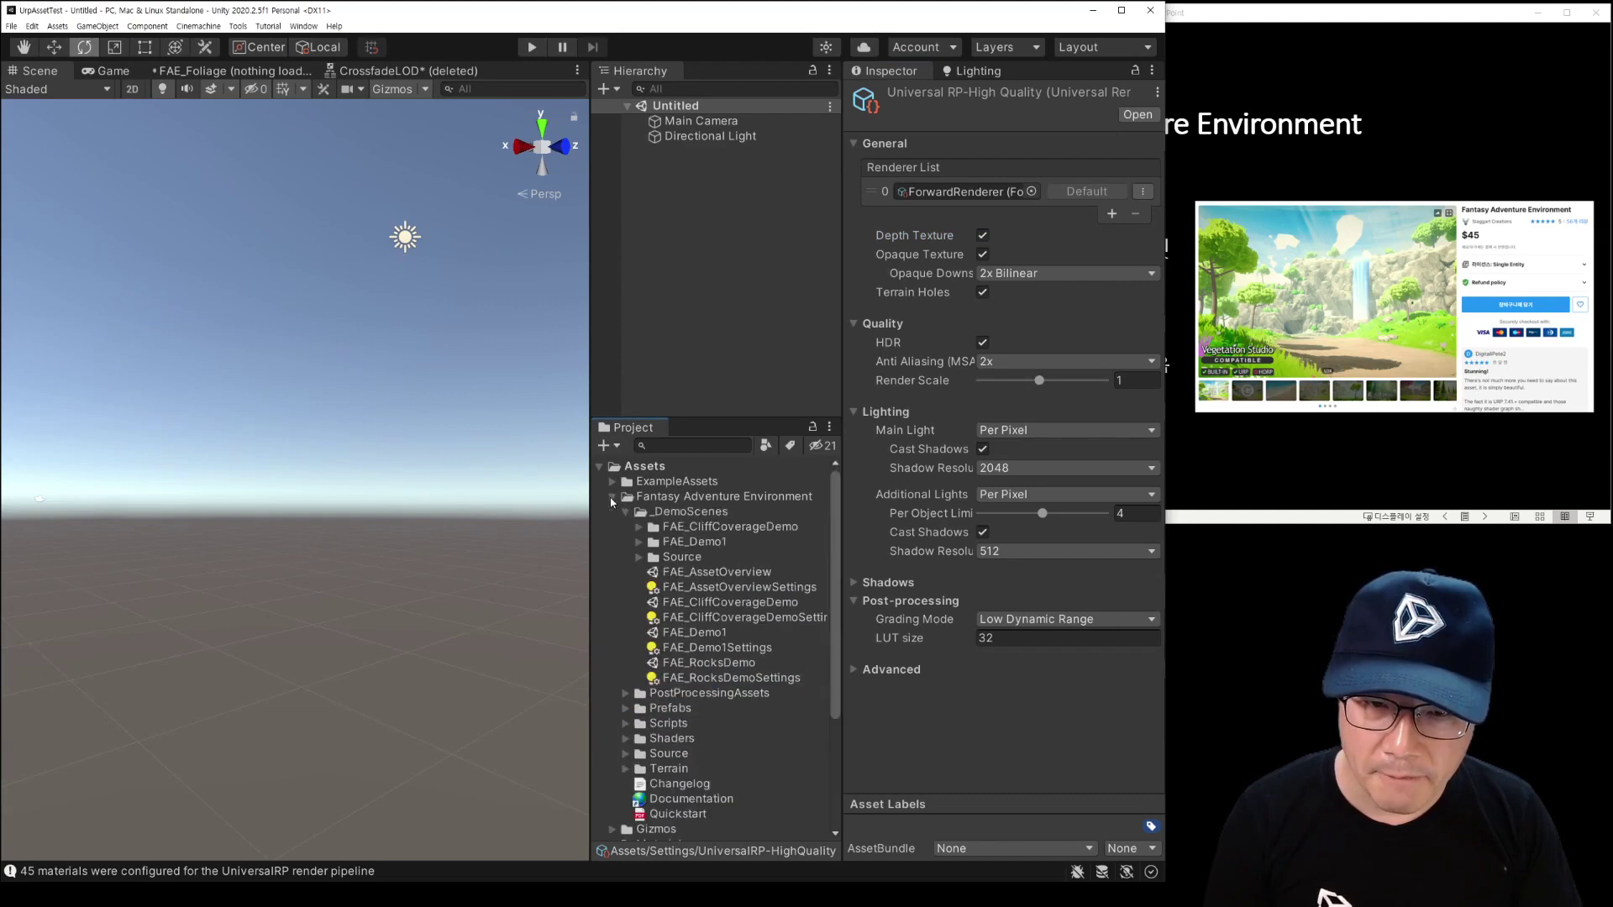
pyautogui.doubleClick(693, 572)
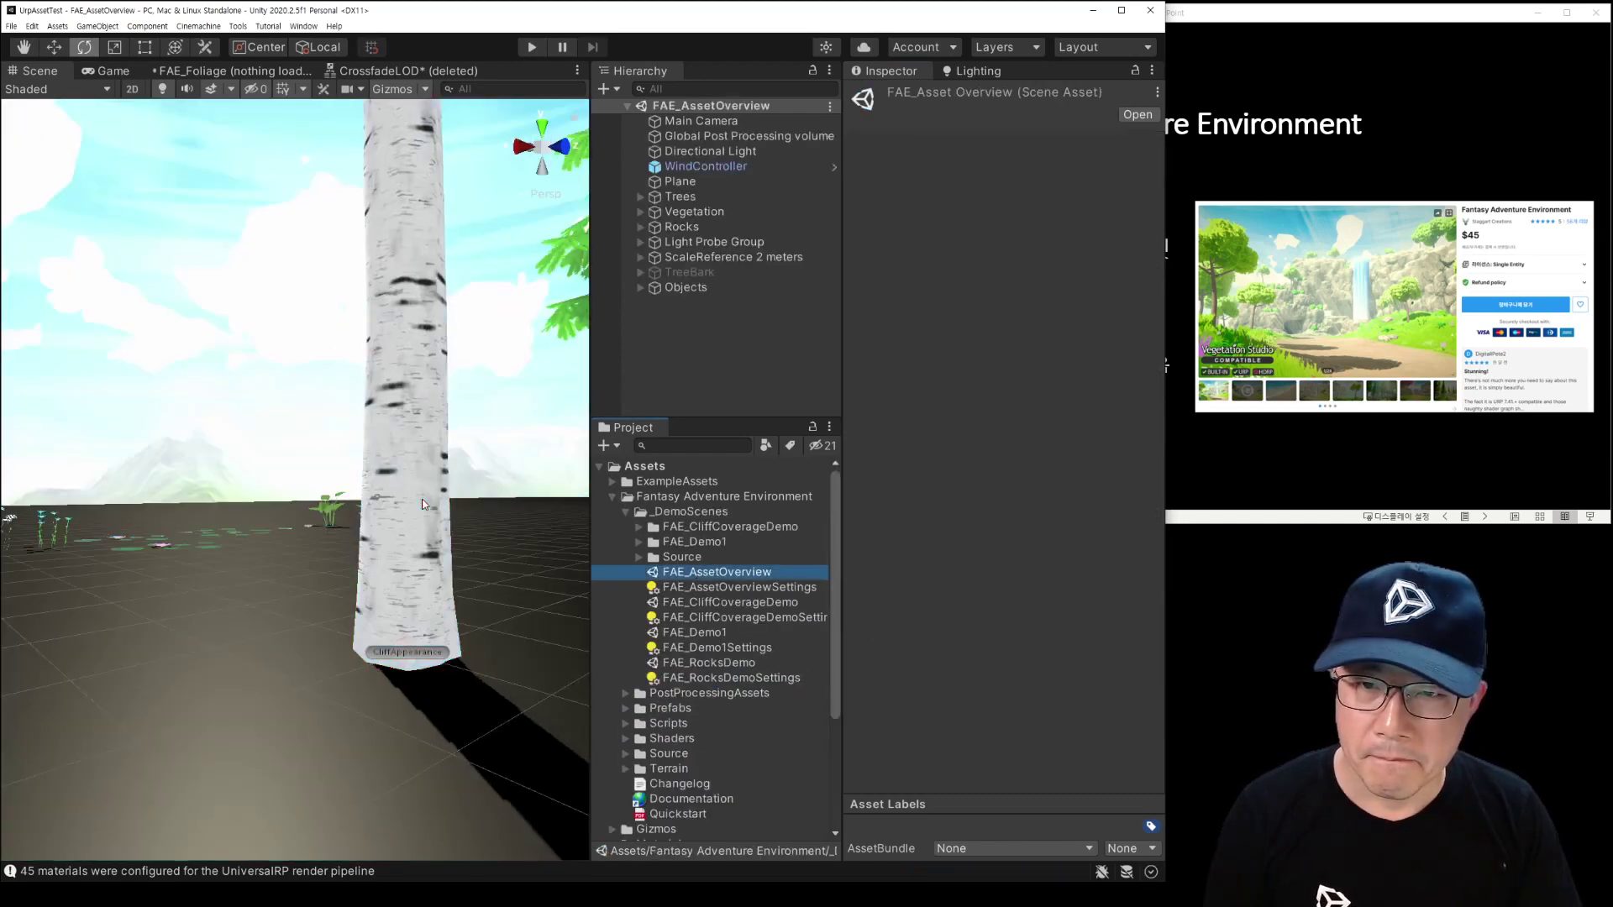
# Step: Fly toward the pink willow trees and frame a GrassThick grass clump up close
pyautogui.moveTo(425, 504); pyautogui.dragTo(459, 386, button='right')
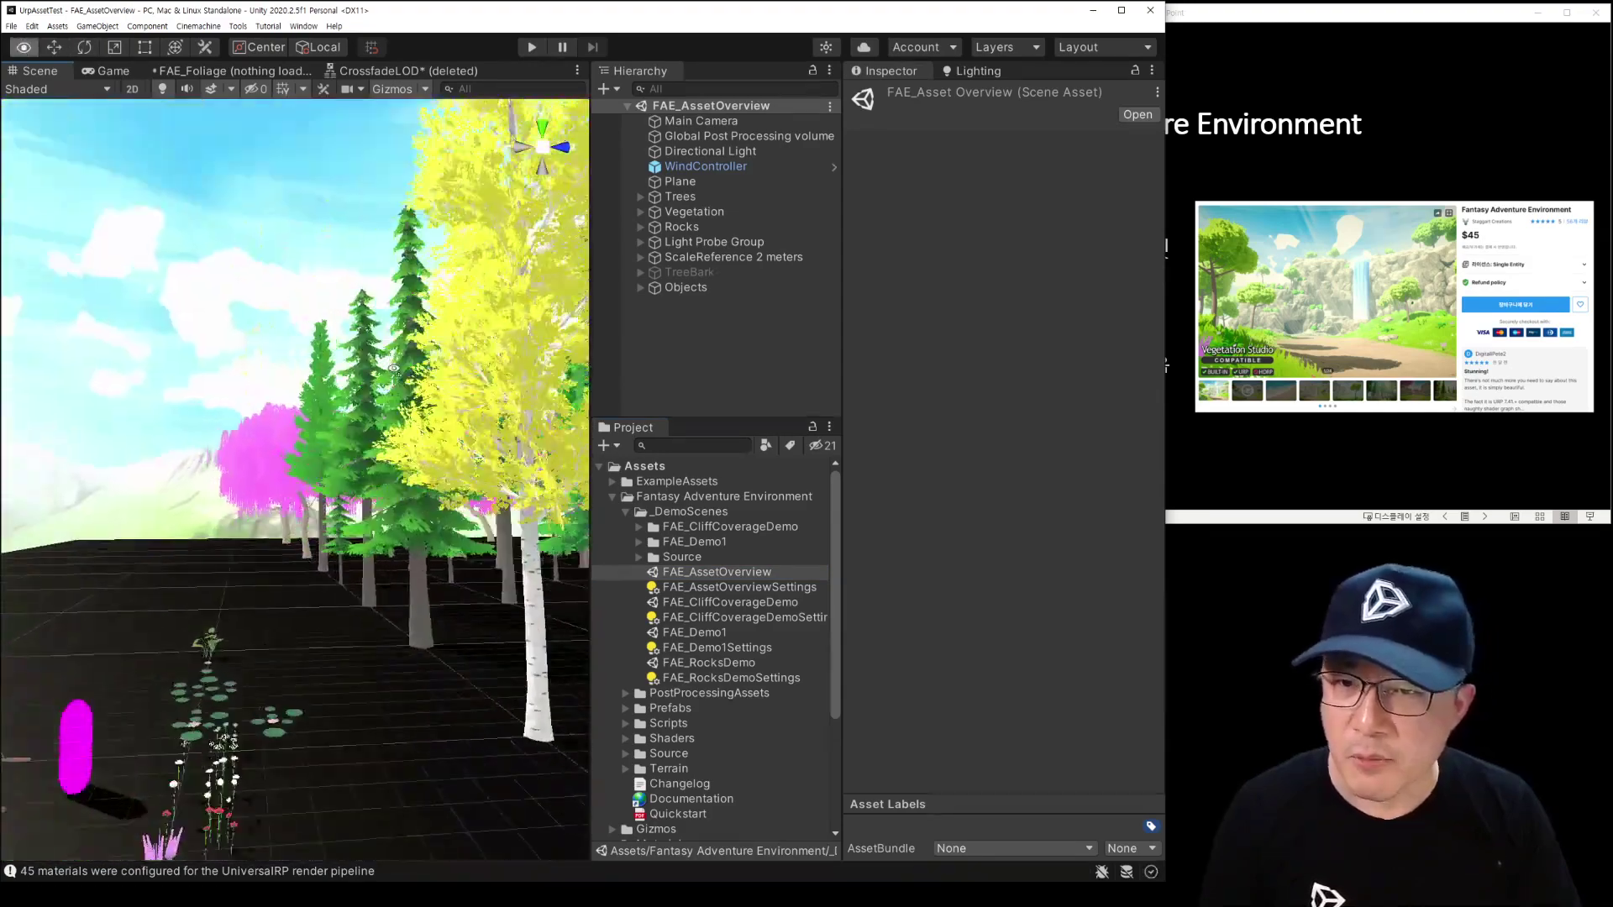
pyautogui.moveTo(459, 385)
pyautogui.mouseDown(button='right')
pyautogui.moveTo(310, 418)
pyautogui.moveTo(288, 395)
pyautogui.mouseUp(button='right')
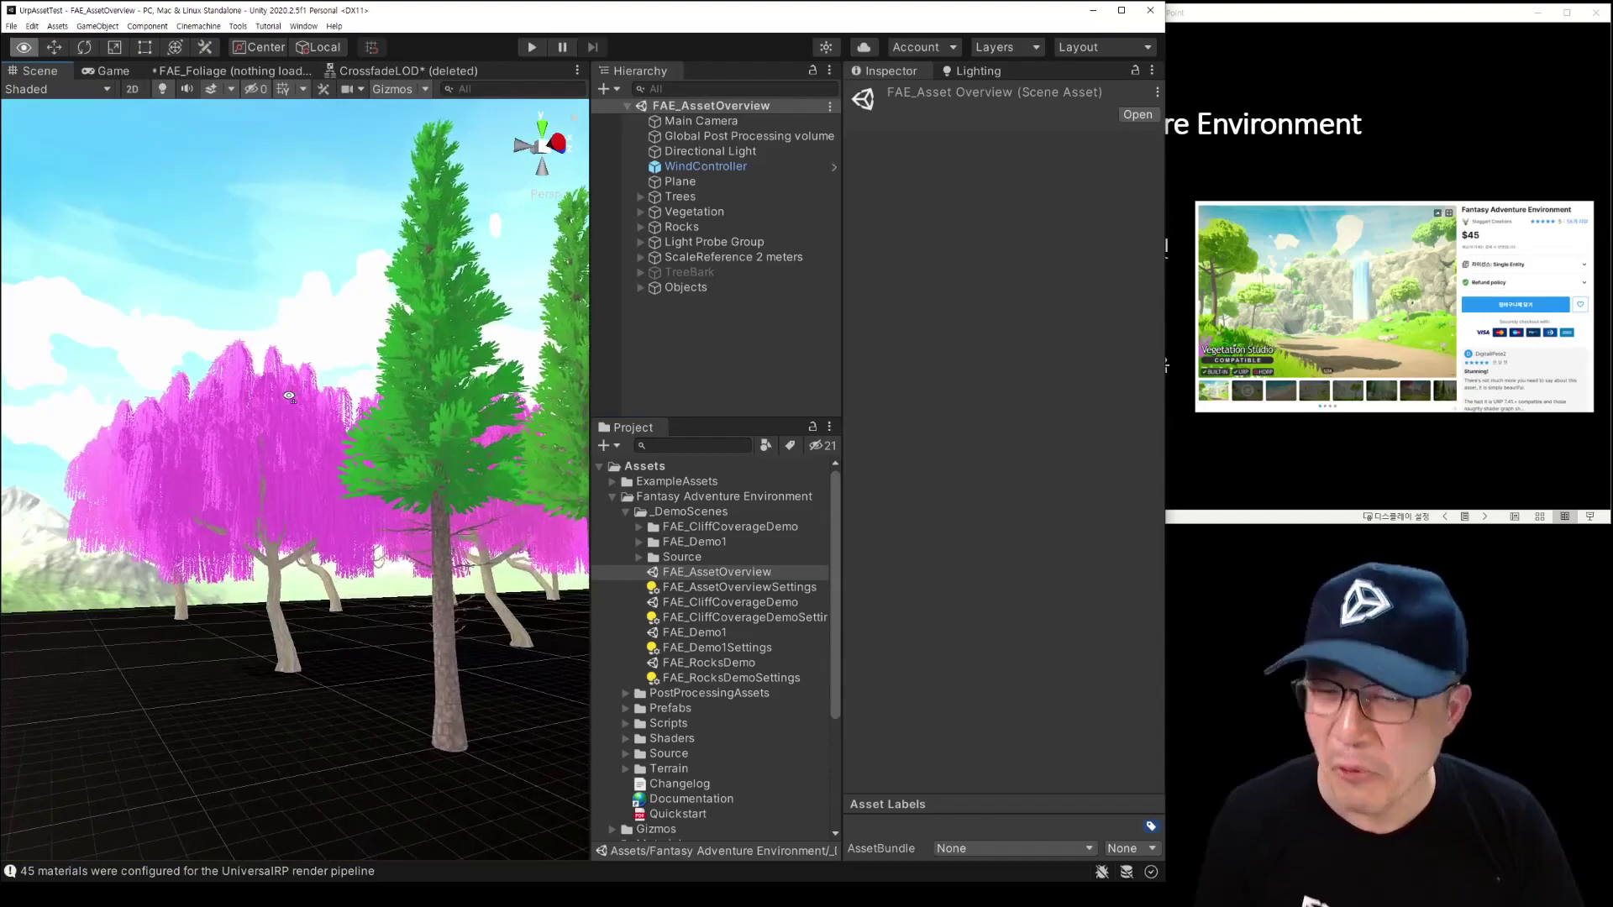
pyautogui.moveTo(288, 395)
pyautogui.mouseDown(button='right')
pyautogui.moveTo(401, 549)
pyautogui.moveTo(445, 565)
pyautogui.moveTo(344, 525)
pyautogui.moveTo(150, 628)
pyautogui.moveTo(98, 565)
pyautogui.moveTo(98, 486)
pyautogui.mouseUp(button='right')
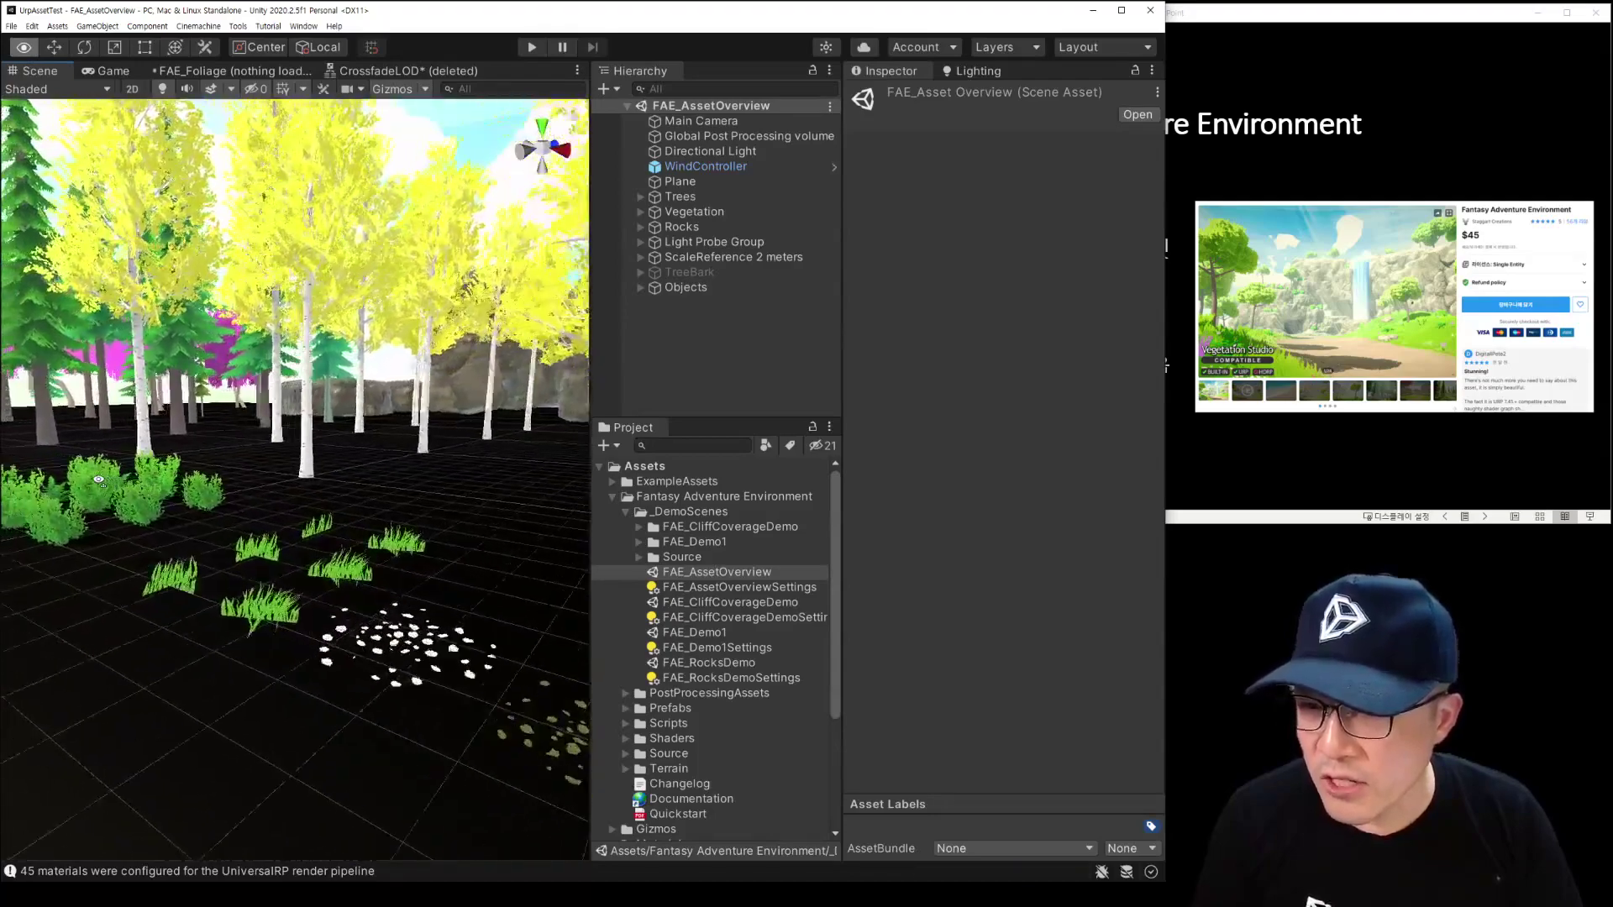
pyautogui.click(353, 638)
pyautogui.press('f')
pyautogui.moveTo(353, 639); pyautogui.dragTo(333, 555, button='right')
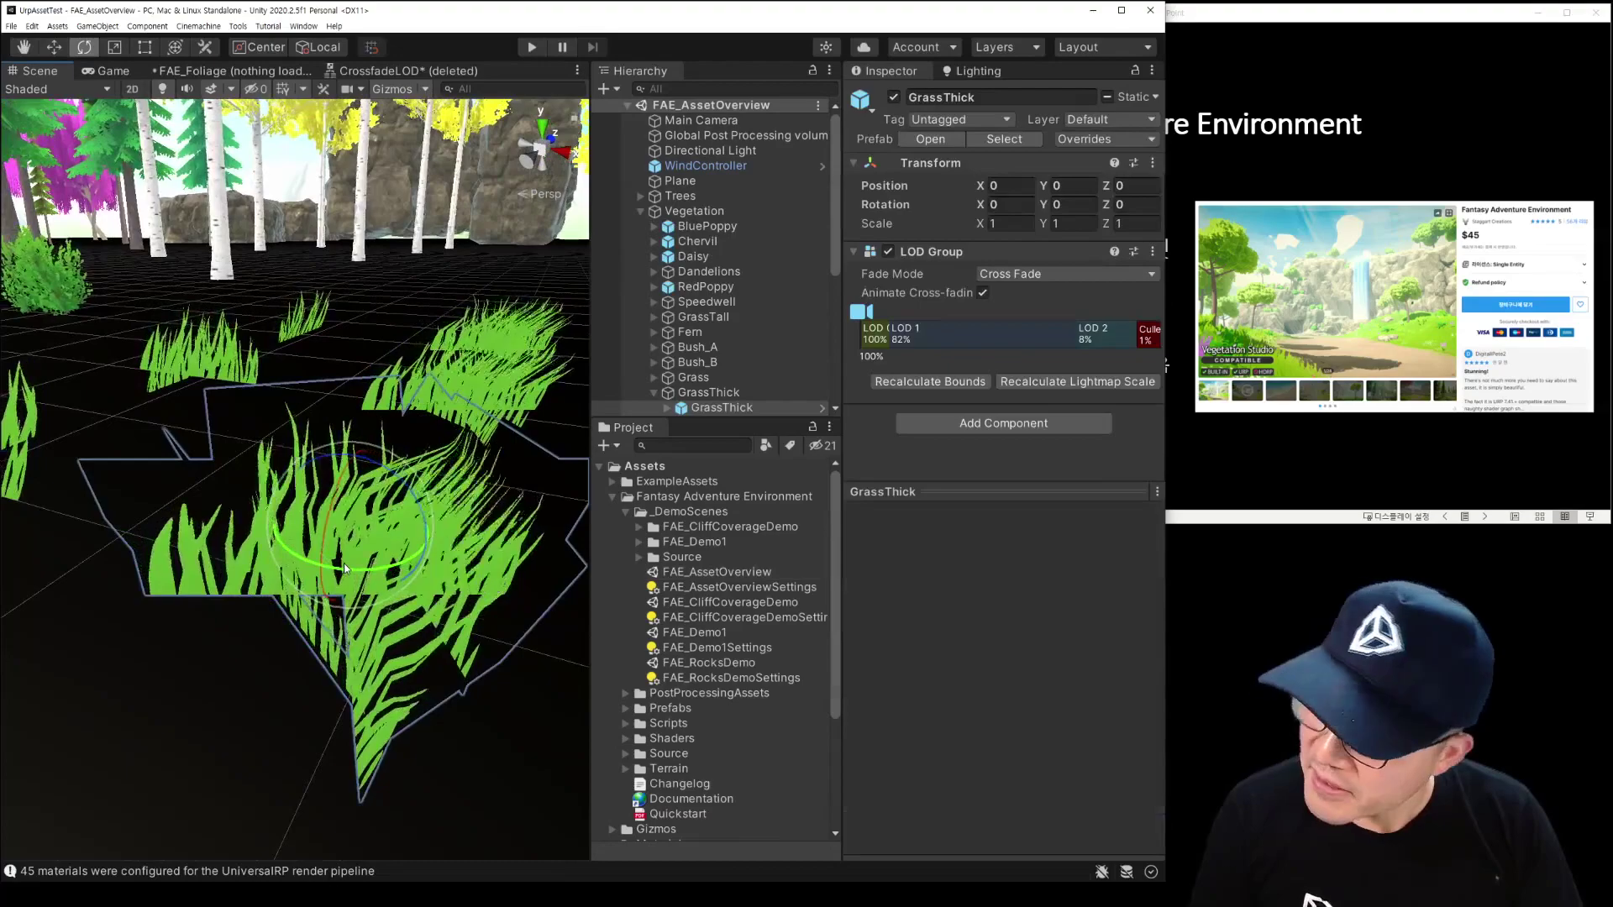
# Step: Check the Bush_A bush's LOD setup, then fly past the bushes and select the FAE_Spruce_B tree
pyautogui.moveTo(341, 560)
pyautogui.mouseDown(button='right')
pyautogui.moveTo(137, 340)
pyautogui.moveTo(286, 420)
pyautogui.mouseUp(button='right')
pyautogui.click(135, 341)
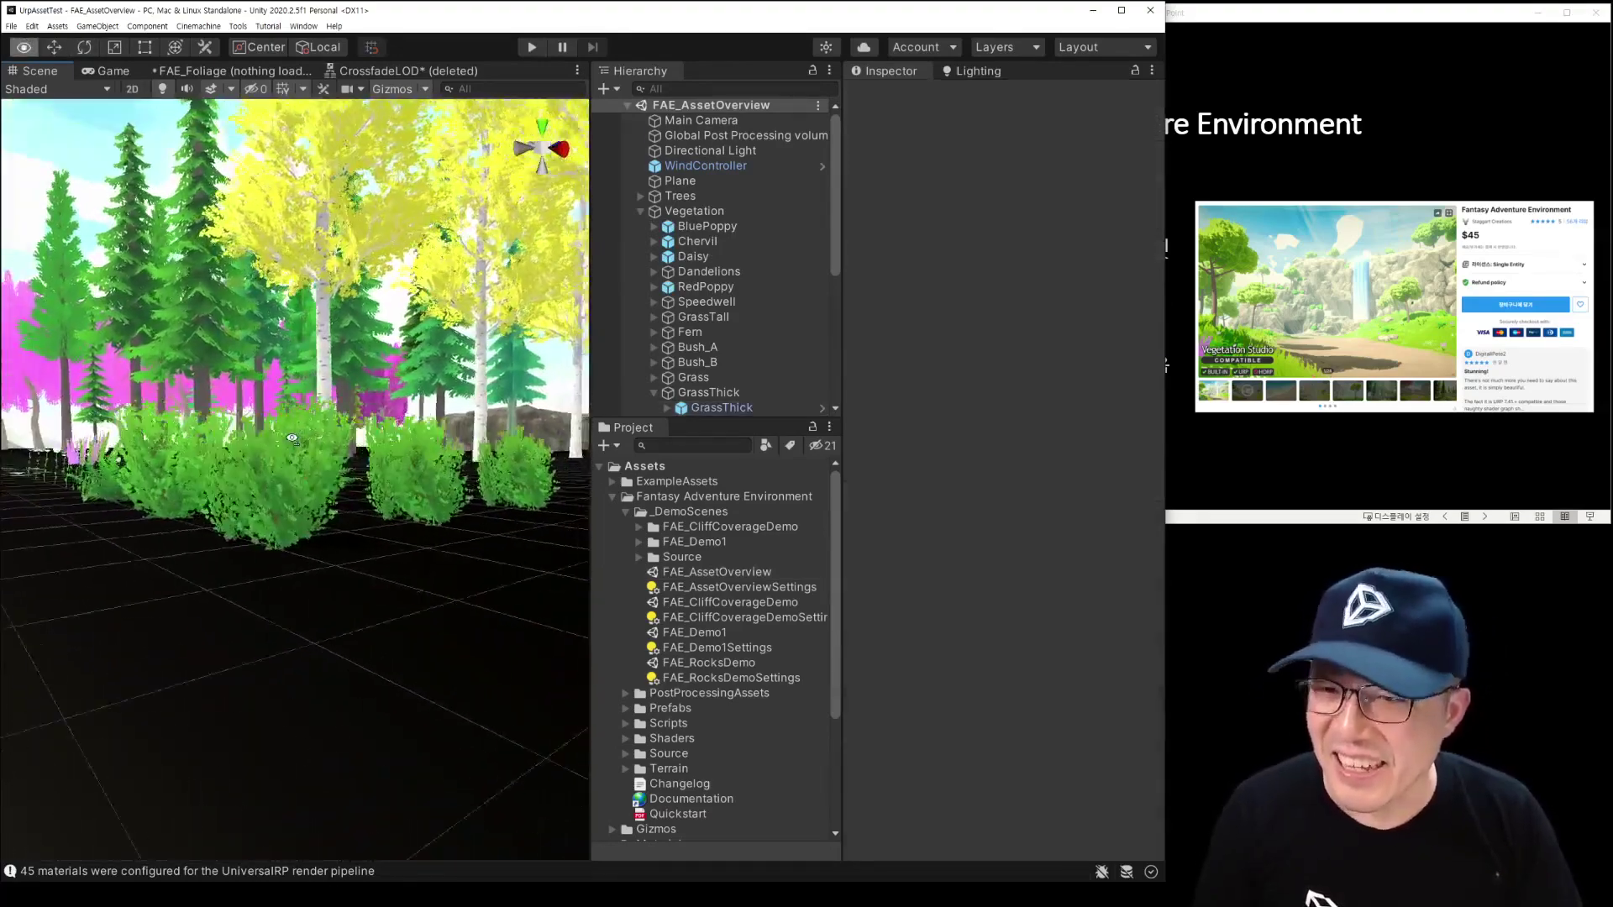
pyautogui.click(286, 421)
pyautogui.moveTo(286, 420)
pyautogui.mouseDown(button='right')
pyautogui.moveTo(510, 489)
pyautogui.moveTo(246, 346)
pyautogui.moveTo(349, 463)
pyautogui.moveTo(448, 325)
pyautogui.moveTo(211, 501)
pyautogui.moveTo(256, 540)
pyautogui.mouseUp(button='right')
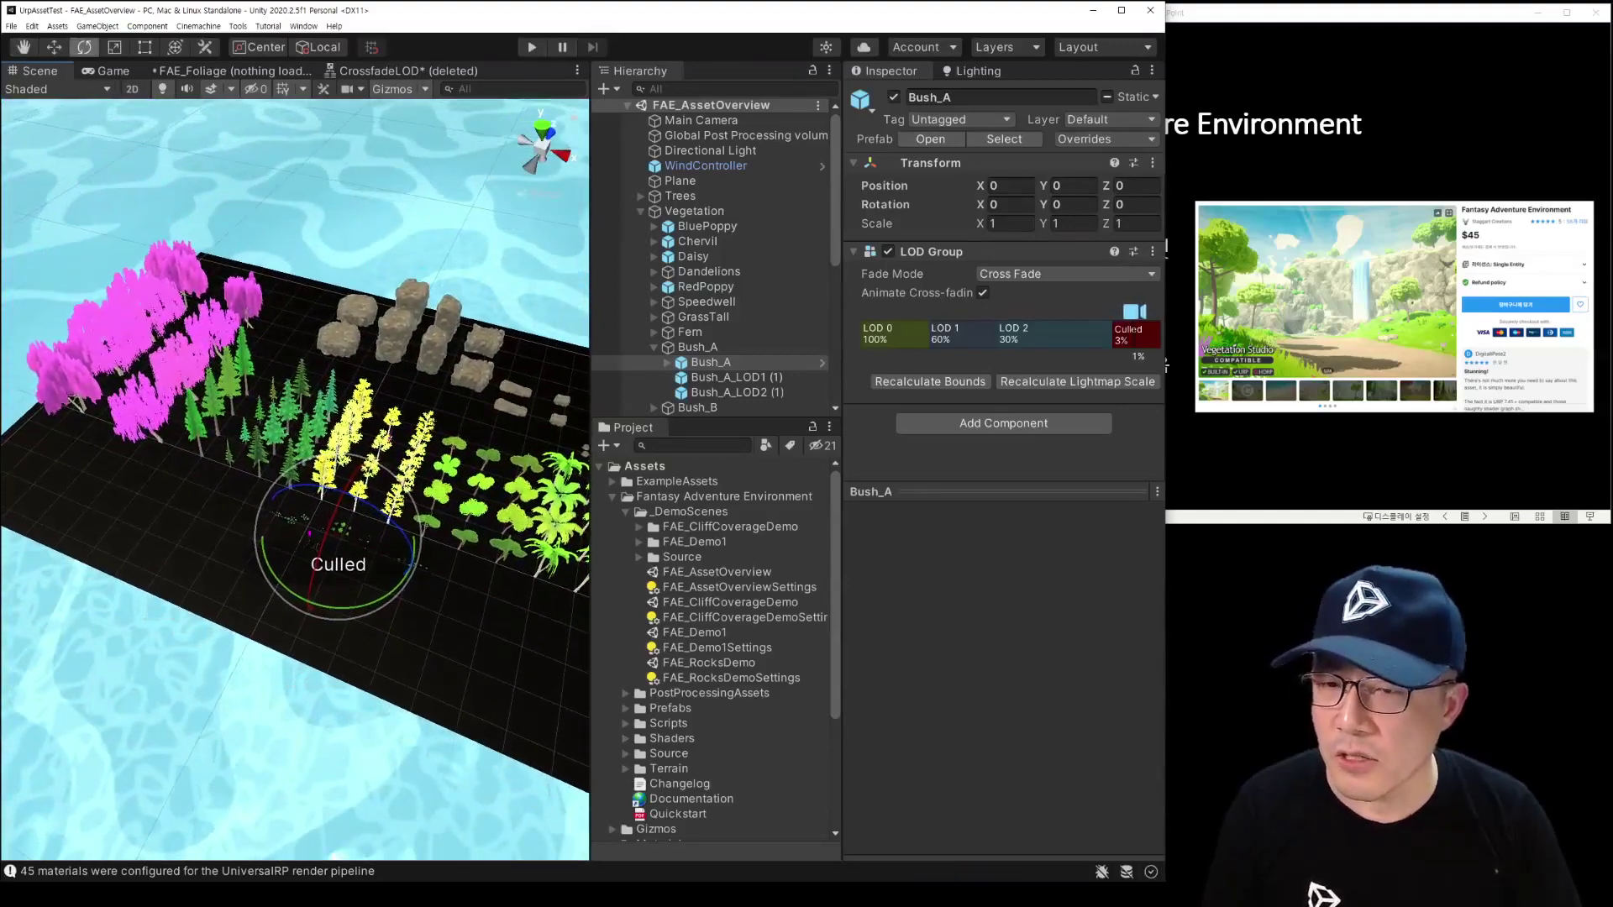
pyautogui.click(252, 478)
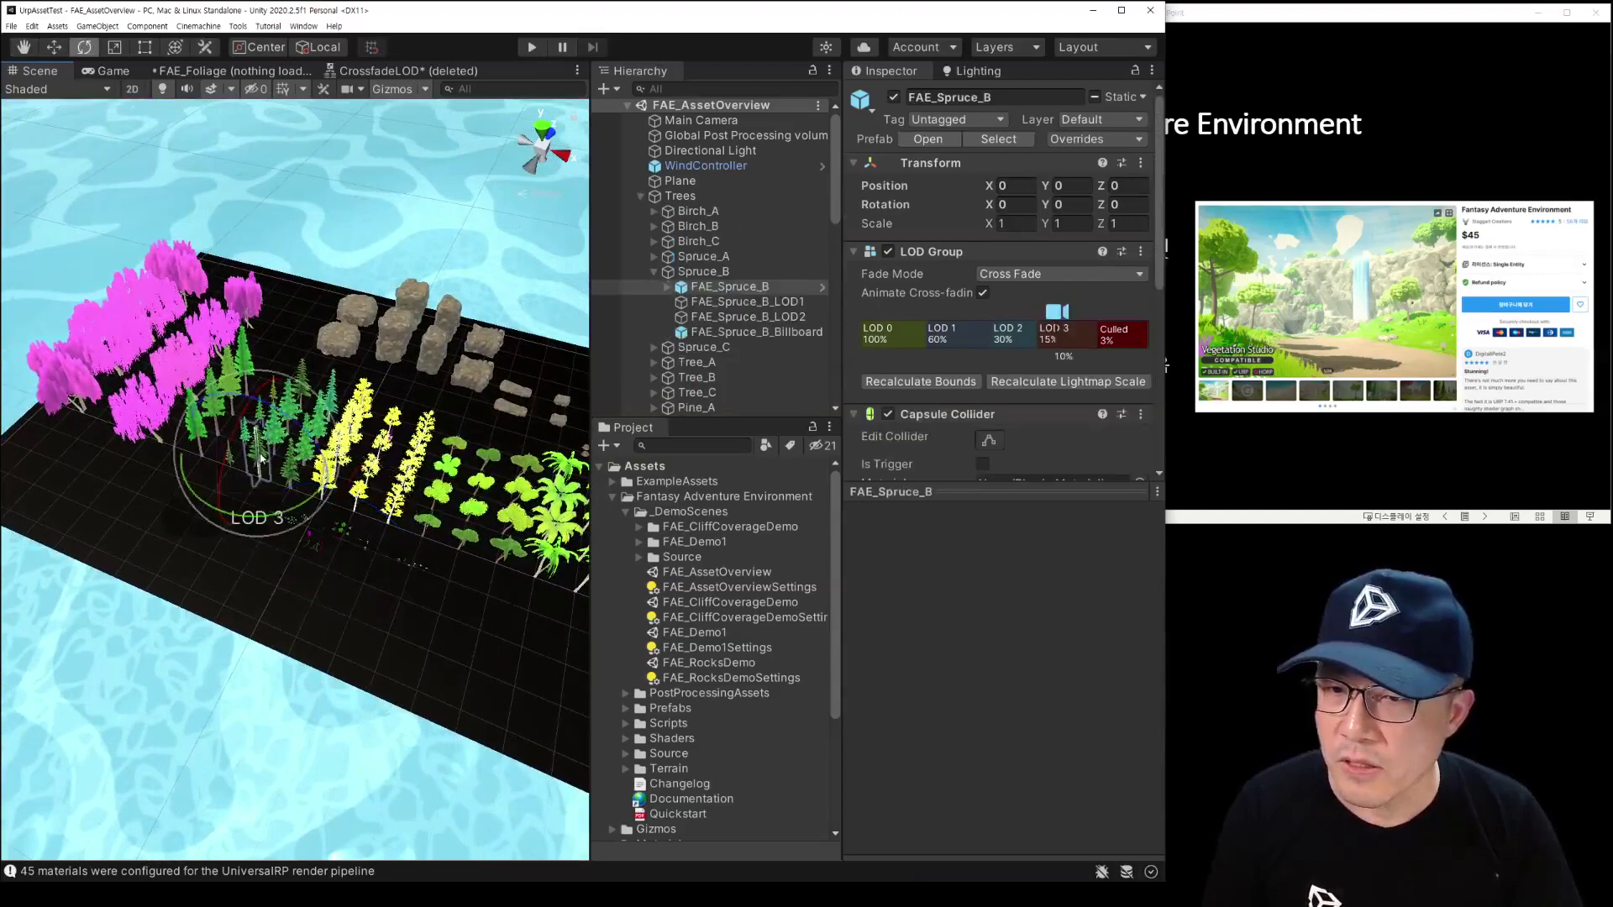
# Step: Frame the FAE_Spruce_B tree and preview it at LOD 1, Culled, LOD 2 and LOD 0
pyautogui.press('f')
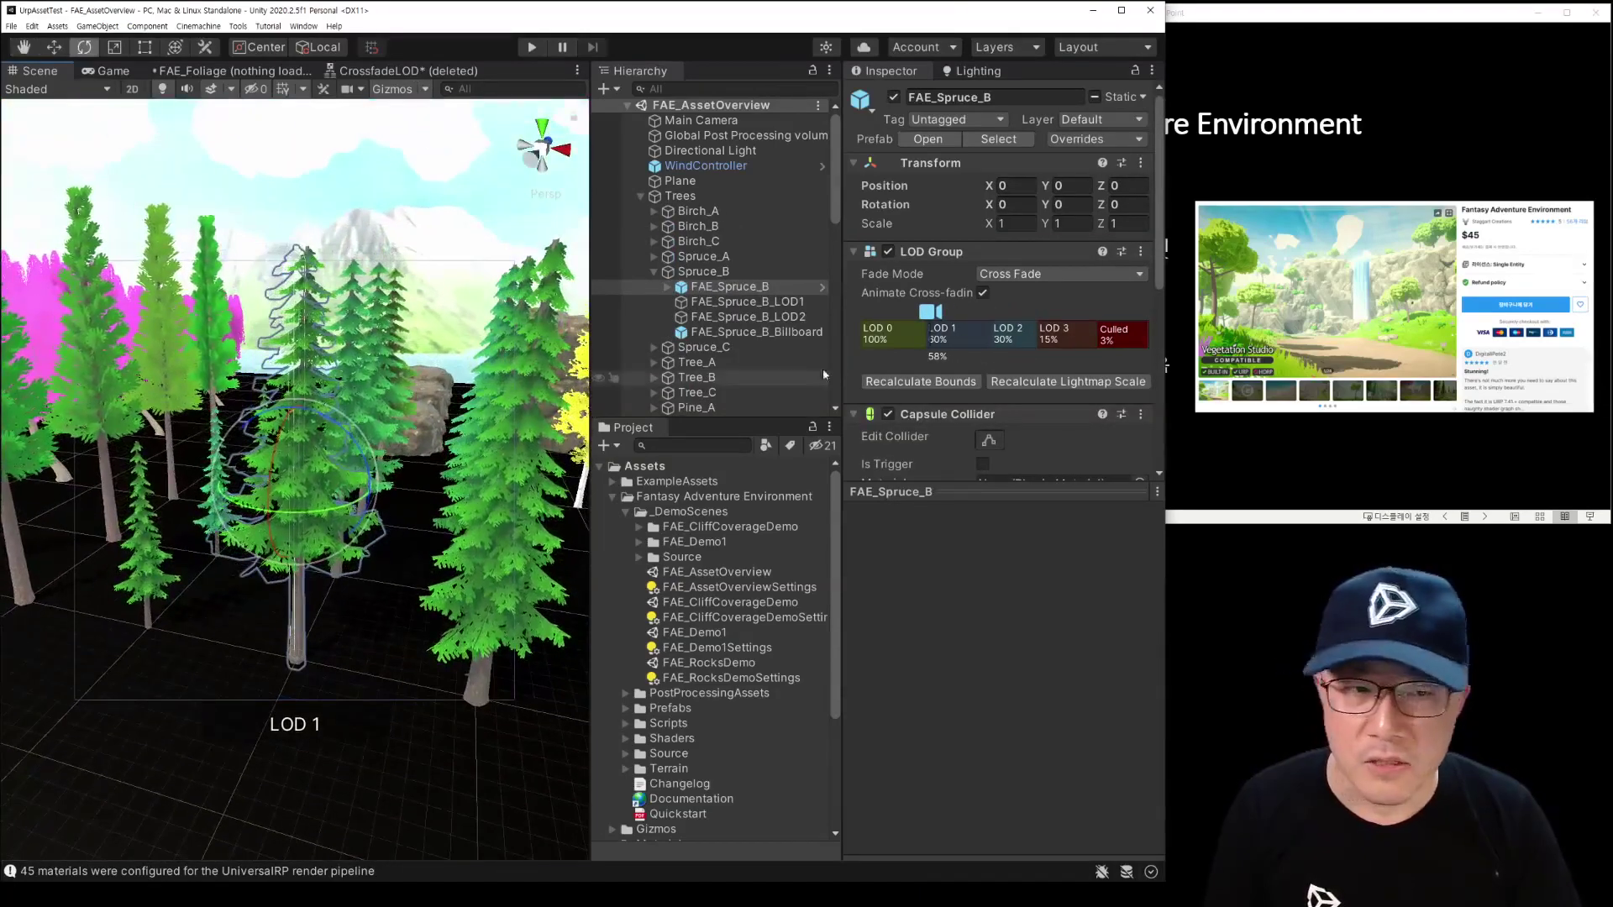
pyautogui.moveTo(941, 327); pyautogui.dragTo(961, 319)
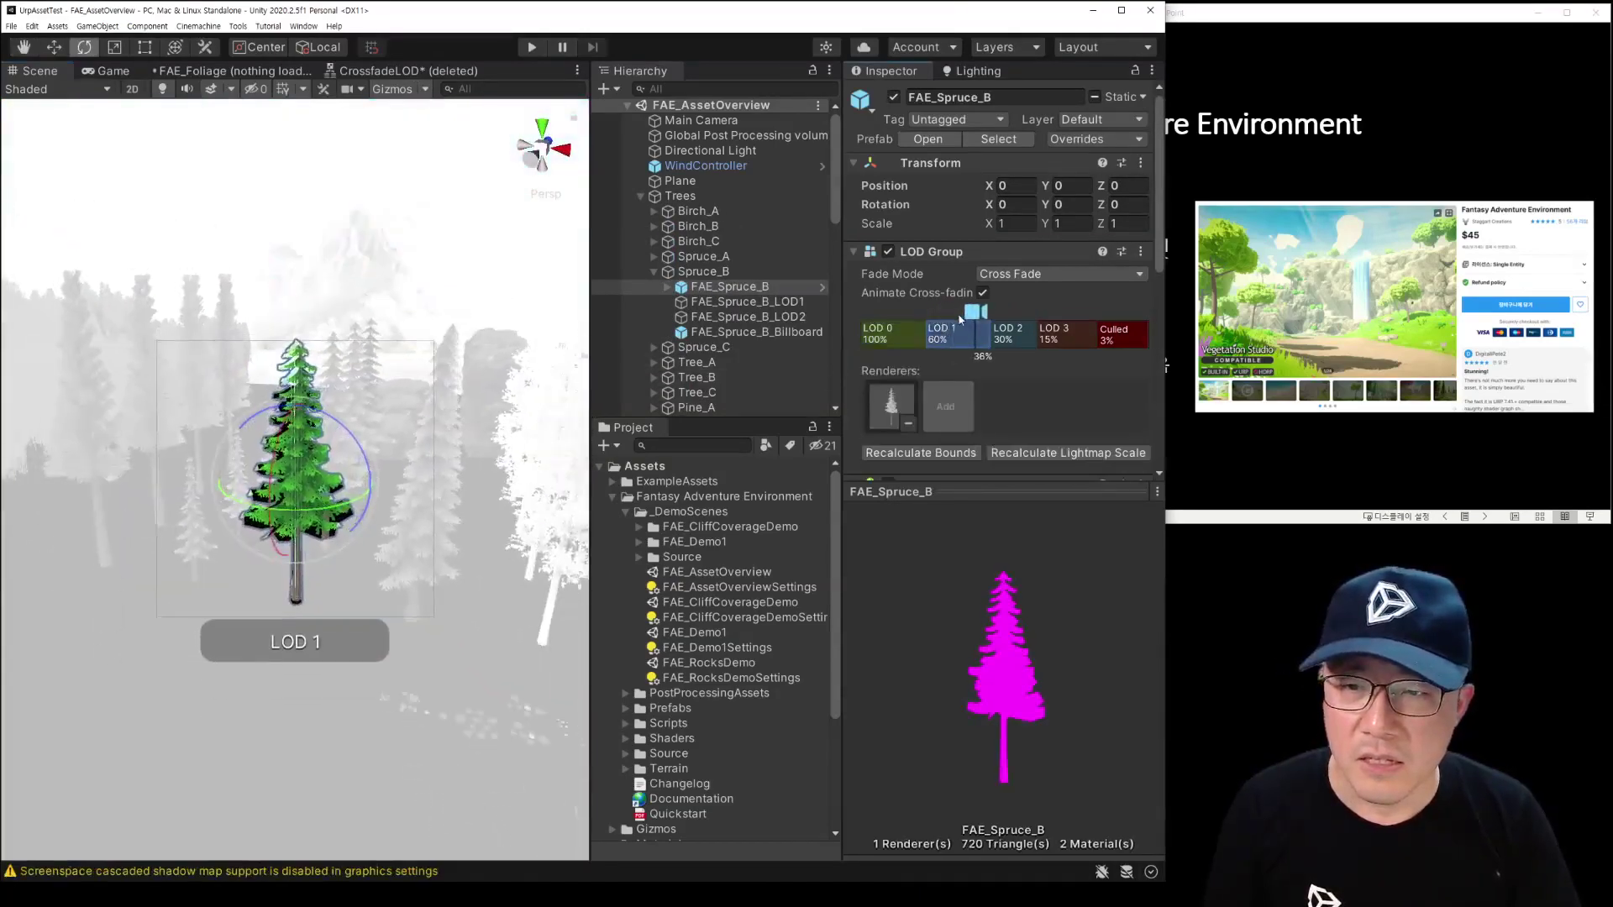
pyautogui.moveTo(986, 318); pyautogui.dragTo(1110, 323)
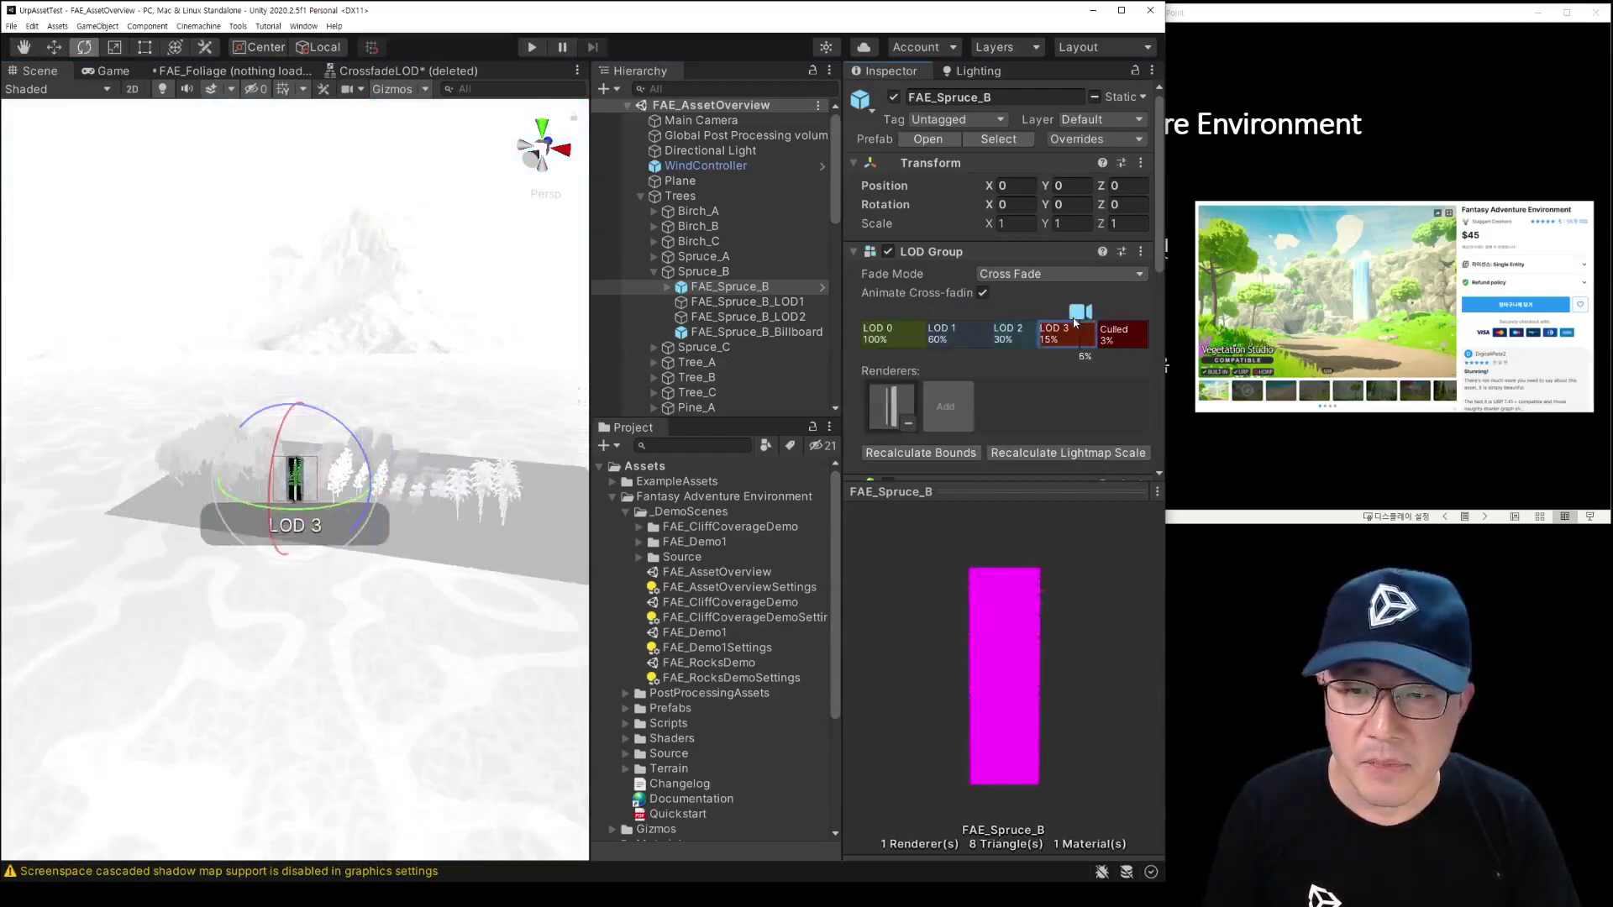
pyautogui.moveTo(1067, 322); pyautogui.dragTo(1017, 320)
pyautogui.moveTo(966, 316)
pyautogui.mouseDown()
pyautogui.moveTo(890, 318)
pyautogui.moveTo(1060, 313)
pyautogui.mouseUp()
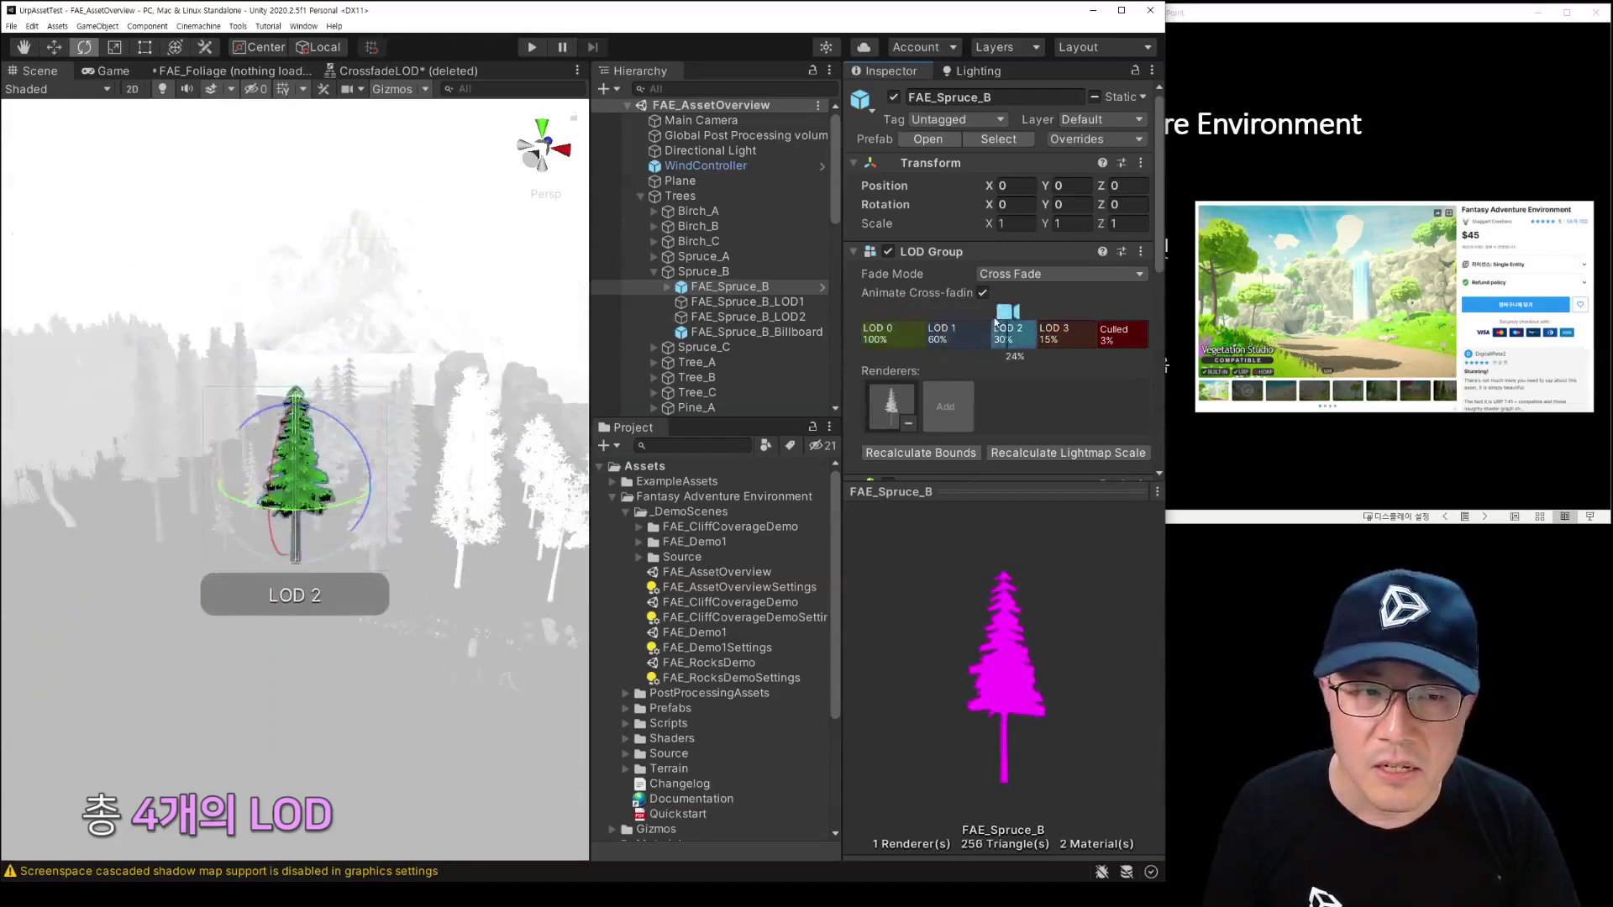
# Step: Orbit and fly down onto the spruce, then select the pink FAE_Willow_A billboard
pyautogui.moveTo(422, 332); pyautogui.dragTo(389, 289, button='right')
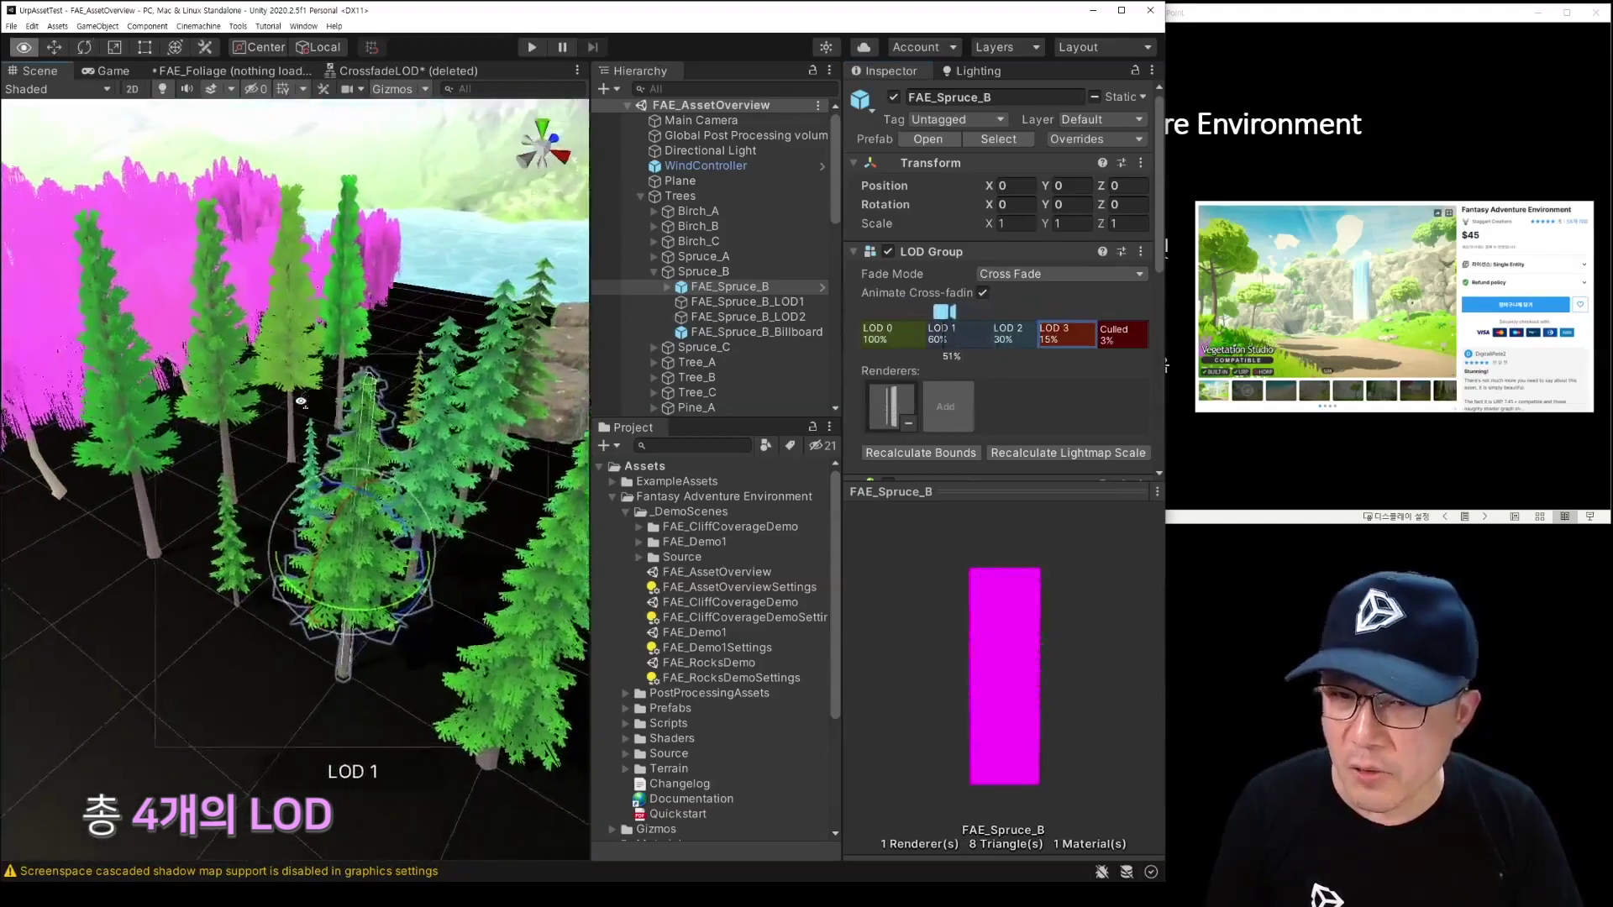
pyautogui.moveTo(388, 289)
pyautogui.mouseDown(button='right')
pyautogui.moveTo(262, 420)
pyautogui.moveTo(199, 667)
pyautogui.mouseUp(button='right')
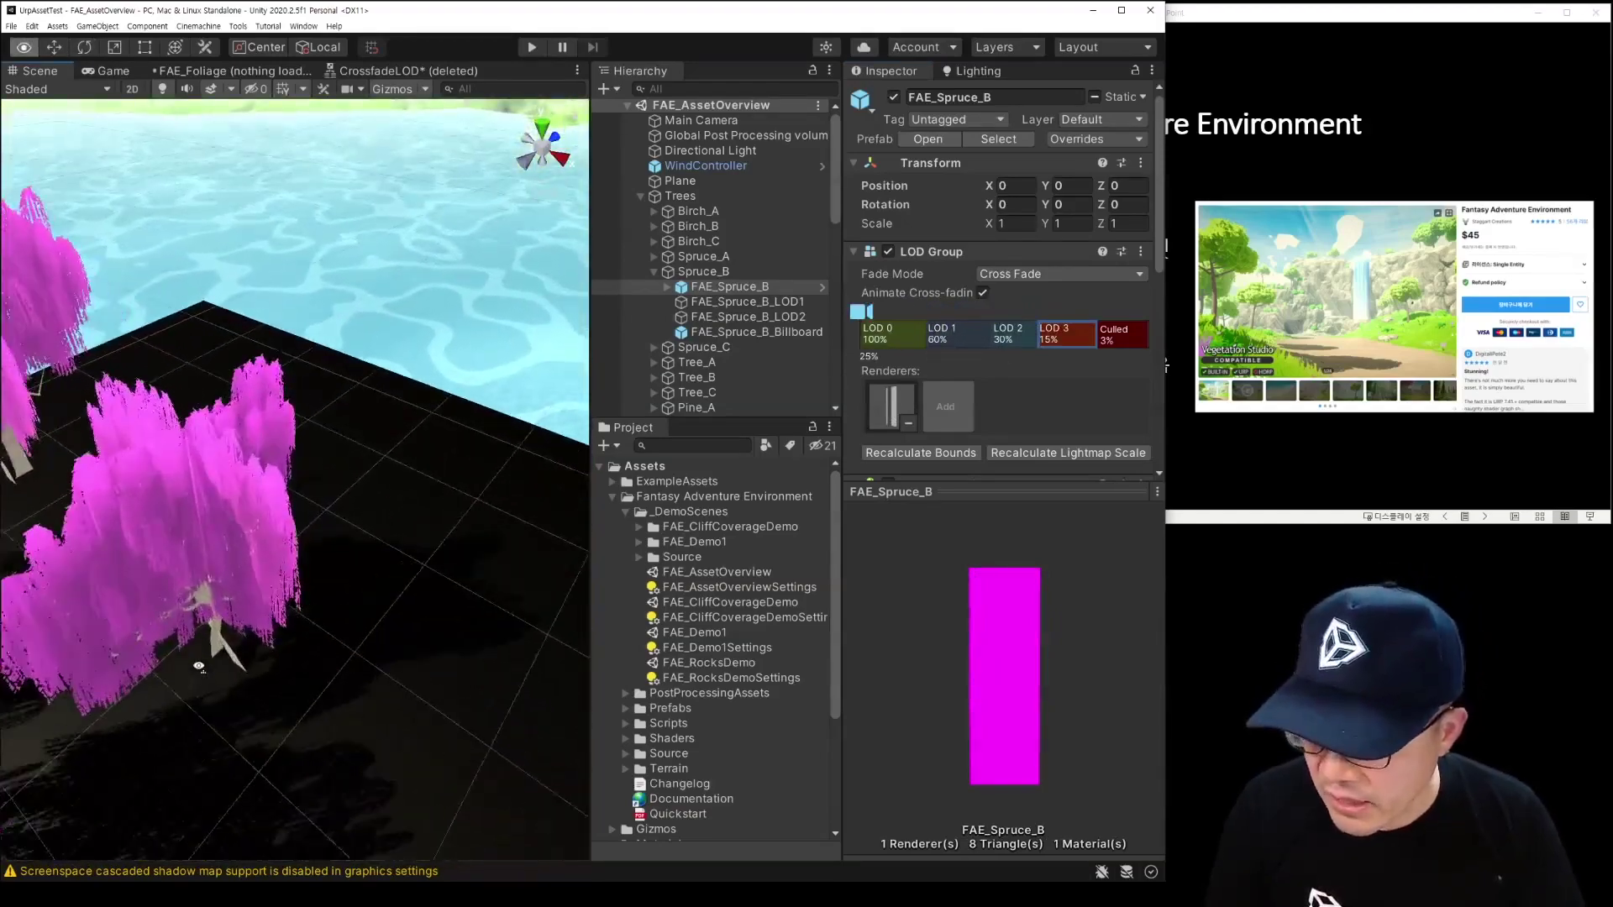
pyautogui.click(194, 514)
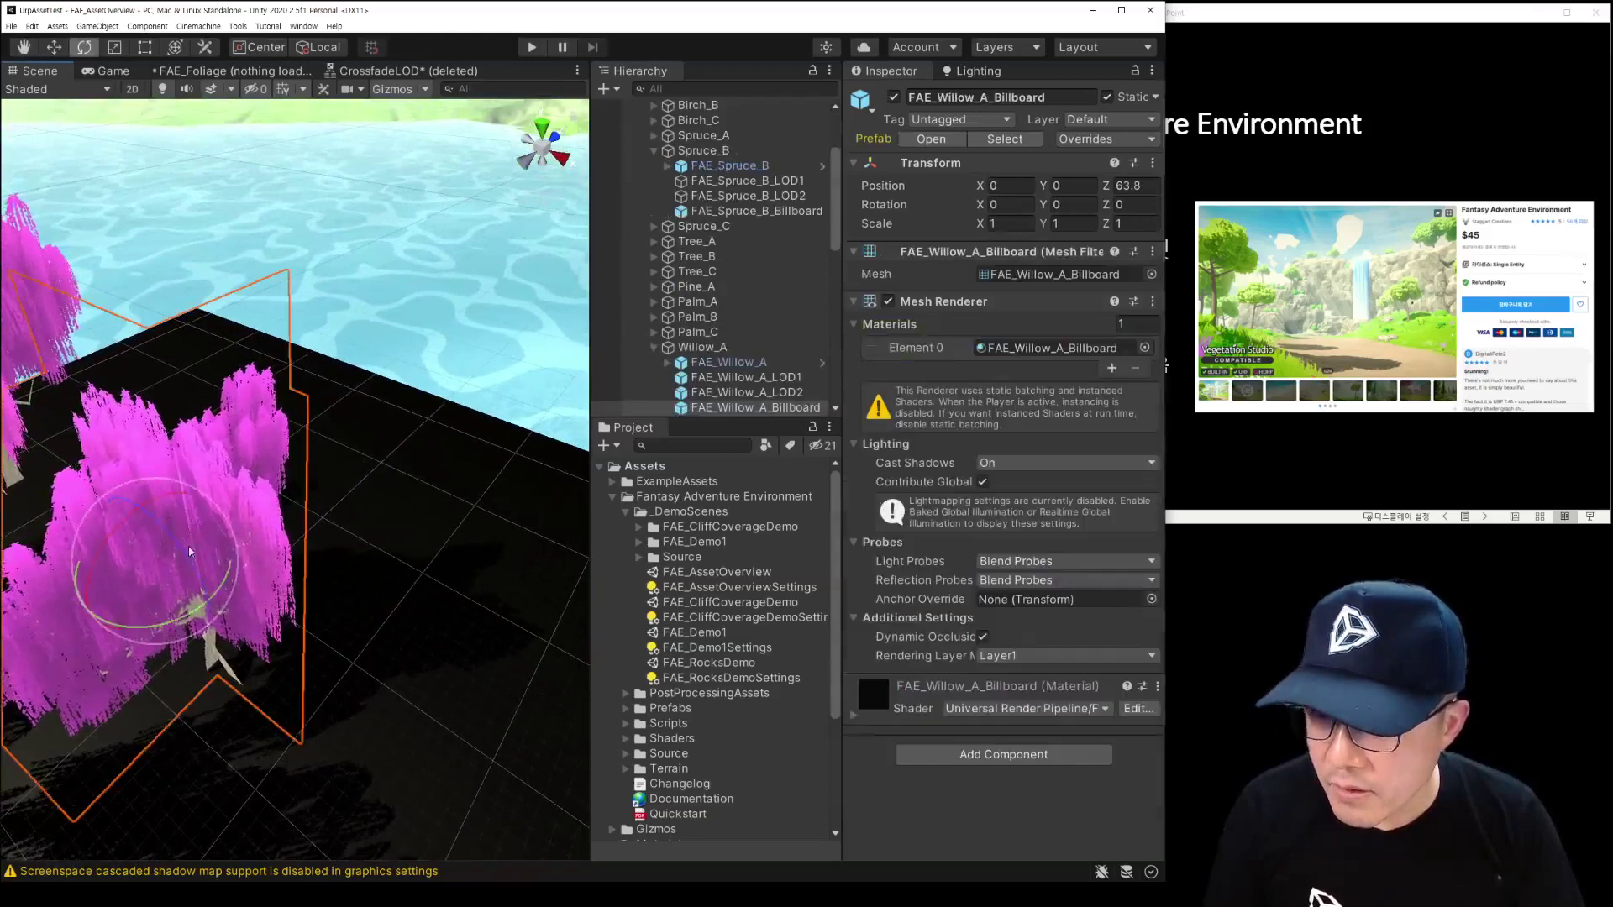
# Step: Locate the willow billboard's normals texture in the Project and show its import settings
pyautogui.scroll(-3, 1078, 663)
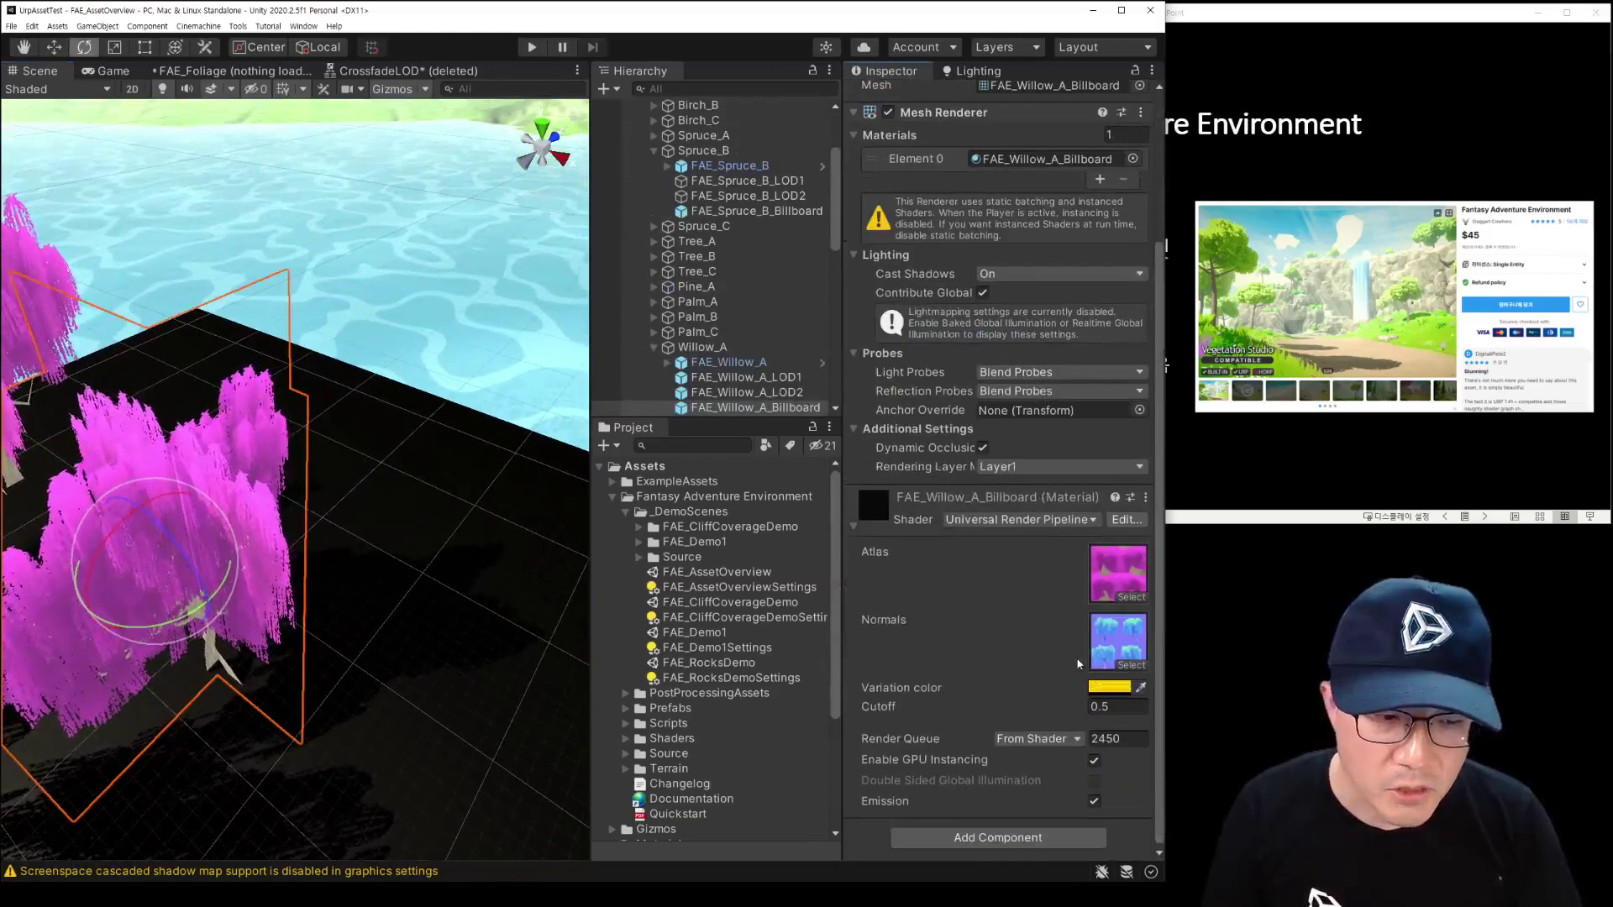
pyautogui.click(1110, 586)
pyautogui.click(1116, 649)
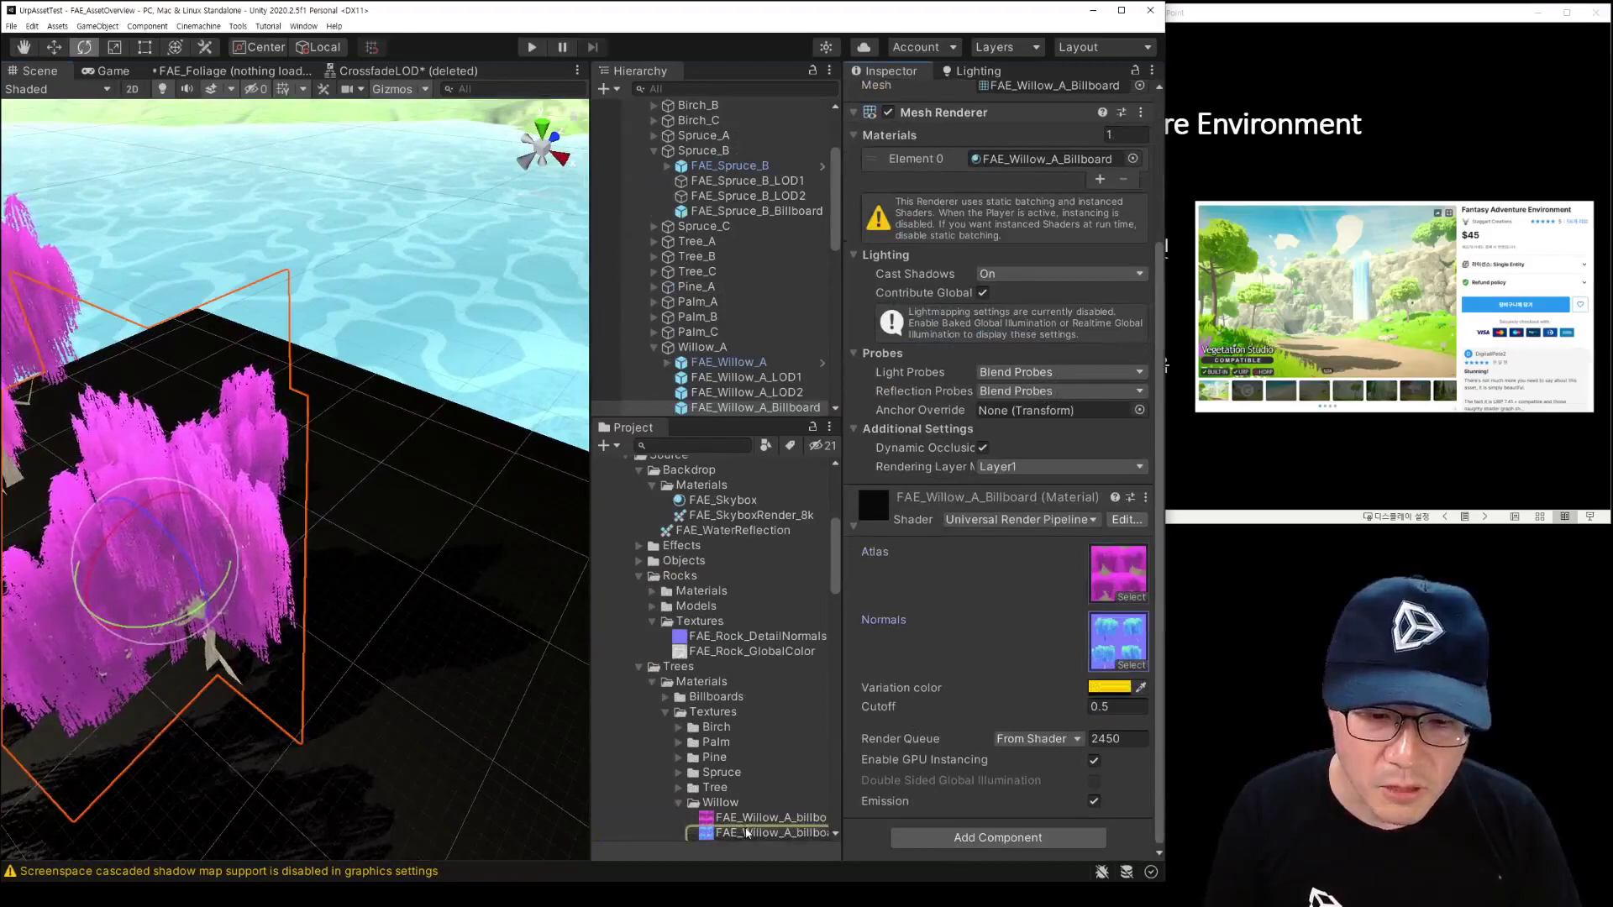
pyautogui.click(745, 834)
# Step: Swing the view across the rocks, pine trees, palms and water
pyautogui.moveTo(452, 568)
pyautogui.mouseDown(button='right')
pyautogui.moveTo(225, 543)
pyautogui.moveTo(118, 429)
pyautogui.mouseUp(button='right')
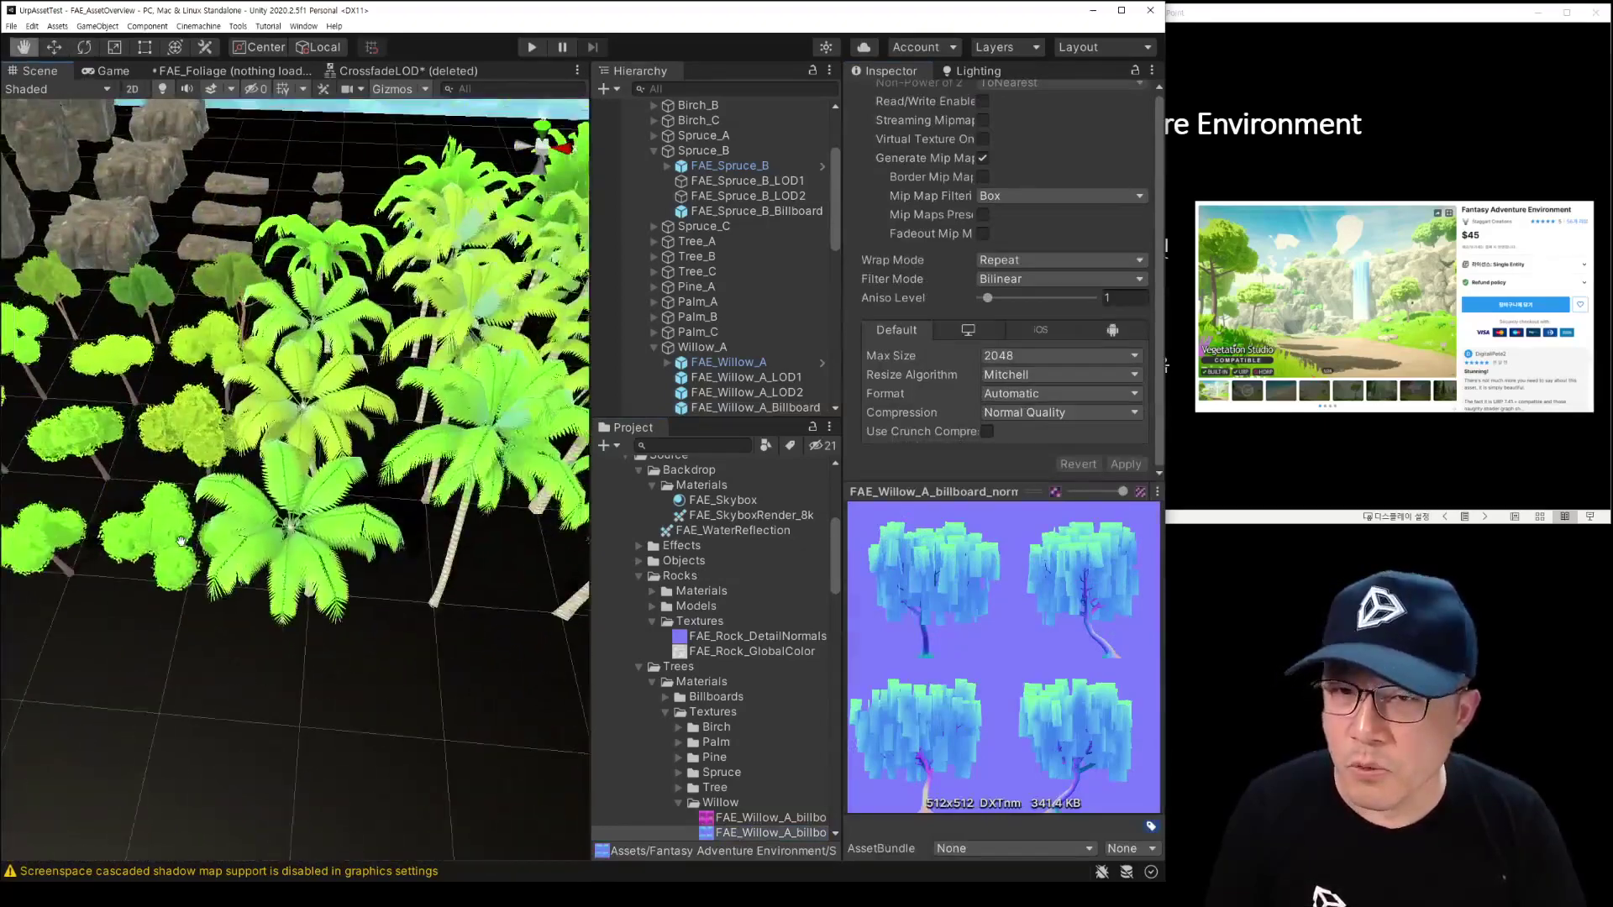
pyautogui.moveTo(118, 429); pyautogui.dragTo(430, 481, button='right')
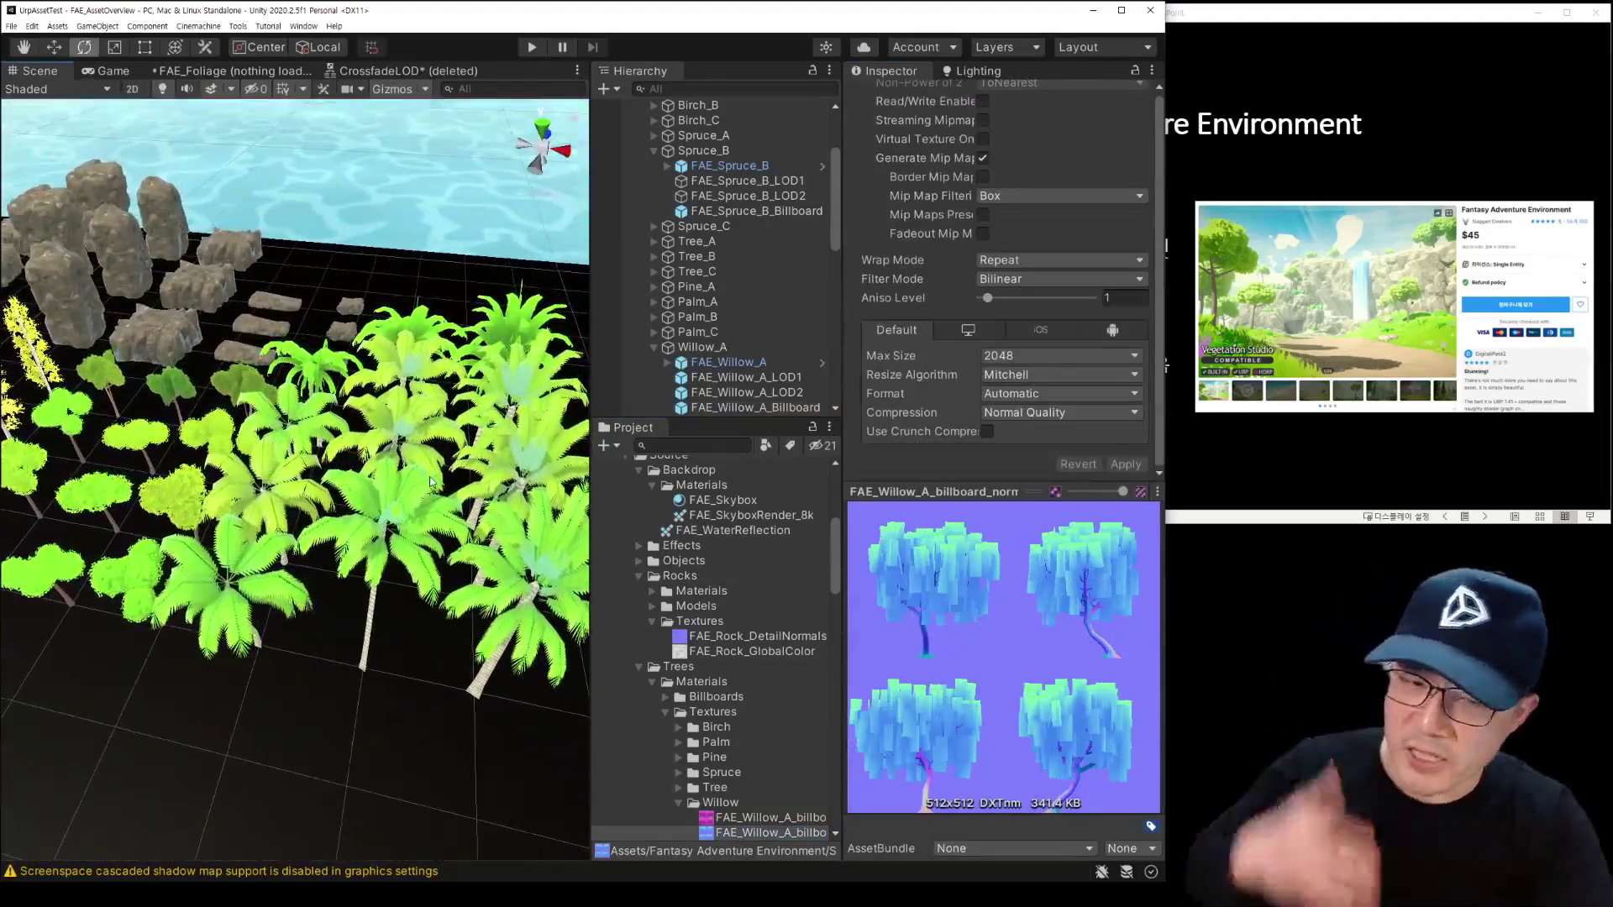
pyautogui.moveTo(475, 630); pyautogui.dragTo(277, 538, button='right')
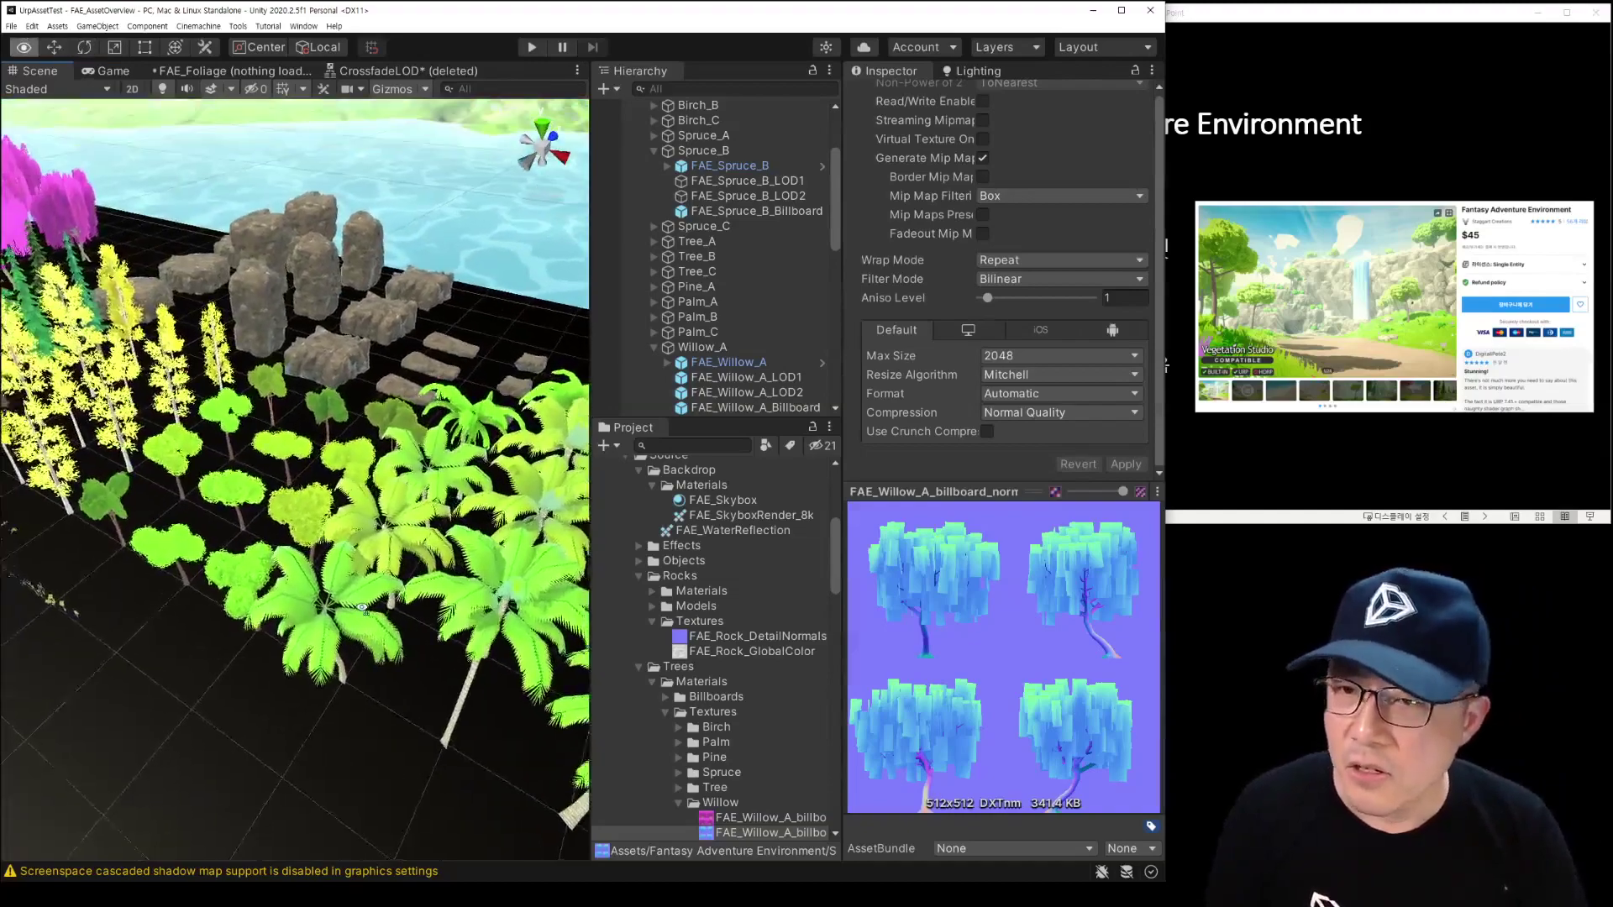
pyautogui.click(42, 89)
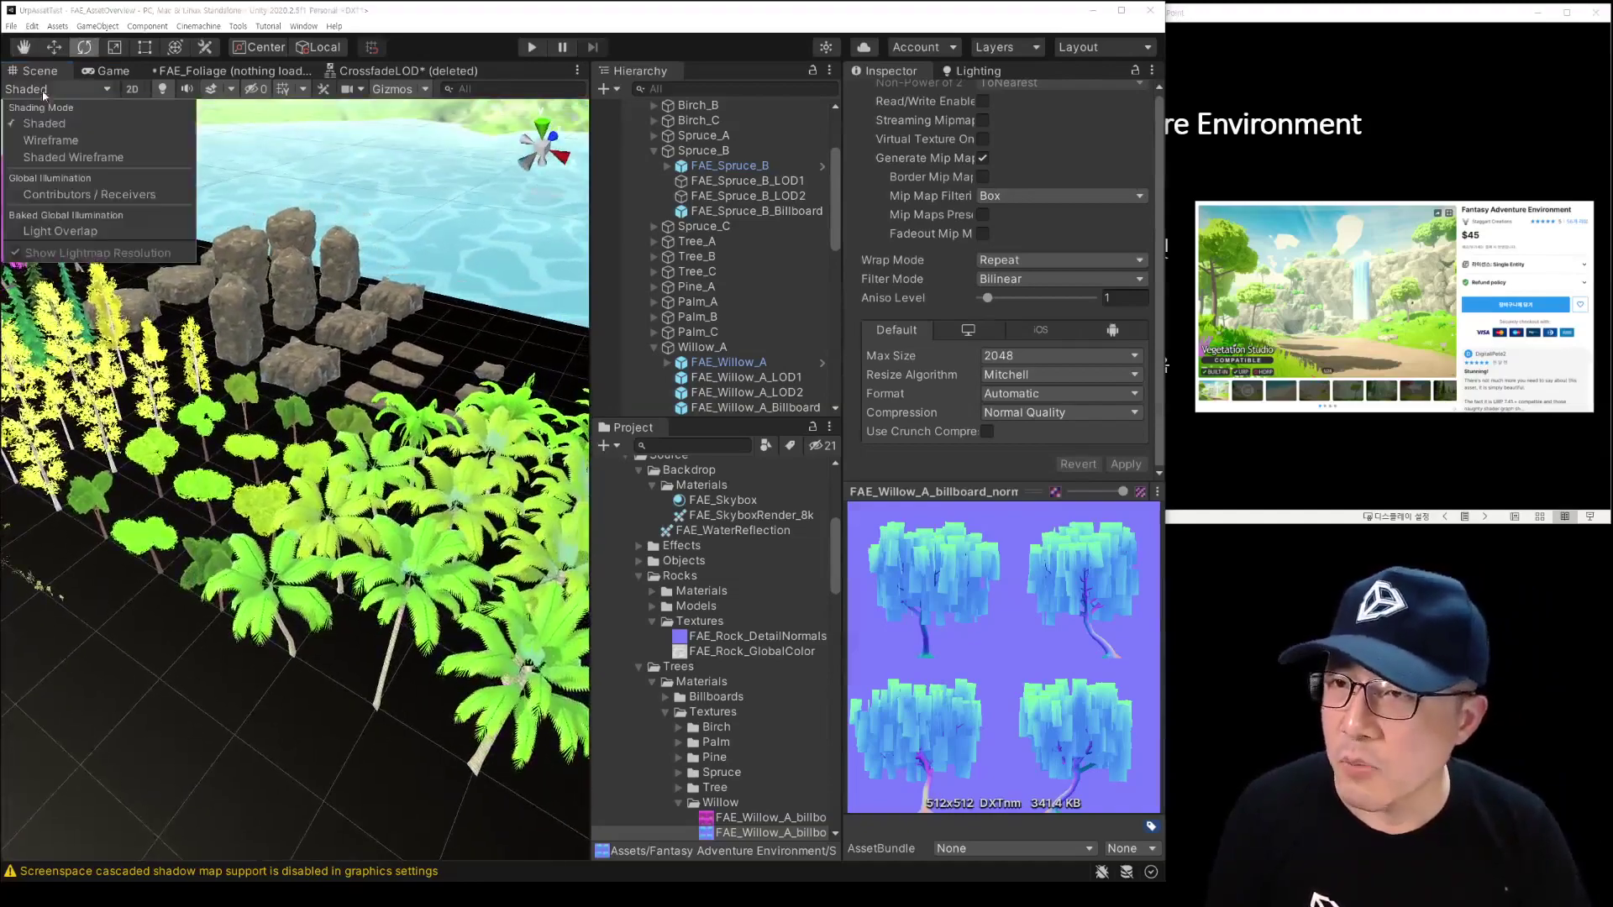
# Step: Draw the scene in Shaded Wireframe, fly around the rocks and trees, and select the Cliff_C_LOD1 rock
pyautogui.click(52, 157)
pyautogui.moveTo(126, 336)
pyautogui.mouseDown(button='right')
pyautogui.moveTo(252, 378)
pyautogui.moveTo(499, 369)
pyautogui.moveTo(507, 271)
pyautogui.mouseUp(button='right')
pyautogui.moveTo(460, 222)
pyautogui.mouseDown(button='right')
pyautogui.moveTo(395, 299)
pyautogui.moveTo(310, 327)
pyautogui.mouseUp(button='right')
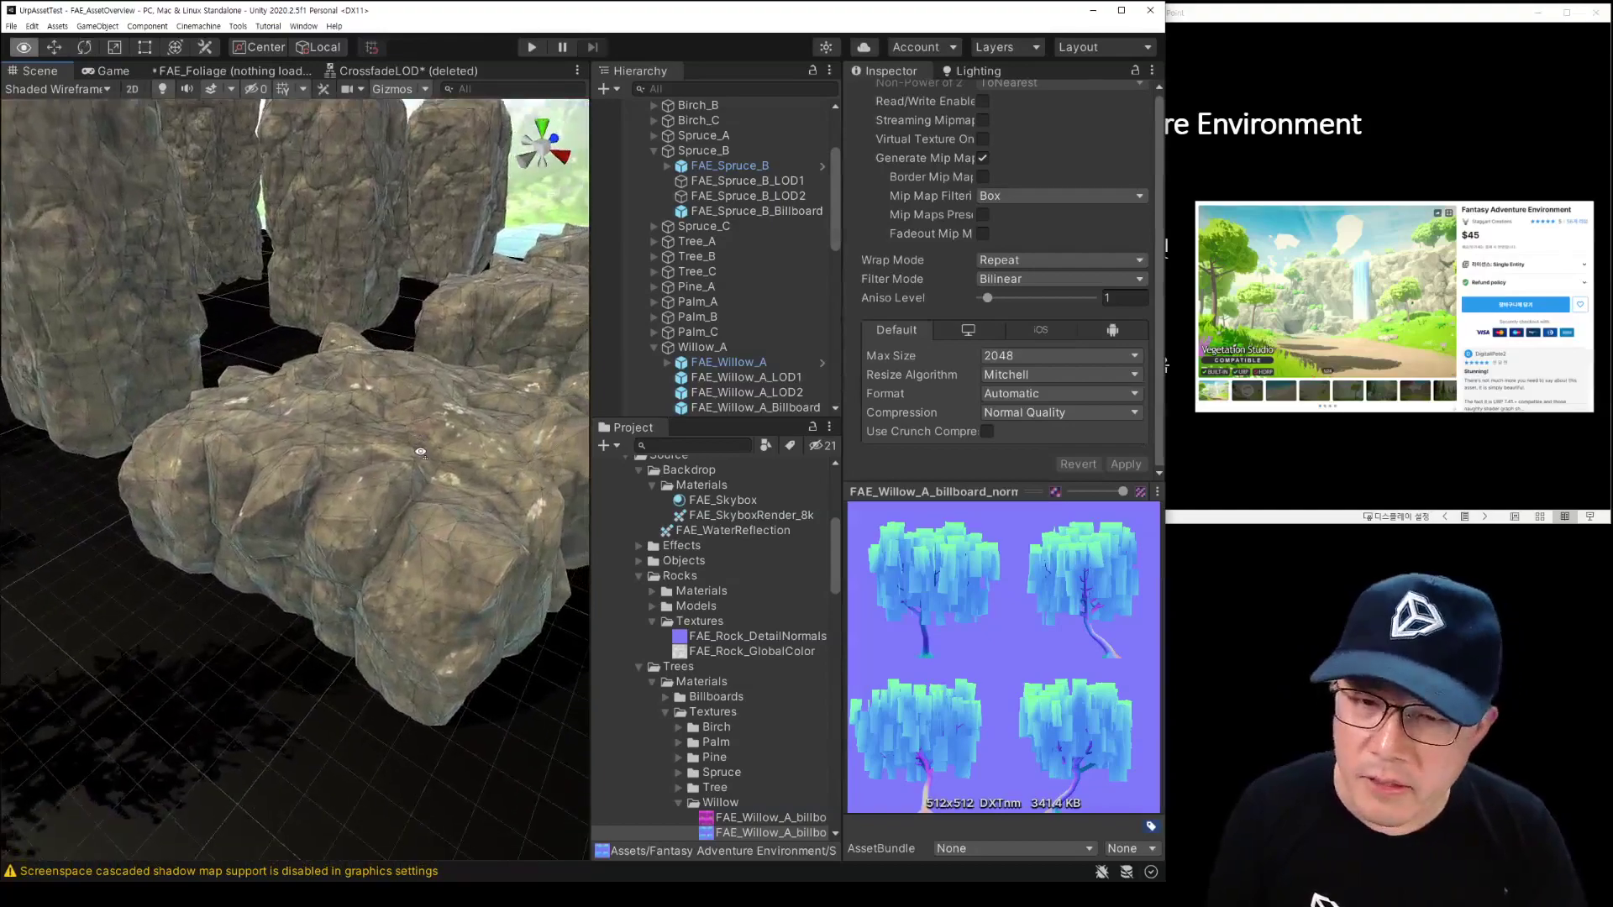
pyautogui.moveTo(310, 327); pyautogui.dragTo(449, 337, button='right')
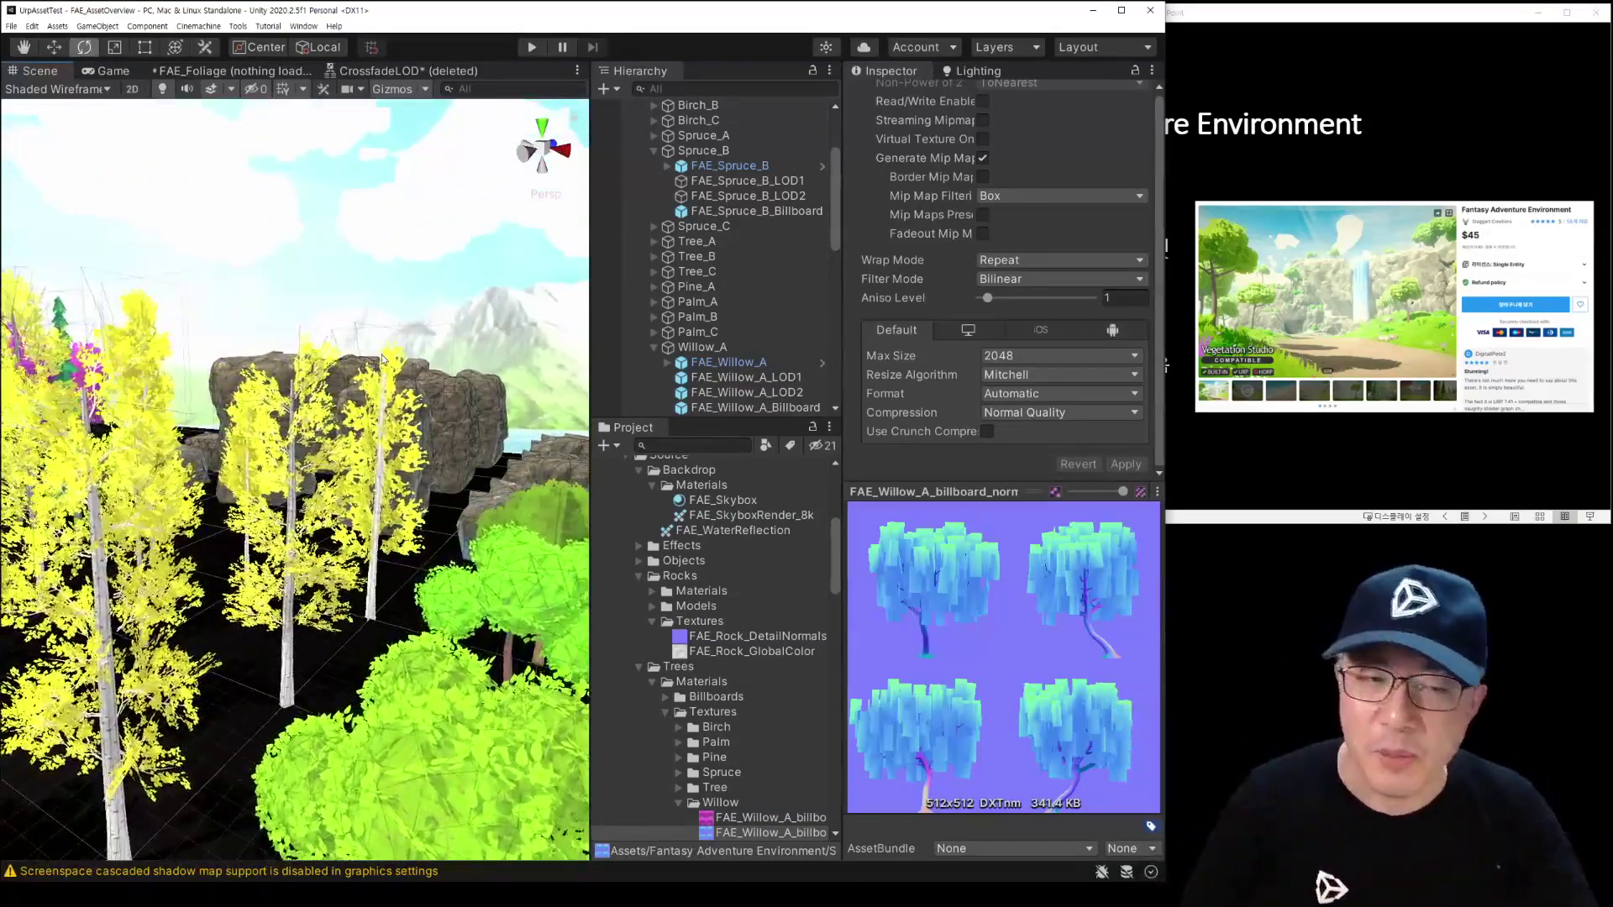
pyautogui.moveTo(965, 482); pyautogui.dragTo(966, 591)
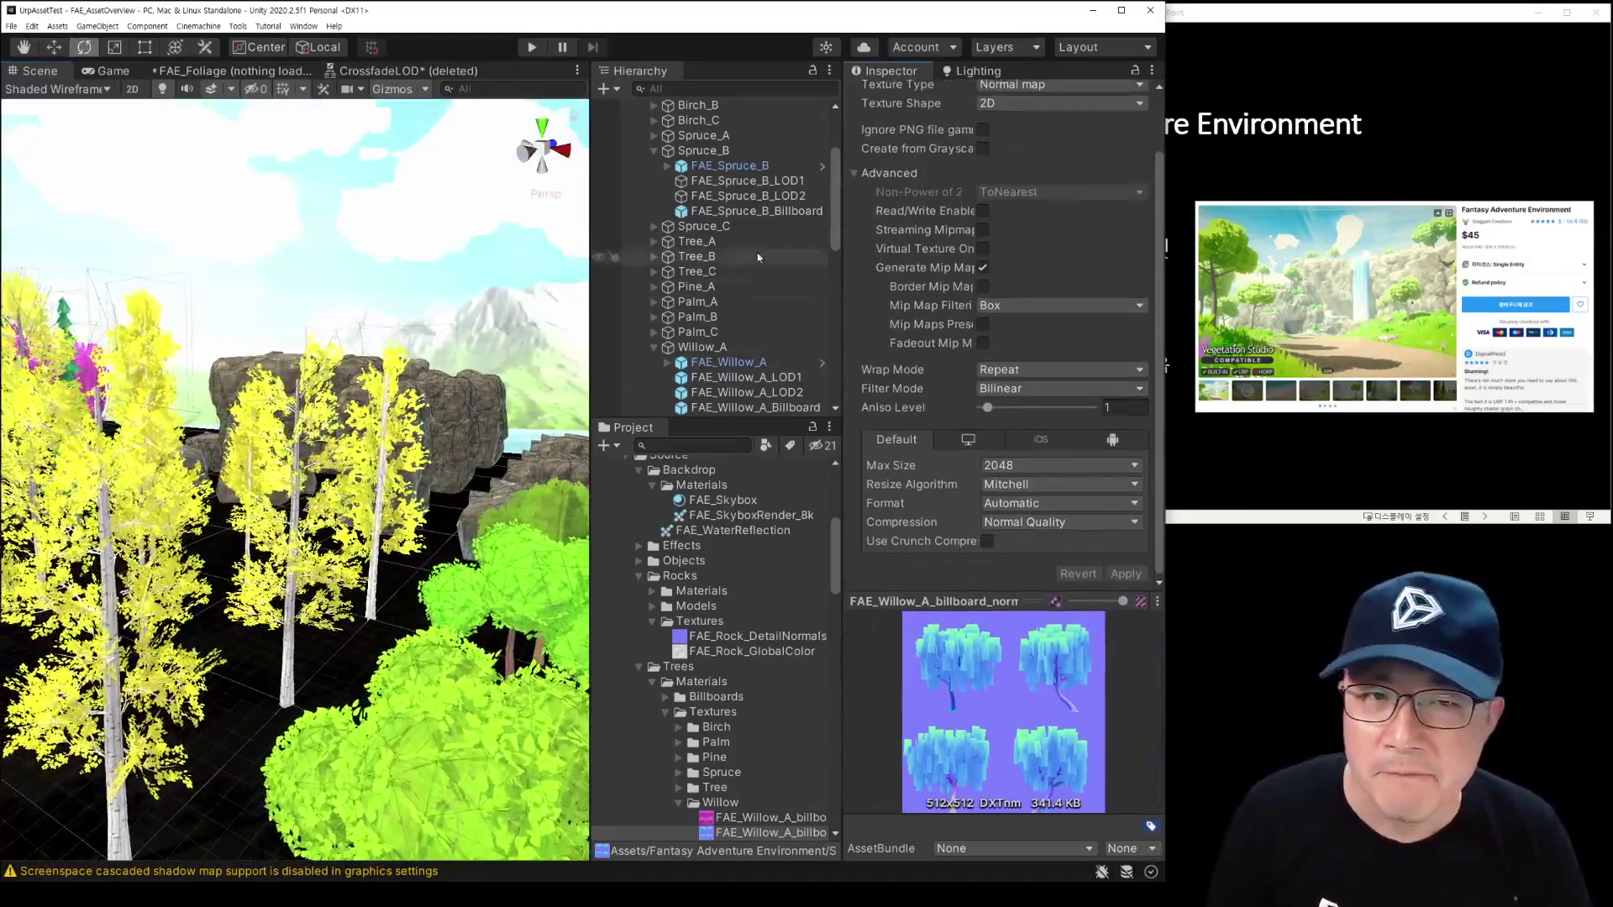
pyautogui.click(459, 434)
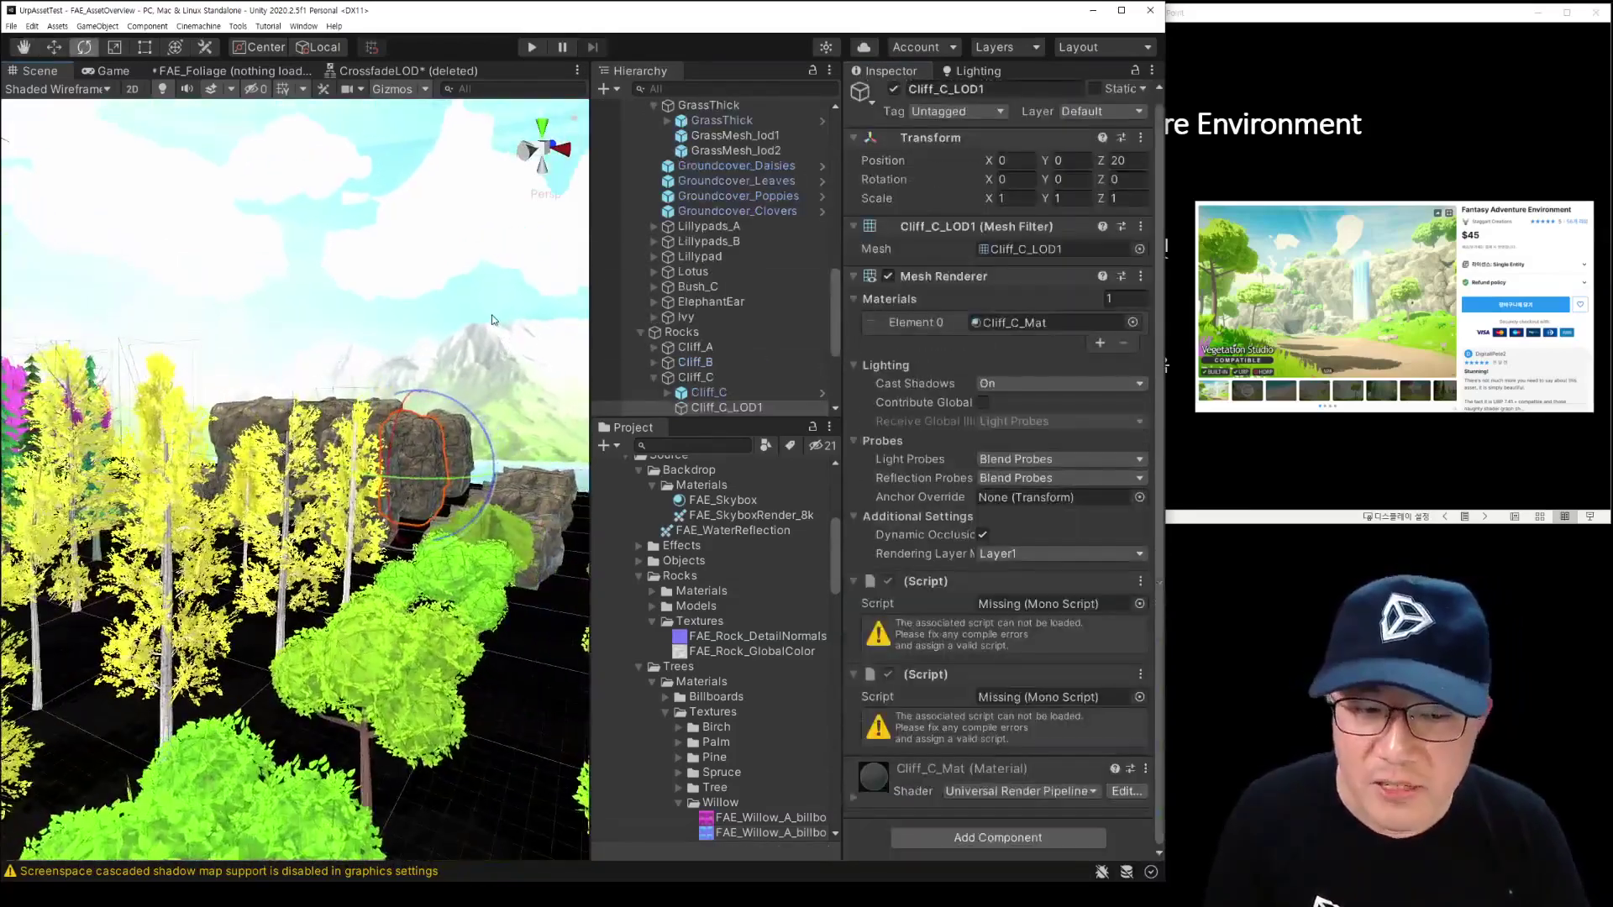
# Step: Clear the selection and fly around the green trees and rock to the row of trees
pyautogui.click(491, 423)
pyautogui.moveTo(492, 422)
pyautogui.mouseDown(button='right')
pyautogui.moveTo(521, 410)
pyautogui.moveTo(316, 505)
pyautogui.mouseUp(button='right')
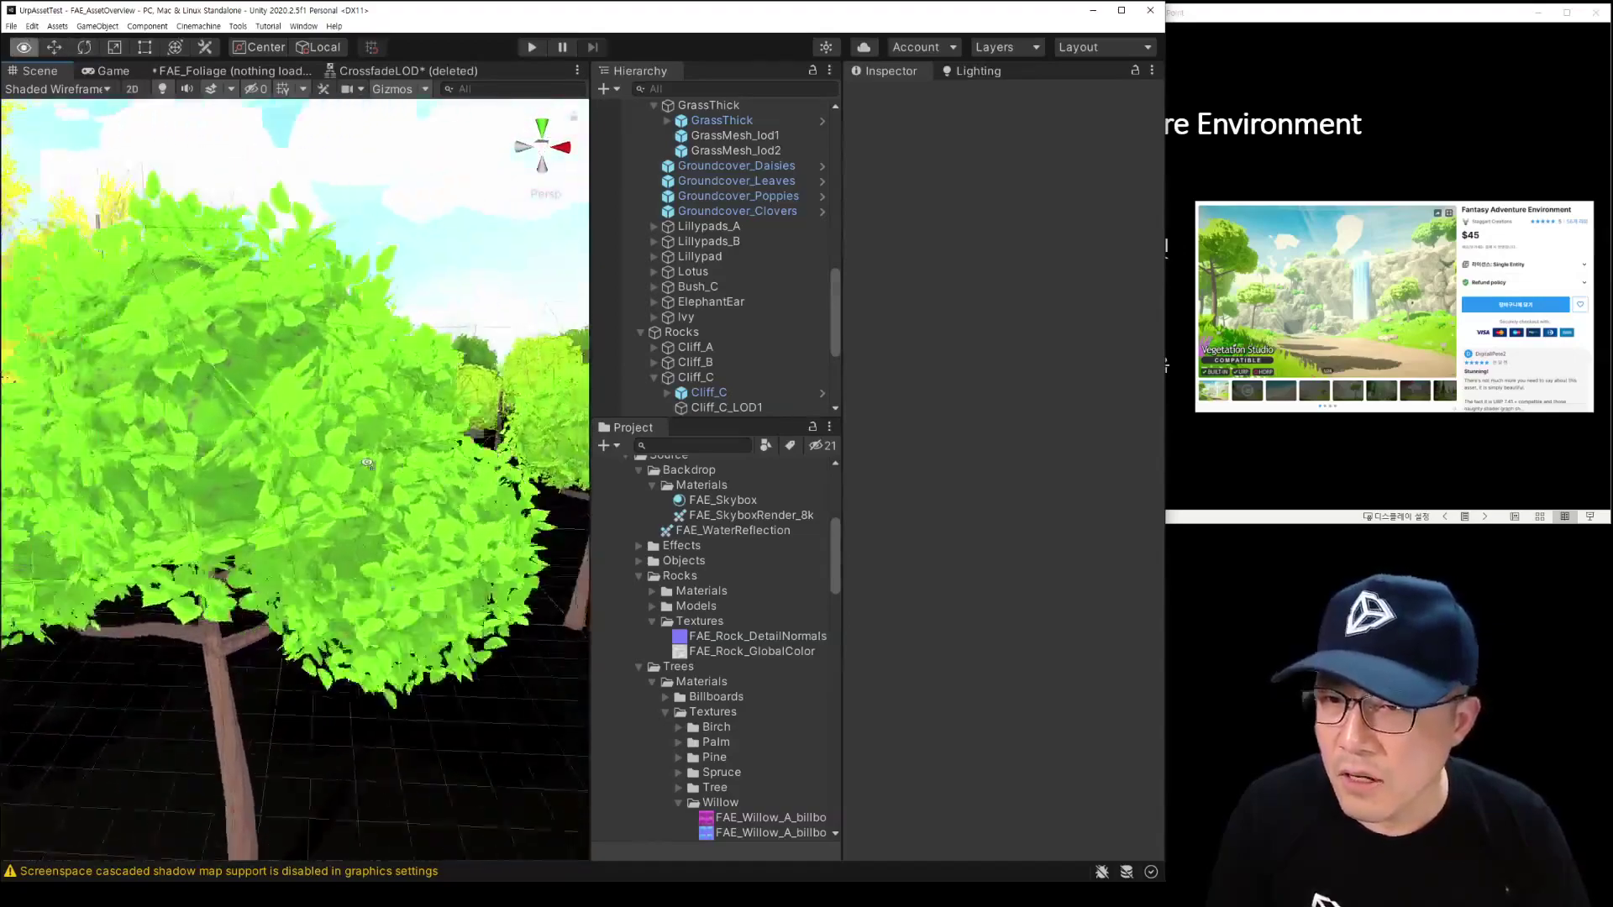
pyautogui.moveTo(316, 504)
pyautogui.mouseDown(button='right')
pyautogui.moveTo(349, 461)
pyautogui.moveTo(331, 446)
pyautogui.mouseUp(button='right')
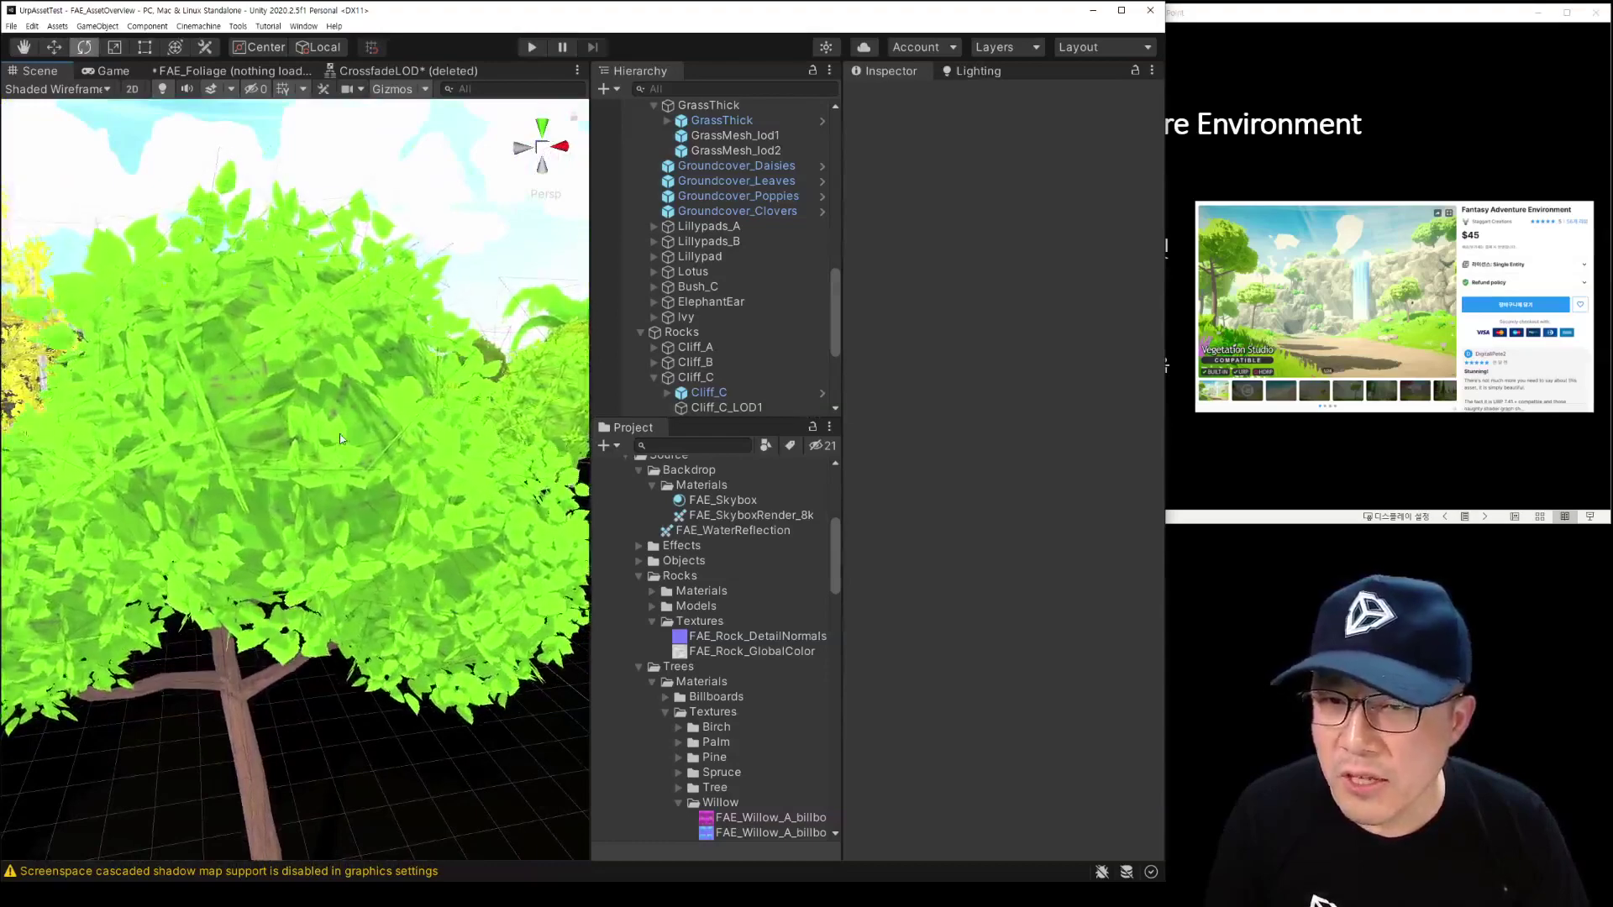
pyautogui.moveTo(367, 437); pyautogui.dragTo(345, 469, button='right')
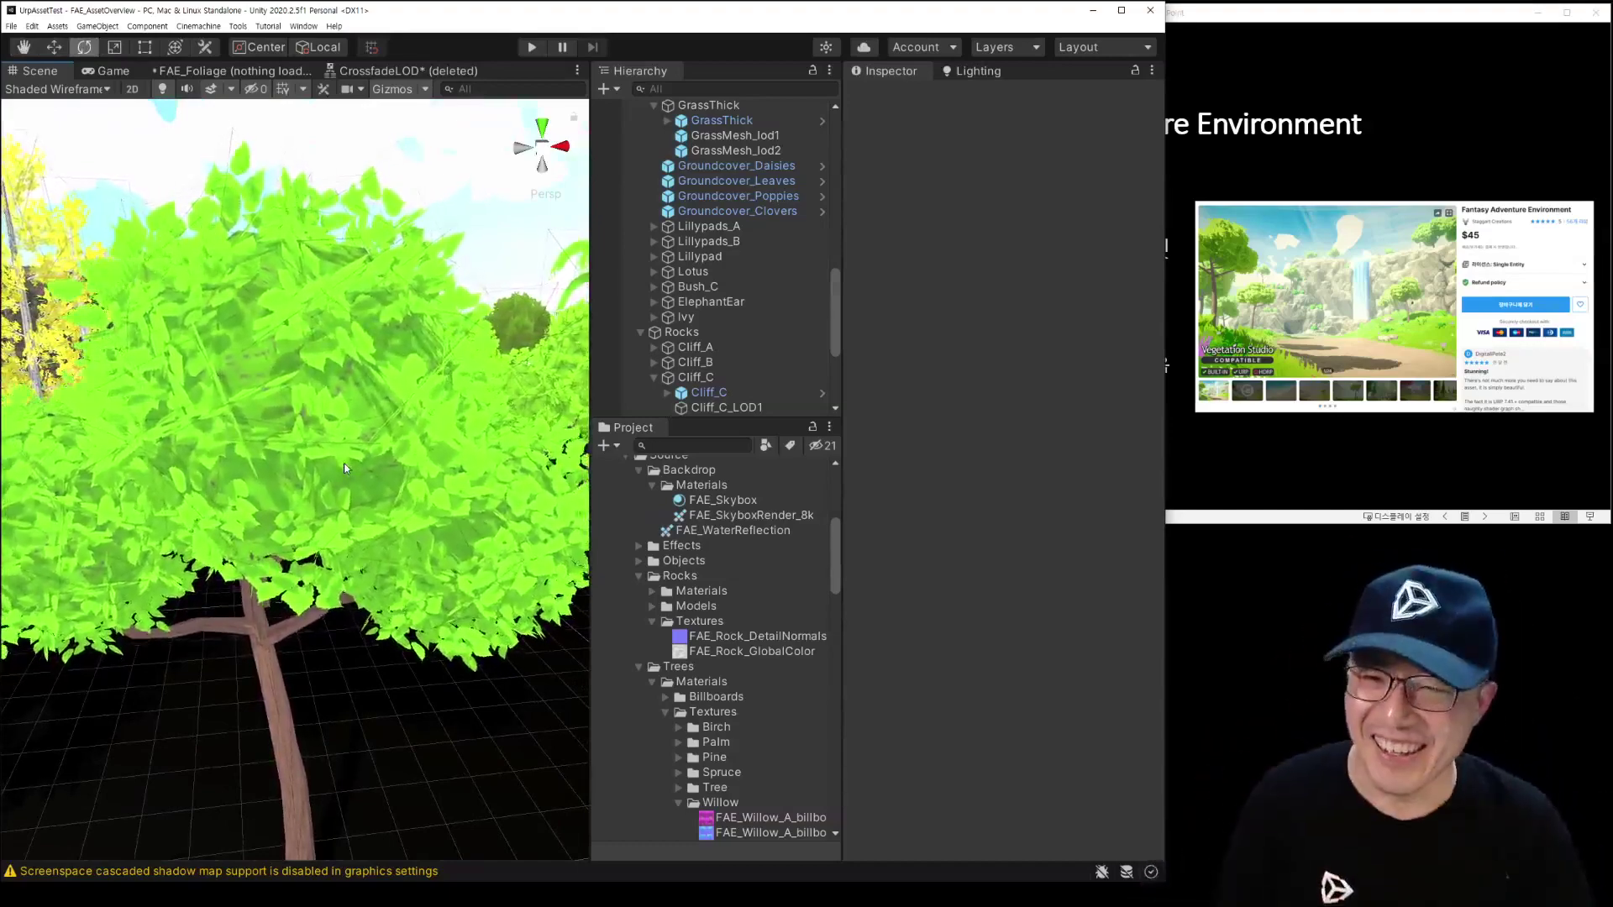
pyautogui.moveTo(344, 468)
pyautogui.mouseDown(button='right')
pyautogui.moveTo(484, 407)
pyautogui.moveTo(478, 443)
pyautogui.mouseUp(button='right')
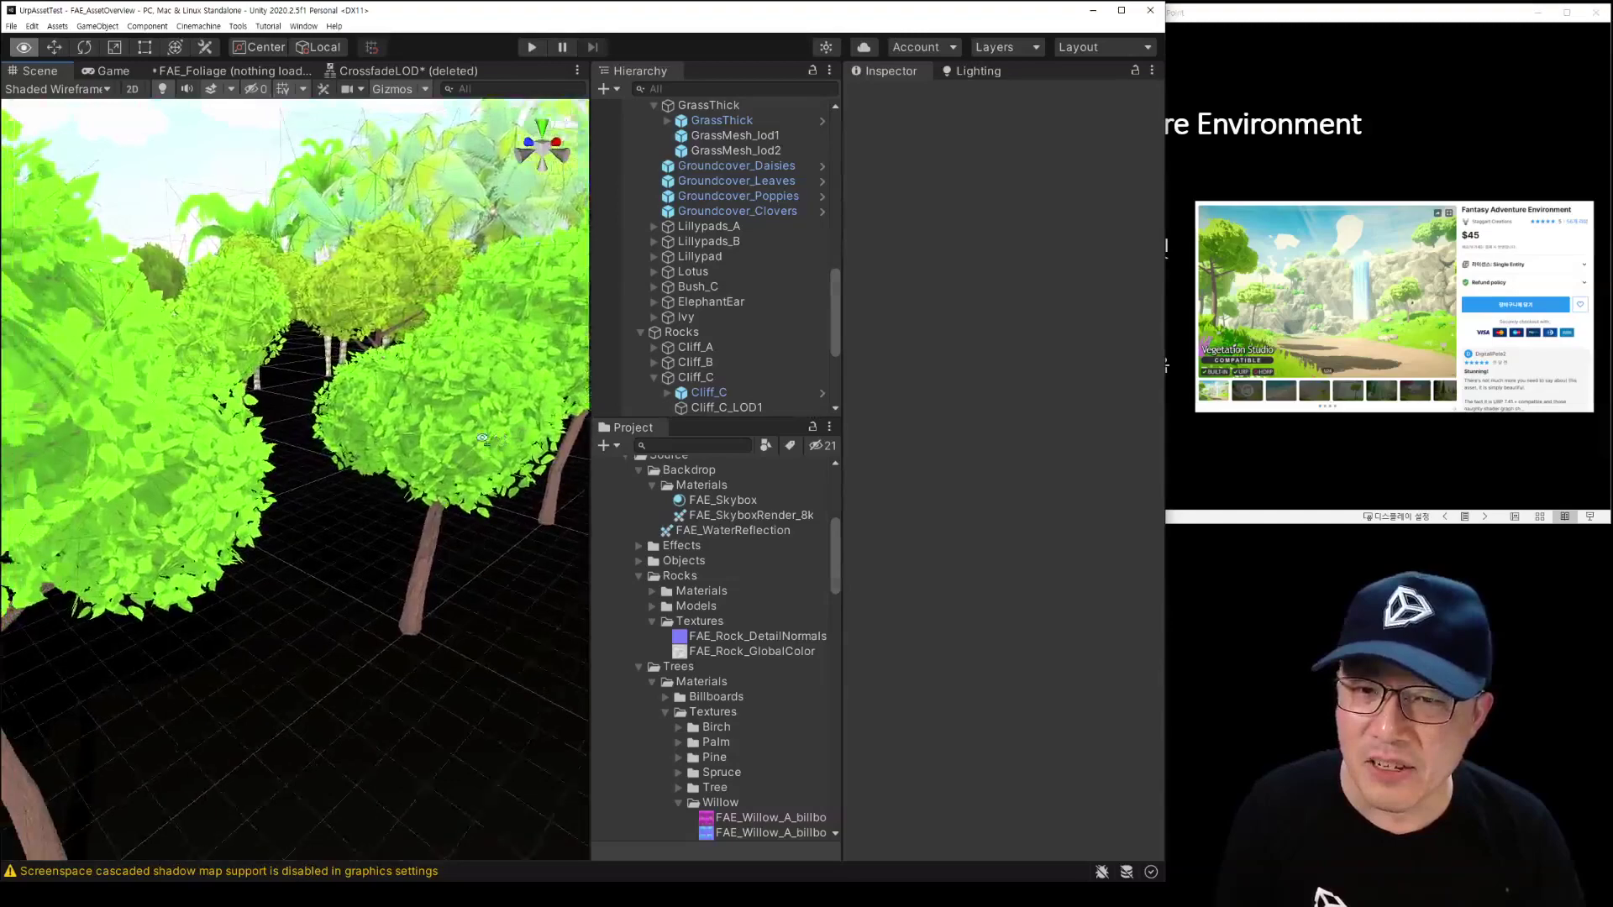
# Step: Select the FAE_Tree_B tree, expand it and select its FAE_Tree_B_LOD0 mesh
pyautogui.click(478, 443)
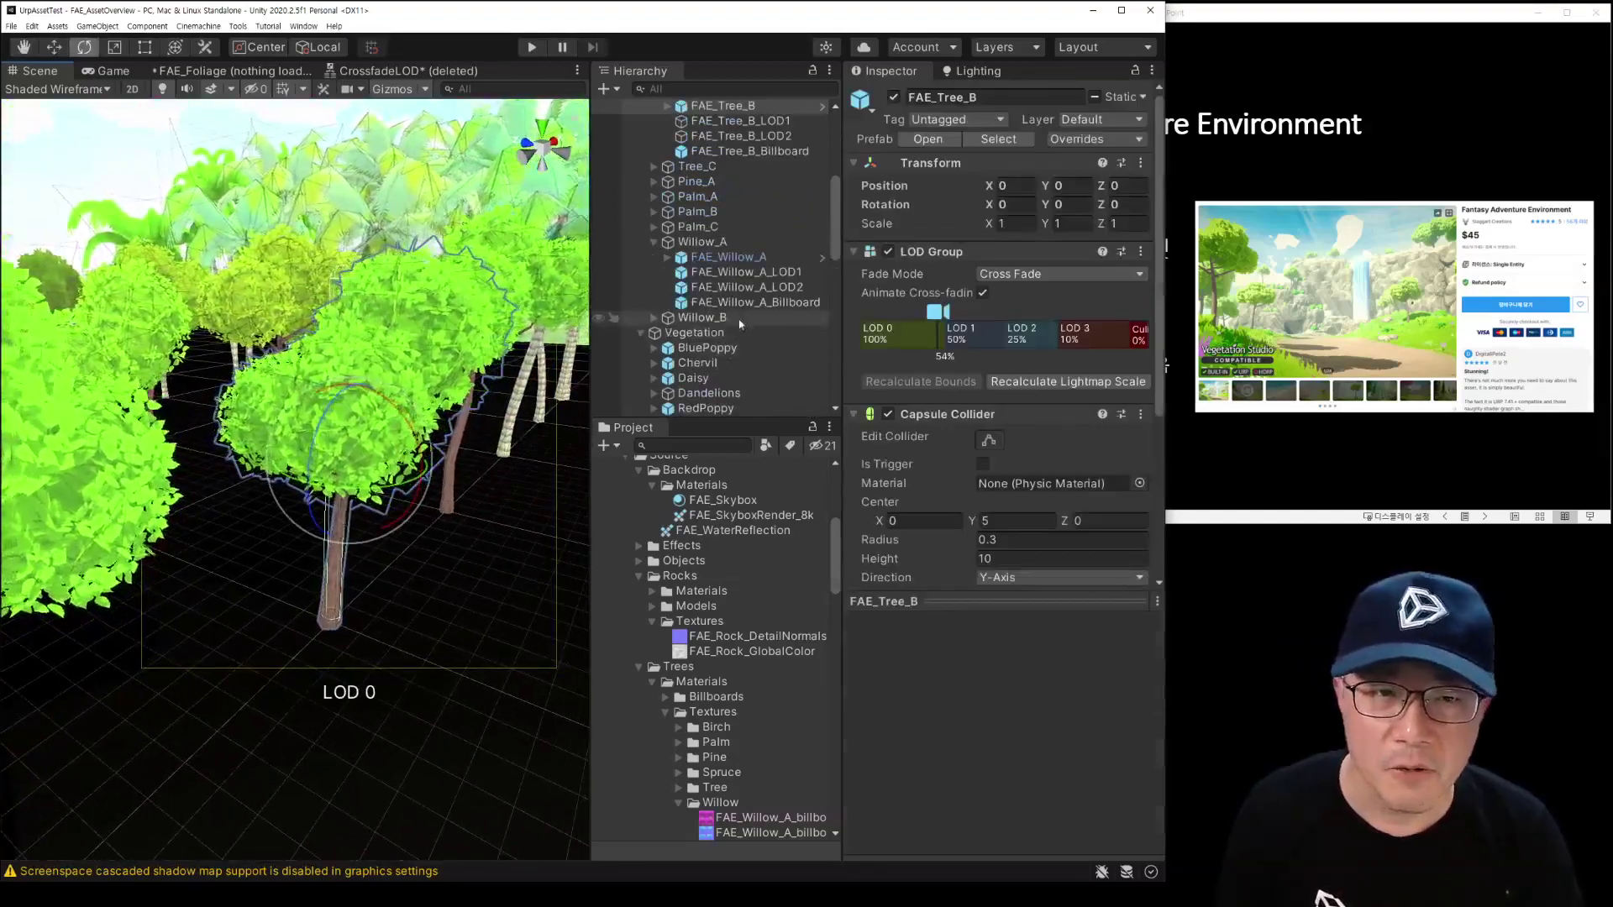
pyautogui.click(666, 106)
pyautogui.click(755, 121)
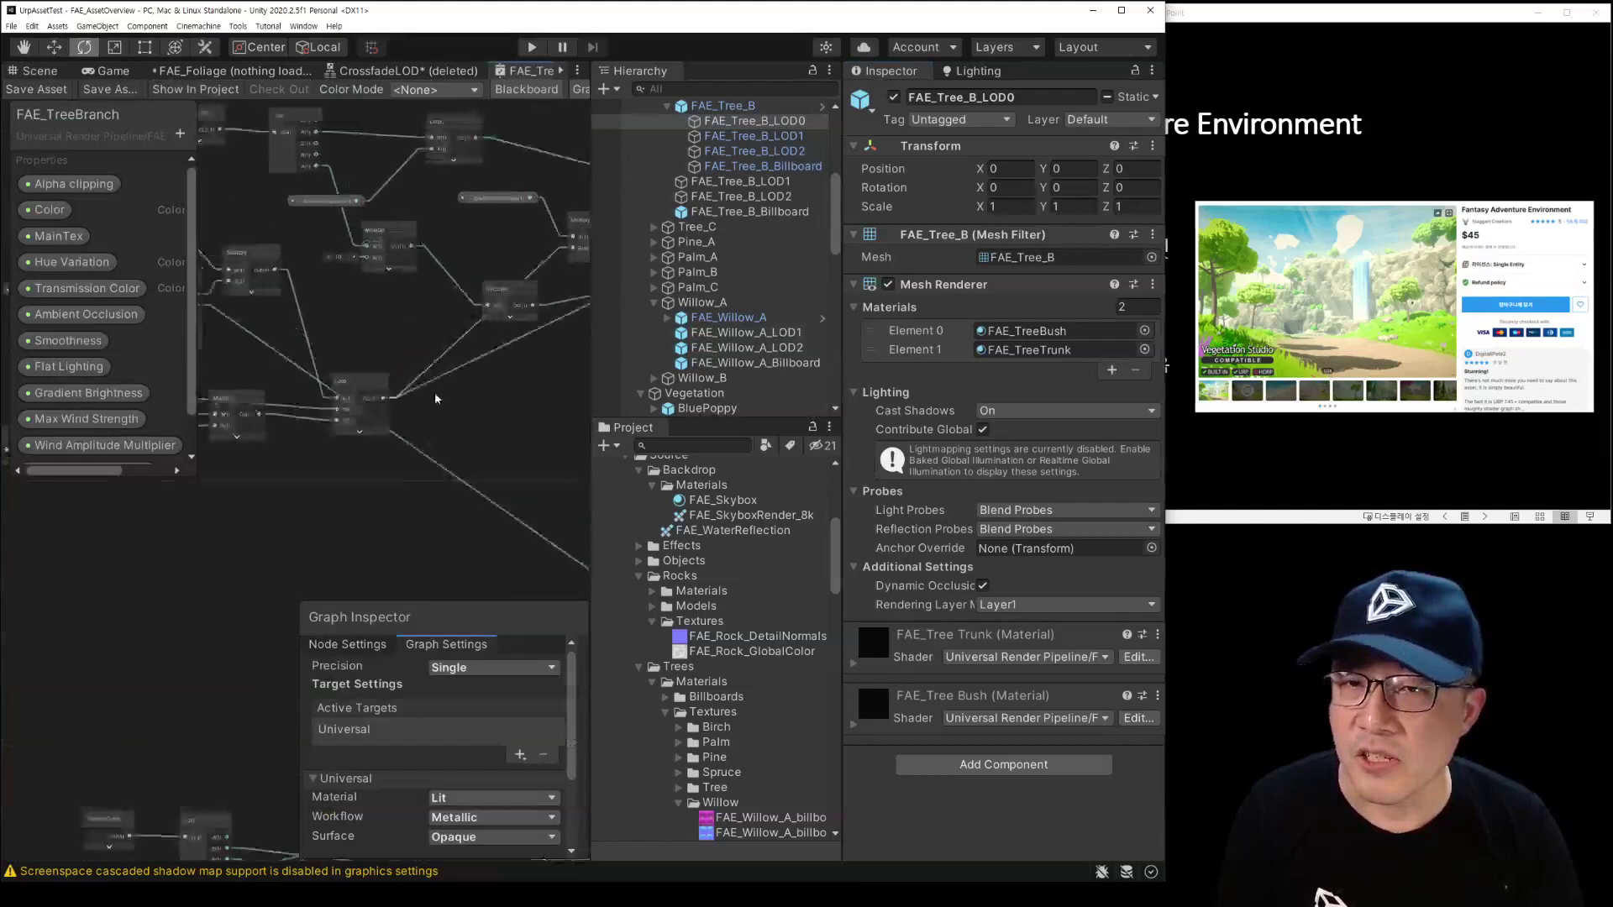
# Step: Pan and zoom through the FAE_TreeBranch graph's texture, color and Wind node groups
pyautogui.moveTo(476, 483); pyautogui.dragTo(651, 423, button='middle')
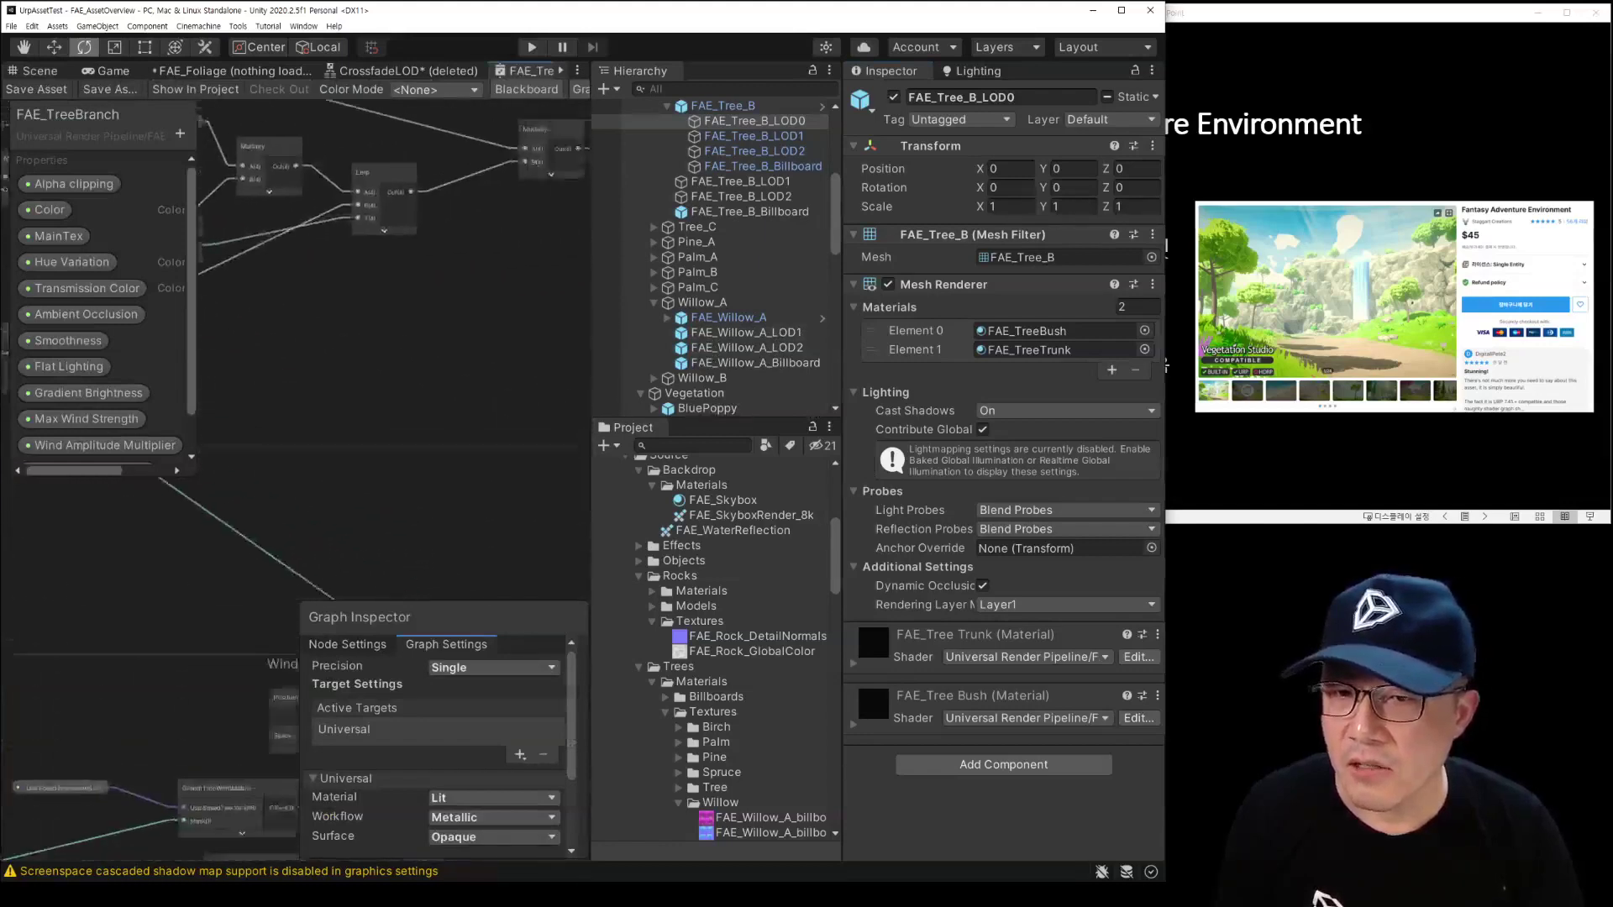
pyautogui.moveTo(378, 336); pyautogui.dragTo(378, 580, button='middle')
pyautogui.moveTo(153, 473); pyautogui.dragTo(479, 453, button='middle')
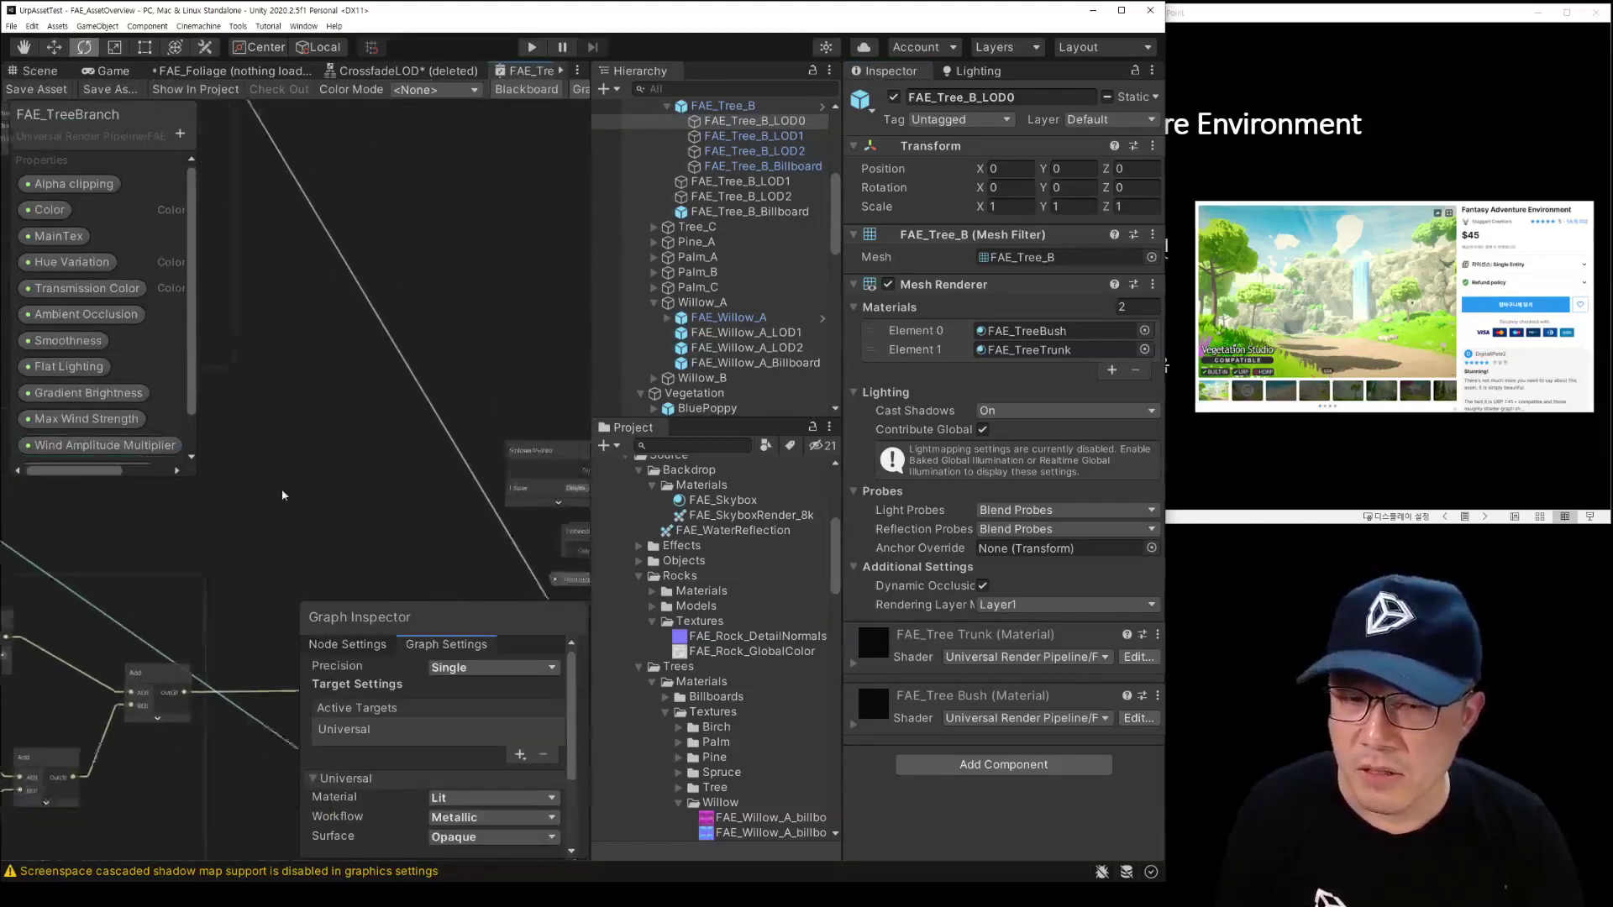
pyautogui.scroll(-3, 496, 441)
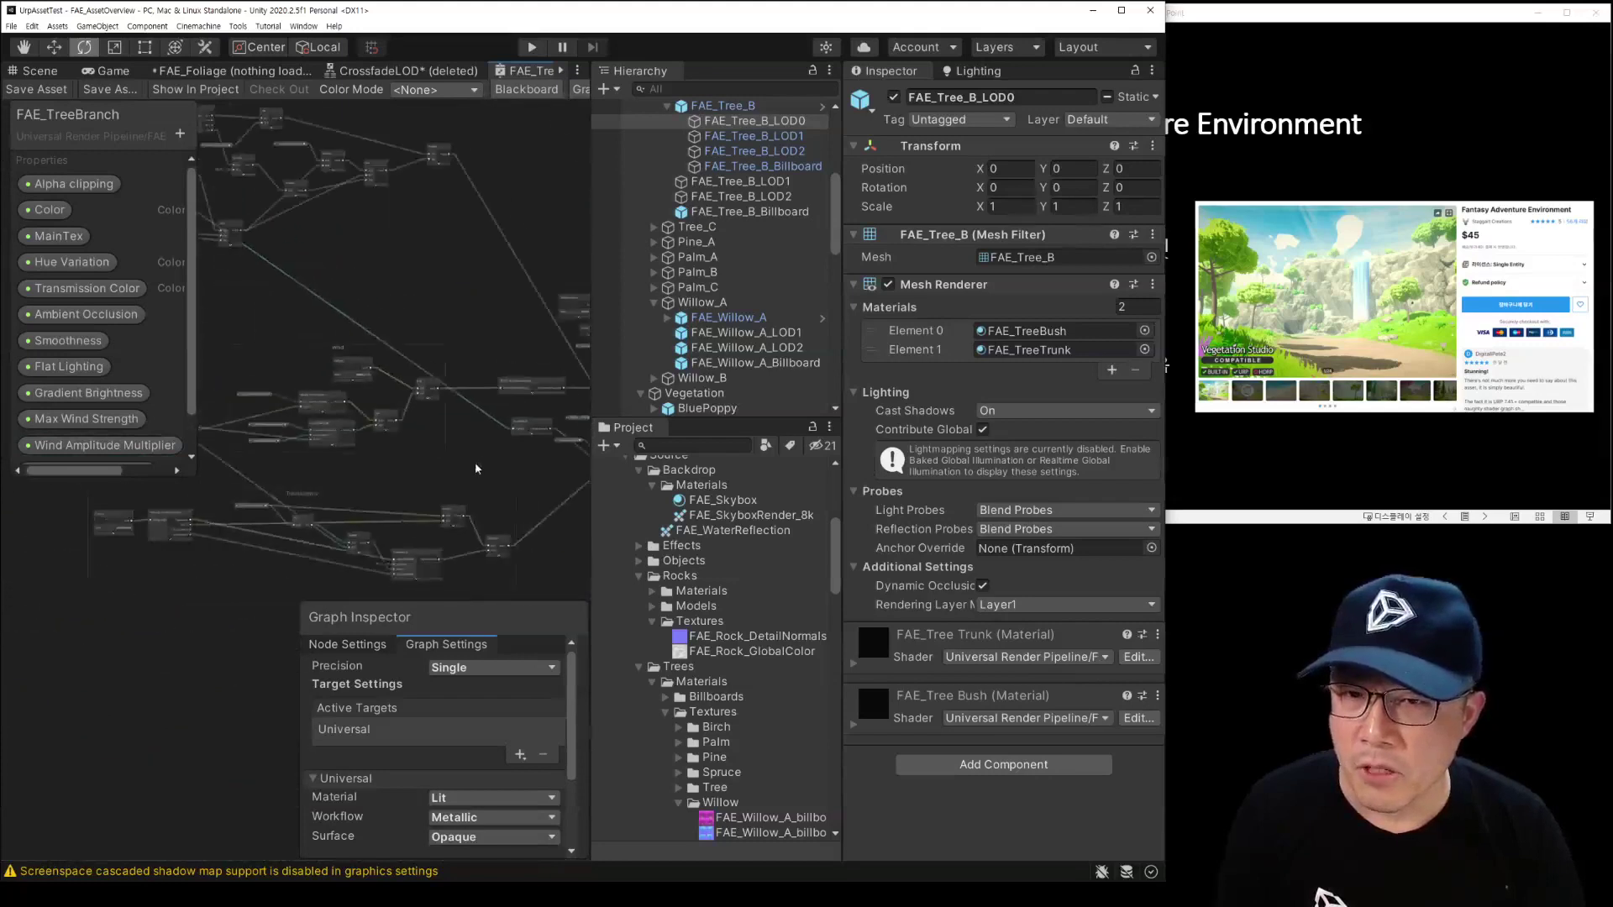
pyautogui.scroll(5, 511, 431)
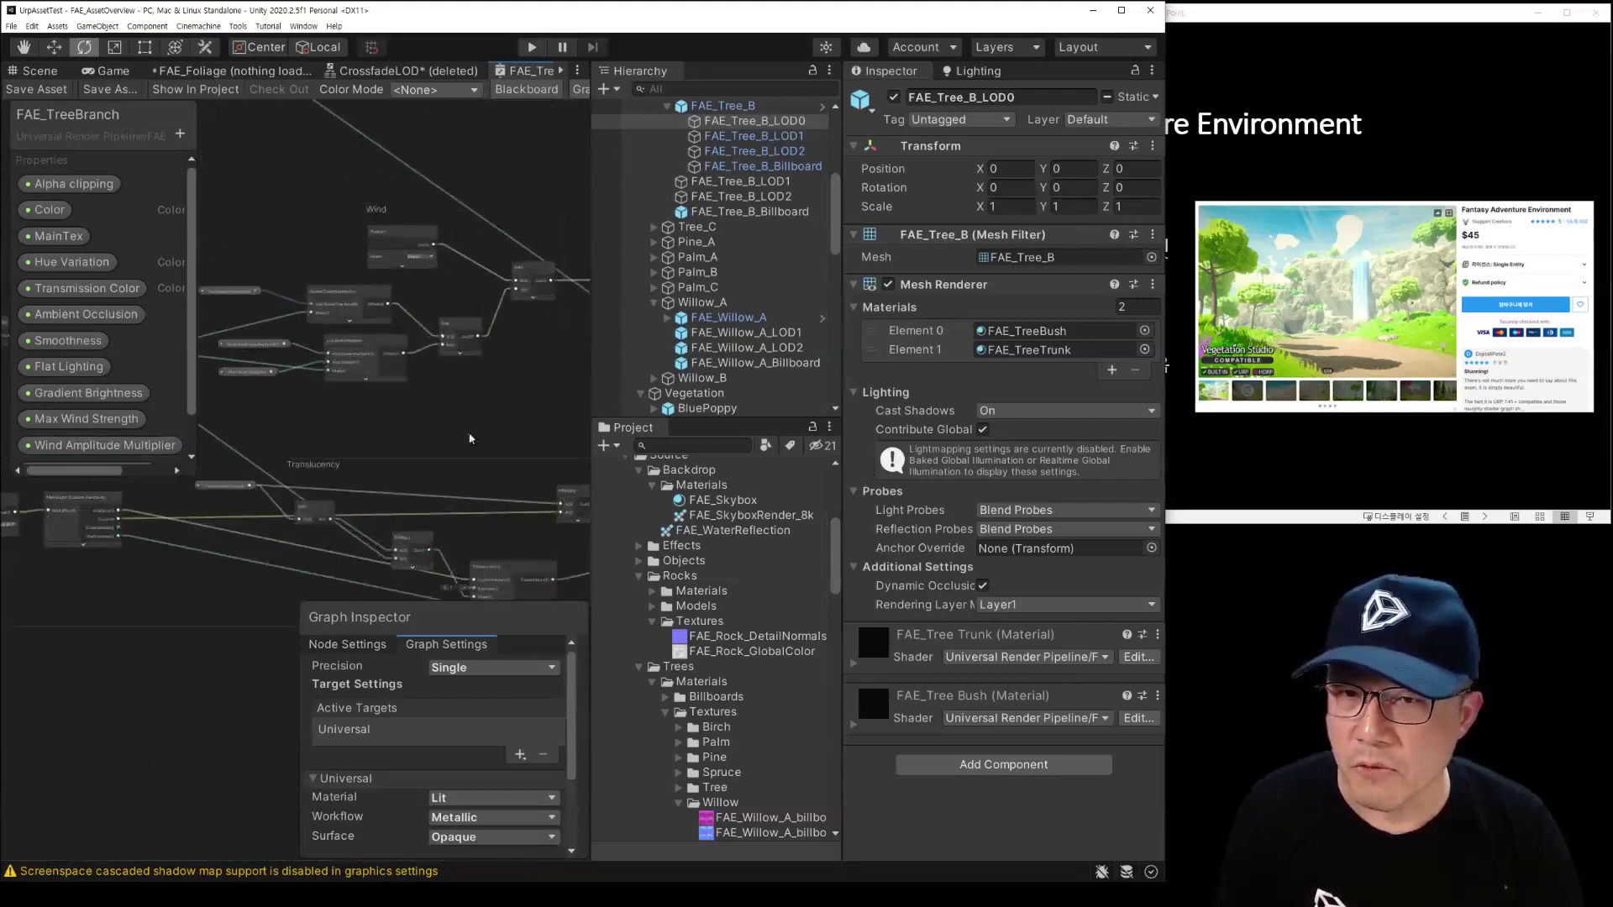
pyautogui.scroll(2, 515, 384)
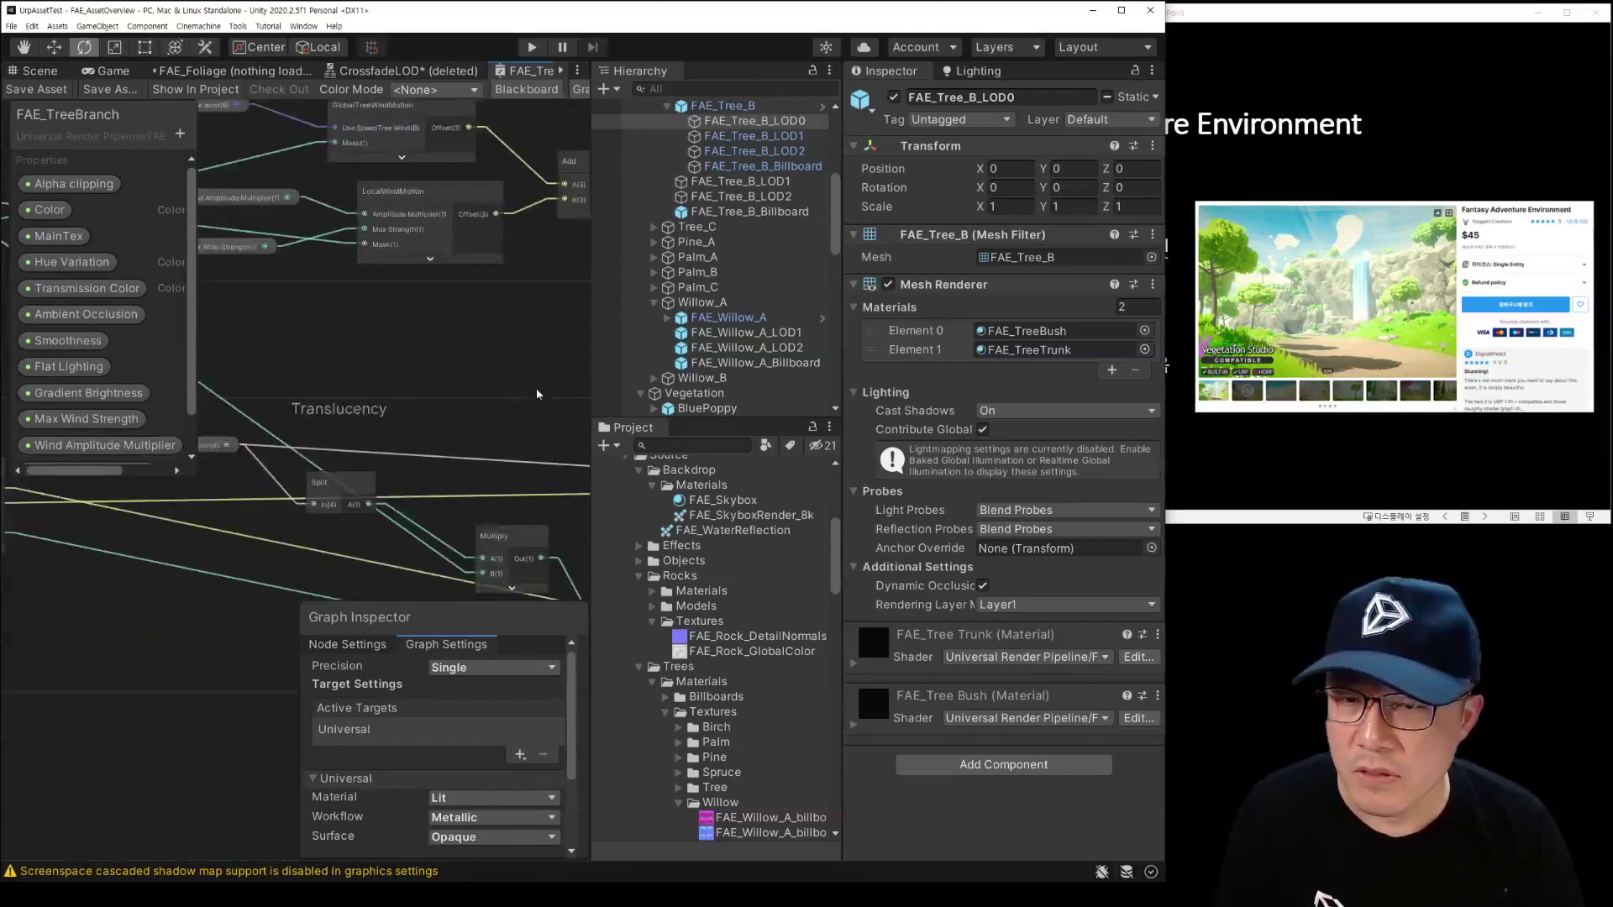
pyautogui.scroll(2, 582, 363)
pyautogui.scroll(-1, 582, 364)
pyautogui.scroll(-2, 582, 364)
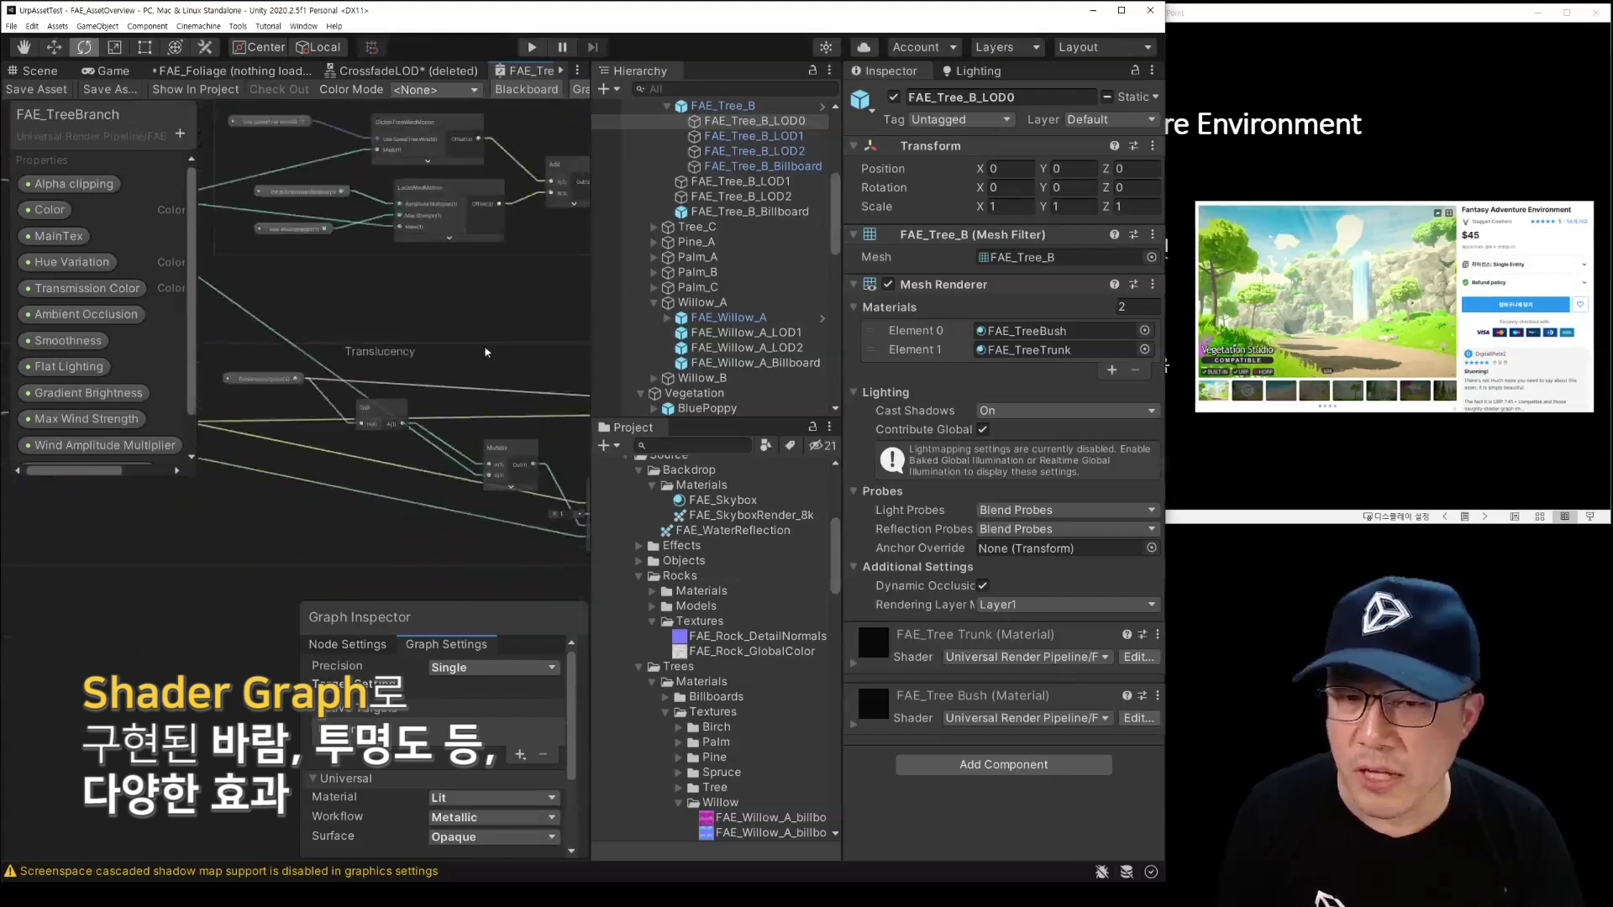
pyautogui.scroll(-1, 582, 364)
pyautogui.scroll(-2, 477, 353)
pyautogui.scroll(-2, 424, 360)
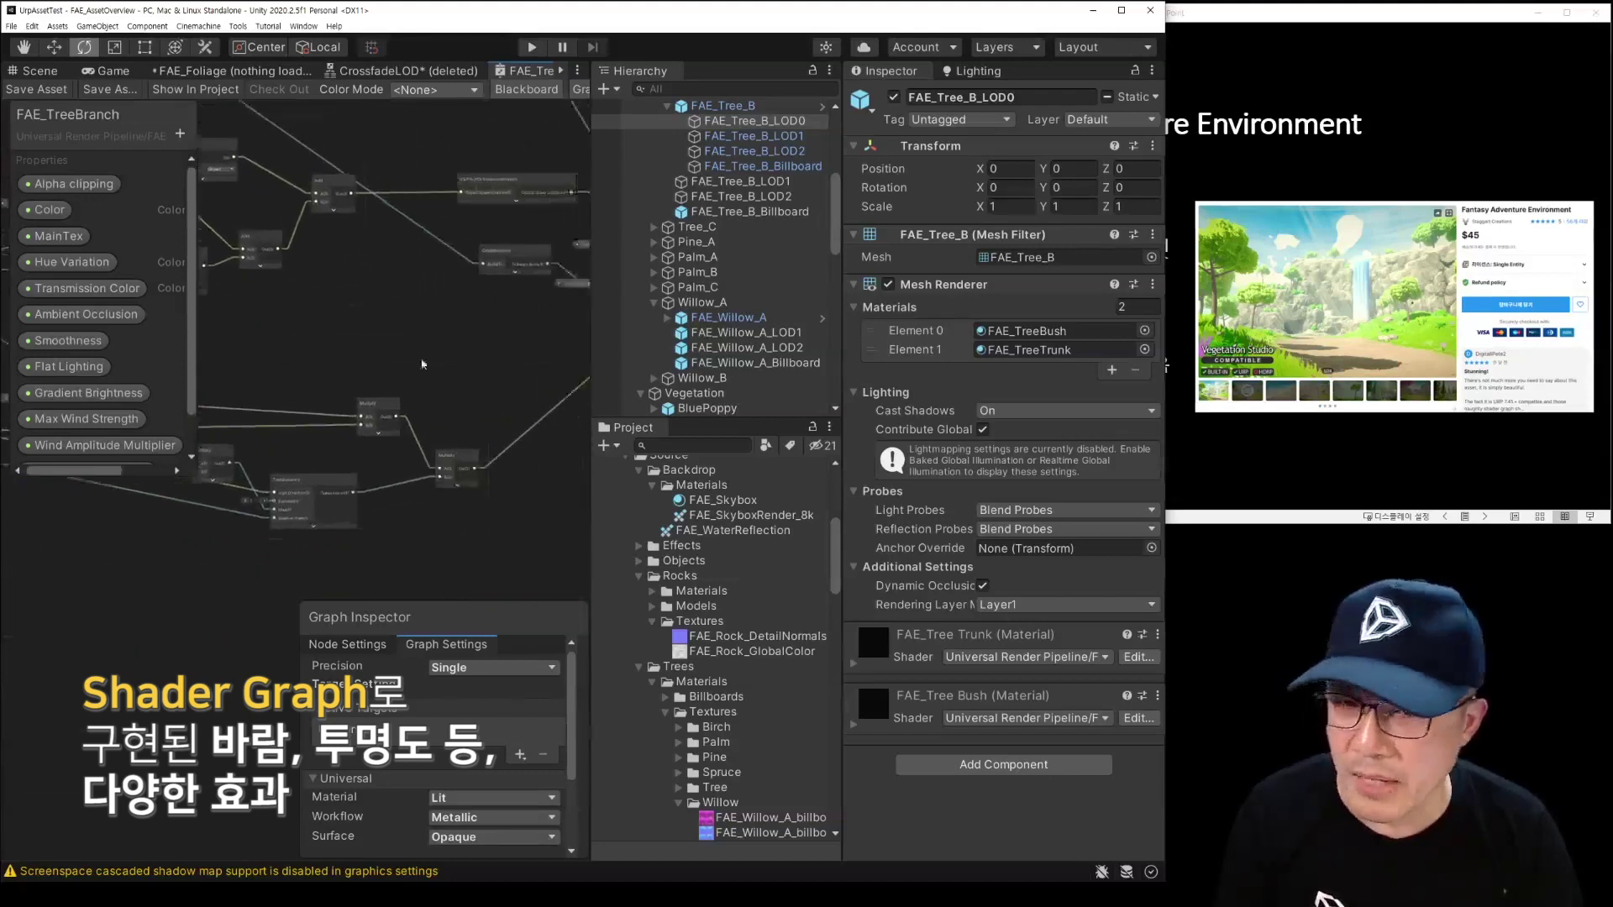
pyautogui.scroll(2, 418, 437)
pyautogui.scroll(2, 418, 436)
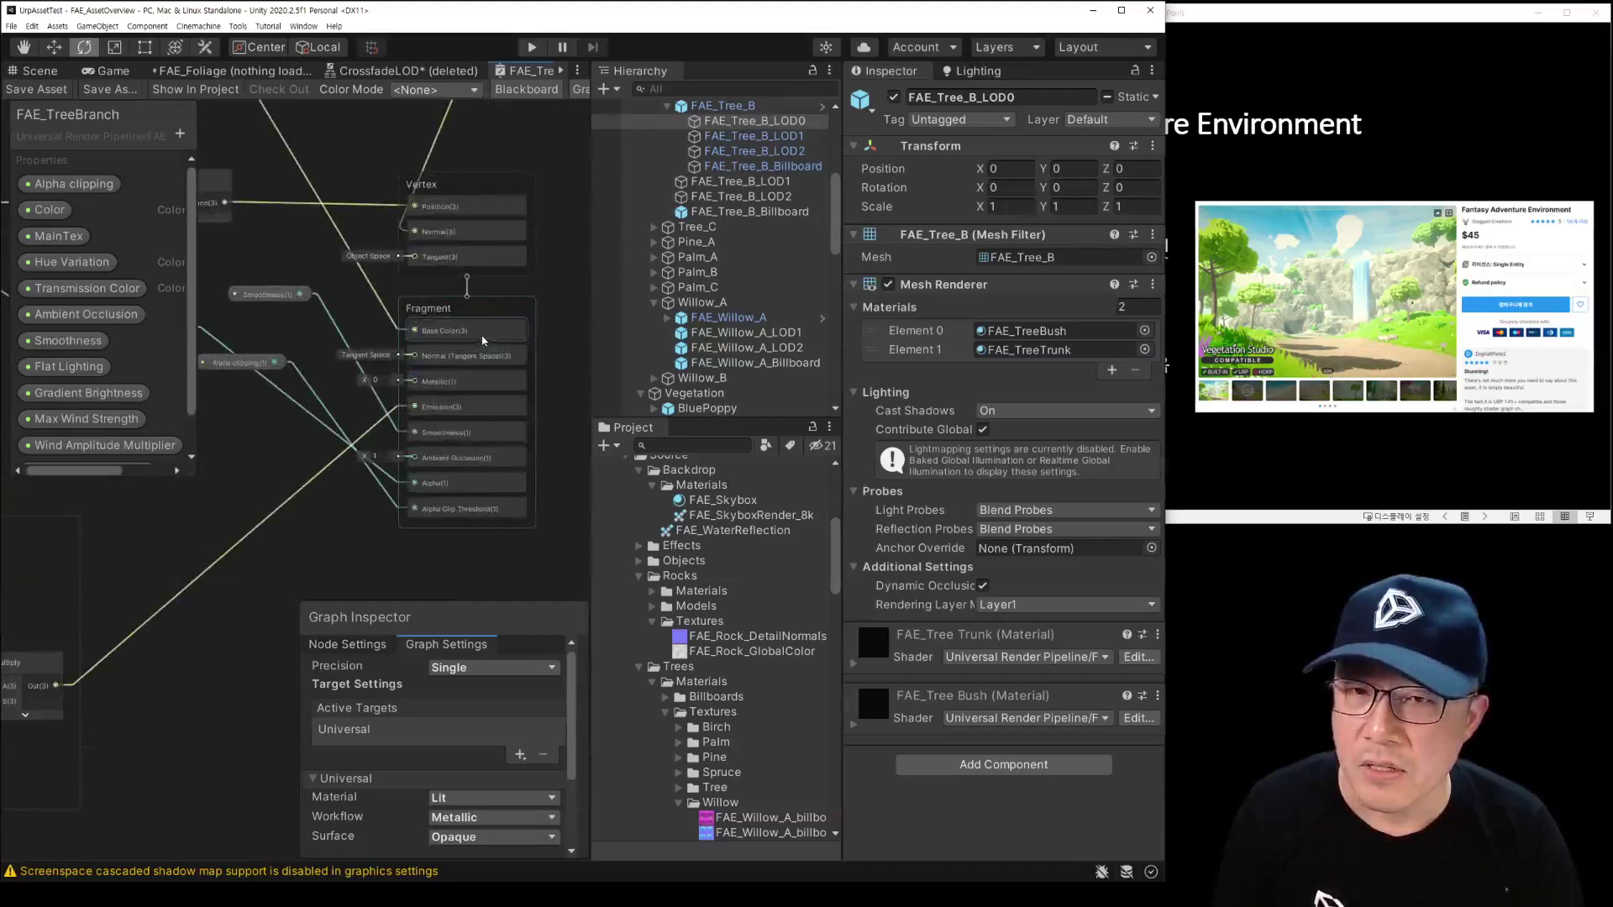
pyautogui.scroll(1, 484, 406)
pyautogui.scroll(2, 484, 406)
# Step: Move the Lerp node near the Normal Vector and CrossfadeLOD nodes, then close the graph via the save prompt
pyautogui.moveTo(484, 406); pyautogui.dragTo(447, 463, button='middle')
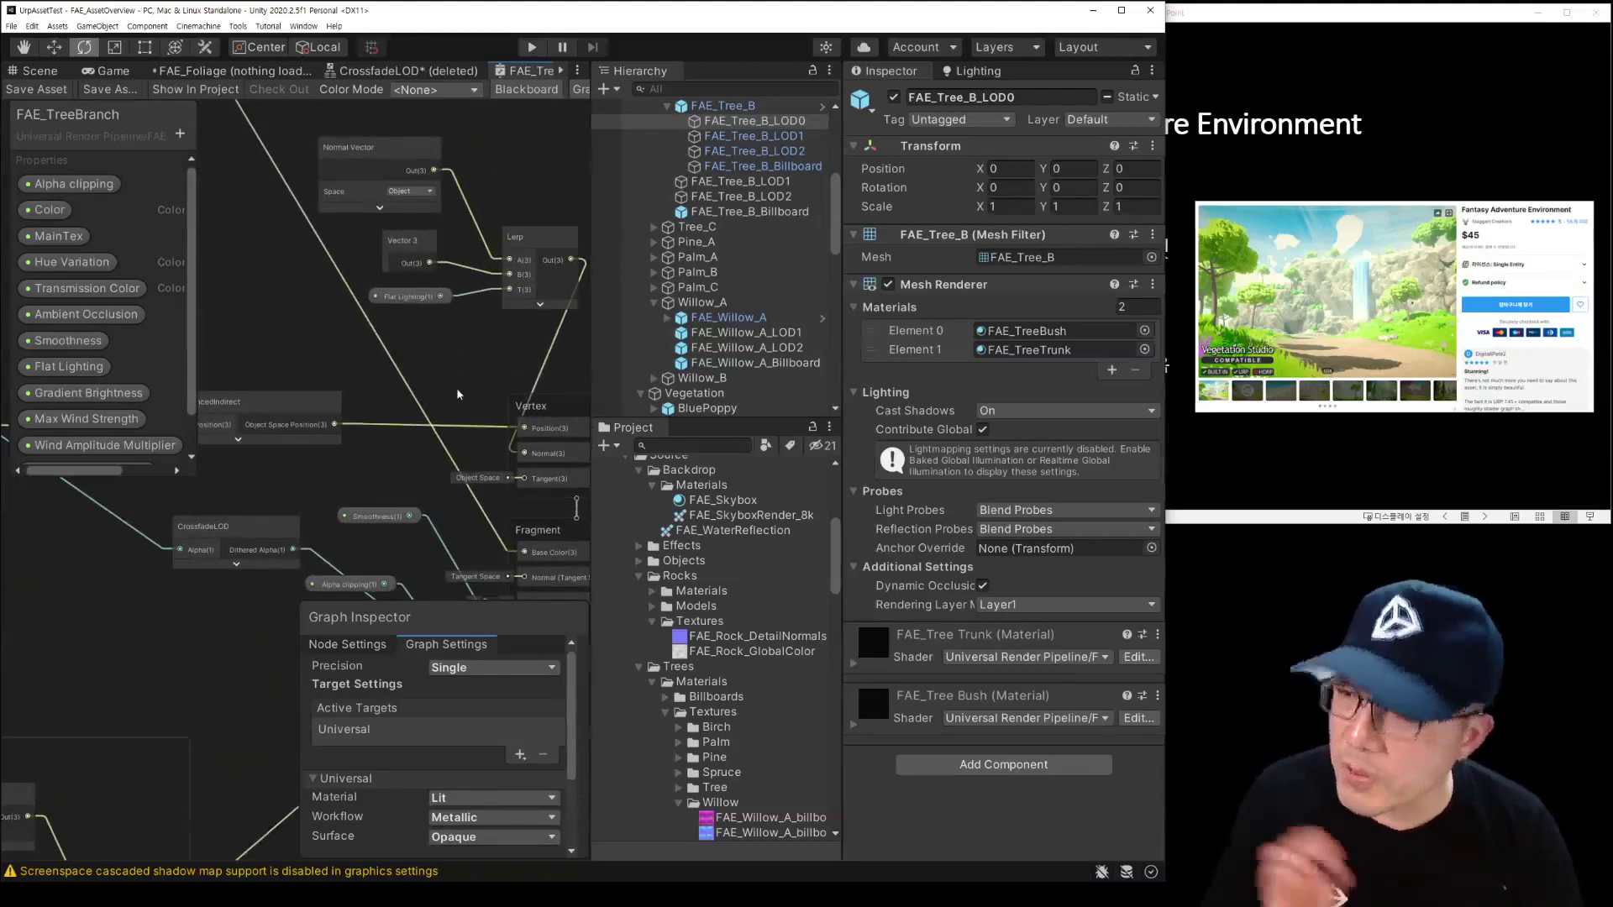
pyautogui.moveTo(504, 242); pyautogui.dragTo(389, 258)
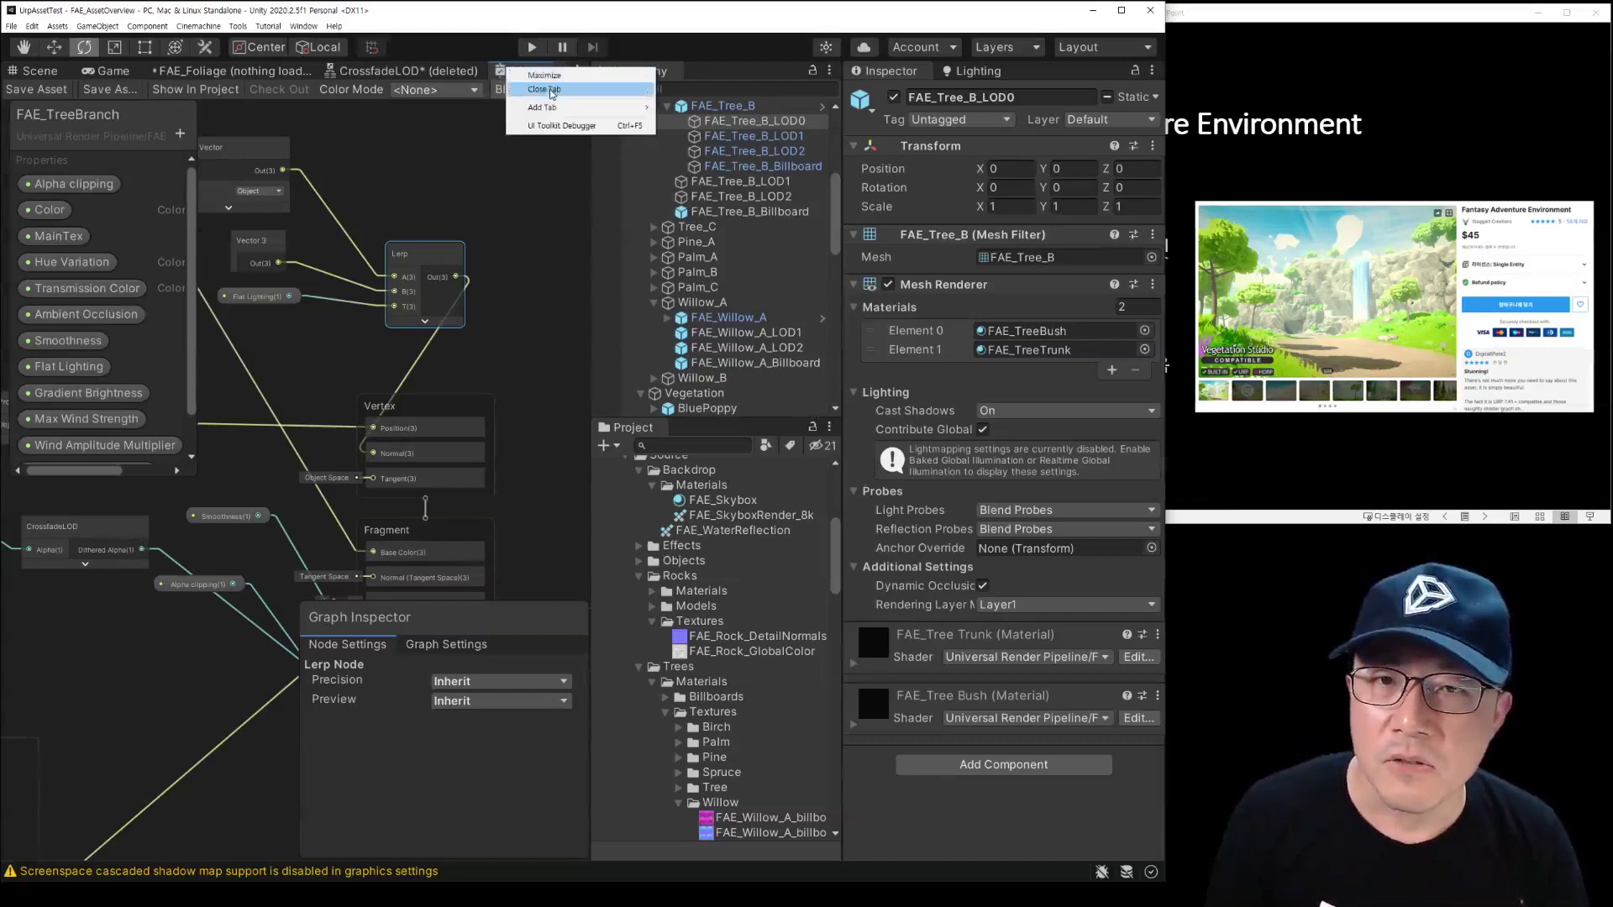
pyautogui.click(553, 91)
pyautogui.click(610, 484)
# Step: Orbit the Scene view over the palms, bushes, rocks and mountains
pyautogui.moveTo(278, 286)
pyautogui.keyDown('alt'); pyautogui.mouseDown()
pyautogui.moveTo(357, 248)
pyautogui.moveTo(317, 146)
pyautogui.moveTo(416, 246)
pyautogui.moveTo(306, 426)
pyautogui.mouseUp(); pyautogui.keyUp('alt')
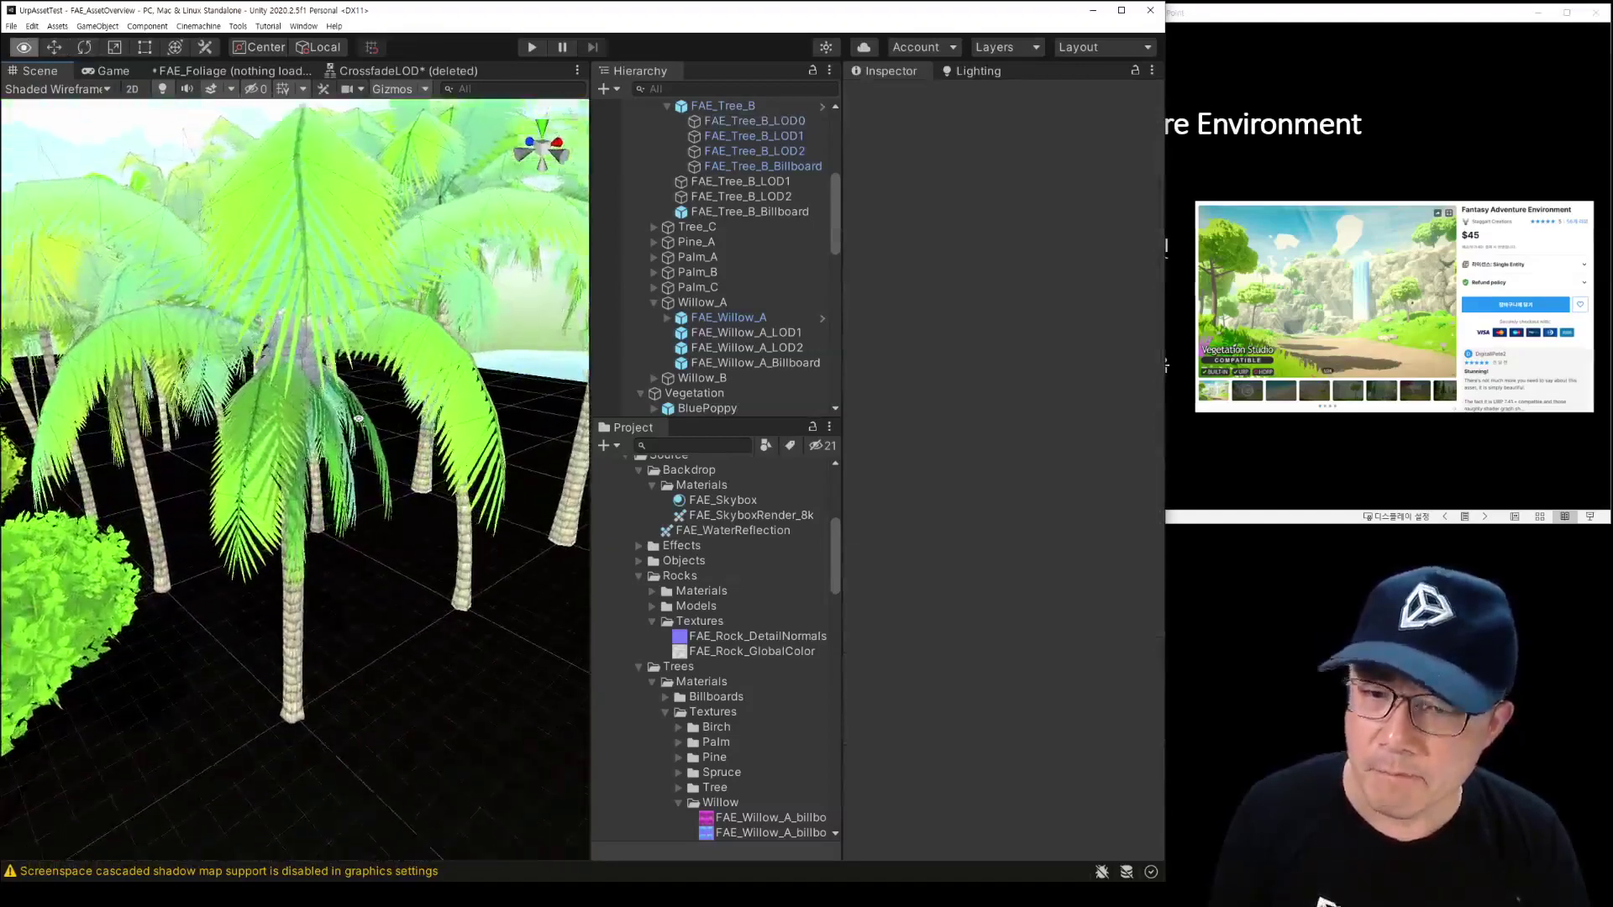
pyautogui.keyDown('alt'); pyautogui.moveTo(307, 426); pyautogui.dragTo(644, 330); pyautogui.keyUp('alt')
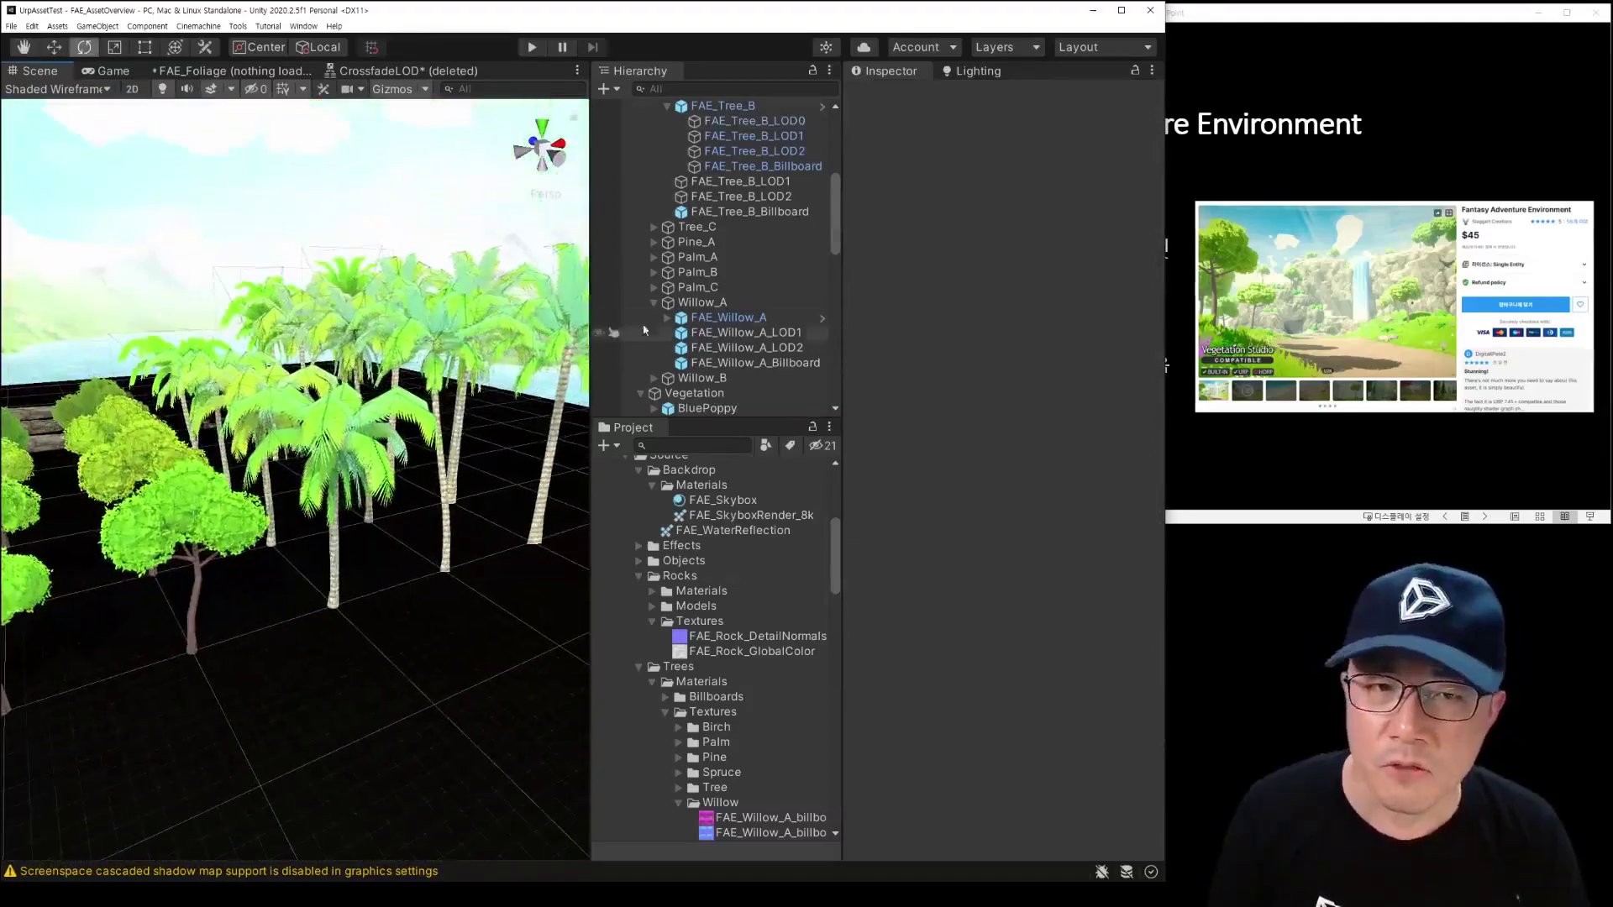
pyautogui.scroll(6, 718, 338)
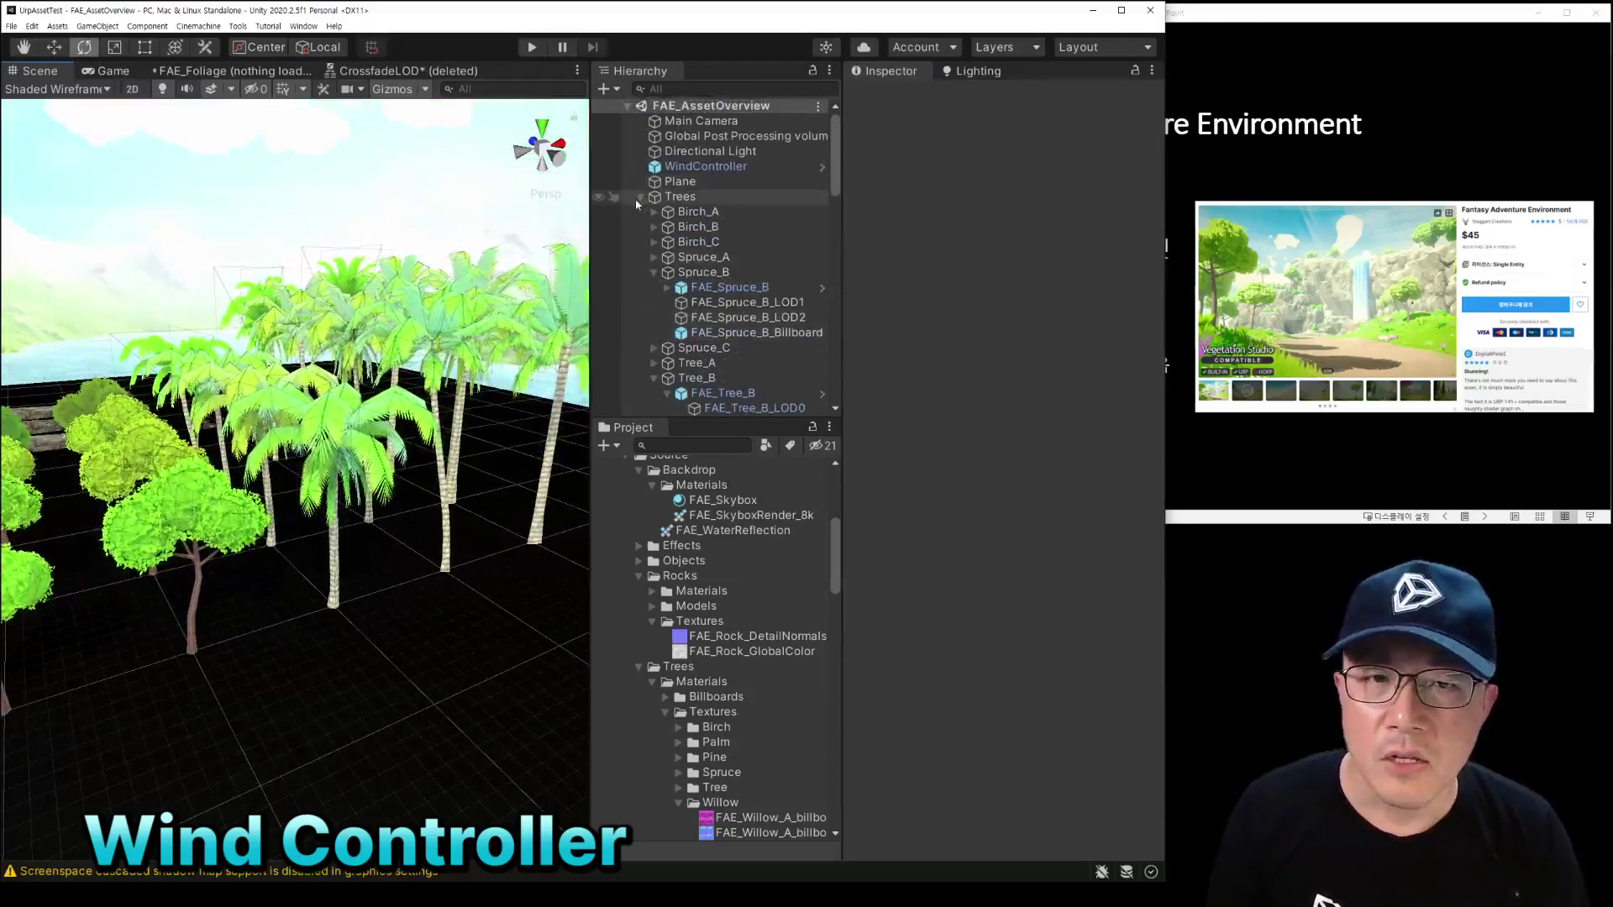
pyautogui.keyDown('alt'); pyautogui.moveTo(528, 280); pyautogui.dragTo(697, 209); pyautogui.keyUp('alt')
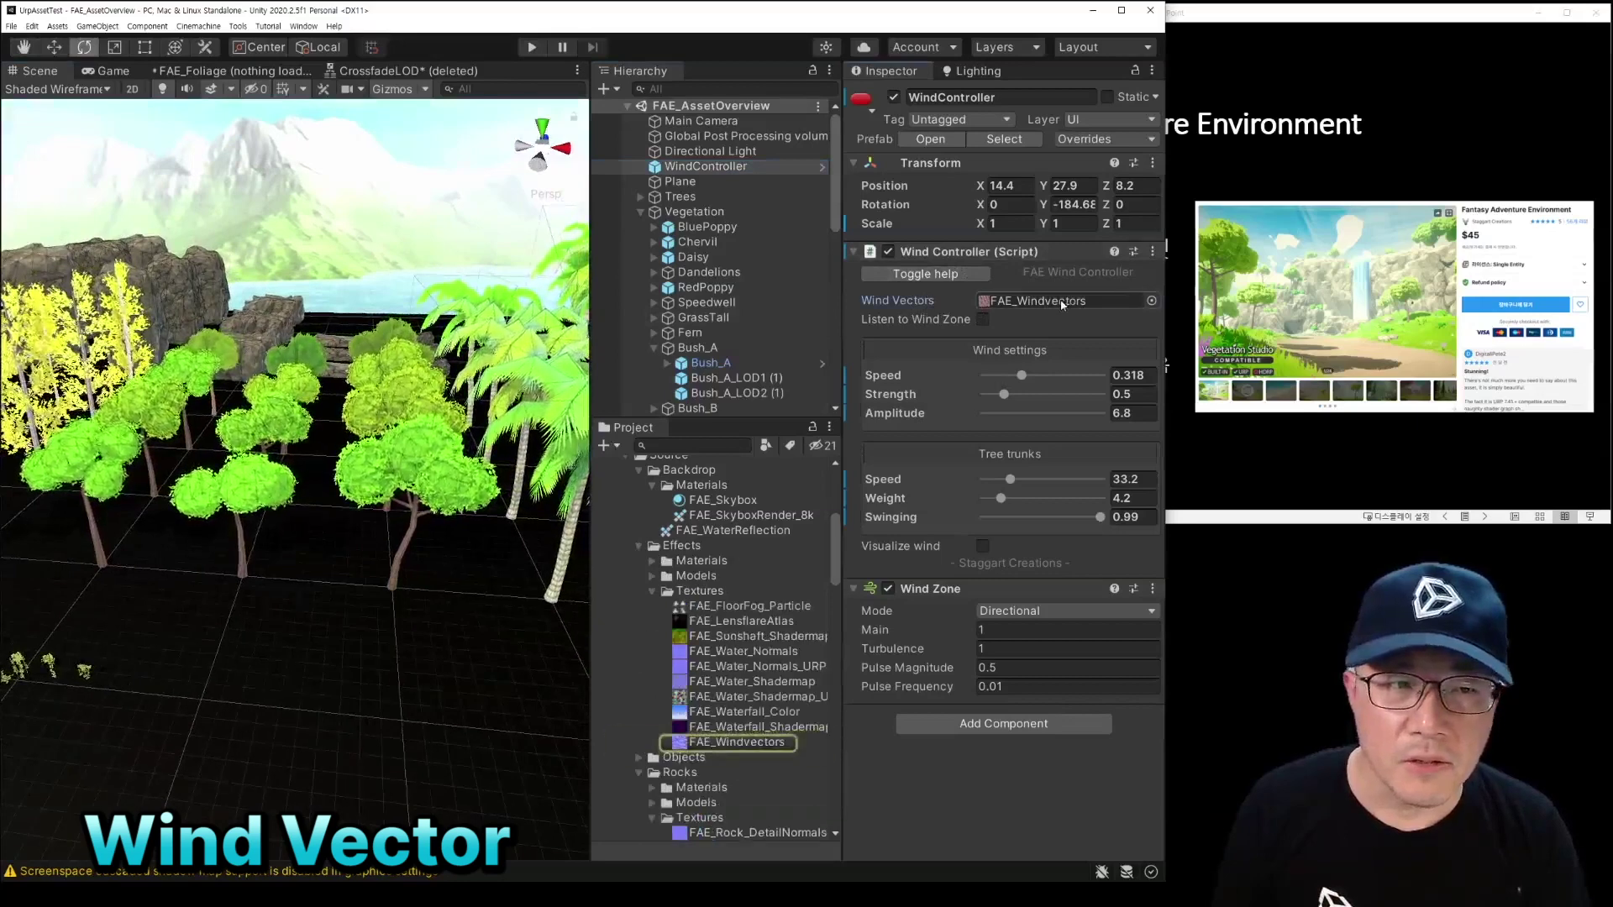
# Step: Inspect the enlarged FAE_Windvectors texture preview, then return to the WindController's wind settings
pyautogui.click(774, 744)
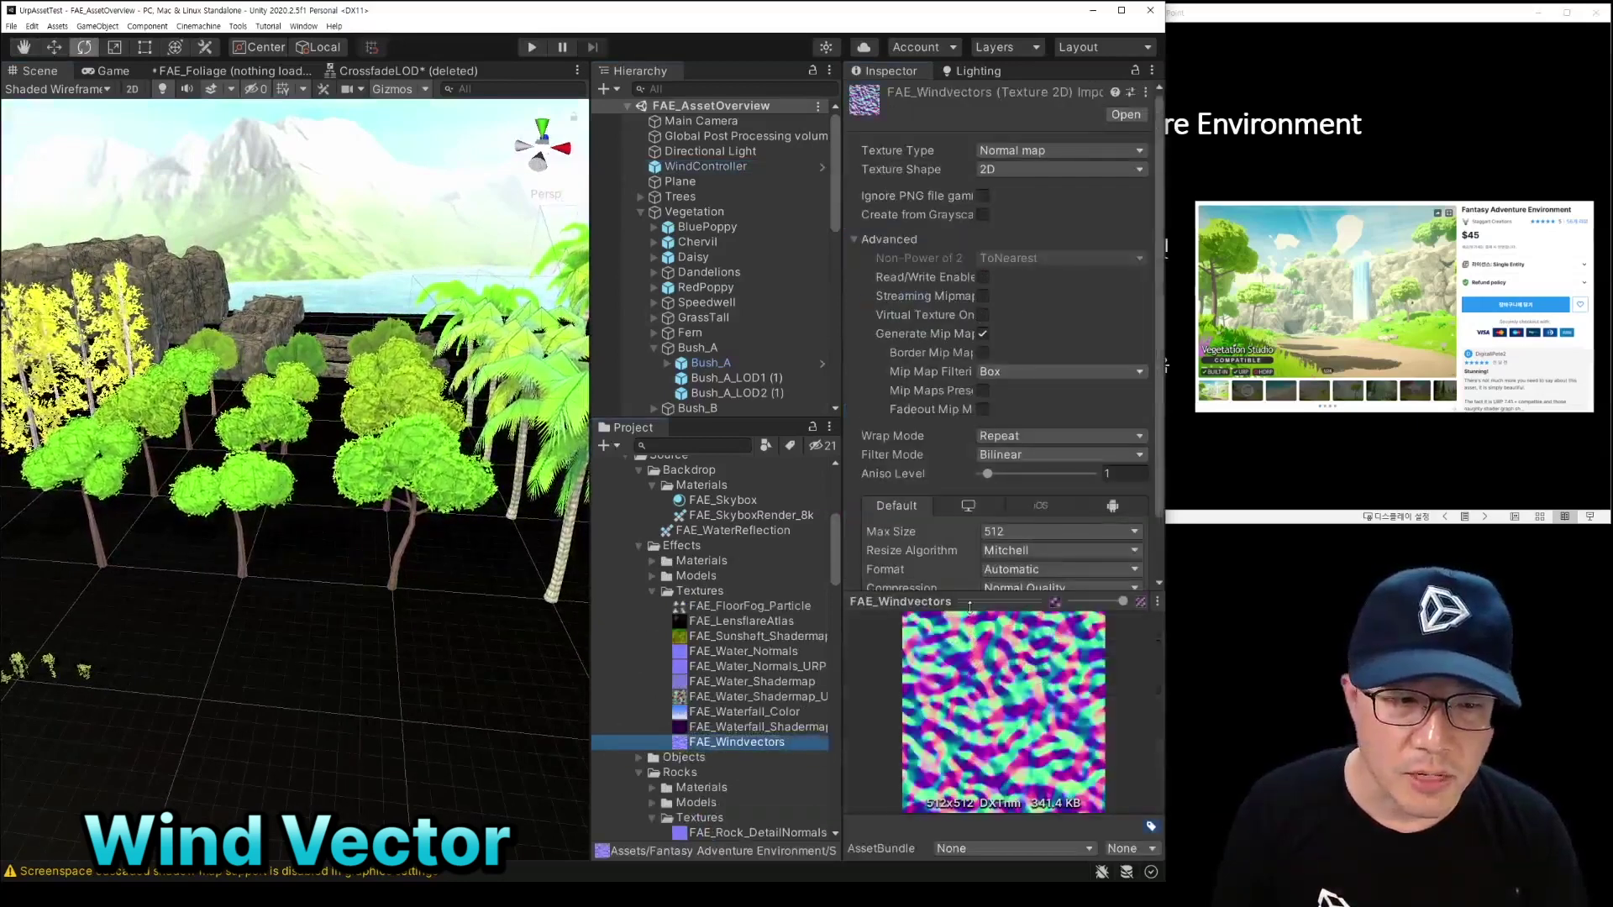
pyautogui.moveTo(970, 607); pyautogui.dragTo(977, 494)
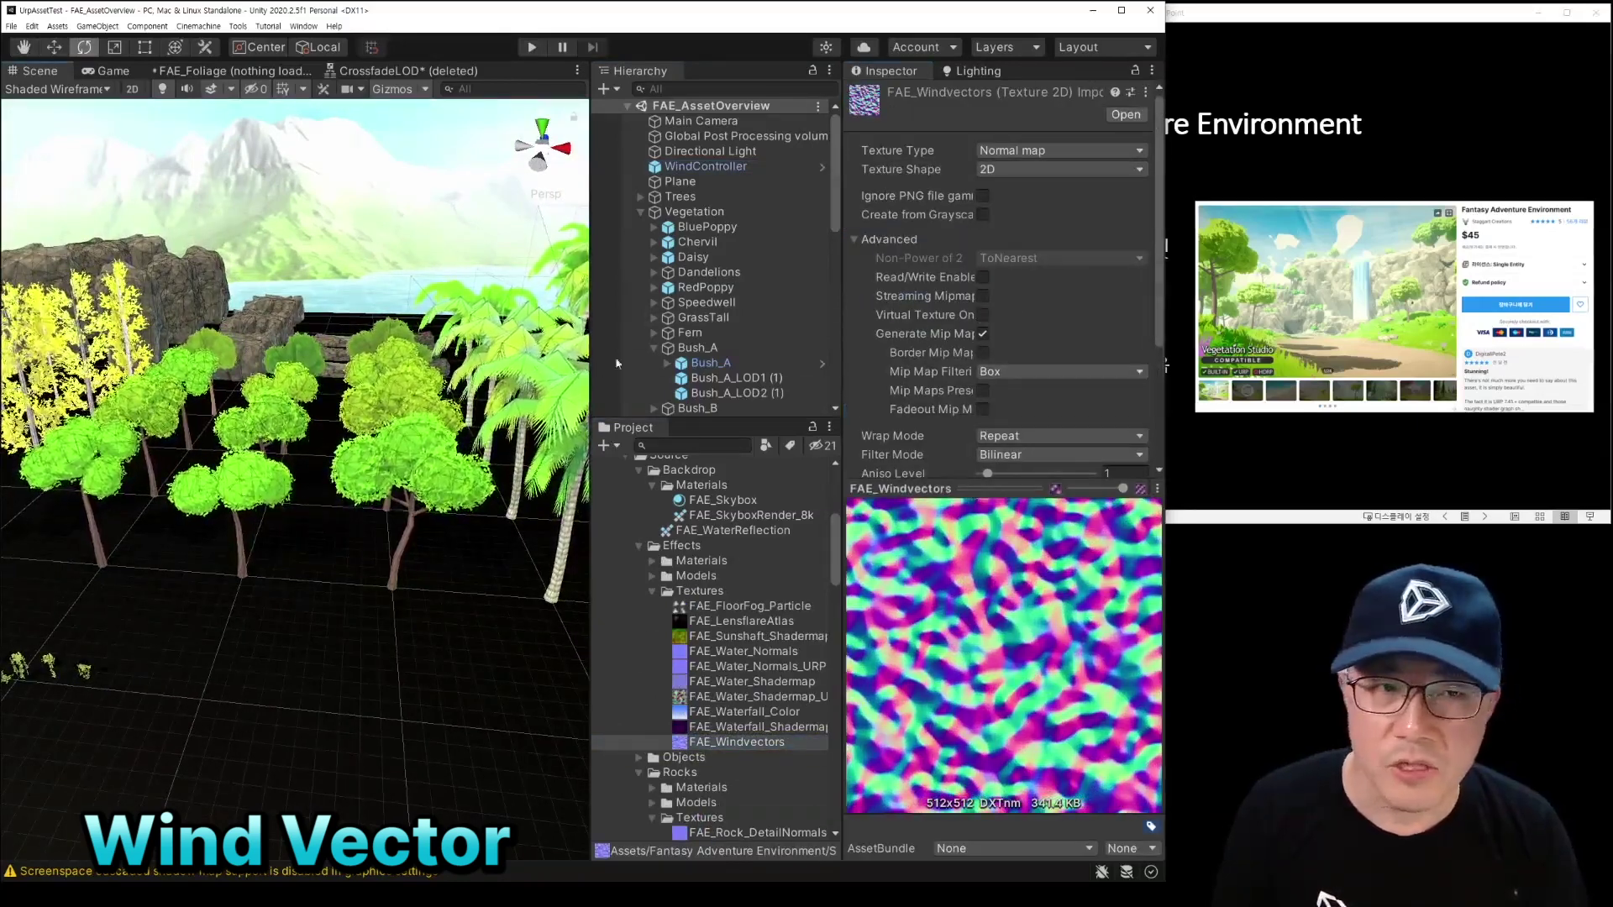
pyautogui.click(704, 168)
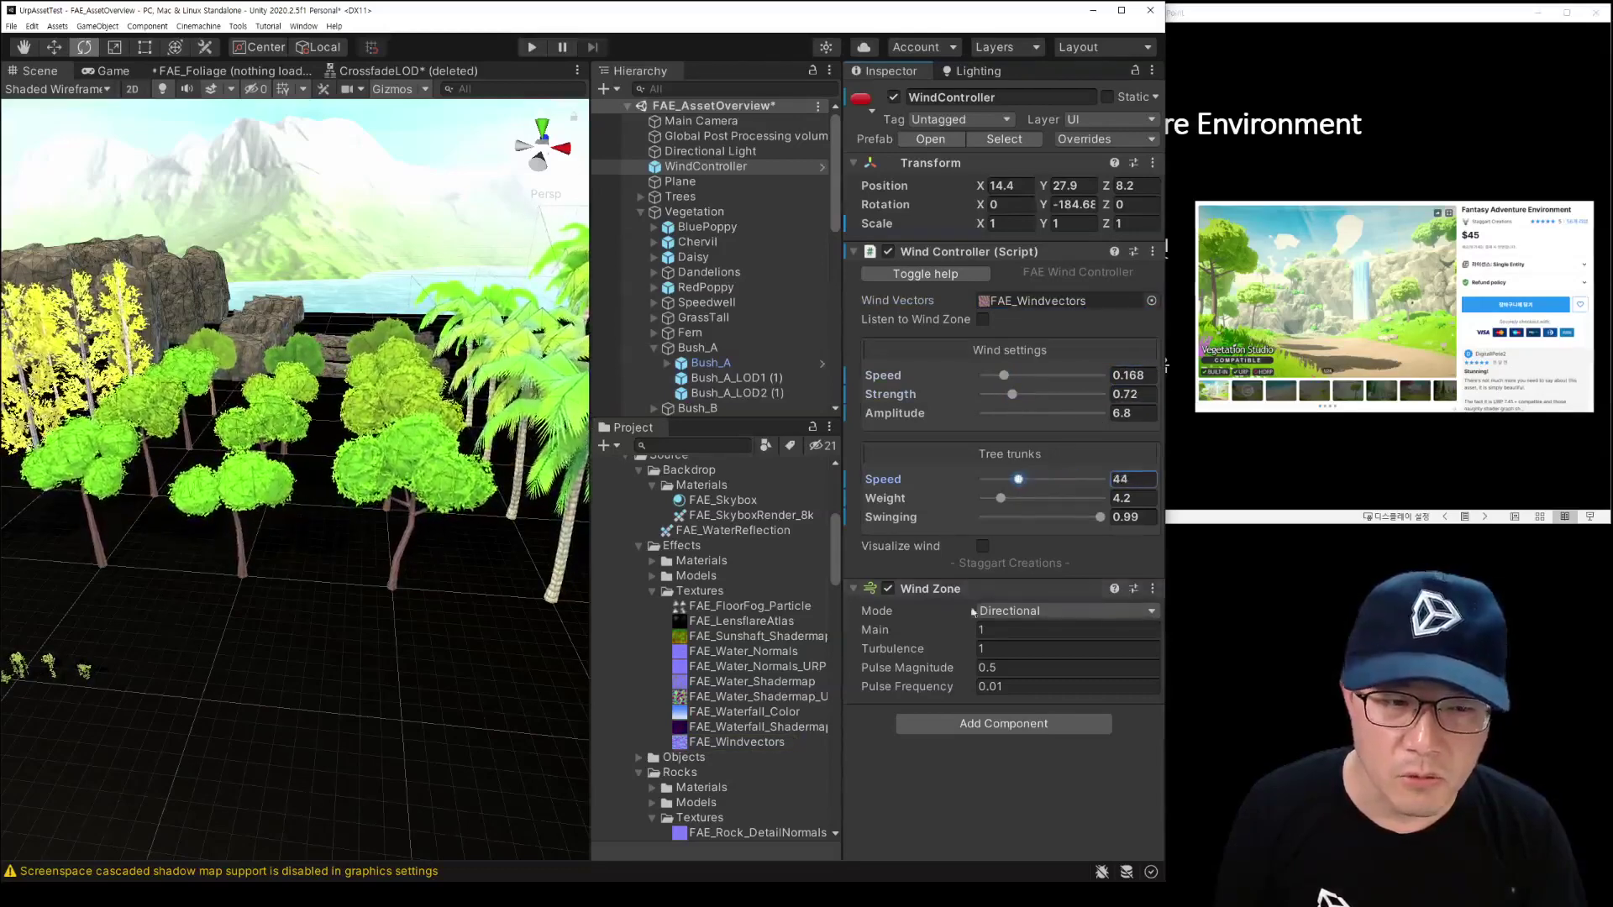
# Step: Turn and zoom the Scene view to reveal the wind-zone gizmo
pyautogui.moveTo(505, 277); pyautogui.dragTo(238, 269, button='right')
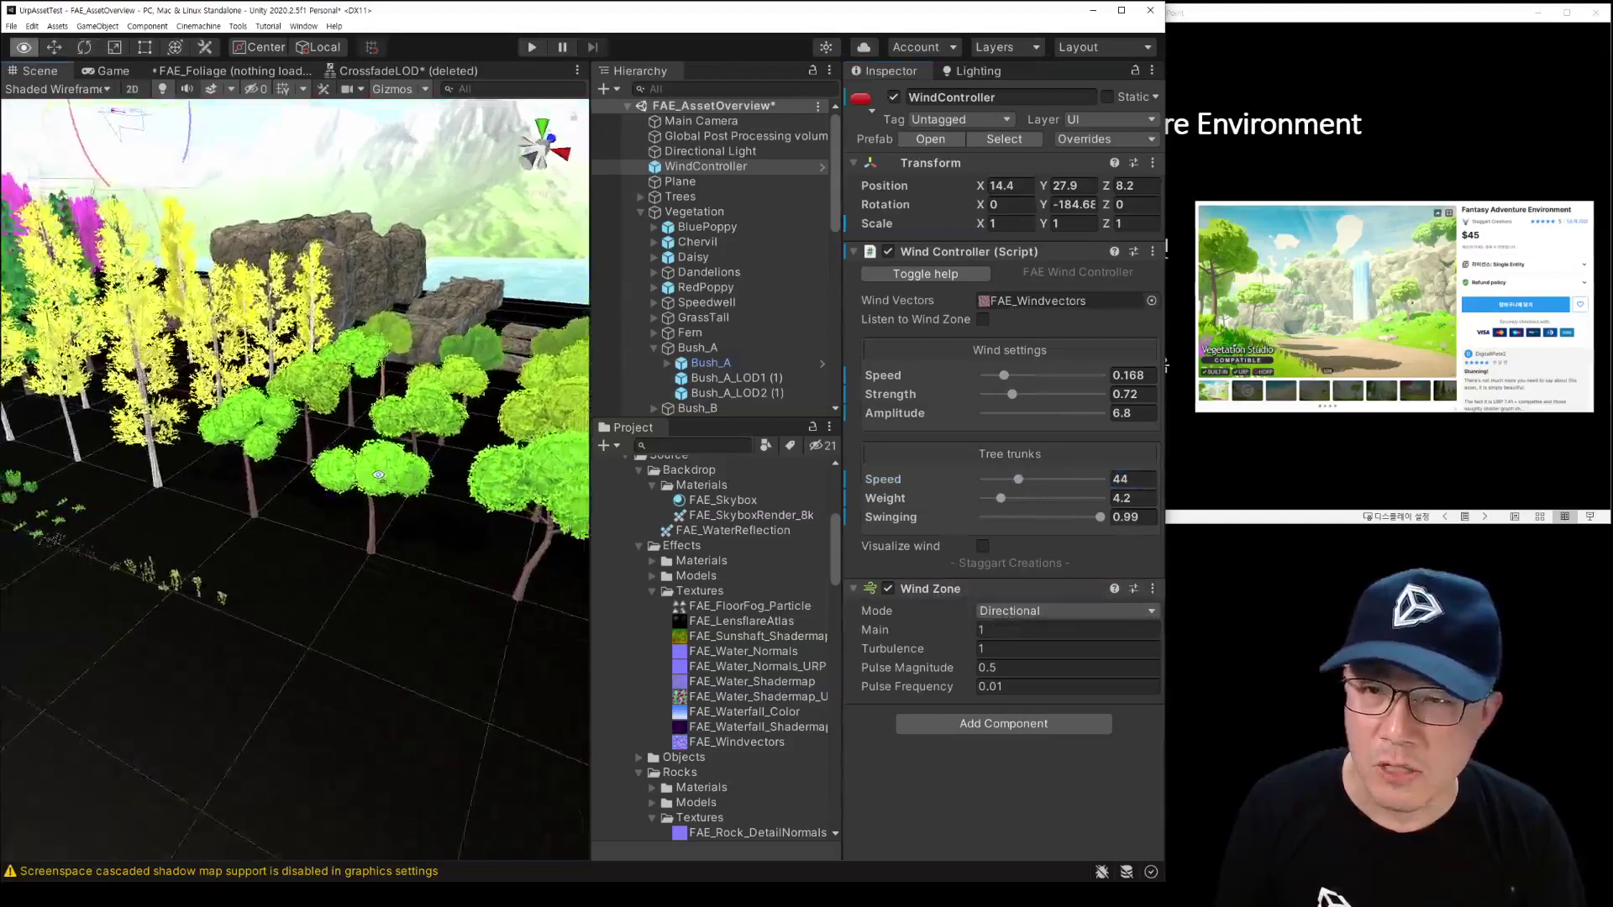
pyautogui.moveTo(497, 487); pyautogui.dragTo(555, 504, button='right')
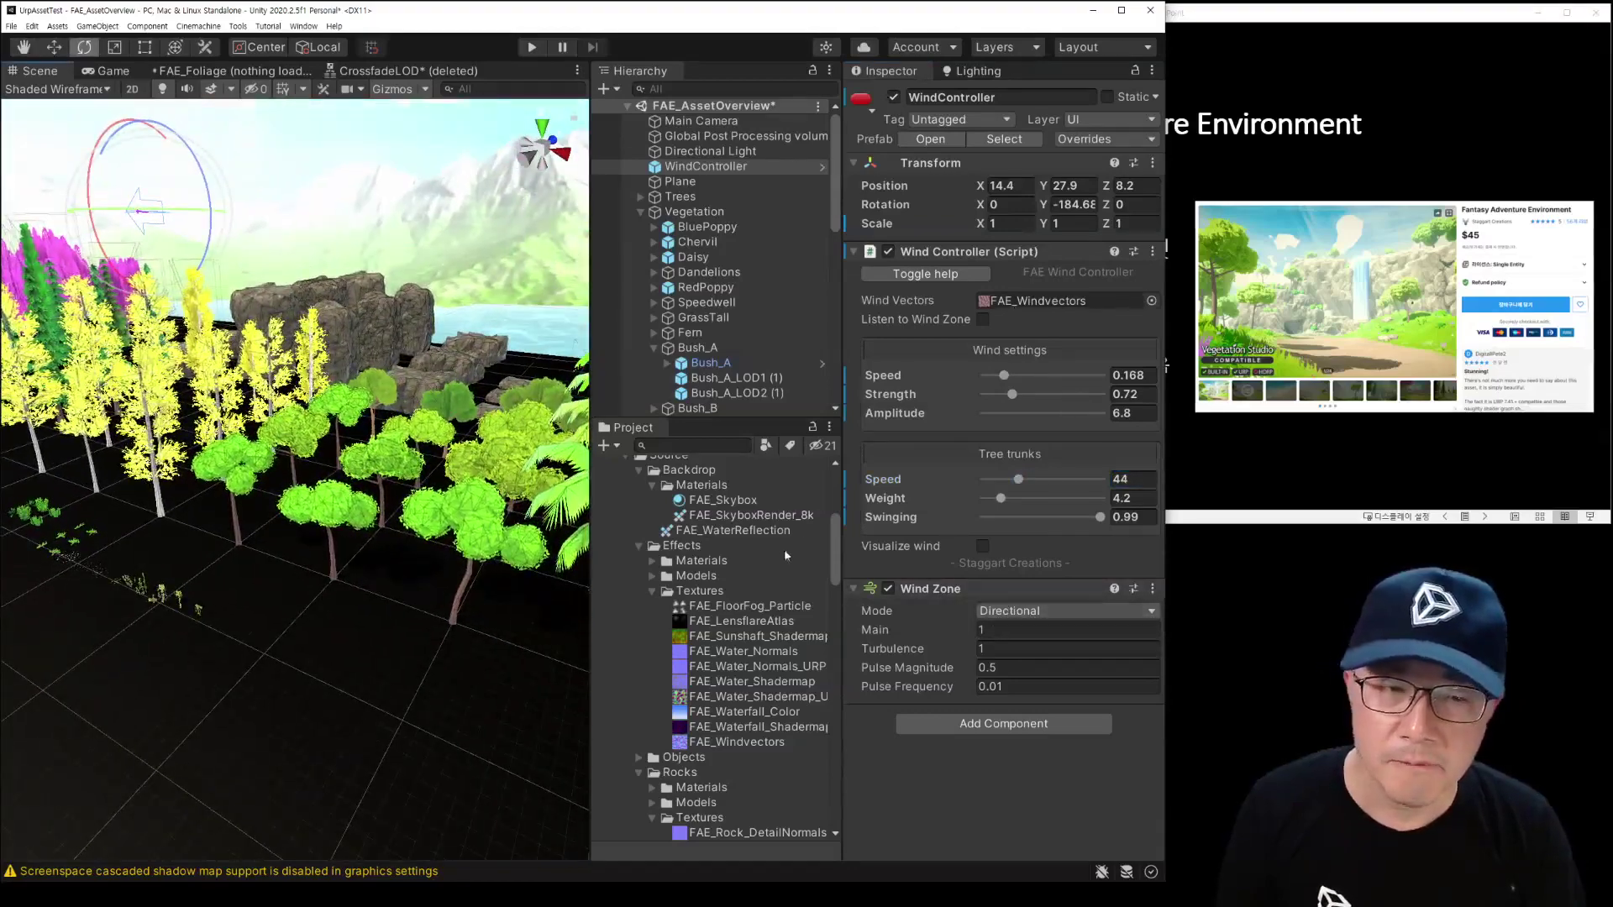
pyautogui.scroll(-10, 738, 281)
pyautogui.moveTo(395, 285)
pyautogui.mouseDown(button='right')
pyautogui.moveTo(417, 256)
pyautogui.moveTo(248, 366)
pyautogui.moveTo(461, 451)
pyautogui.mouseUp(button='right')
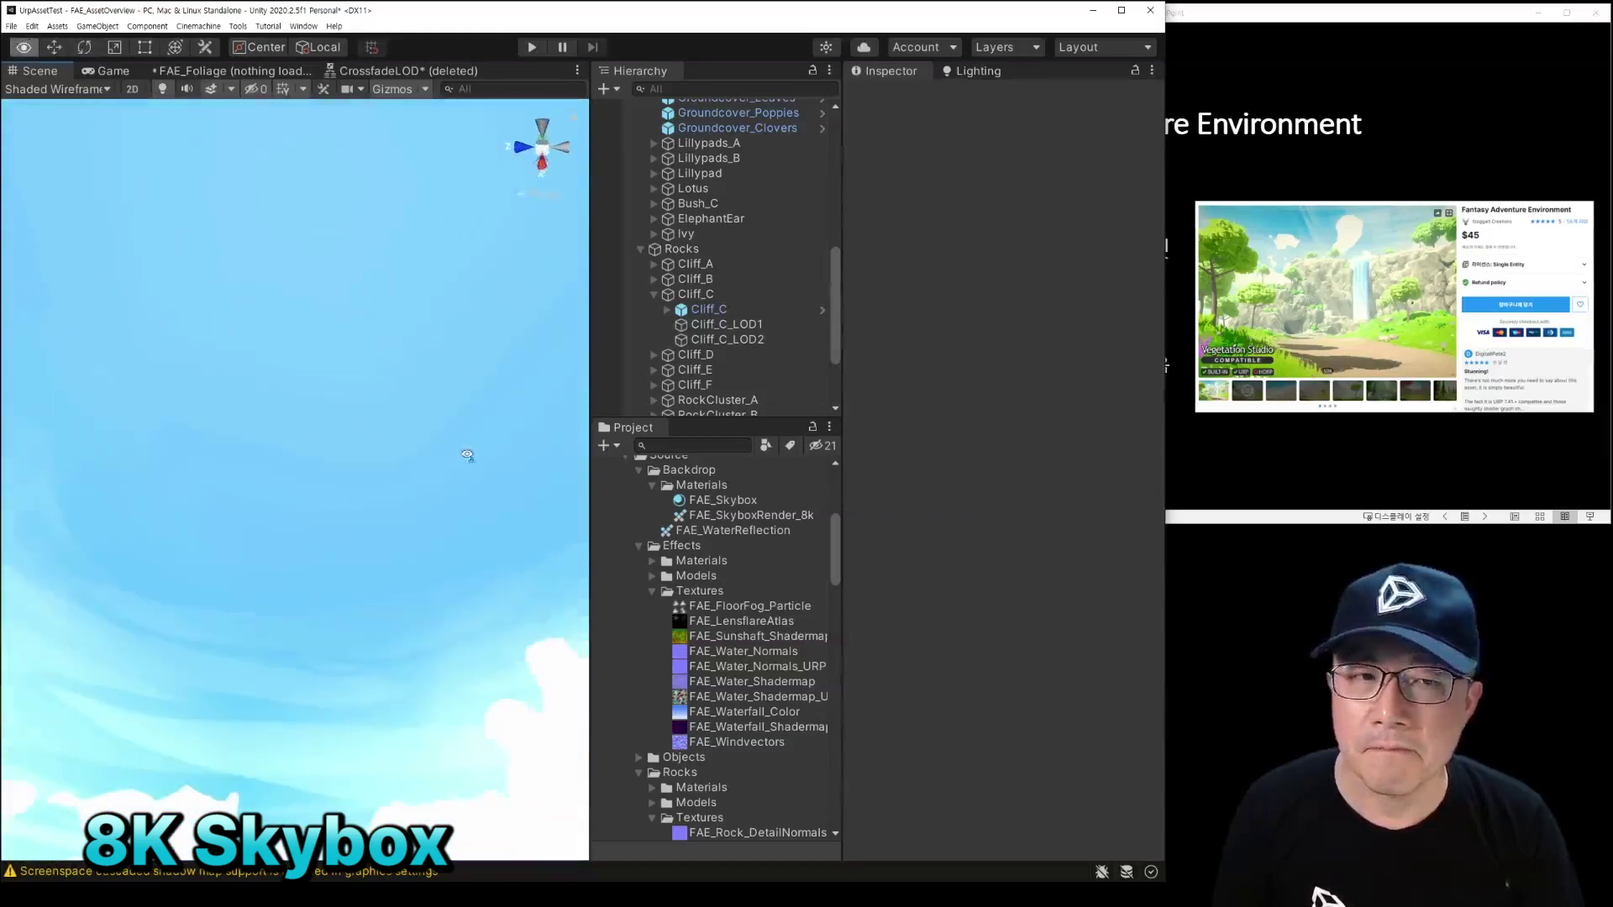
# Step: Bring the PowerPoint slides to the front
pyautogui.click(1413, 421)
pyautogui.scroll(-2, 1413, 422)
pyautogui.scroll(2, 1413, 422)
pyautogui.scroll(-2, 1413, 422)
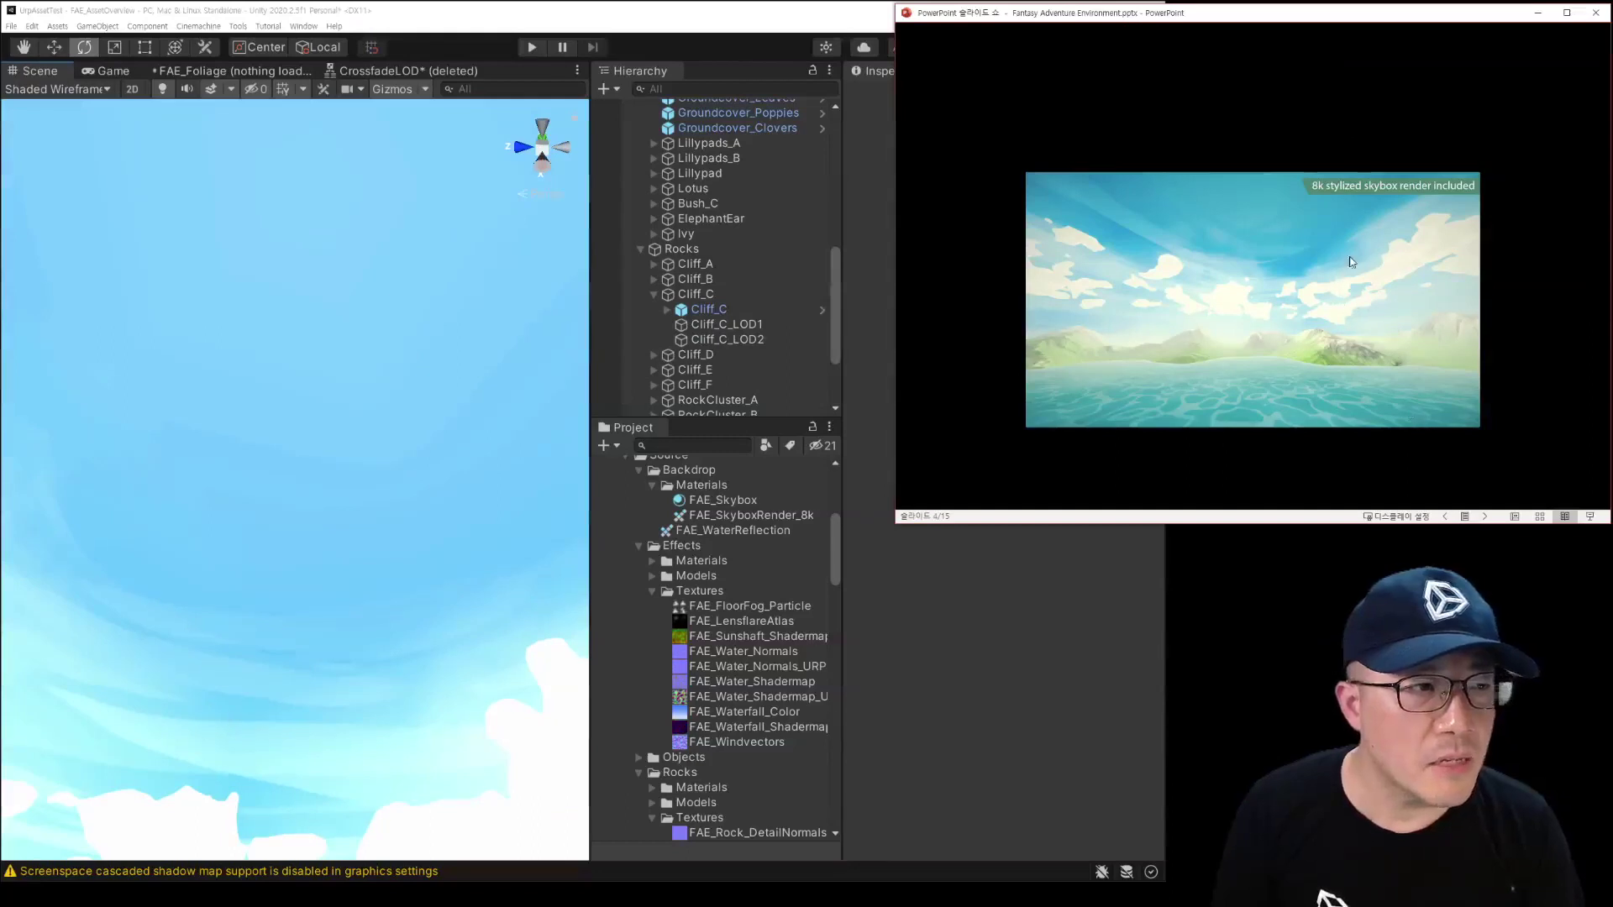
# Step: Return to the editor and look between the mountains, clouds, sky and water
pyautogui.moveTo(363, 406); pyautogui.dragTo(344, 514, button='right')
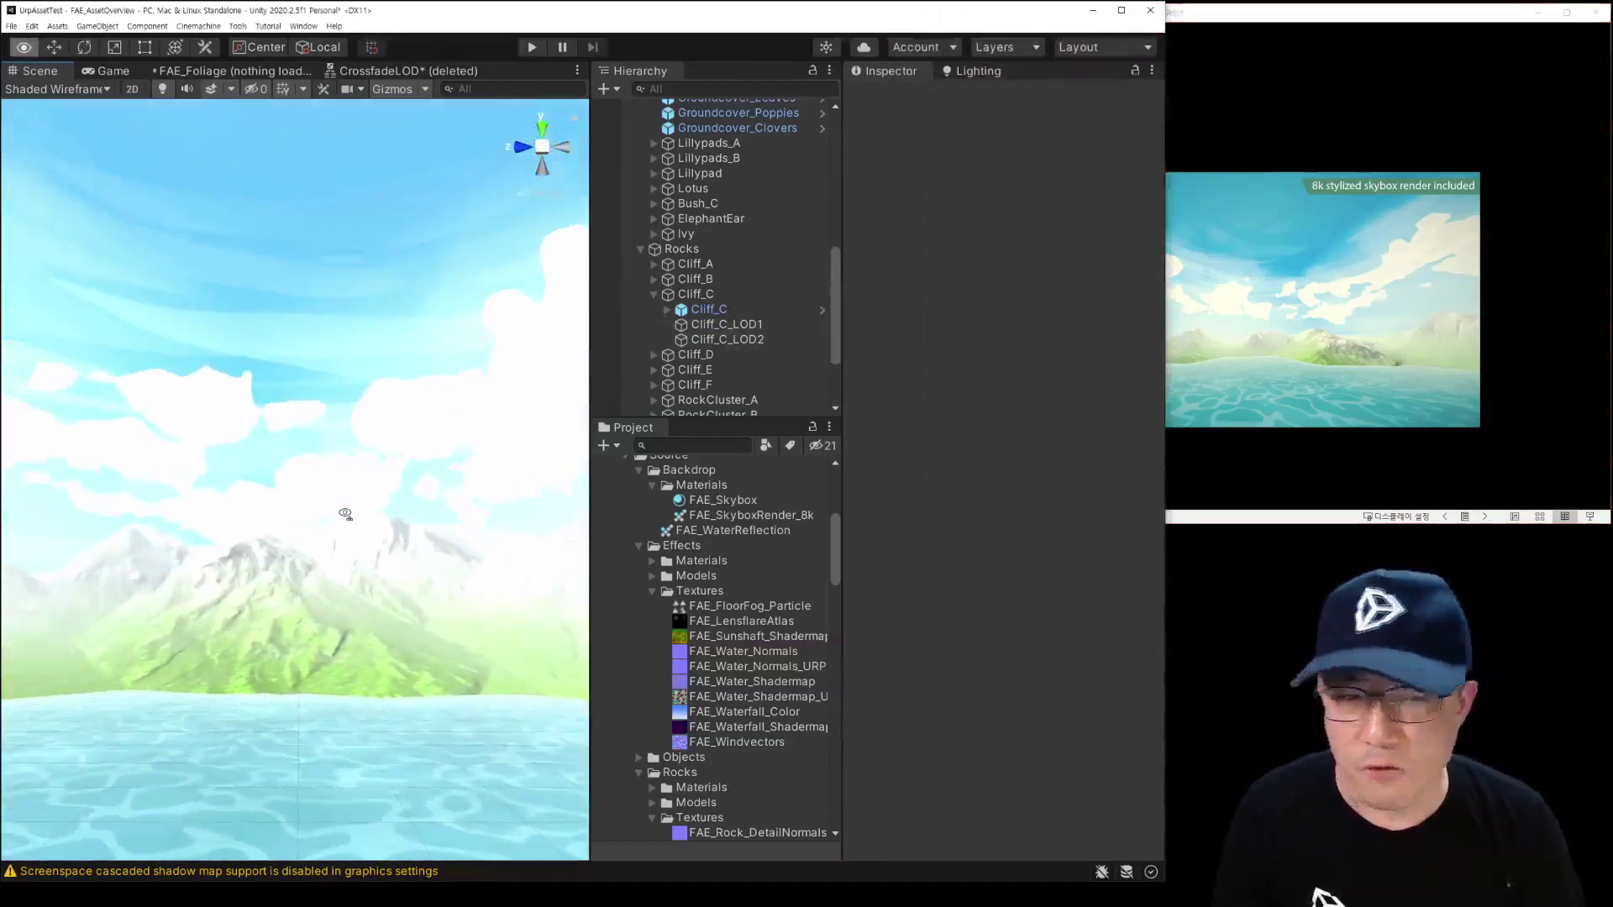
pyautogui.moveTo(344, 515); pyautogui.dragTo(316, 472, button='right')
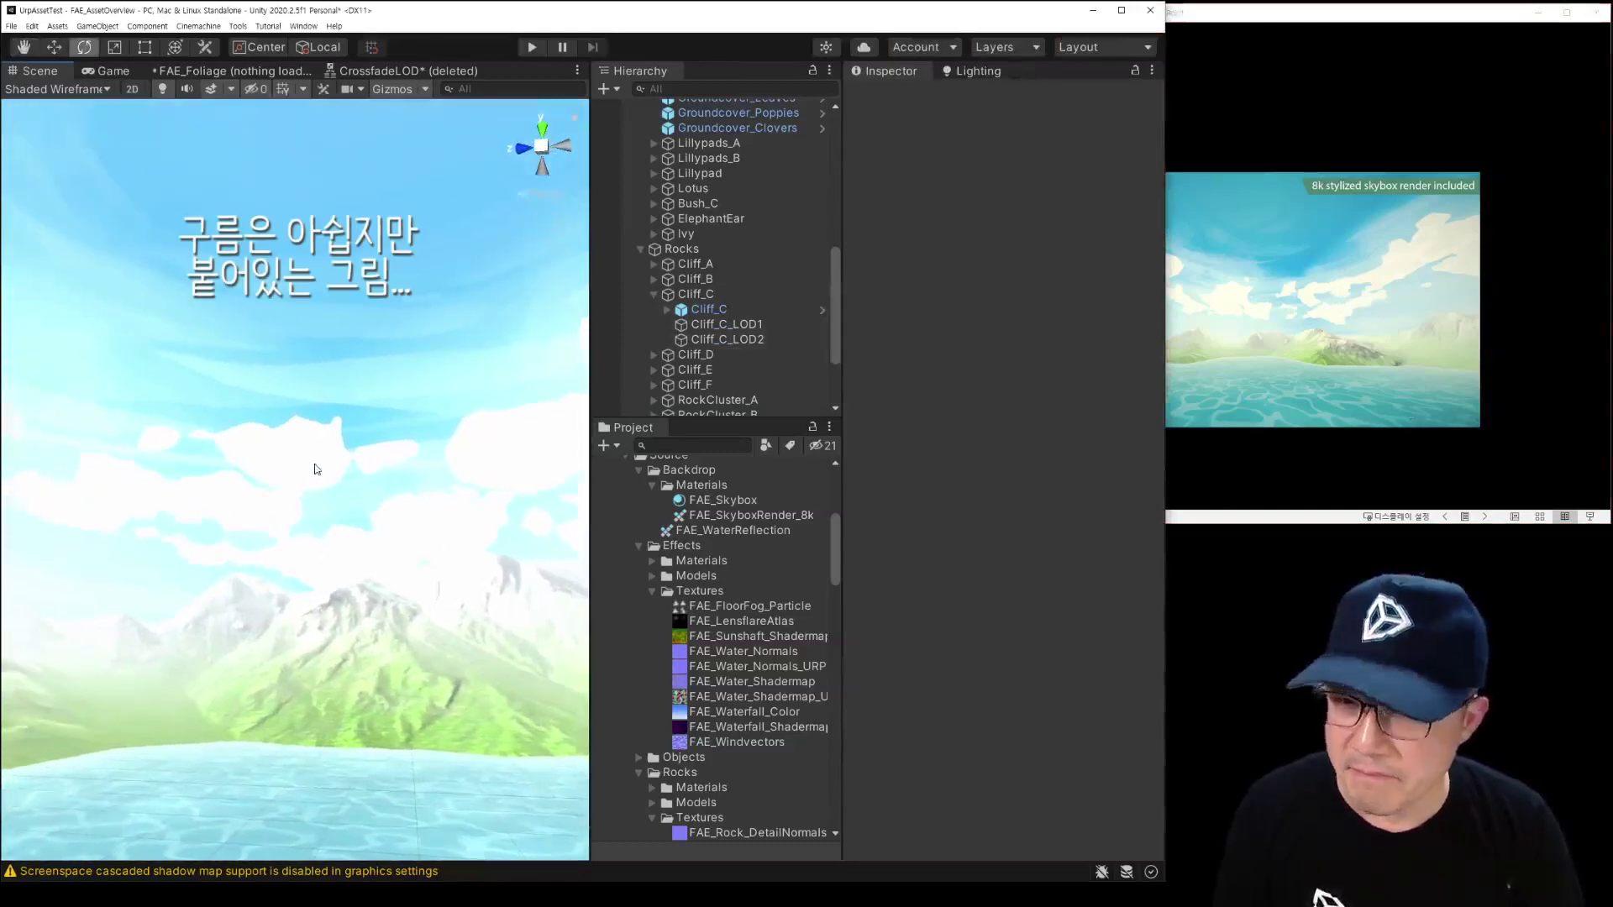
pyautogui.moveTo(320, 458); pyautogui.dragTo(299, 634, button='right')
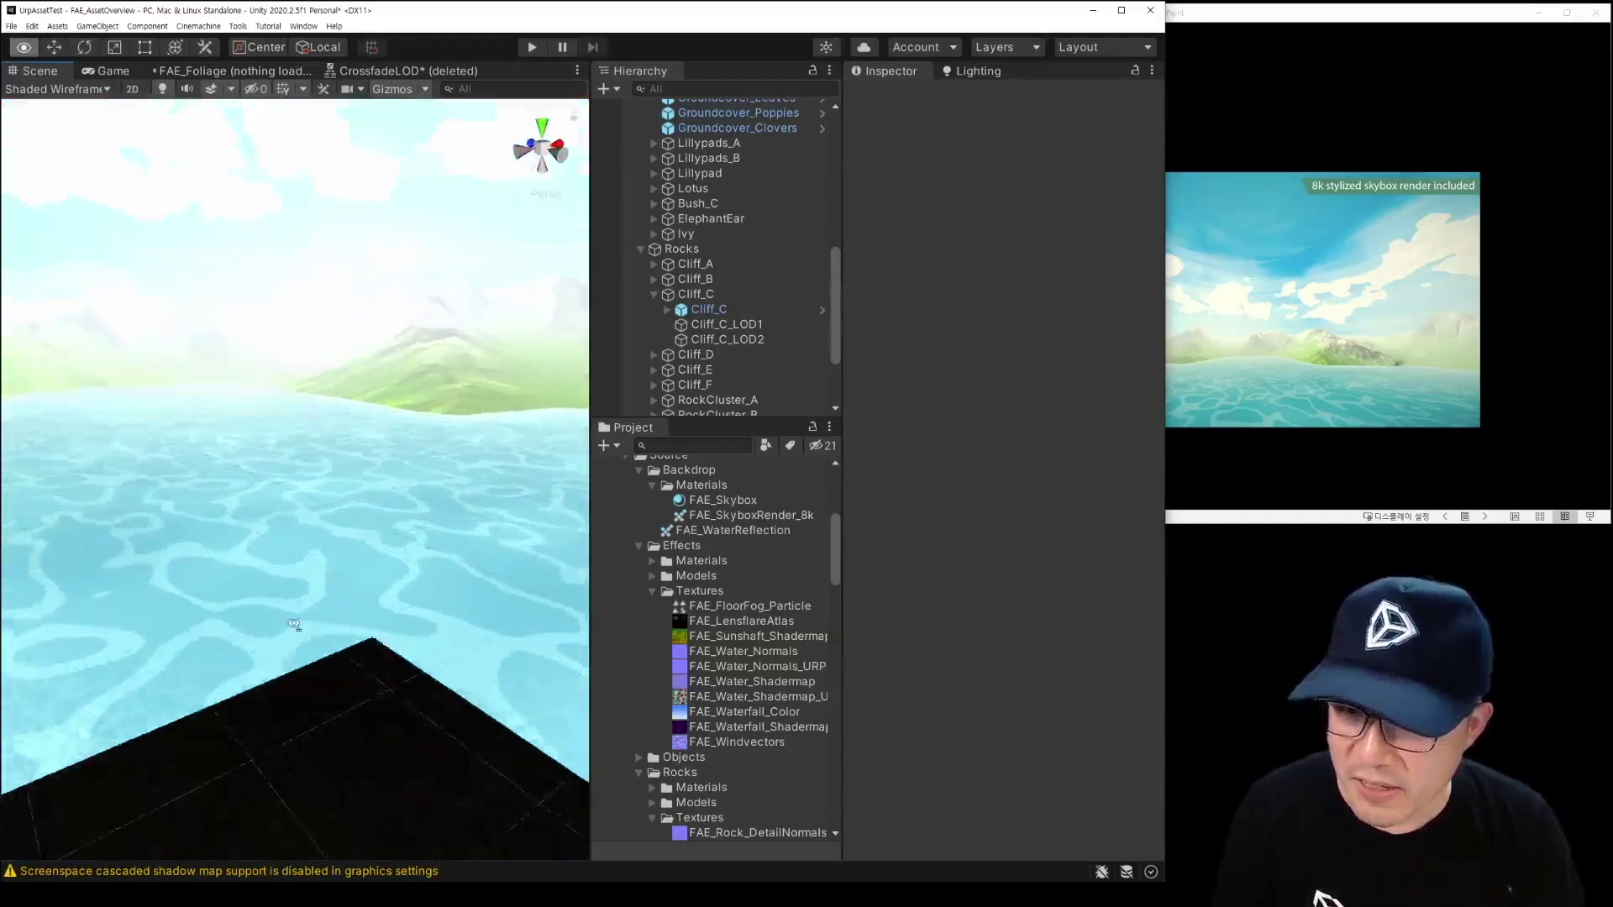
pyautogui.moveTo(299, 634)
pyautogui.mouseDown(button='right')
pyautogui.moveTo(409, 518)
pyautogui.moveTo(651, 699)
pyautogui.moveTo(324, 504)
pyautogui.mouseUp(button='right')
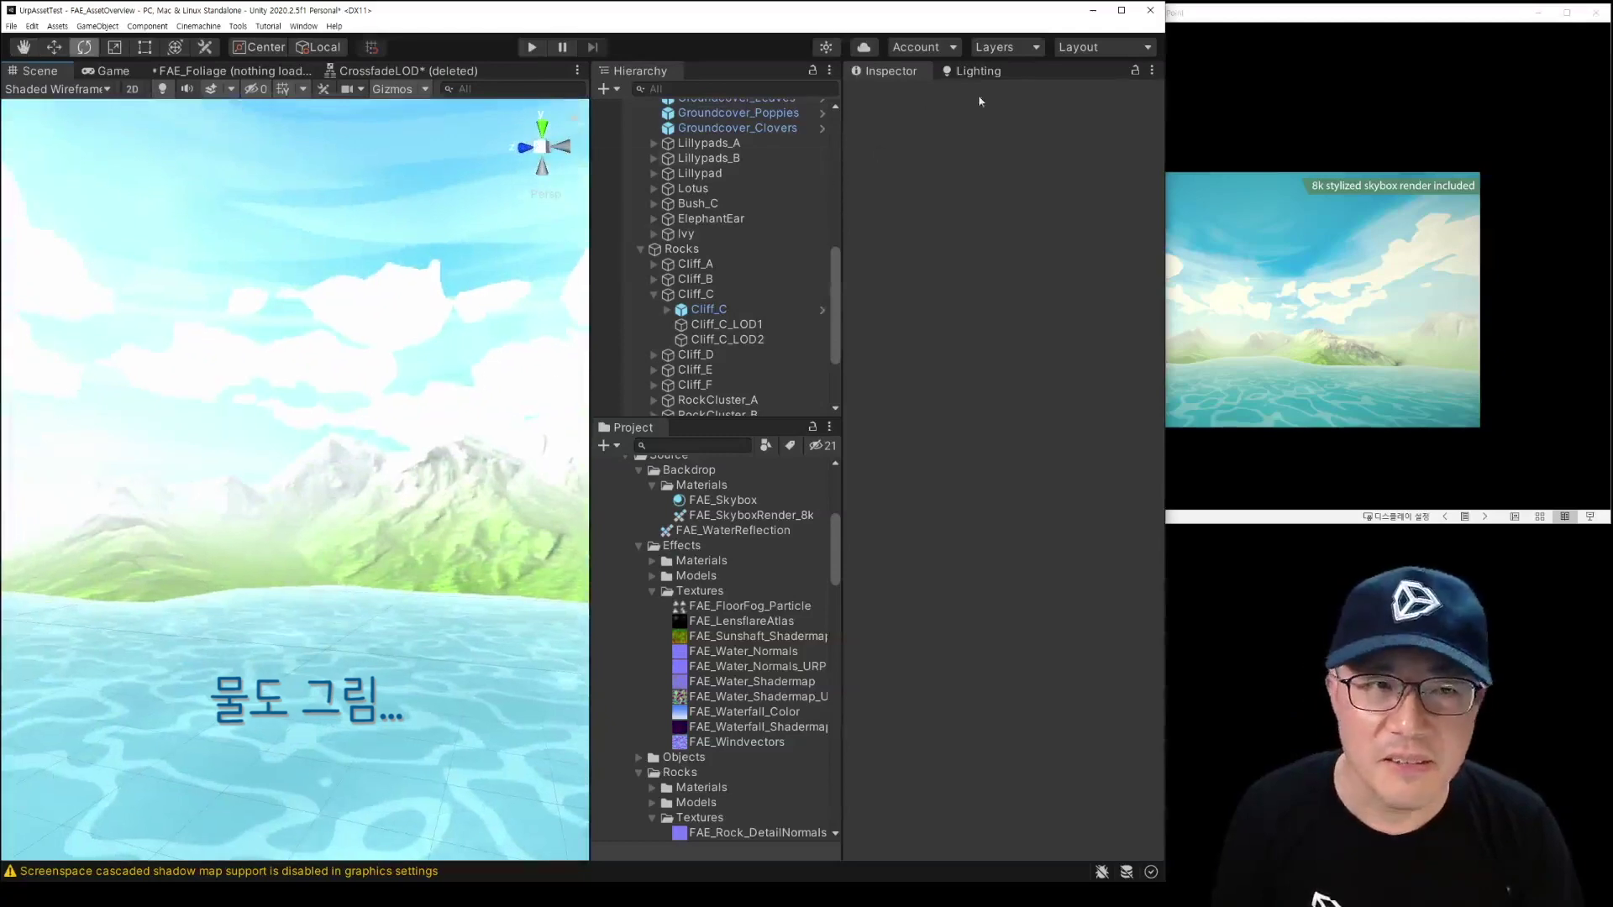
# Step: Open Lighting > Environment and rotate the enlarged FAE_Skybox material preview
pyautogui.click(972, 72)
pyautogui.click(976, 100)
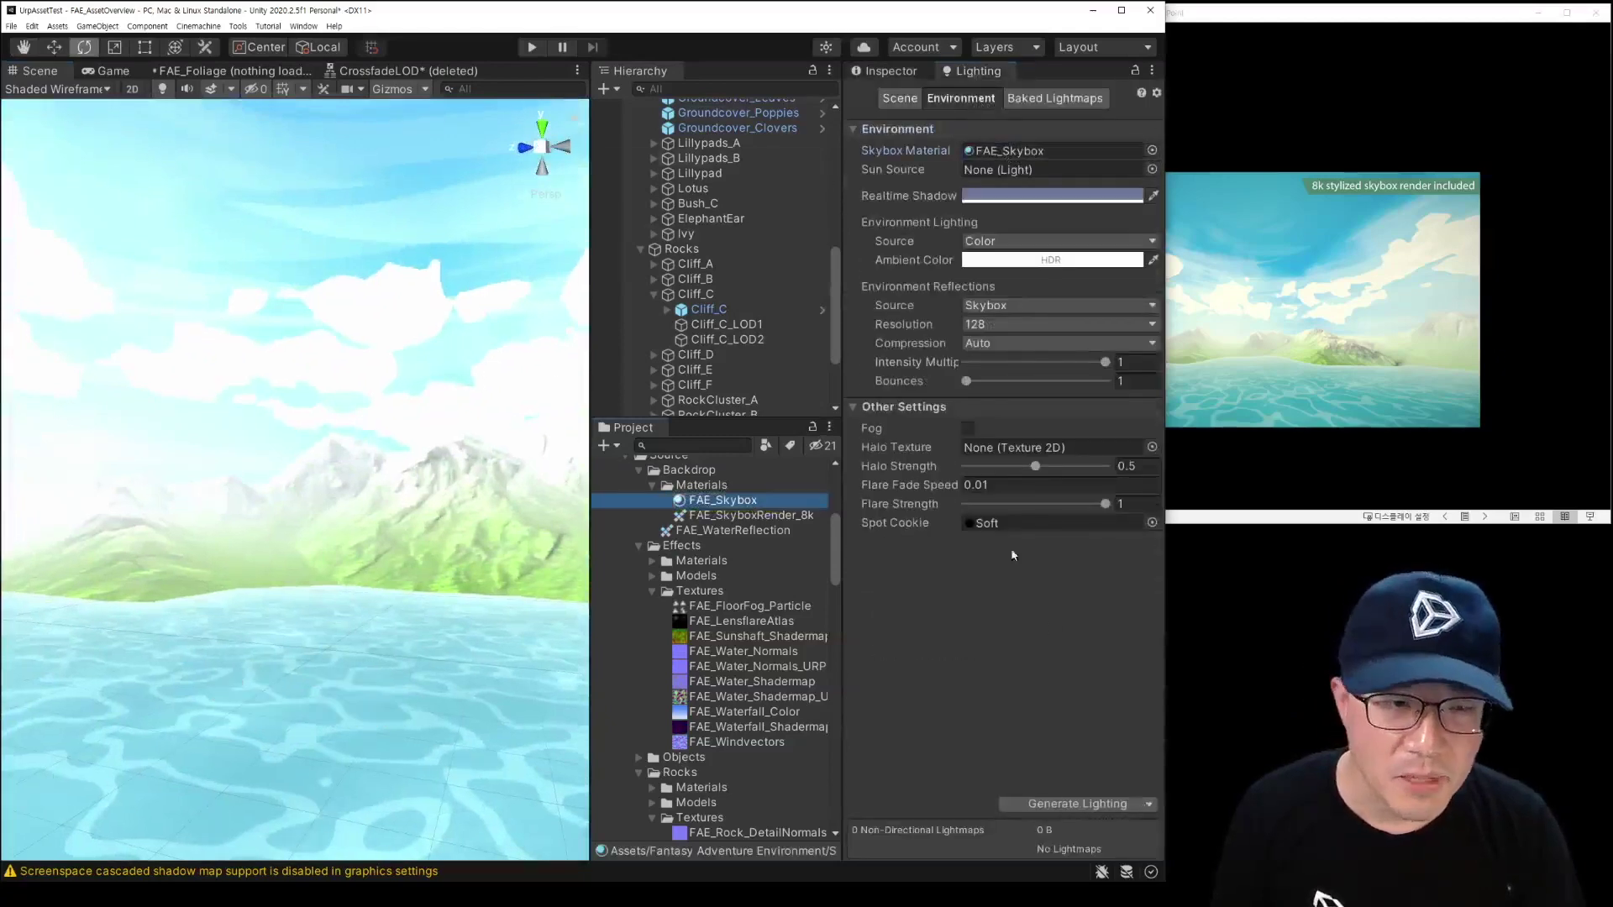
pyautogui.click(902, 72)
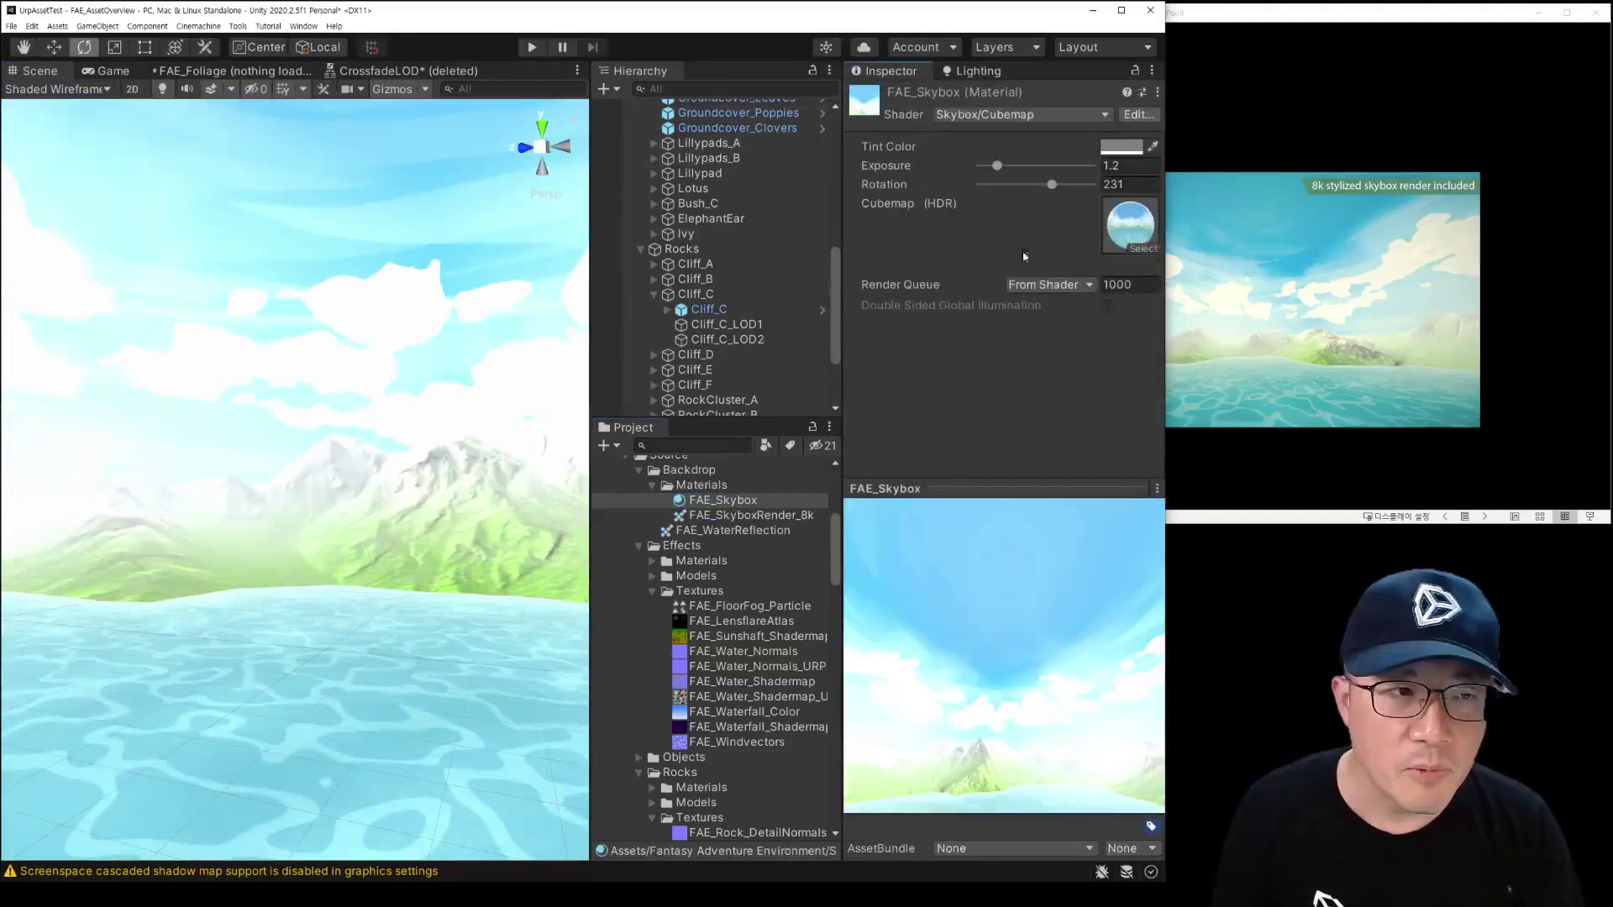
pyautogui.moveTo(1005, 487); pyautogui.dragTo(1011, 322)
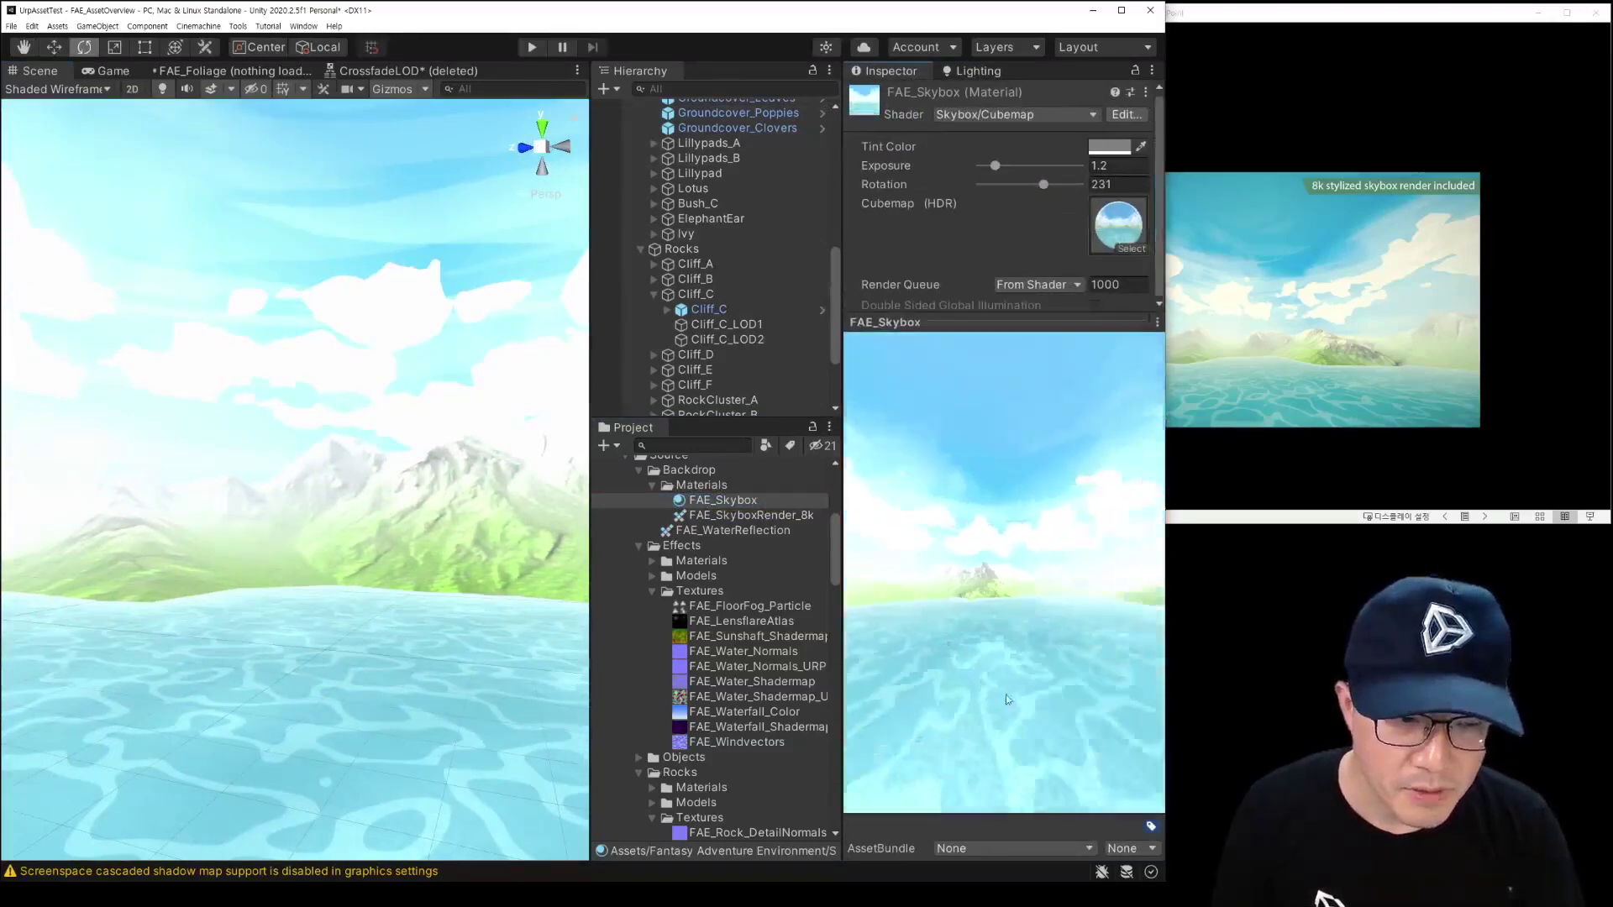
pyautogui.moveTo(1009, 591); pyautogui.dragTo(947, 658)
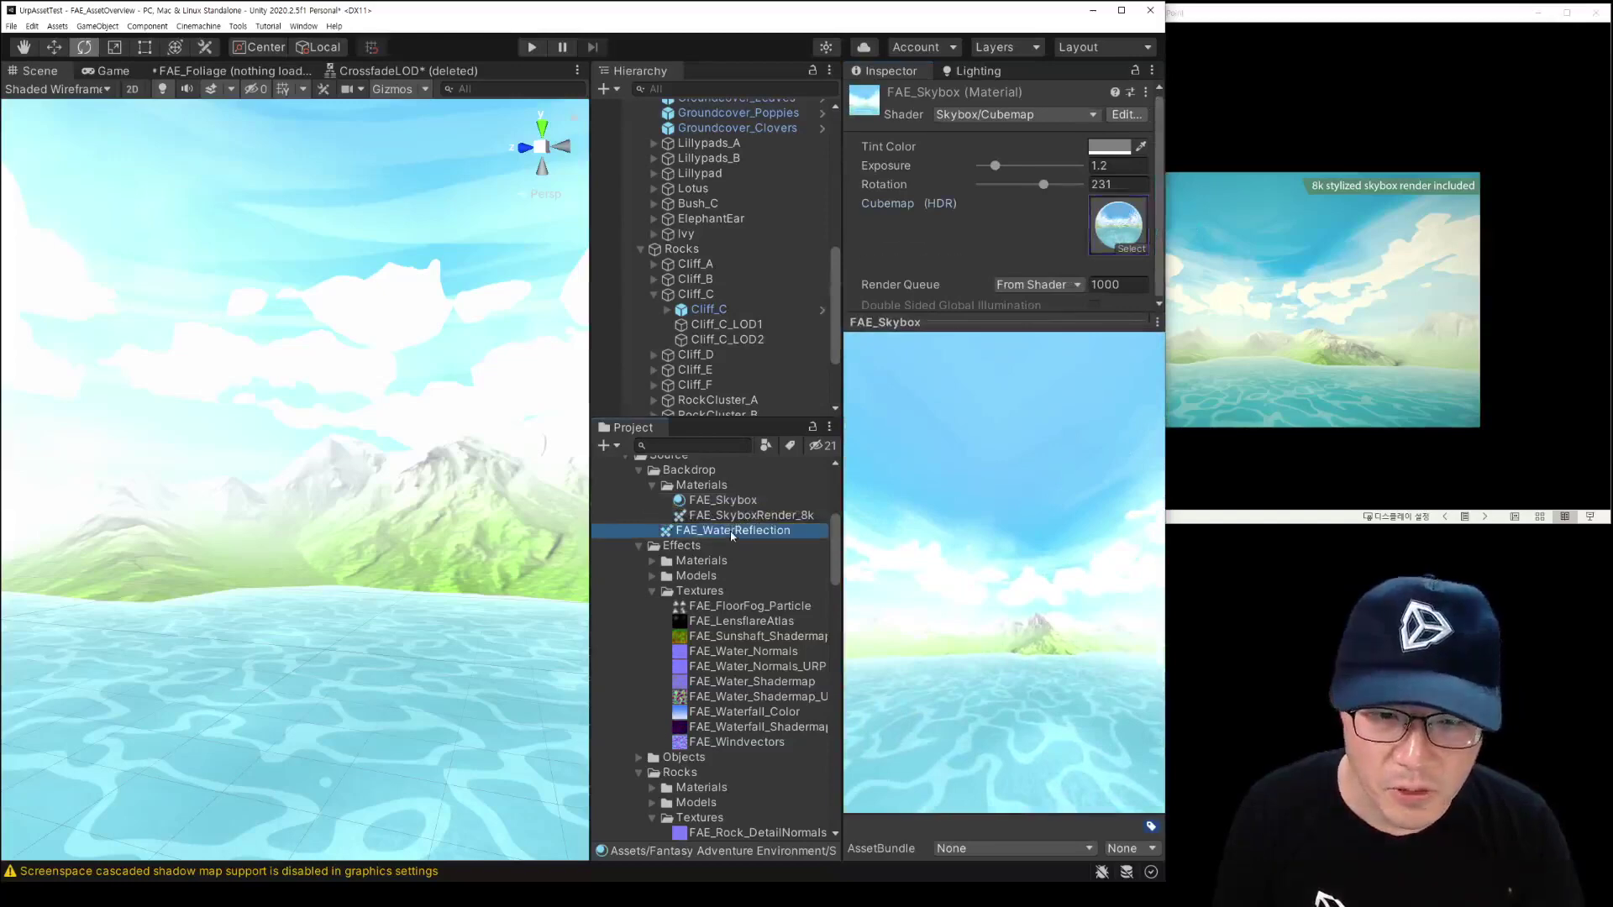
pyautogui.moveTo(1128, 509); pyautogui.dragTo(1000, 589)
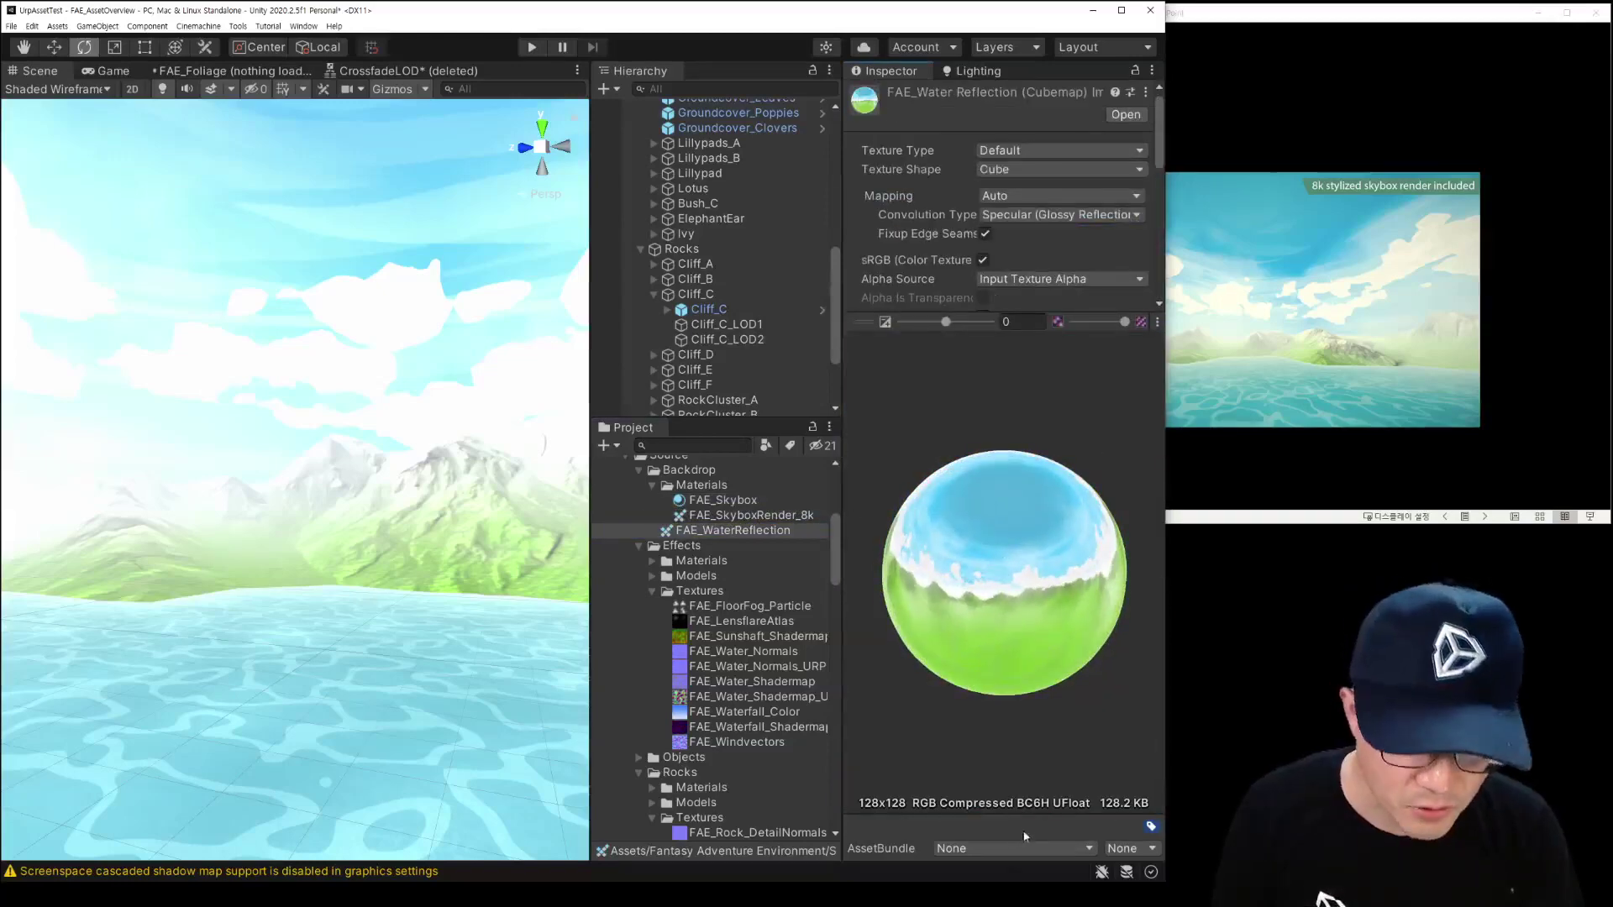
# Step: Inspect the FAE_SkyboxRender_8k cubemap's preview and import settings
pyautogui.click(758, 516)
pyautogui.moveTo(1014, 563); pyautogui.dragTo(1087, 516)
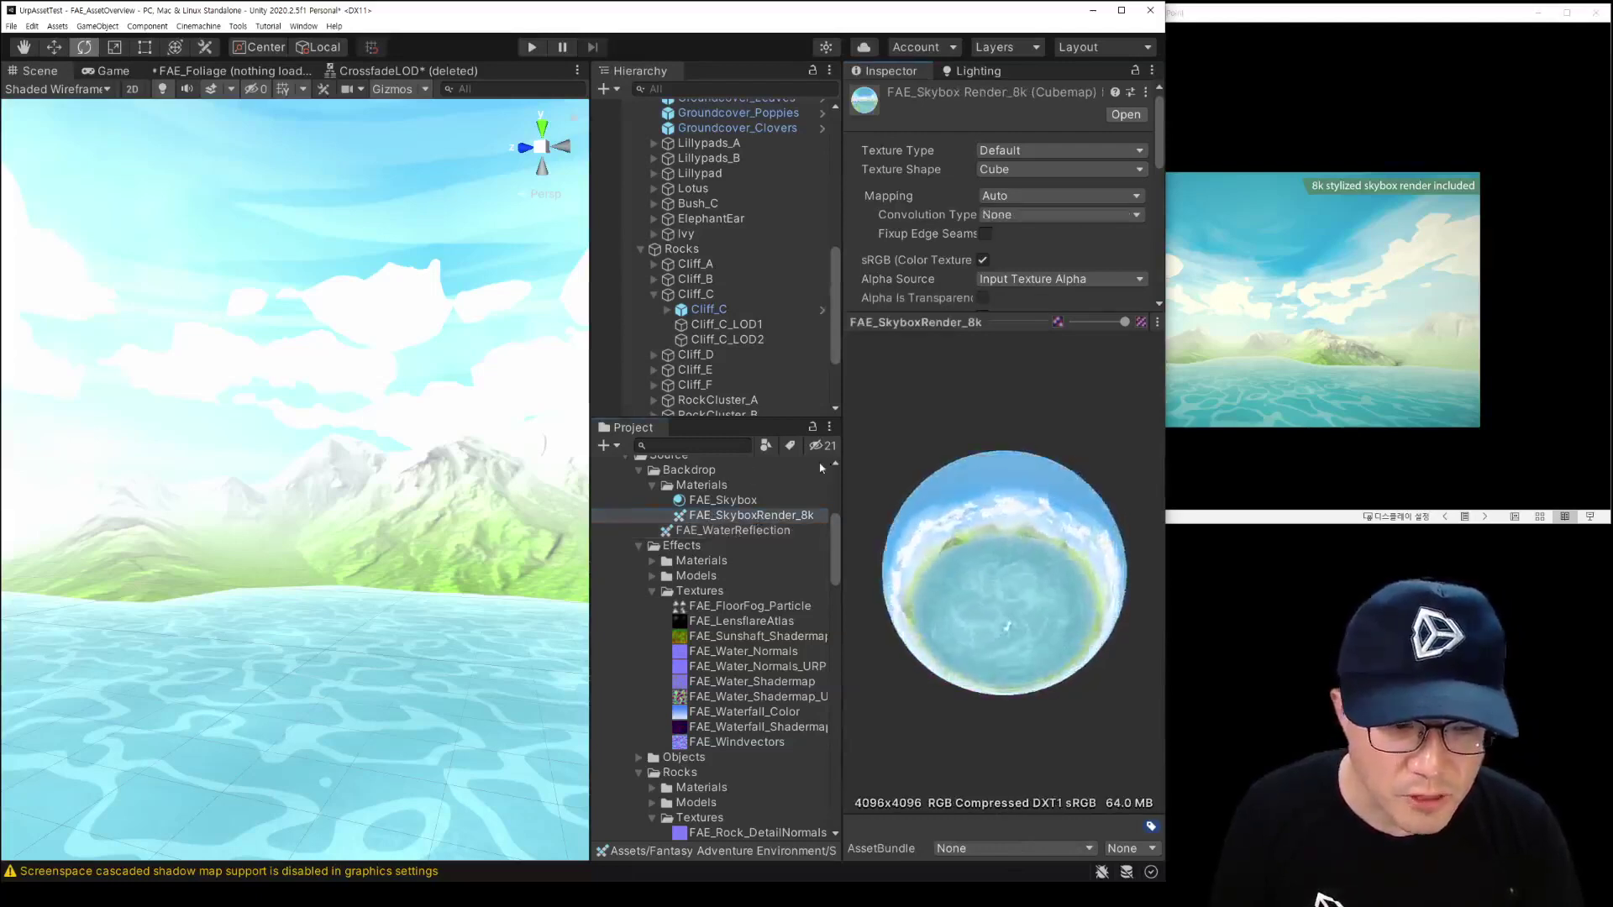
pyautogui.moveTo(1086, 516); pyautogui.dragTo(1008, 554)
pyautogui.moveTo(965, 321); pyautogui.dragTo(965, 485)
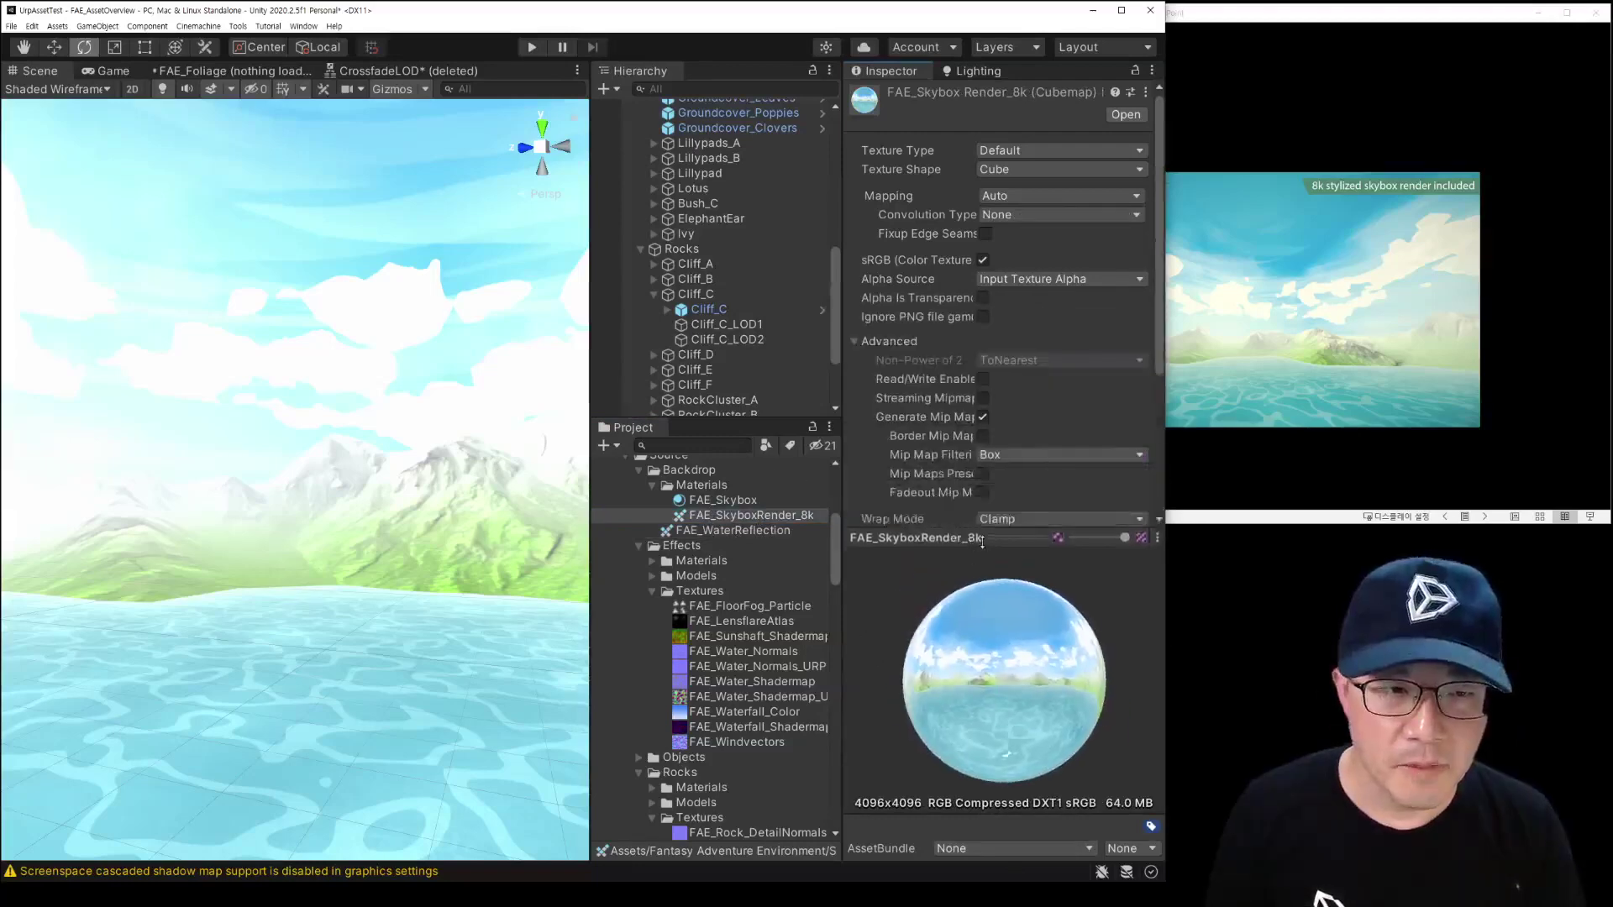
# Step: Look up at the sky and down to the water, then select the FAE_CliffCoverageDemo scene asset
pyautogui.moveTo(403, 504)
pyautogui.mouseDown(button='right')
pyautogui.moveTo(441, 234)
pyautogui.moveTo(712, 301)
pyautogui.mouseUp(button='right')
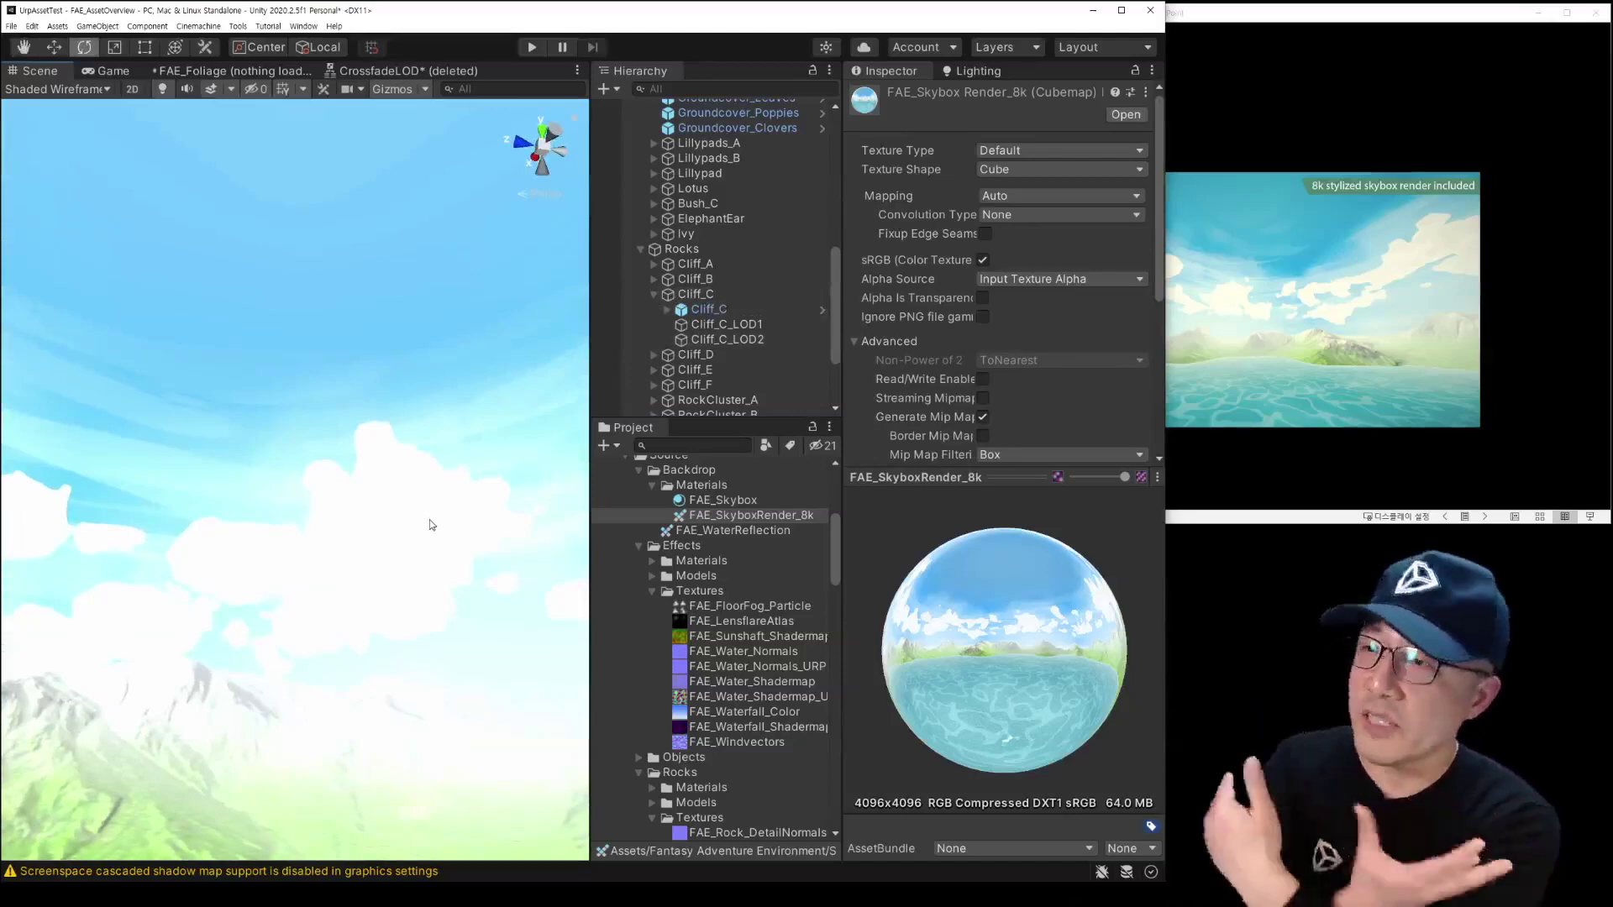
pyautogui.moveTo(430, 524); pyautogui.dragTo(445, 723, button='right')
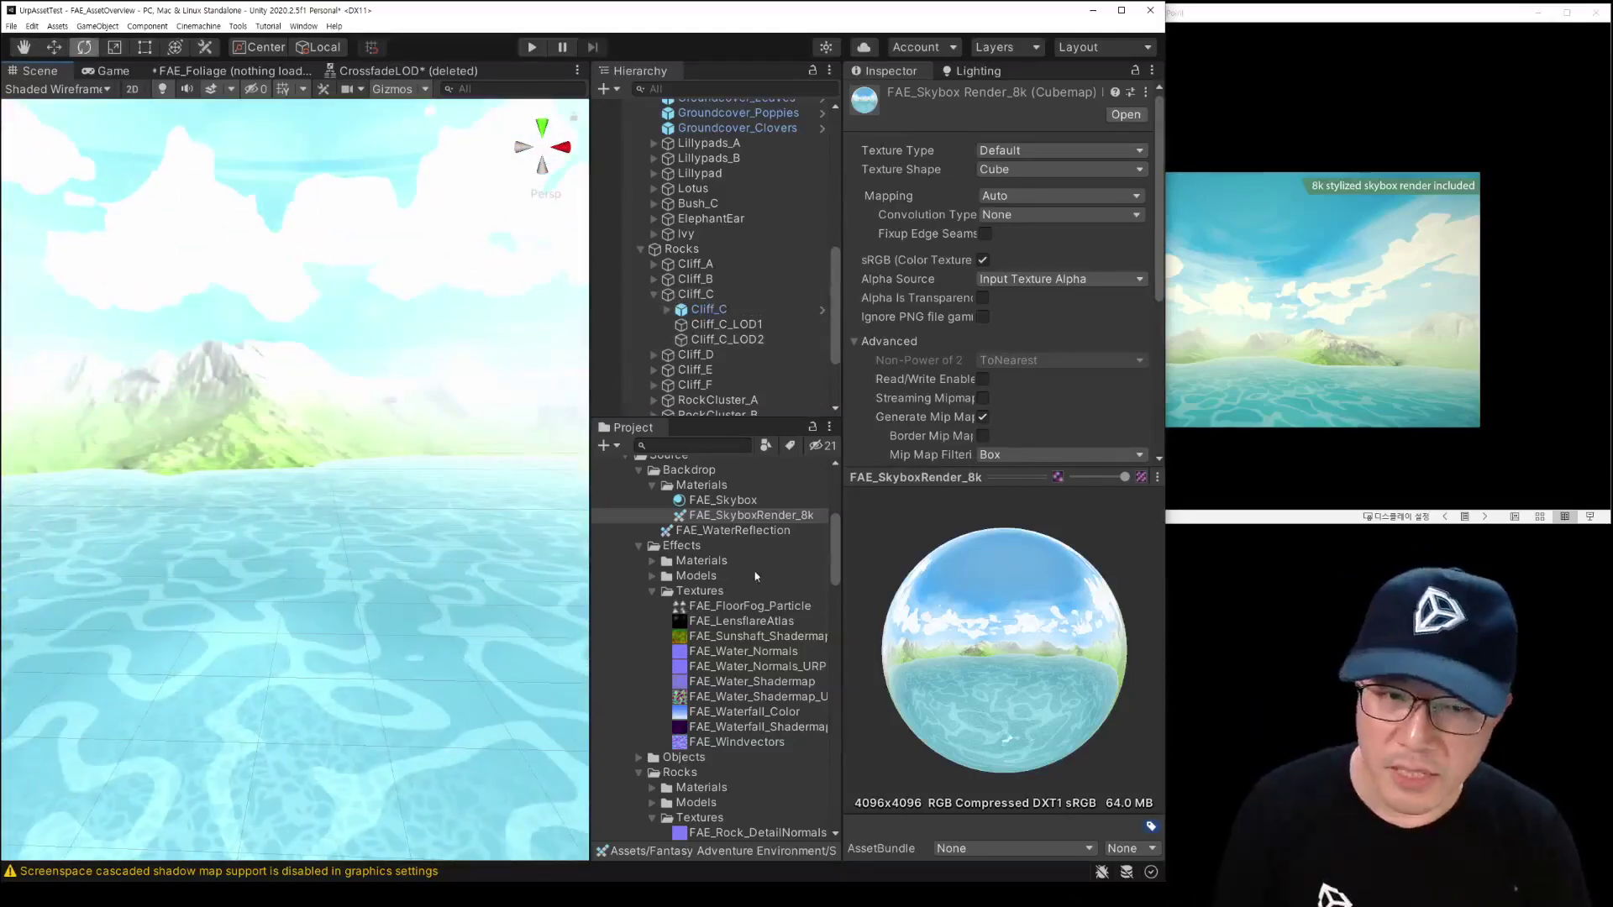
pyautogui.scroll(6, 729, 592)
pyautogui.click(717, 605)
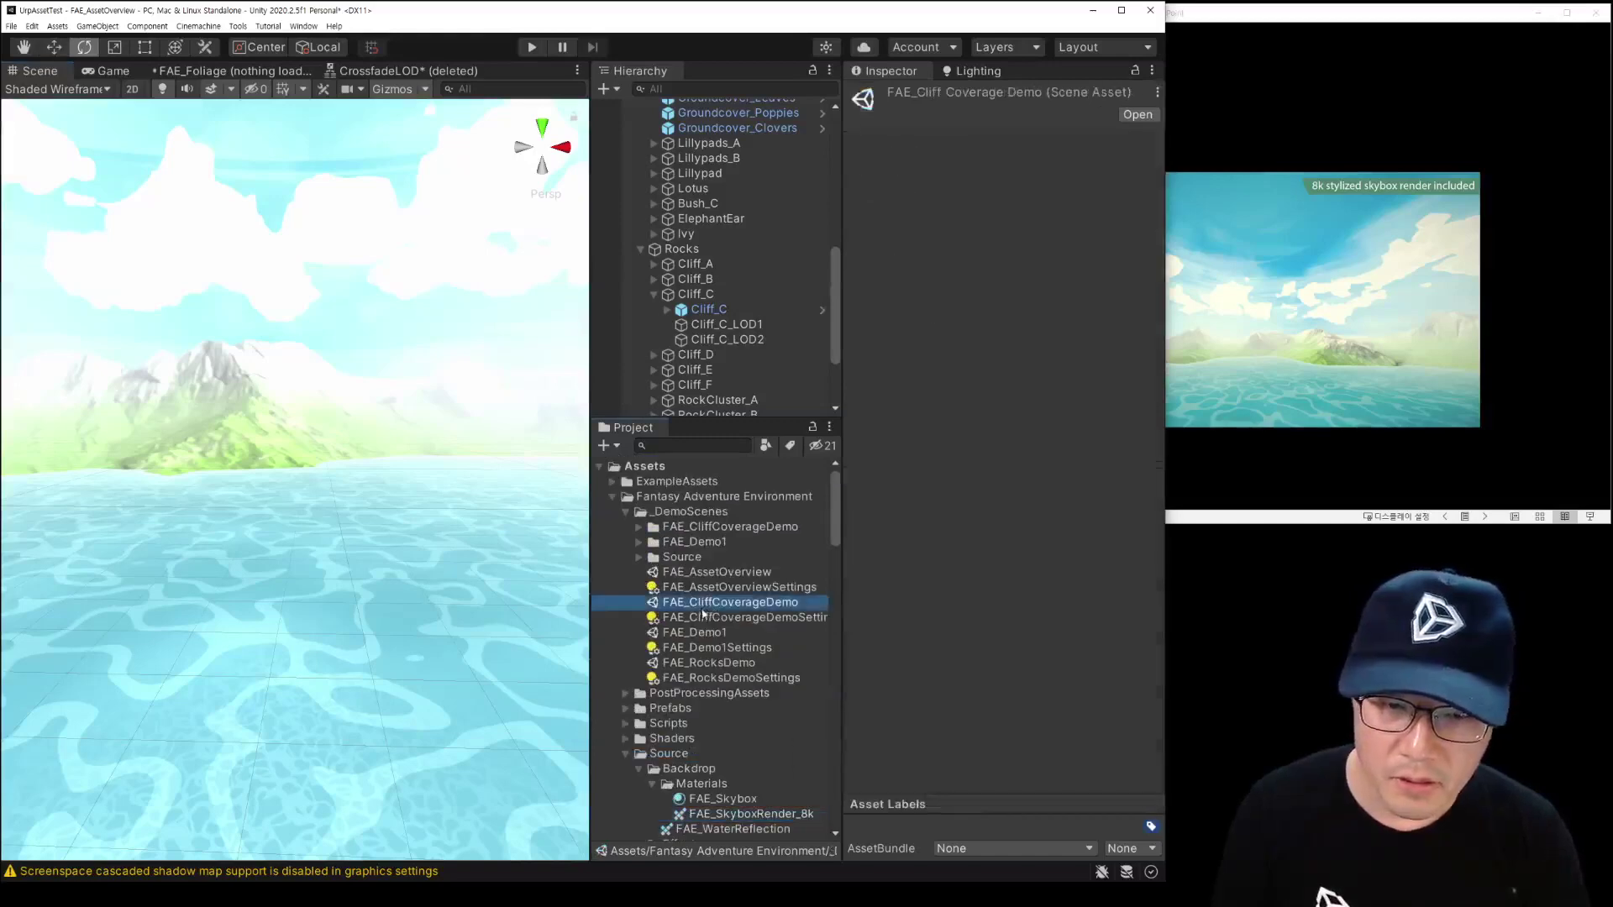
# Step: Load FAE_CliffCoverageDemo with Don't Save and fly over its wireframe terrain and snowy cliffs
pyautogui.doubleClick(732, 607)
pyautogui.click(613, 479)
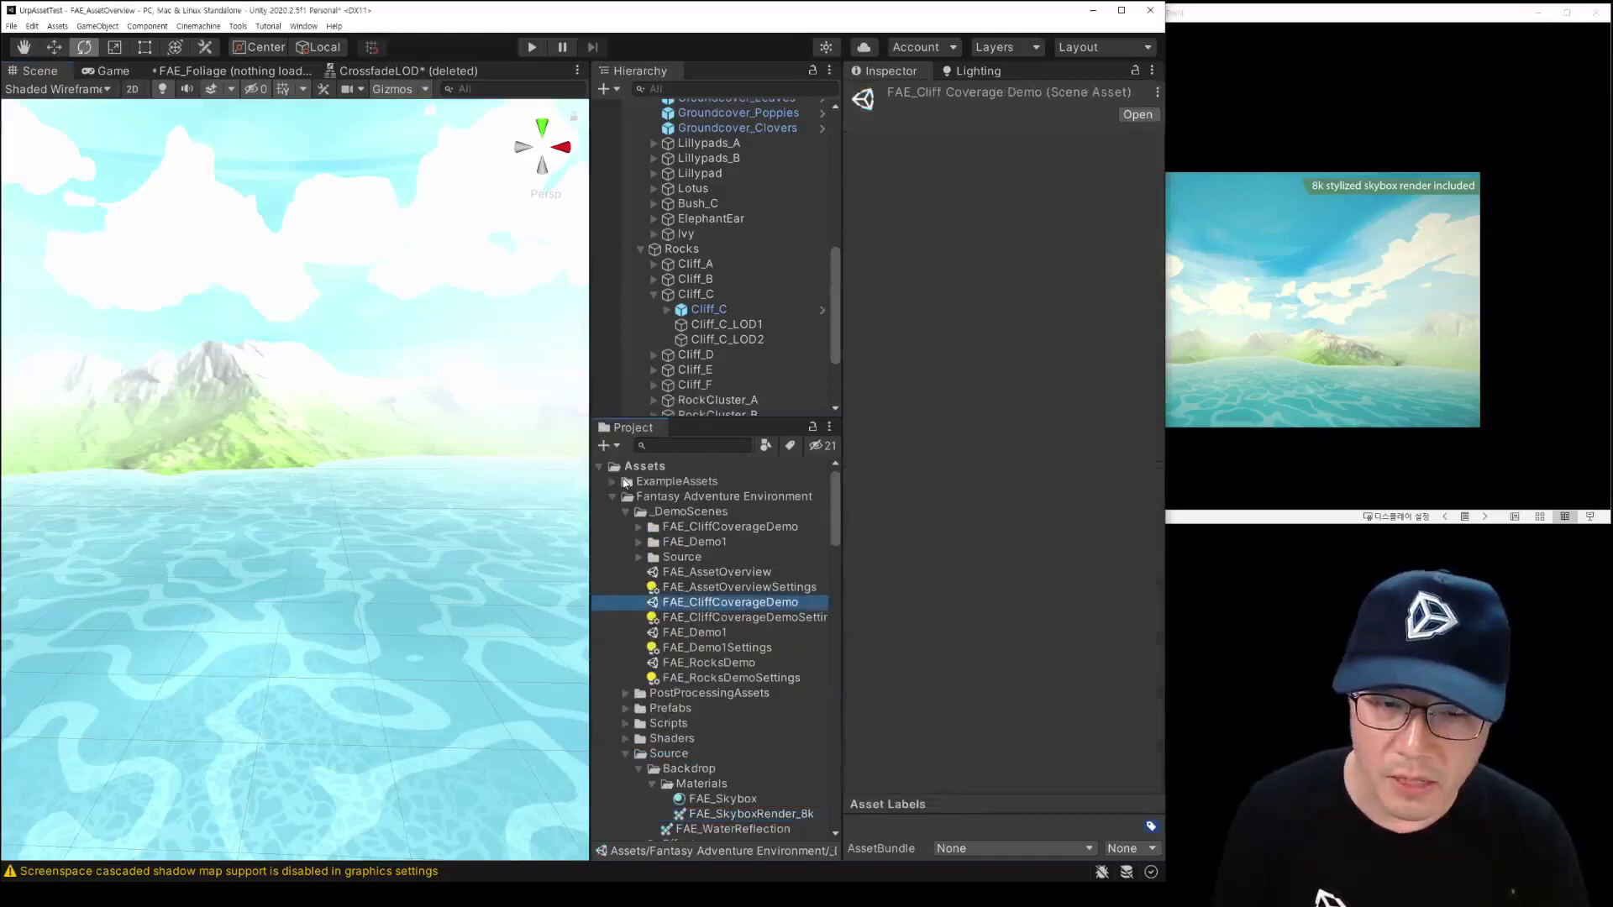
pyautogui.moveTo(362, 412)
pyautogui.mouseDown(button='right')
pyautogui.moveTo(227, 335)
pyautogui.moveTo(538, 332)
pyautogui.moveTo(190, 358)
pyautogui.mouseUp(button='right')
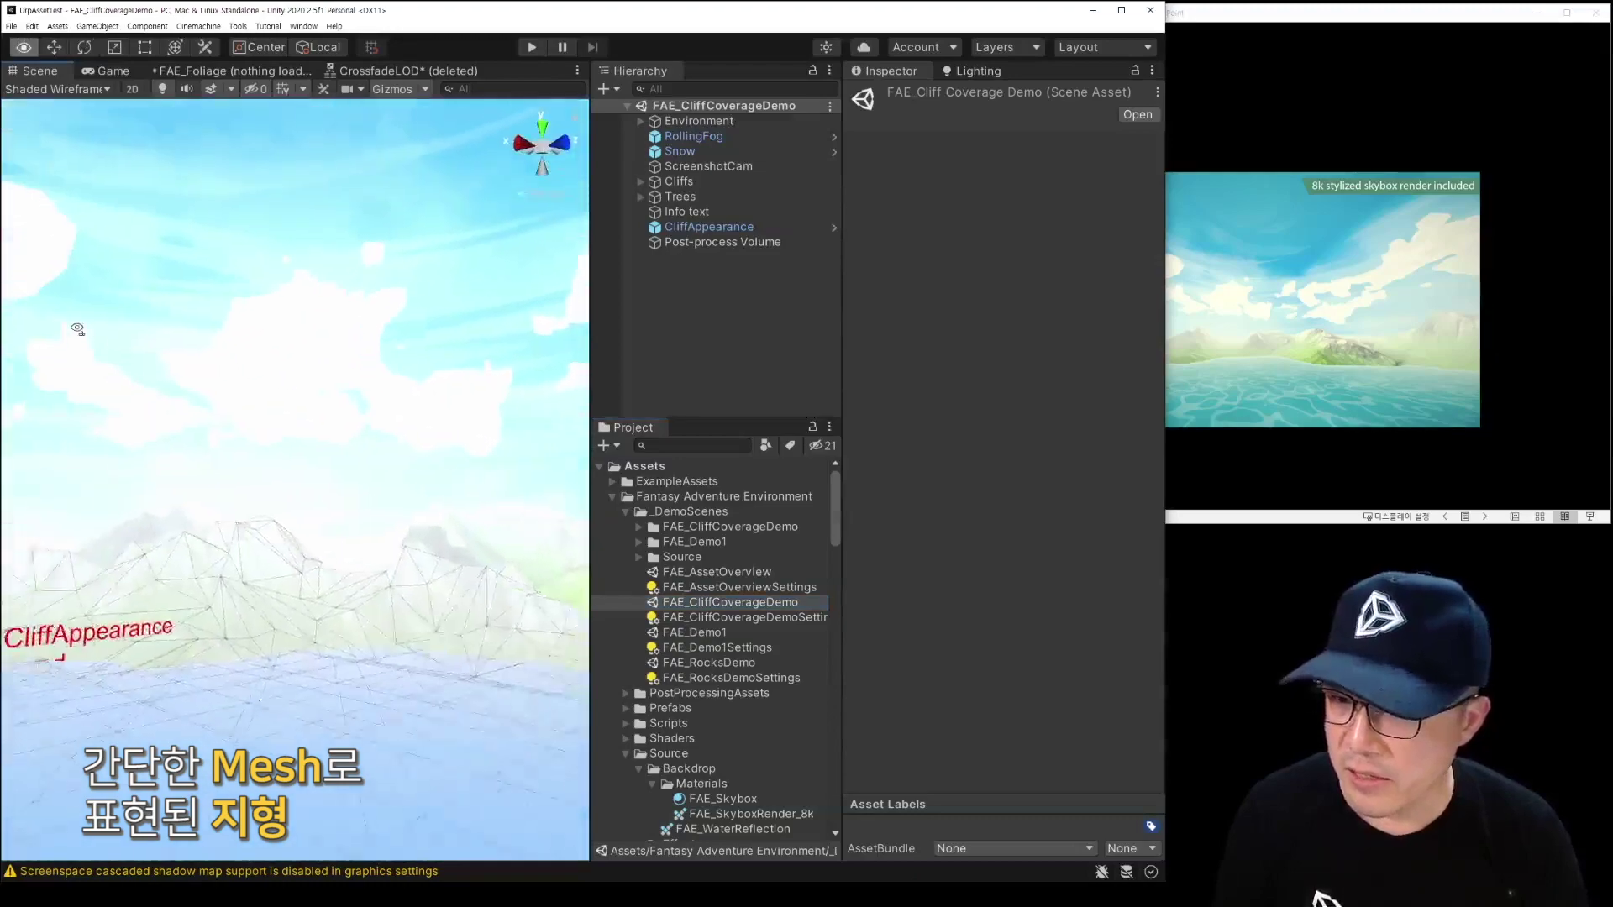
pyautogui.moveTo(191, 358)
pyautogui.mouseDown(button='right')
pyautogui.moveTo(1537, 380)
pyautogui.moveTo(1507, 421)
pyautogui.mouseUp(button='right')
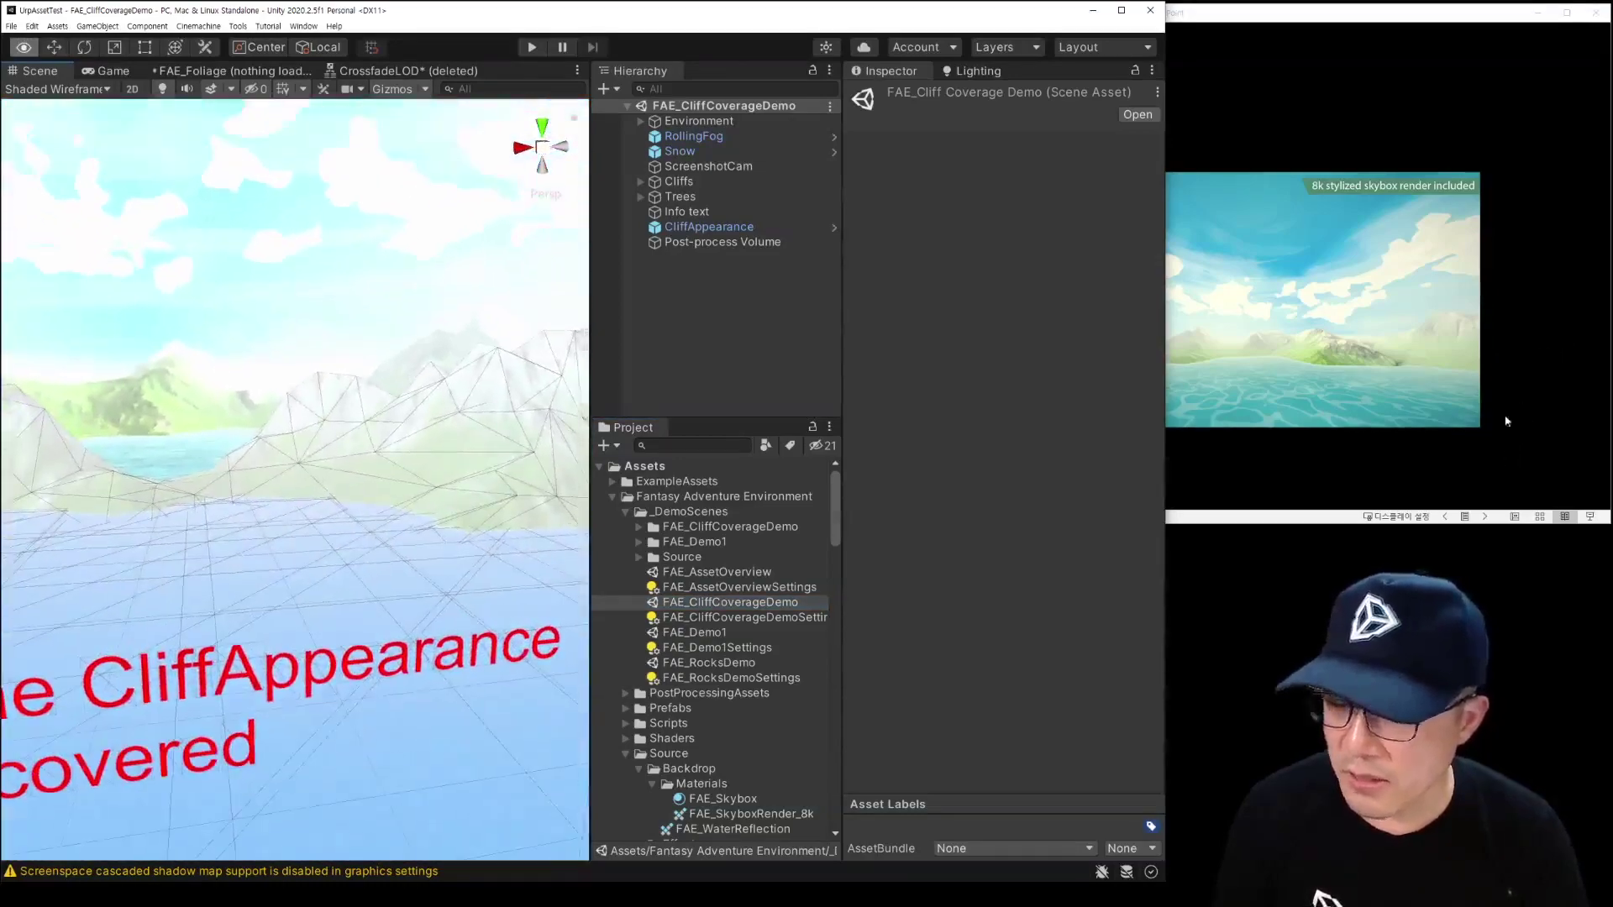
pyautogui.moveTo(287, 409)
pyautogui.mouseDown(button='right')
pyautogui.moveTo(228, 392)
pyautogui.moveTo(461, 474)
pyautogui.moveTo(349, 437)
pyautogui.mouseUp(button='right')
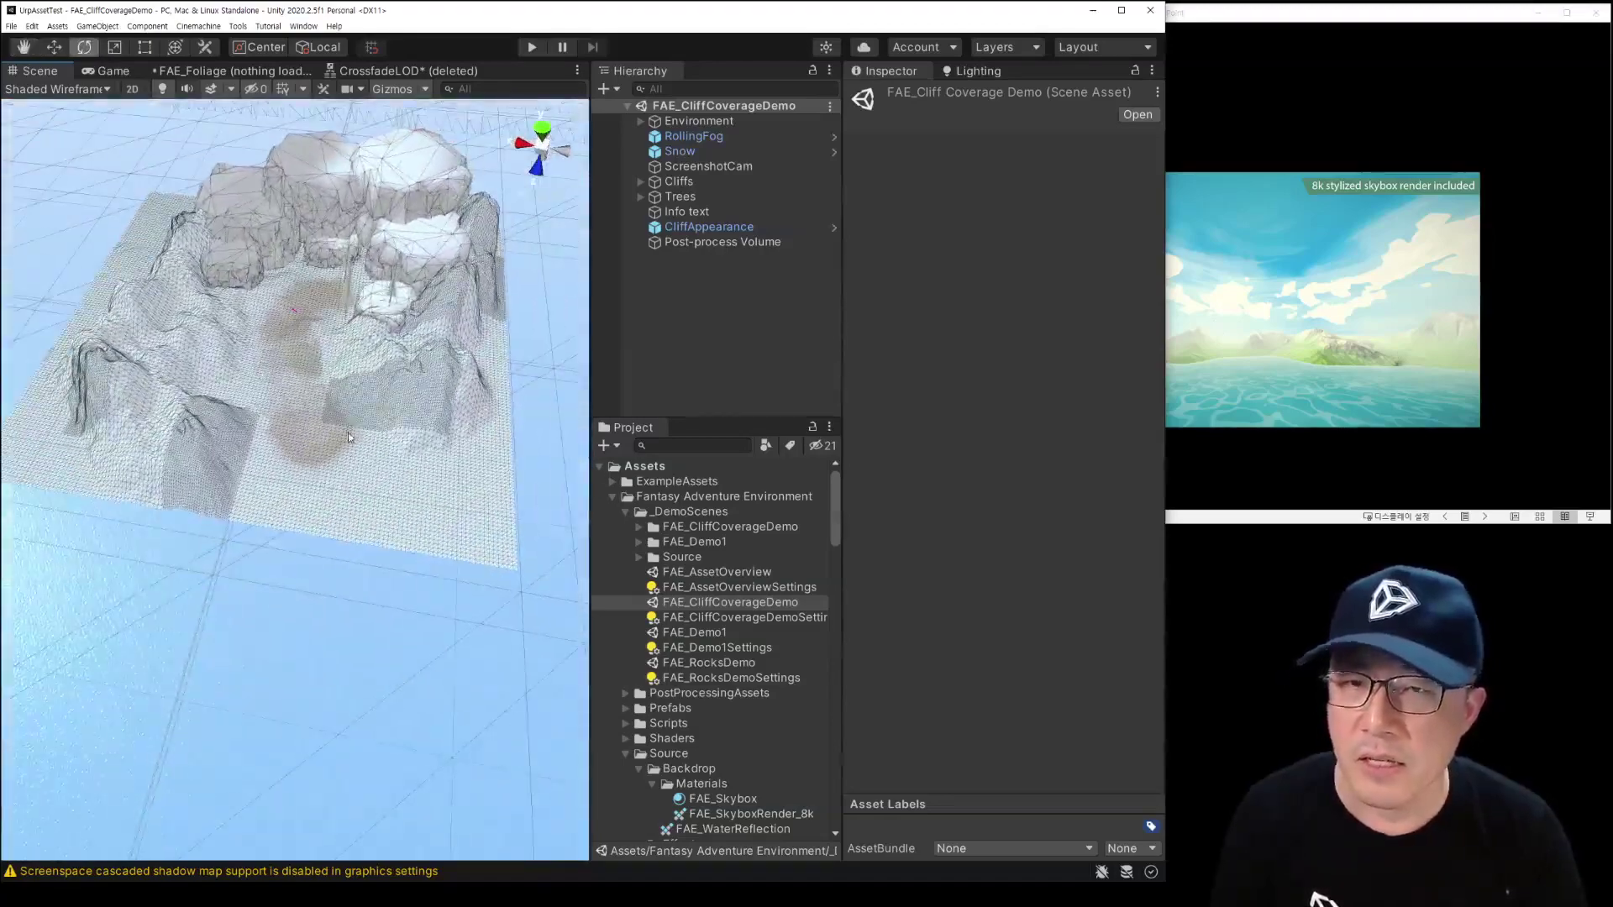
pyautogui.moveTo(349, 437); pyautogui.dragTo(351, 373, button='right')
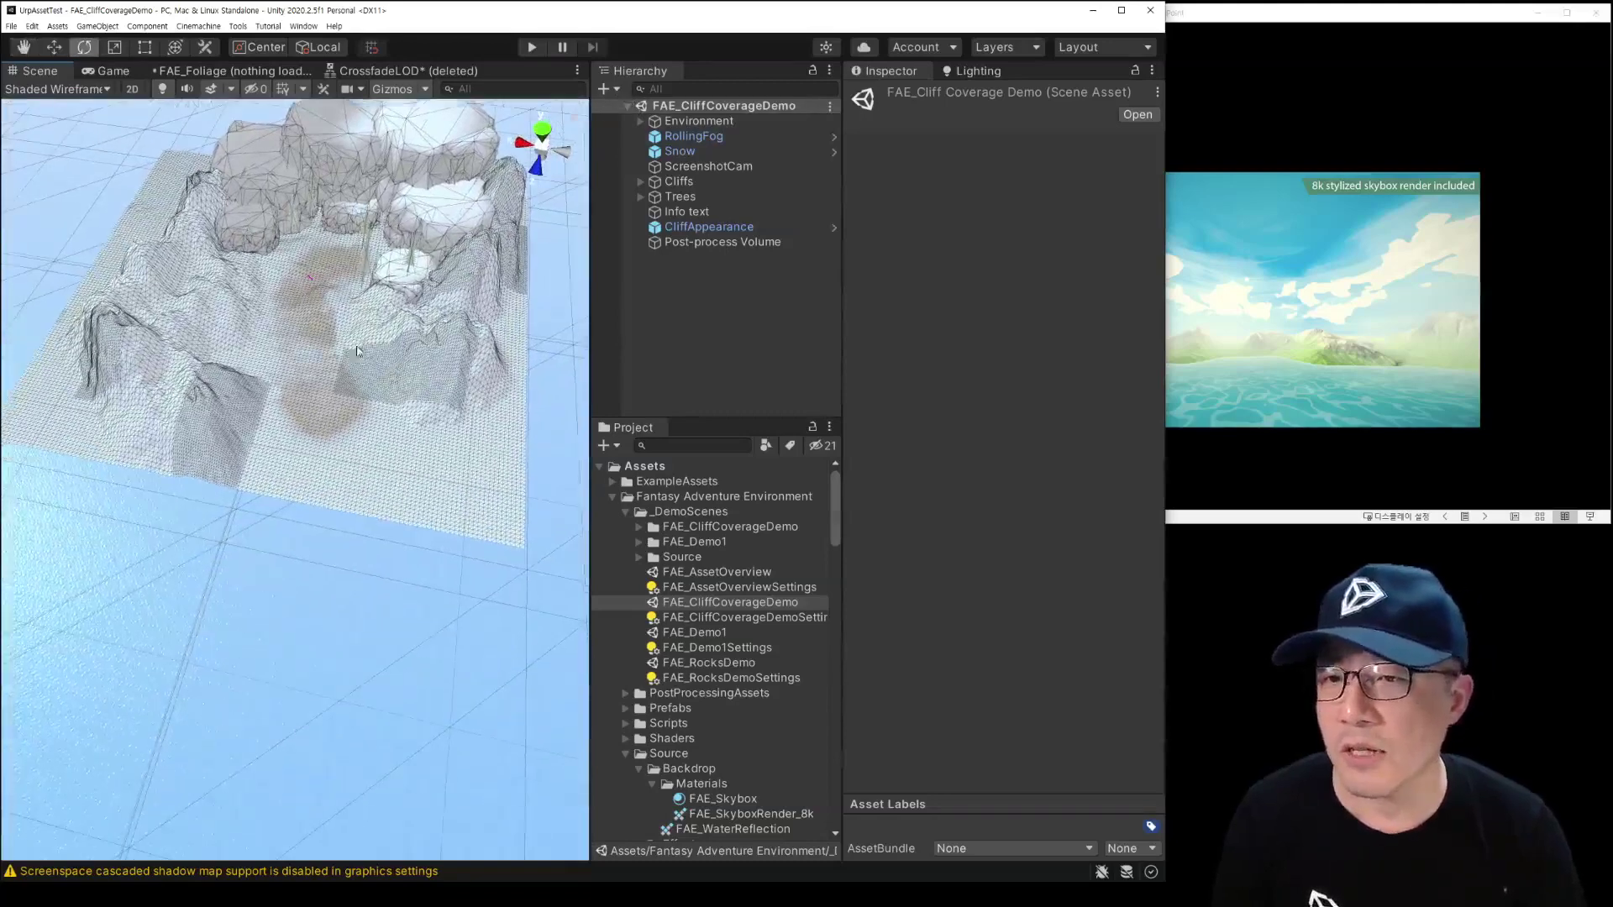
# Step: Set the Scene view draw mode to Shaded and select the terrain
pyautogui.click(66, 90)
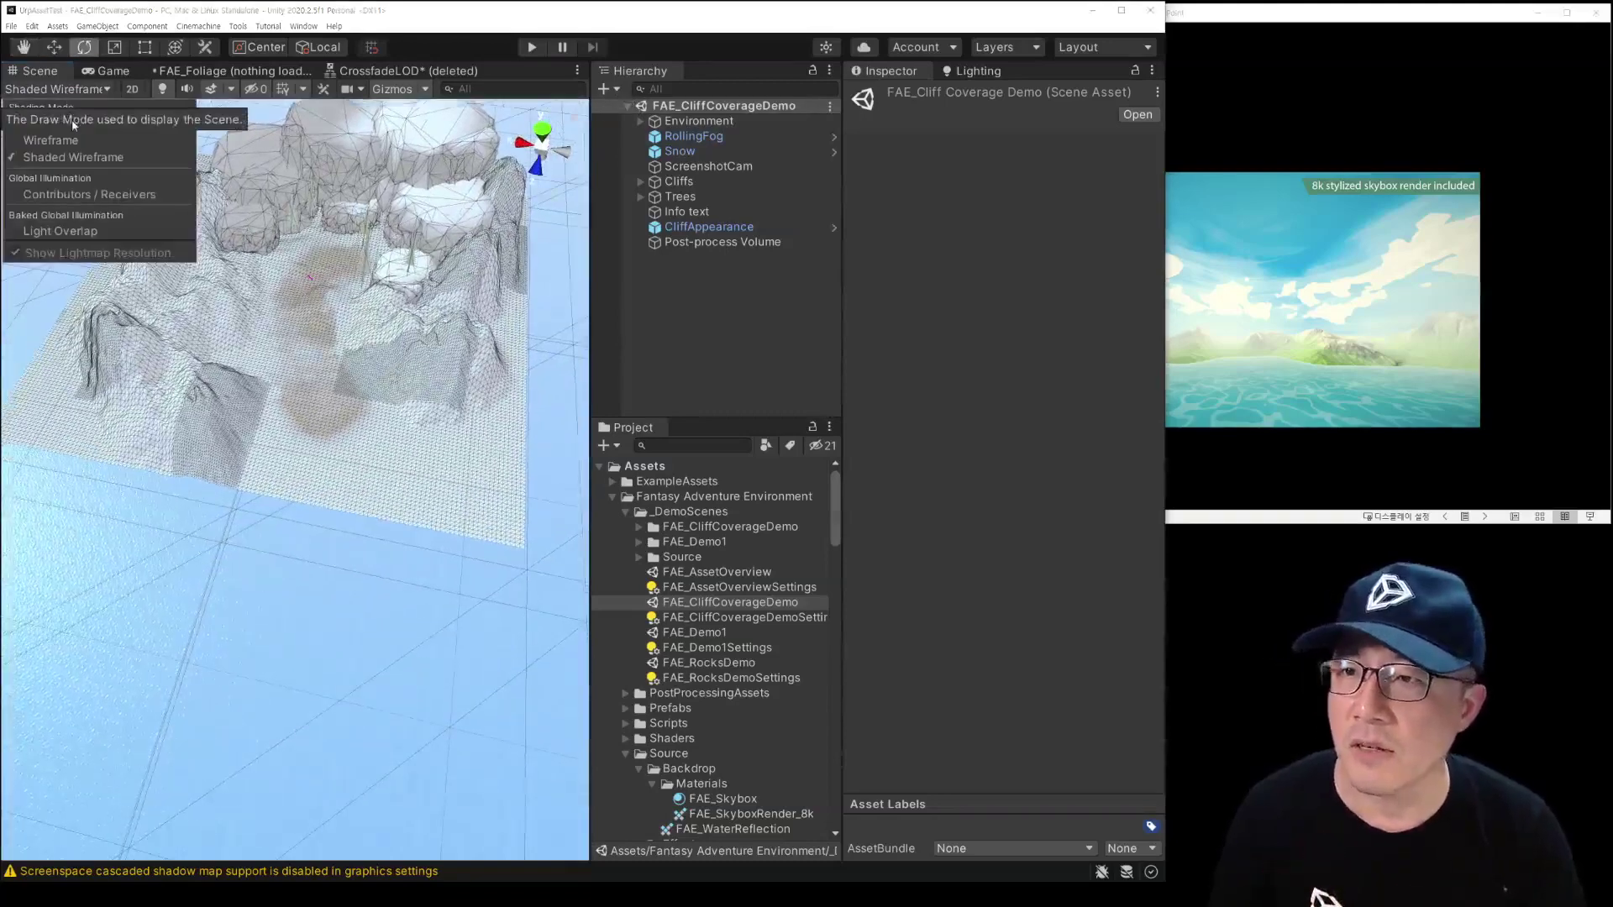
pyautogui.click(74, 124)
pyautogui.click(330, 551)
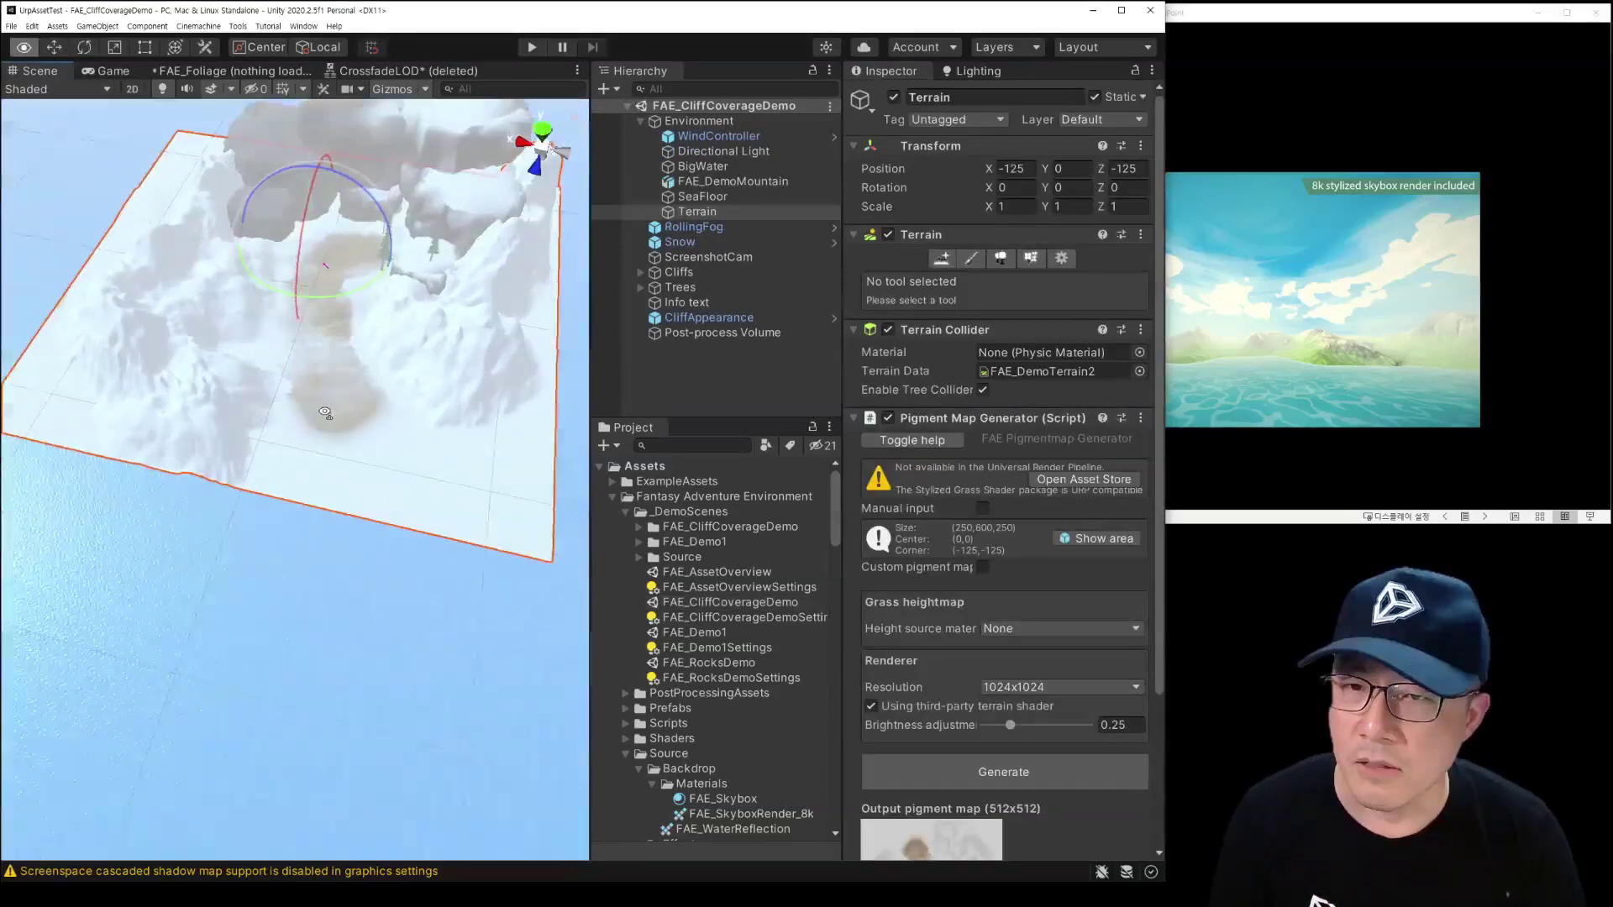
# Step: Select the SeaFloor object and start play mode
pyautogui.moveTo(330, 548); pyautogui.dragTo(363, 133, button='right')
pyautogui.click(363, 132)
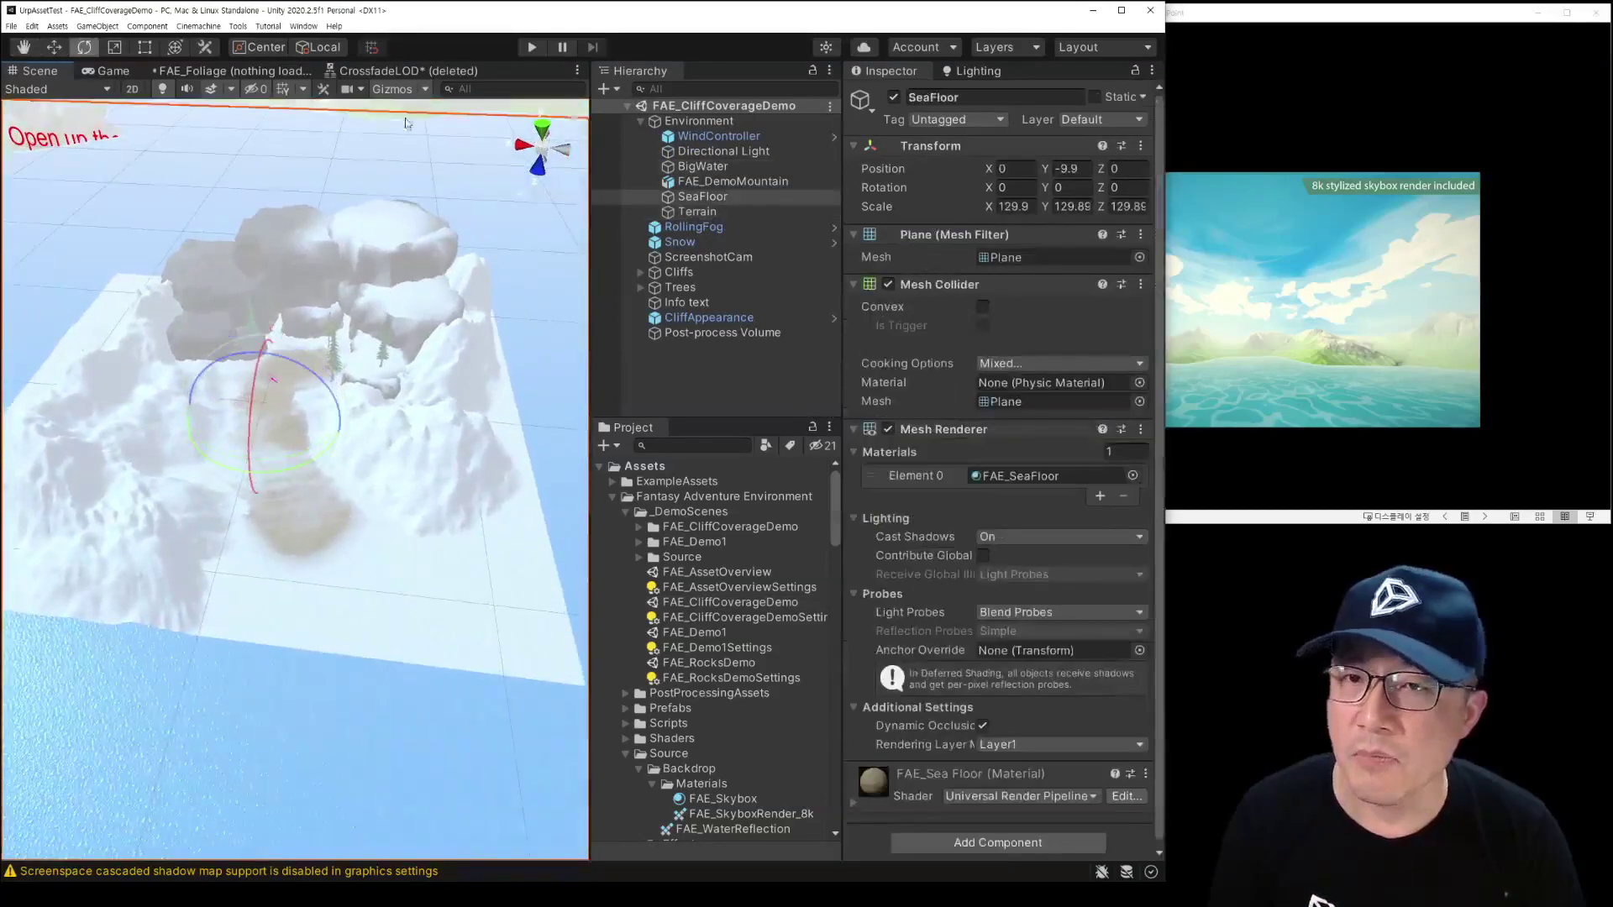
pyautogui.click(522, 54)
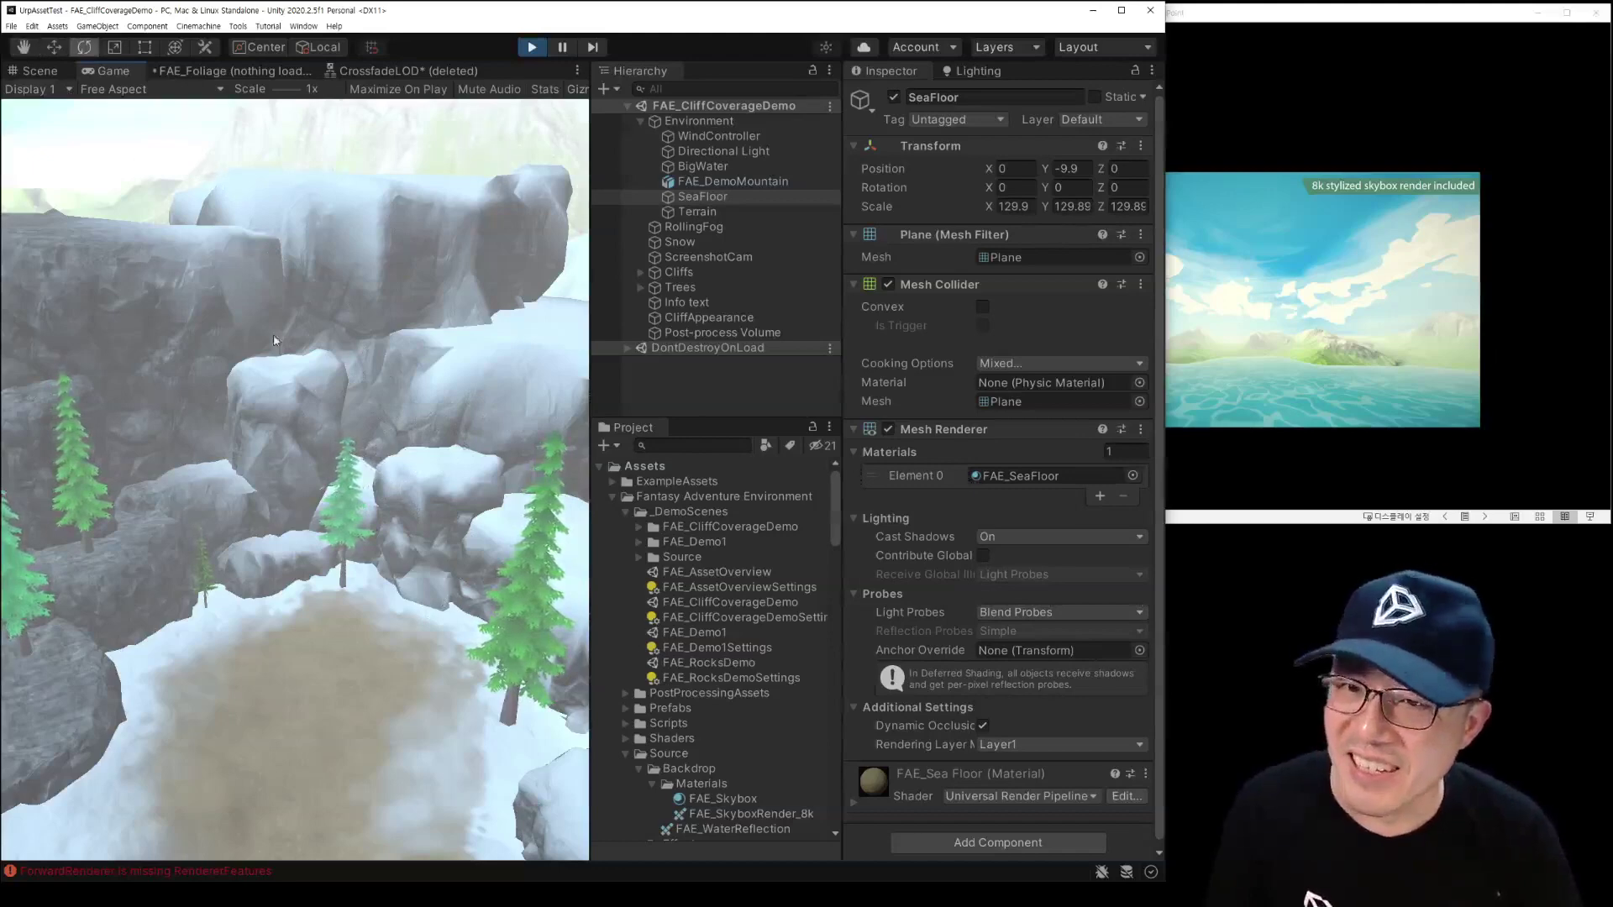
# Step: Back in the Scene view, orbit toward the snowy mountains and select the Cliff_A_LOD2 rock
pyautogui.click(39, 71)
pyautogui.moveTo(252, 336)
pyautogui.keyDown('alt'); pyautogui.mouseDown()
pyautogui.moveTo(298, 324)
pyautogui.moveTo(318, 146)
pyautogui.moveTo(309, 431)
pyautogui.moveTo(449, 449)
pyautogui.mouseUp(); pyautogui.keyUp('alt')
pyautogui.click(299, 324)
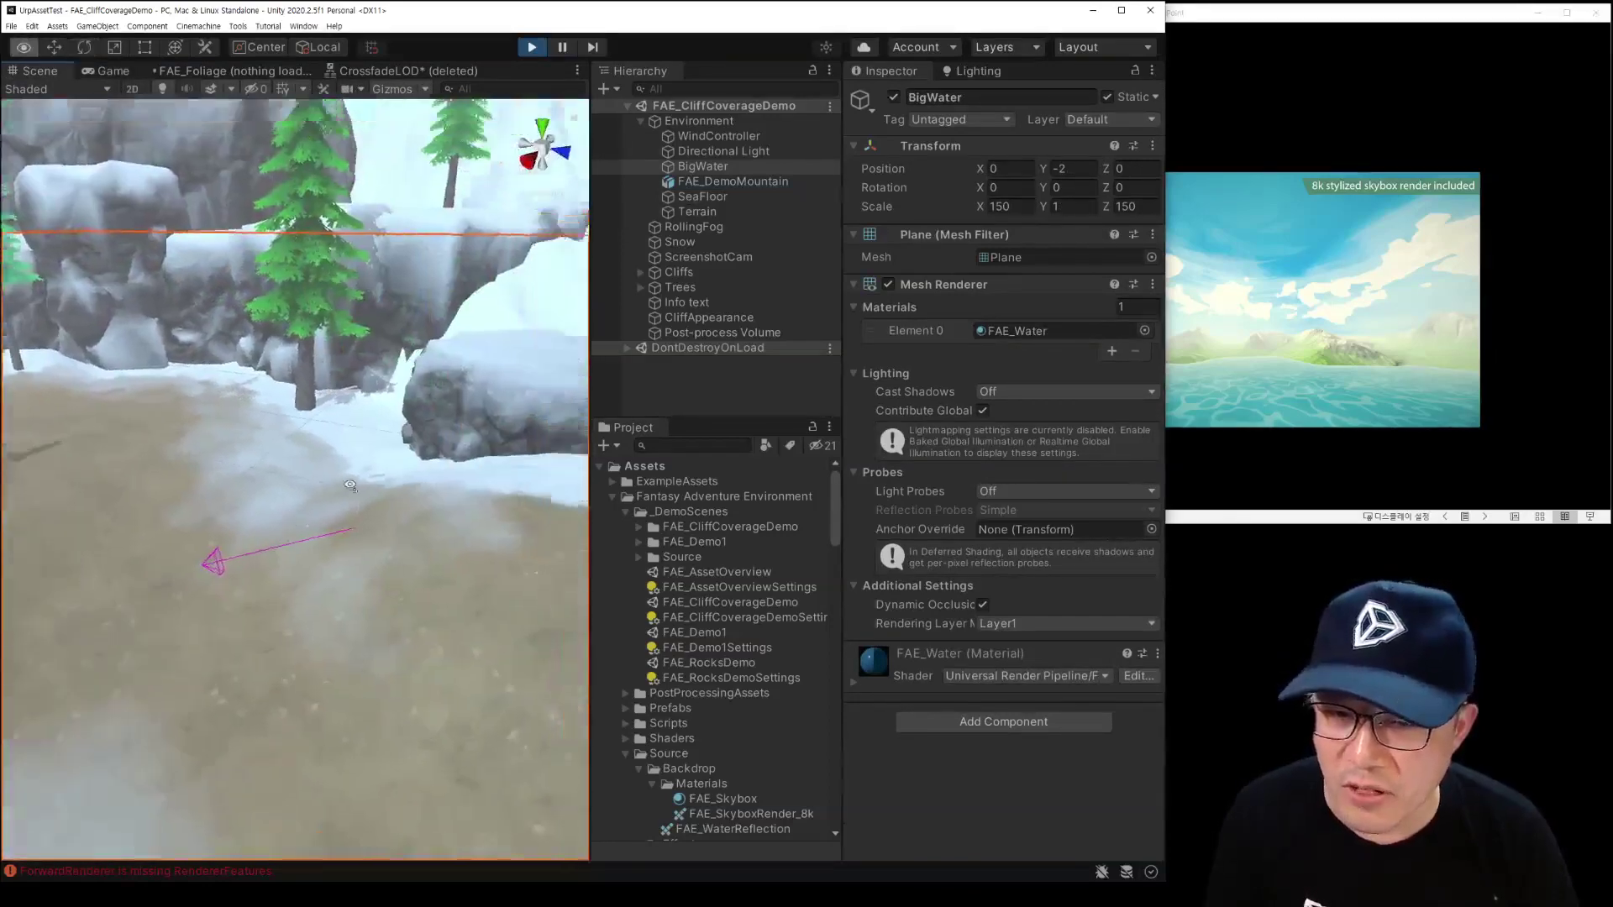
pyautogui.click(422, 337)
pyautogui.moveTo(450, 449)
pyautogui.keyDown('alt'); pyautogui.mouseDown()
pyautogui.moveTo(422, 337)
pyautogui.moveTo(299, 462)
pyautogui.moveTo(344, 460)
pyautogui.mouseUp(); pyautogui.keyUp('alt')
pyautogui.click(367, 474)
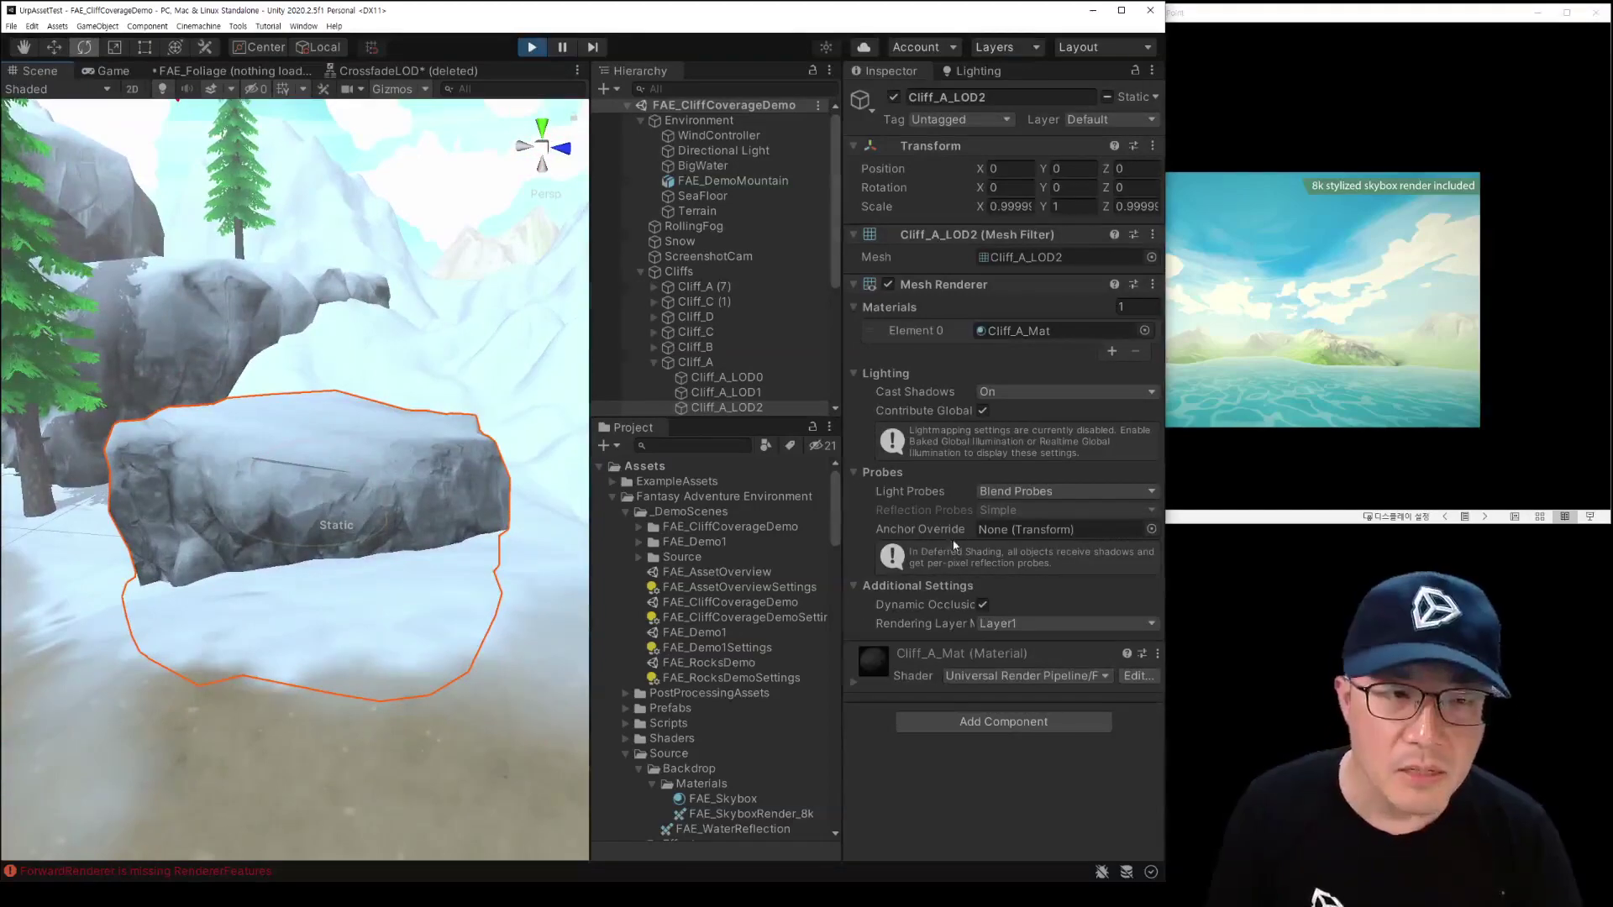
# Step: Expand the Cliff_A_Mat material settings, orbit around the rock, and stop play mode
pyautogui.click(992, 653)
pyautogui.scroll(-10, 1093, 622)
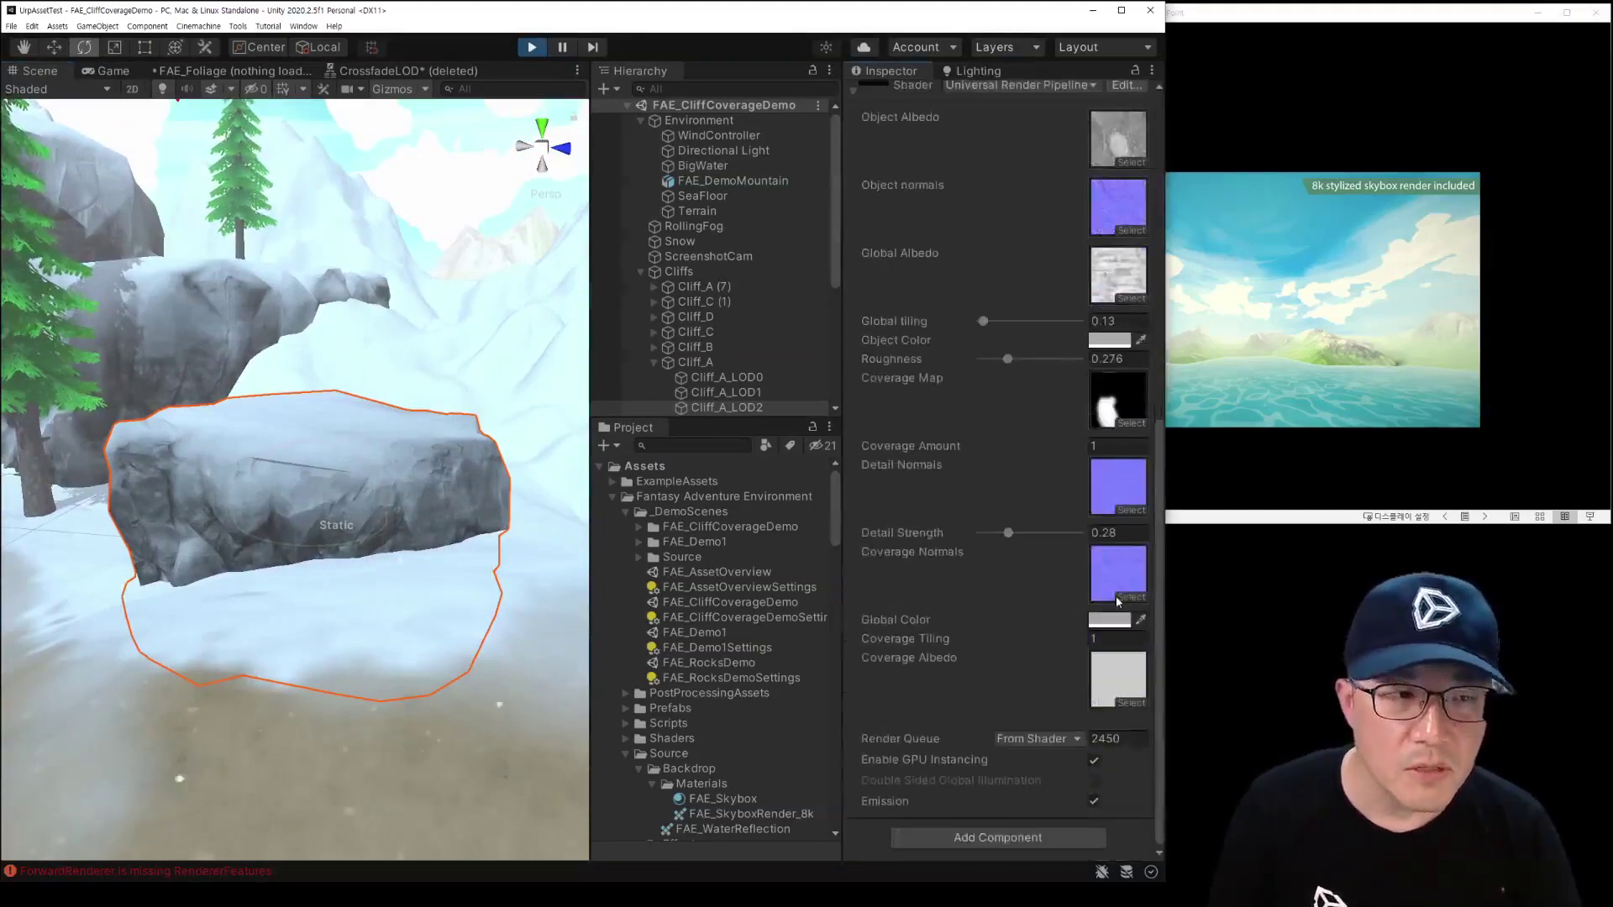
pyautogui.scroll(5, 1092, 589)
pyautogui.scroll(-3, 966, 563)
pyautogui.scroll(-3, 882, 546)
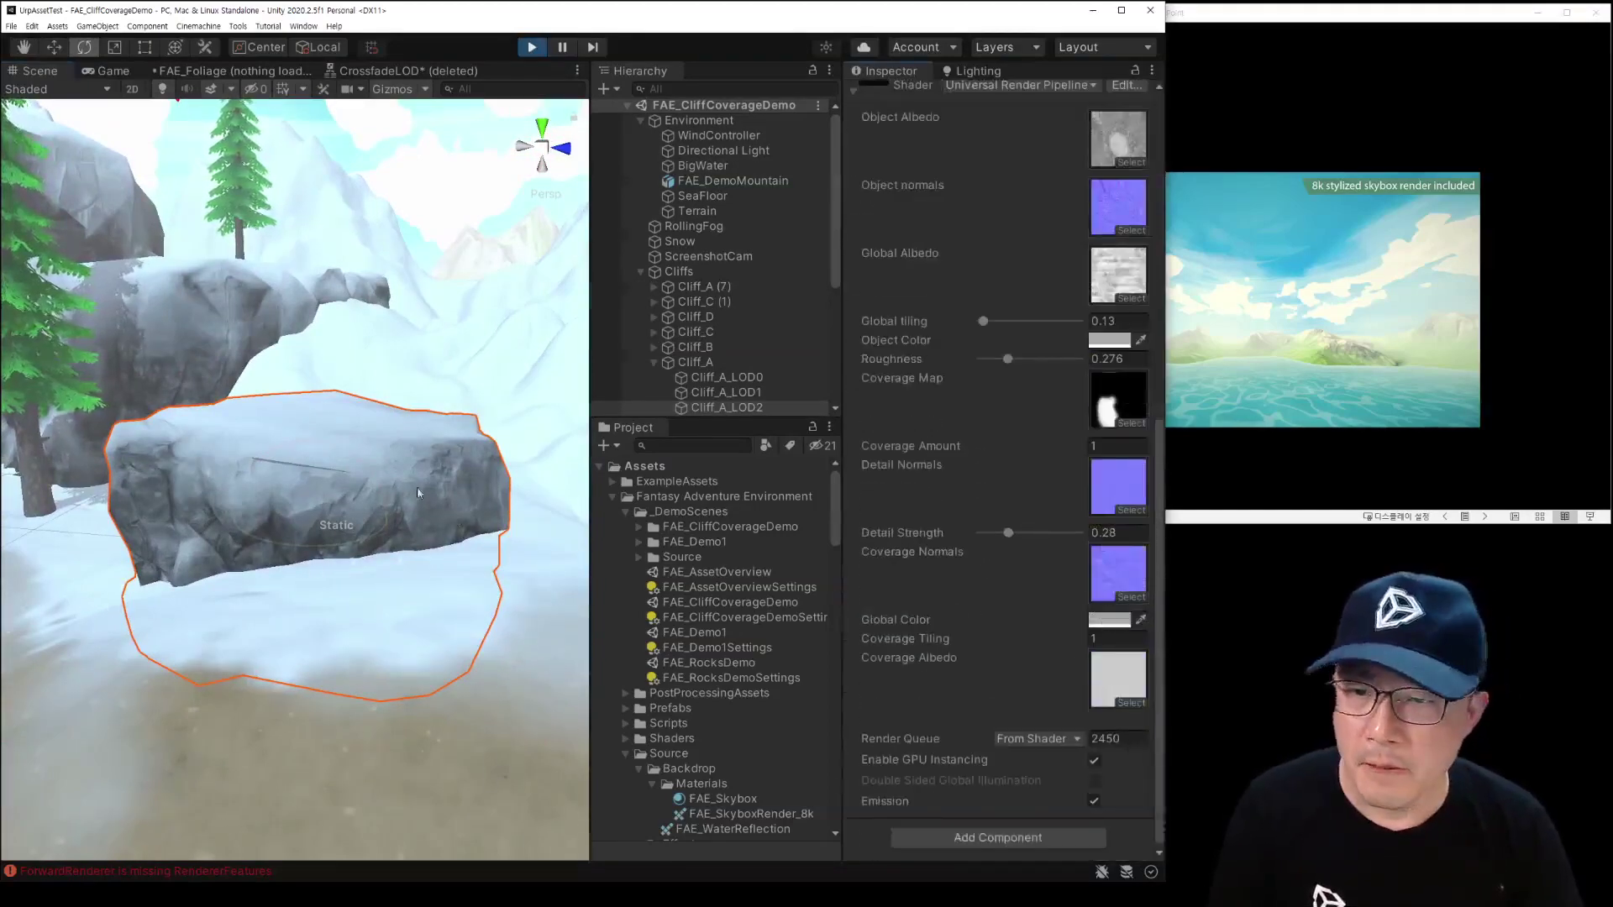
pyautogui.keyDown('alt'); pyautogui.moveTo(424, 500); pyautogui.dragTo(171, 192); pyautogui.keyUp('alt')
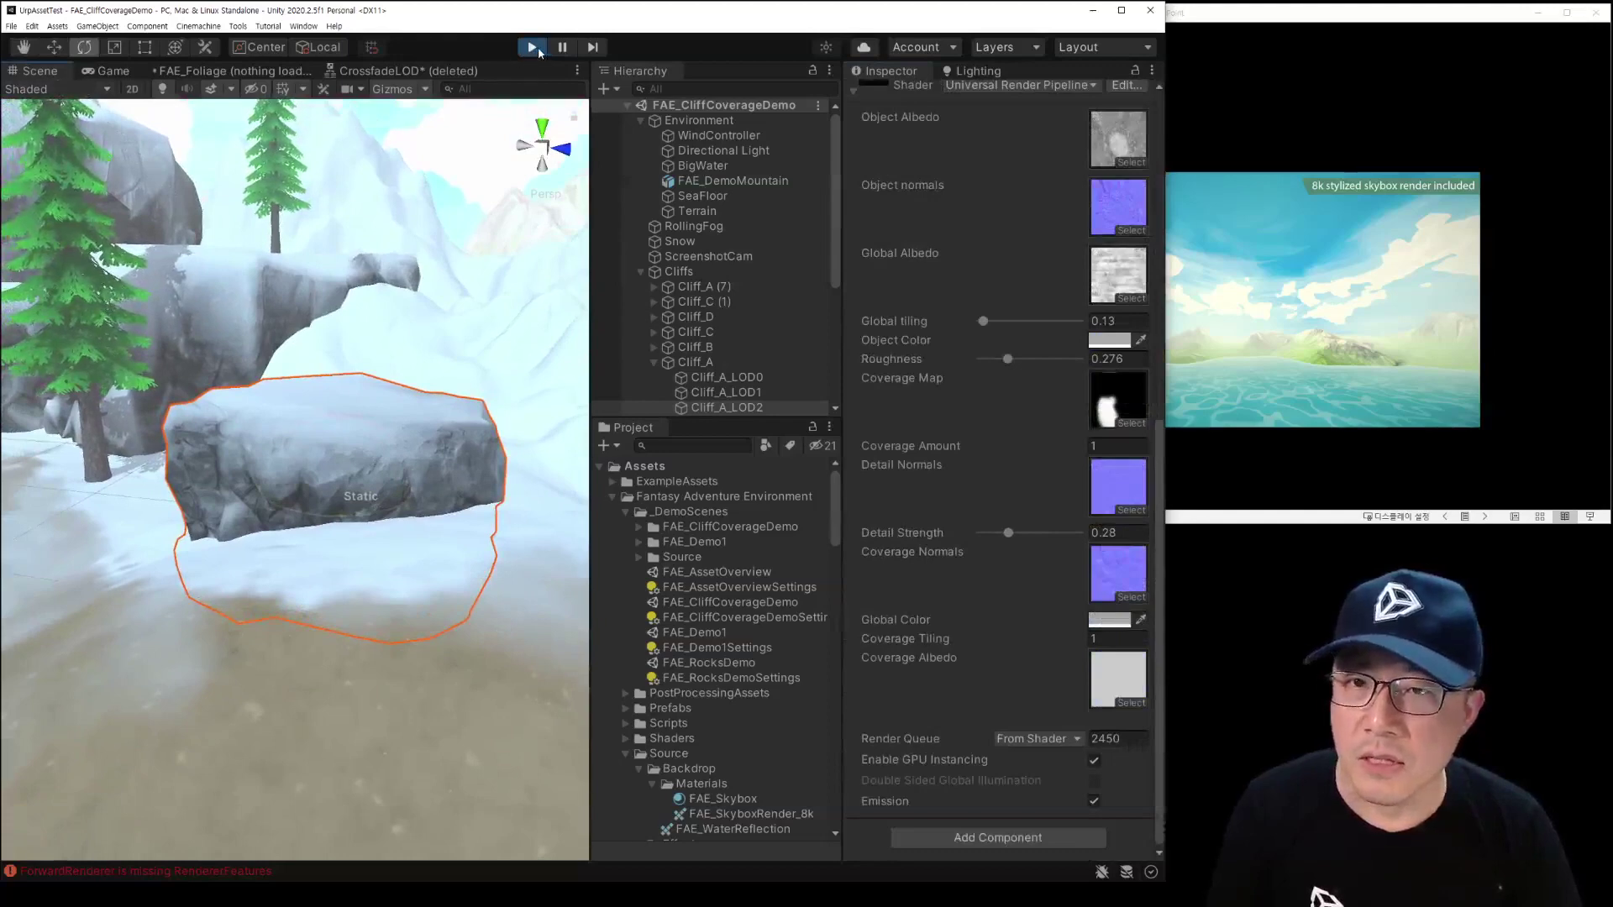
pyautogui.click(538, 52)
# Step: Raise the Cliff_A rock upward with the Move tool
pyautogui.keyDown('alt'); pyautogui.moveTo(269, 252); pyautogui.dragTo(165, 146); pyautogui.keyUp('alt')
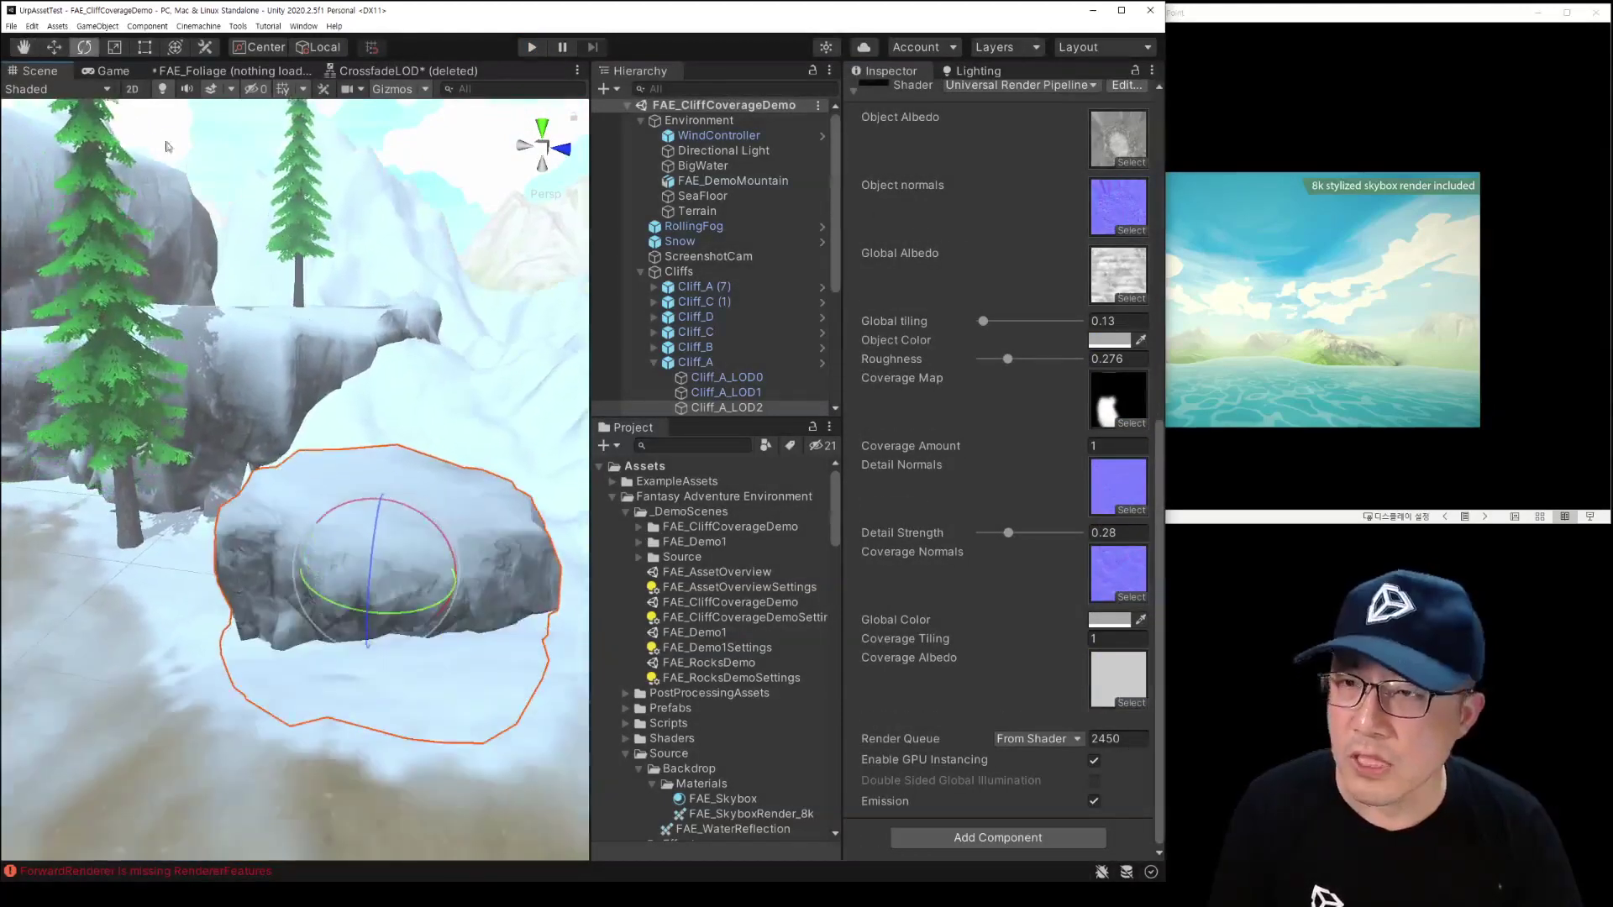
pyautogui.click(54, 47)
pyautogui.moveTo(387, 437); pyautogui.dragTo(400, 255)
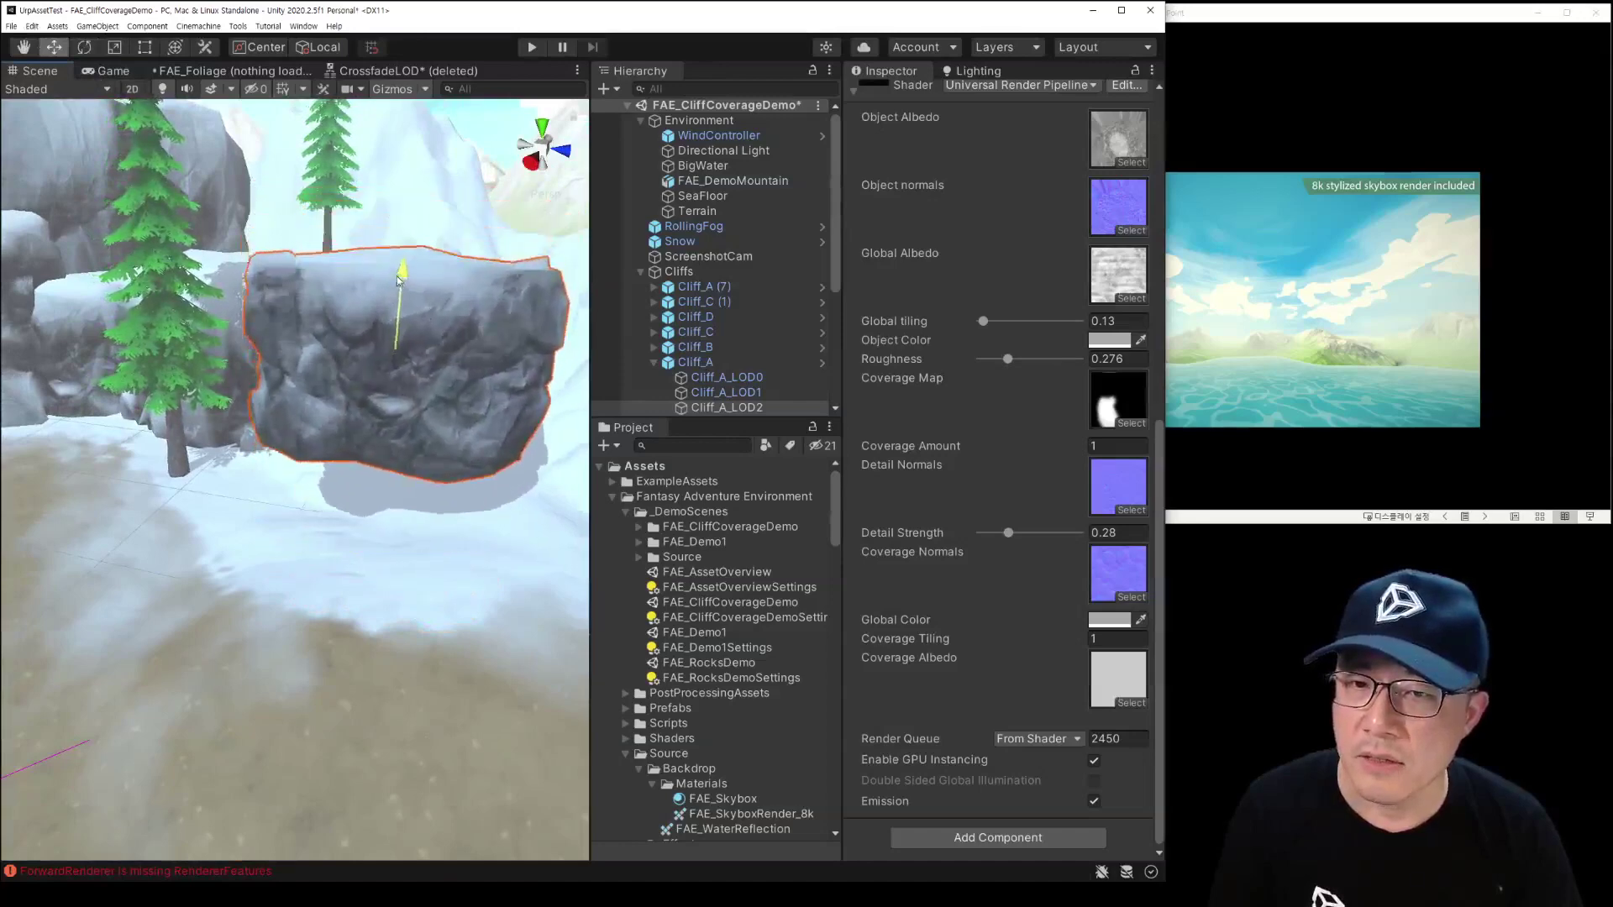
pyautogui.moveTo(400, 255); pyautogui.dragTo(402, 215)
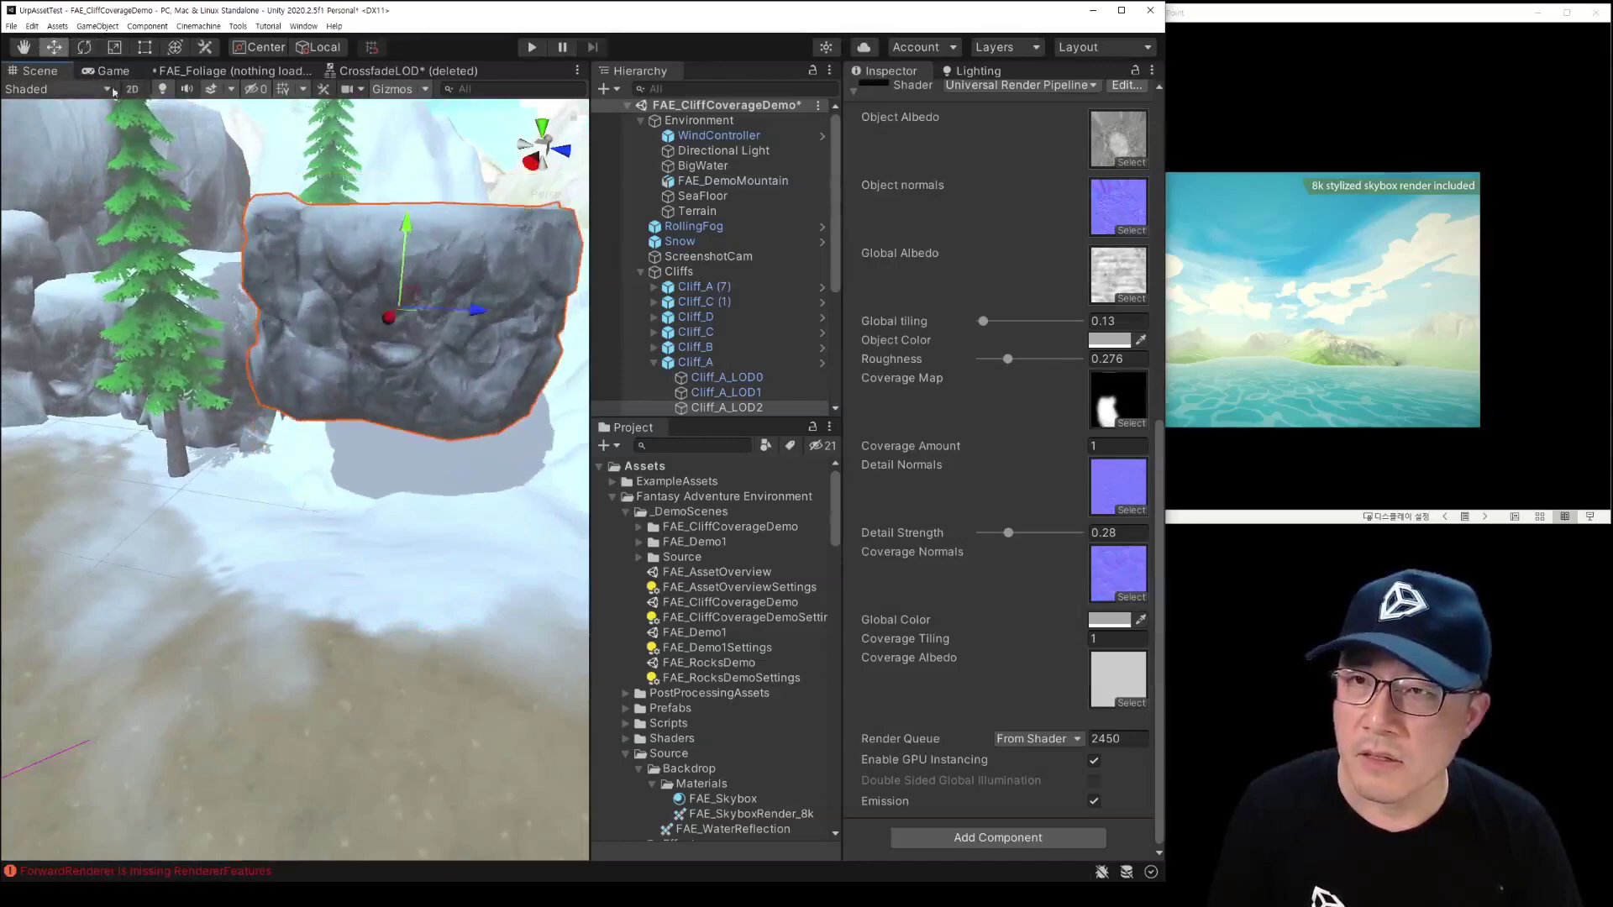
# Step: Rotate the Cliff_A rock freely with the rotate gizmo
pyautogui.click(82, 47)
pyautogui.press('f')
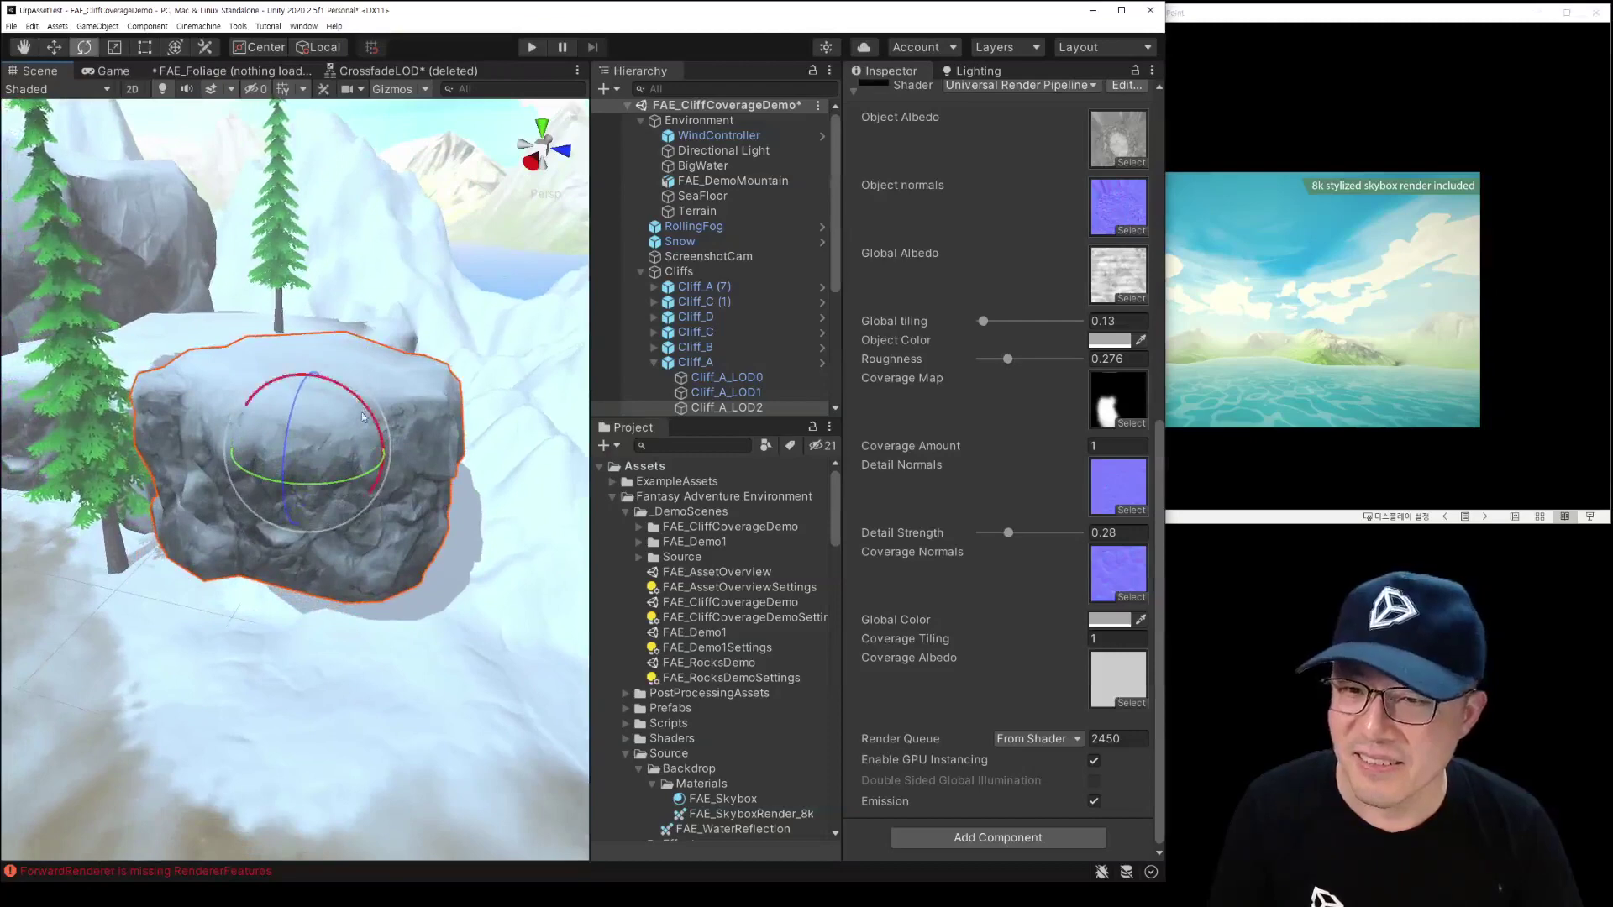
pyautogui.moveTo(354, 431)
pyautogui.mouseDown()
pyautogui.moveTo(294, 349)
pyautogui.moveTo(389, 340)
pyautogui.moveTo(368, 414)
pyautogui.moveTo(488, 340)
pyautogui.moveTo(464, 343)
pyautogui.mouseUp()
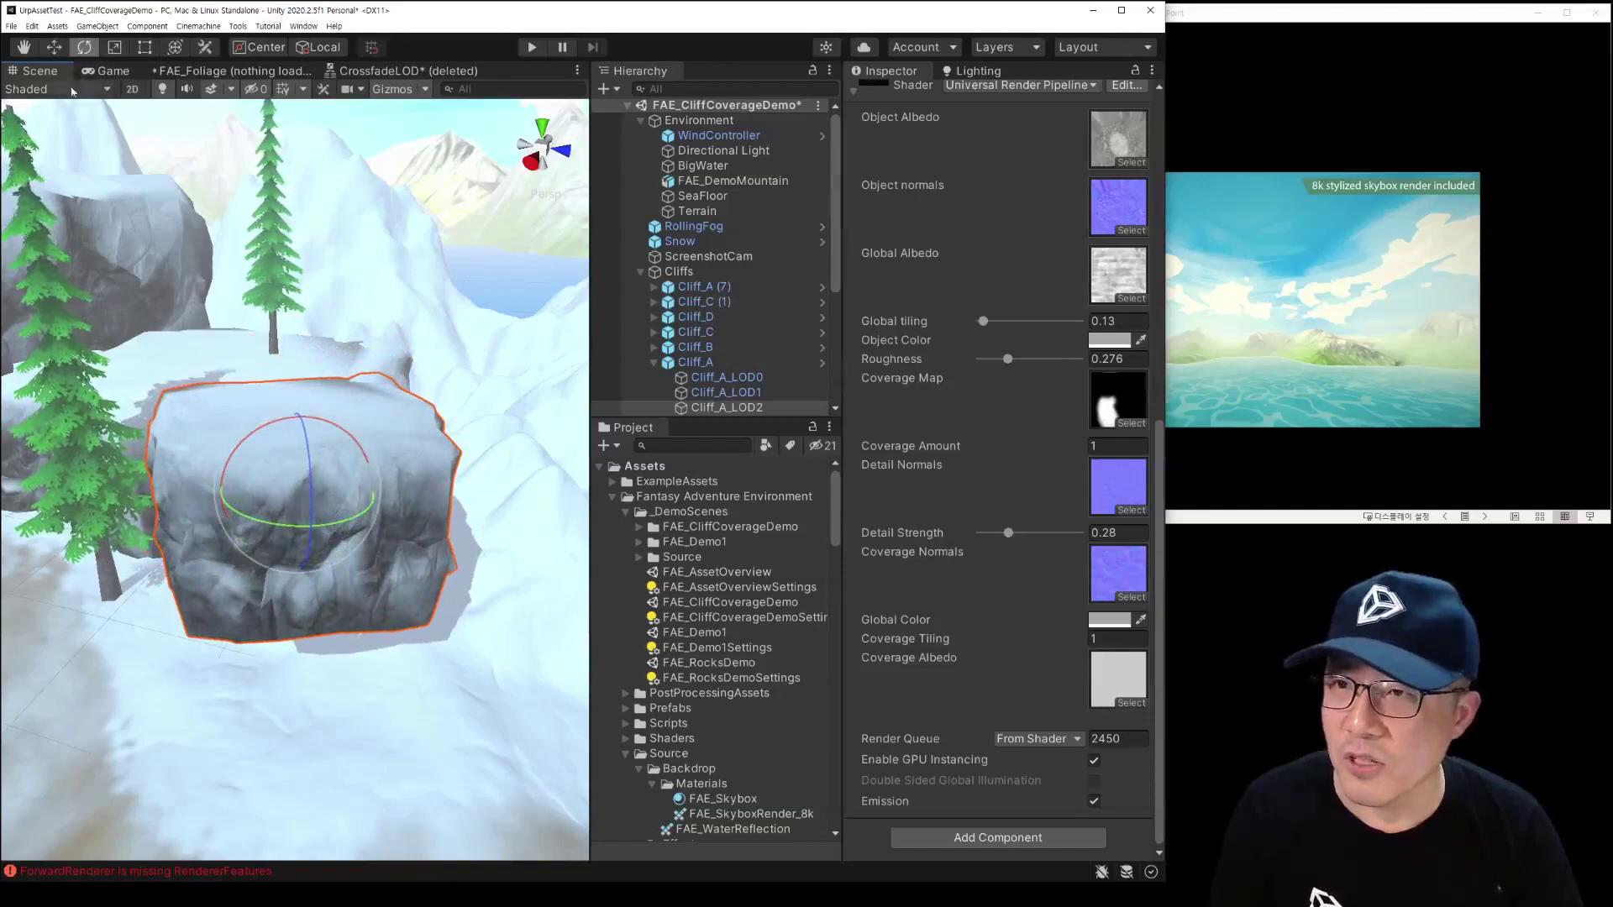
# Step: Slide the rock toward the camera across the snowy ground and reselect Cliff_A
pyautogui.keyDown('alt'); pyautogui.moveTo(214, 372); pyautogui.dragTo(306, 383); pyautogui.keyUp('alt')
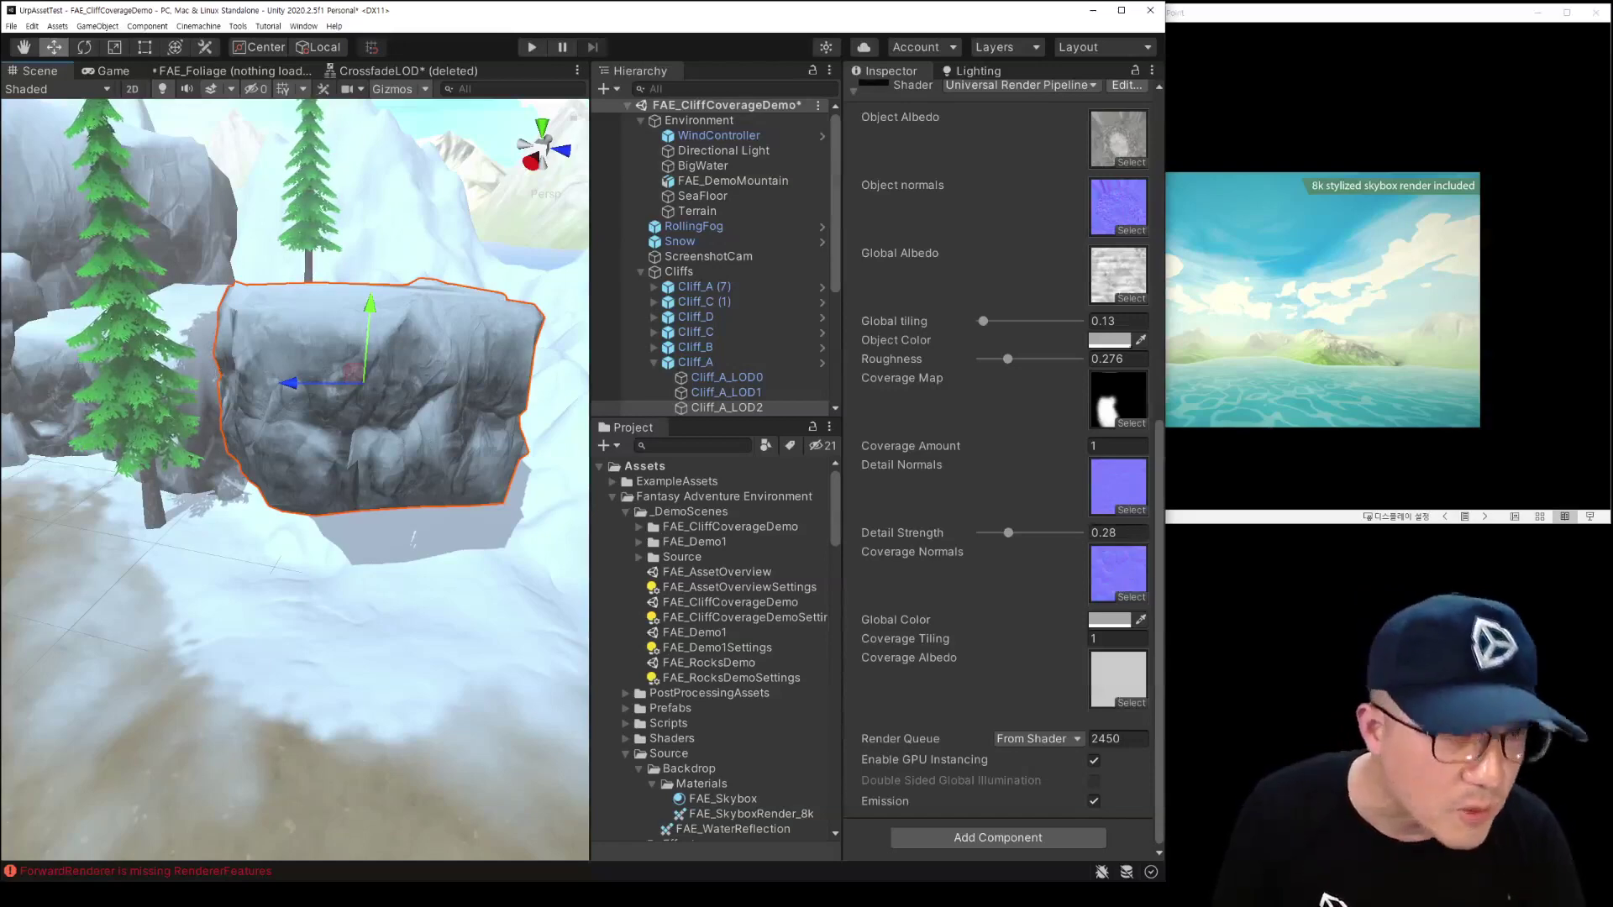
pyautogui.keyDown('alt'); pyautogui.moveTo(440, 516); pyautogui.dragTo(504, 504); pyautogui.keyUp('alt')
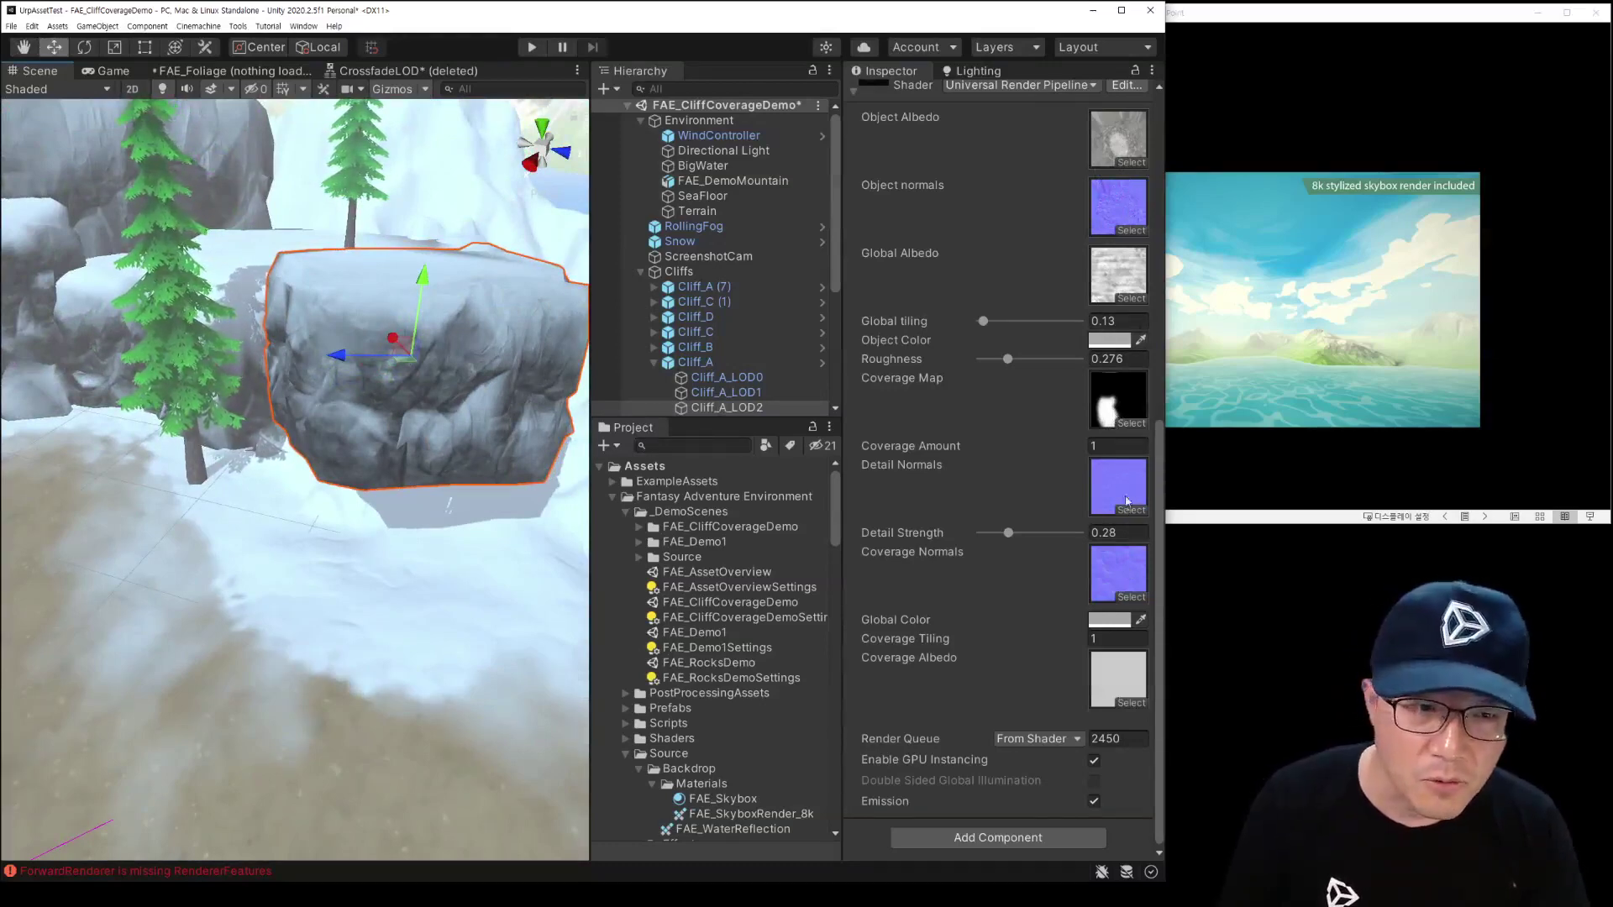
pyautogui.moveTo(407, 367)
pyautogui.mouseDown()
pyautogui.moveTo(353, 380)
pyautogui.moveTo(311, 457)
pyautogui.mouseUp()
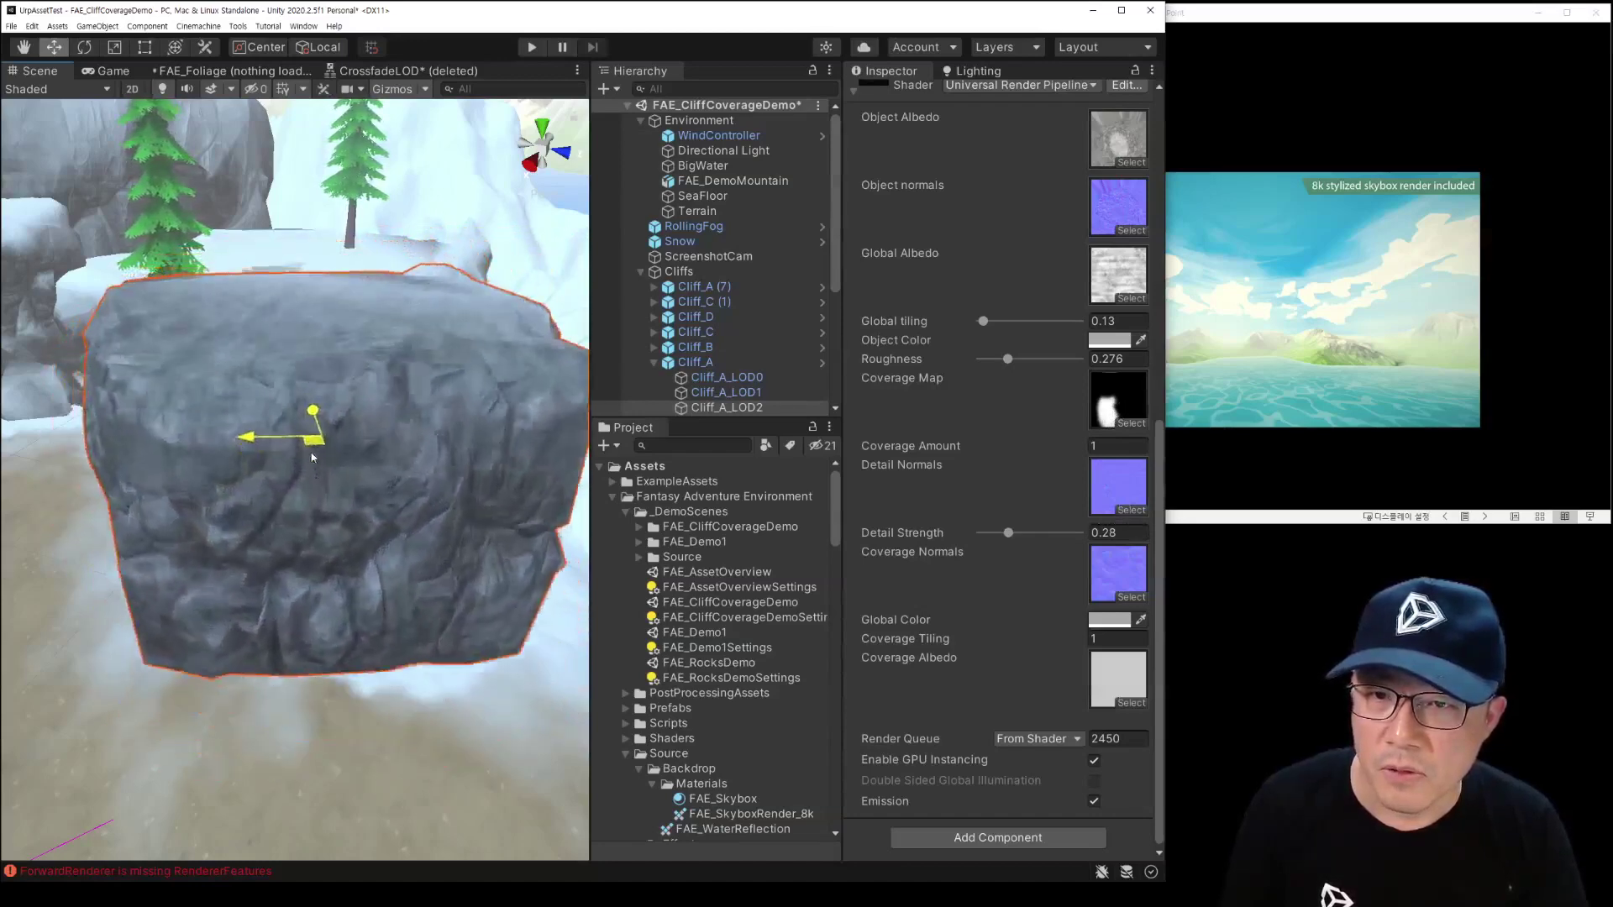
pyautogui.moveTo(311, 457); pyautogui.dragTo(307, 437)
pyautogui.moveTo(307, 437)
pyautogui.mouseDown(button='right')
pyautogui.moveTo(337, 498)
pyautogui.moveTo(330, 484)
pyautogui.moveTo(339, 654)
pyautogui.mouseUp(button='right')
pyautogui.click(307, 520)
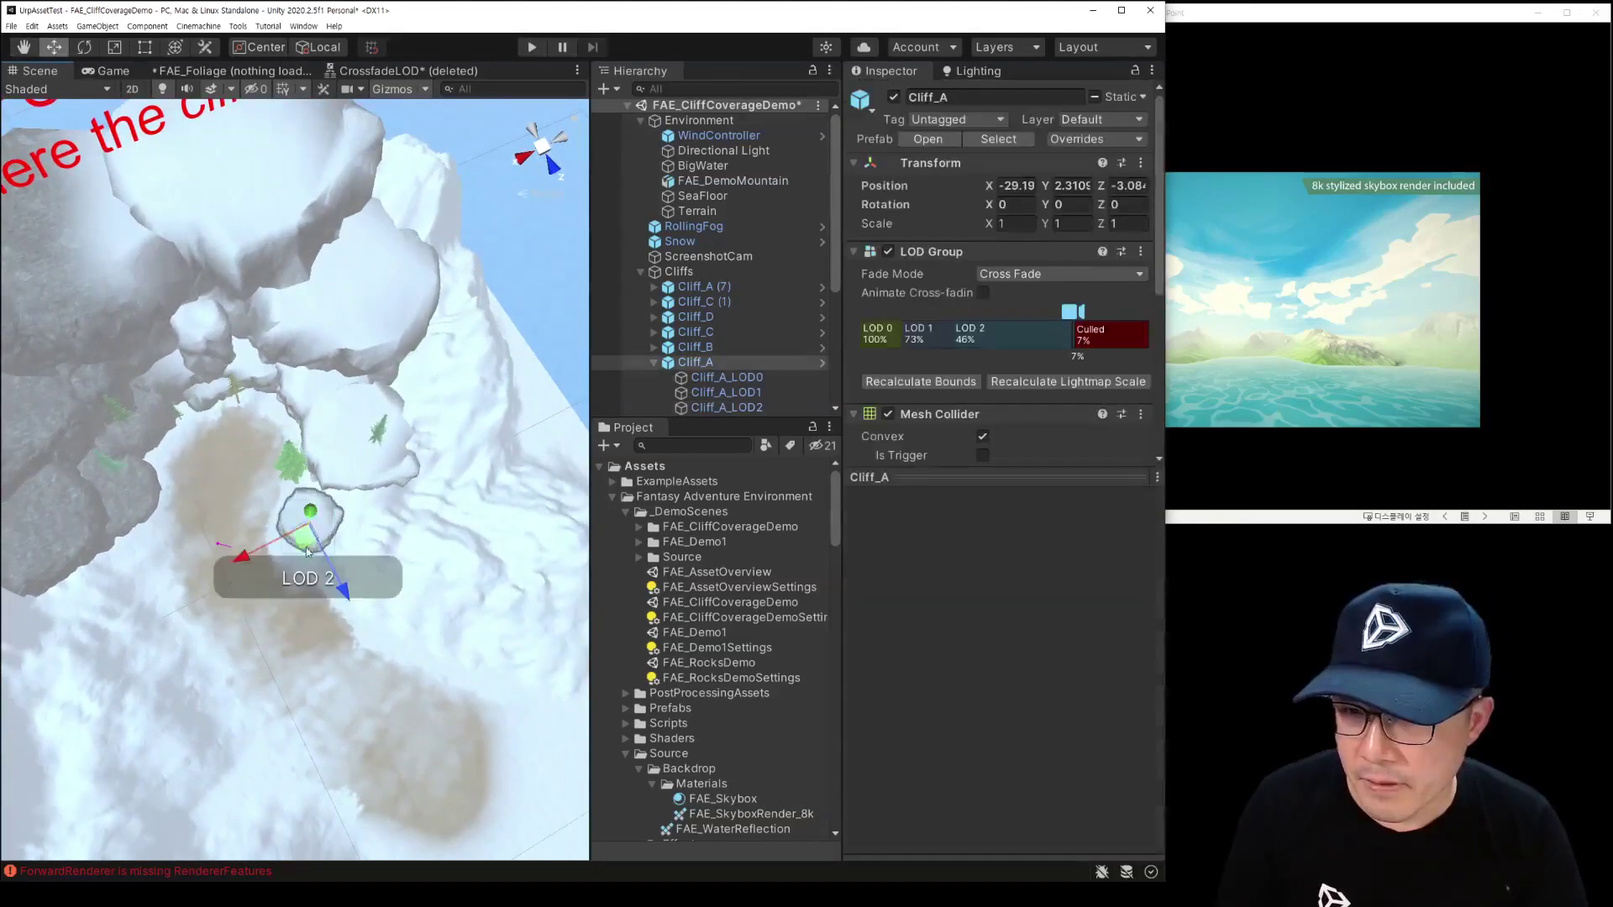
# Step: Nudge Cliff_A across the ground, then inspect the coverage map texture's import settings and preview
pyautogui.moveTo(260, 598)
pyautogui.mouseDown()
pyautogui.moveTo(178, 689)
pyautogui.moveTo(316, 536)
pyautogui.moveTo(257, 504)
pyautogui.moveTo(296, 457)
pyautogui.moveTo(275, 663)
pyautogui.moveTo(252, 565)
pyautogui.moveTo(299, 479)
pyautogui.moveTo(311, 512)
pyautogui.mouseUp()
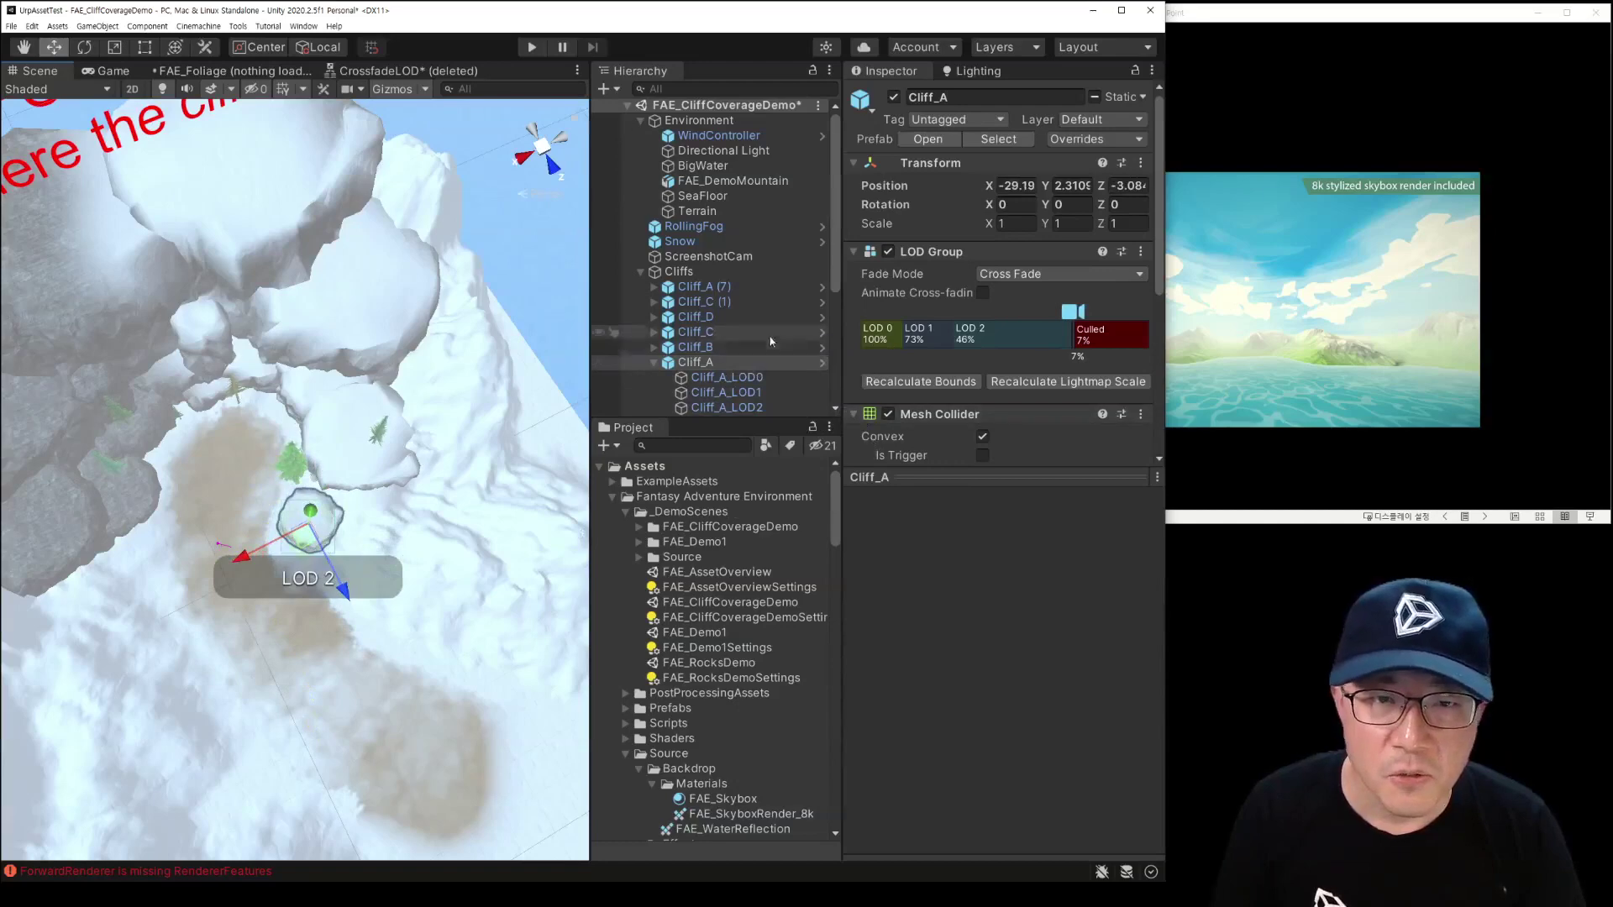
pyautogui.scroll(-10, 1066, 598)
pyautogui.click(1115, 400)
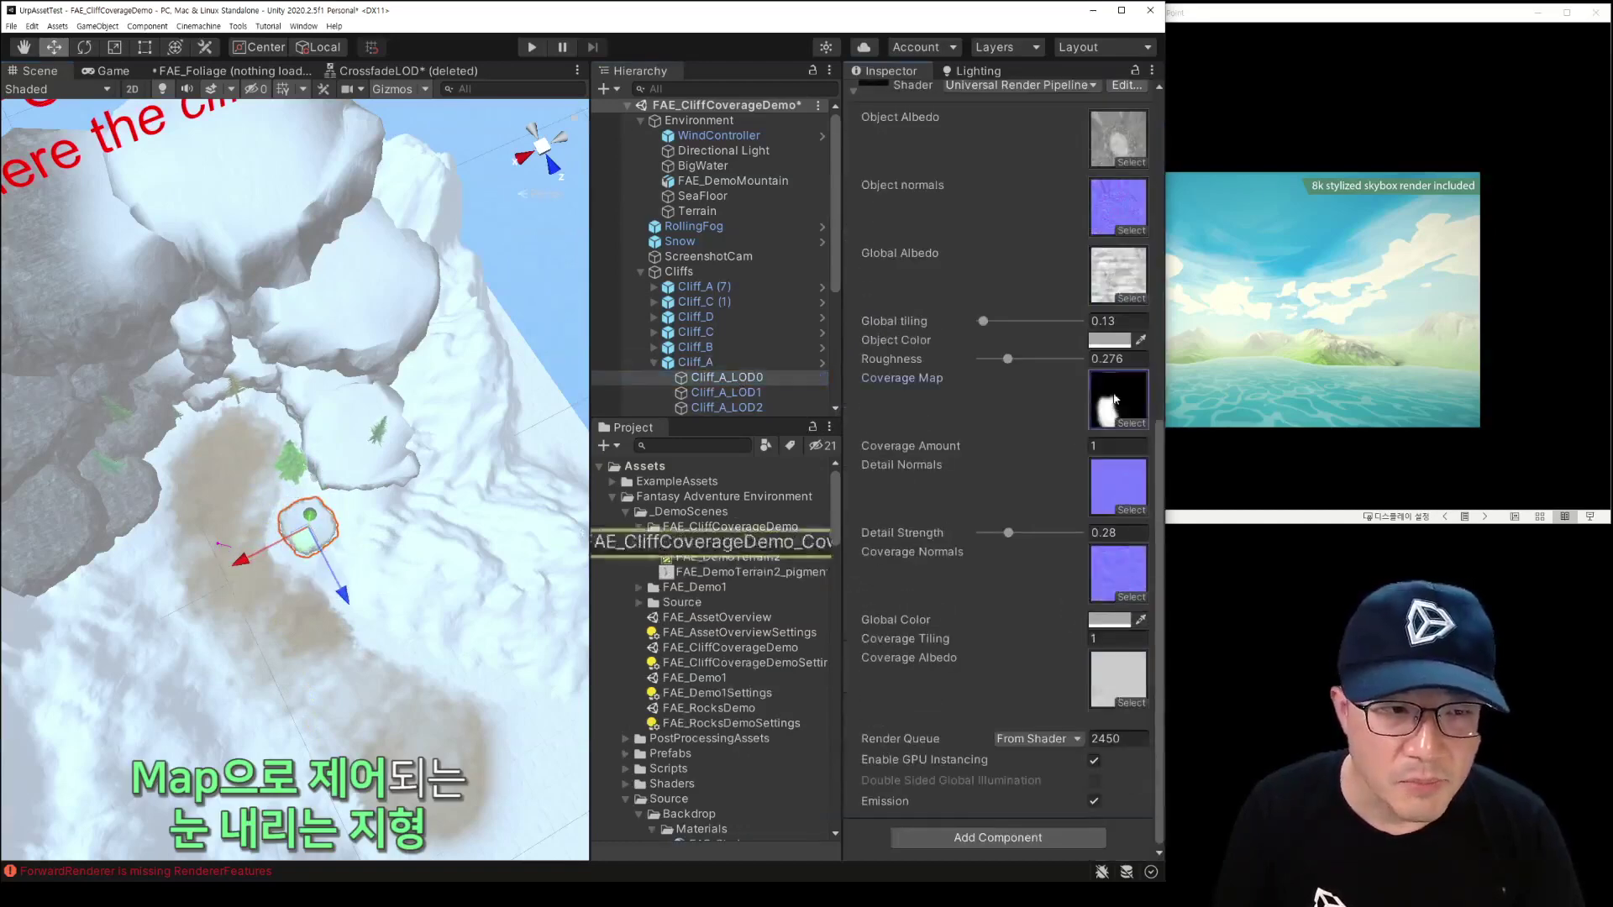
pyautogui.click(761, 546)
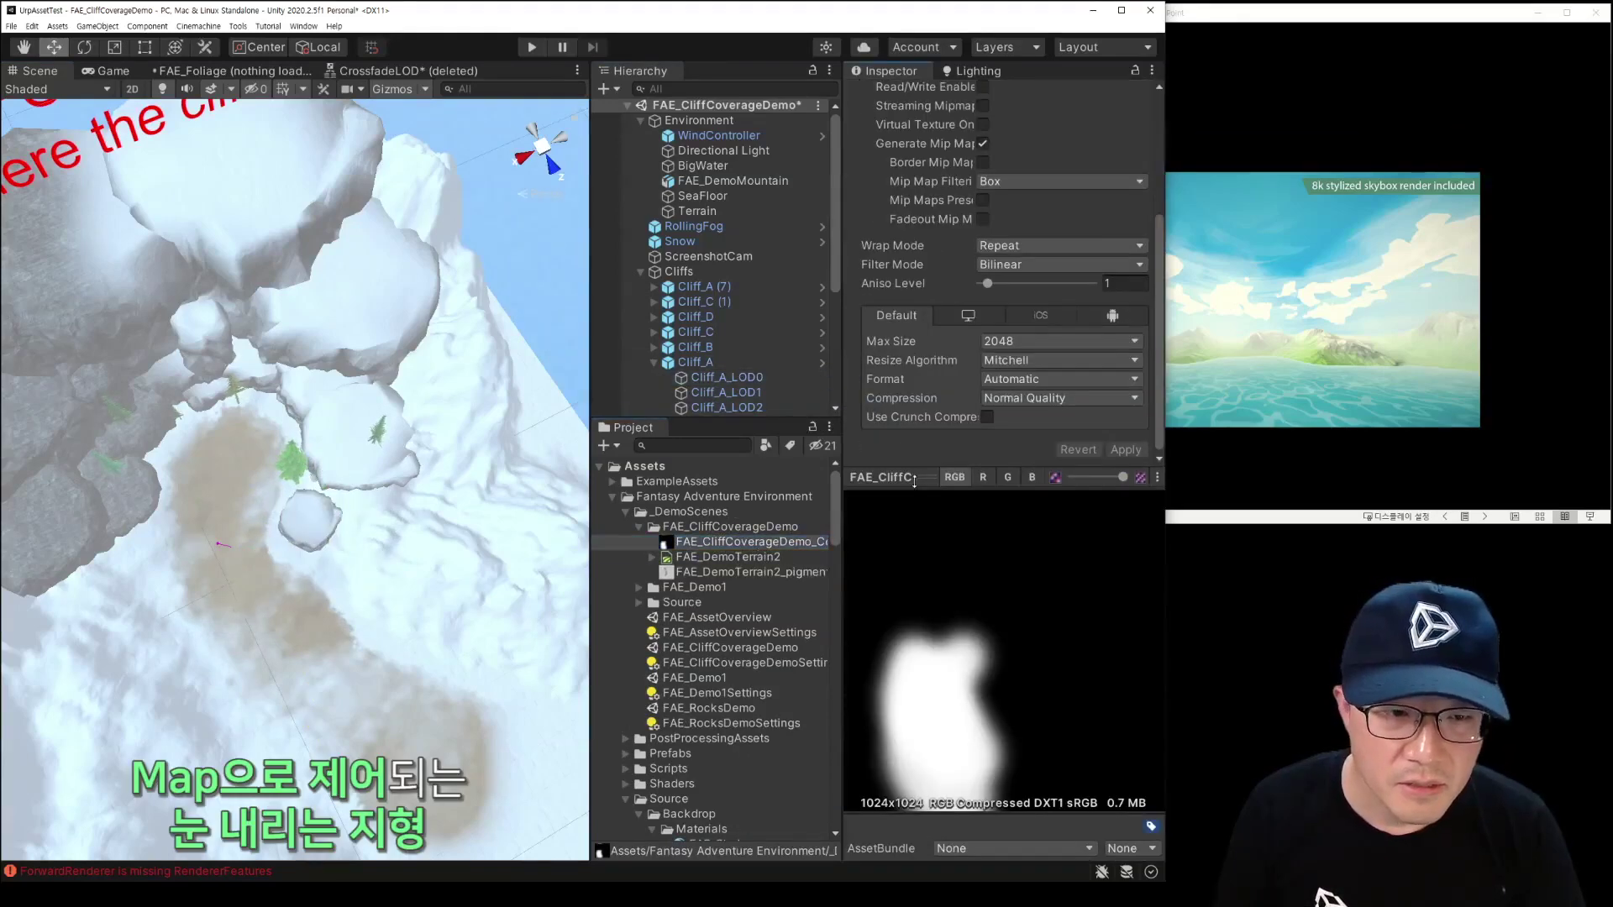
pyautogui.moveTo(915, 479); pyautogui.dragTo(922, 431)
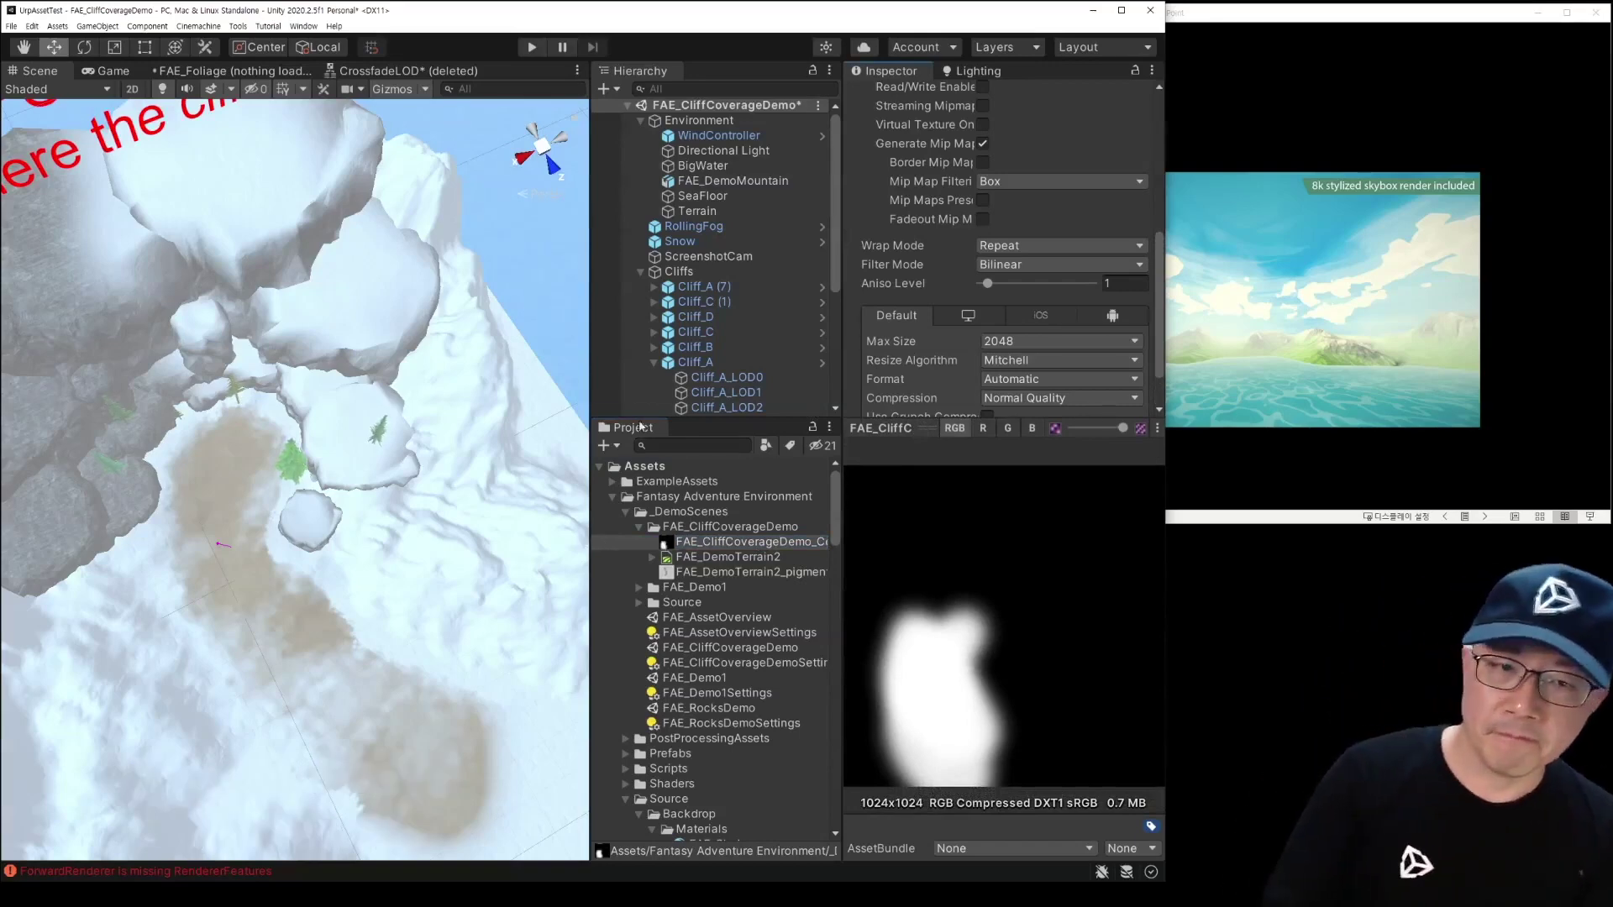
pyautogui.click(569, 343)
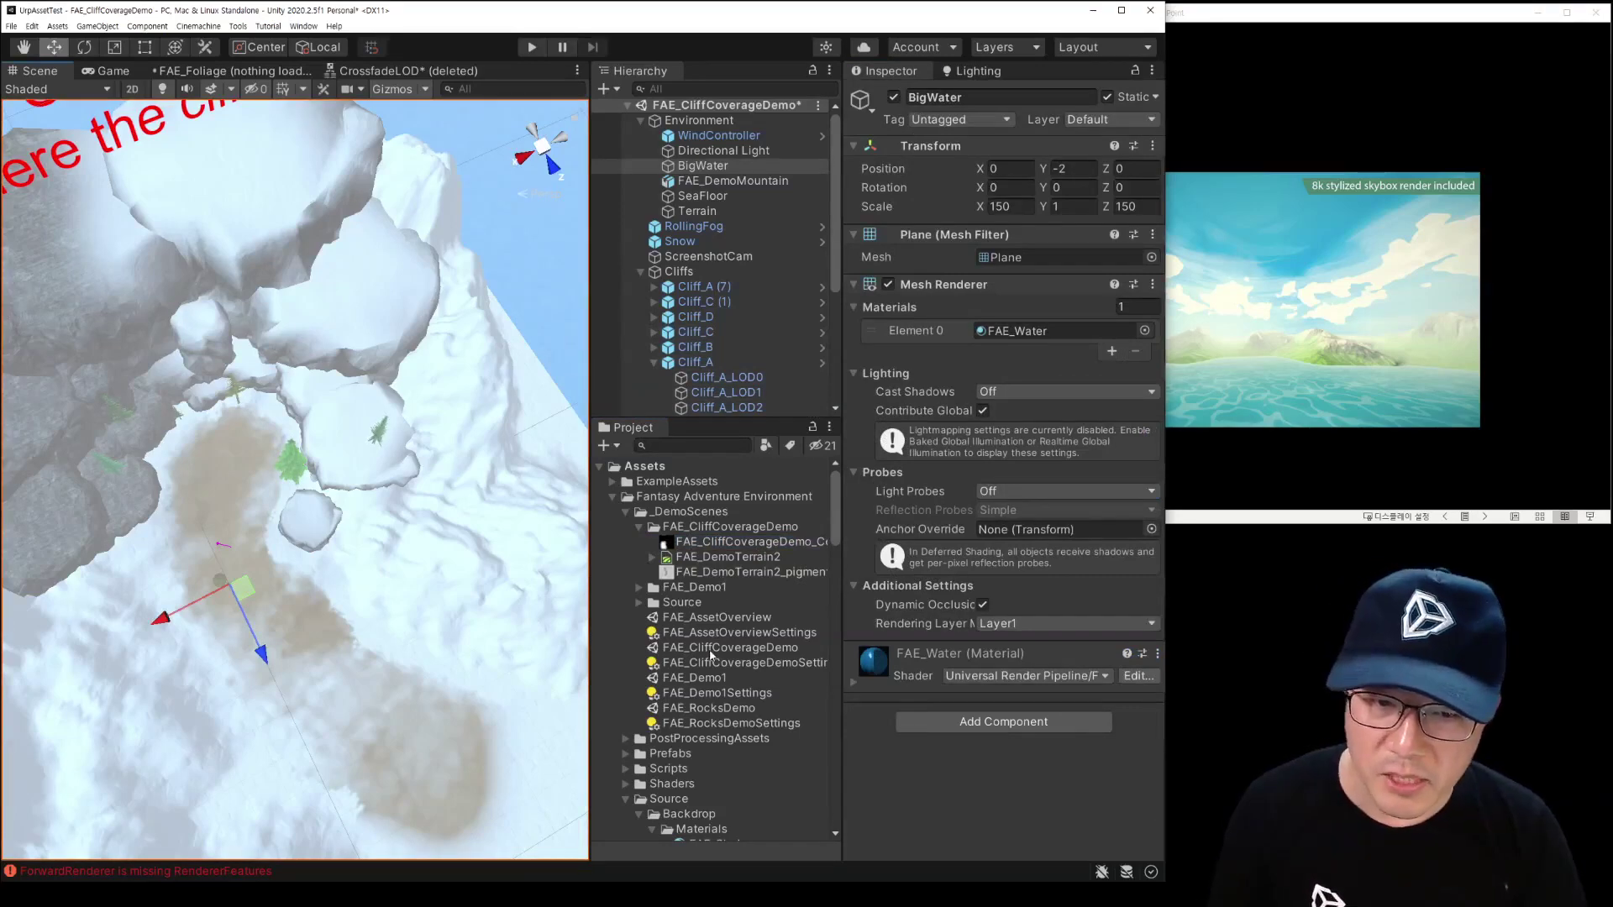
# Step: Load the FAE_Demo1 scene, discarding the cliff coverage demo's unsaved changes
pyautogui.doubleClick(711, 679)
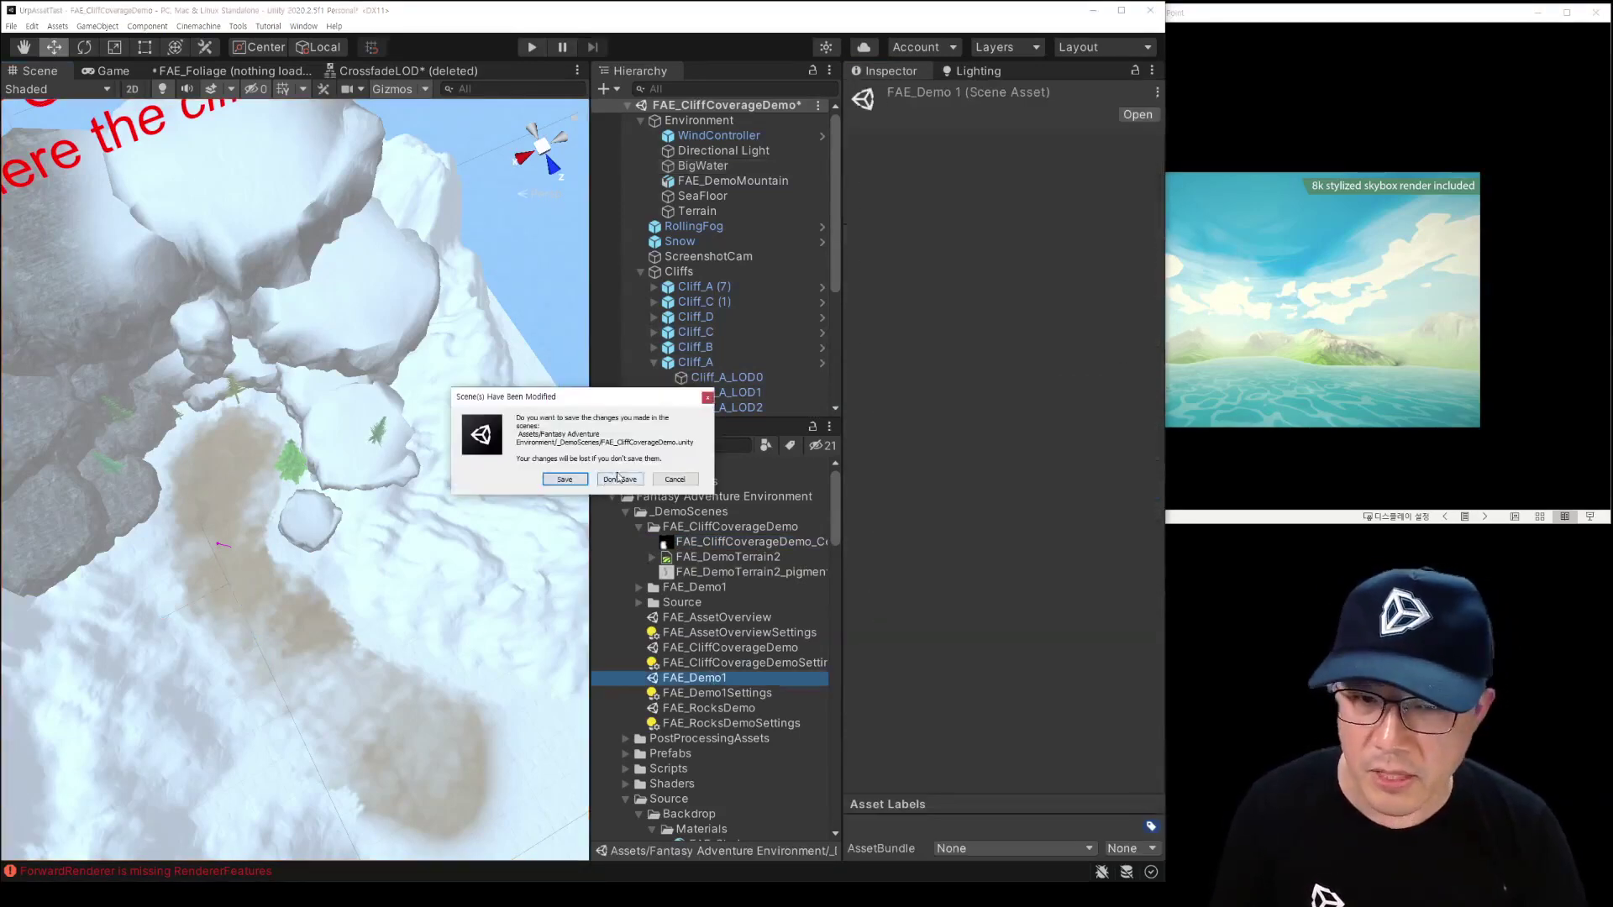
pyautogui.click(619, 478)
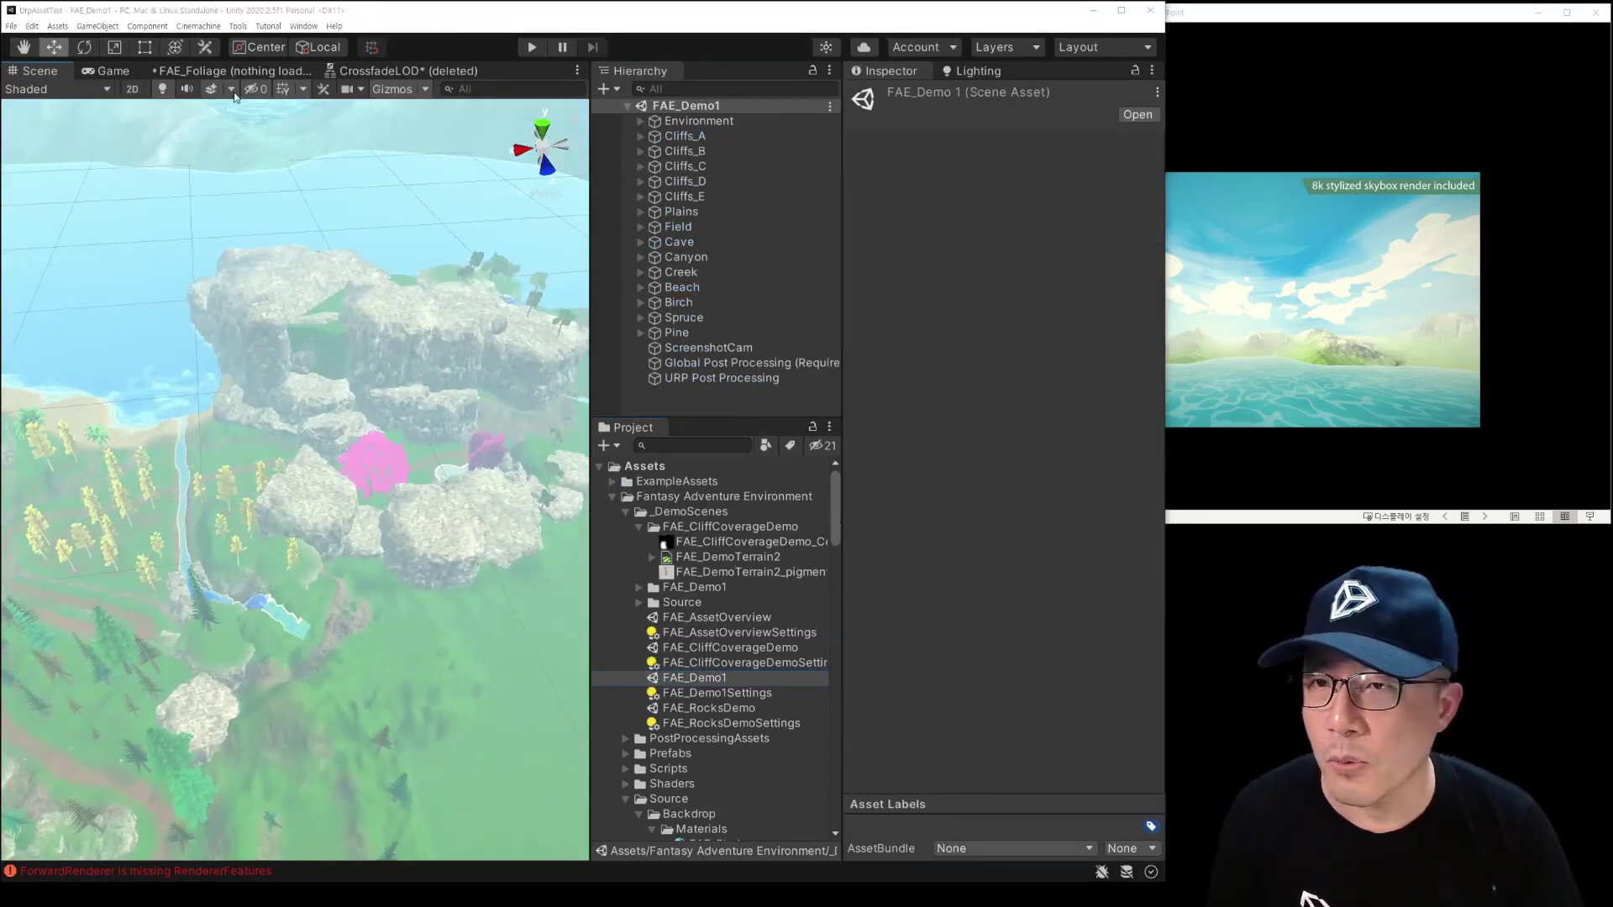
pyautogui.click(232, 90)
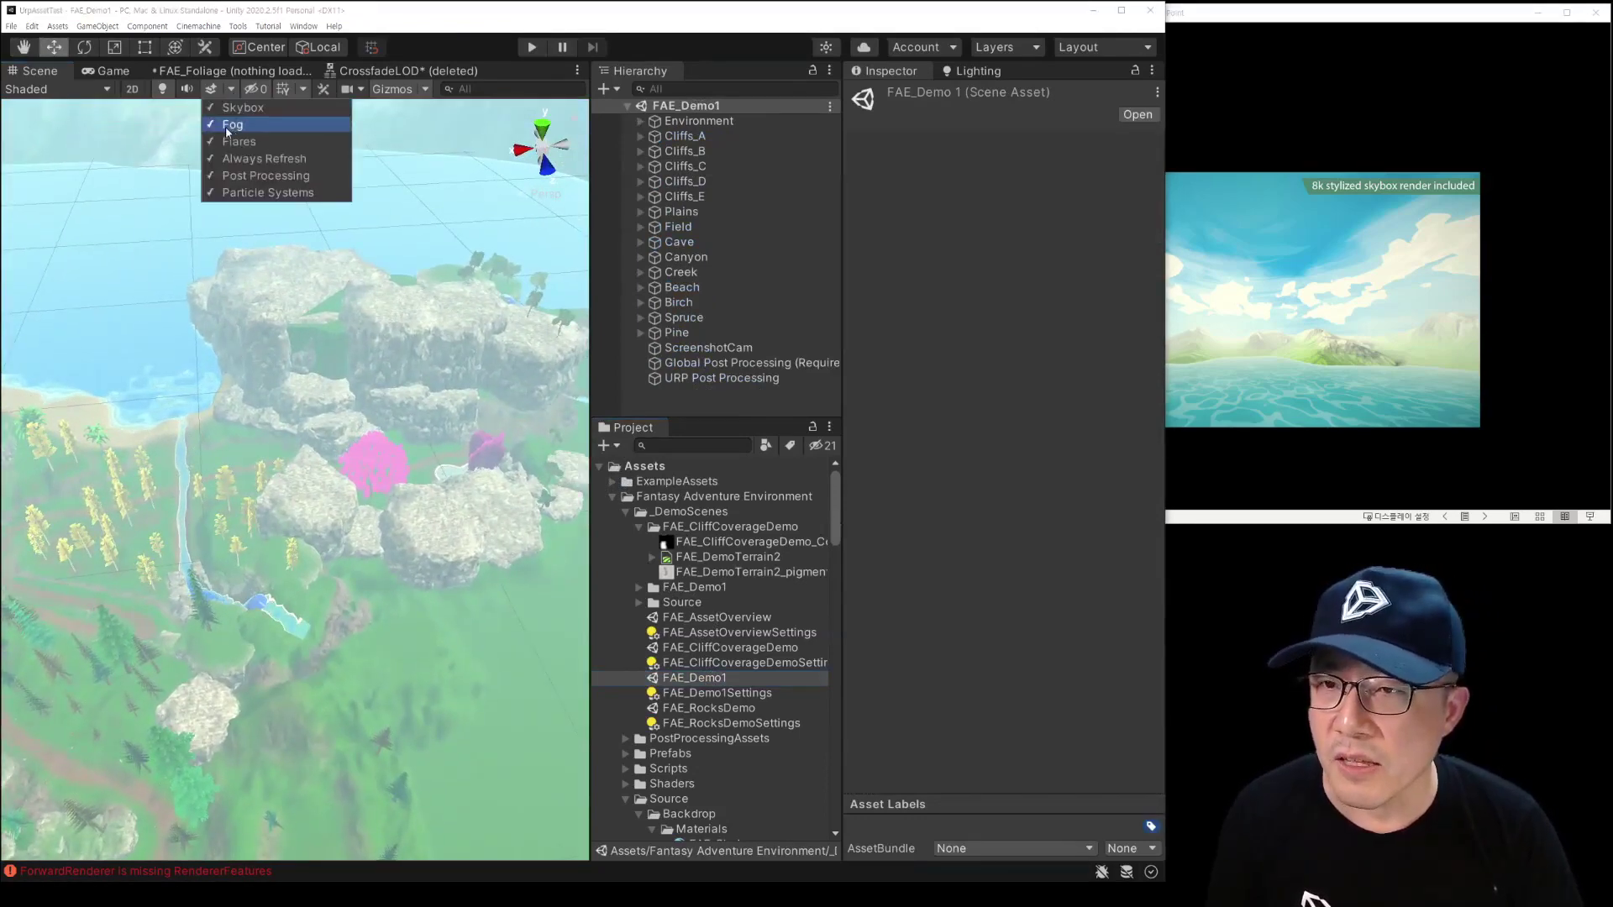
# Step: Turn off Fog and Post Processing in the Scene view effects
pyautogui.click(227, 126)
pyautogui.click(261, 175)
pyautogui.click(252, 277)
# Step: Fly the Scene camera down the river valley toward the beach and look upstream
pyautogui.moveTo(252, 278)
pyautogui.keyDown('alt'); pyautogui.mouseDown()
pyautogui.moveTo(306, 292)
pyautogui.moveTo(370, 158)
pyautogui.mouseUp(); pyautogui.keyUp('alt')
pyautogui.click(370, 158)
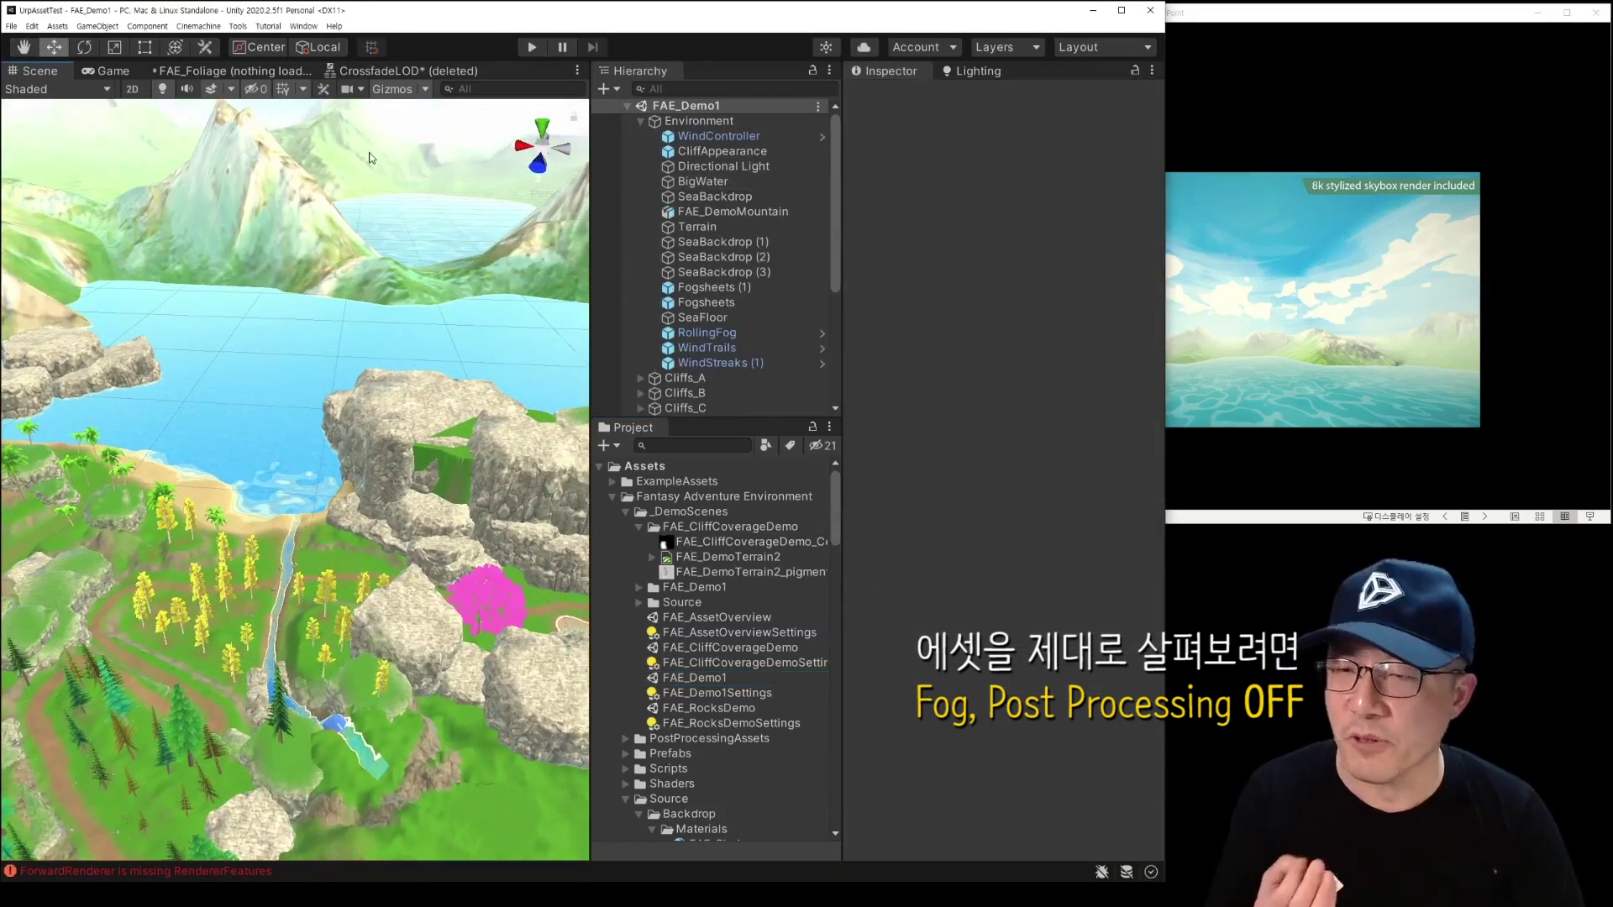
pyautogui.keyDown('alt'); pyautogui.moveTo(370, 161); pyautogui.dragTo(358, 613); pyautogui.keyUp('alt')
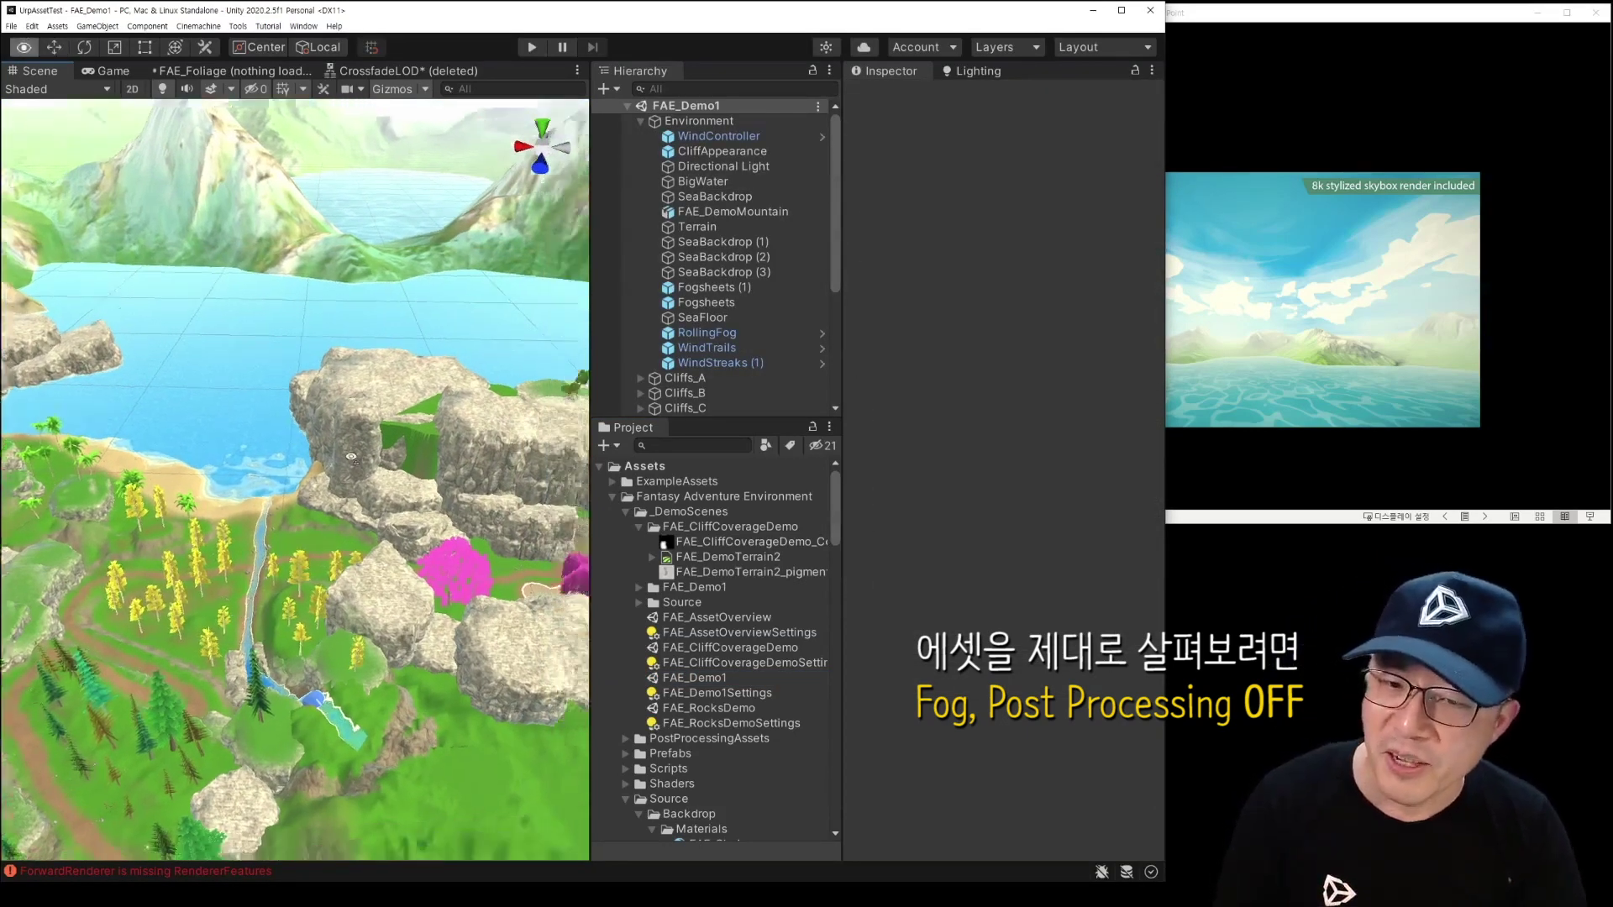
pyautogui.moveTo(246, 546); pyautogui.dragTo(210, 477, button='right')
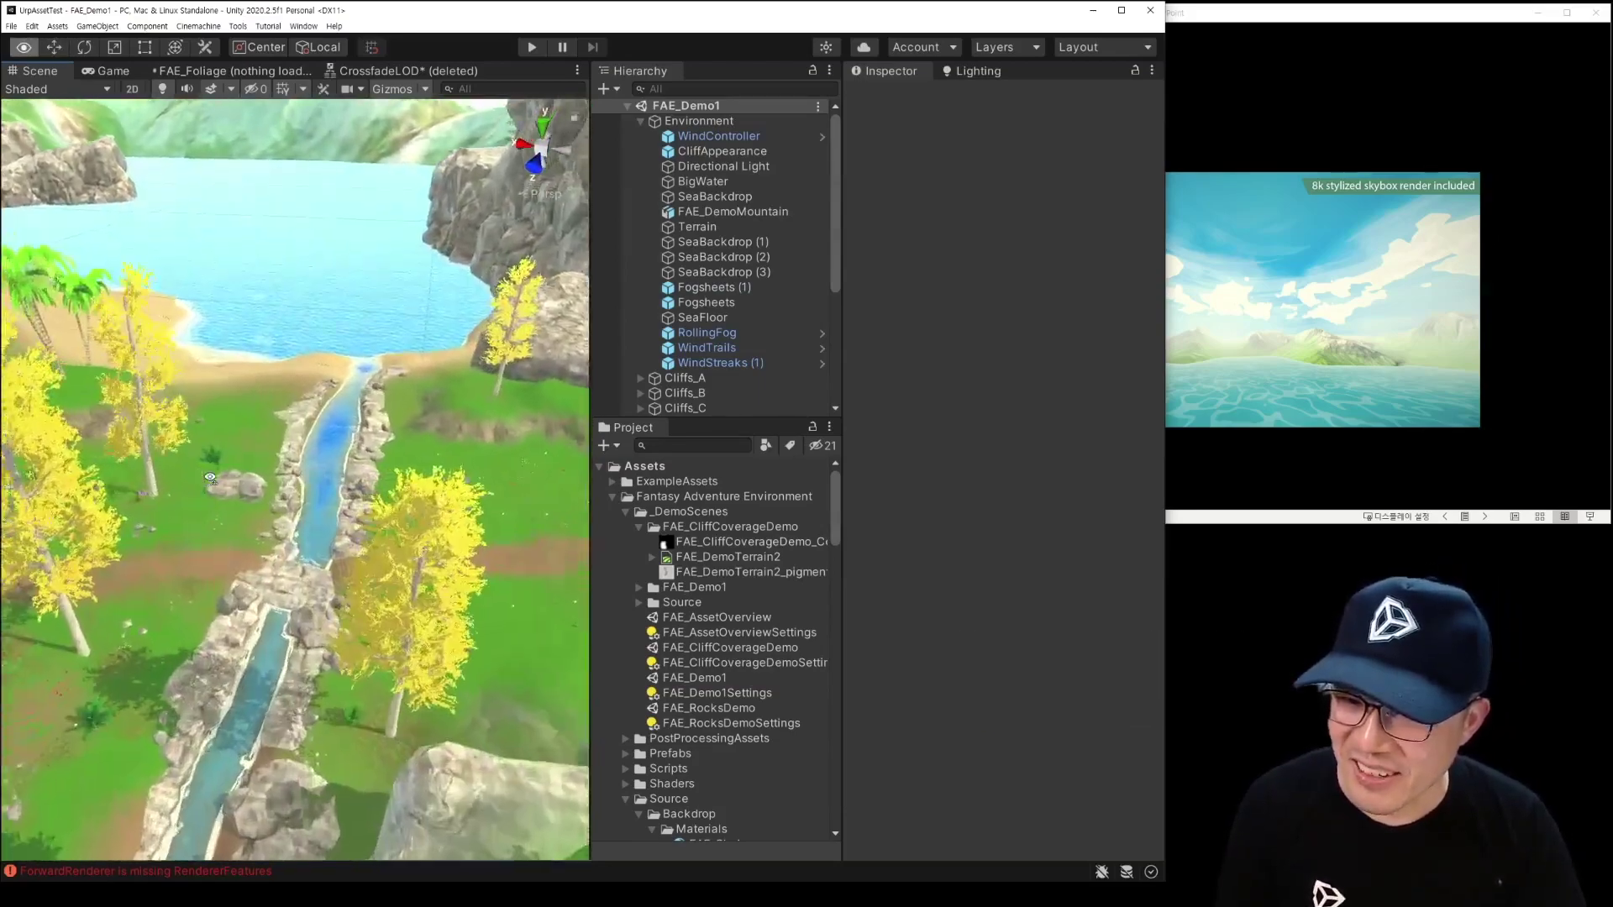
pyautogui.moveTo(210, 477); pyautogui.dragTo(412, 398, button='right')
pyautogui.moveTo(374, 473); pyautogui.dragTo(528, 516, button='right')
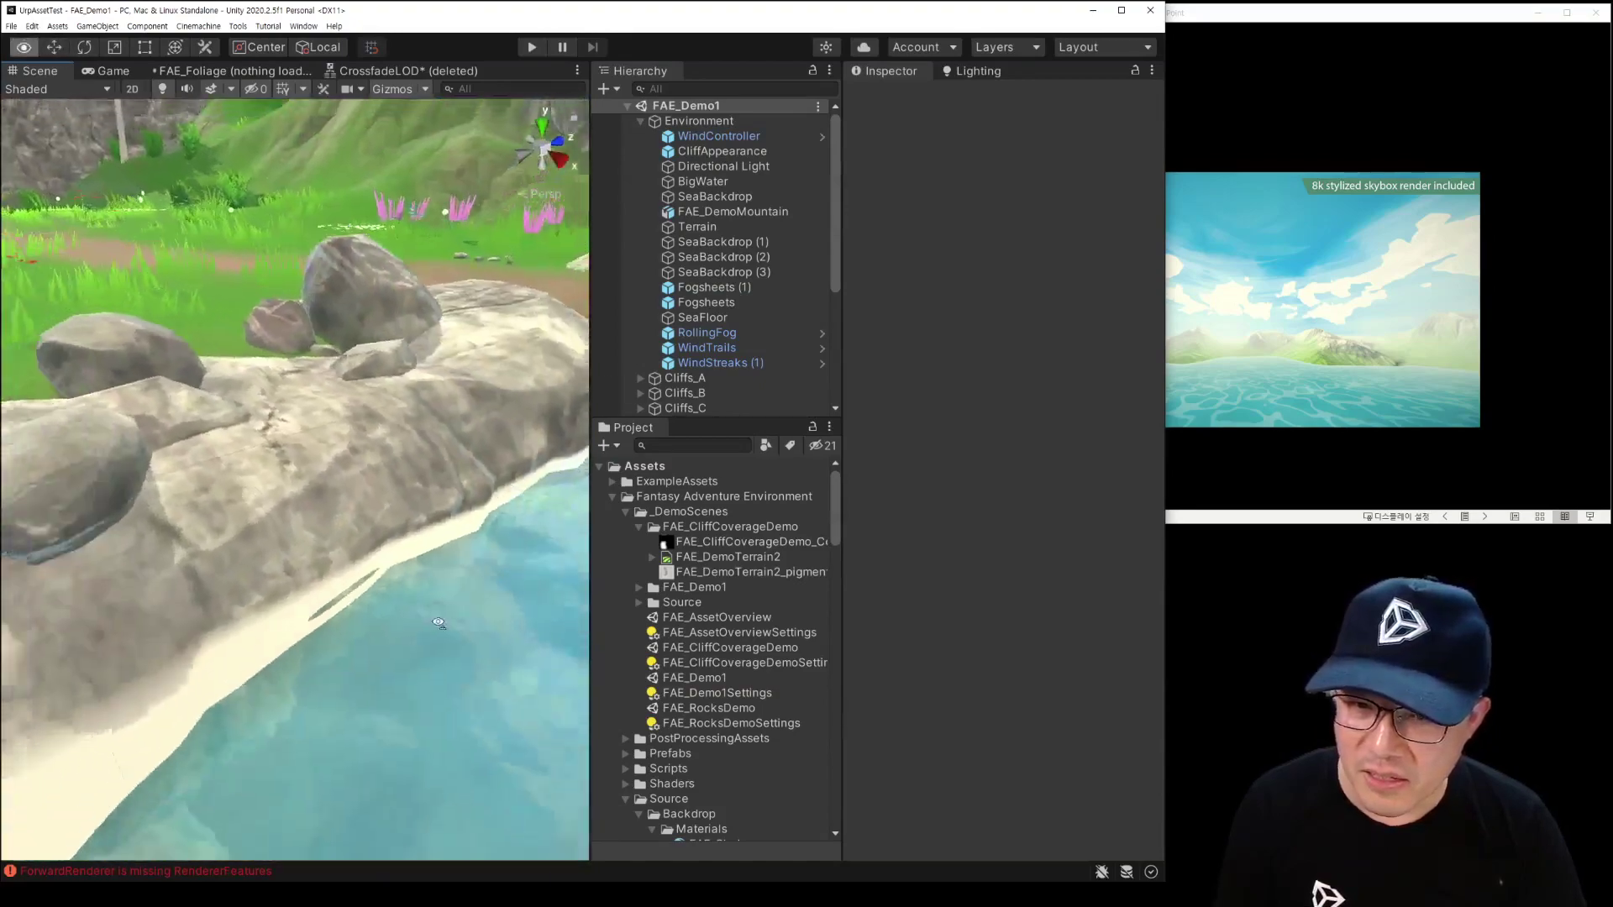
pyautogui.moveTo(385, 632); pyautogui.dragTo(467, 557, button='right')
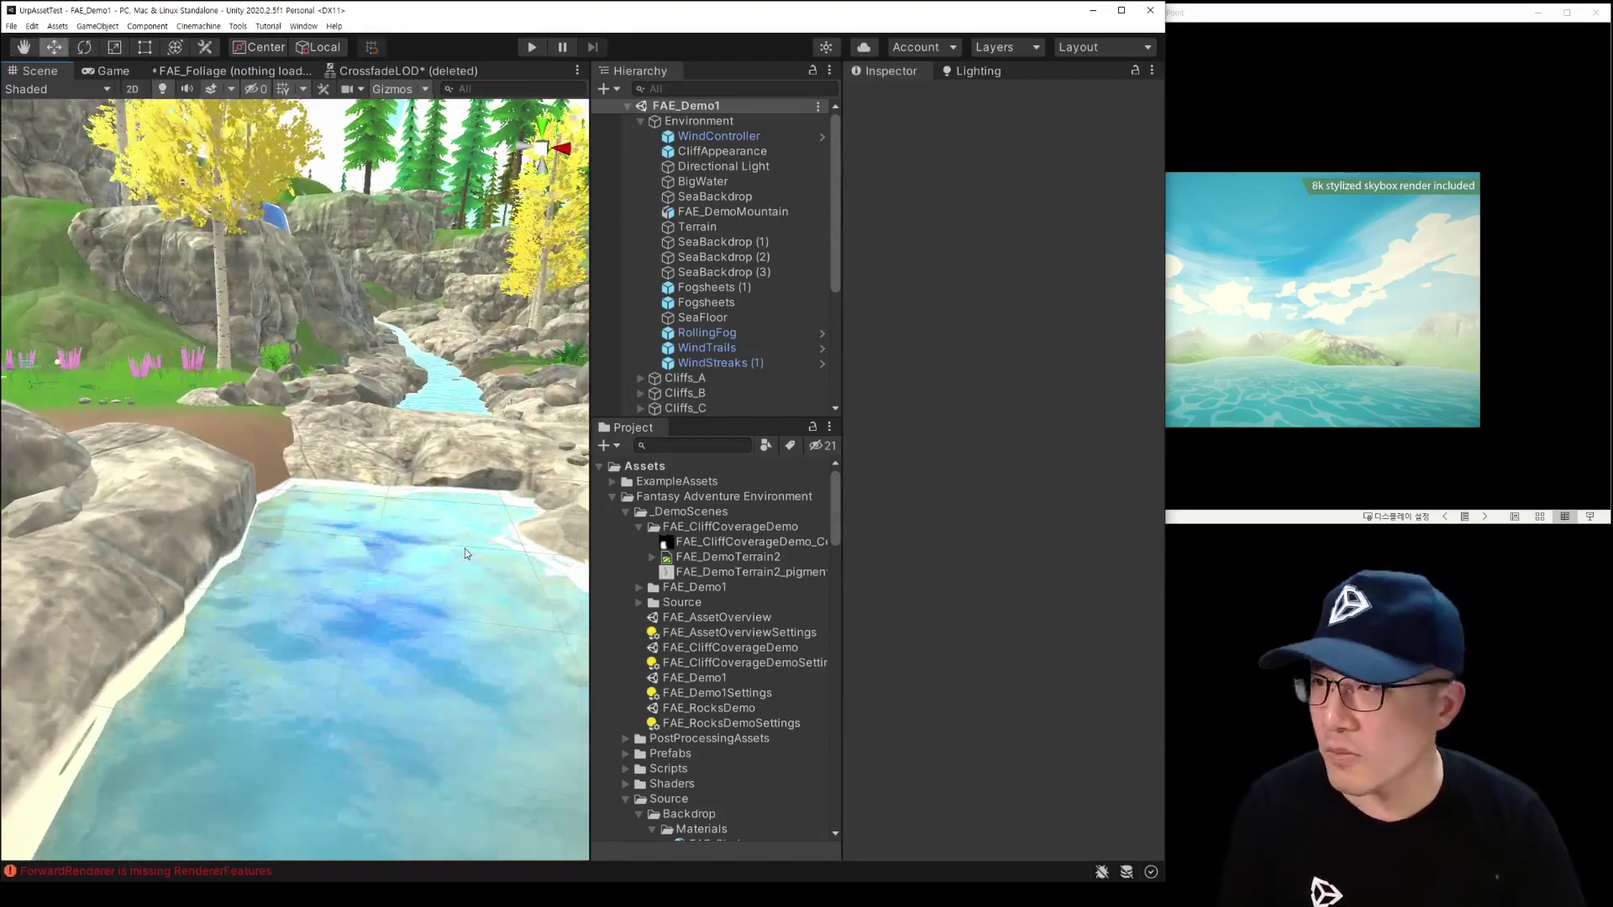
pyautogui.moveTo(436, 541)
pyautogui.mouseDown(button='right')
pyautogui.moveTo(61, 715)
pyautogui.moveTo(427, 542)
pyautogui.moveTo(407, 588)
pyautogui.moveTo(371, 570)
pyautogui.moveTo(380, 542)
pyautogui.mouseUp(button='right')
# Step: Undo the lowering of the FAE1_Creek (1) water mesh so the banks show again
pyautogui.click(370, 570)
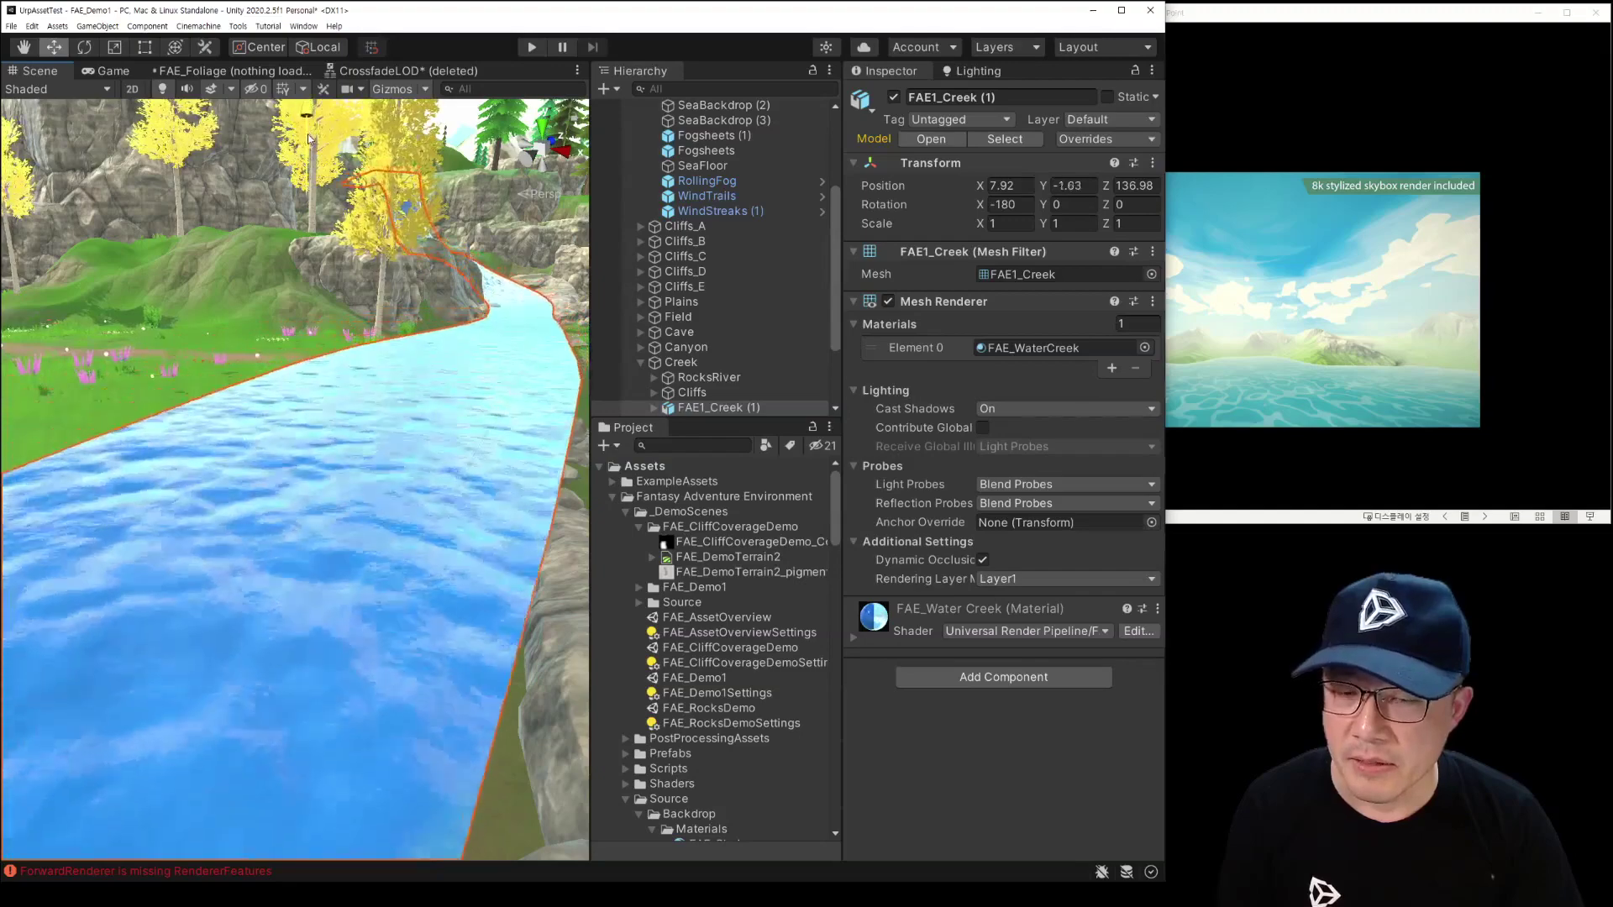
pyautogui.hotkey('ctrl', 'z')
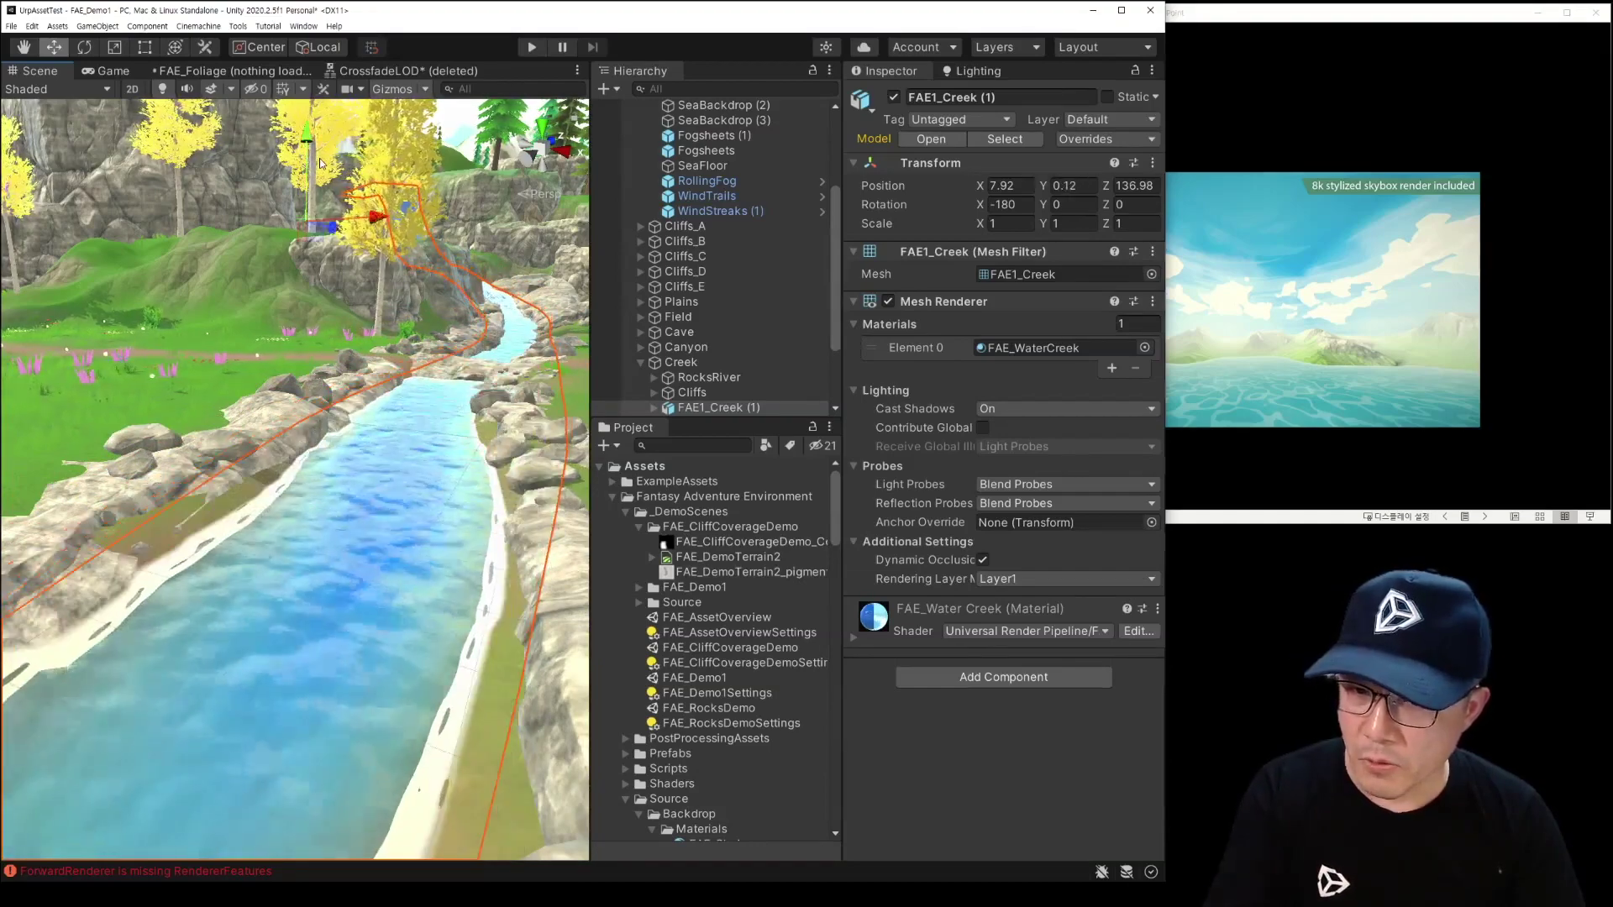
pyautogui.moveTo(403, 400); pyautogui.dragTo(219, 411, button='right')
pyautogui.moveTo(297, 379)
pyautogui.mouseDown(button='right')
pyautogui.moveTo(406, 549)
pyautogui.moveTo(411, 476)
pyautogui.mouseUp(button='right')
# Step: Select BigWater and SeaFloor, then advance the PowerPoint slideshow to the tree types slide
pyautogui.click(411, 475)
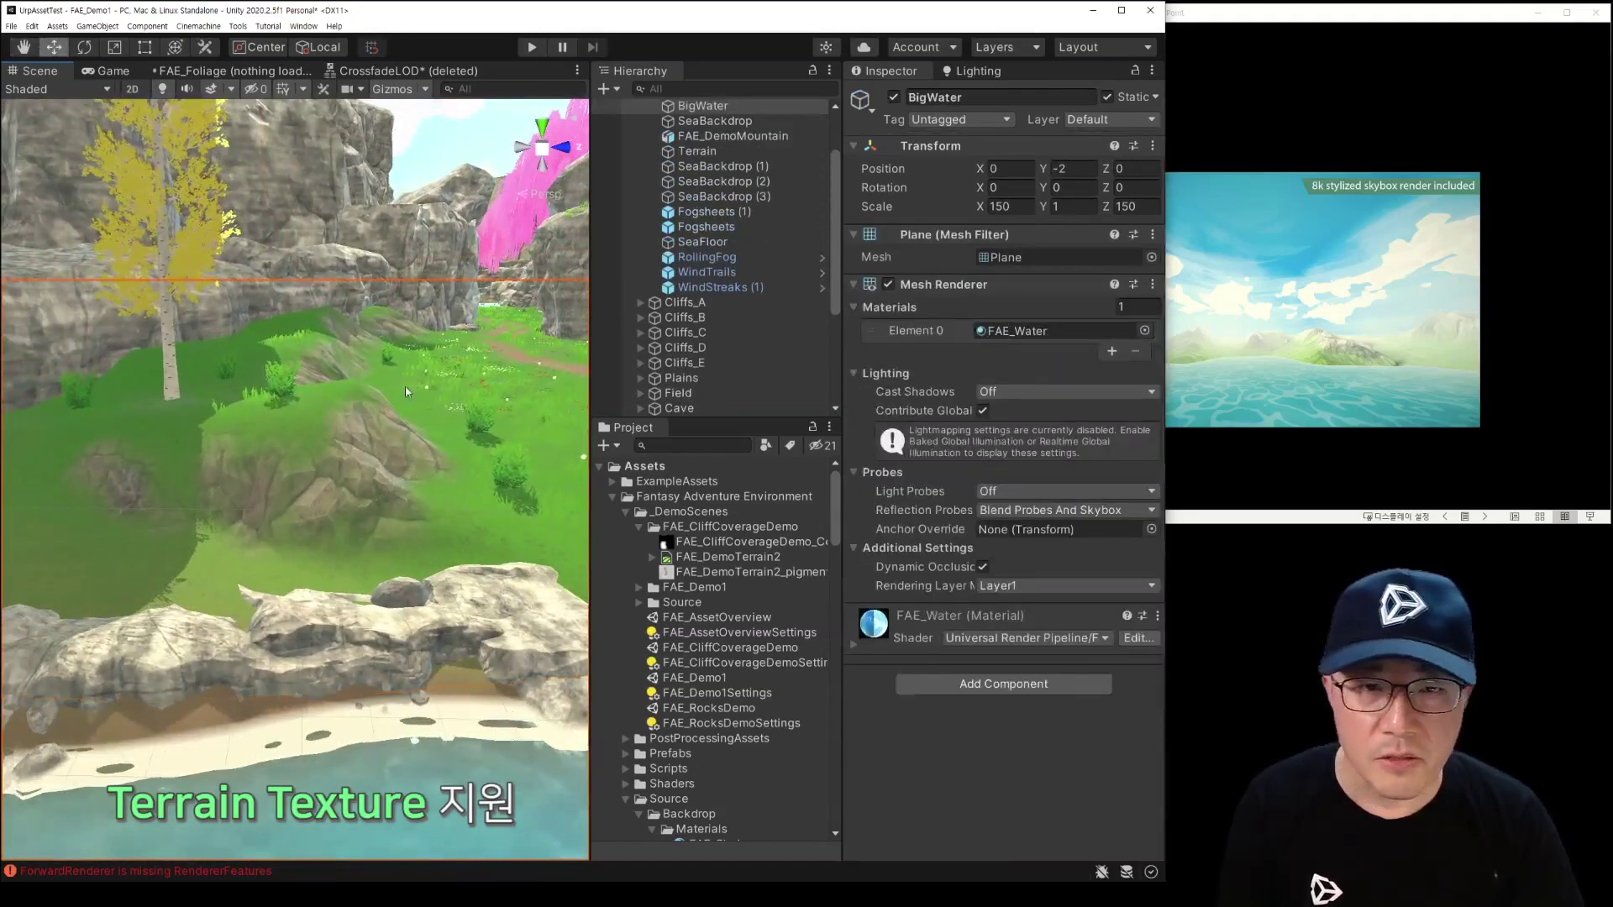
pyautogui.click(311, 481)
pyautogui.click(1414, 391)
pyautogui.click(1413, 391)
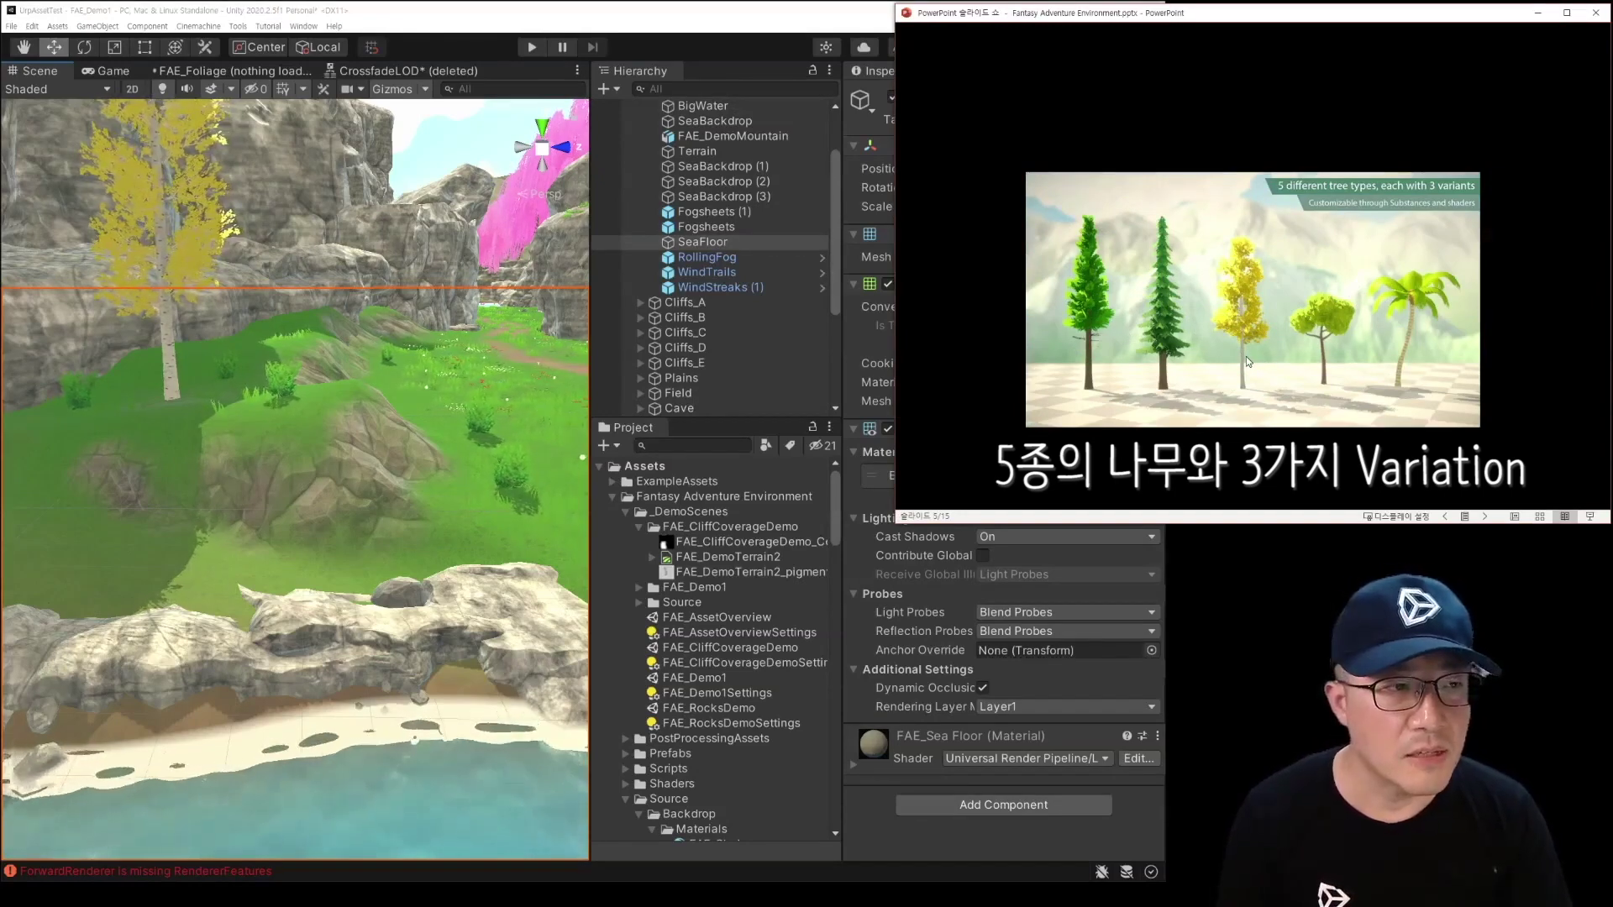
# Step: Advance the slideshow past bark materials to the 'Modular rock assets' slide, 7 of 15
pyautogui.press('Right')
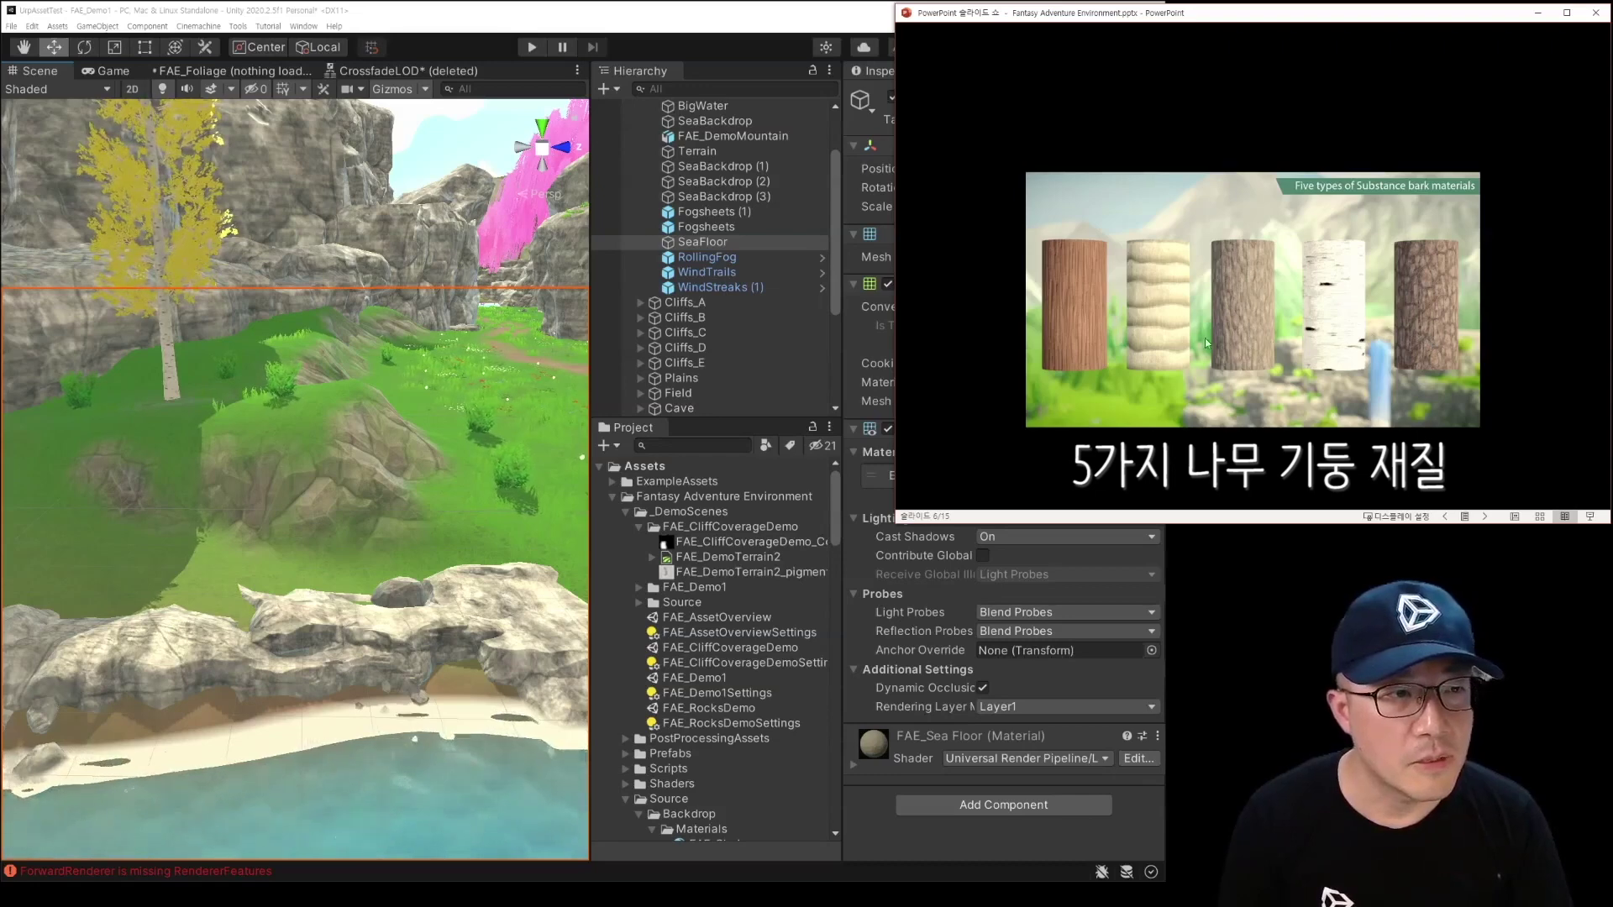
pyautogui.press('Right')
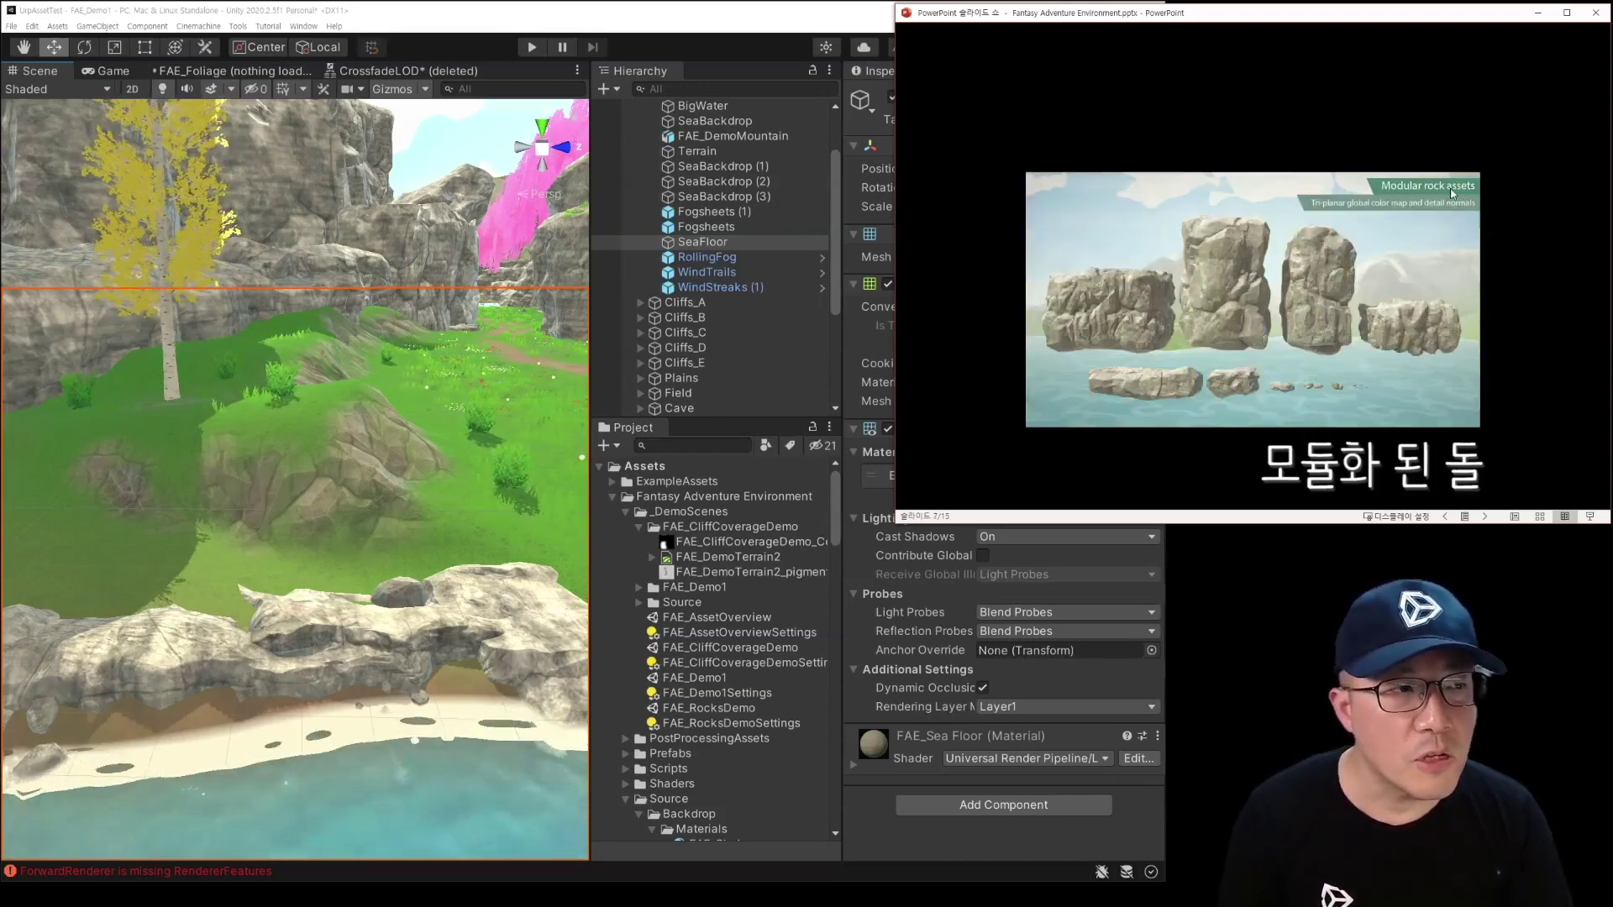
pyautogui.moveTo(357, 427); pyautogui.dragTo(271, 413, button='right')
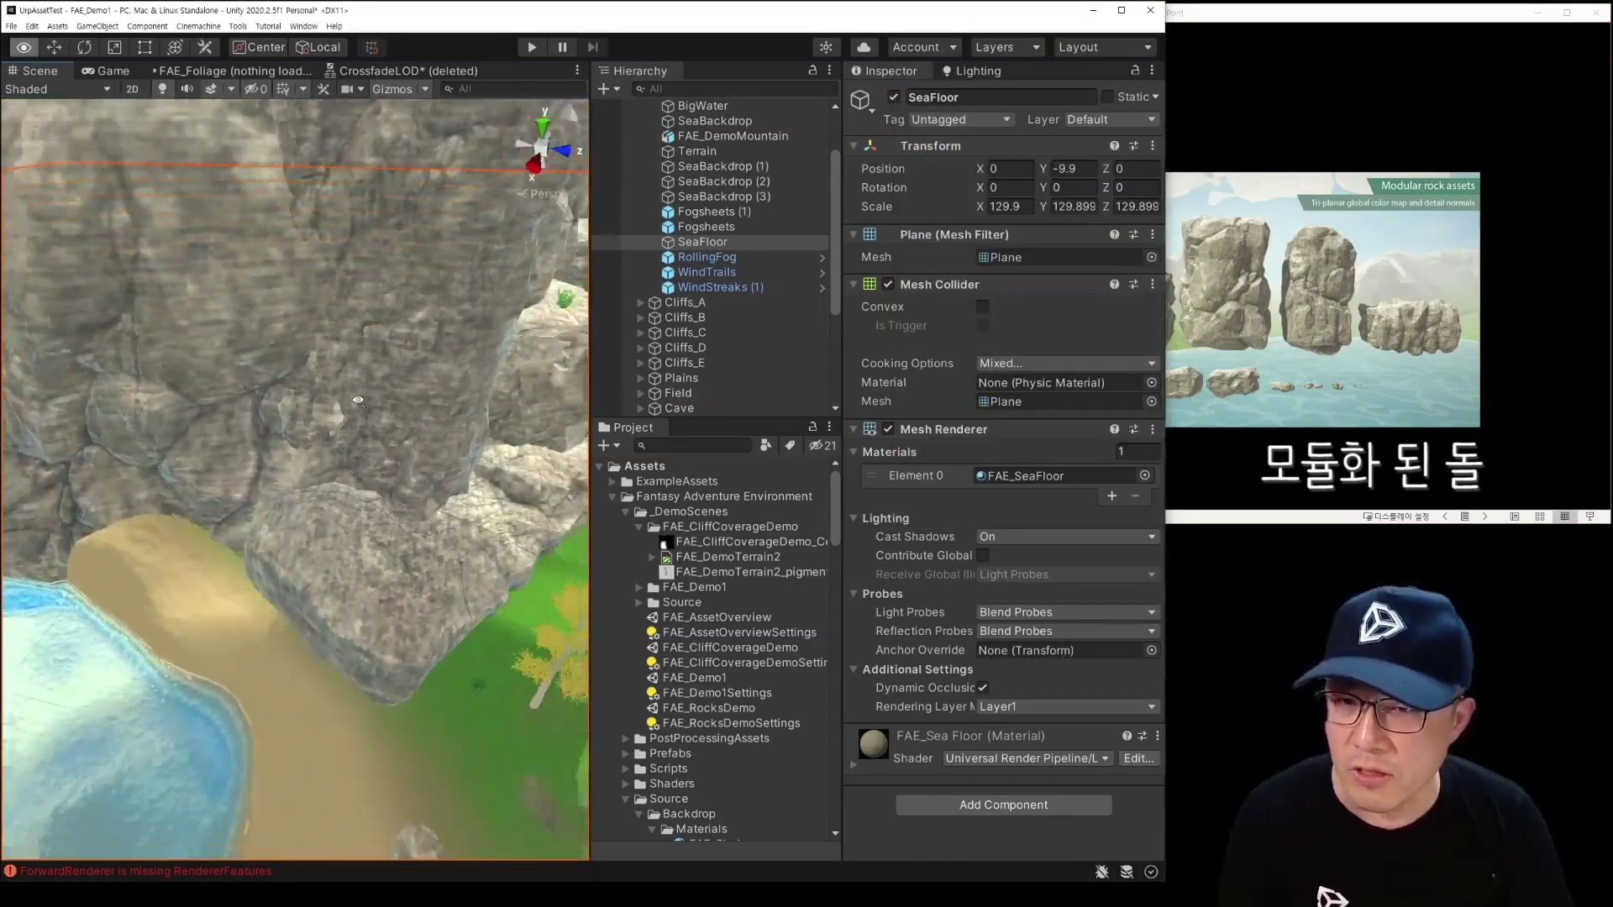
# Step: Slide Cliff_C (1) along its Z axis and back to its original spot
pyautogui.moveTo(272, 412); pyautogui.dragTo(363, 393, button='right')
pyautogui.click(365, 395)
pyautogui.moveTo(367, 351)
pyautogui.mouseDown()
pyautogui.moveTo(404, 349)
pyautogui.moveTo(374, 365)
pyautogui.mouseUp()
pyautogui.moveTo(437, 378)
pyautogui.mouseDown(button='right')
pyautogui.moveTo(327, 381)
pyautogui.moveTo(387, 378)
pyautogui.mouseUp(button='right')
# Step: Advance the slideshow to the cliff material script slide, then view WindController and CliffAppearance
pyautogui.click(1336, 320)
pyautogui.click(1336, 319)
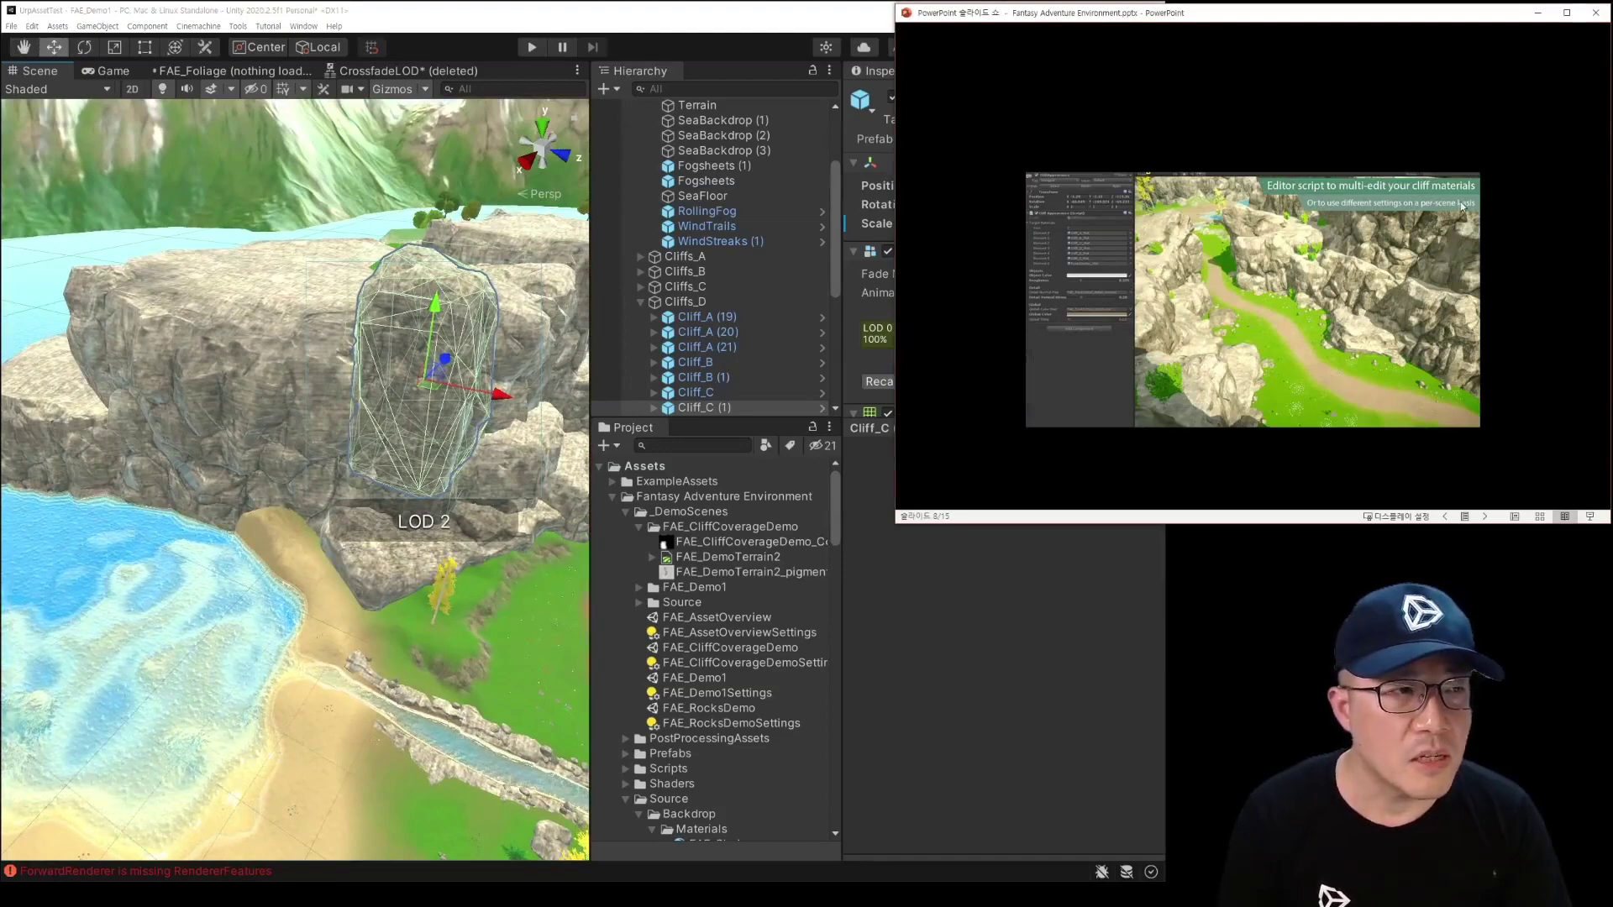
pyautogui.click(389, 164)
pyautogui.click(380, 144)
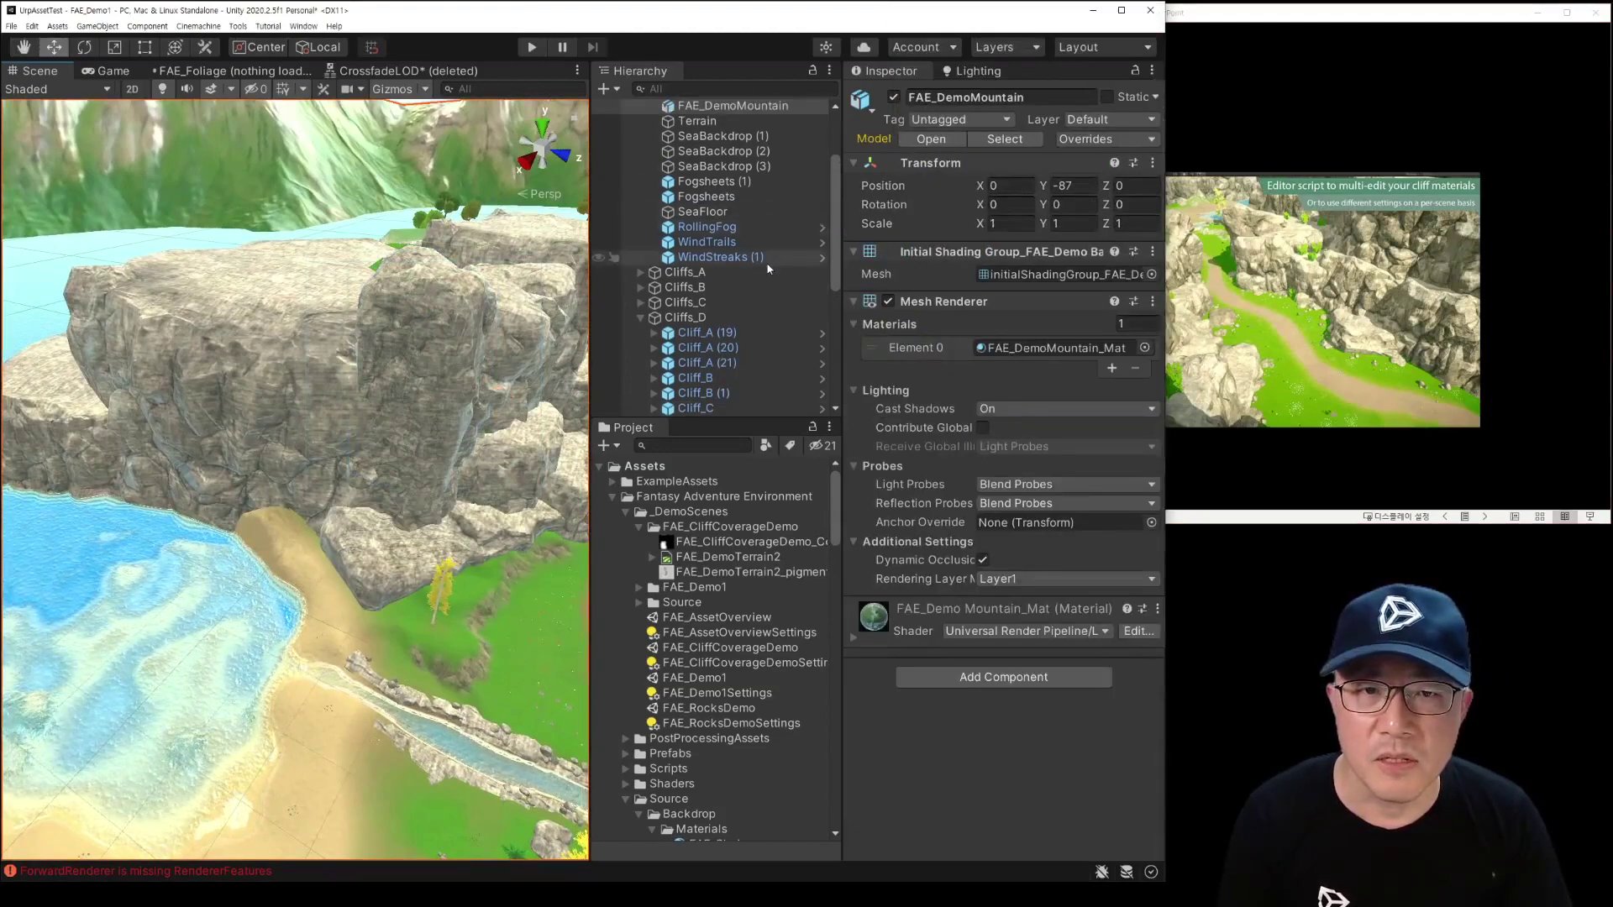
pyautogui.scroll(3, 768, 269)
pyautogui.click(718, 136)
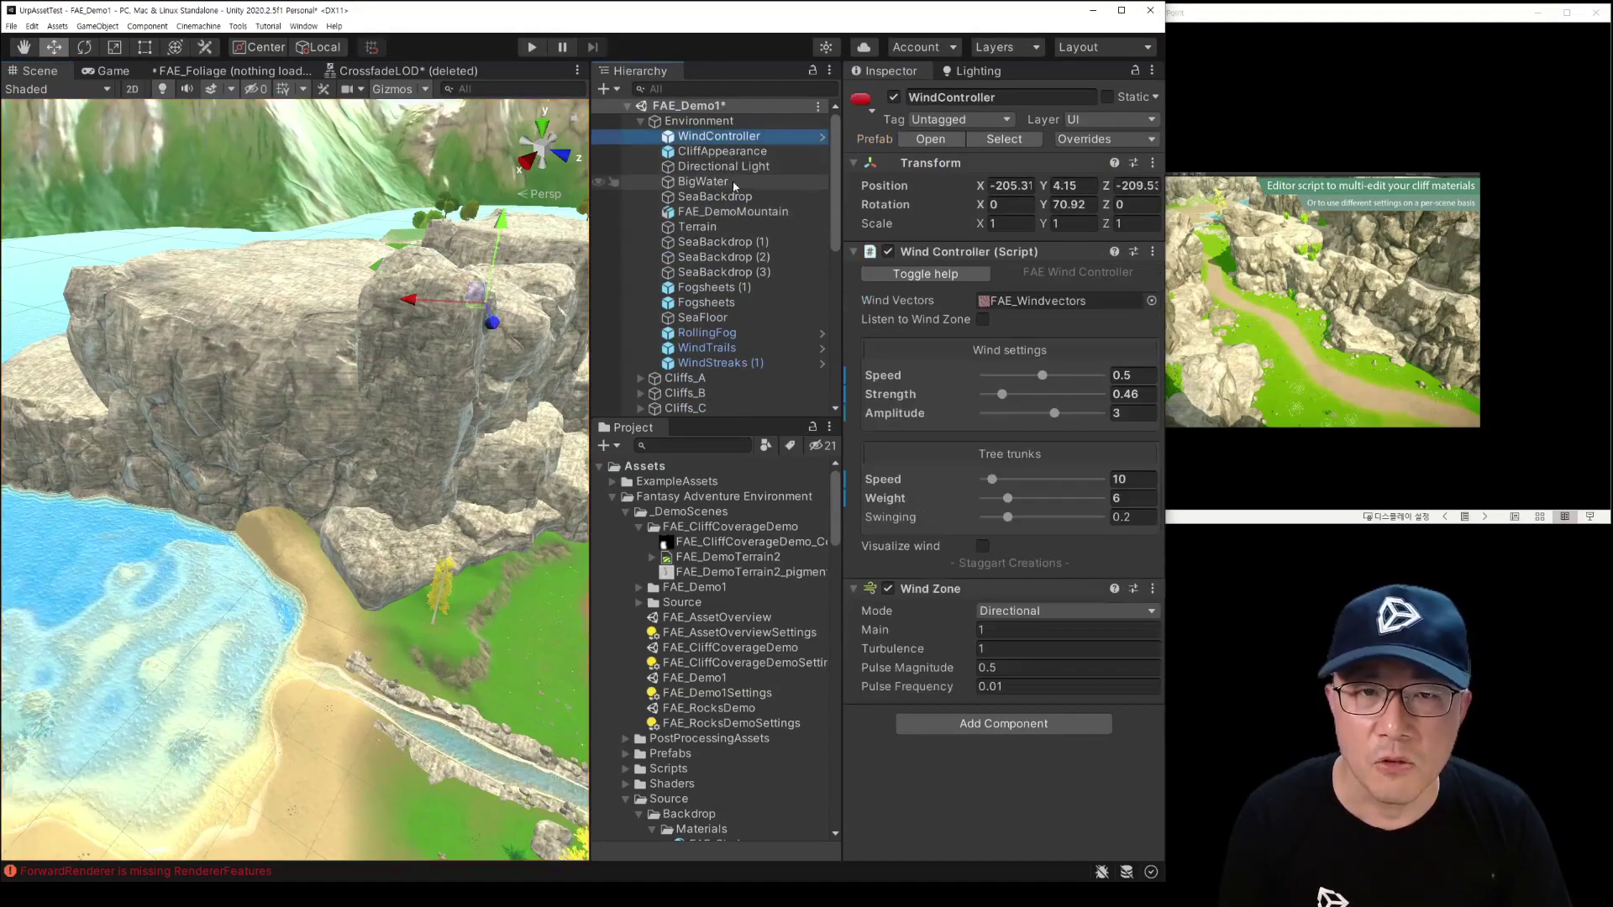
pyautogui.click(710, 151)
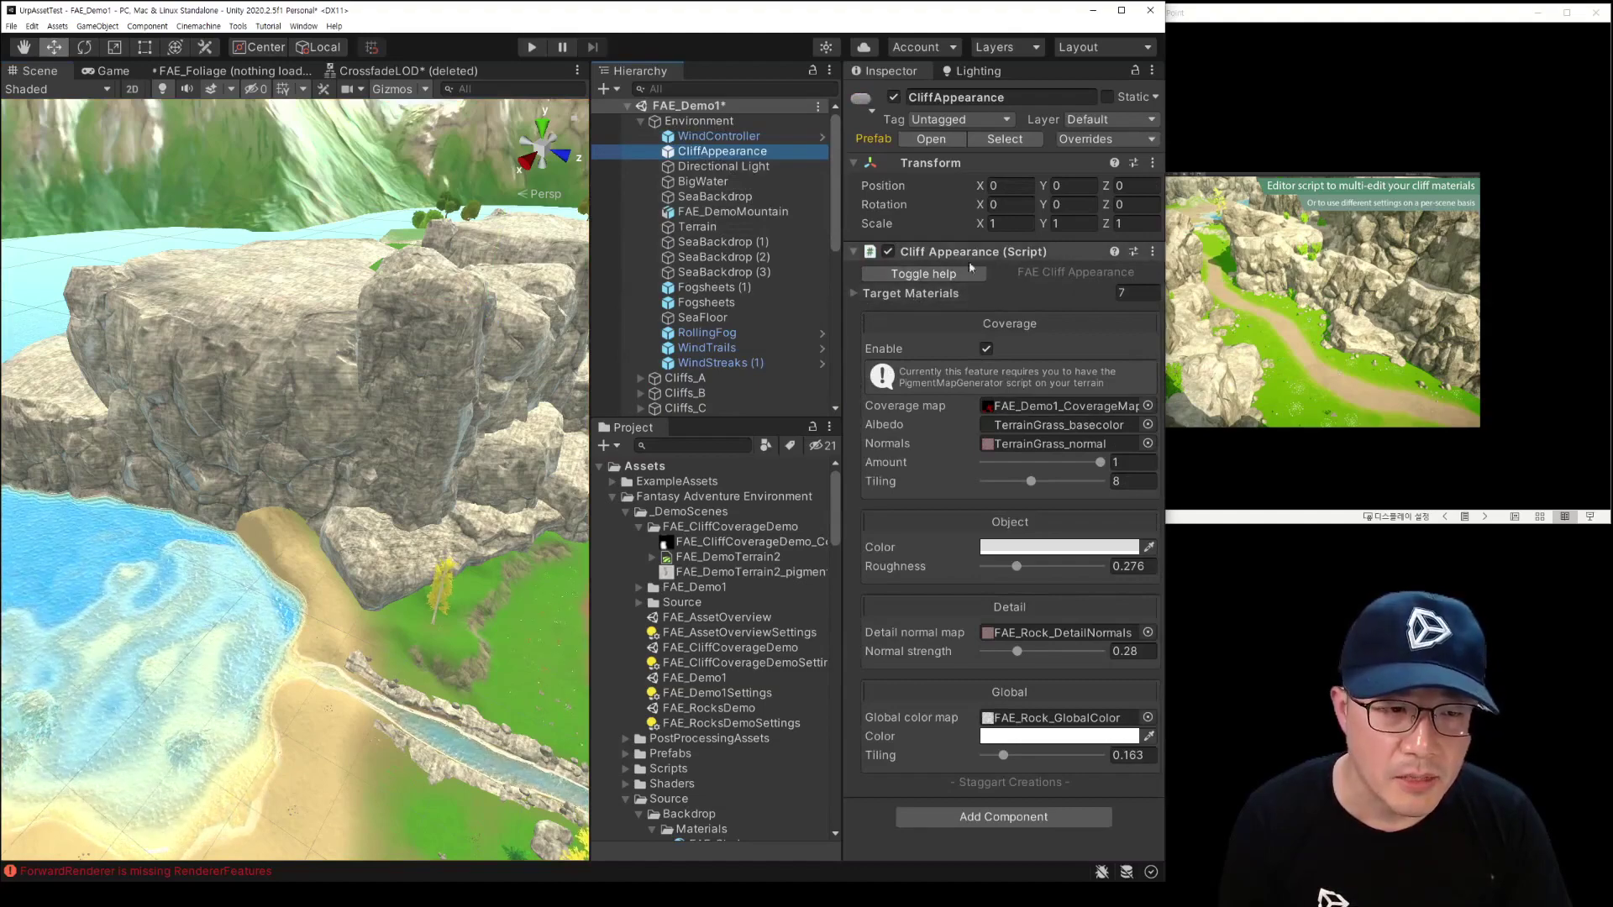
# Step: Fly closer to the rock cliffs and expand then collapse CliffAppearance's target materials list
pyautogui.moveTo(571, 395); pyautogui.dragTo(609, 383, button='right')
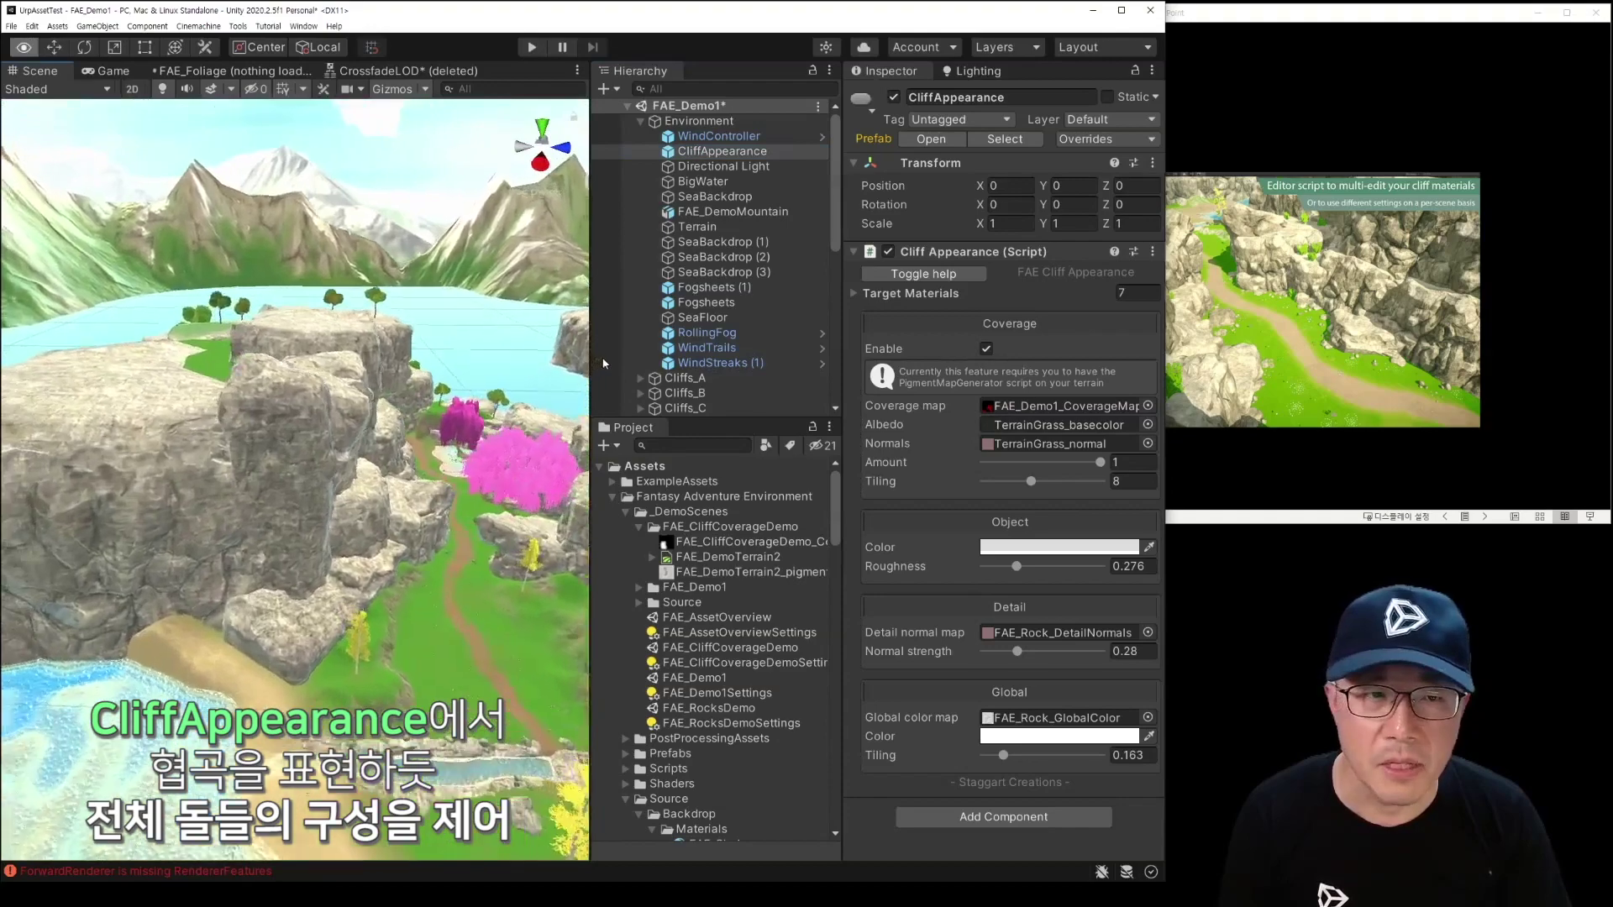
pyautogui.moveTo(608, 384); pyautogui.dragTo(838, 306, button='right')
pyautogui.click(853, 293)
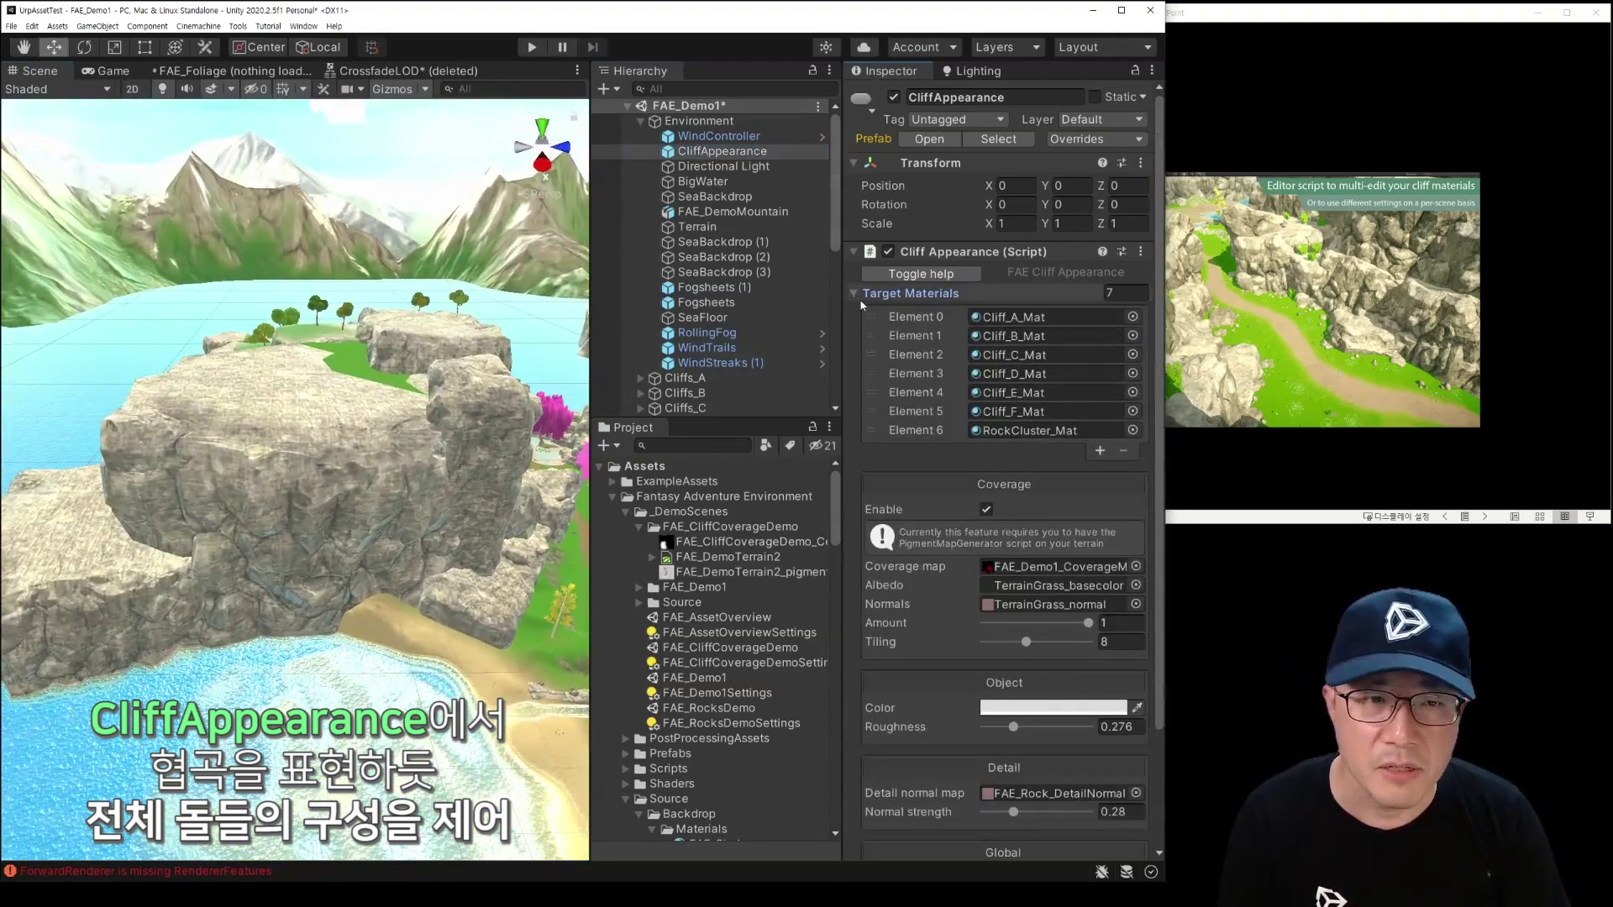
pyautogui.click(853, 294)
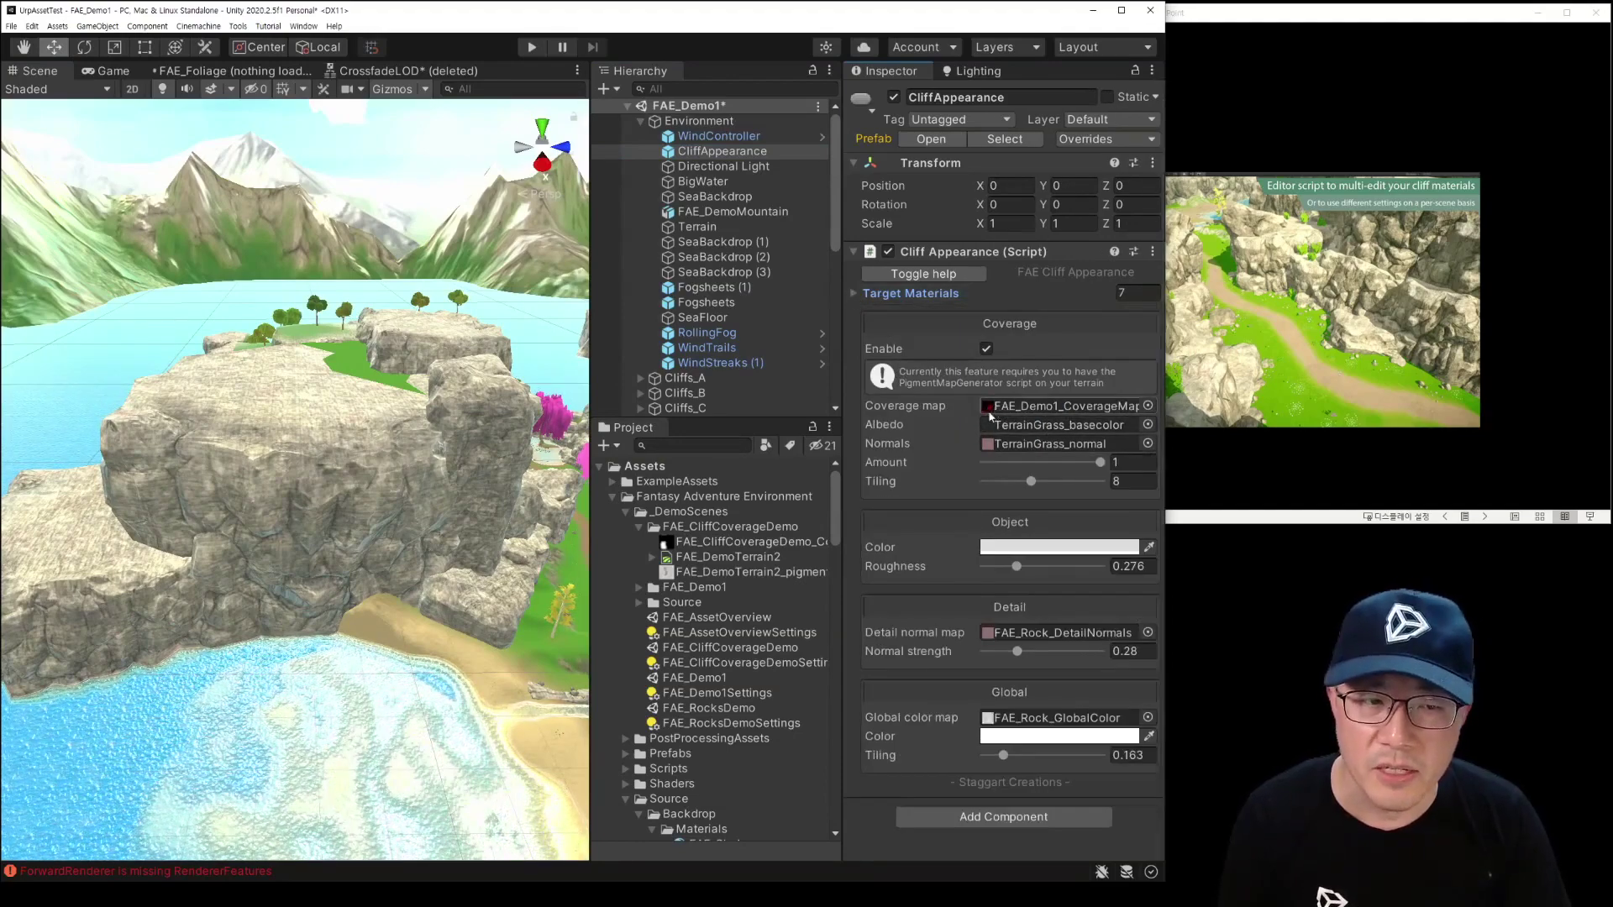
# Step: Select the Cliff_B rock, move it, and undo the move
pyautogui.moveTo(563, 480)
pyautogui.mouseDown(button='right')
pyautogui.moveTo(572, 526)
pyautogui.moveTo(426, 531)
pyautogui.mouseUp(button='right')
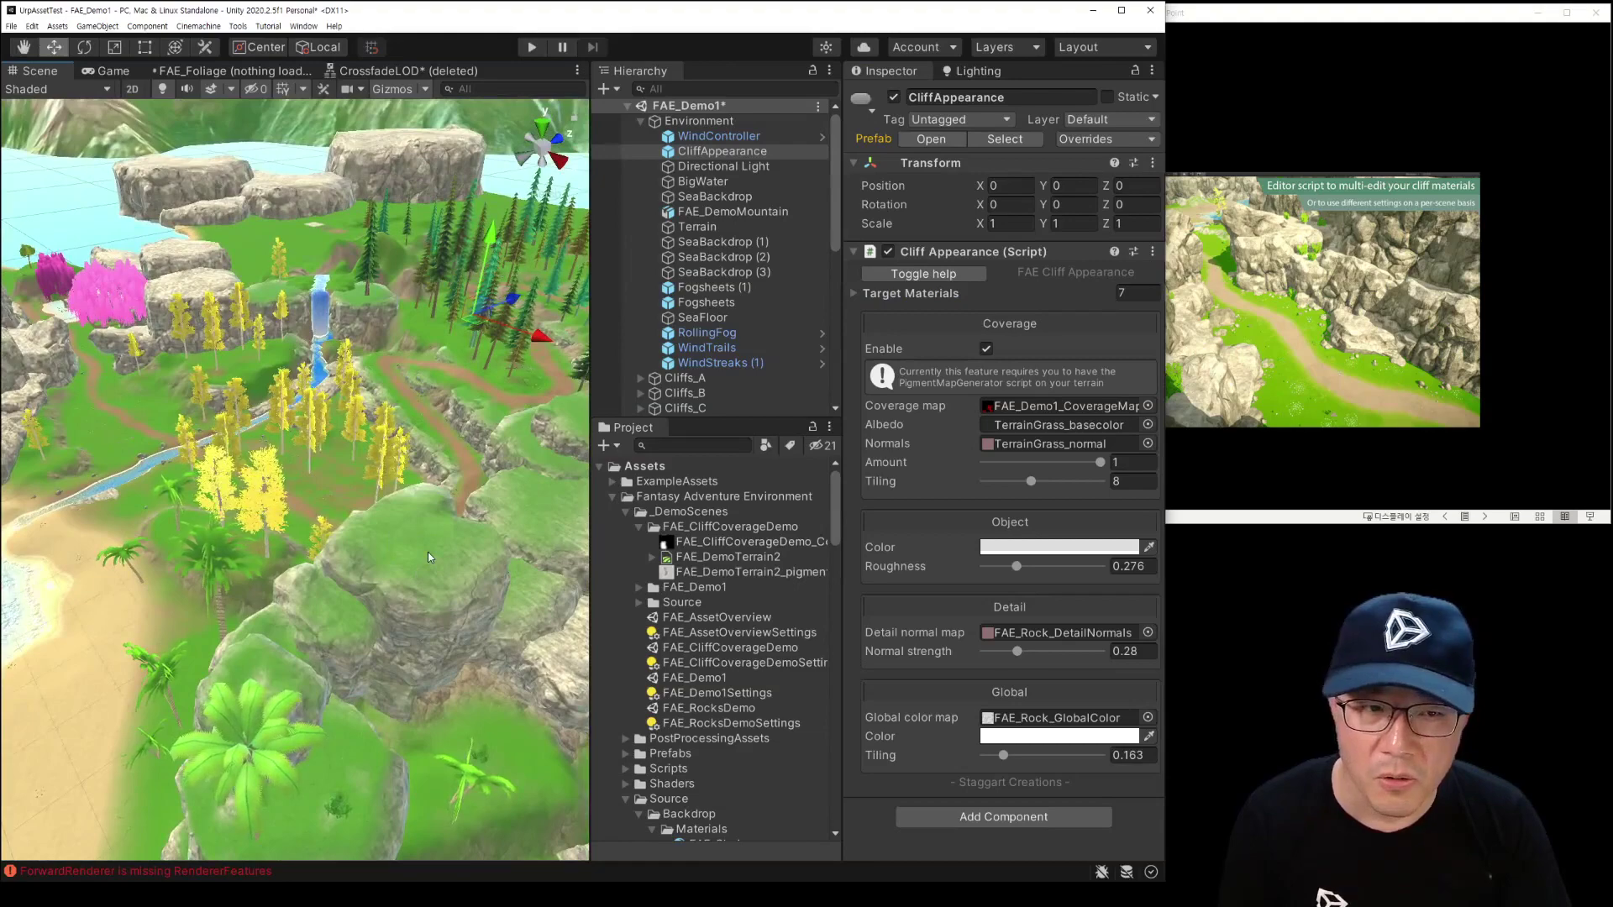
pyautogui.moveTo(427, 552)
pyautogui.mouseDown(button='right')
pyautogui.moveTo(157, 384)
pyautogui.moveTo(470, 538)
pyautogui.mouseUp(button='right')
pyautogui.click(495, 562)
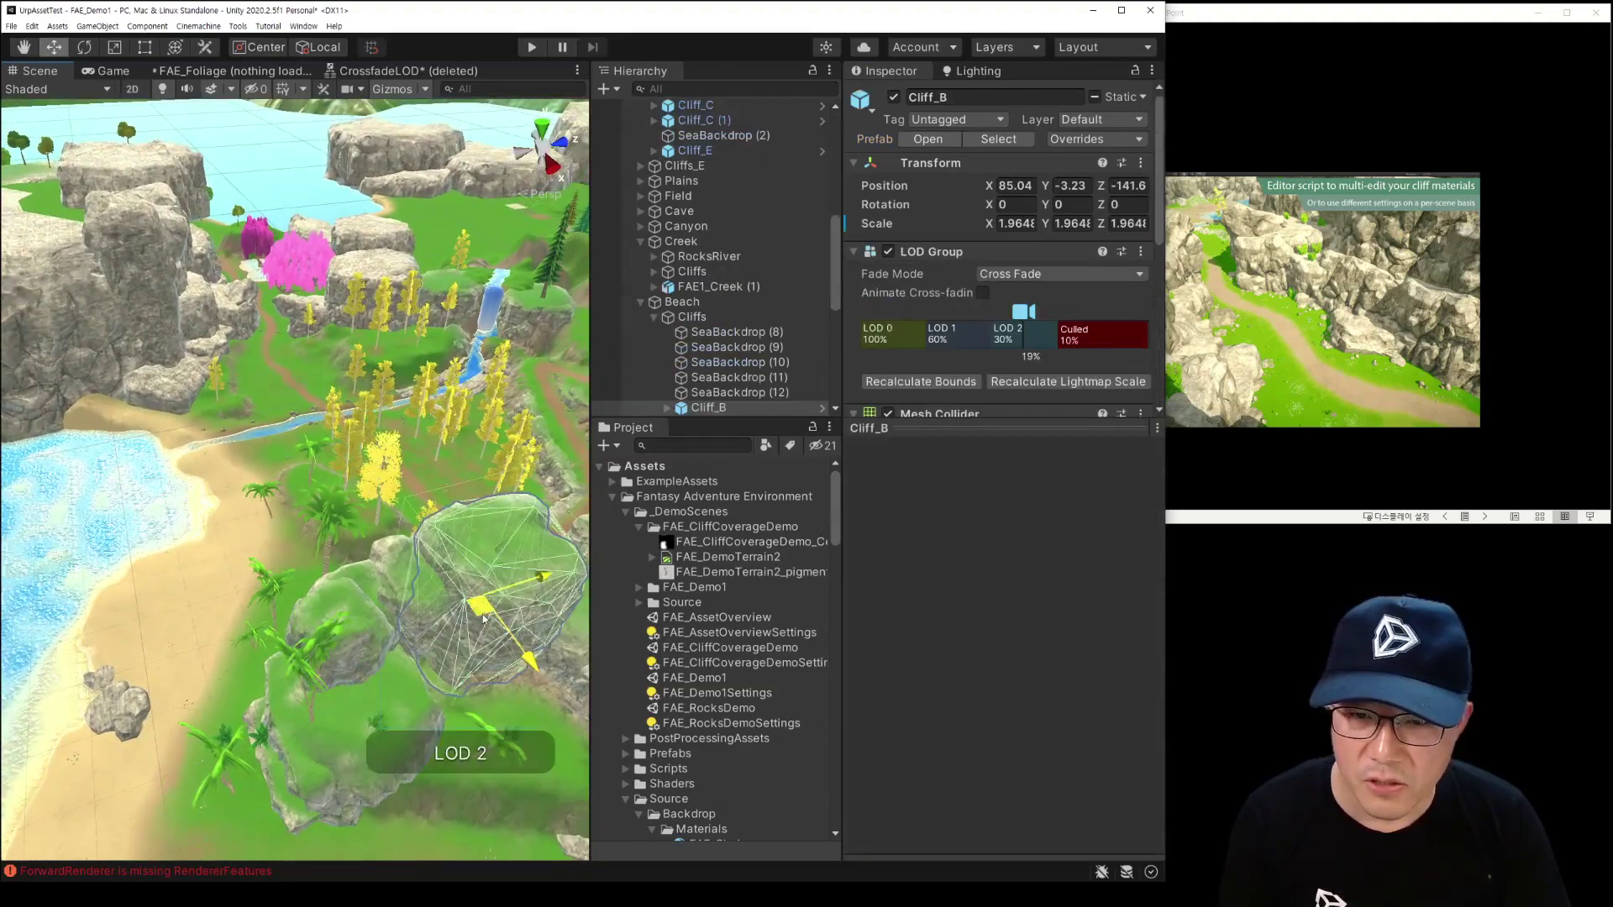
pyautogui.moveTo(484, 620); pyautogui.dragTo(488, 621)
pyautogui.hotkey('ctrl', 'z')
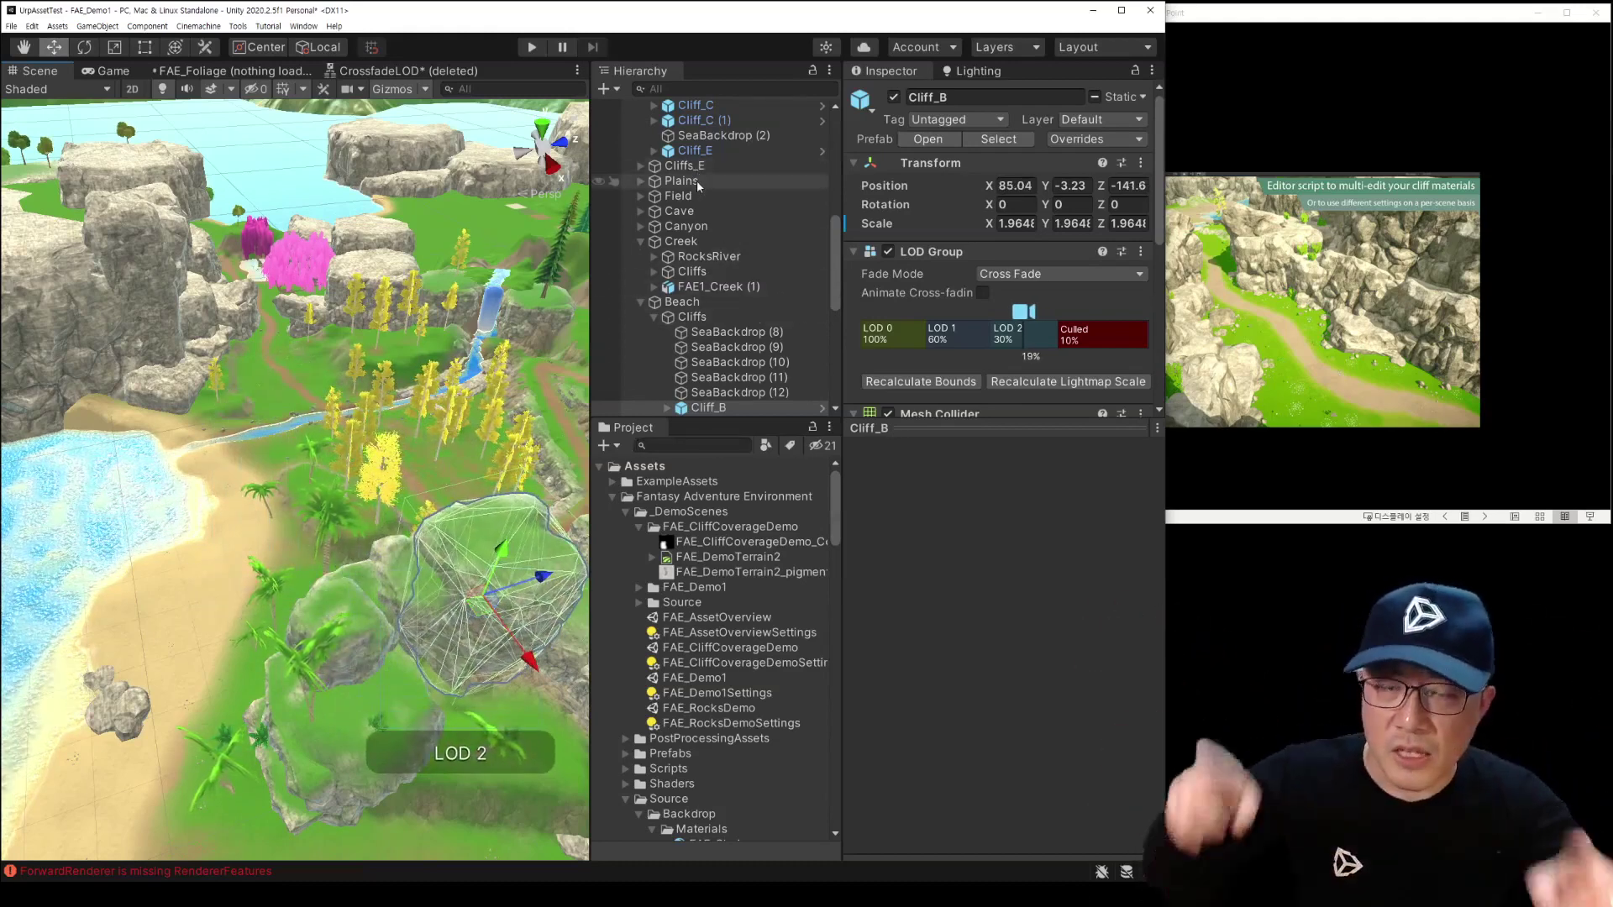
# Step: In CliffAppearance, try Coverage Amount 0.144, then undo it back to 1
pyautogui.scroll(5, 743, 233)
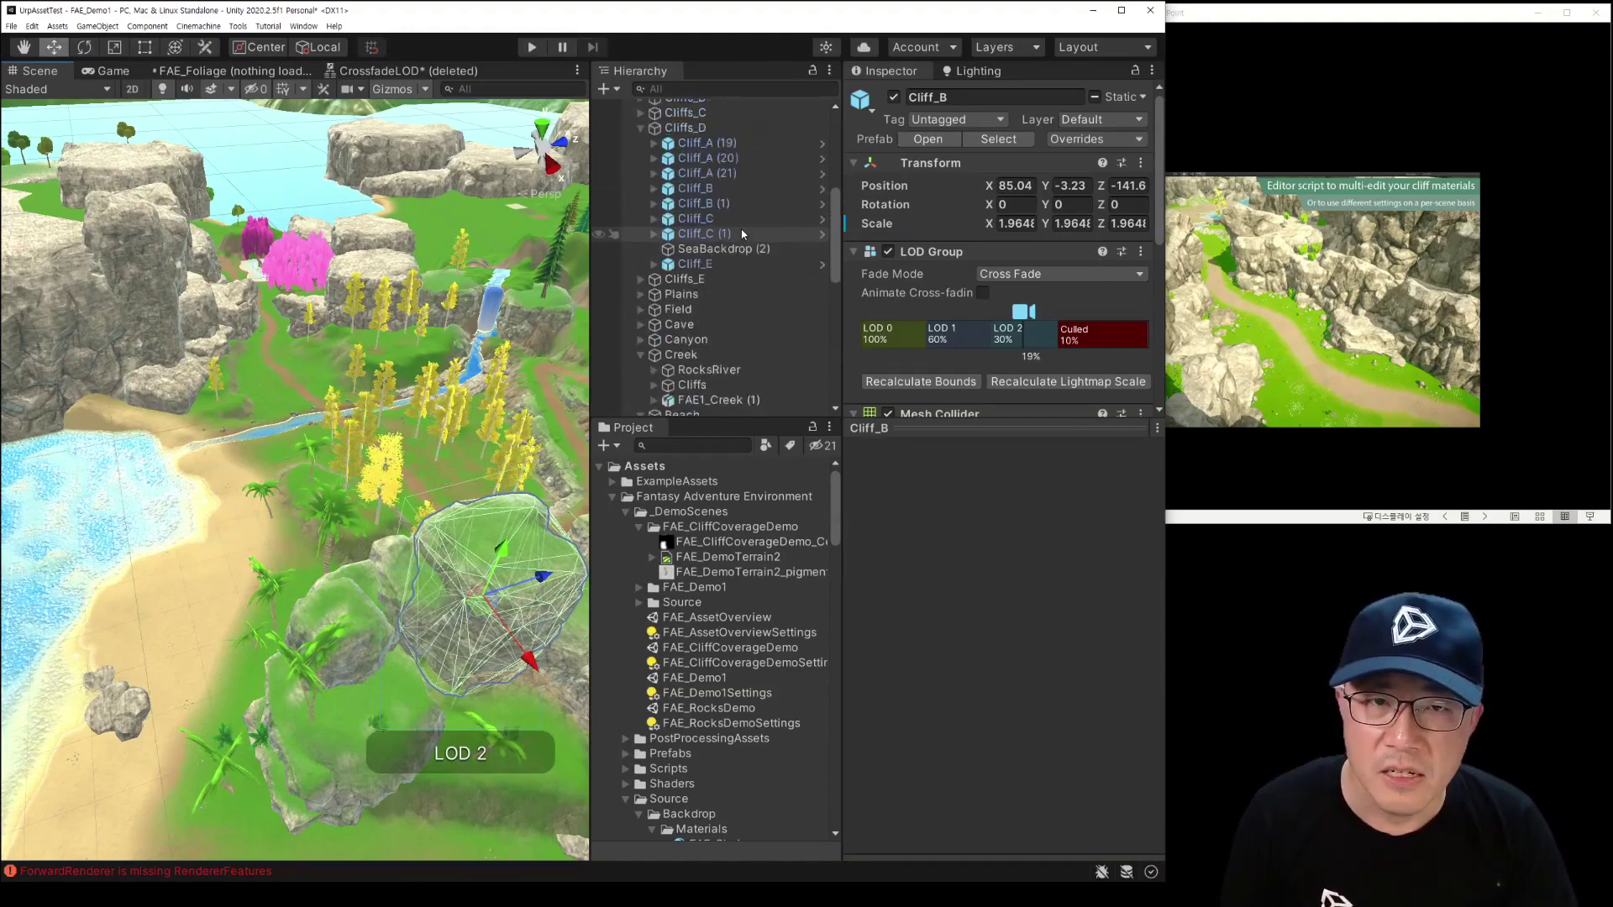
pyautogui.scroll(2, 743, 234)
pyautogui.scroll(4, 725, 179)
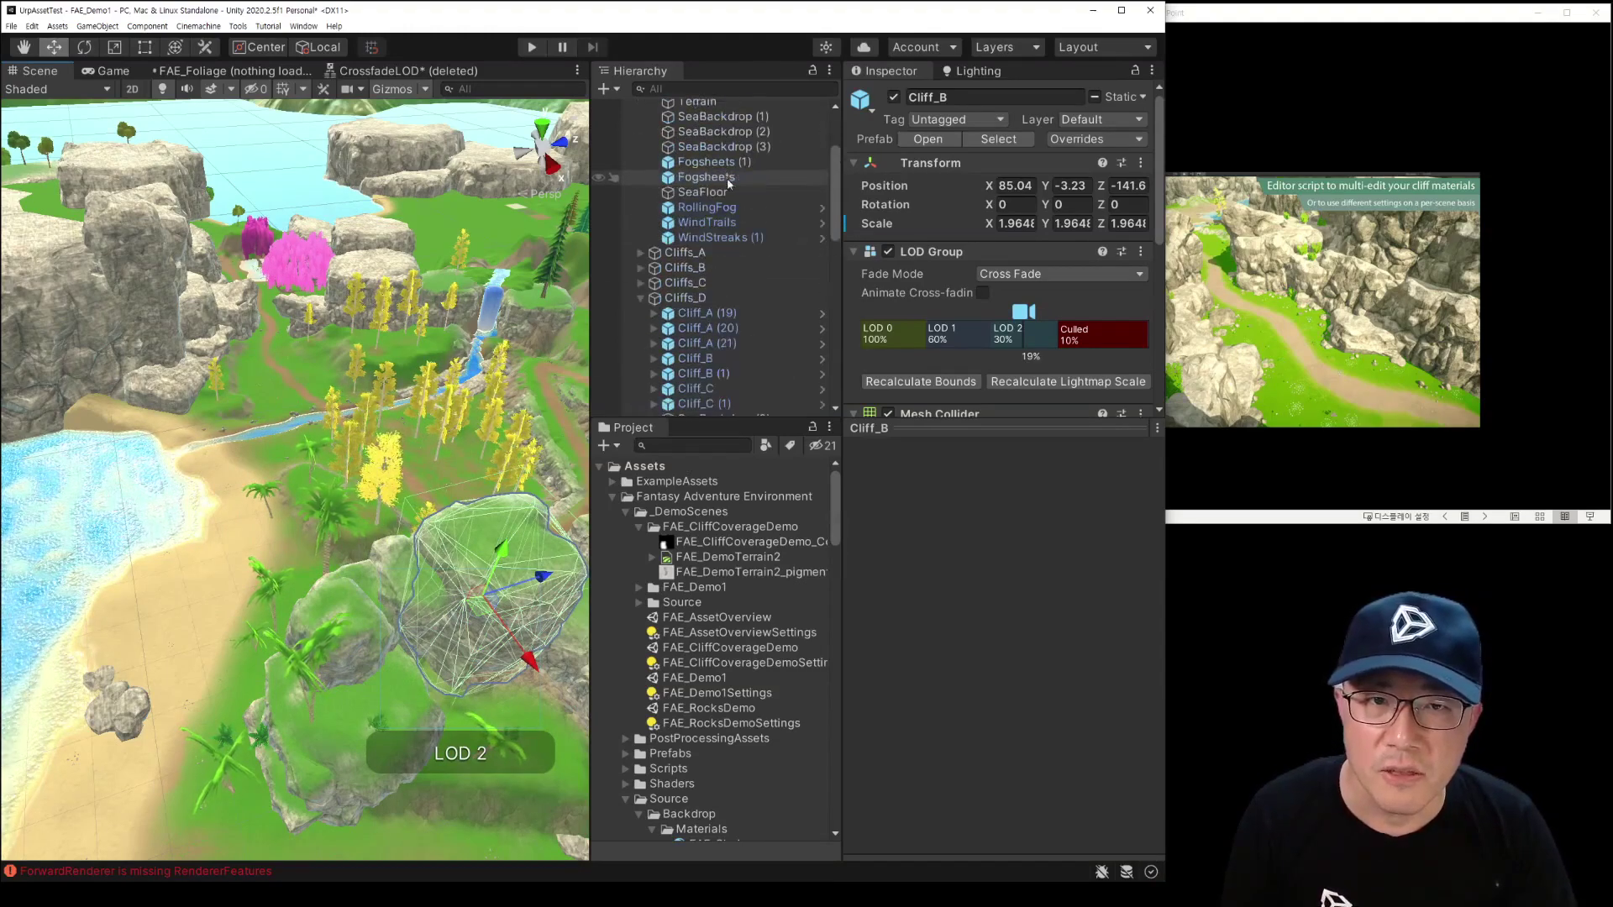
pyautogui.click(721, 151)
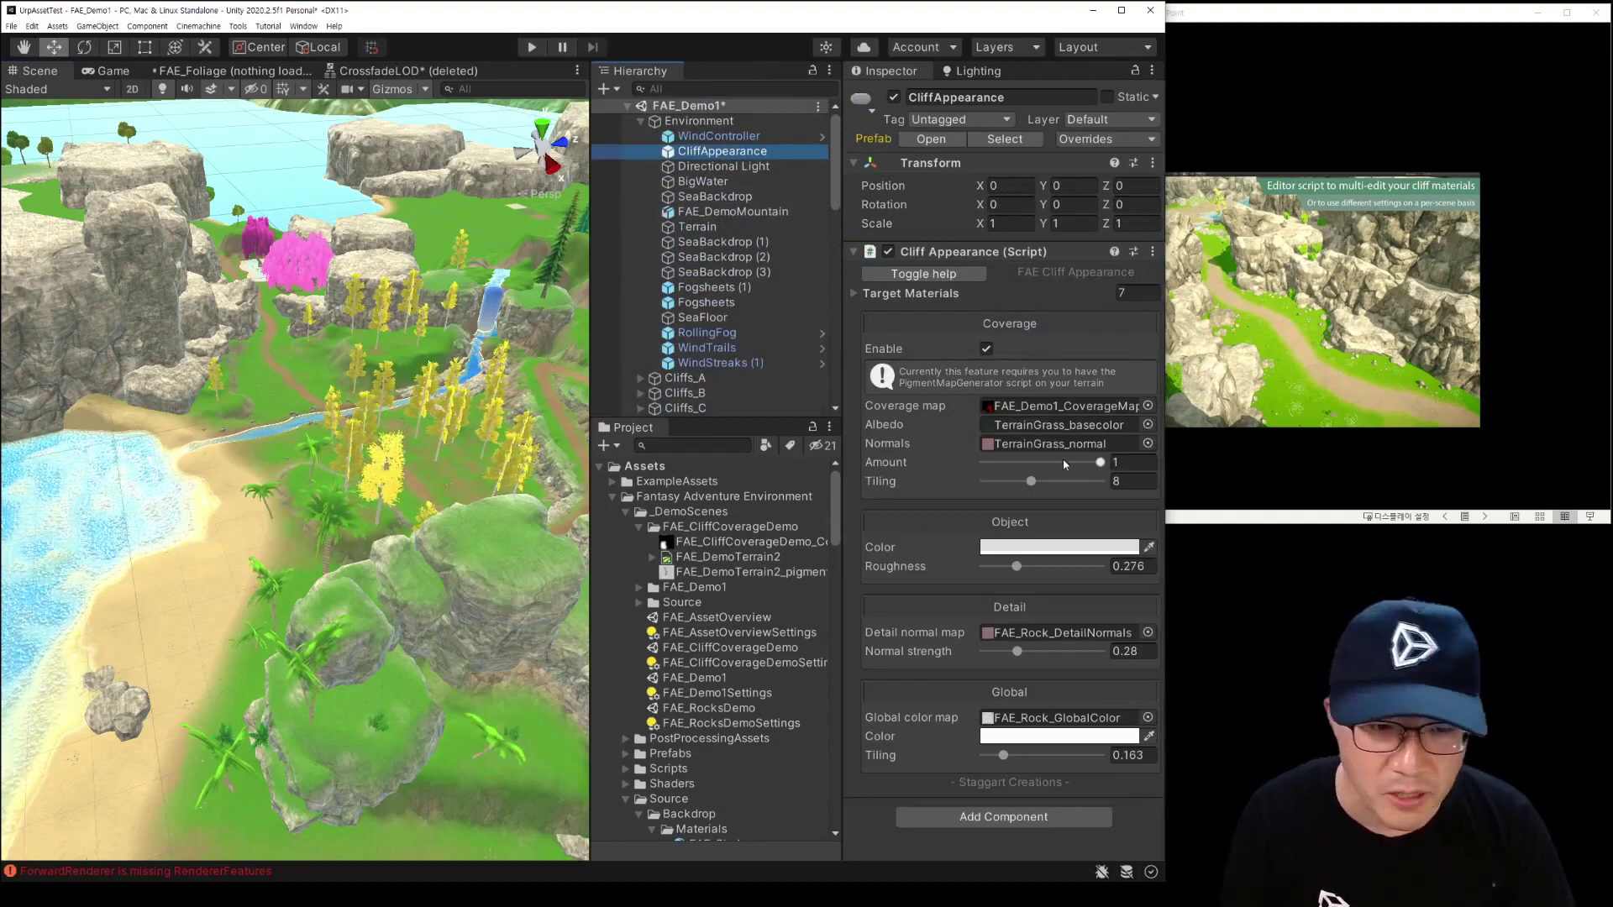
pyautogui.moveTo(1096, 463); pyautogui.dragTo(1001, 462)
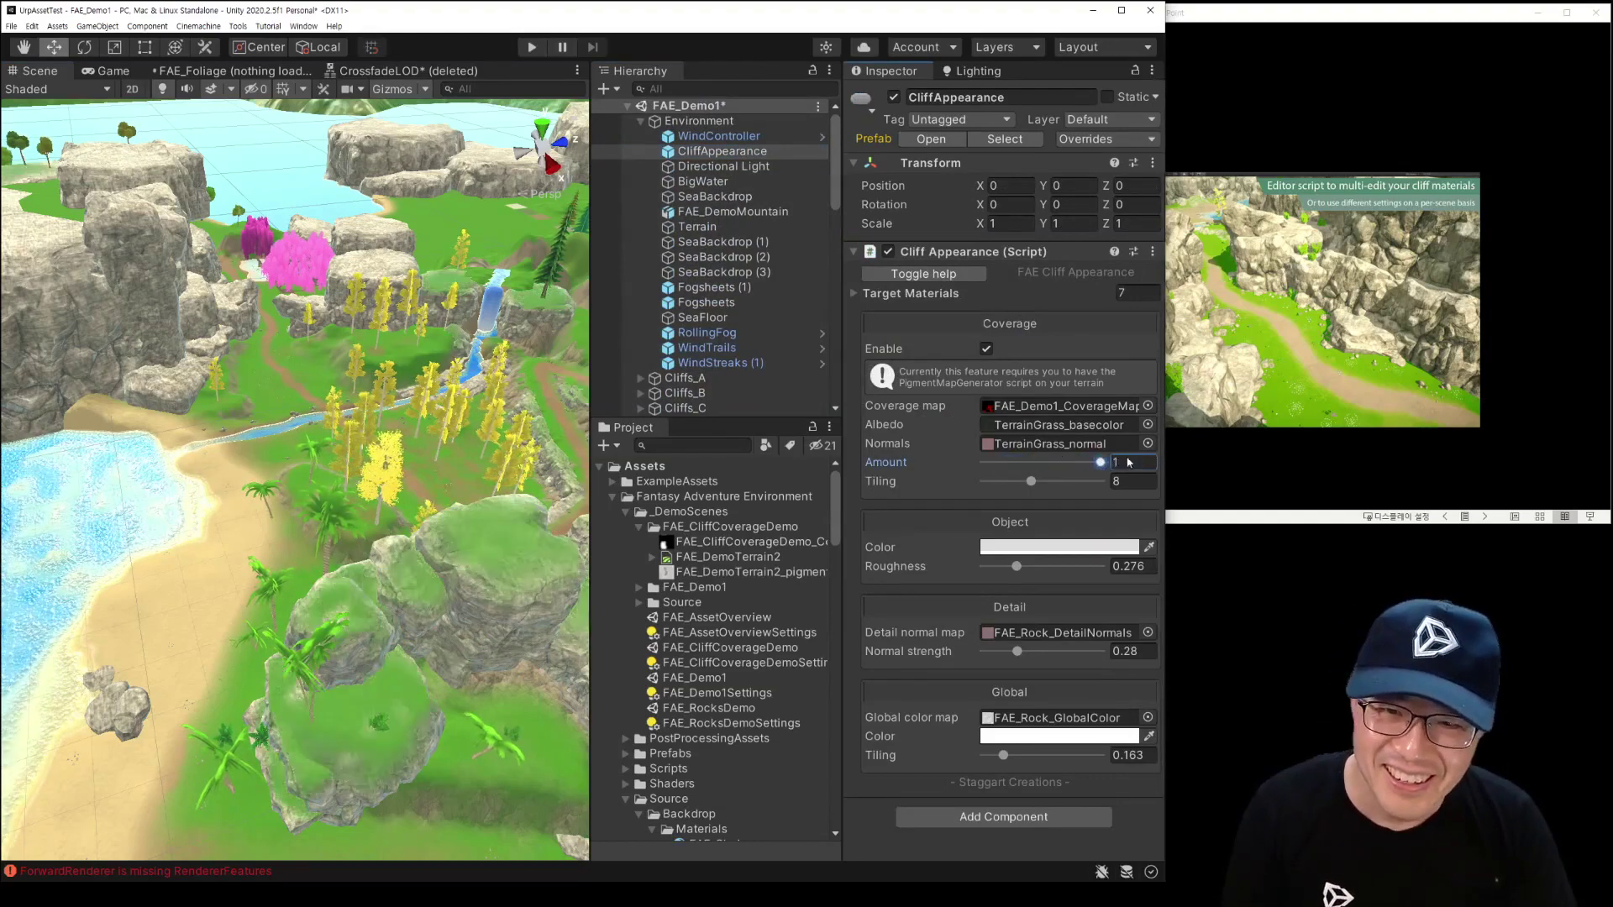
pyautogui.hotkey('ctrl', 'z')
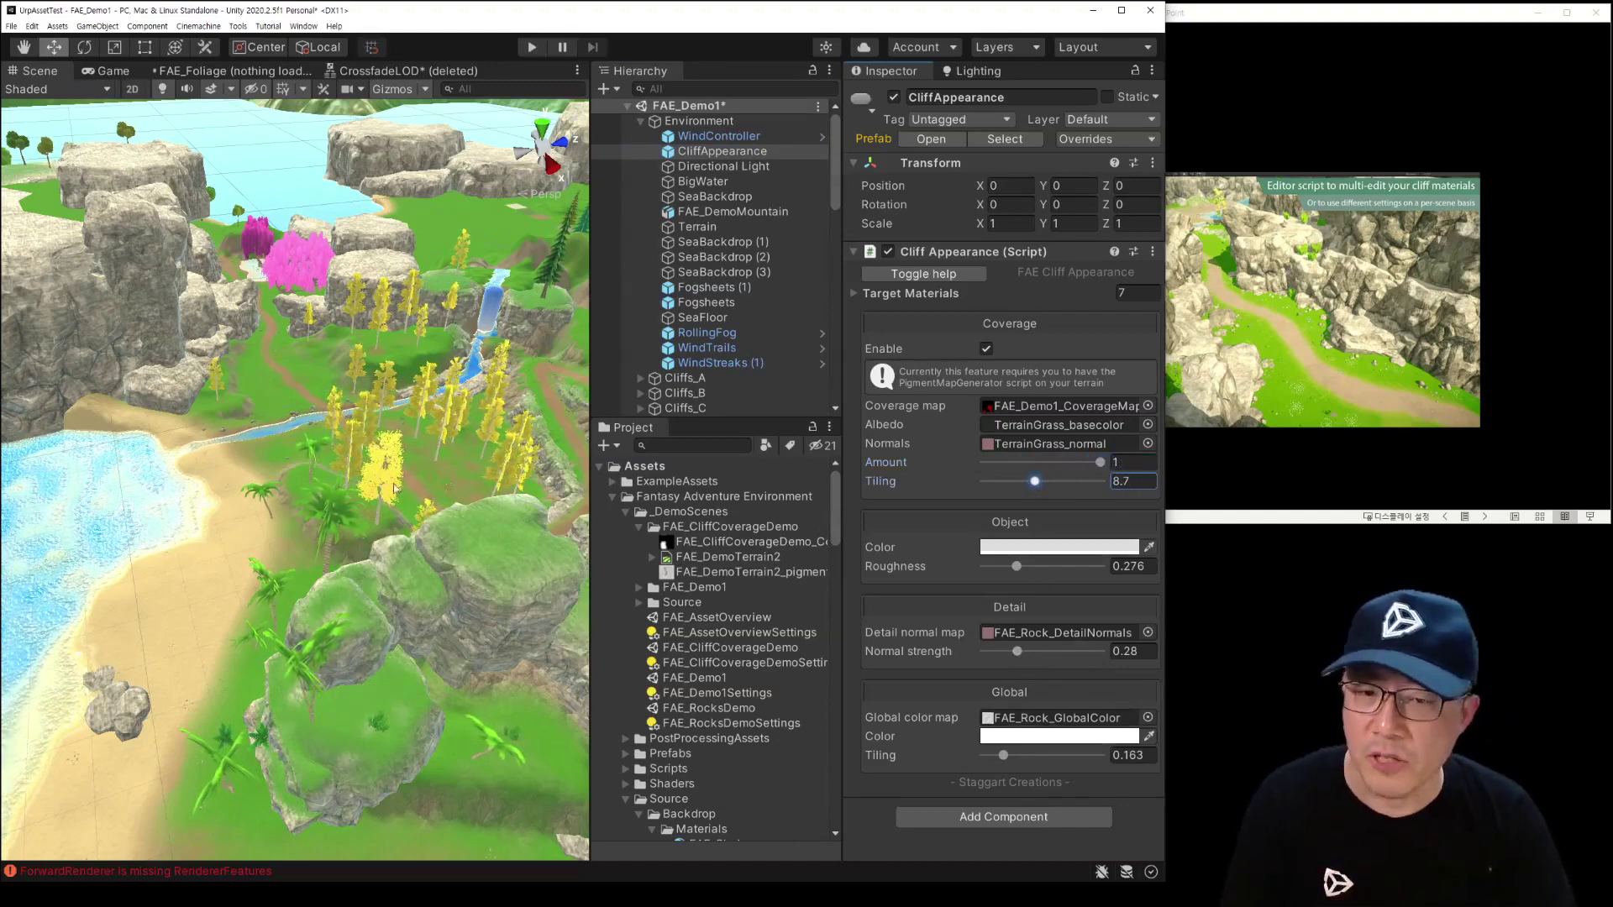
pyautogui.moveTo(394, 487)
pyautogui.mouseDown(button='right')
pyautogui.moveTo(367, 447)
pyautogui.moveTo(356, 476)
pyautogui.mouseUp(button='right')
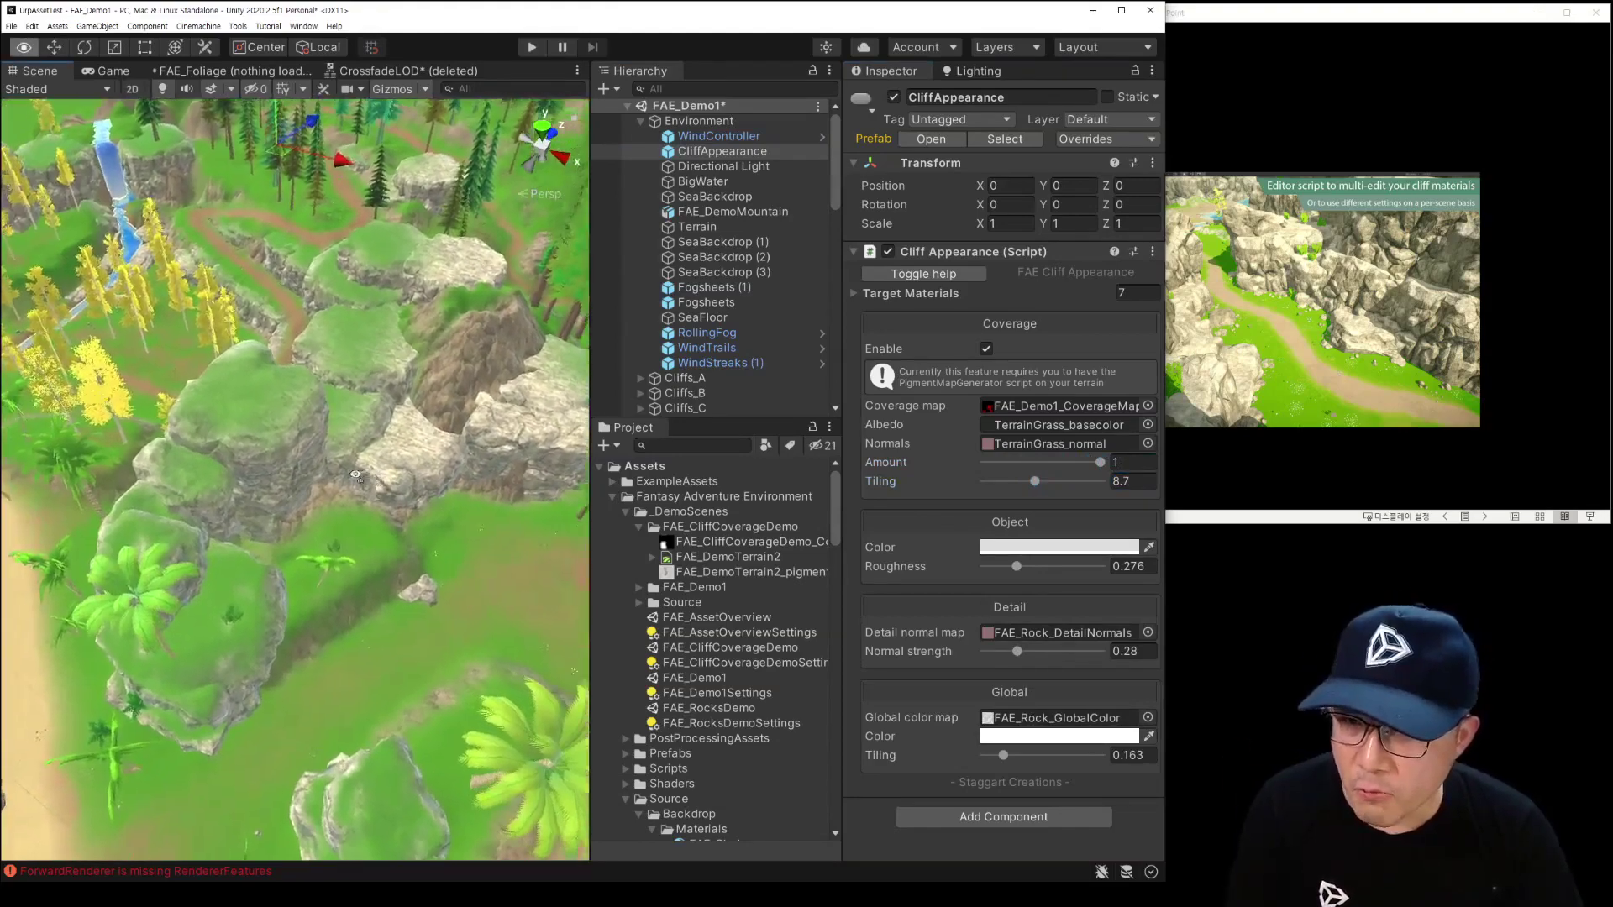
pyautogui.moveTo(355, 476); pyautogui.dragTo(447, 383, button='right')
pyautogui.click(385, 396)
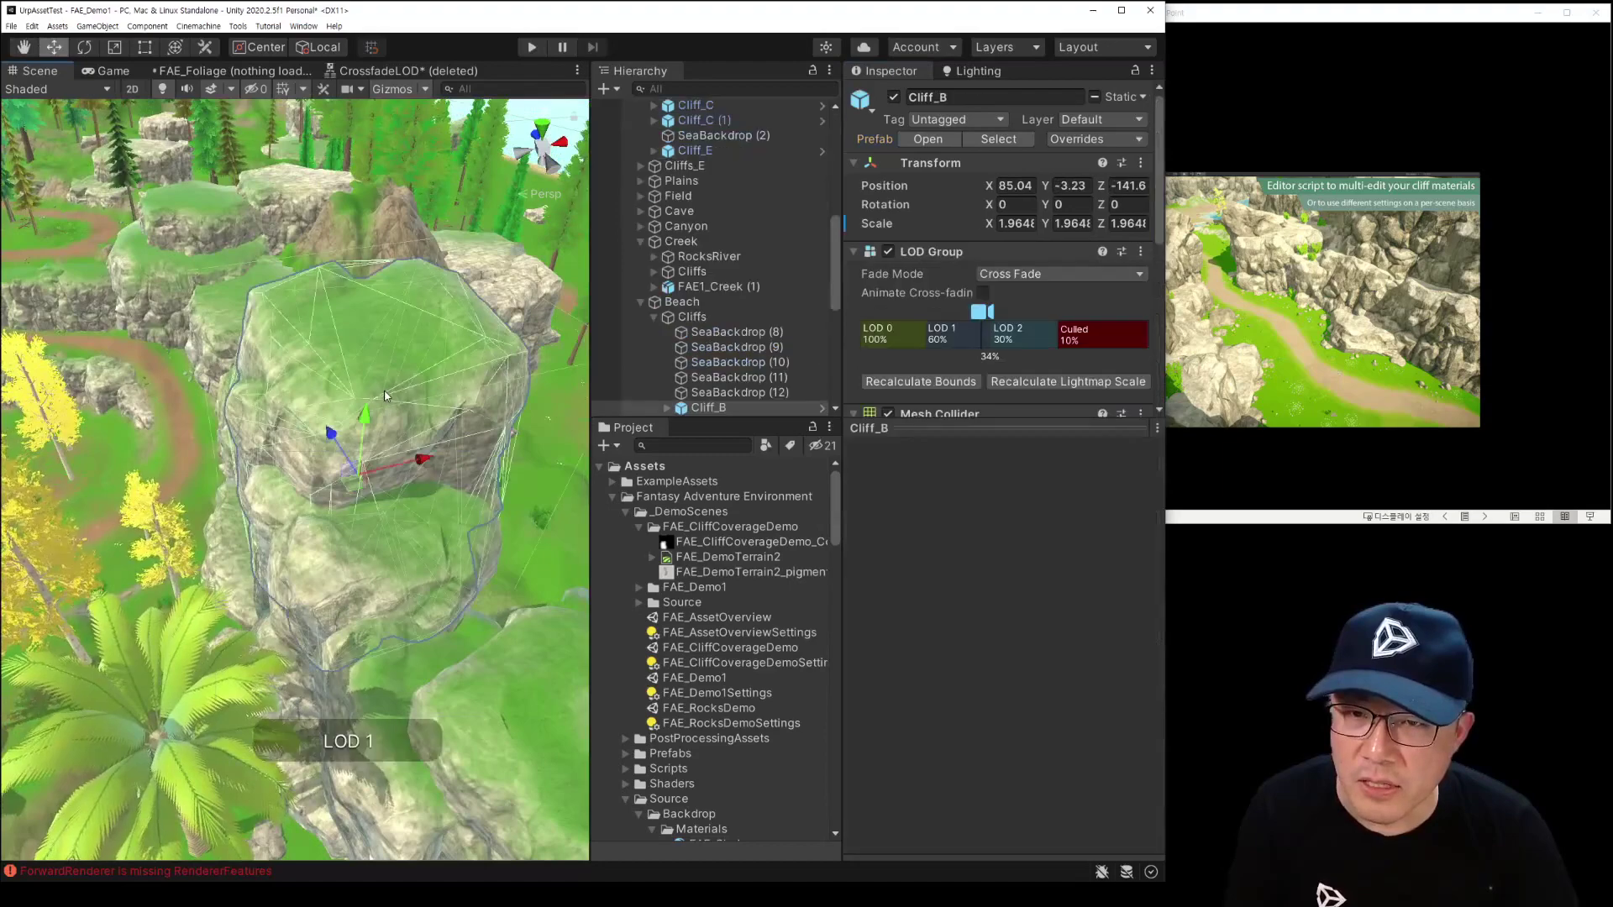
pyautogui.press('e')
pyautogui.moveTo(375, 436)
pyautogui.mouseDown()
pyautogui.moveTo(373, 402)
pyautogui.moveTo(452, 324)
pyautogui.mouseUp()
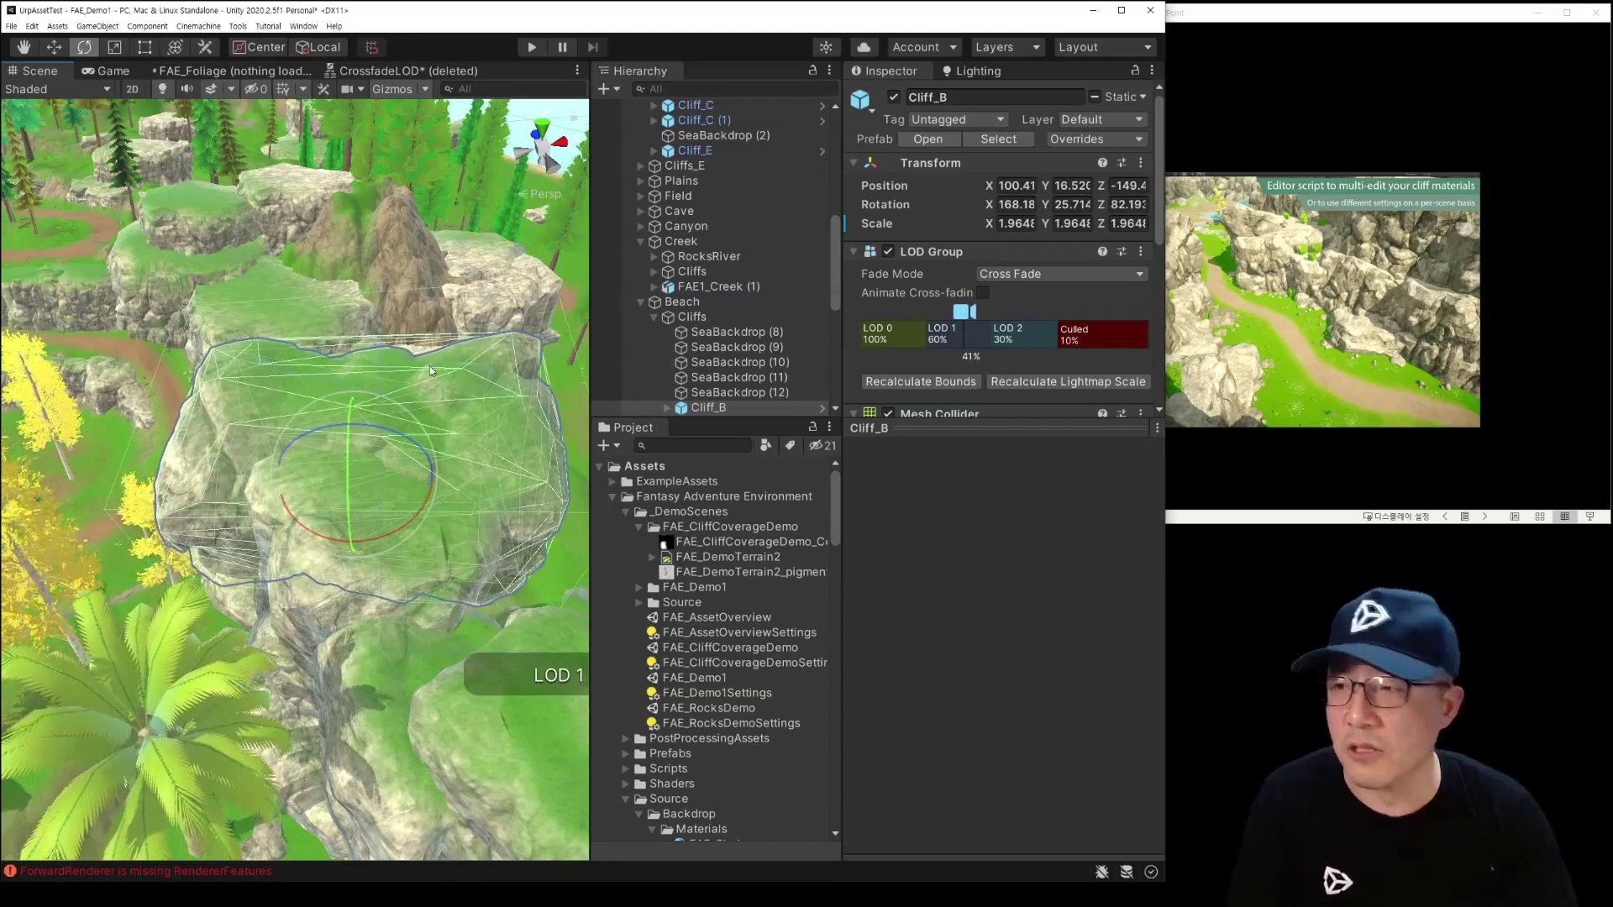
pyautogui.hotkey('ctrl', 'z')
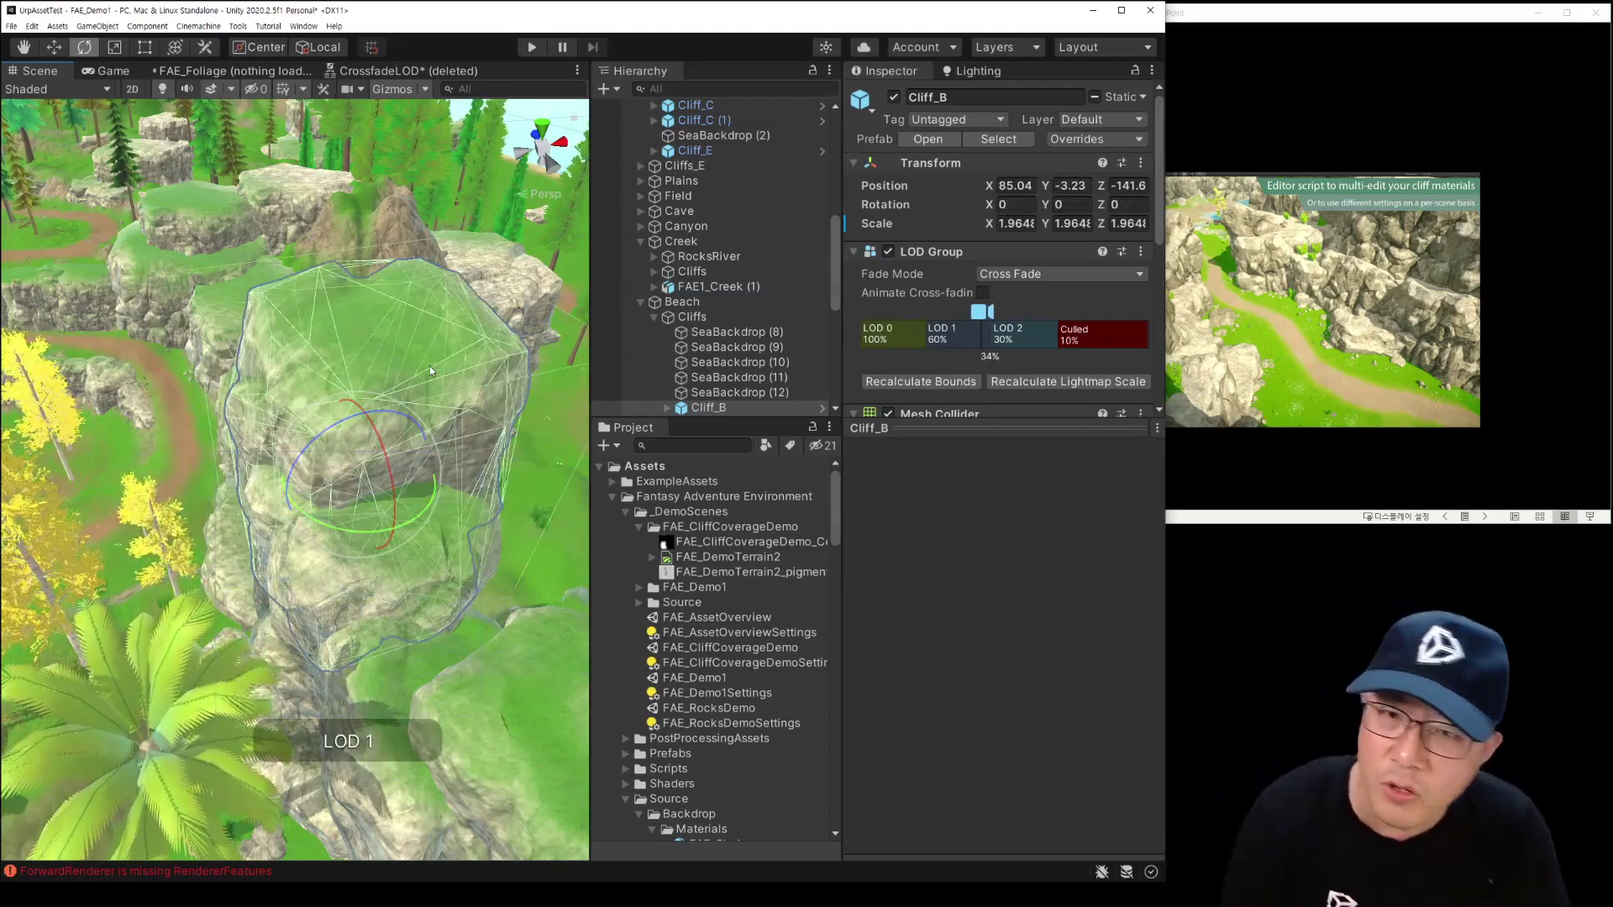
pyautogui.moveTo(391, 325); pyautogui.dragTo(447, 221, button='right')
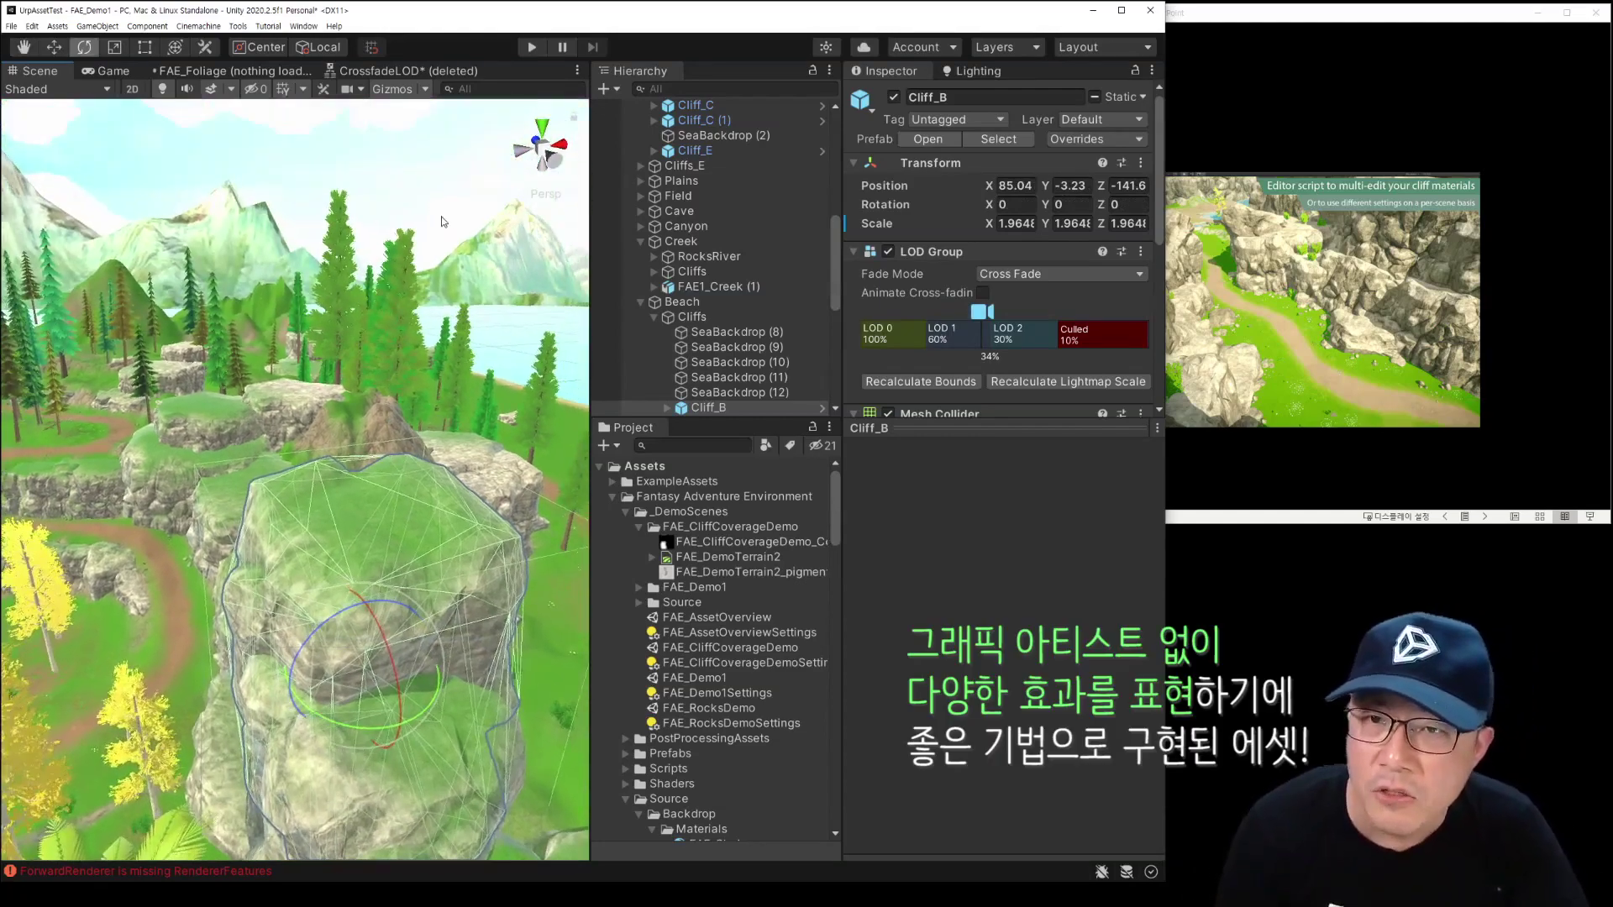
pyautogui.click(446, 221)
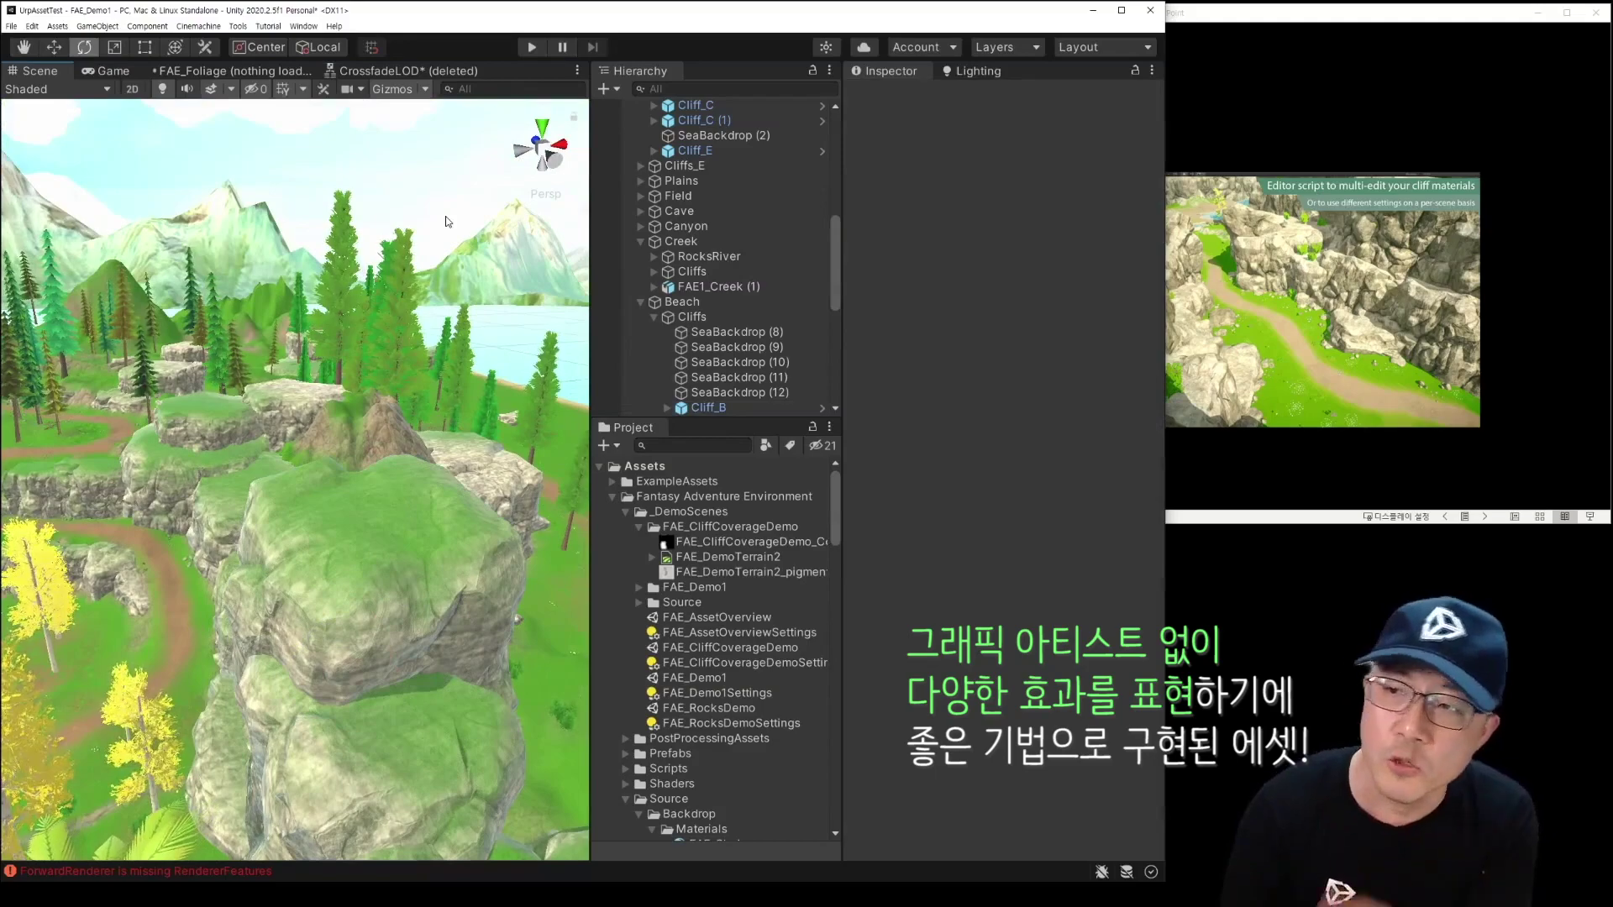
pyautogui.moveTo(446, 221)
pyautogui.mouseDown(button='right')
pyautogui.moveTo(248, 531)
pyautogui.moveTo(477, 525)
pyautogui.mouseUp(button='right')
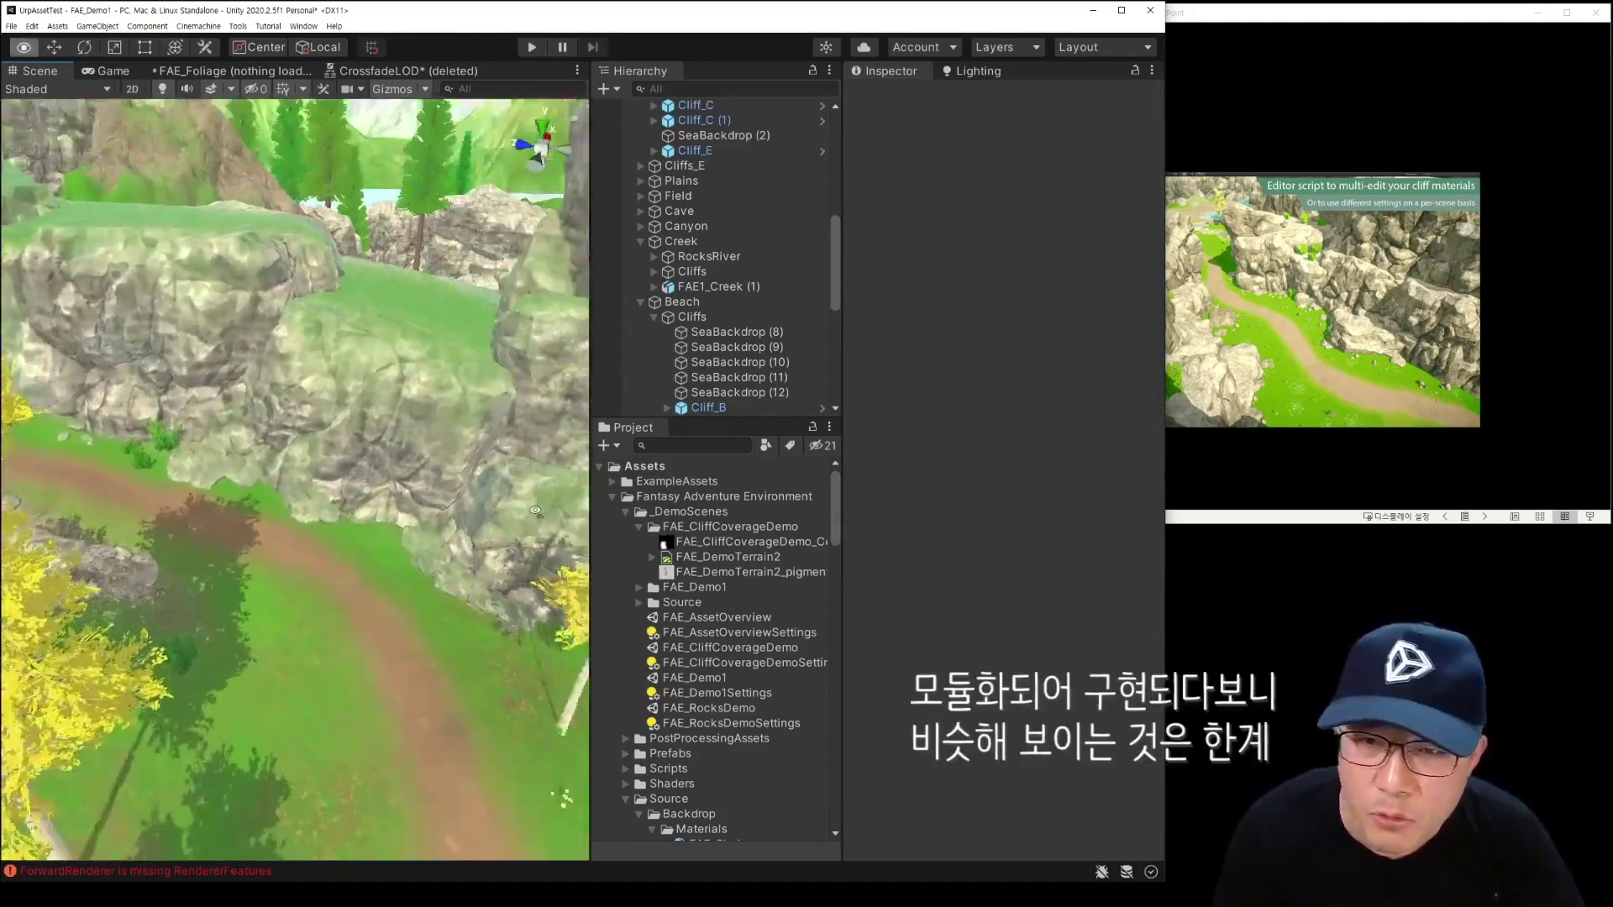
pyautogui.moveTo(477, 525); pyautogui.dragTo(467, 526, button='right')
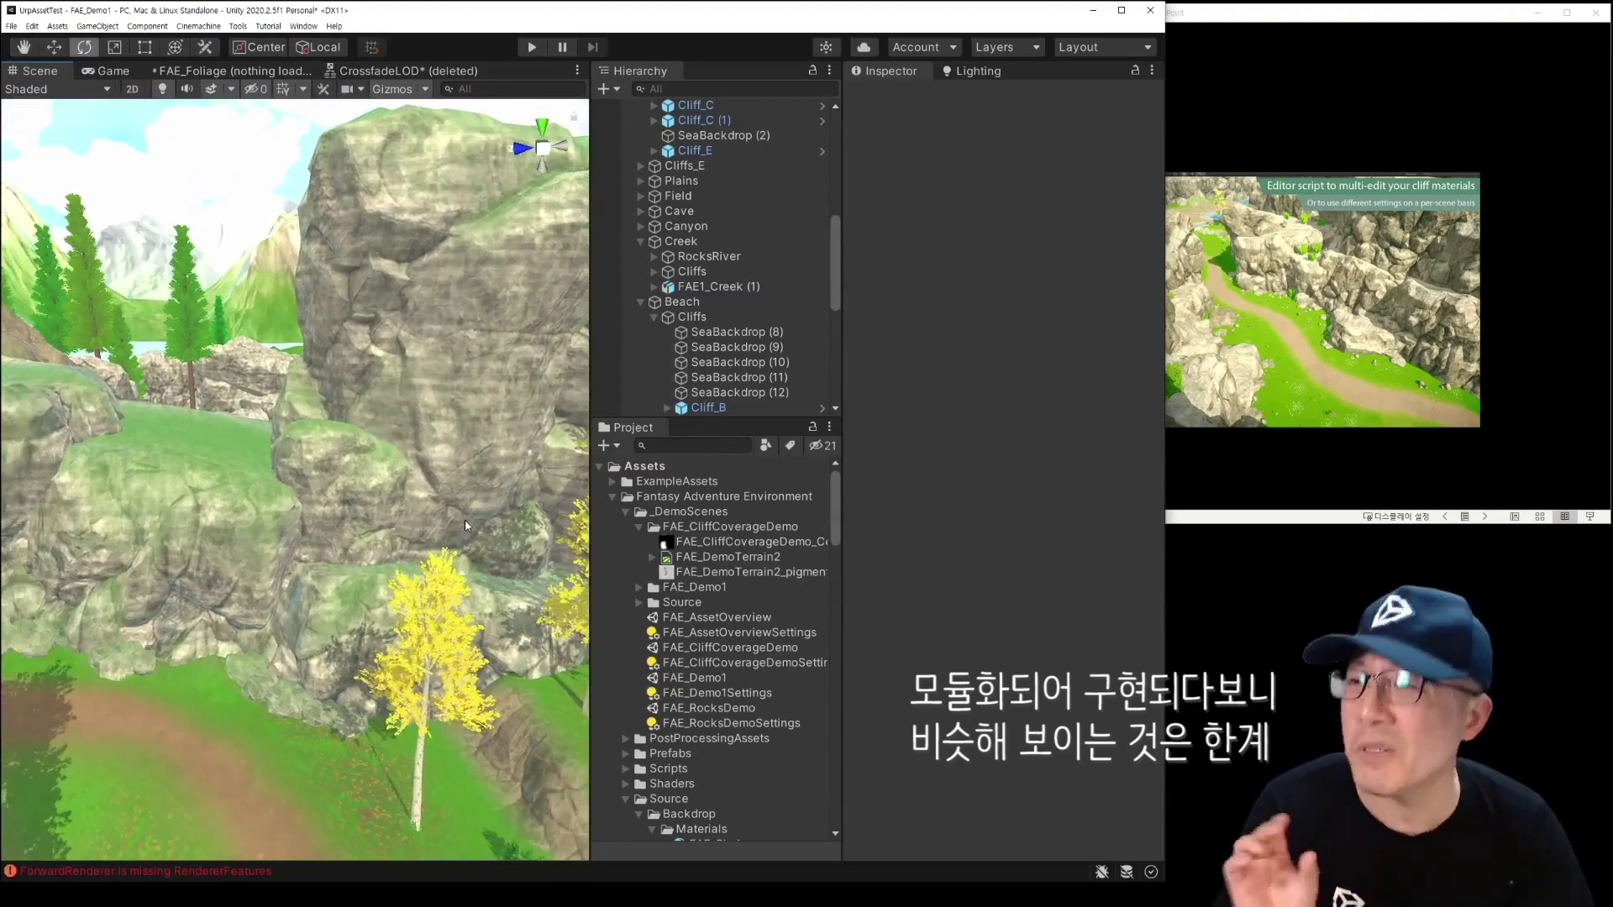
pyautogui.moveTo(339, 568); pyautogui.dragTo(273, 554, button='middle')
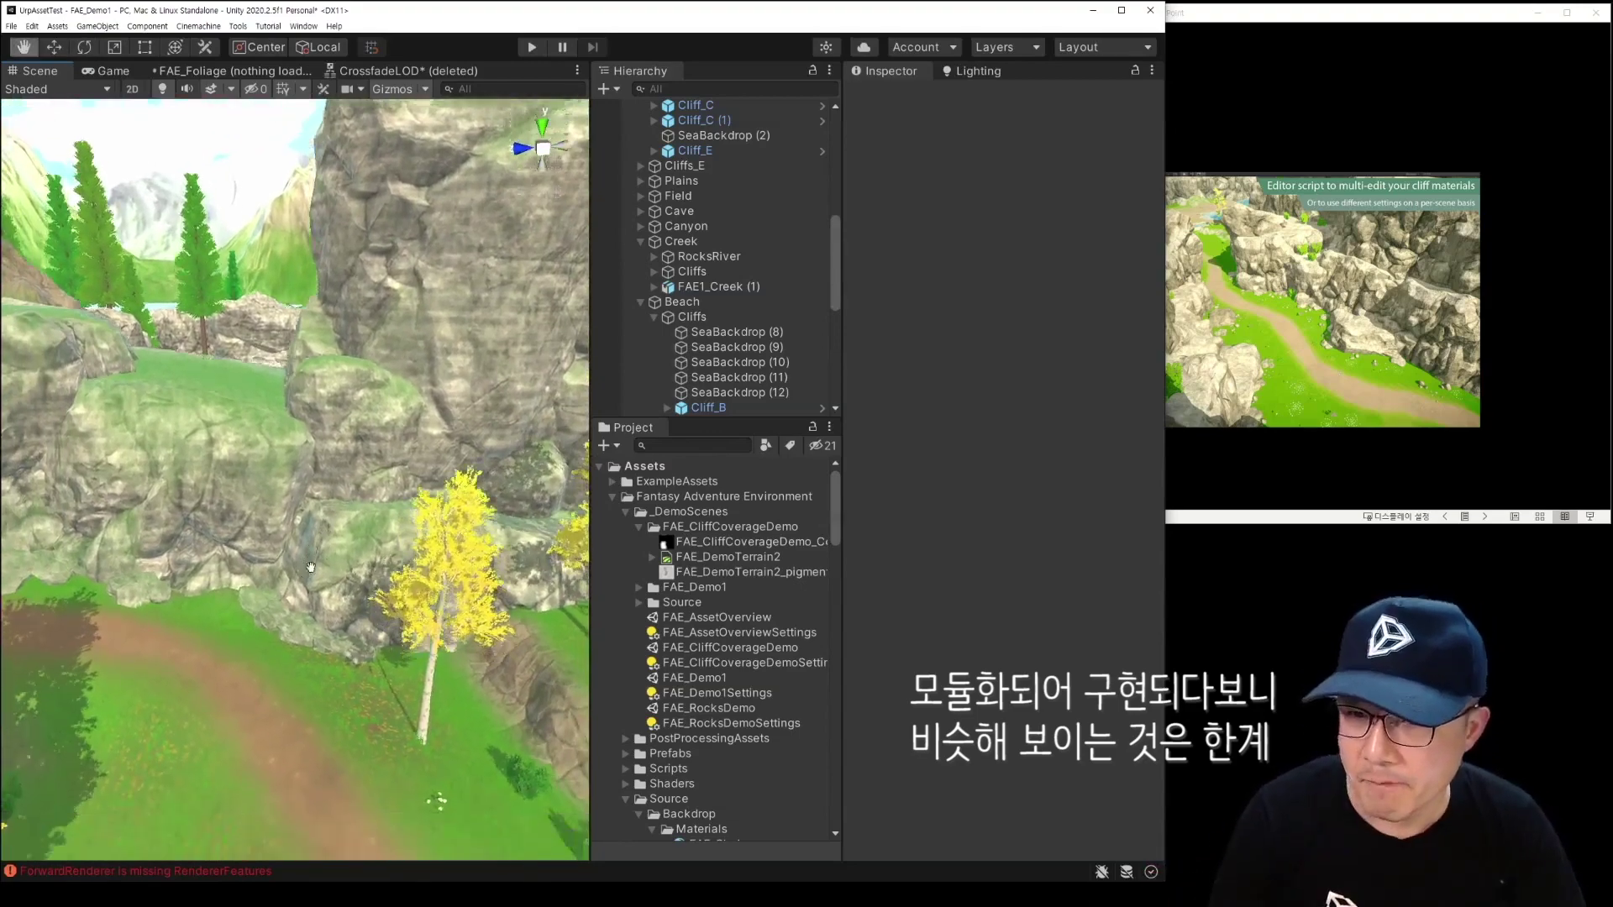
pyautogui.moveTo(273, 554)
pyautogui.mouseDown(button='right')
pyautogui.moveTo(286, 536)
pyautogui.moveTo(195, 452)
pyautogui.moveTo(140, 648)
pyautogui.moveTo(246, 473)
pyautogui.moveTo(478, 635)
pyautogui.mouseUp(button='right')
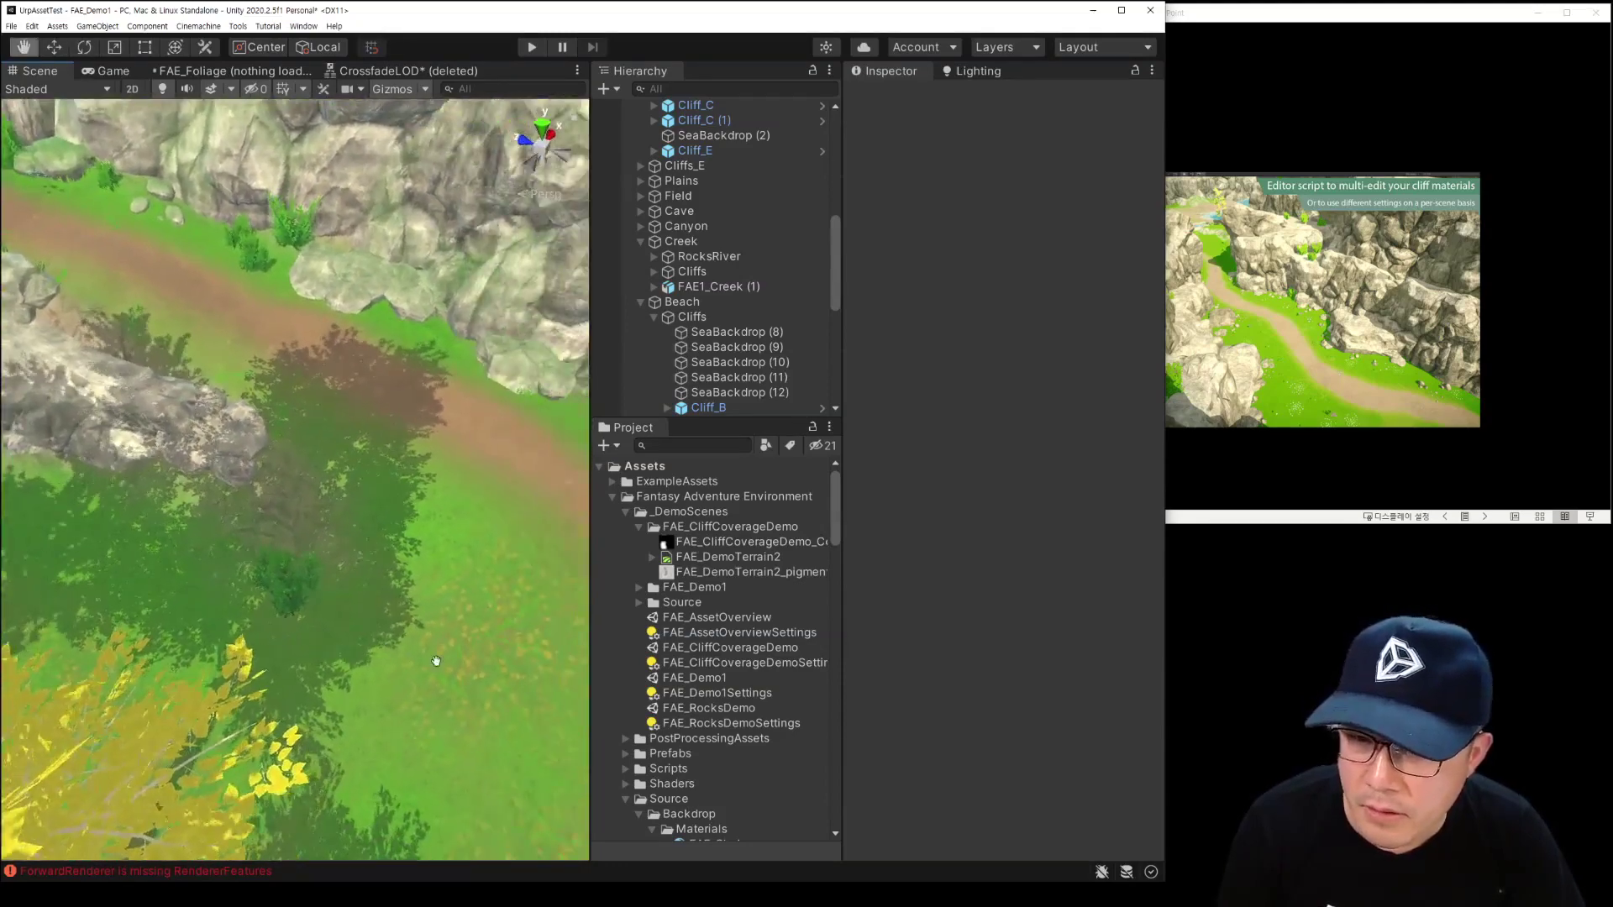
# Step: Select the terrain and browse its FAE_Rock, FAE_Snow and FAE_Forest Birch paint layers
pyautogui.moveTo(478, 634); pyautogui.dragTo(438, 567, button='right')
pyautogui.click(439, 567)
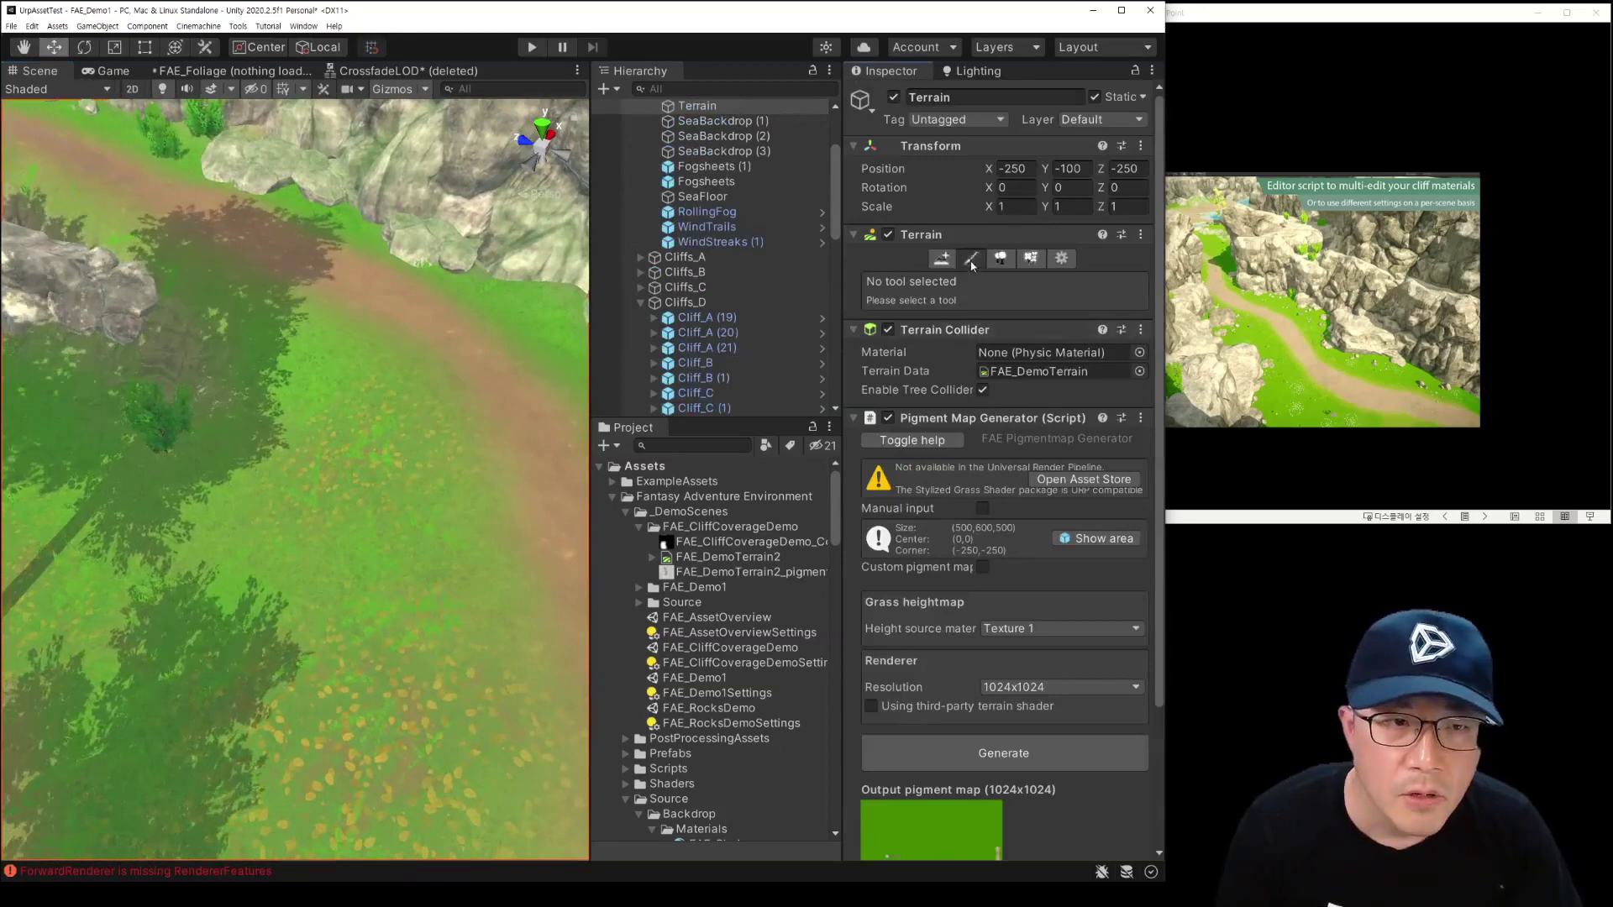
pyautogui.click(942, 258)
pyautogui.scroll(-2, 432, 479)
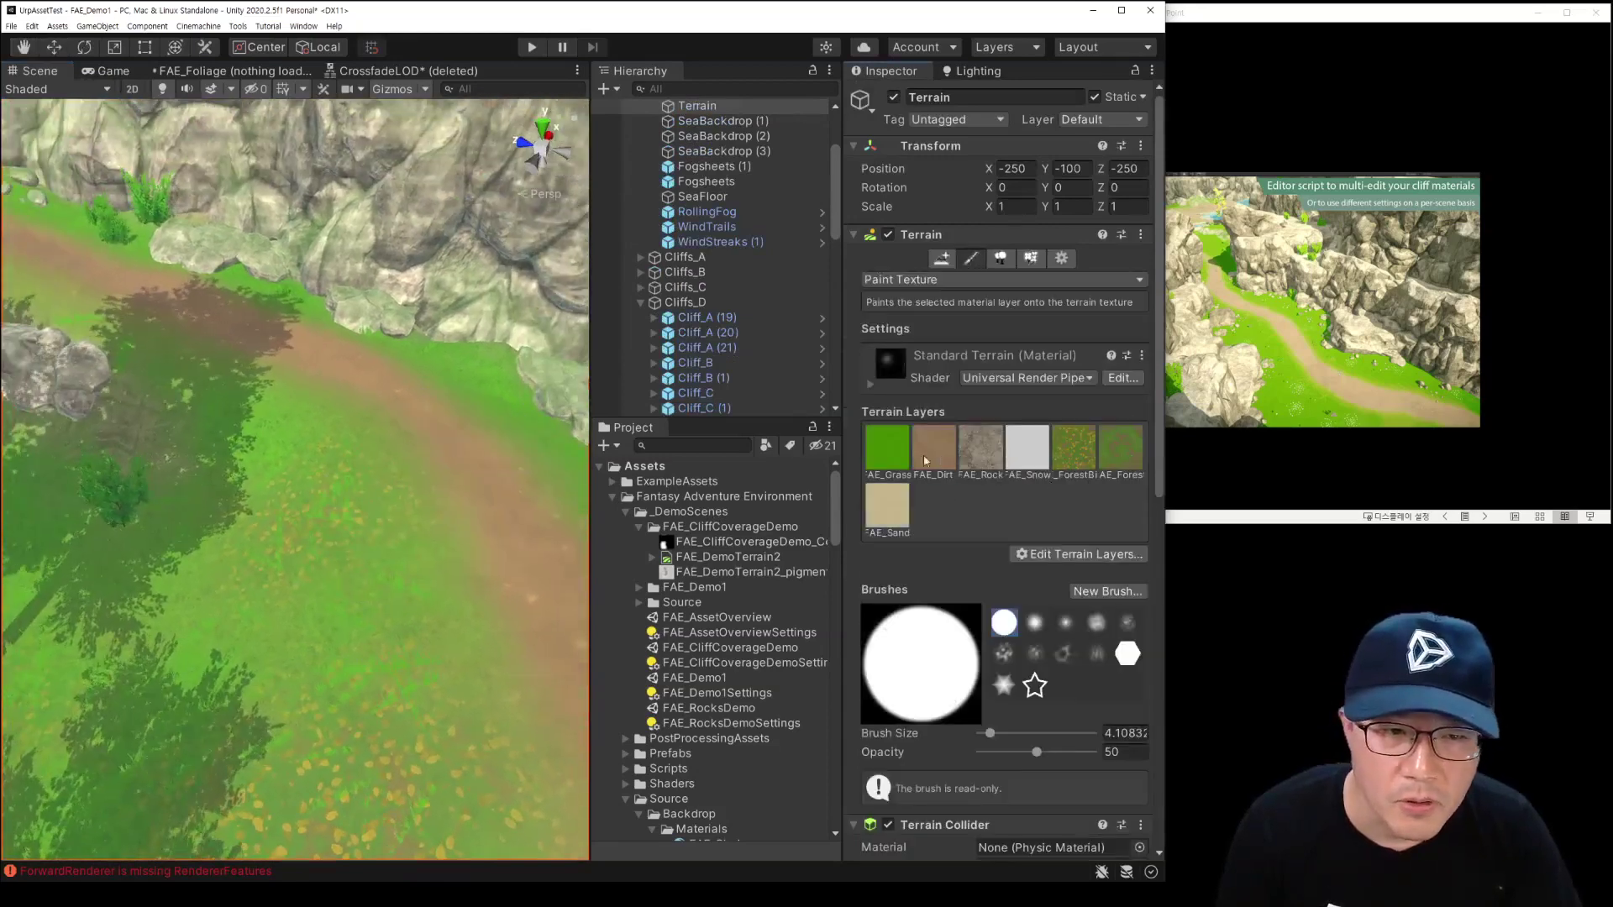
pyautogui.click(980, 450)
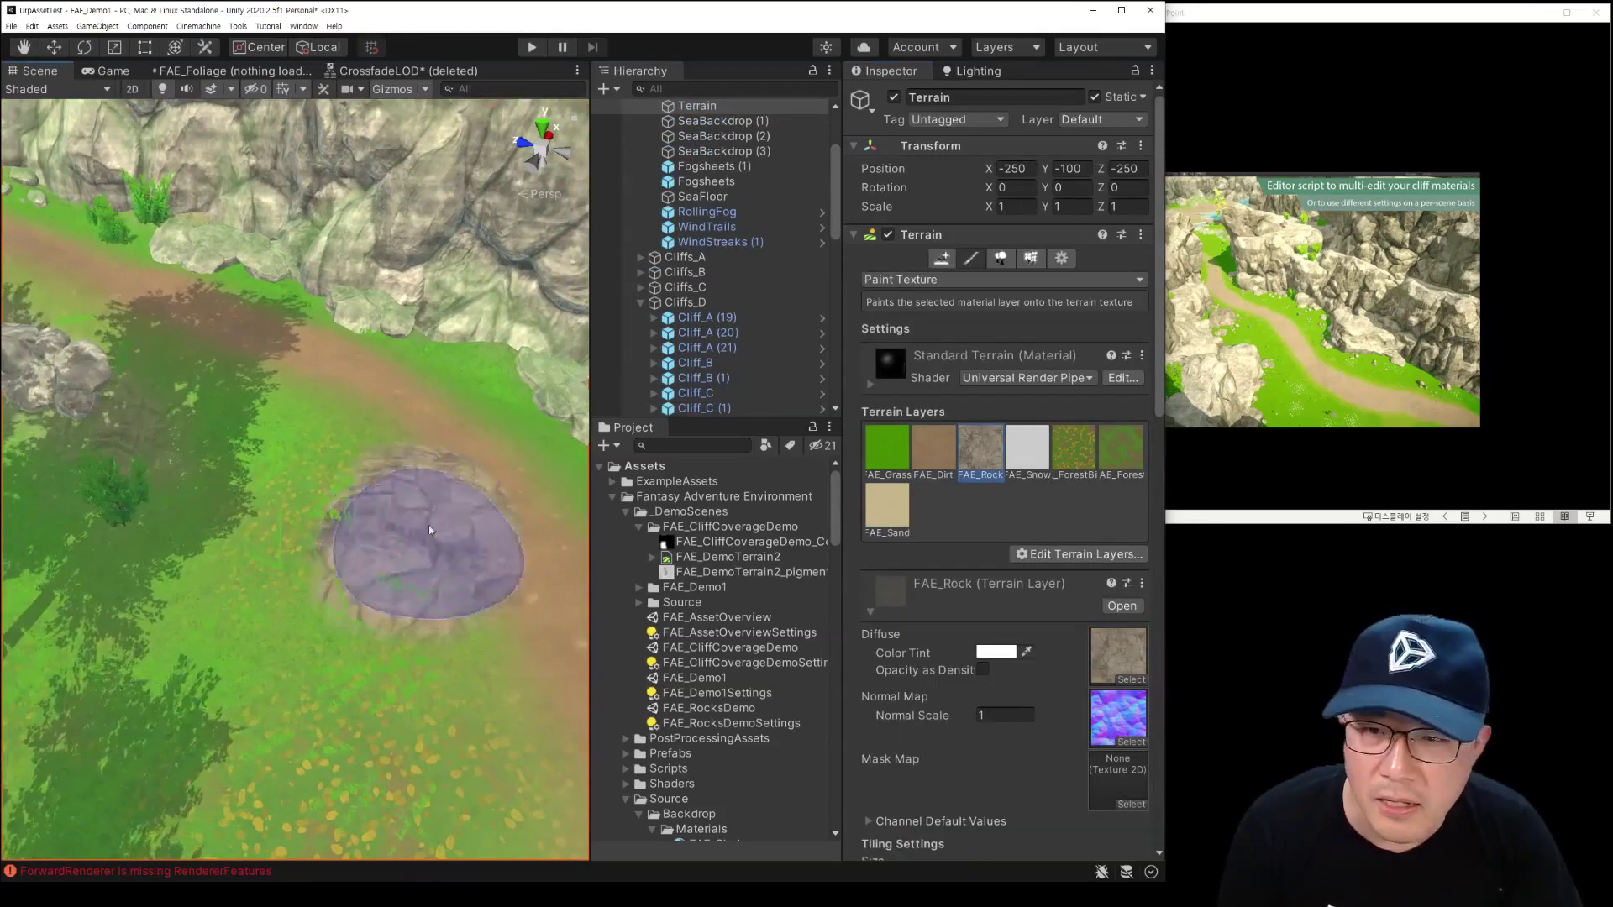
pyautogui.click(1033, 453)
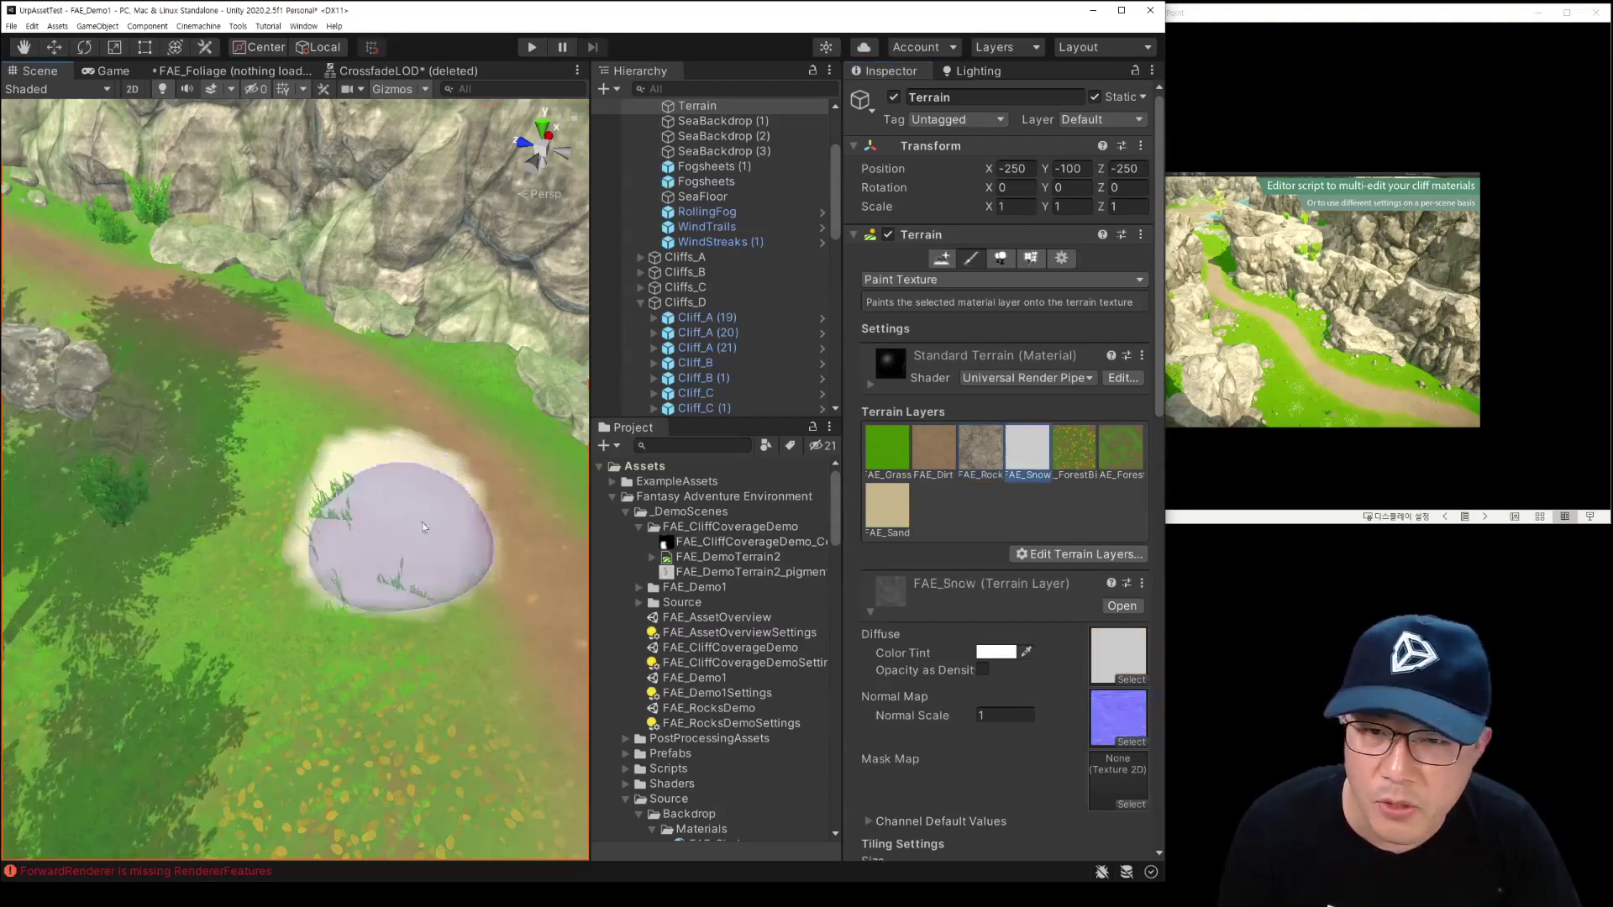
pyautogui.click(1061, 446)
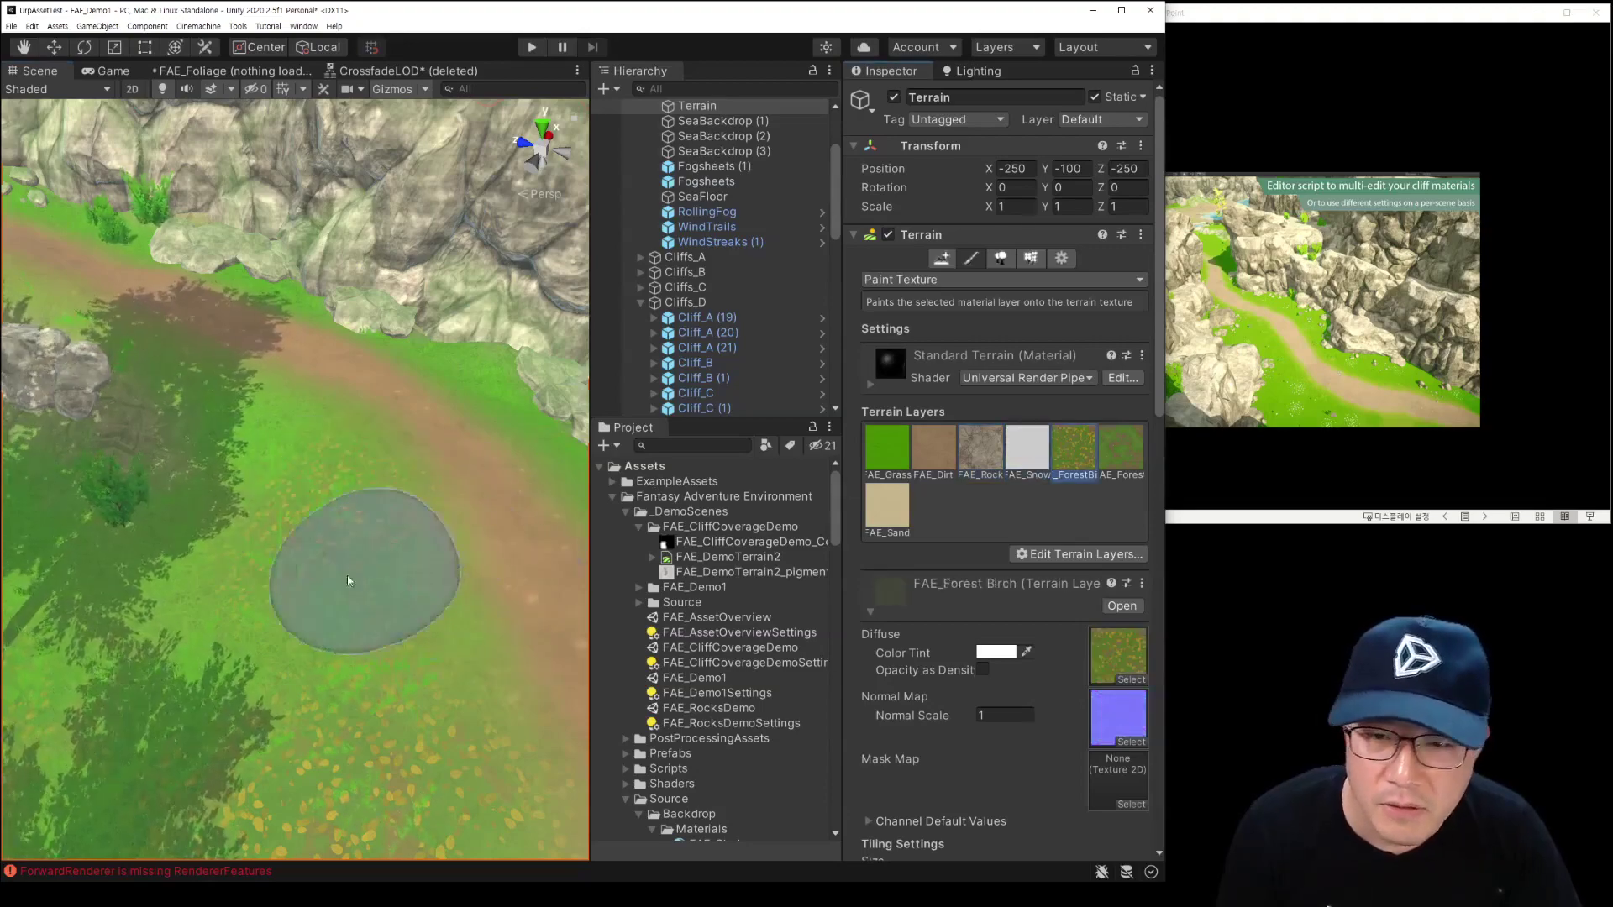
# Step: Fly among the birch trees, select Cliffs_C, and advance the slideshow to 'Sunshaft particle effect'
pyautogui.keyDown('alt'); pyautogui.moveTo(468, 505); pyautogui.dragTo(513, 487); pyautogui.keyUp('alt')
pyautogui.moveTo(512, 487); pyautogui.dragTo(358, 281, button='right')
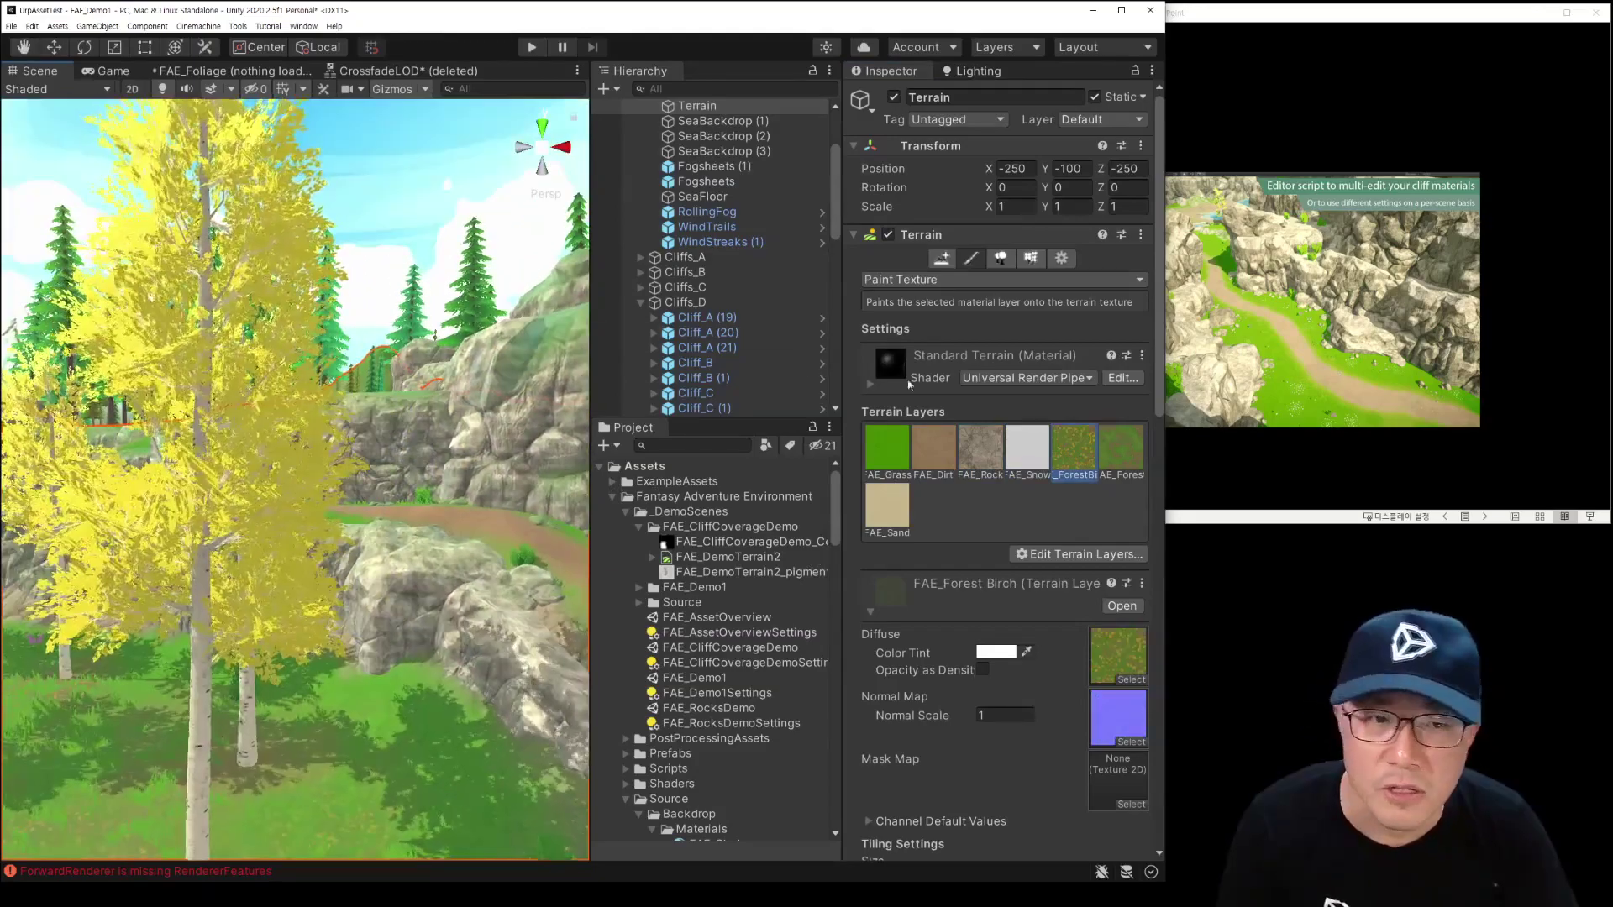
pyautogui.click(729, 291)
pyautogui.click(1324, 385)
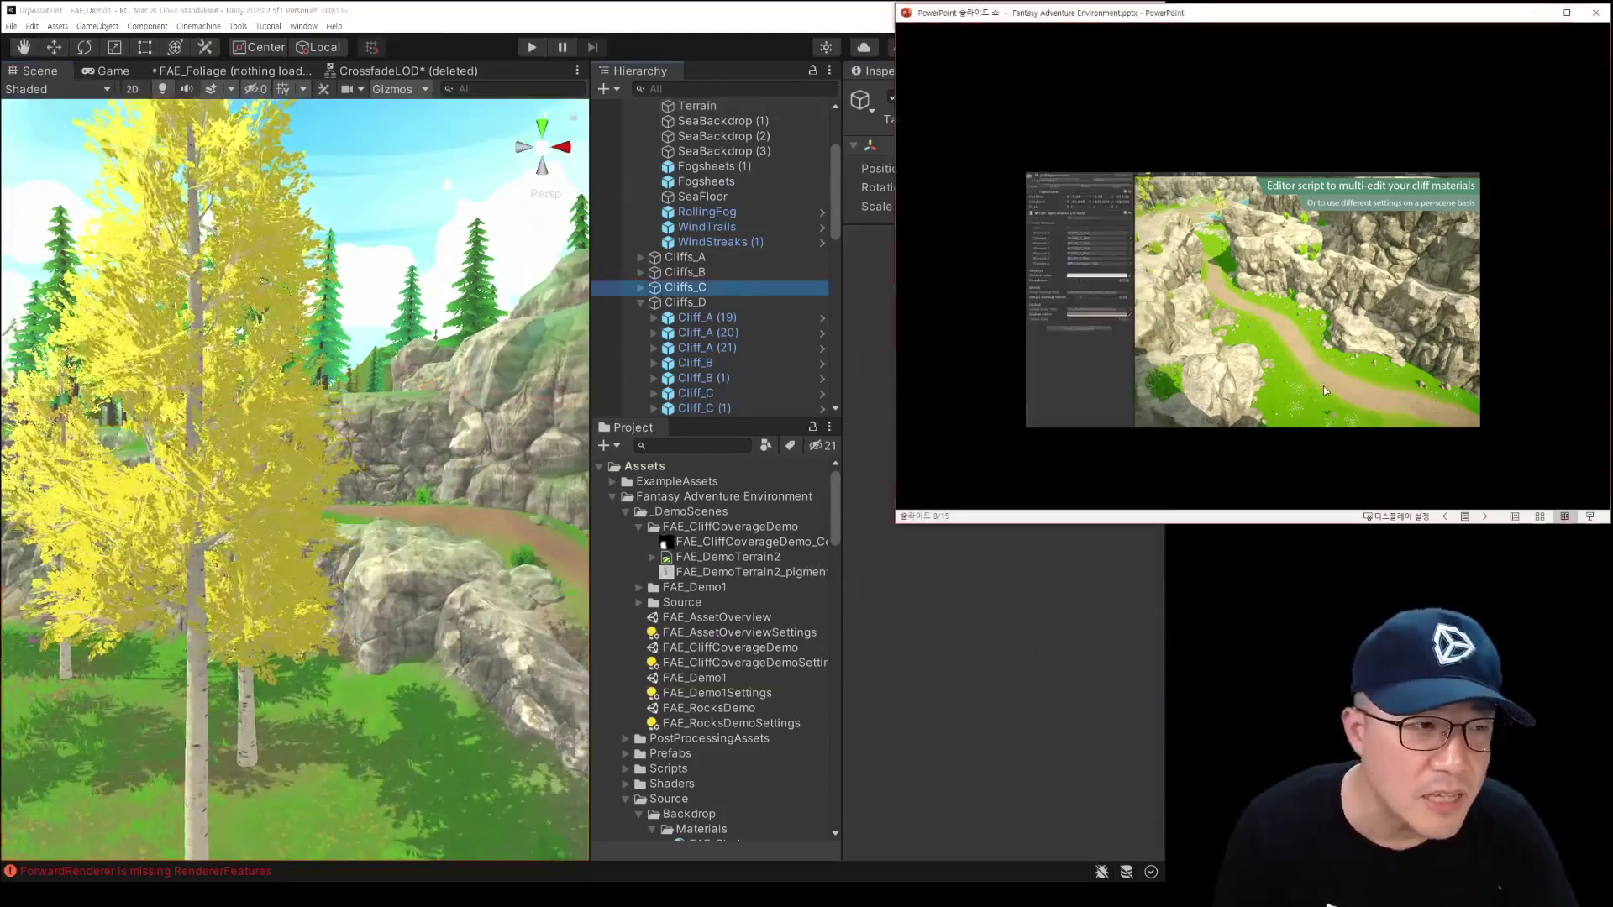
pyautogui.click(1324, 386)
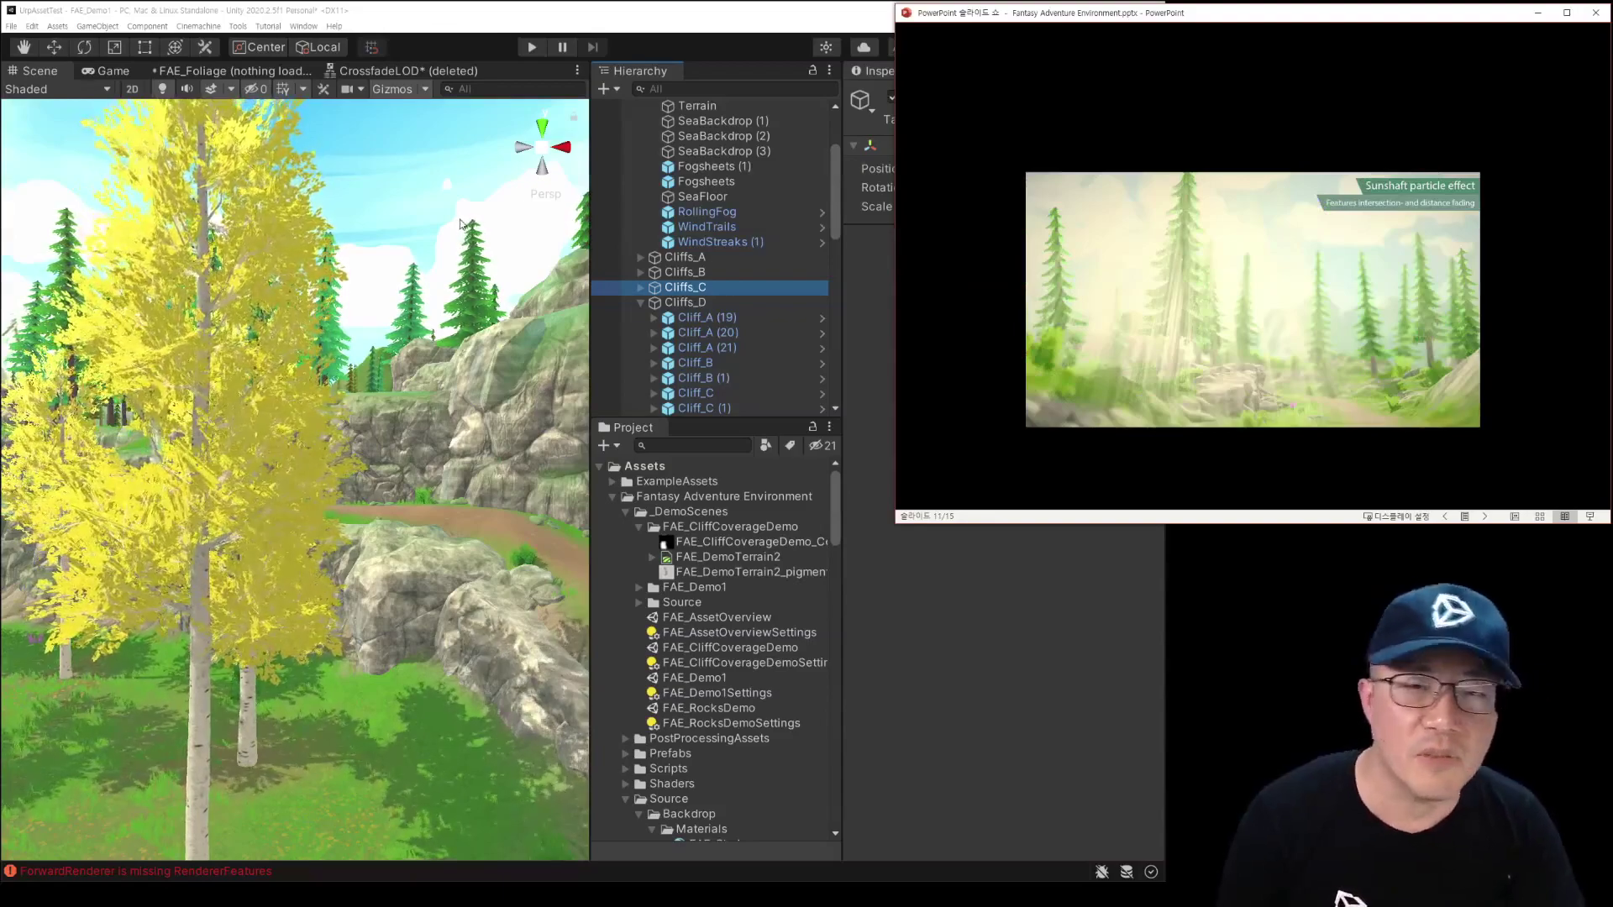
pyautogui.click(465, 252)
pyautogui.moveTo(465, 251)
pyautogui.mouseDown(button='right')
pyautogui.moveTo(379, 393)
pyautogui.moveTo(283, 472)
pyautogui.moveTo(140, 357)
pyautogui.moveTo(475, 299)
pyautogui.mouseUp(button='right')
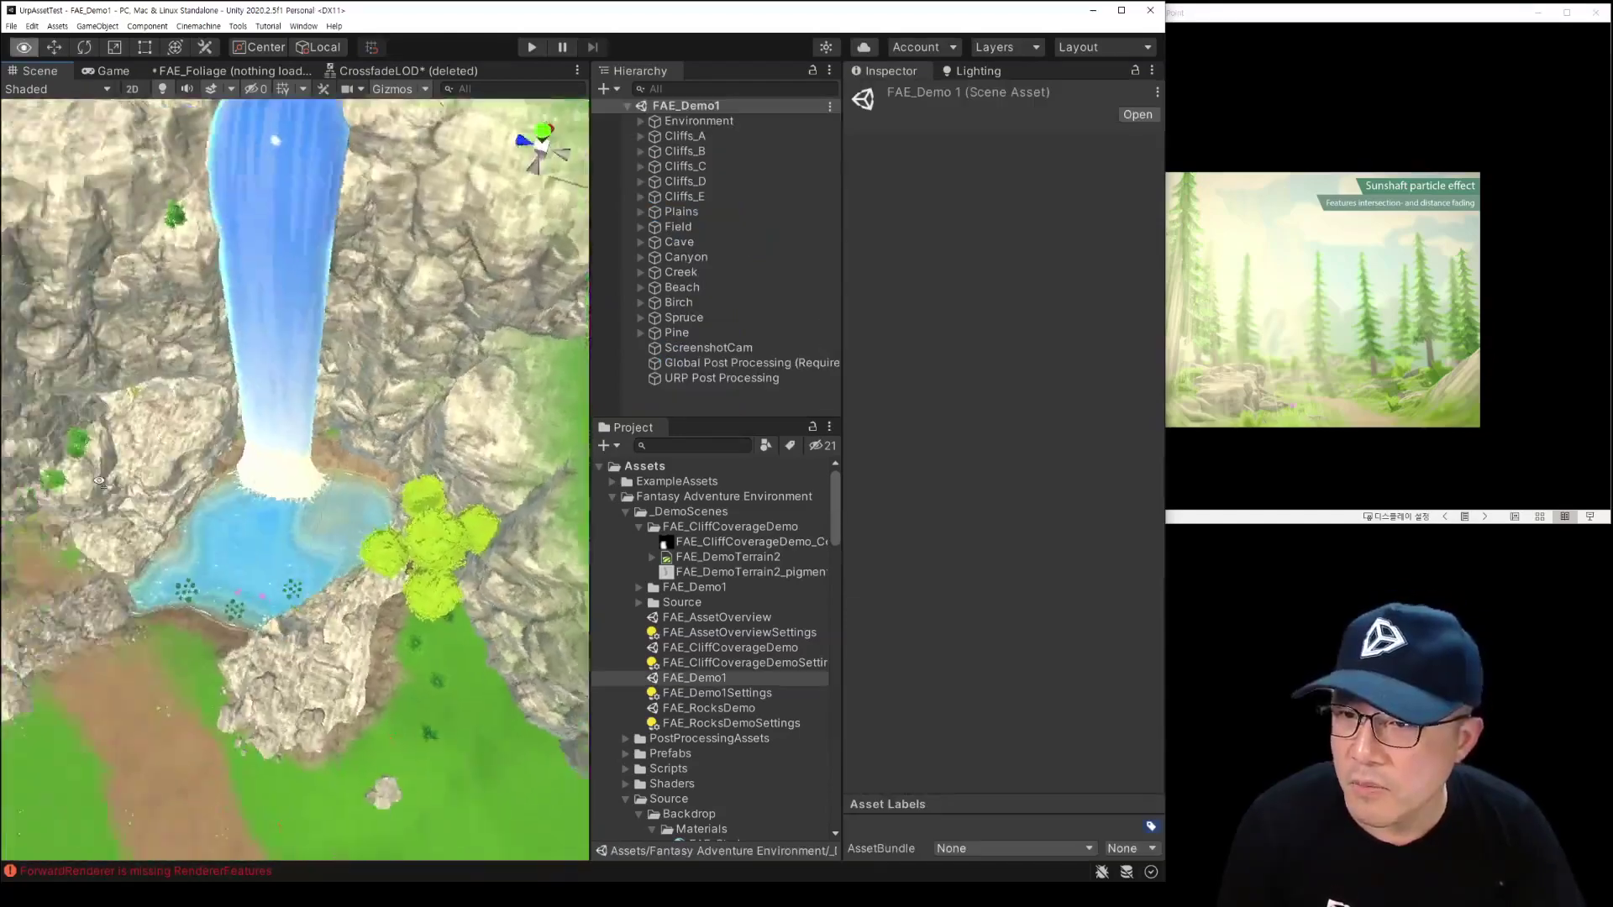
# Step: Fly the Scene view around the waterfall pool and turn toward the tree-covered cliffs
pyautogui.moveTo(475, 299)
pyautogui.mouseDown(button='right')
pyautogui.moveTo(59, 457)
pyautogui.moveTo(144, 417)
pyautogui.moveTo(159, 284)
pyautogui.mouseUp(button='right')
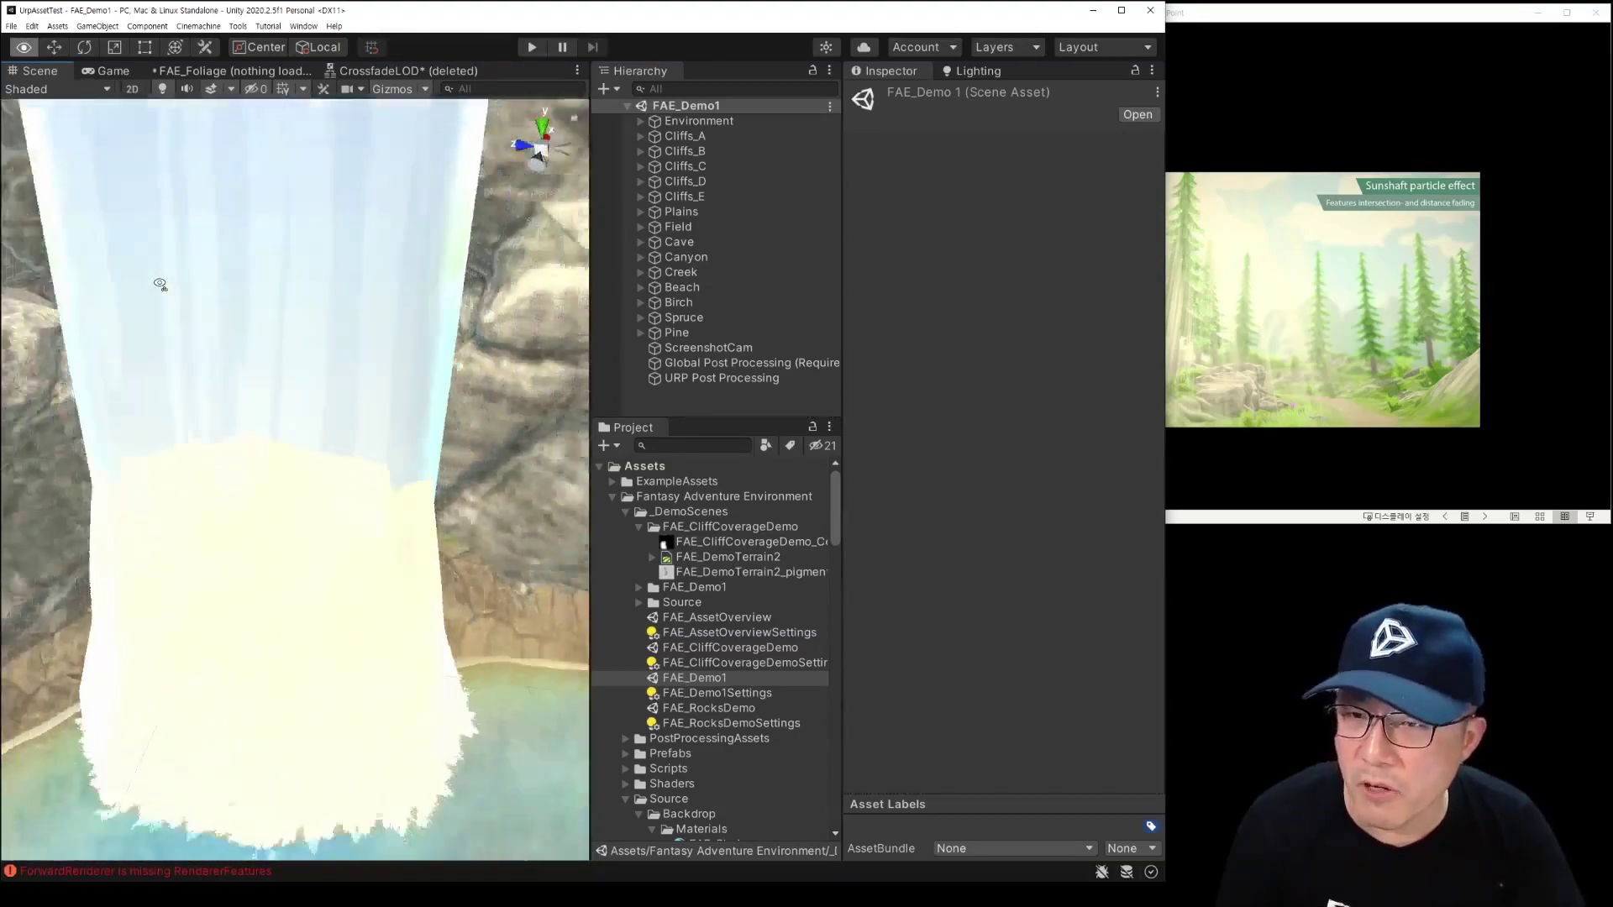
pyautogui.moveTo(321, 457); pyautogui.dragTo(285, 554, button='right')
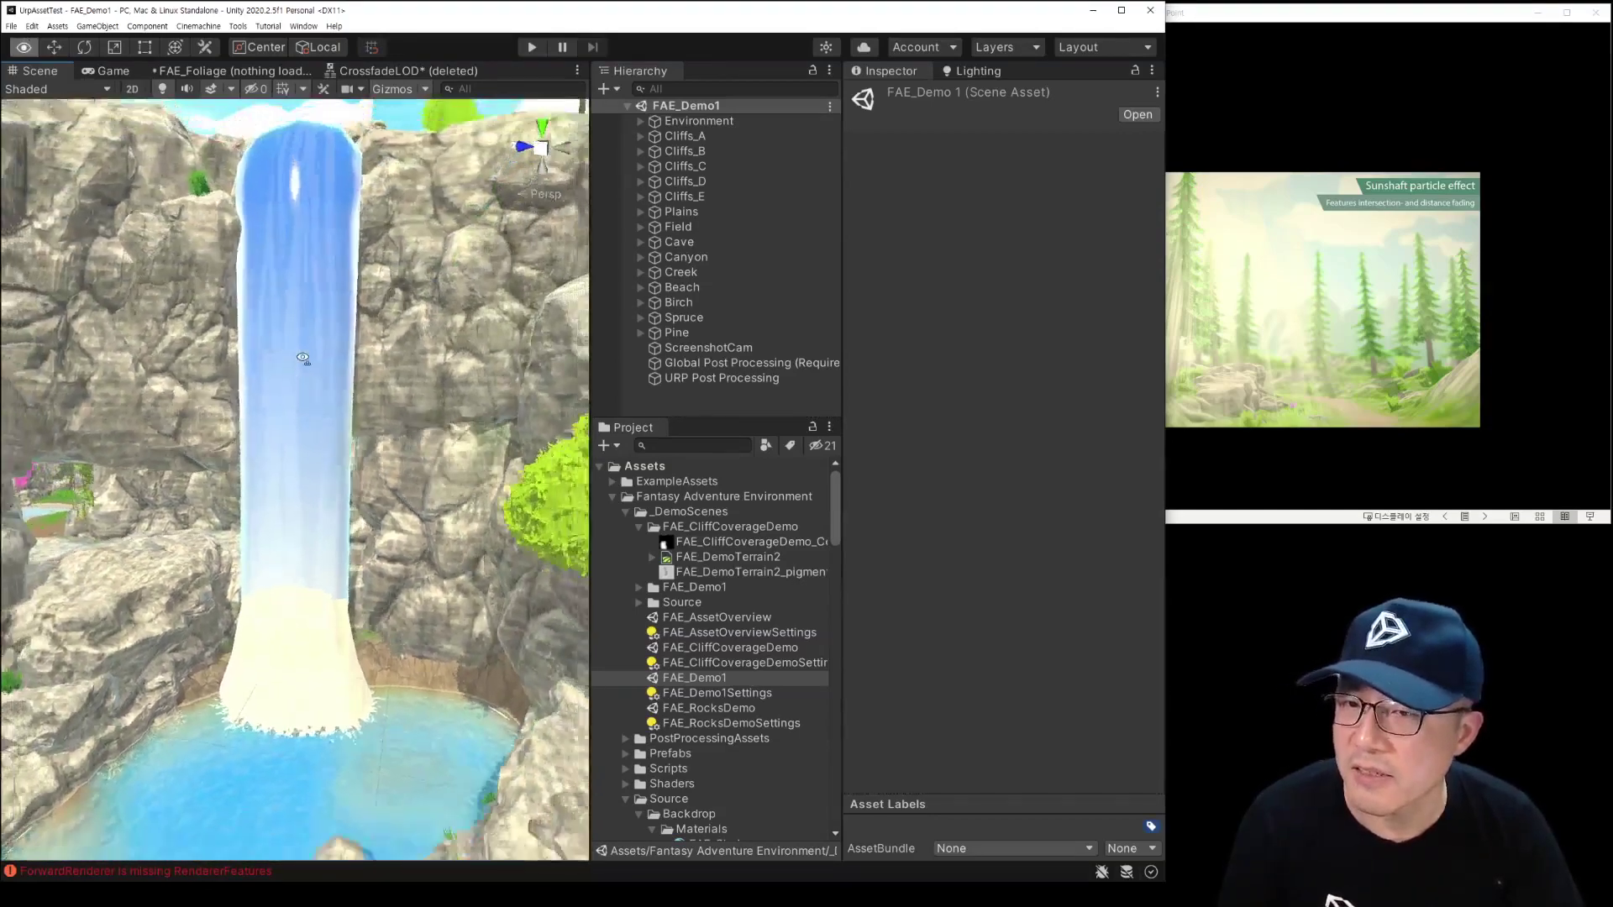
pyautogui.moveTo(285, 552); pyautogui.dragTo(458, 403, button='right')
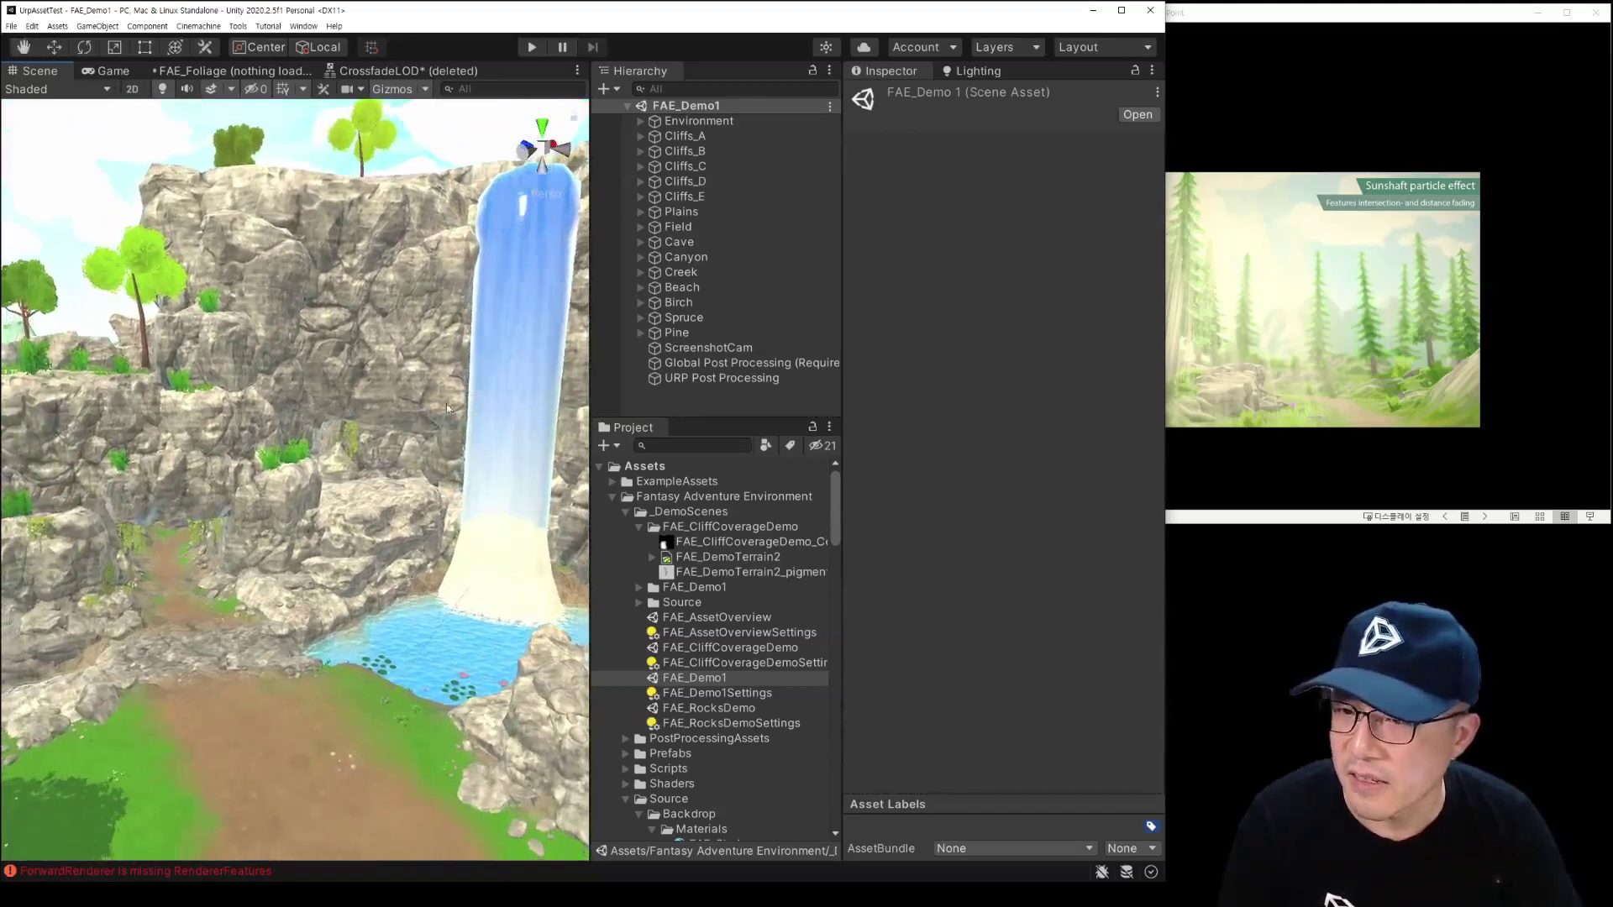
# Step: Start play mode, frame the waterfall in the Scene view, and select the Sunshafts particle system
pyautogui.hotkey('ctrl', 'p')
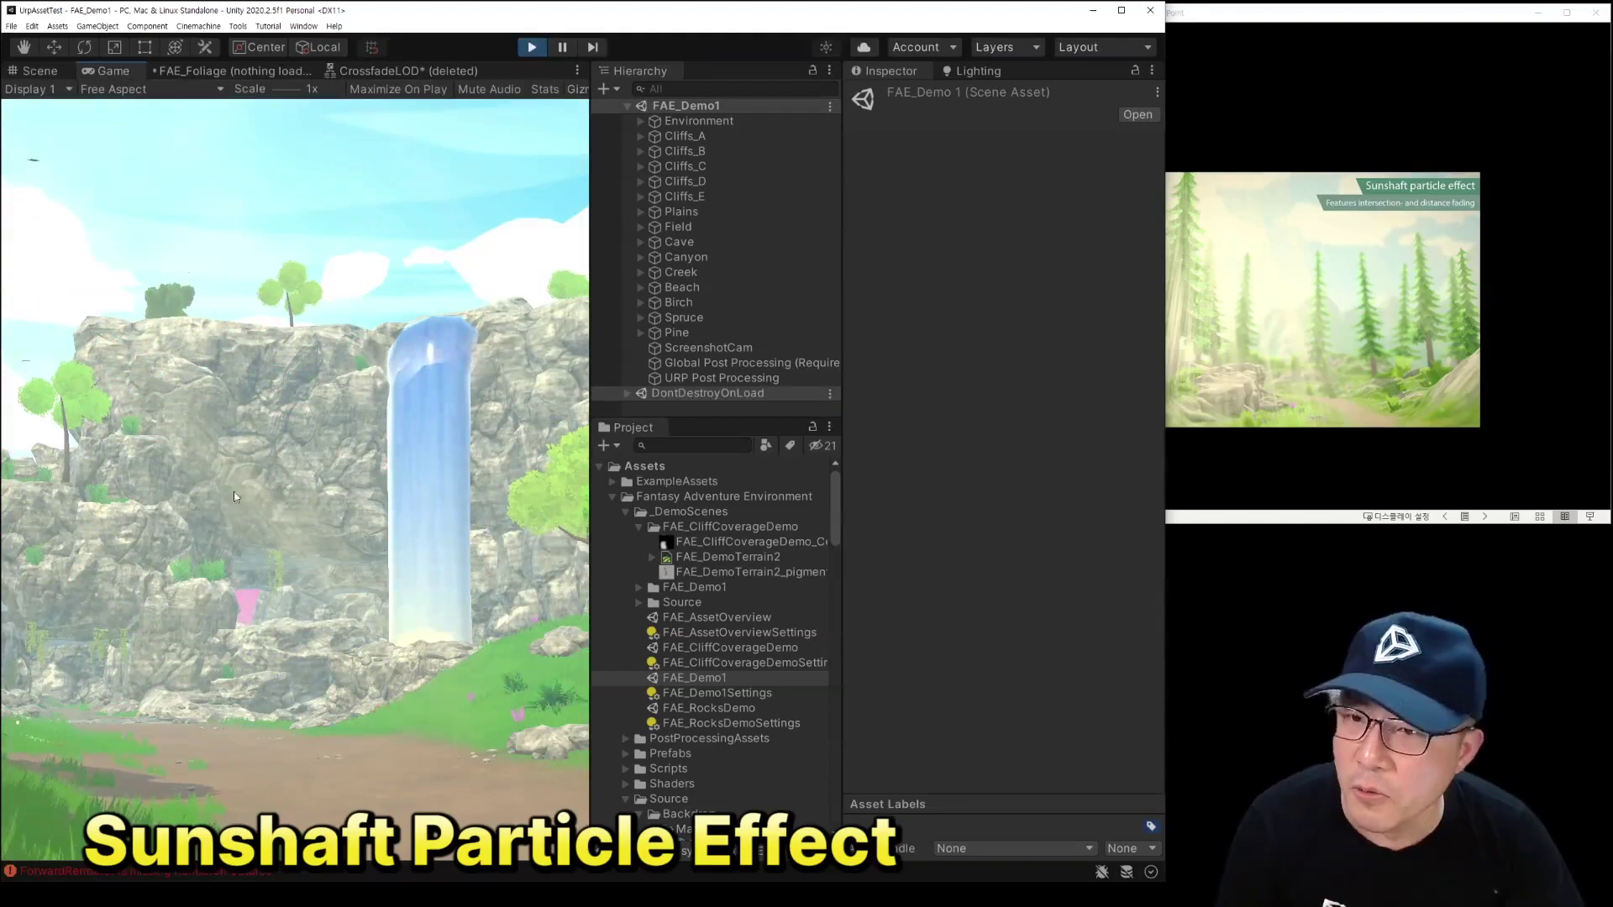
pyautogui.click(34, 72)
pyautogui.moveTo(169, 510); pyautogui.dragTo(168, 510, button='right')
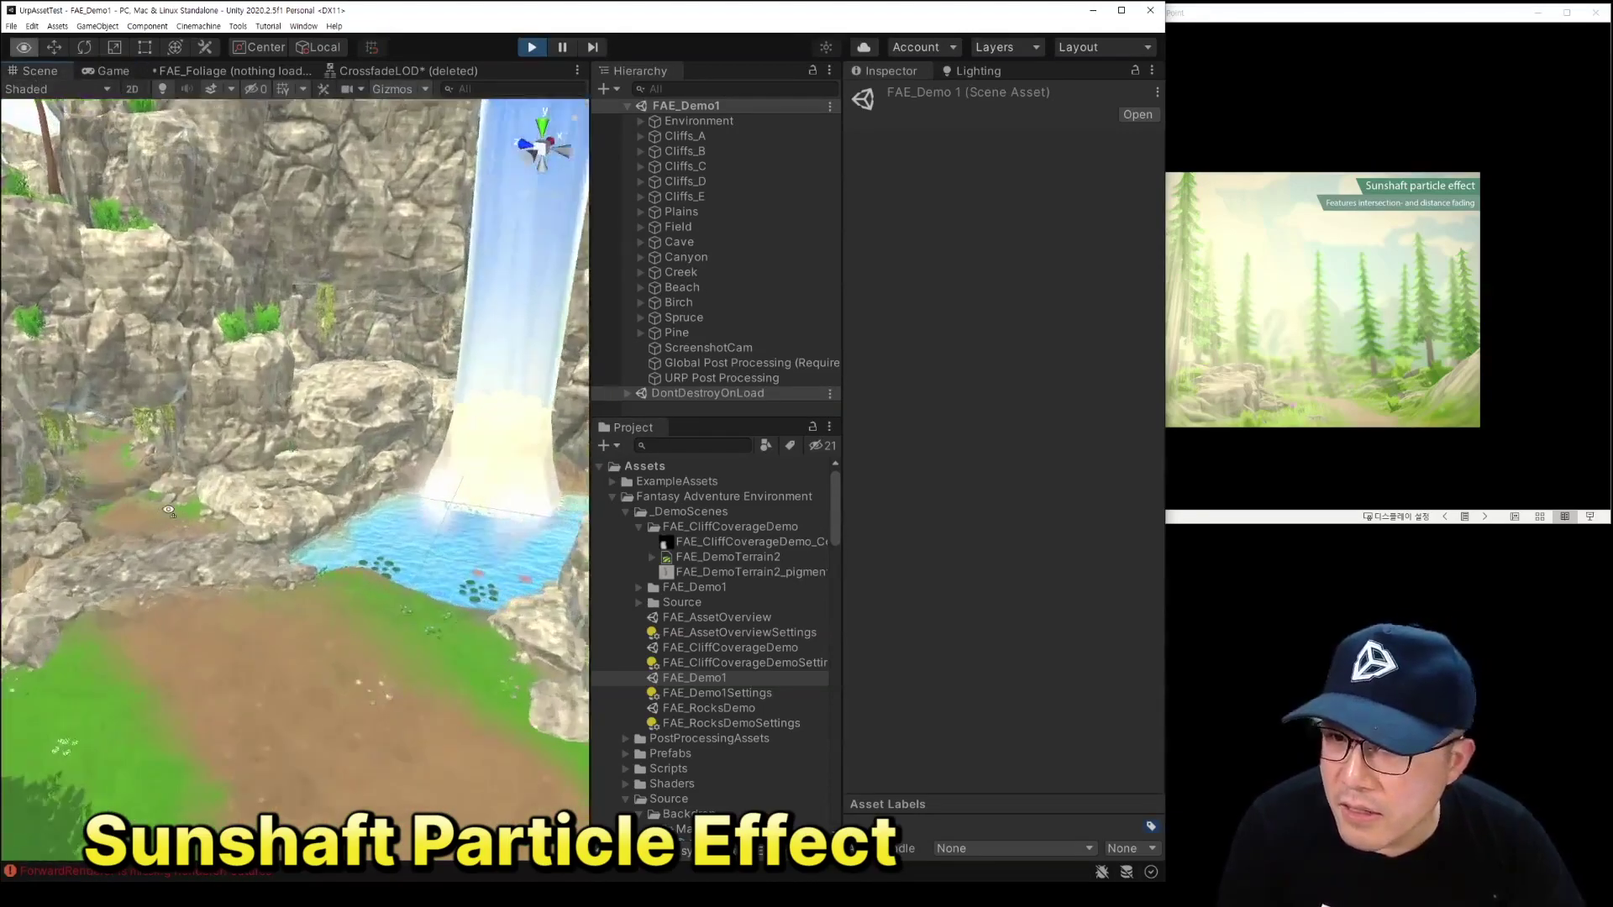
pyautogui.moveTo(168, 510); pyautogui.dragTo(192, 347, button='right')
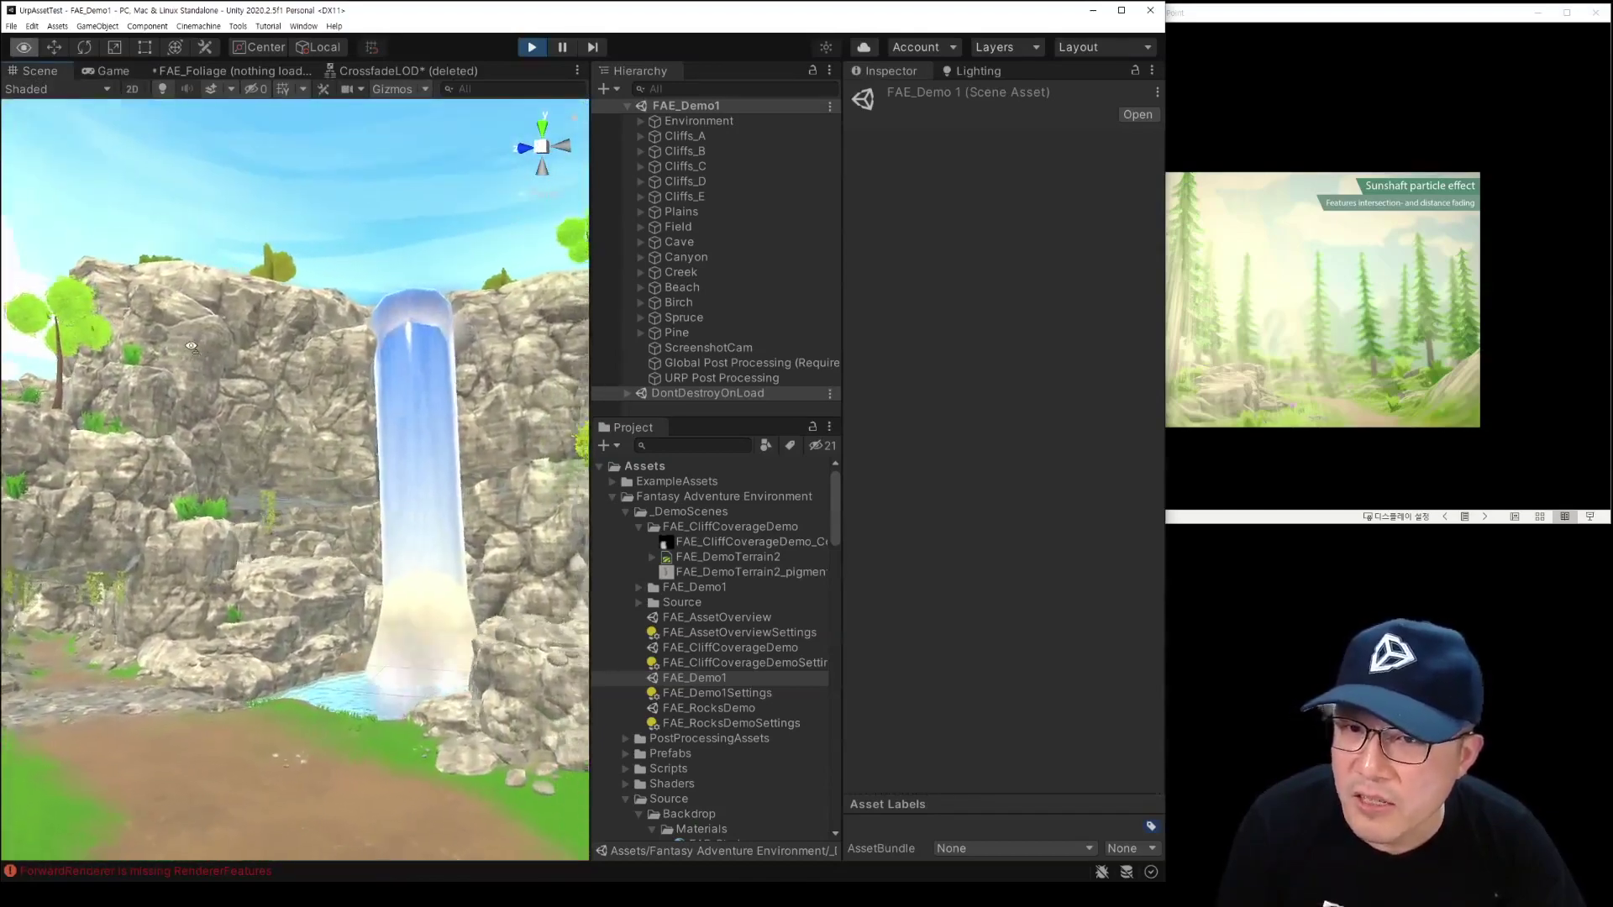
pyautogui.click(238, 405)
pyautogui.moveTo(238, 405)
pyautogui.mouseDown(button='right')
pyautogui.moveTo(269, 378)
pyautogui.moveTo(271, 411)
pyautogui.moveTo(242, 446)
pyautogui.mouseUp(button='right')
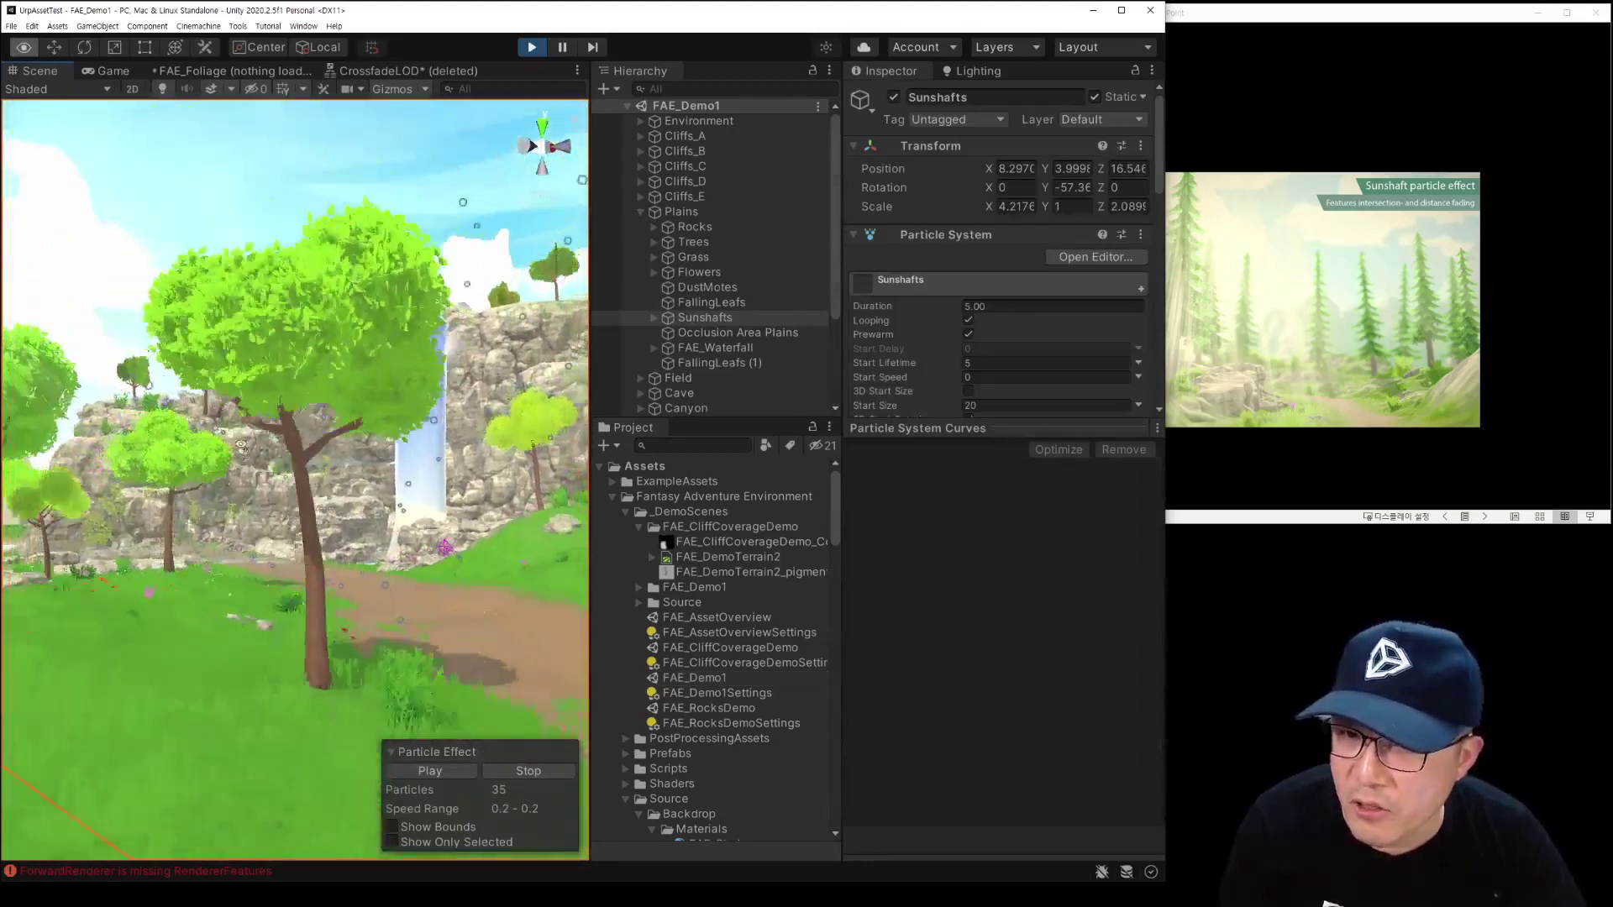
# Step: Expand Sunshafts and its material (Fade distance 12.3, Opacity 0.115), then open the FAE/Sunshaft Particle shader source
pyautogui.moveTo(241, 446); pyautogui.dragTo(252, 437, button='right')
pyautogui.click(653, 318)
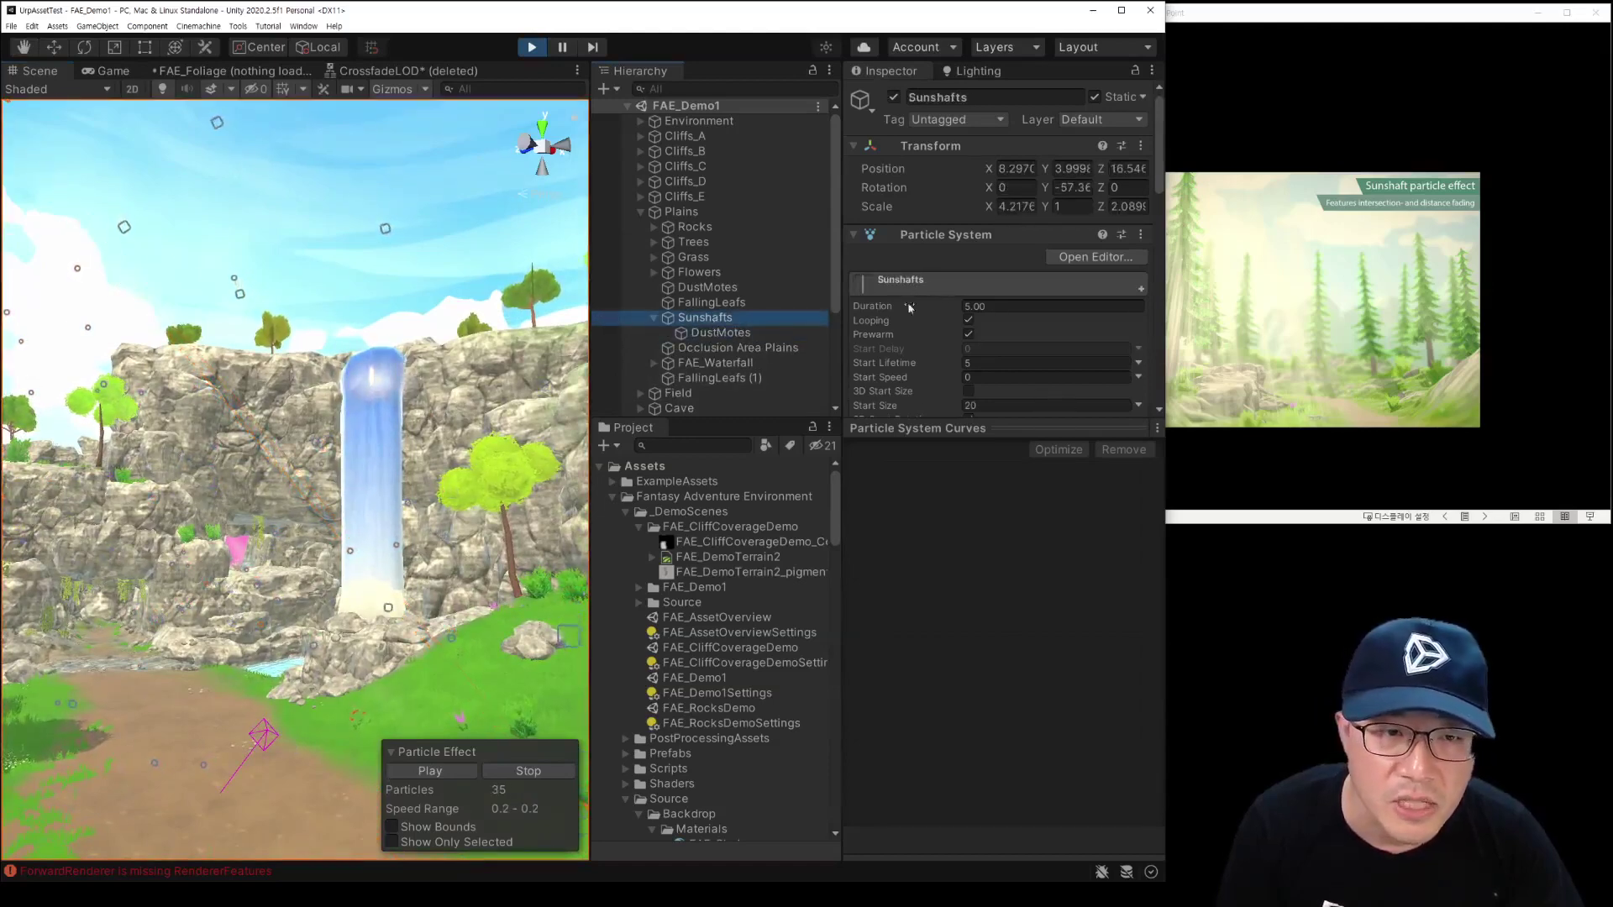
pyautogui.scroll(-5, 977, 500)
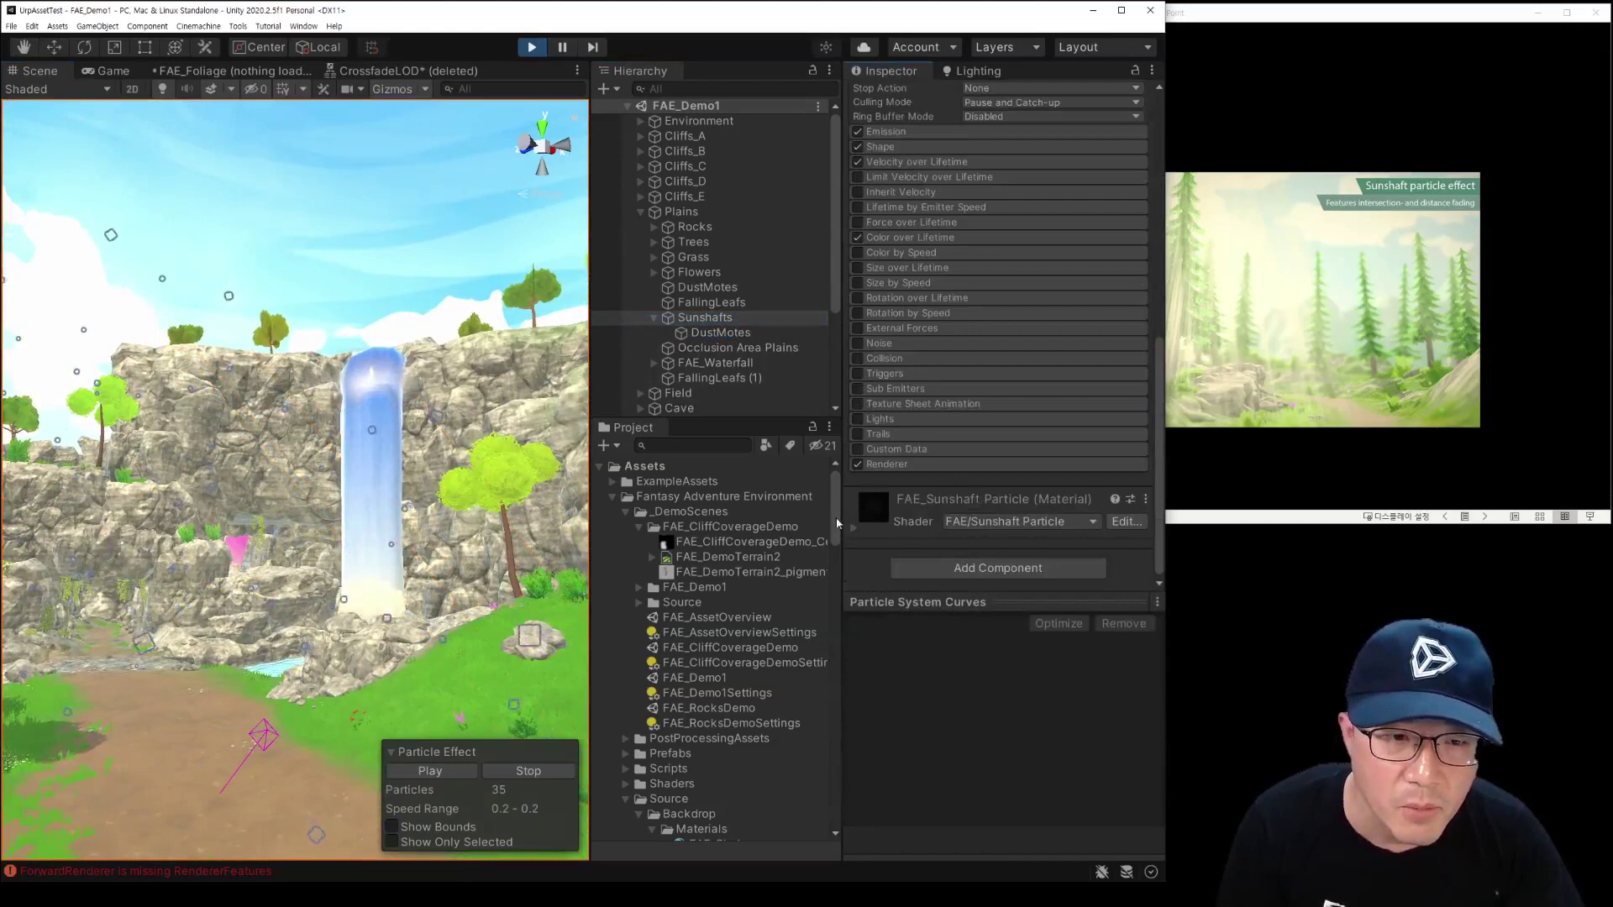
pyautogui.click(853, 531)
pyautogui.click(1107, 374)
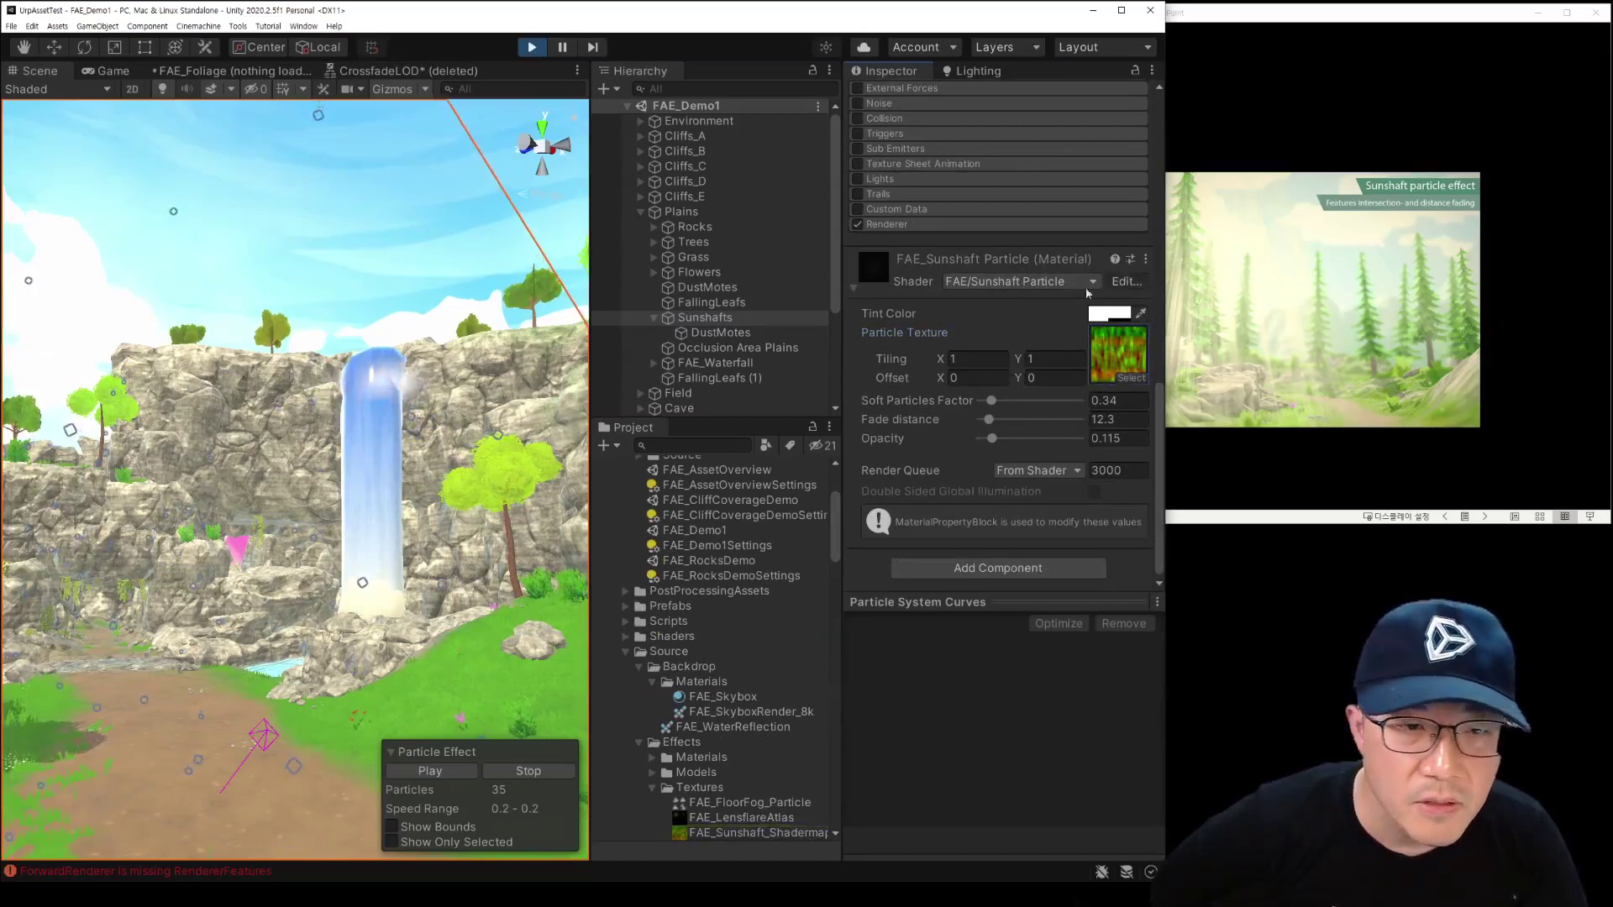
pyautogui.click(1127, 282)
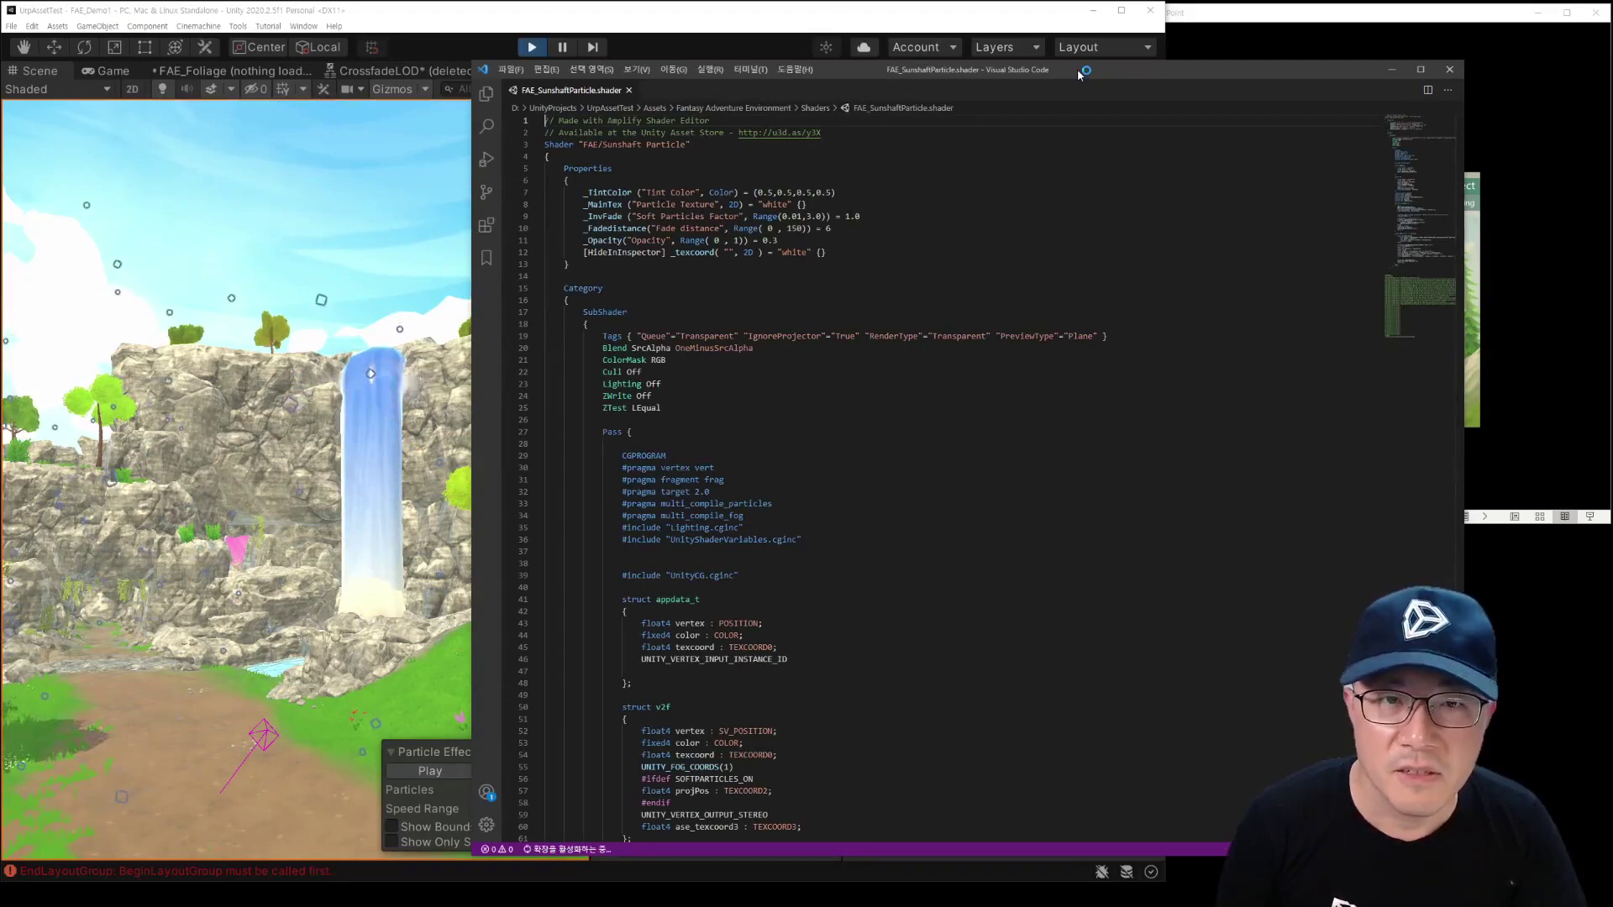
# Step: Read through FAE_SunshaftParticle.shader in VS Code, then close it to return to Unity
pyautogui.scroll(-5, 823, 417)
pyautogui.scroll(-4, 823, 418)
pyautogui.scroll(-4, 823, 417)
pyautogui.scroll(-3, 823, 417)
pyautogui.scroll(-3, 822, 418)
pyautogui.scroll(-3, 822, 417)
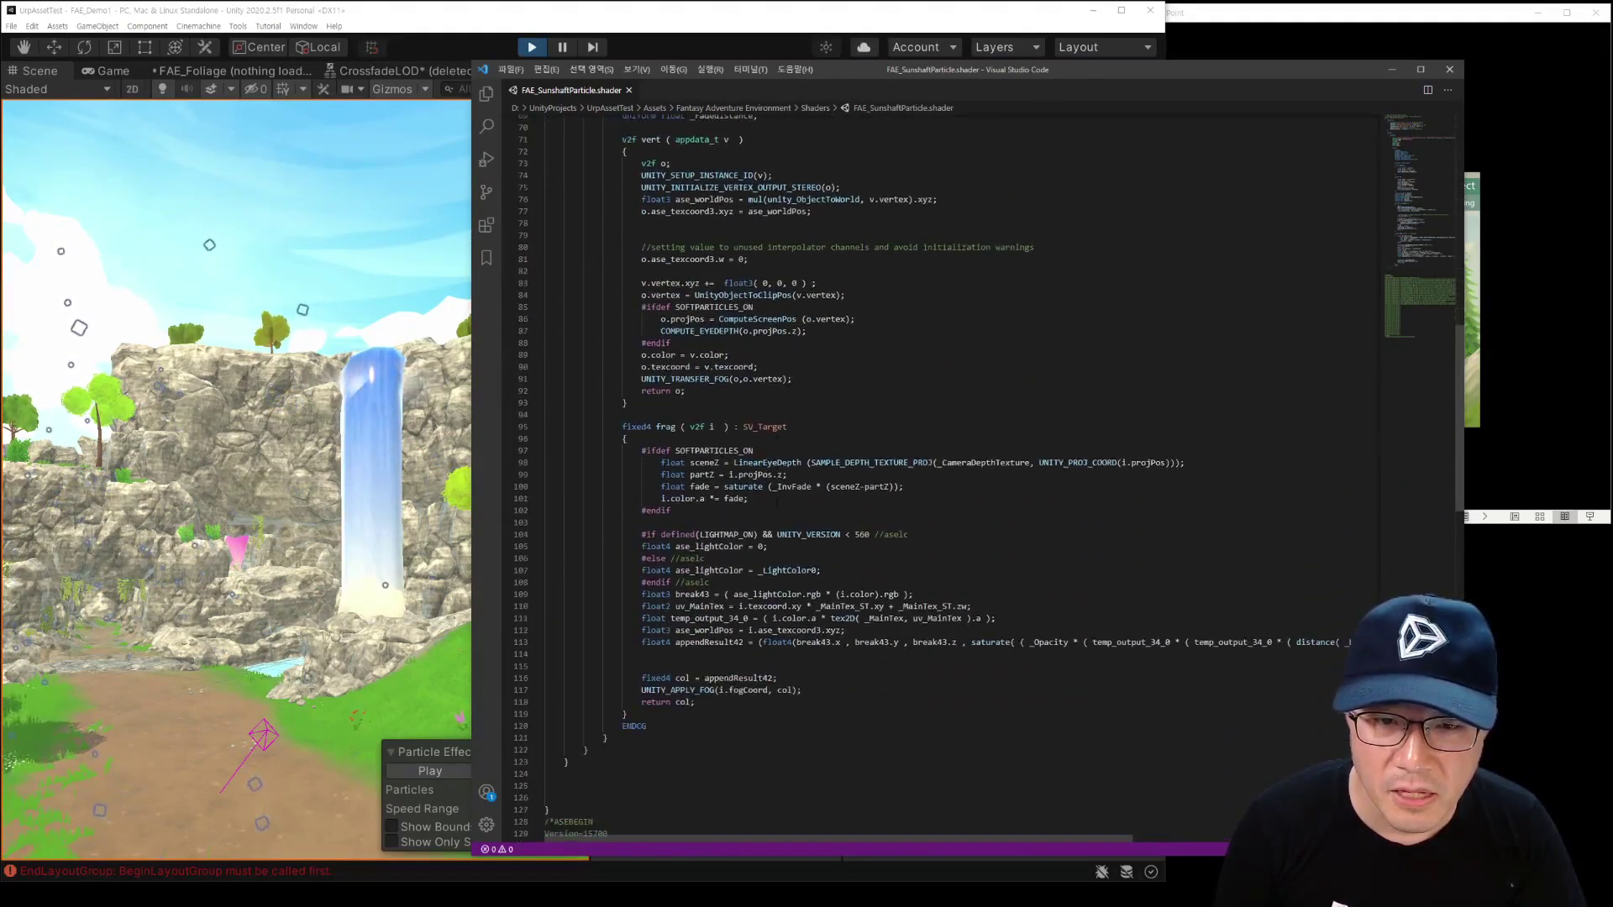
pyautogui.scroll(-3, 823, 417)
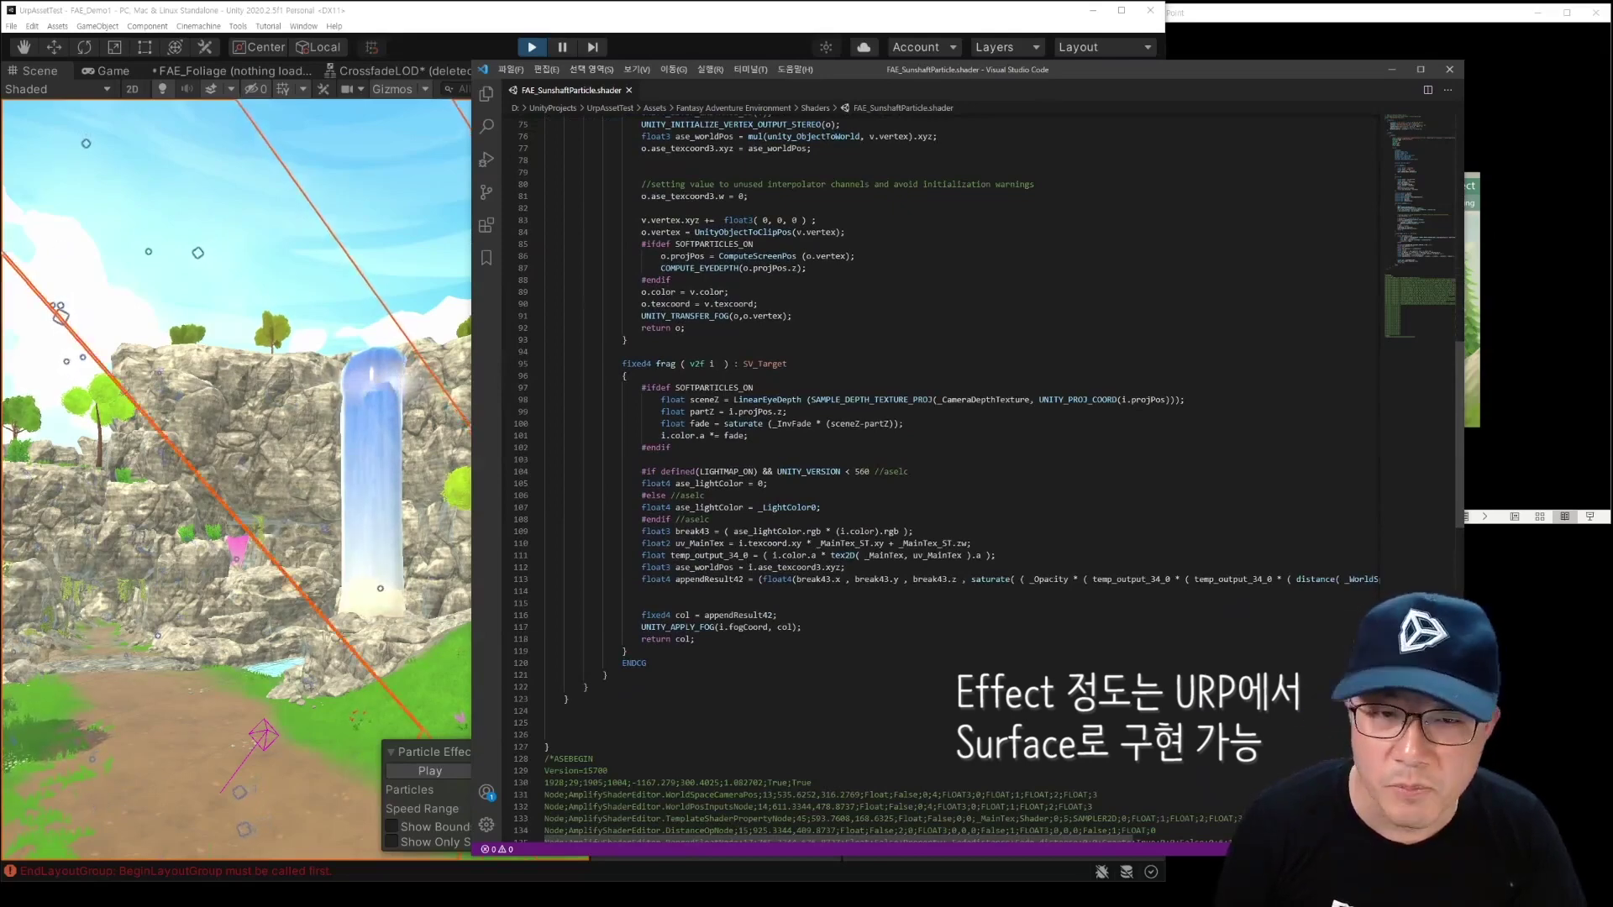
pyautogui.scroll(1, 672, 464)
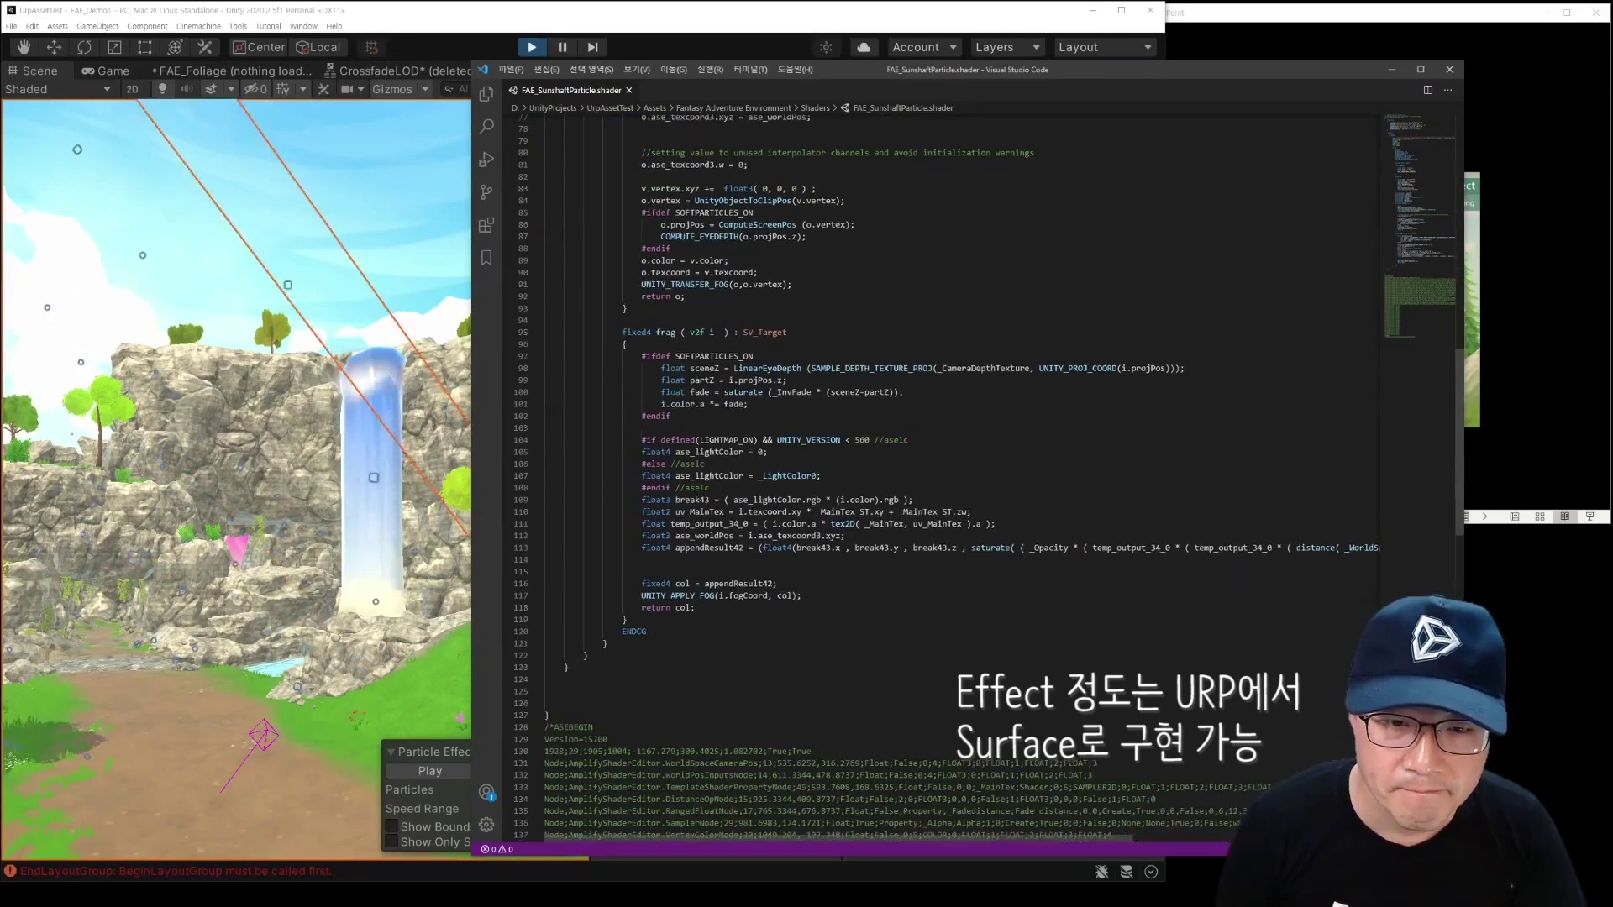
pyautogui.scroll(1, 673, 464)
pyautogui.scroll(1, 672, 464)
pyautogui.scroll(1, 673, 464)
pyautogui.scroll(-1, 672, 464)
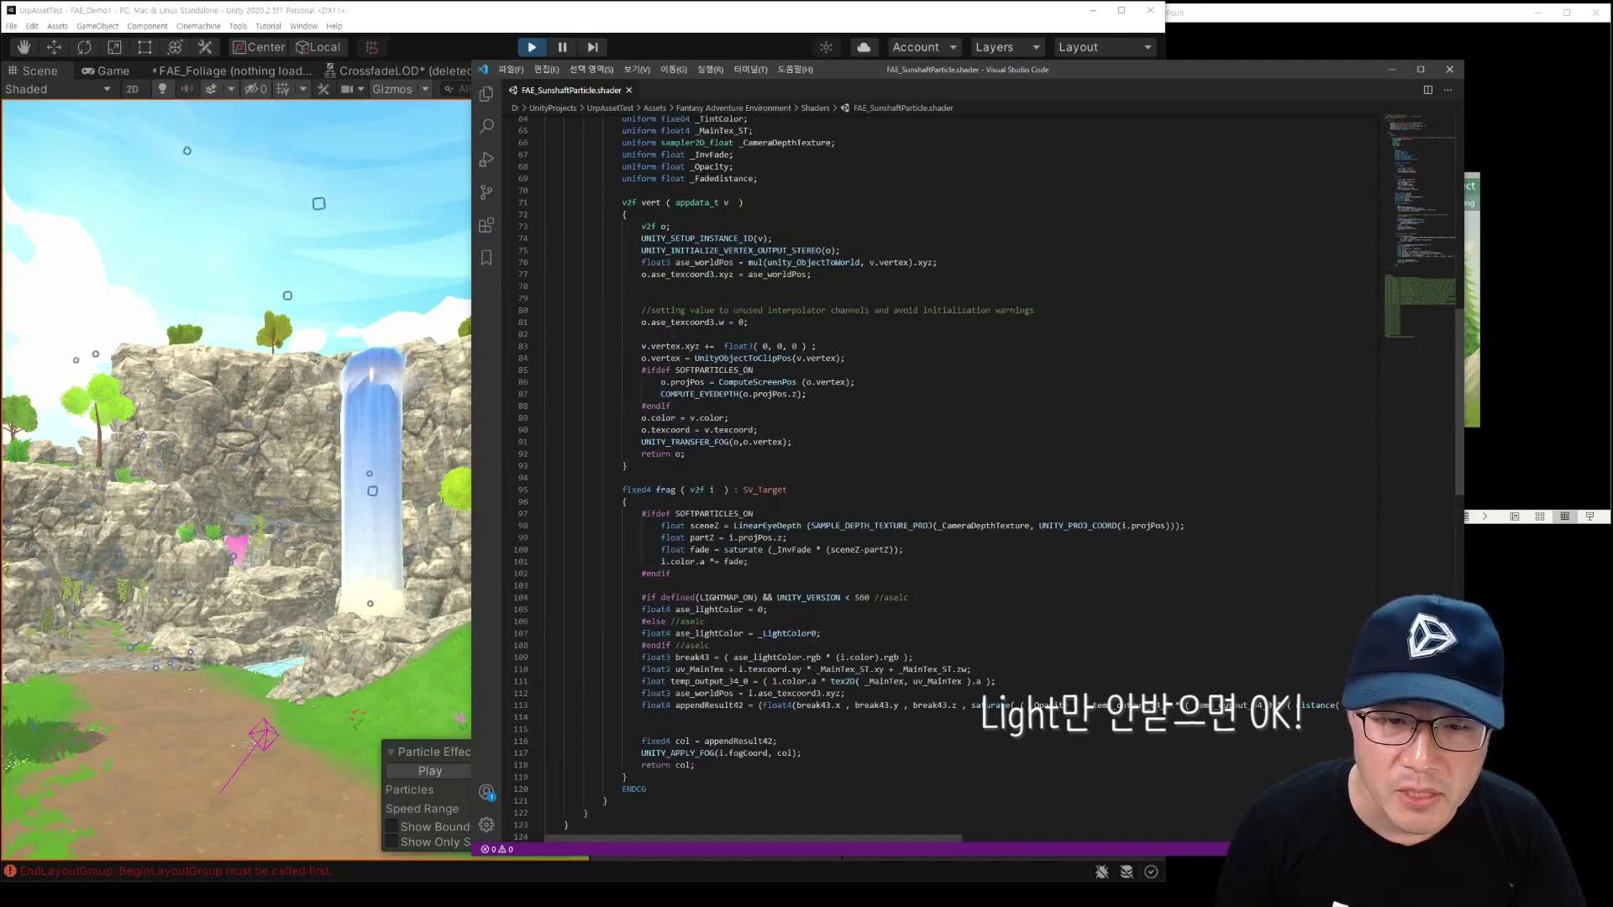
pyautogui.scroll(-2, 672, 464)
pyautogui.scroll(-7, 672, 464)
pyautogui.scroll(-2, 673, 464)
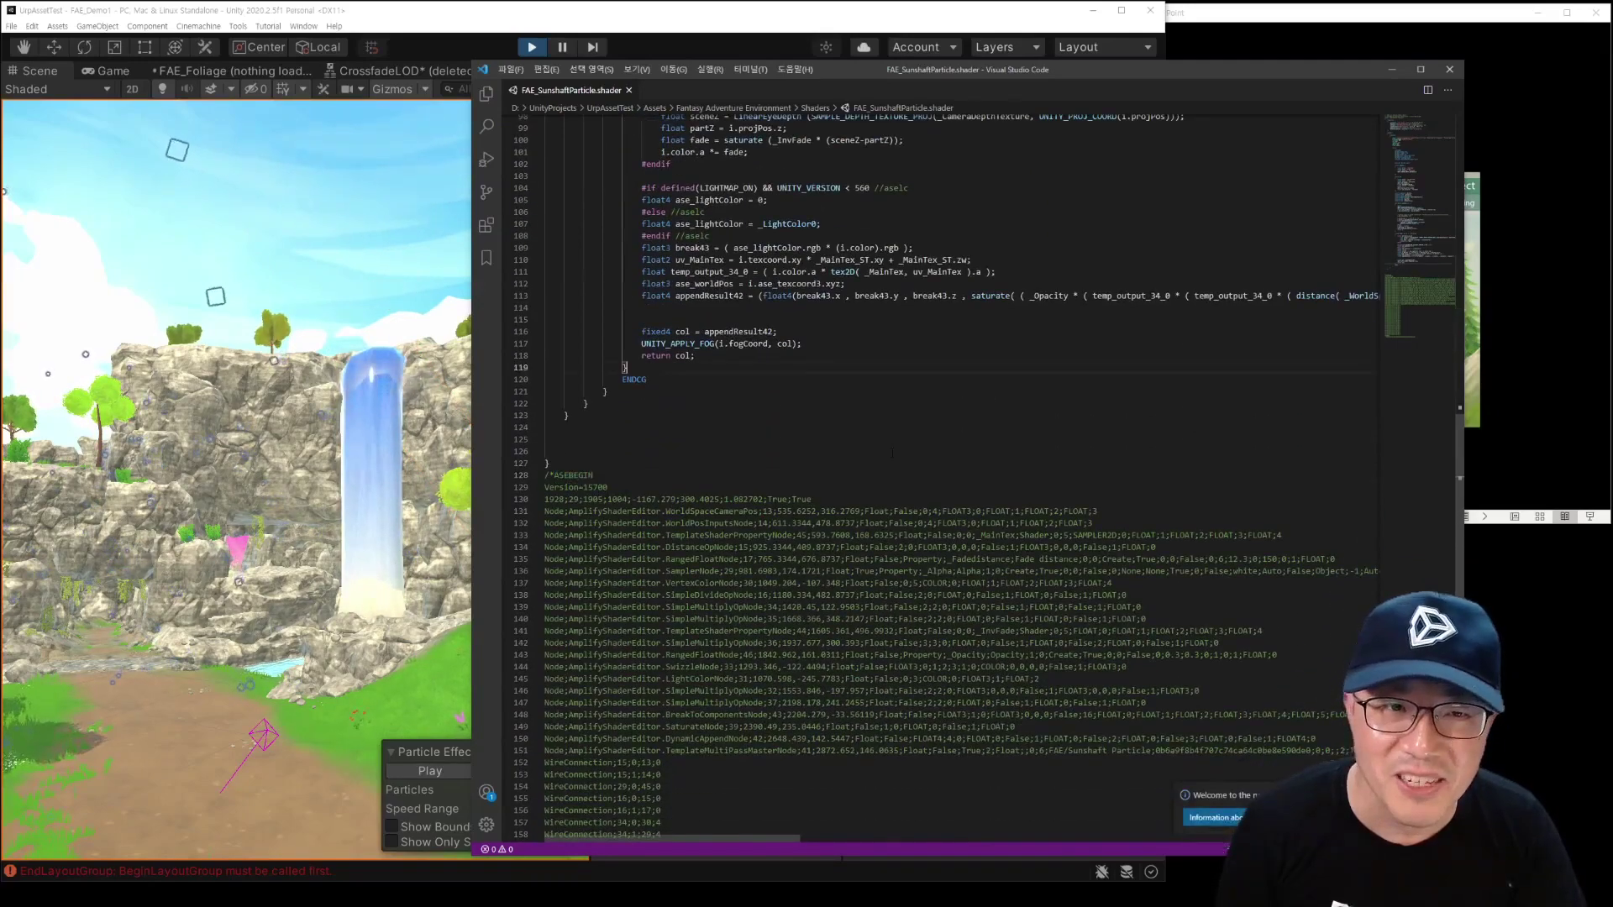
pyautogui.scroll(5, 892, 454)
pyautogui.scroll(4, 892, 454)
pyautogui.scroll(4, 893, 454)
pyautogui.scroll(4, 892, 454)
pyautogui.scroll(5, 893, 454)
pyautogui.scroll(5, 892, 454)
pyautogui.scroll(5, 892, 454)
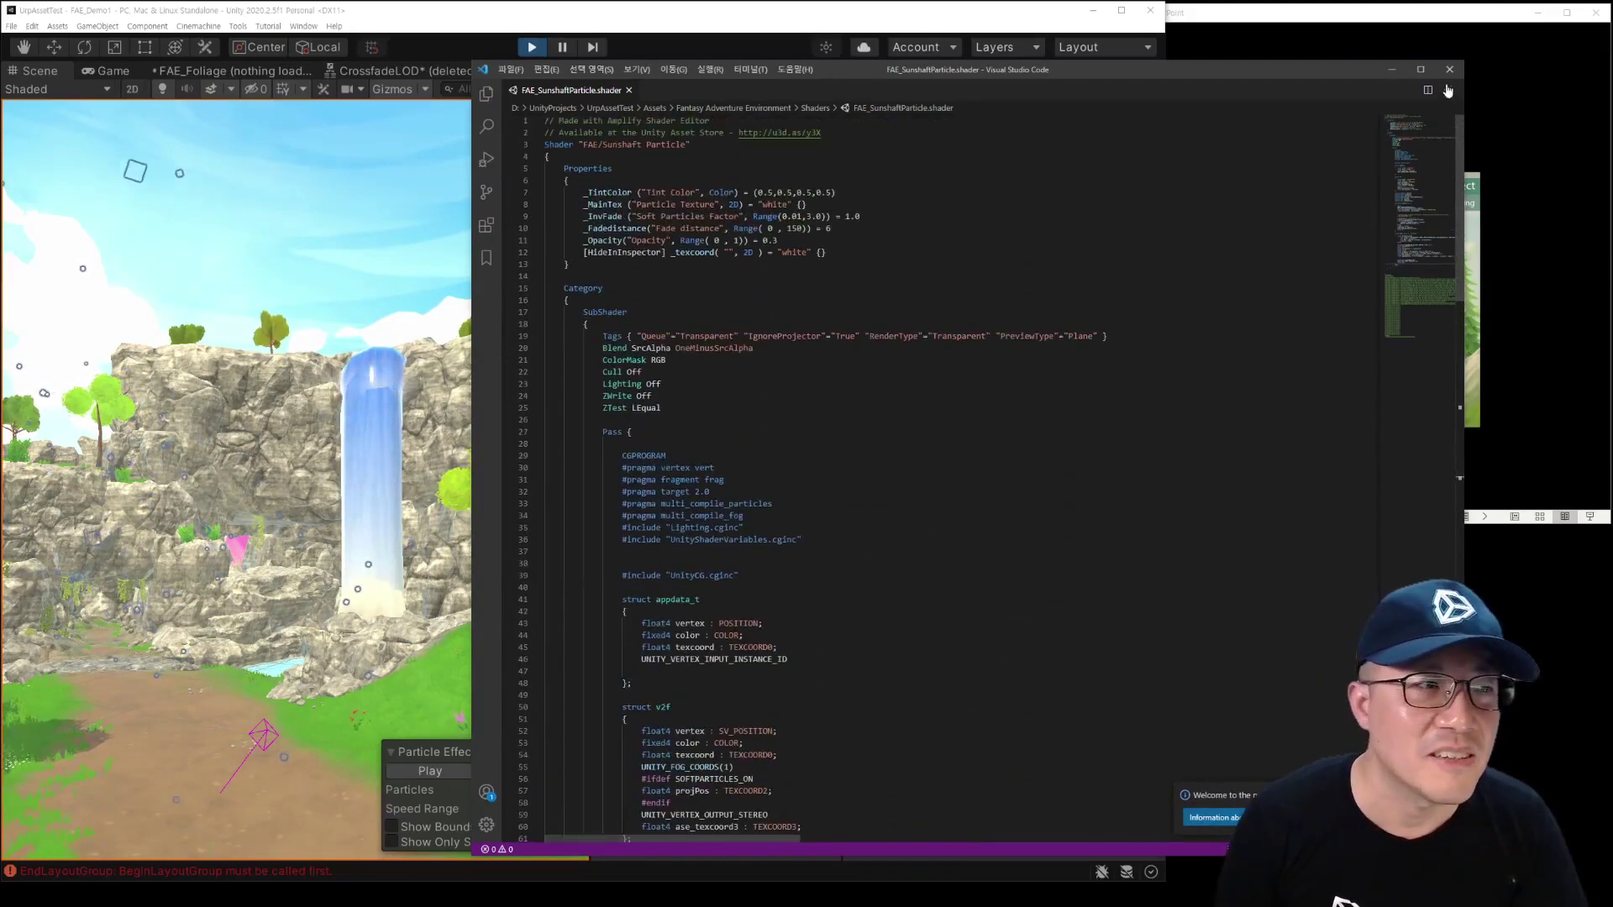
pyautogui.click(1450, 69)
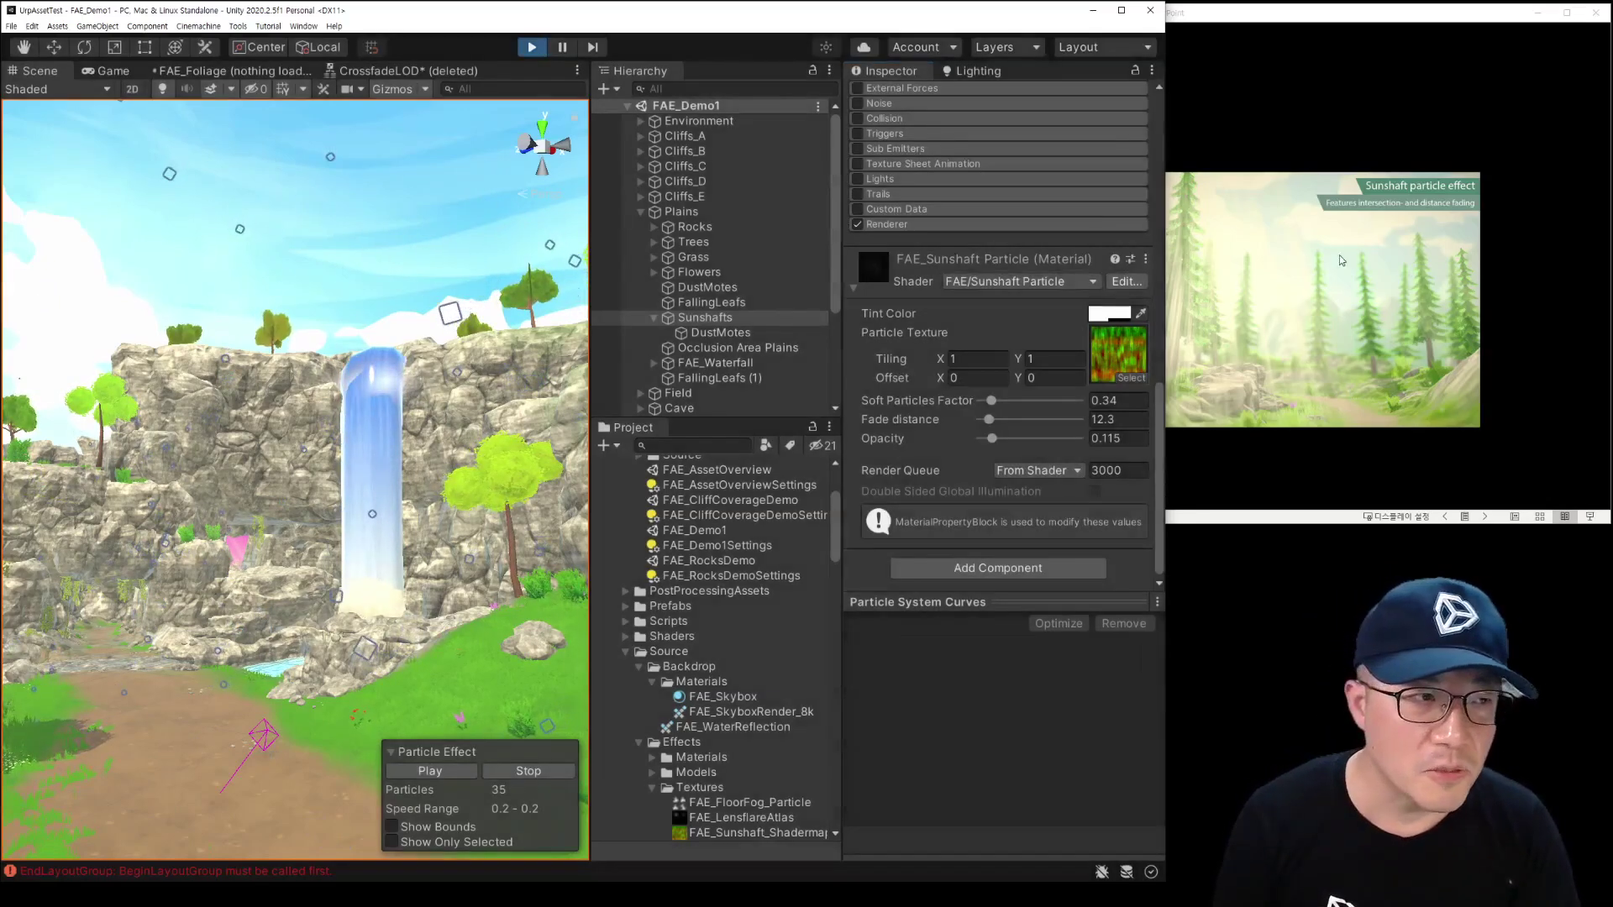
# Step: Advance the slides to 'Stylized grass shader and Substance' and fly down onto the dirt path
pyautogui.click(1340, 256)
pyautogui.click(1102, 330)
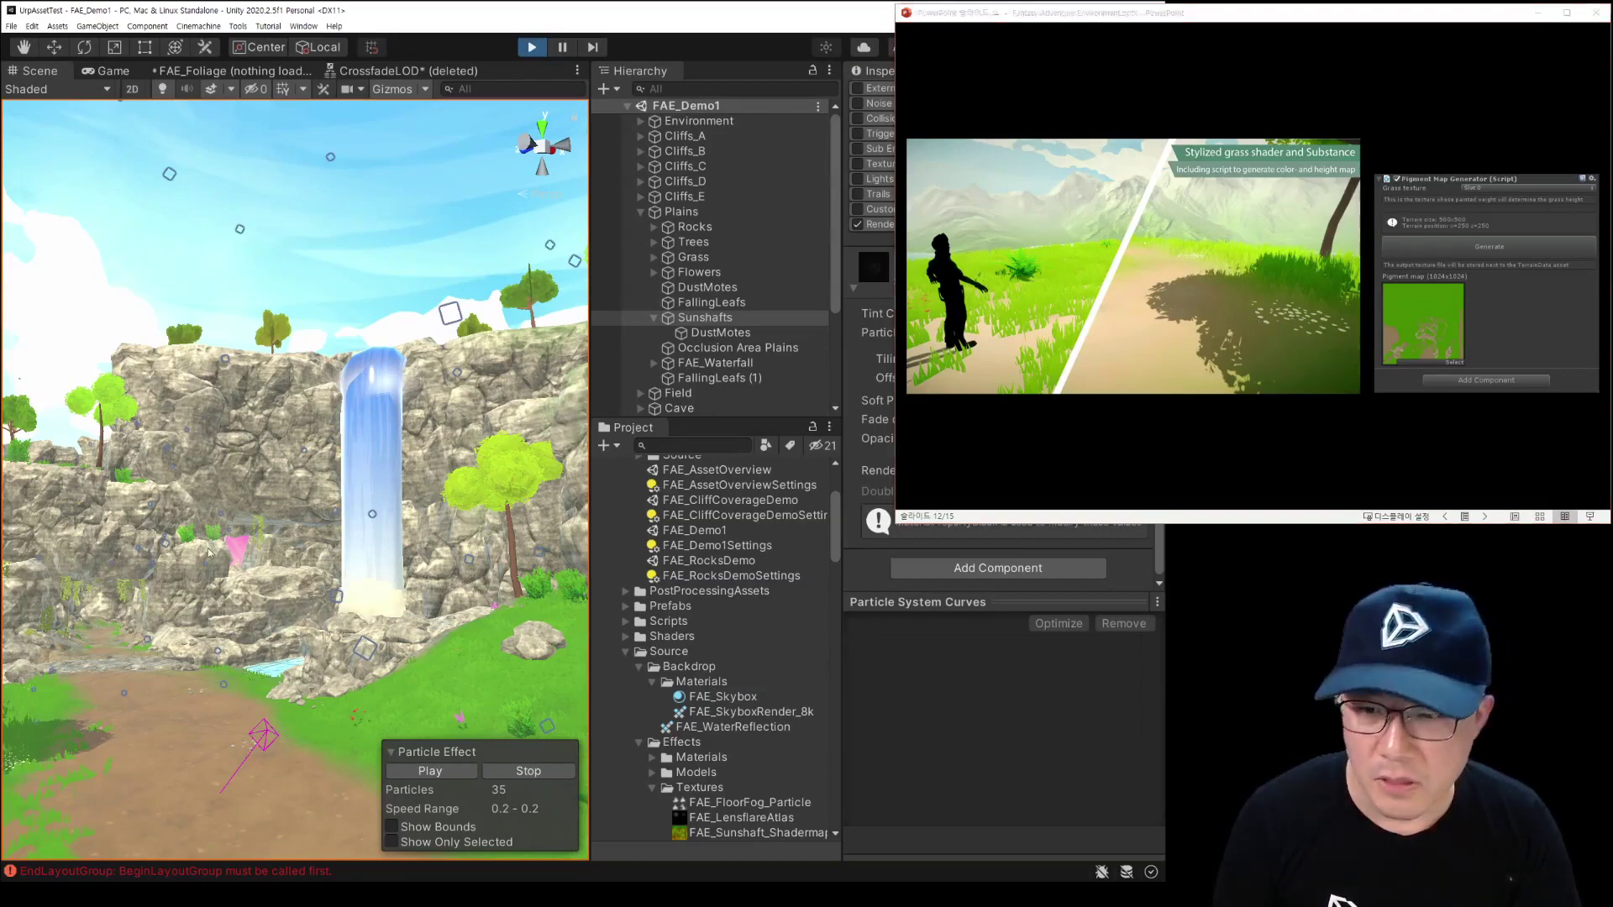
pyautogui.moveTo(389, 497); pyautogui.dragTo(252, 481, button='right')
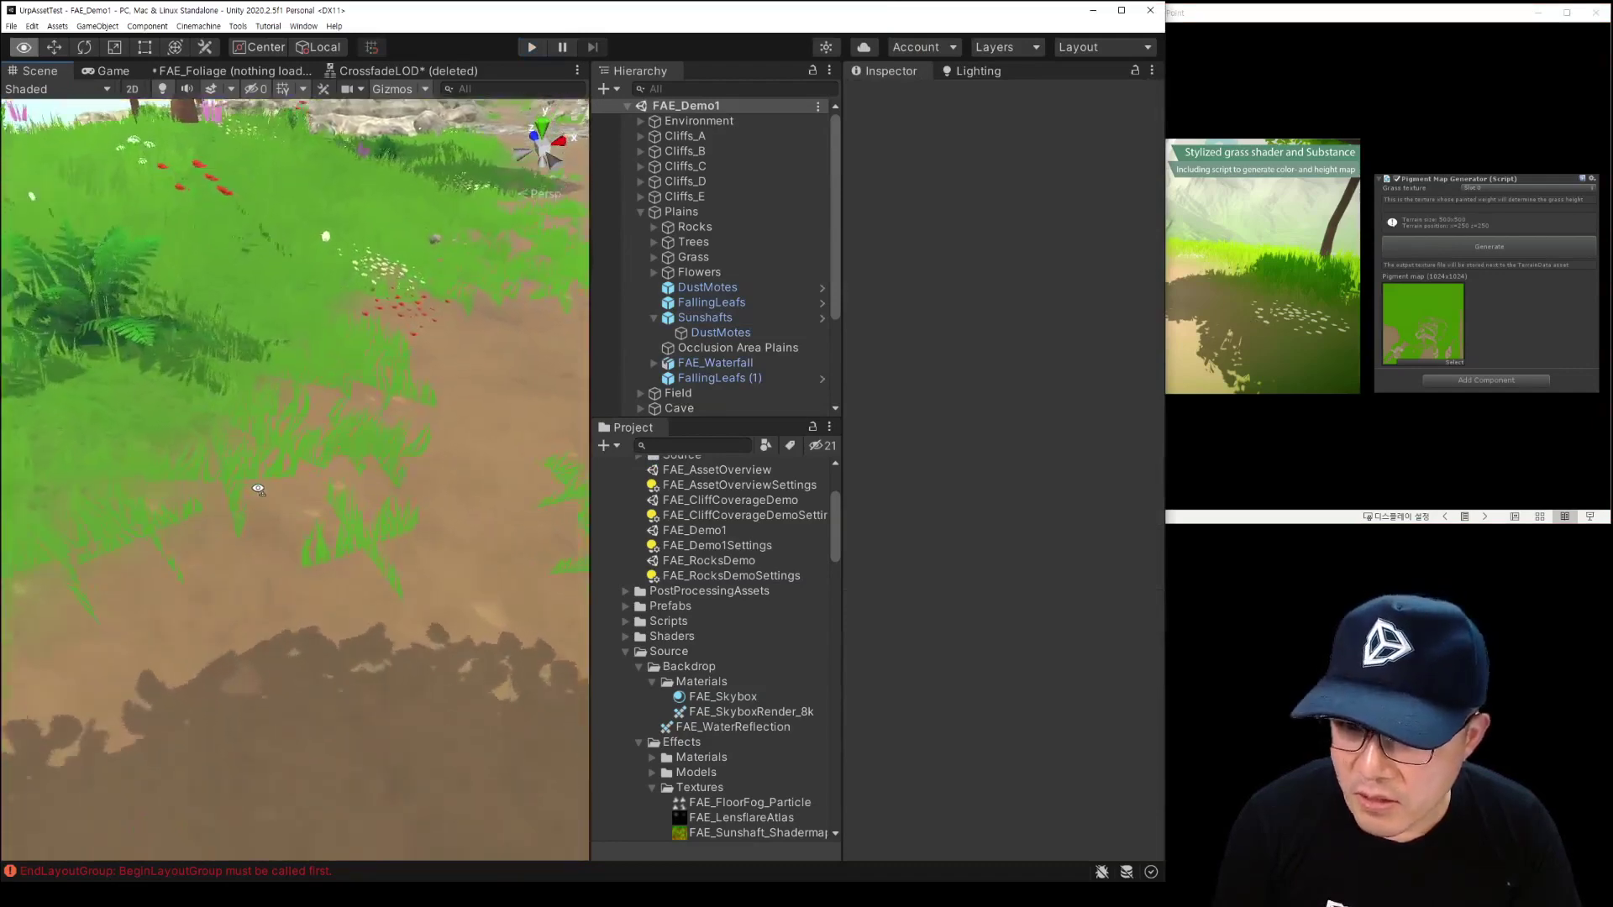
pyautogui.moveTo(252, 481); pyautogui.dragTo(340, 582, button='right')
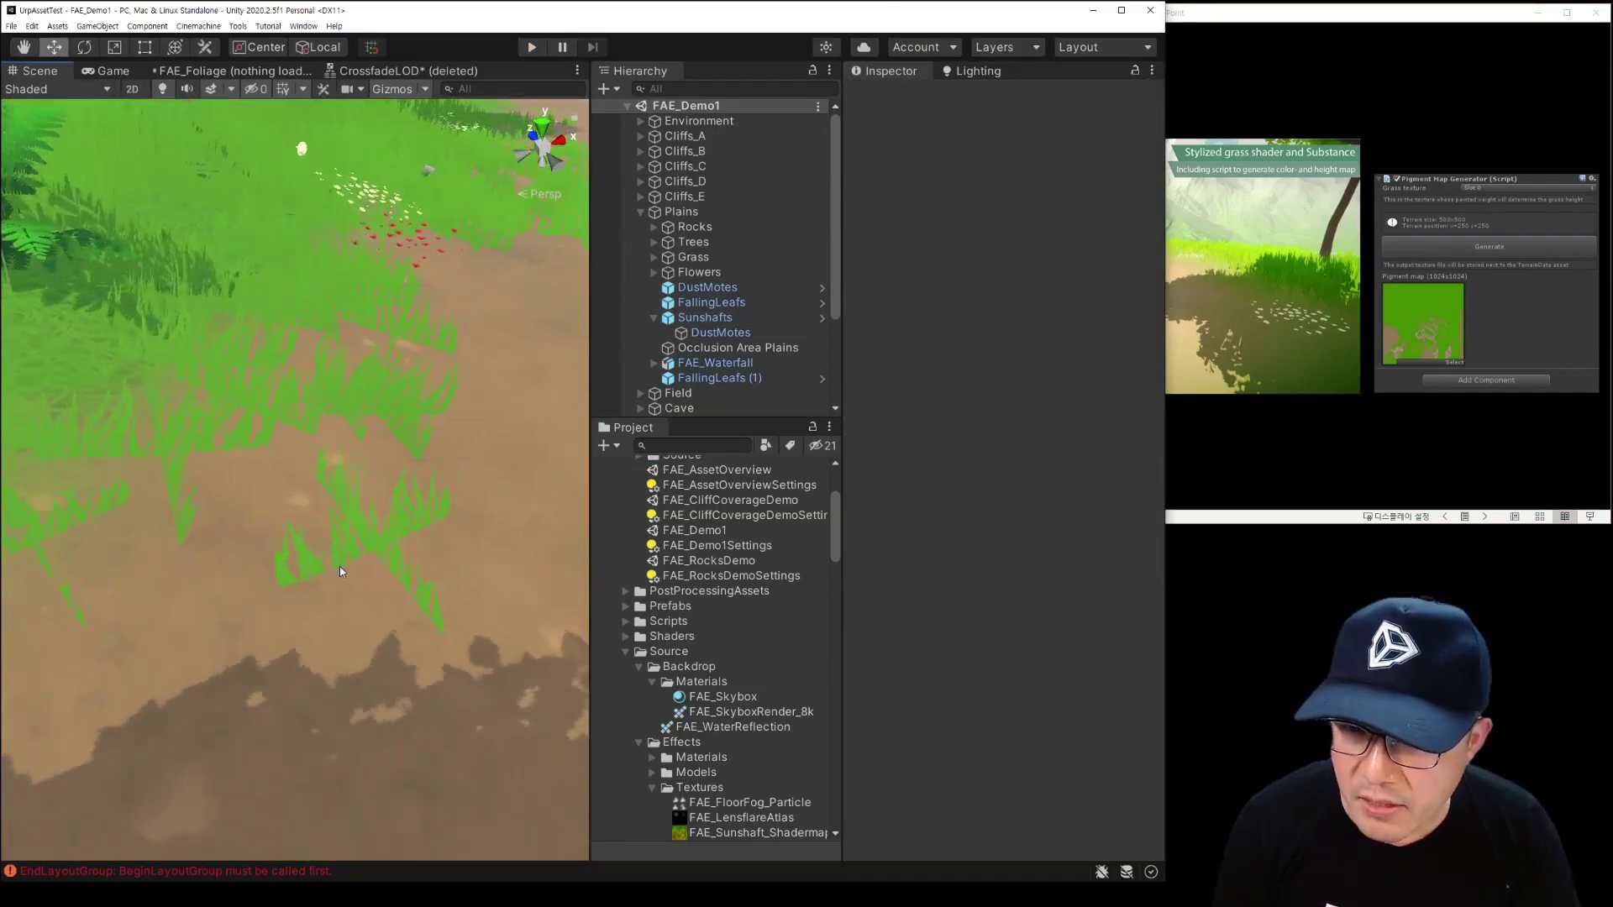
# Step: Select the Terrain to show its Pigment Map Generator settings
pyautogui.click(1234, 427)
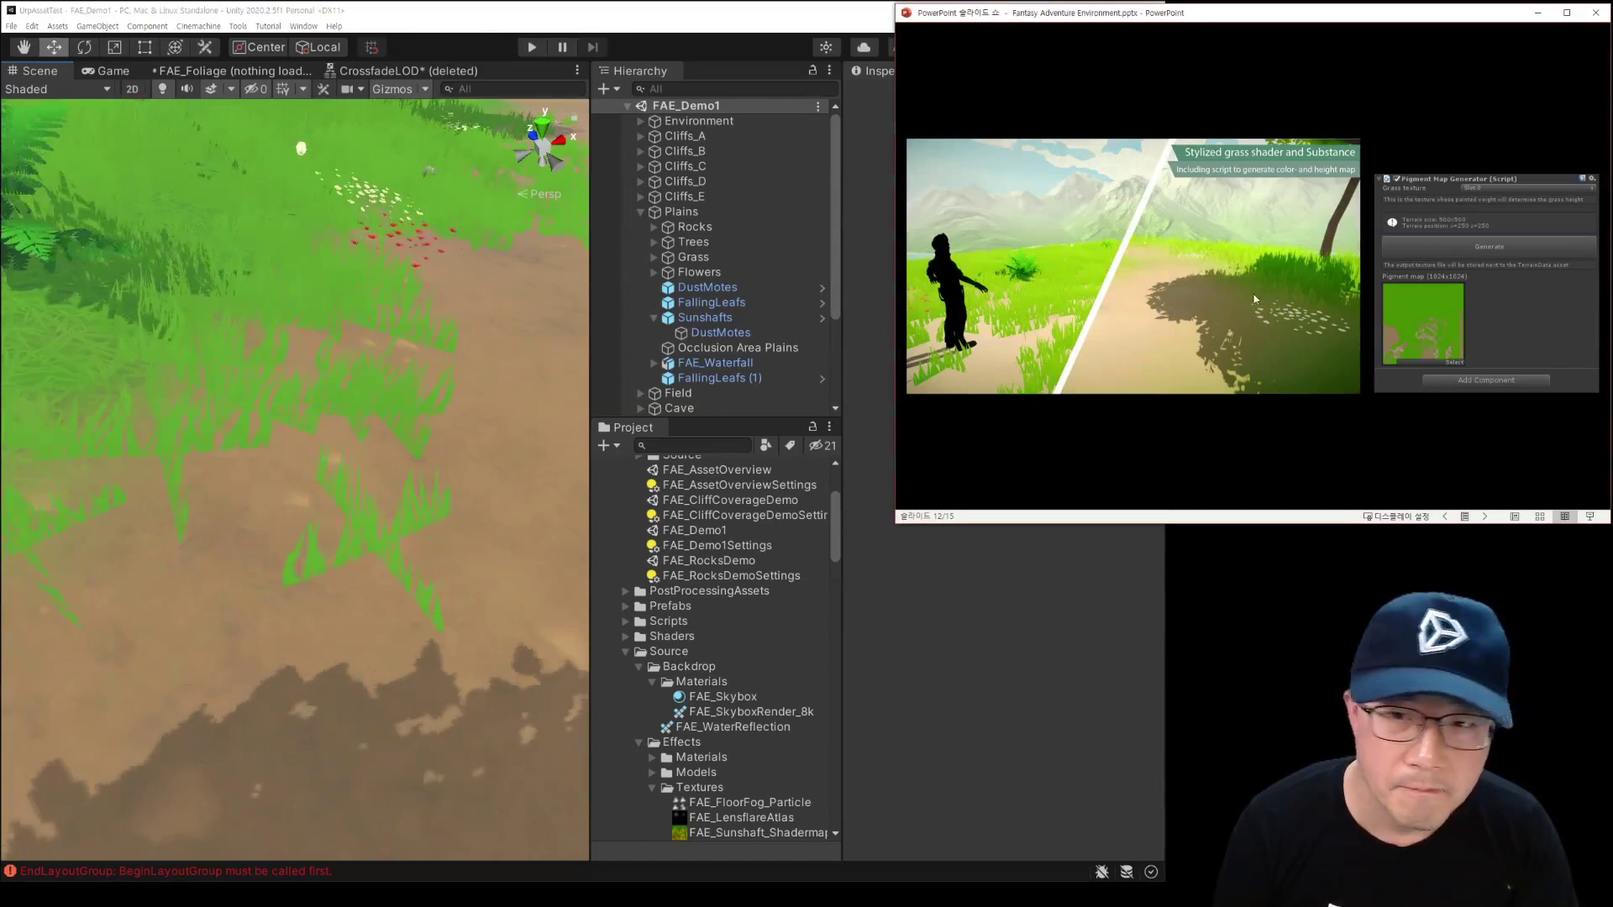
pyautogui.click(322, 468)
pyautogui.click(440, 441)
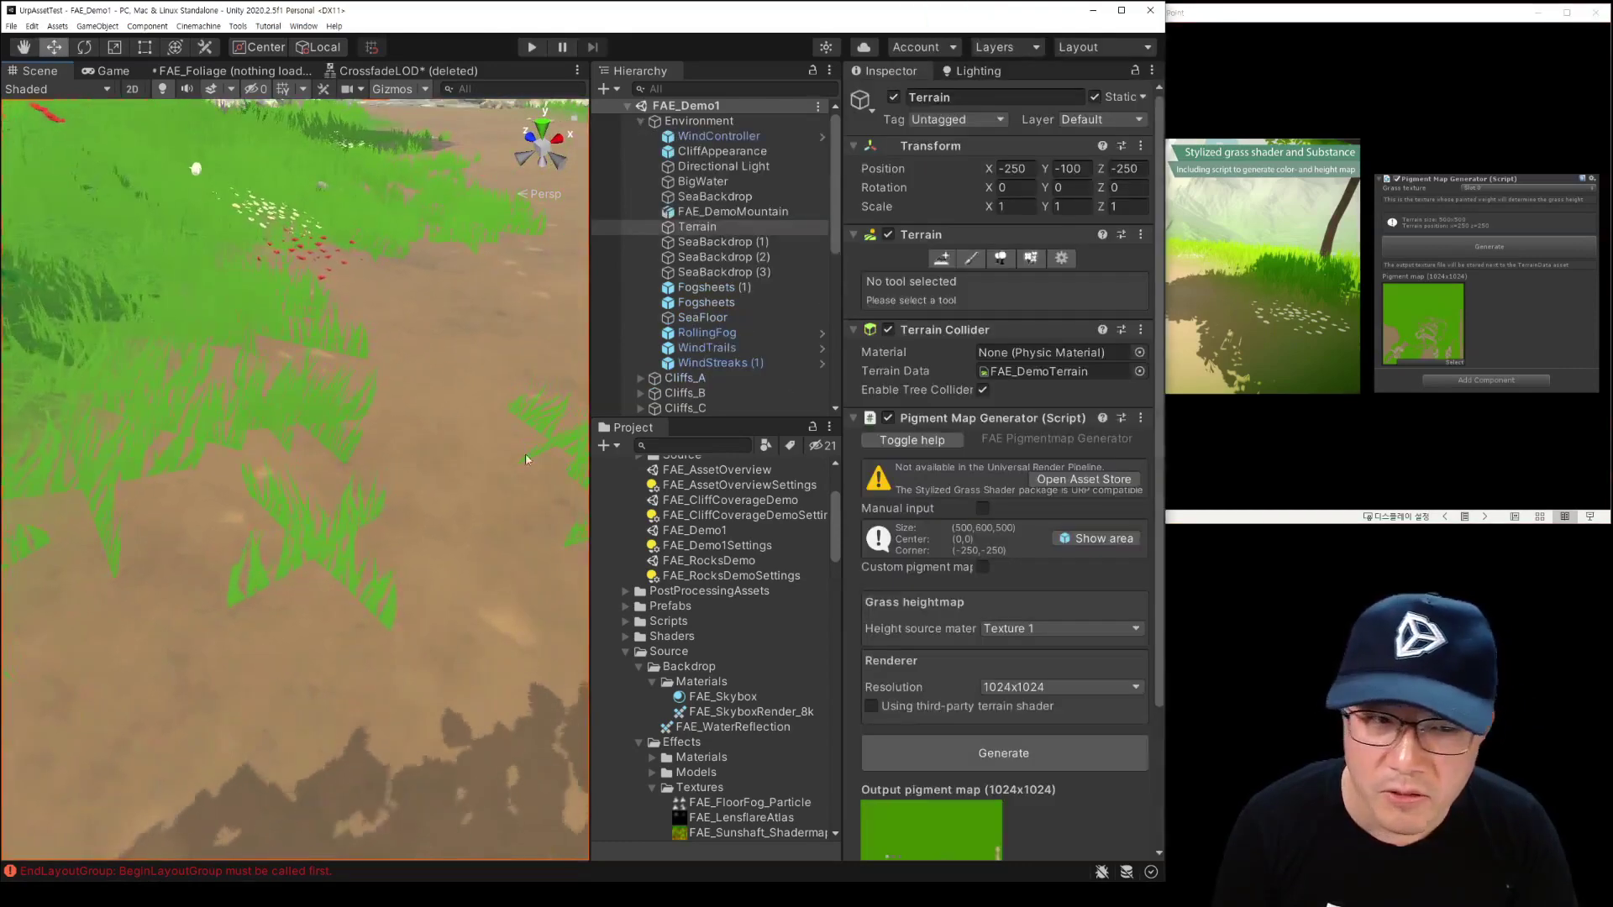
# Step: Select SeaFloor, FAE_DemoMountain, then Terrain again, and scroll to its 1024x1024 output pigment map
pyautogui.moveTo(440, 441)
pyautogui.mouseDown(button='right')
pyautogui.moveTo(490, 391)
pyautogui.moveTo(357, 435)
pyautogui.mouseUp(button='right')
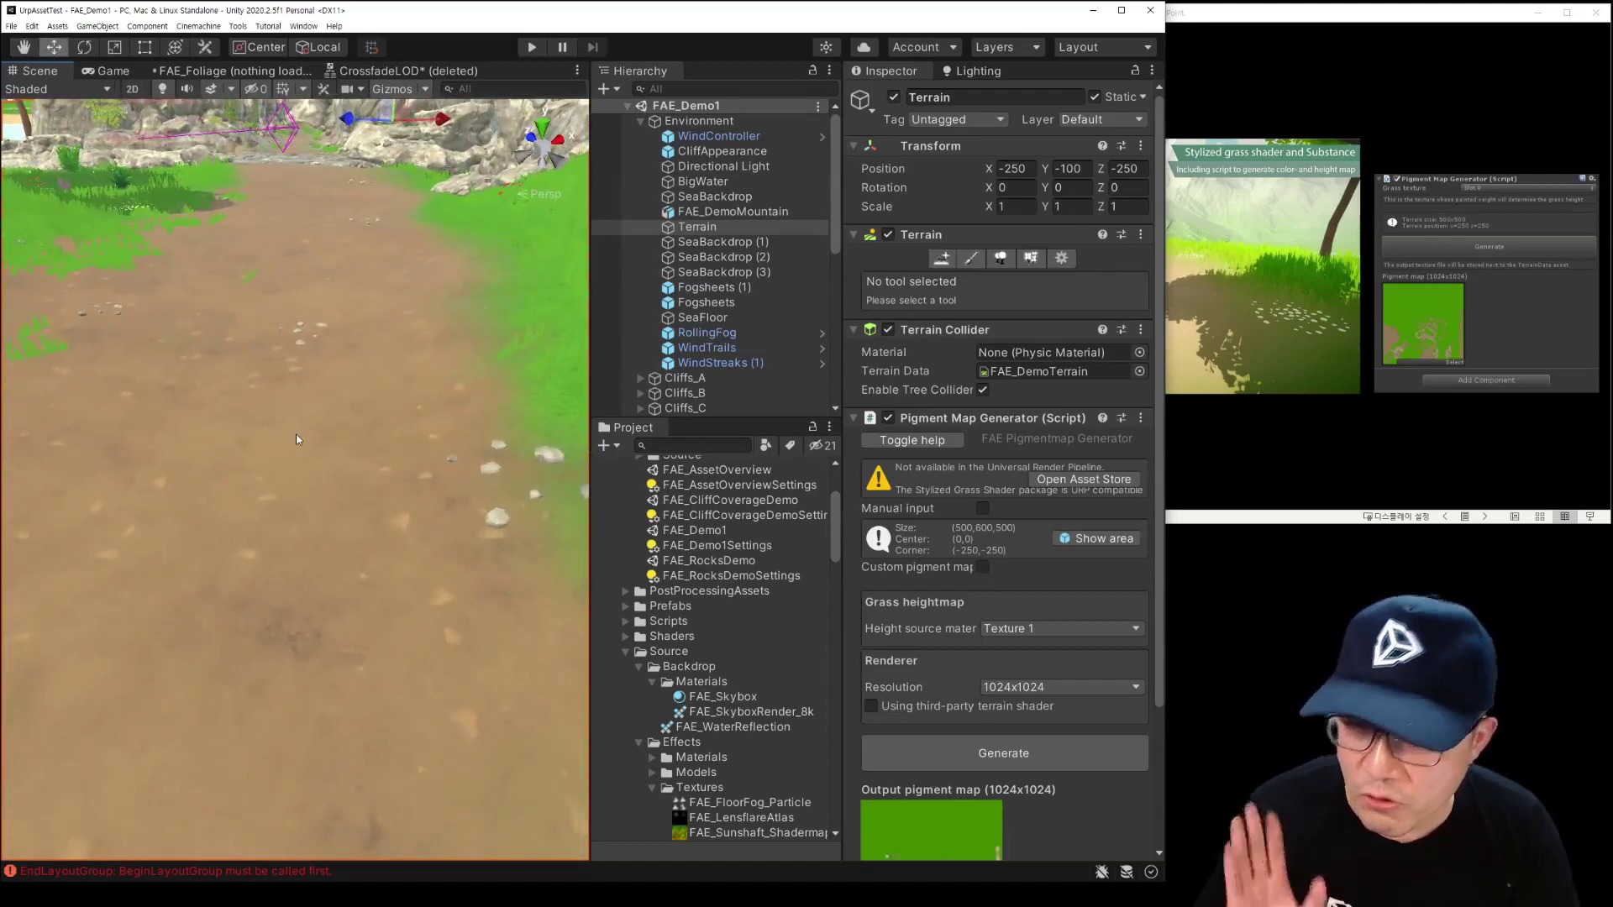
pyautogui.click(295, 435)
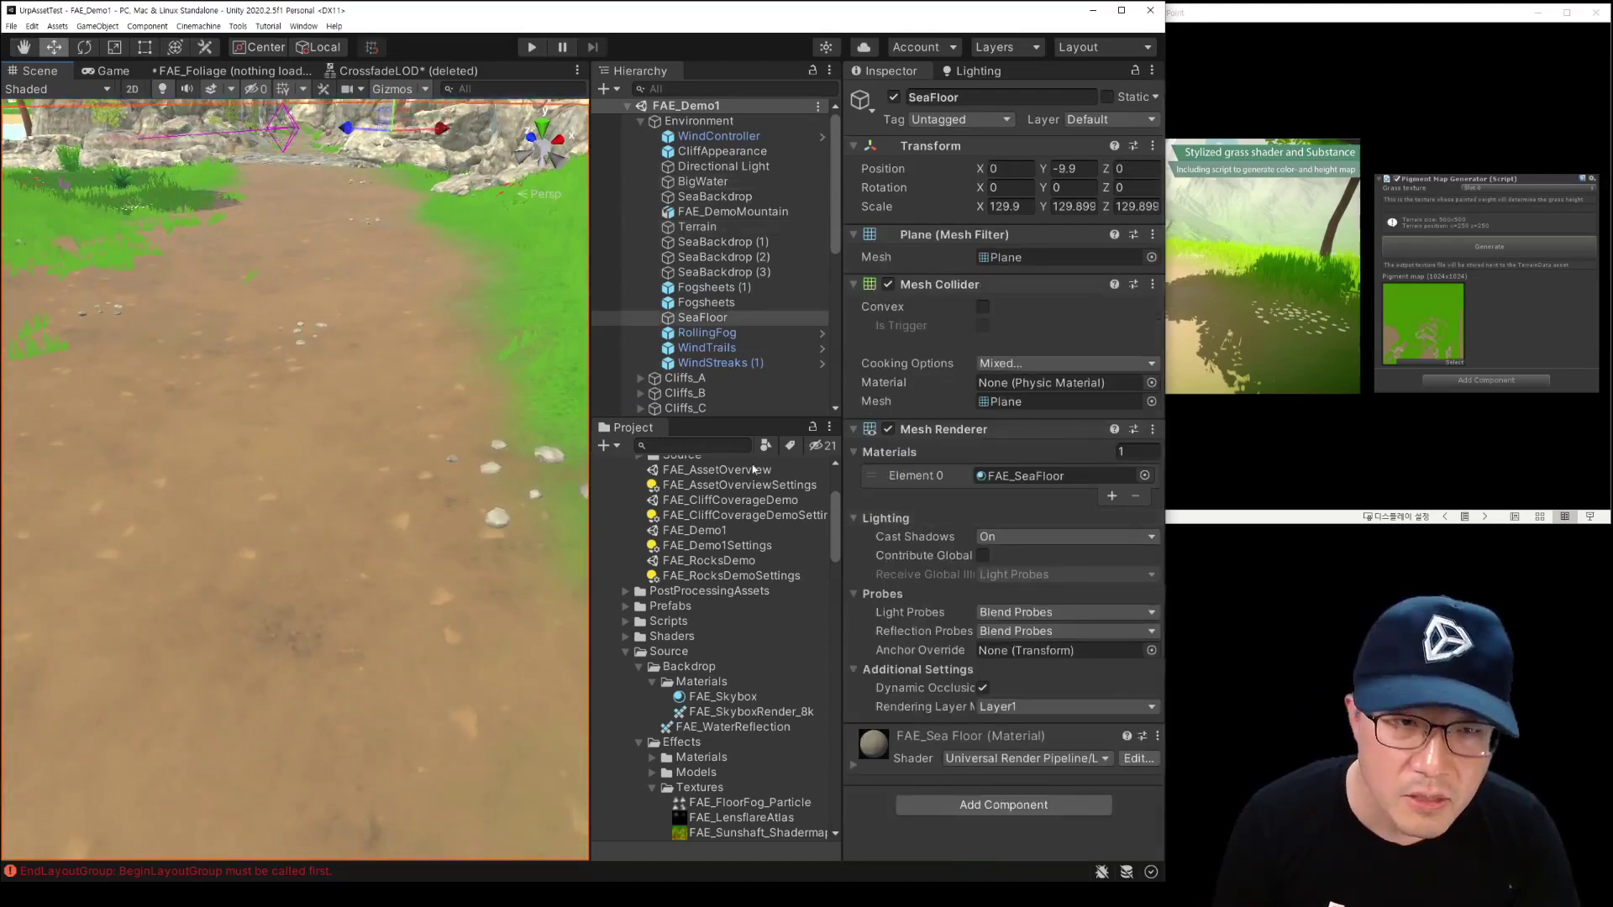
pyautogui.click(480, 498)
pyautogui.click(399, 530)
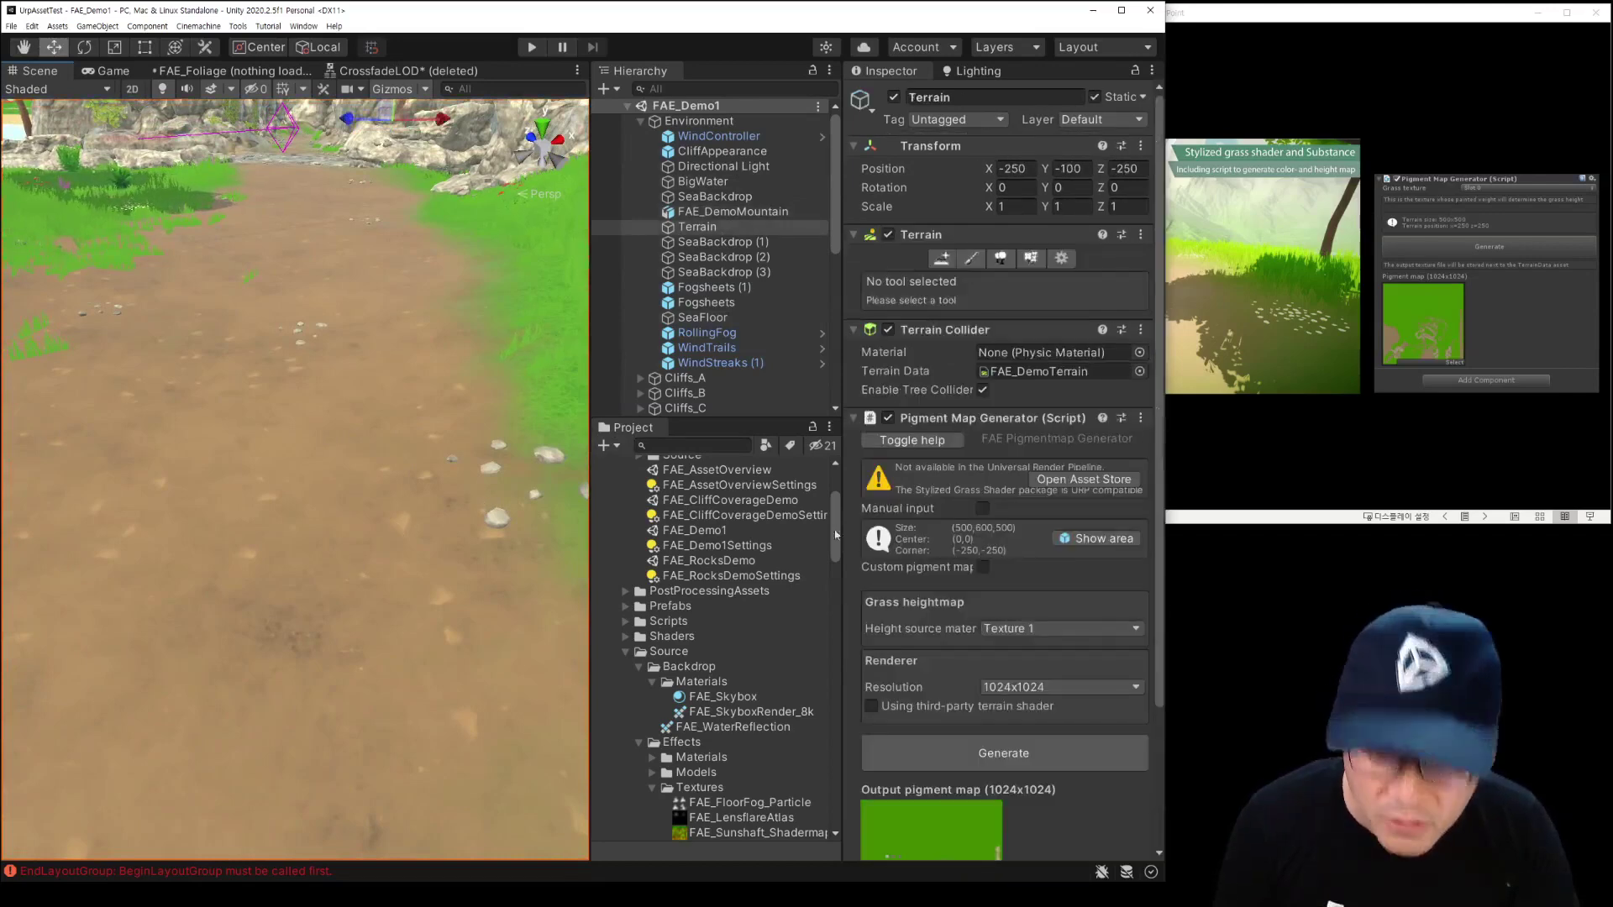
pyautogui.scroll(-4, 1092, 501)
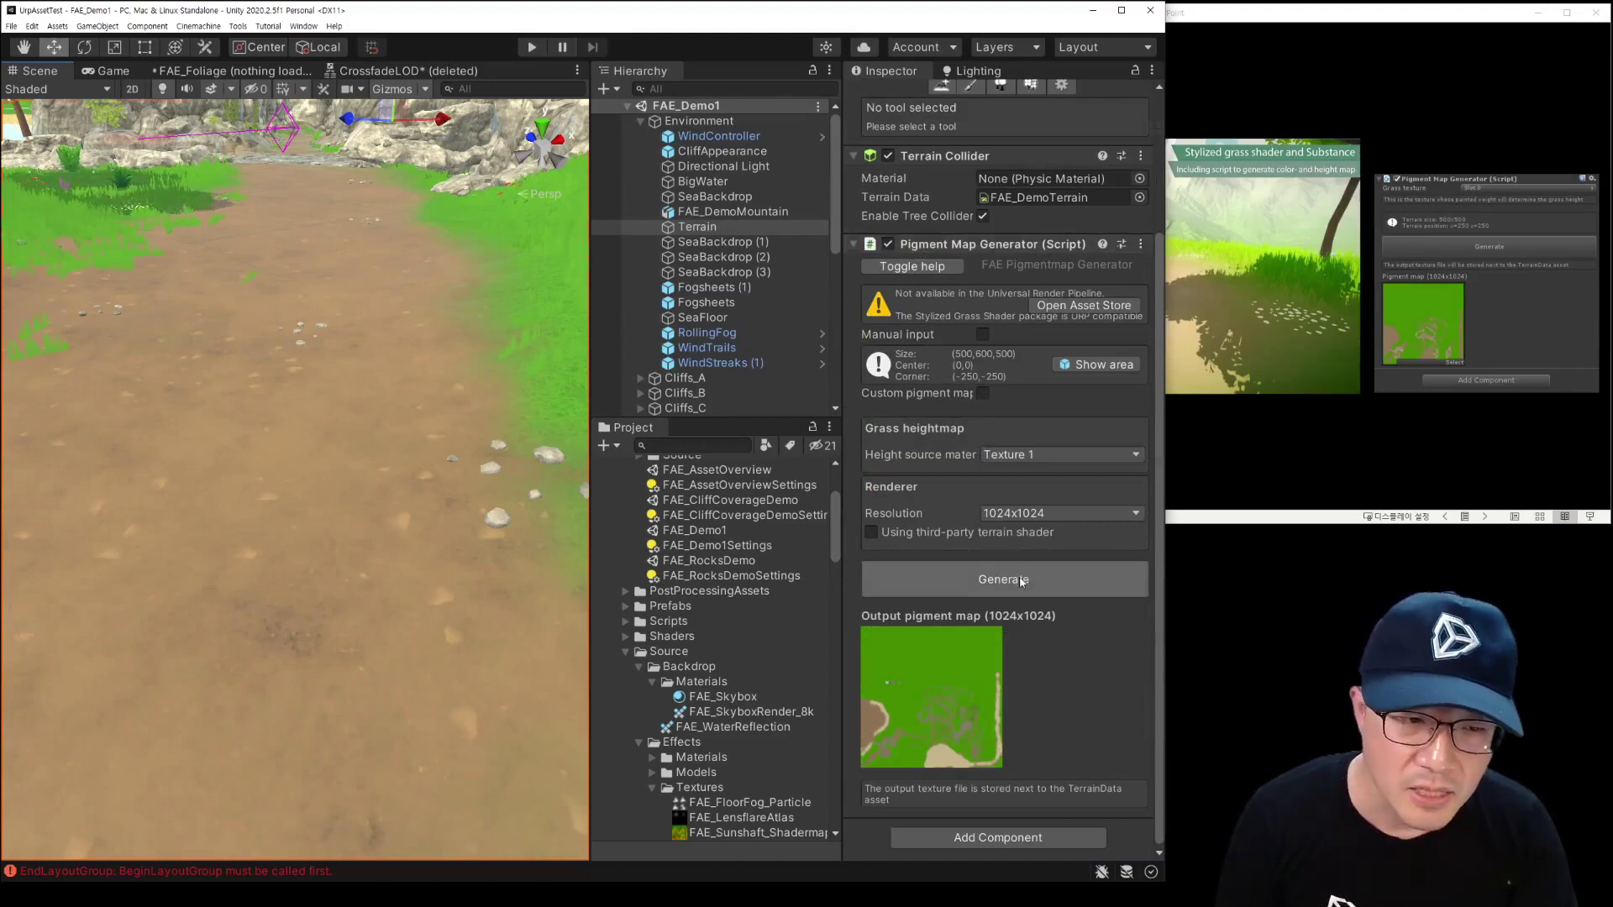
# Step: Orbit to a top-down island view, fly to the path grass, and advance to the Stylized PBR terrain slide
pyautogui.moveTo(320, 378)
pyautogui.keyDown('alt'); pyautogui.mouseDown()
pyautogui.moveTo(324, 627)
pyautogui.moveTo(773, 666)
pyautogui.mouseUp(); pyautogui.keyUp('alt')
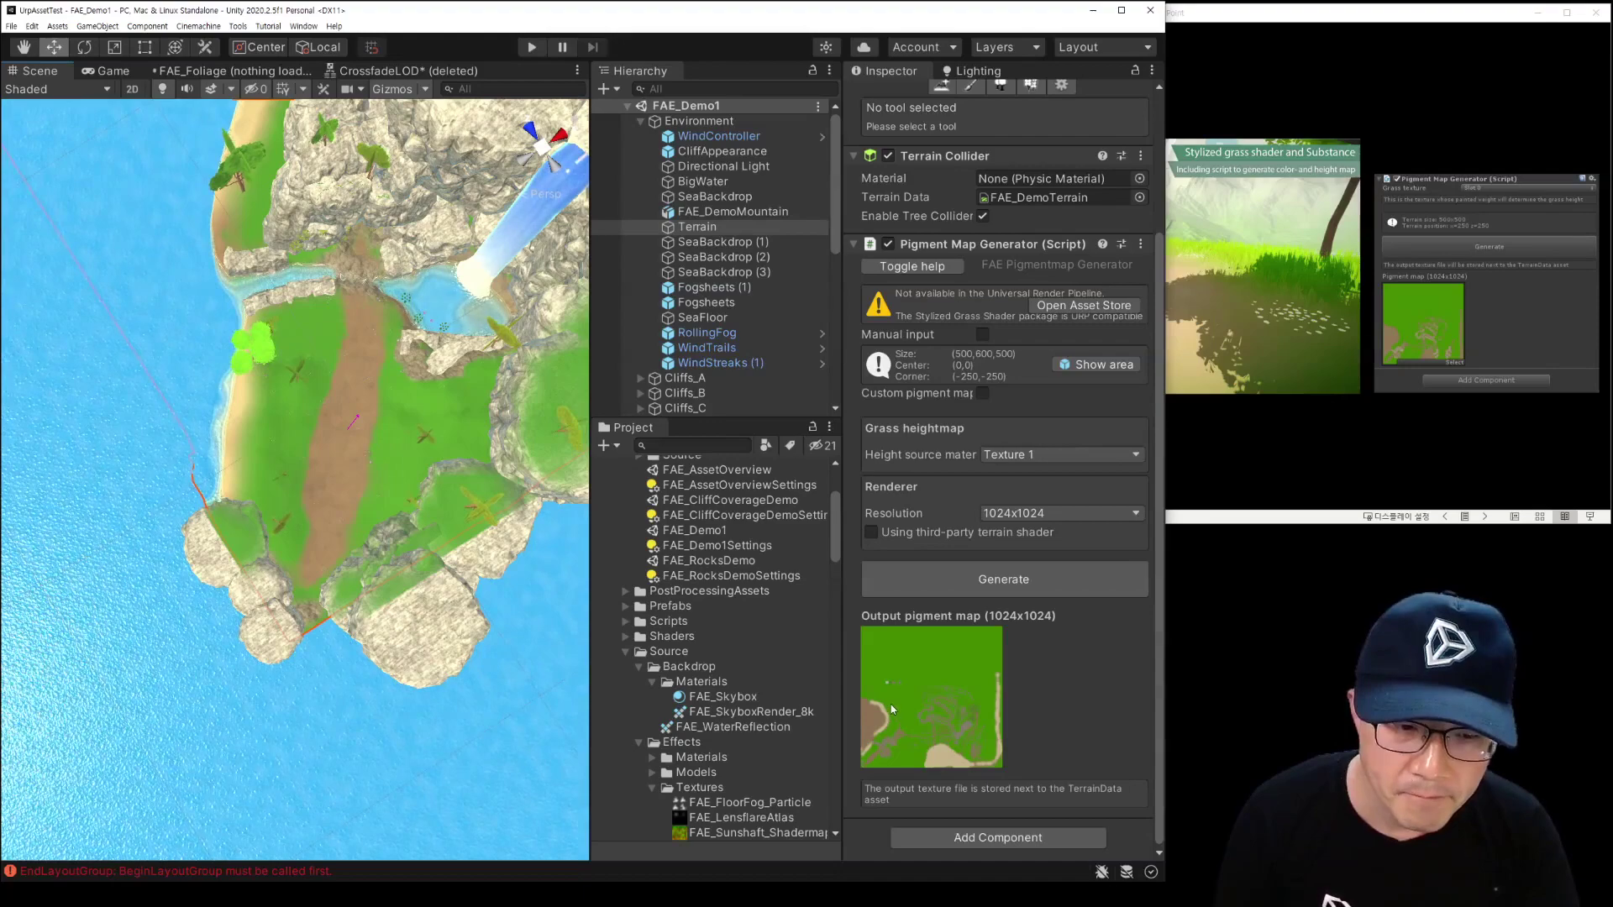
pyautogui.moveTo(386, 470)
pyautogui.mouseDown(button='right')
pyautogui.moveTo(391, 544)
pyautogui.moveTo(443, 393)
pyautogui.moveTo(476, 396)
pyautogui.mouseUp(button='right')
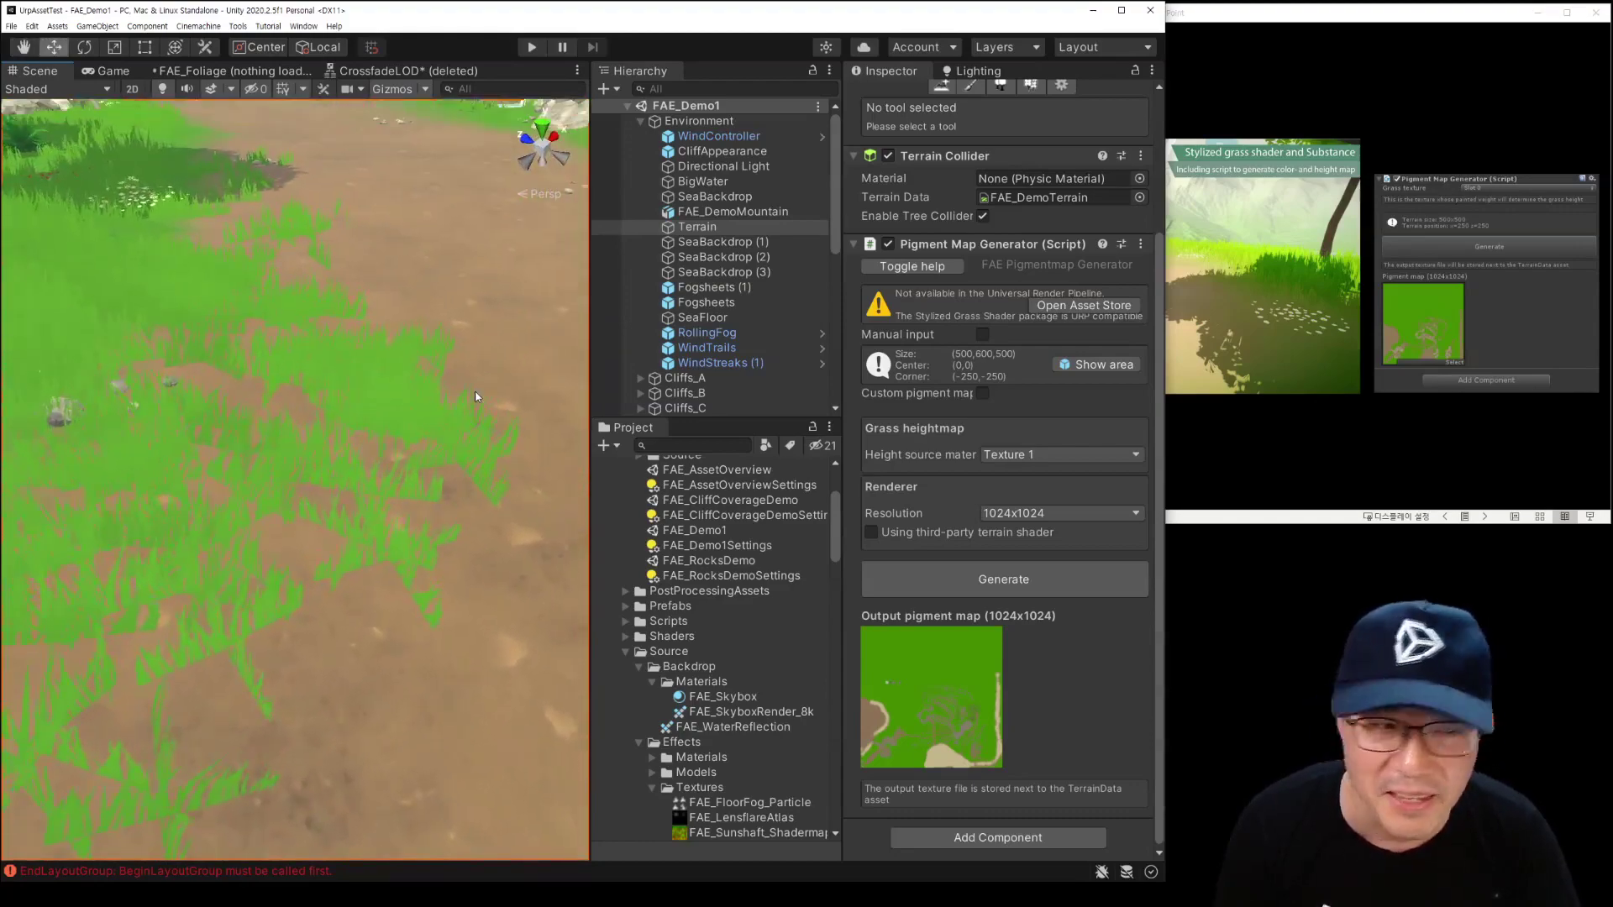
pyautogui.click(1228, 368)
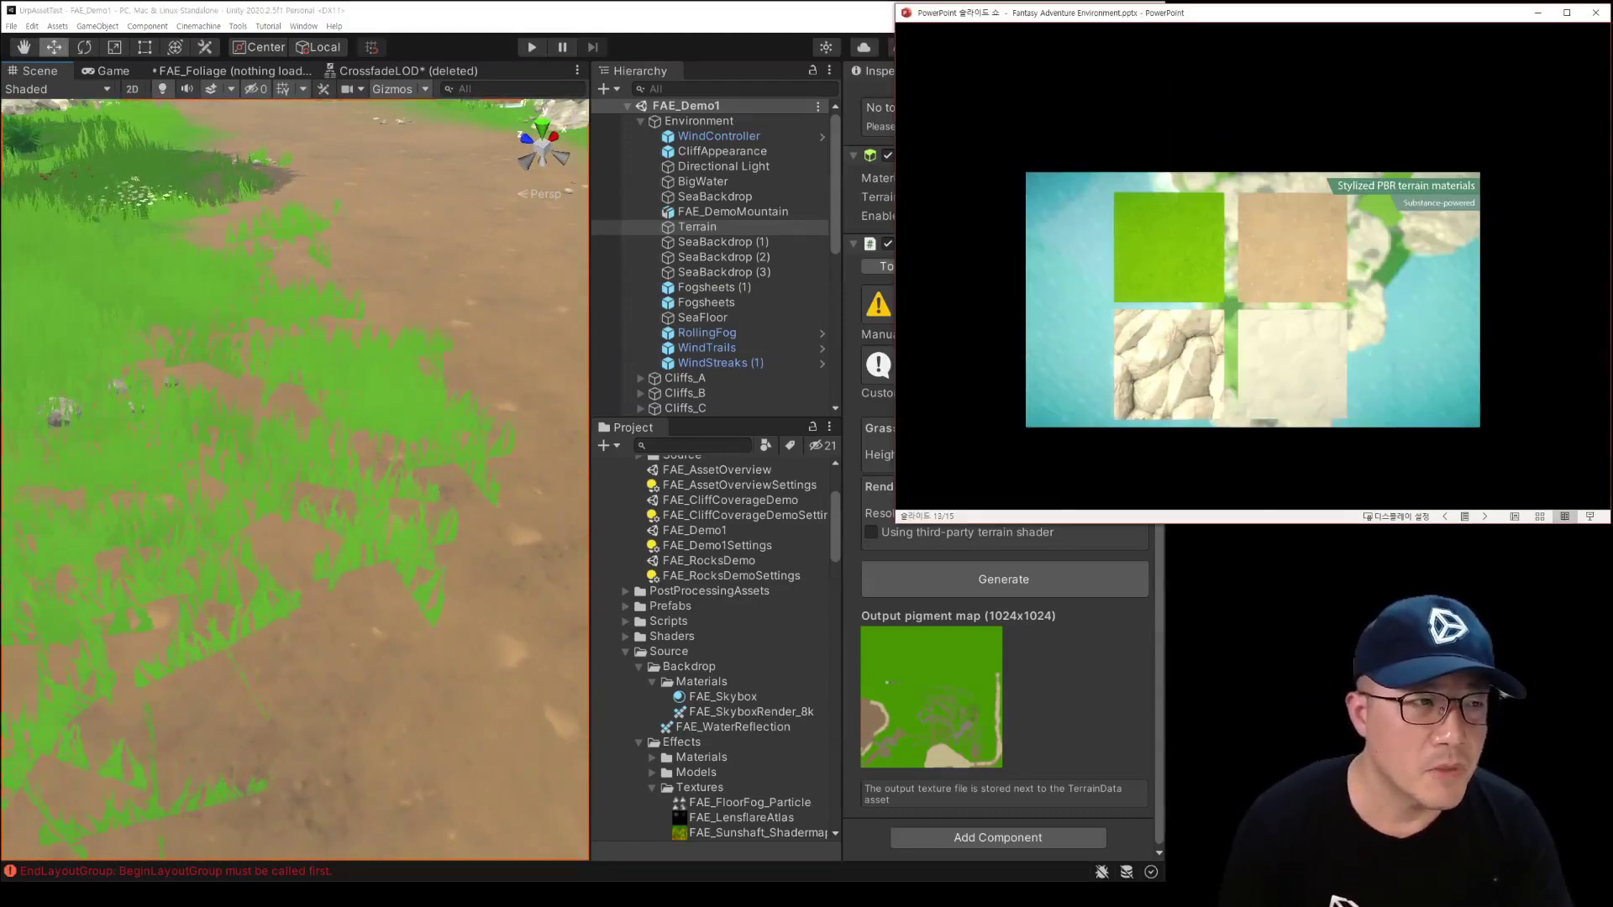
# Step: Advance the deck to the cave fog slide (14 of 15) and fly into the cave to FogSheetExit (1)
pyautogui.click(1229, 366)
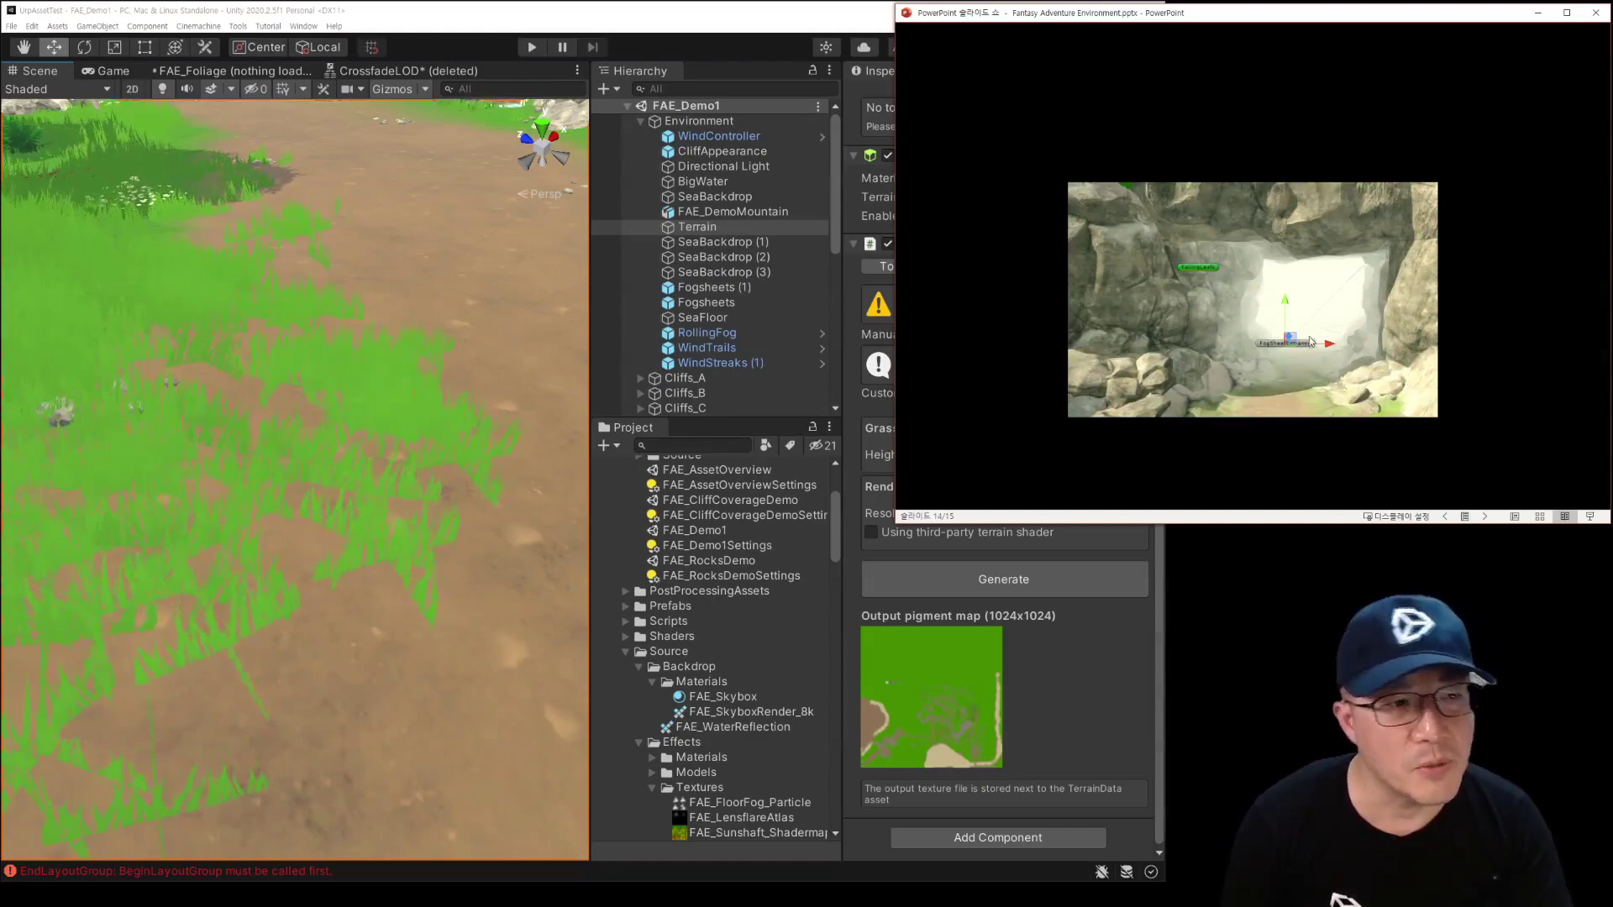
pyautogui.moveTo(327, 424)
pyautogui.mouseDown(button='right')
pyautogui.moveTo(272, 264)
pyautogui.moveTo(444, 434)
pyautogui.moveTo(274, 306)
pyautogui.mouseUp(button='right')
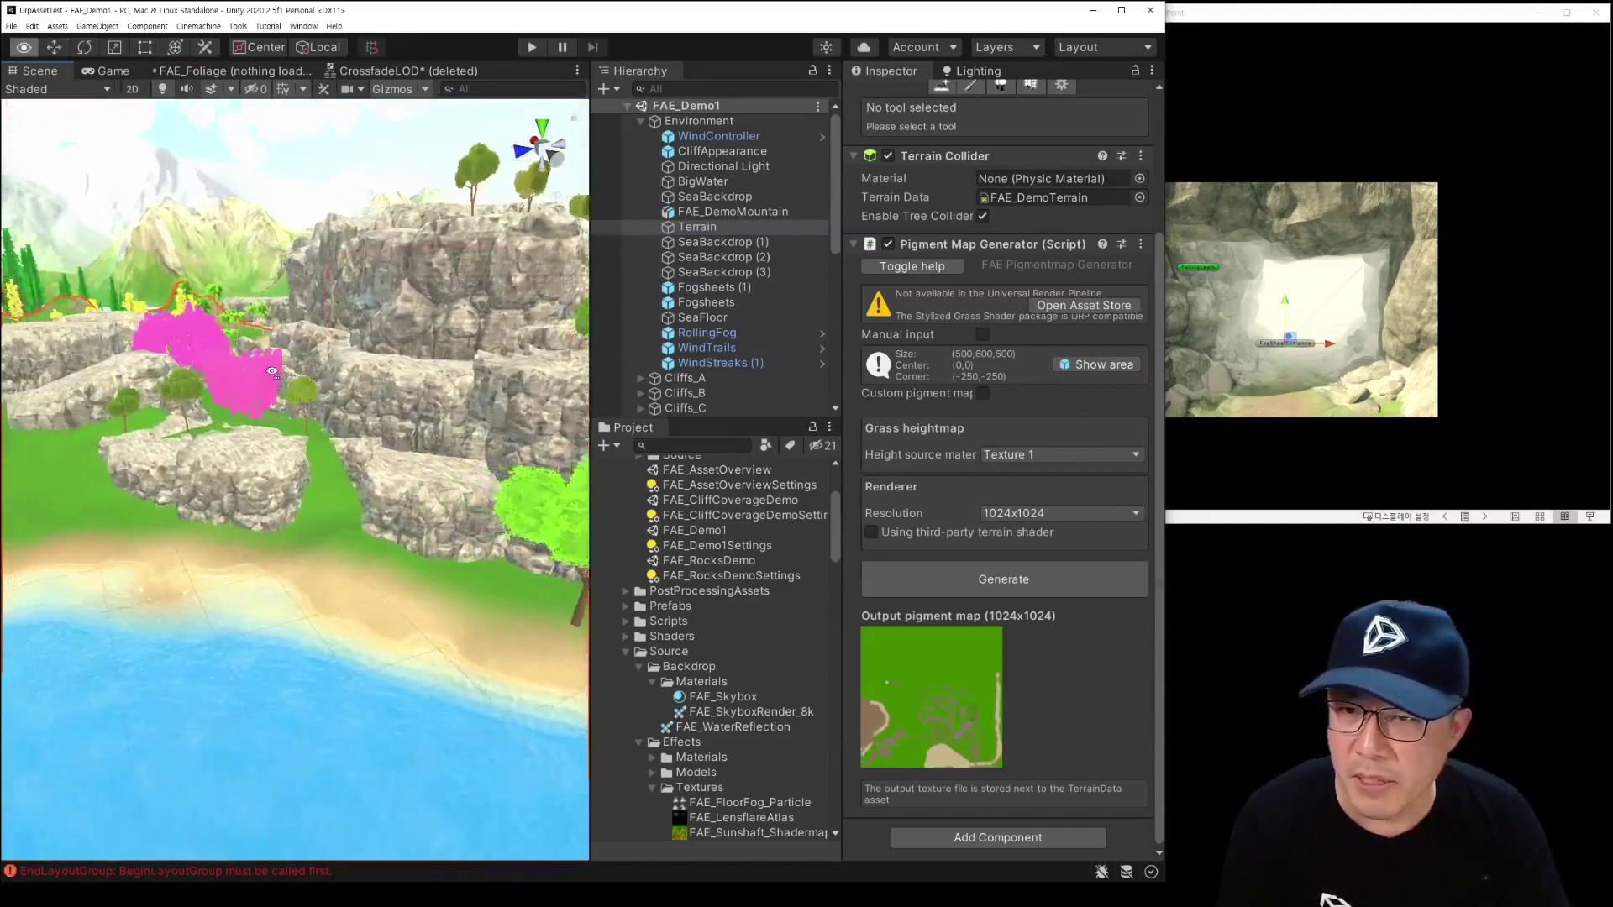
pyautogui.moveTo(274, 306); pyautogui.dragTo(353, 353, button='right')
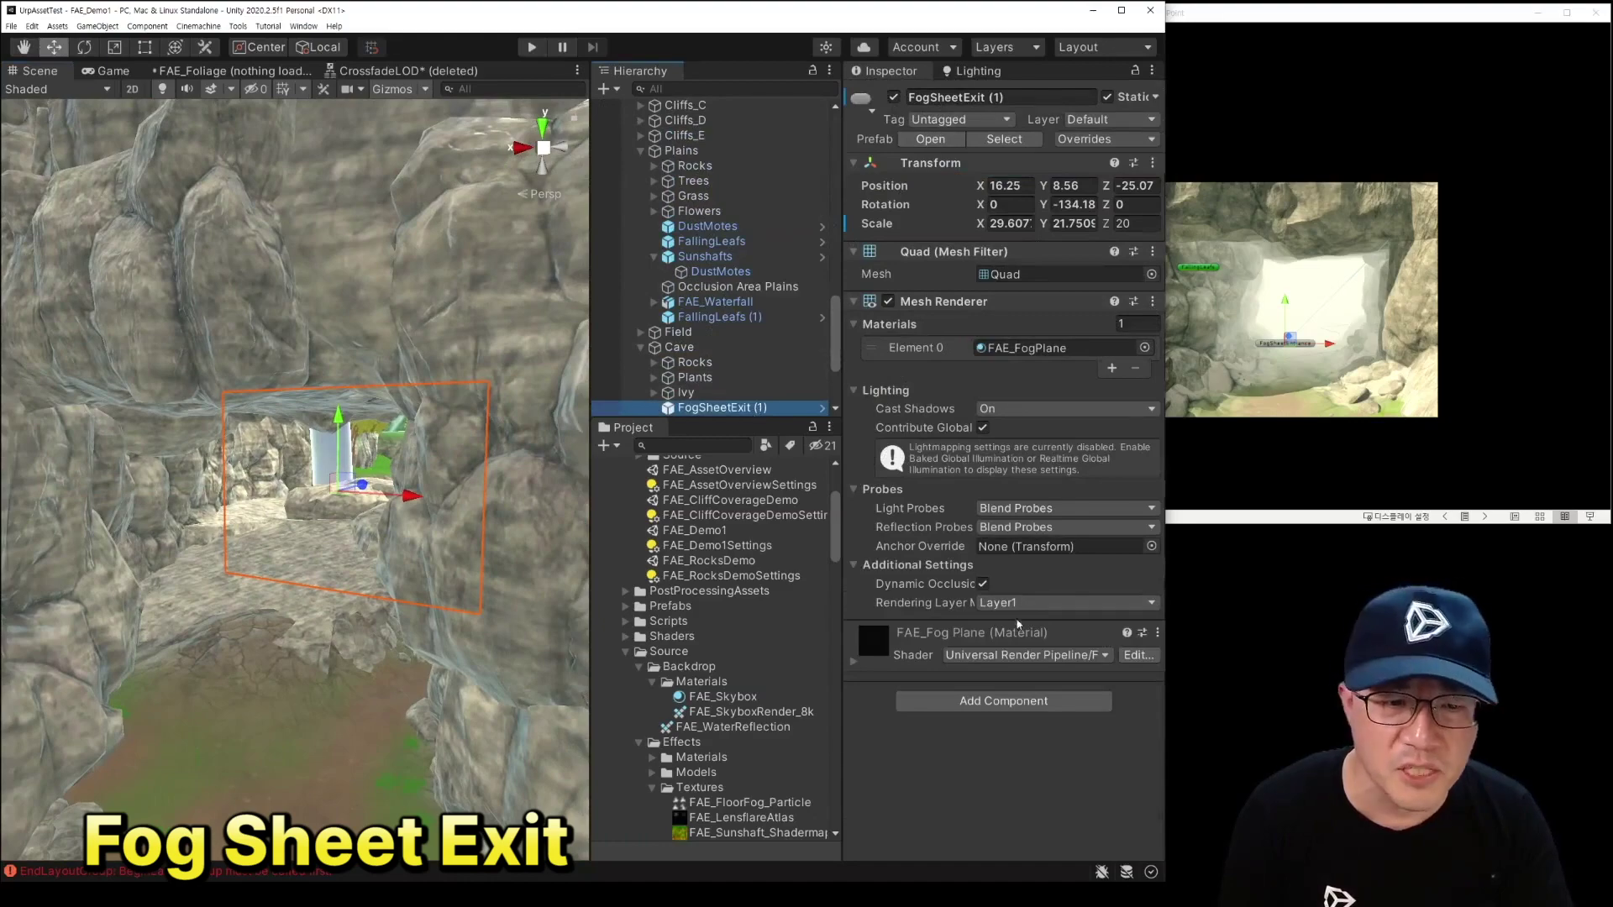
# Step: Show the FAE_Fog Plane material properties, start play mode, and fly the Scene camera through the cave
pyautogui.click(1054, 636)
pyautogui.scroll(-3, 966, 531)
pyautogui.moveTo(471, 420)
pyautogui.keyDown('alt'); pyautogui.mouseDown()
pyautogui.moveTo(391, 413)
pyautogui.moveTo(471, 410)
pyautogui.mouseUp(); pyautogui.keyUp('alt')
pyautogui.click(532, 47)
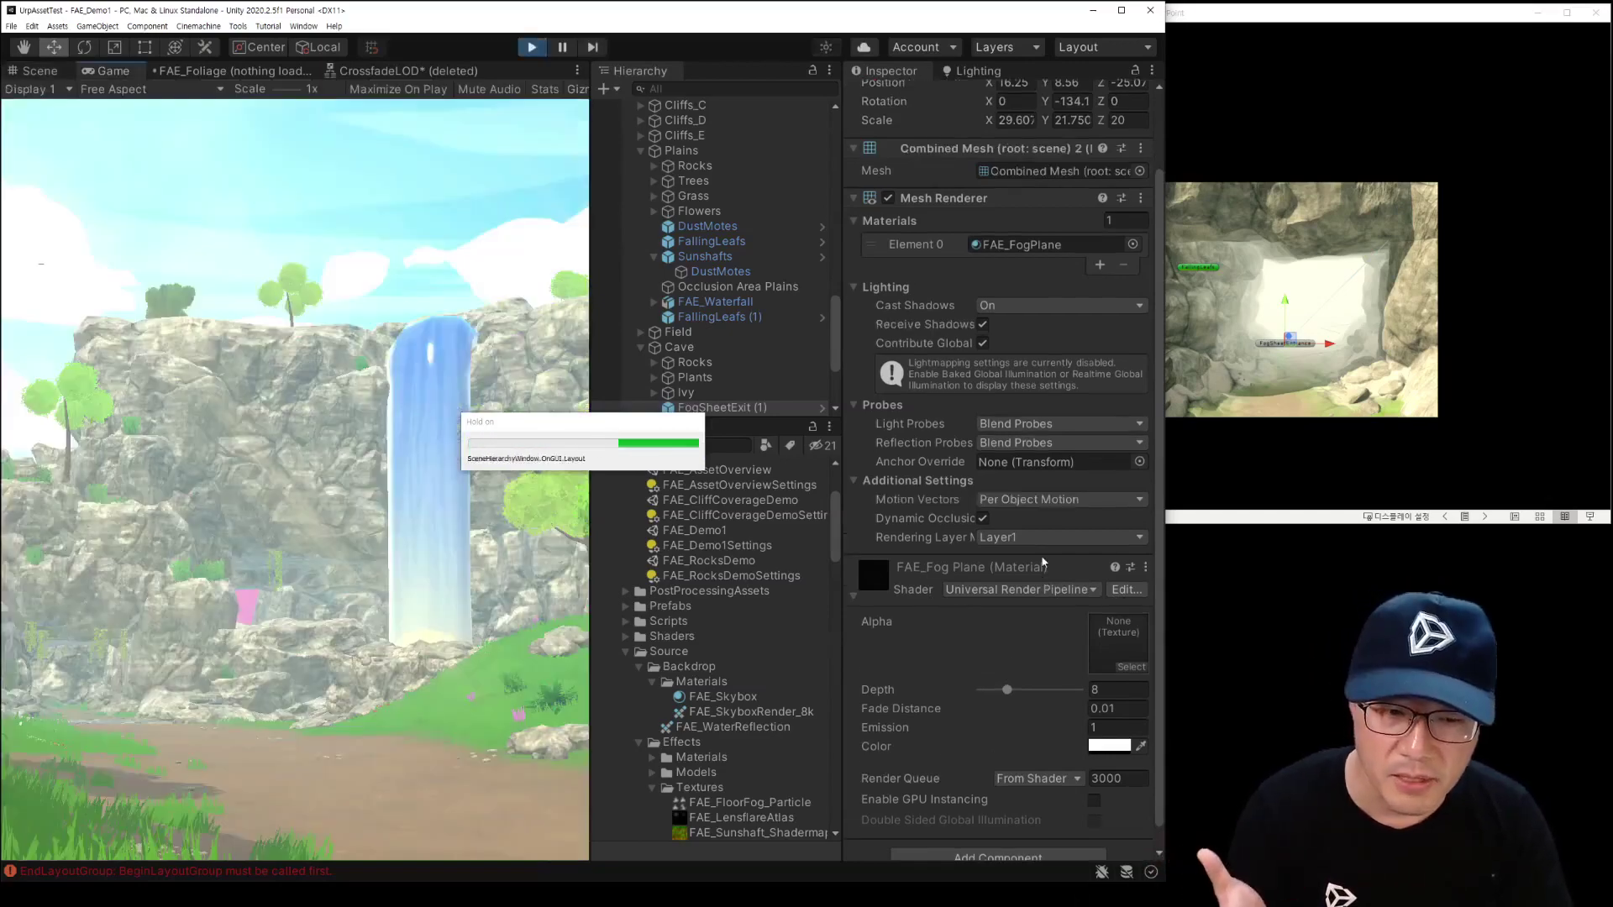
pyautogui.click(39, 71)
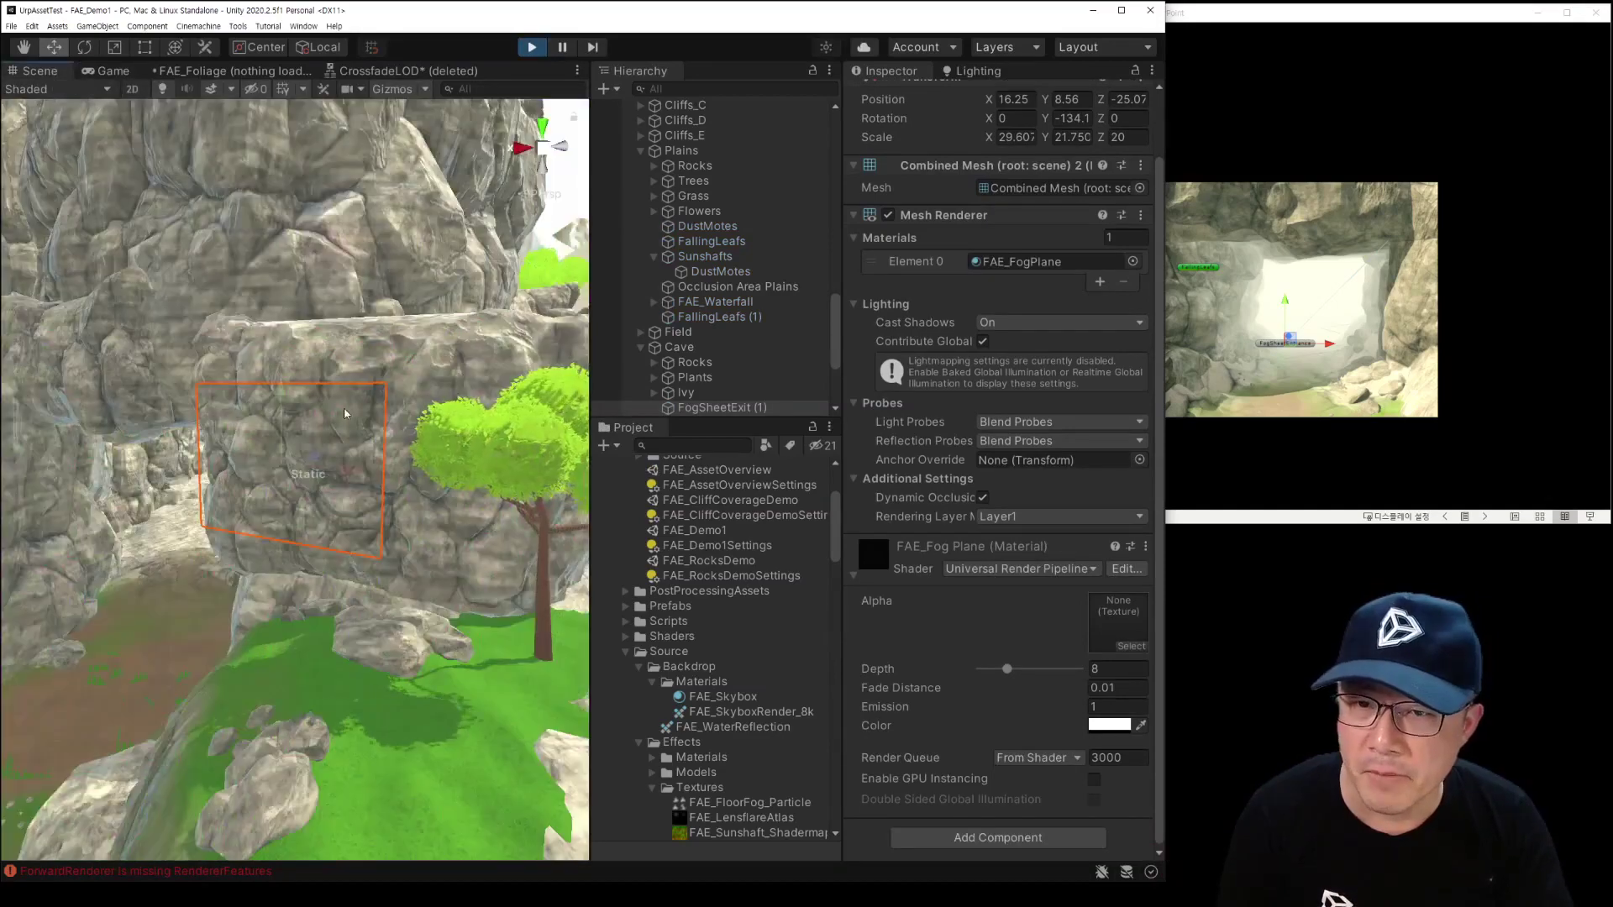
pyautogui.moveTo(453, 395); pyautogui.dragTo(421, 421, button='right')
pyautogui.press('s')
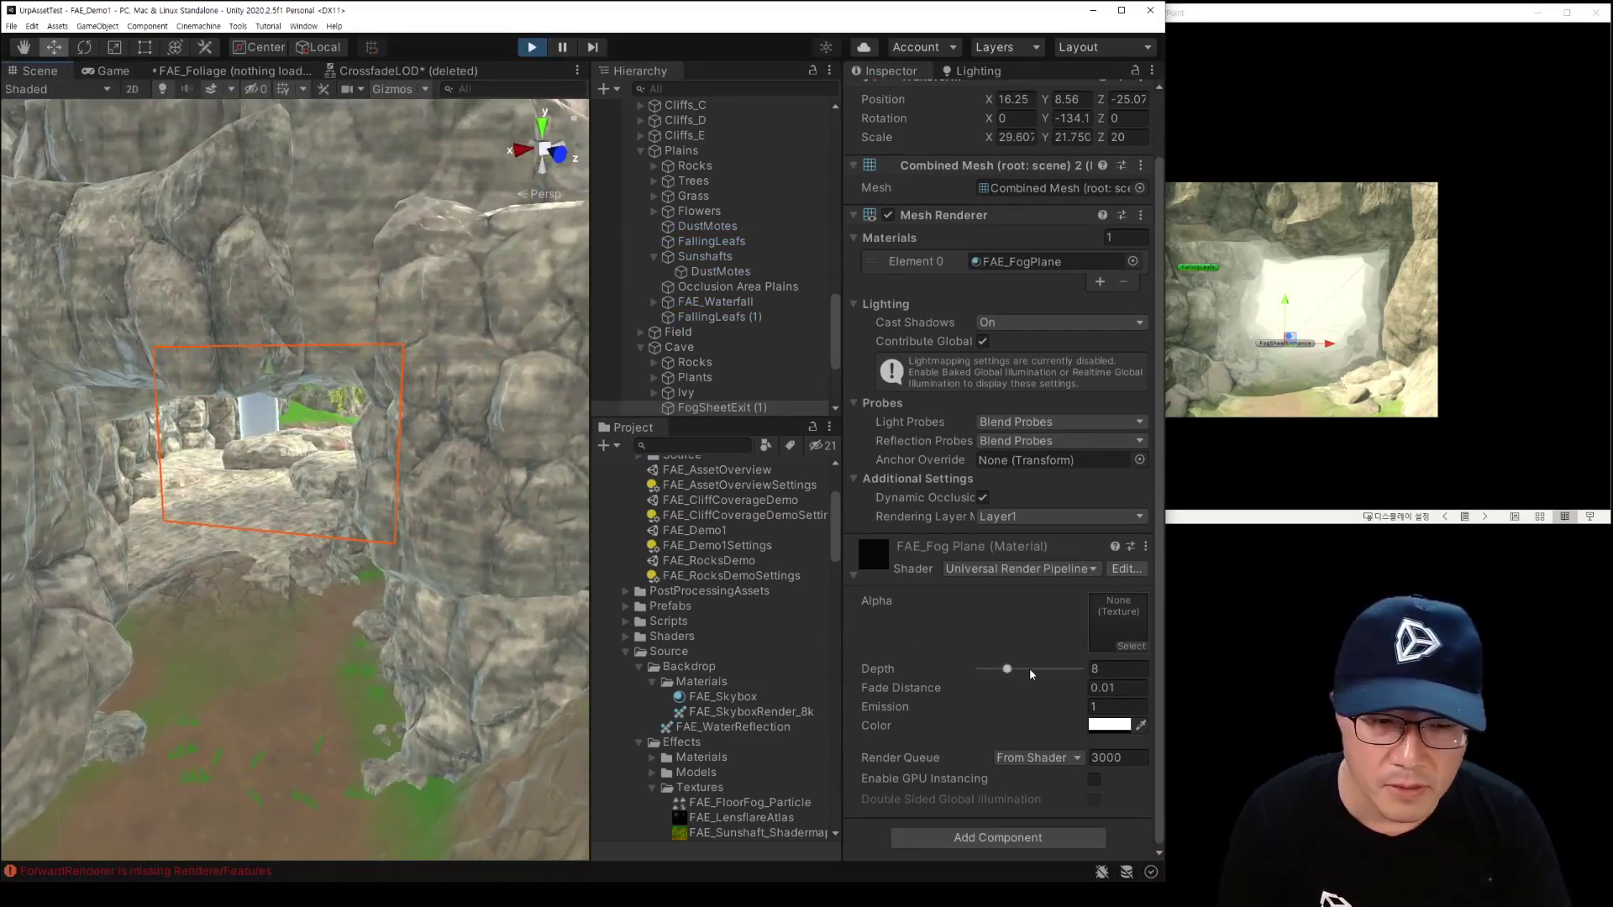
# Step: Set fog Depth 13.4, Fade Distance -0.1, Emission 1.06, and open the FAE_FogSheet shader graph
pyautogui.click(1025, 669)
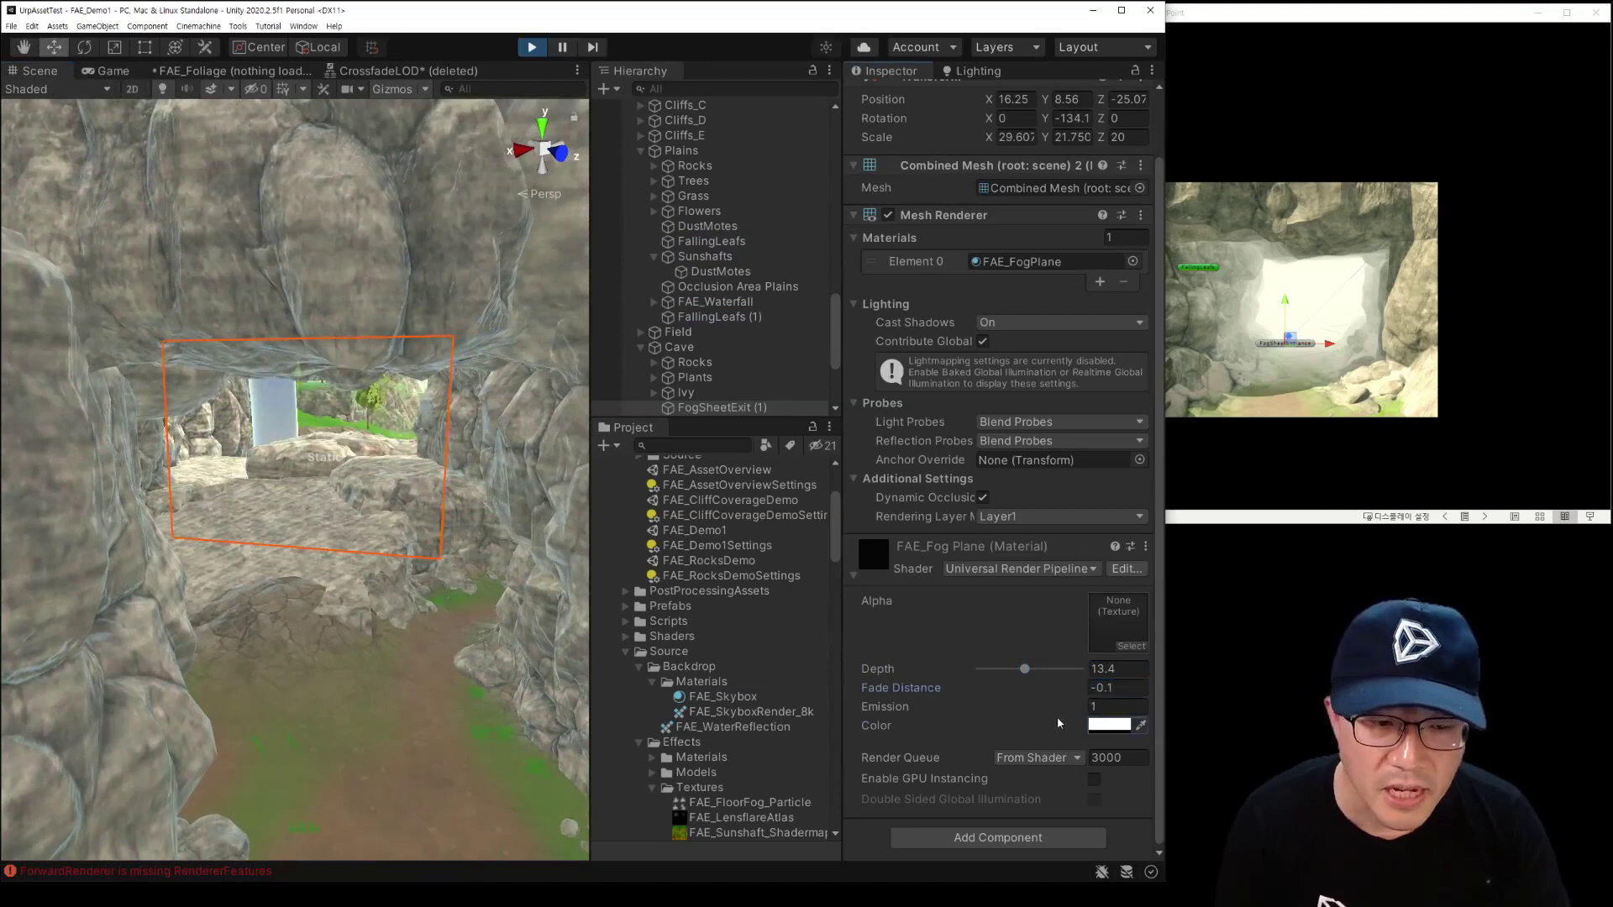
pyautogui.click(1109, 726)
pyautogui.click(1320, 419)
pyautogui.rightClick(1077, 546)
pyautogui.click(1109, 571)
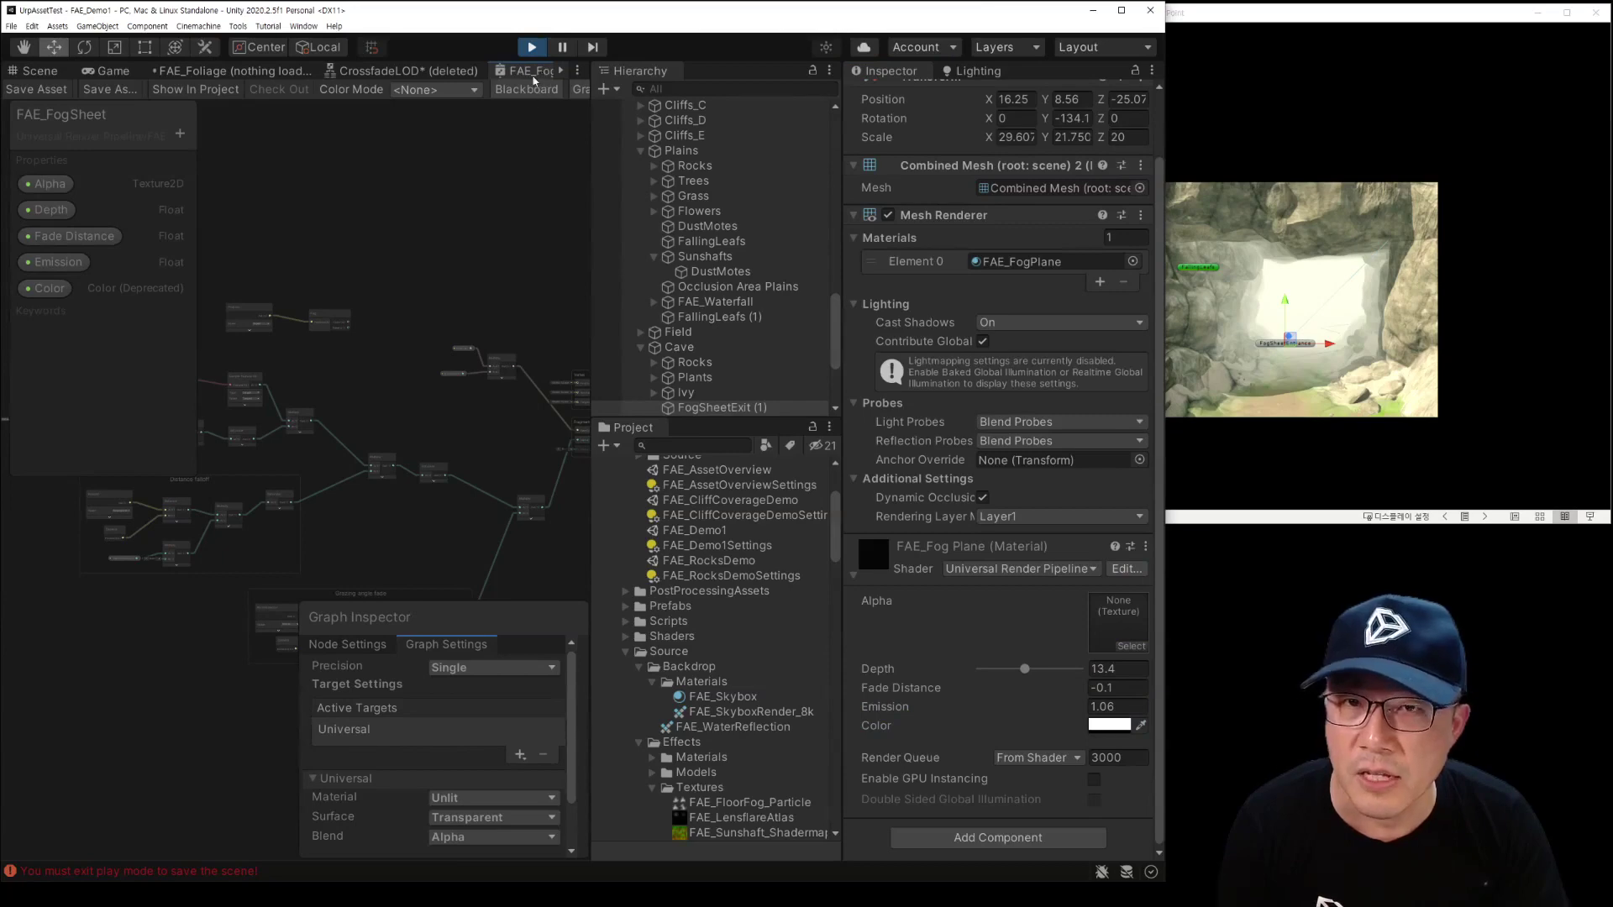
# Step: Close the Shader Graph panel without saving and frame the fog sheet in the Scene view
pyautogui.rightClick(534, 79)
pyautogui.click(556, 95)
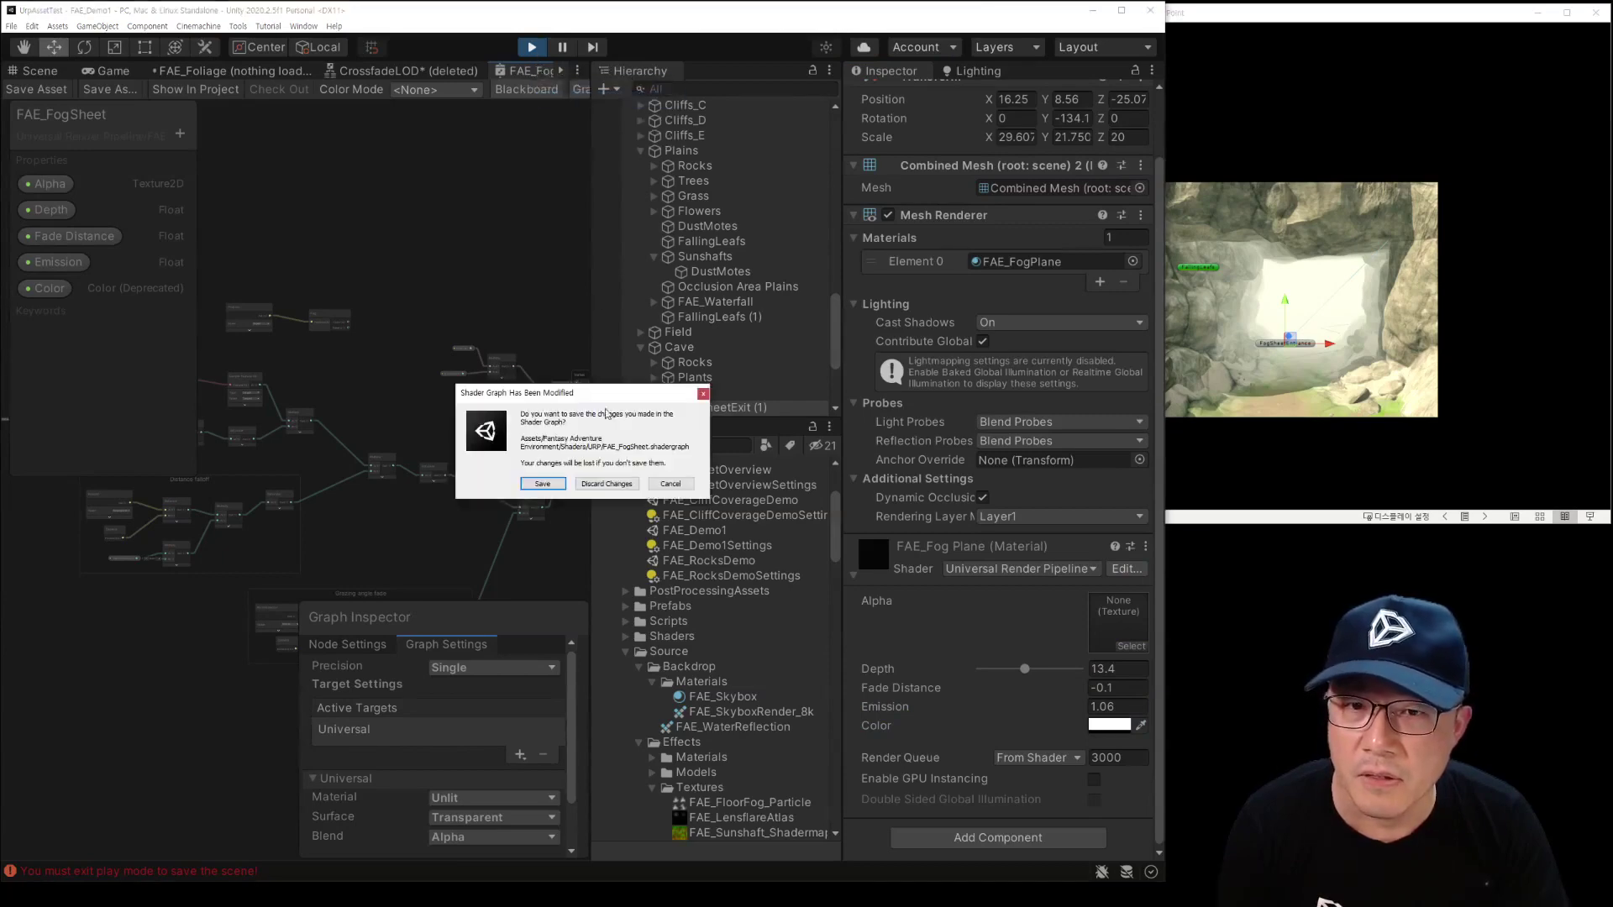
pyautogui.click(561, 485)
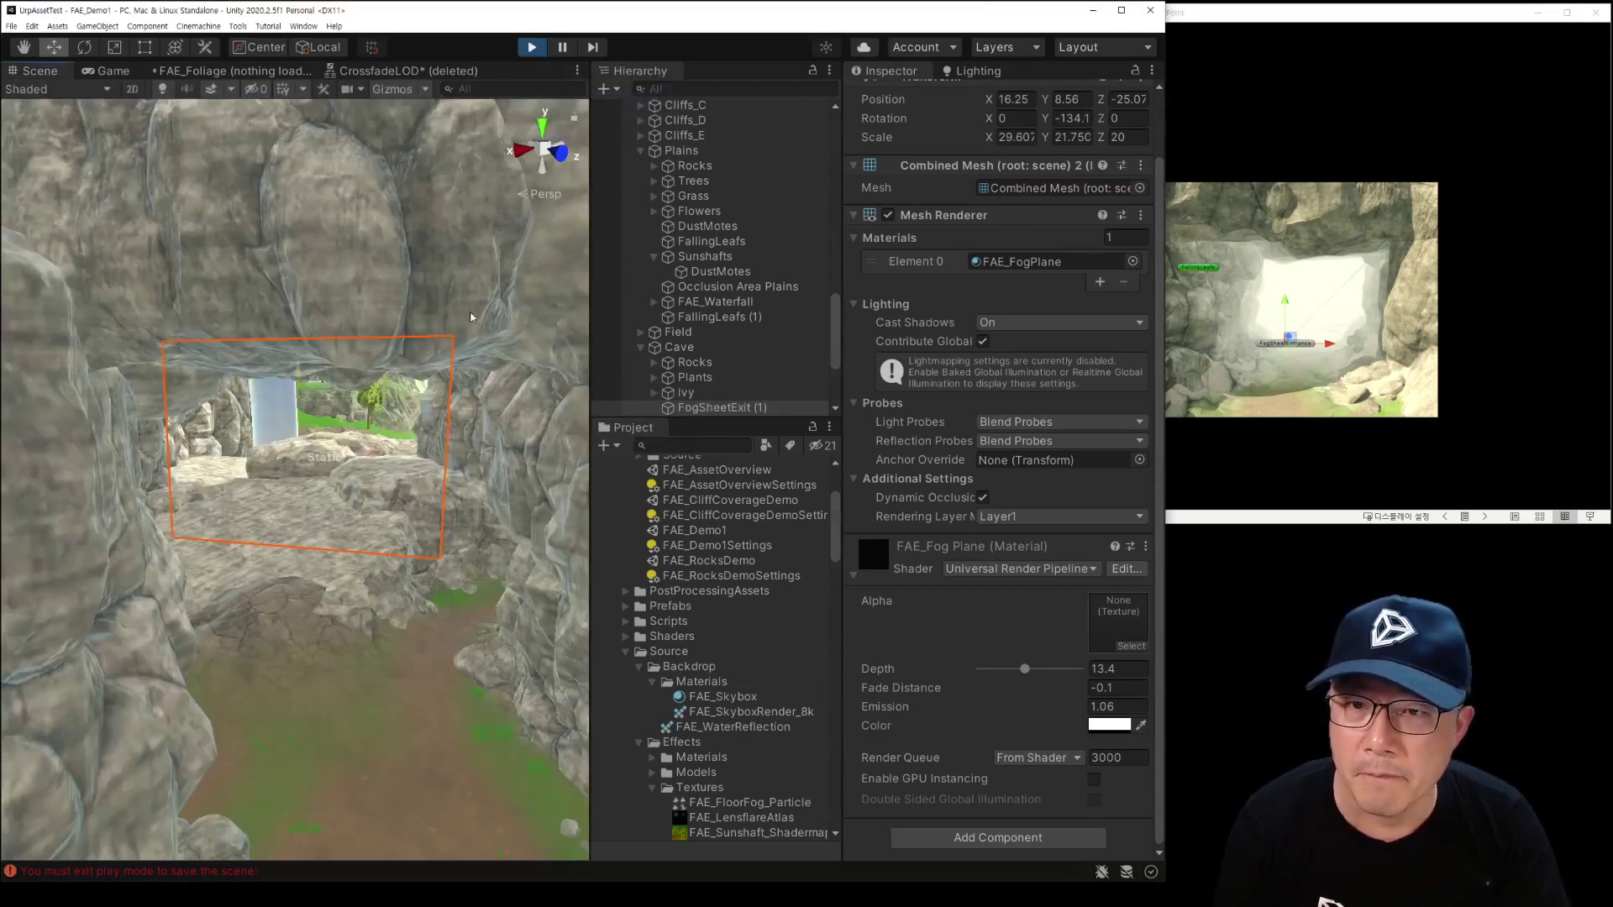
pyautogui.keyDown('alt'); pyautogui.moveTo(421, 387); pyautogui.dragTo(1517, 418); pyautogui.keyUp('alt')
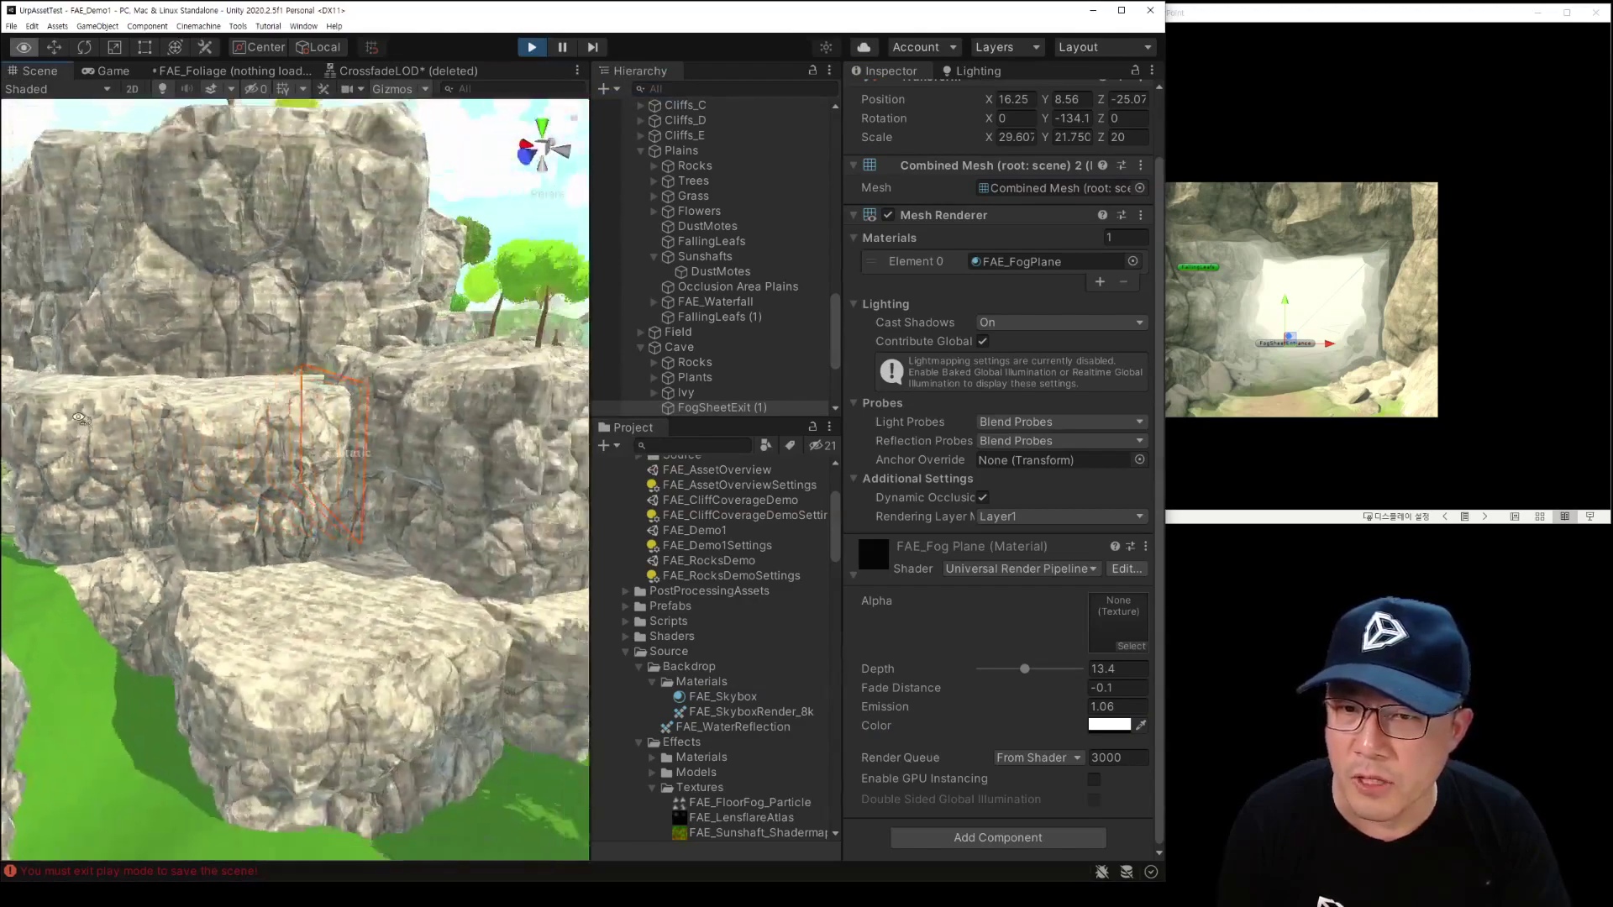
pyautogui.press('f')
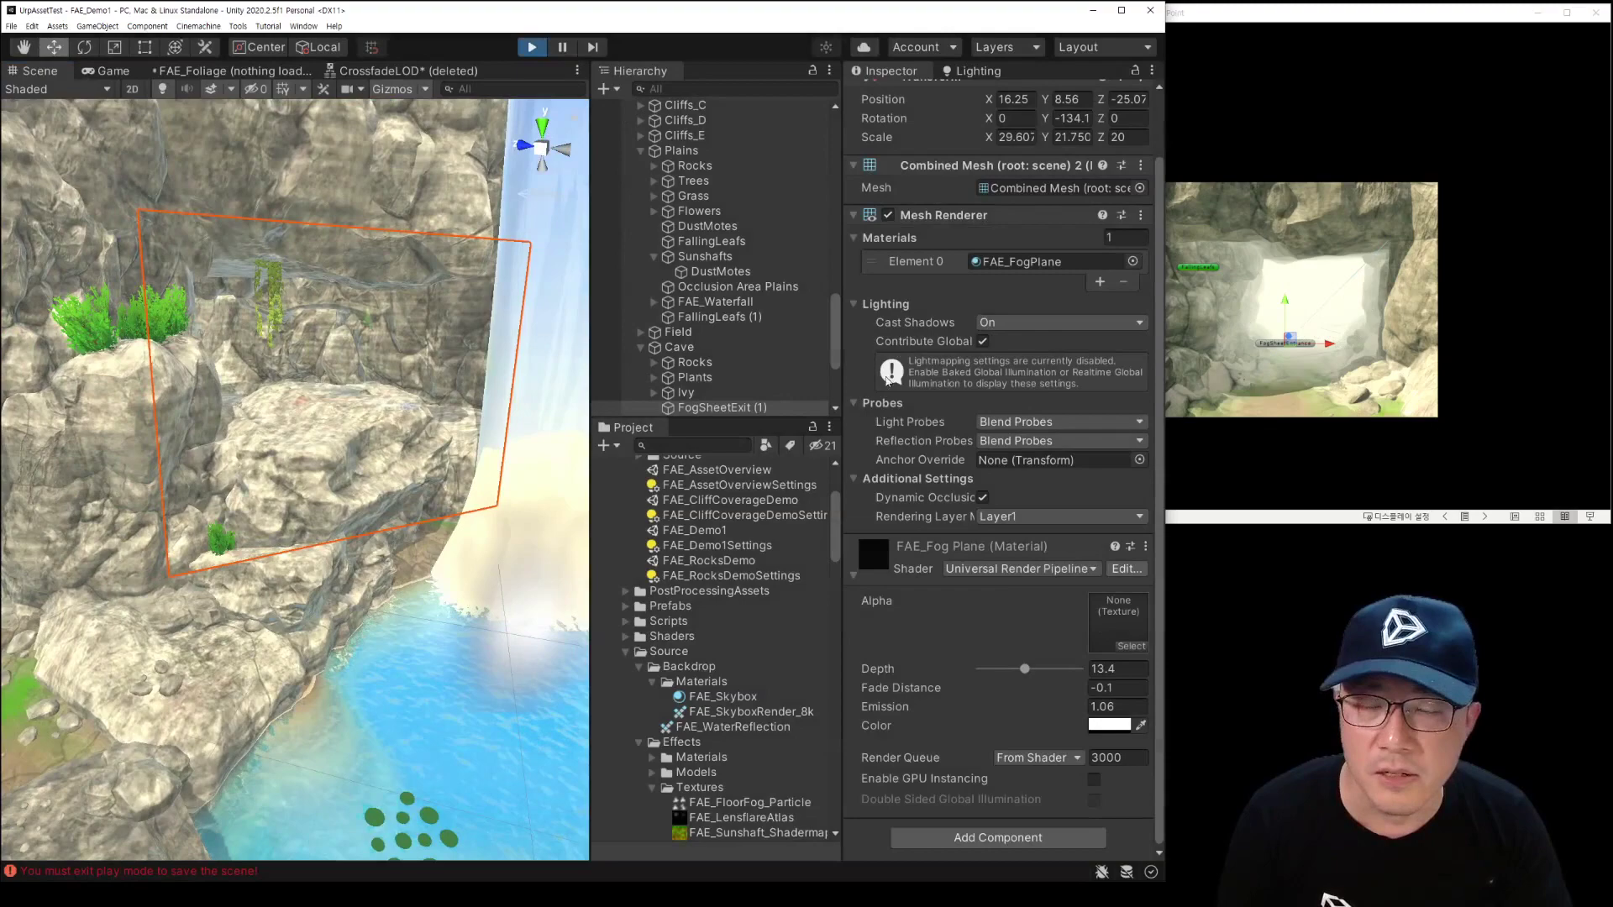
# Step: Stop play mode so the fog Depth reads 6.5, and frame the fog plane toward the waterfall
pyautogui.hotkey('ctrl', 'p')
pyautogui.click(1126, 569)
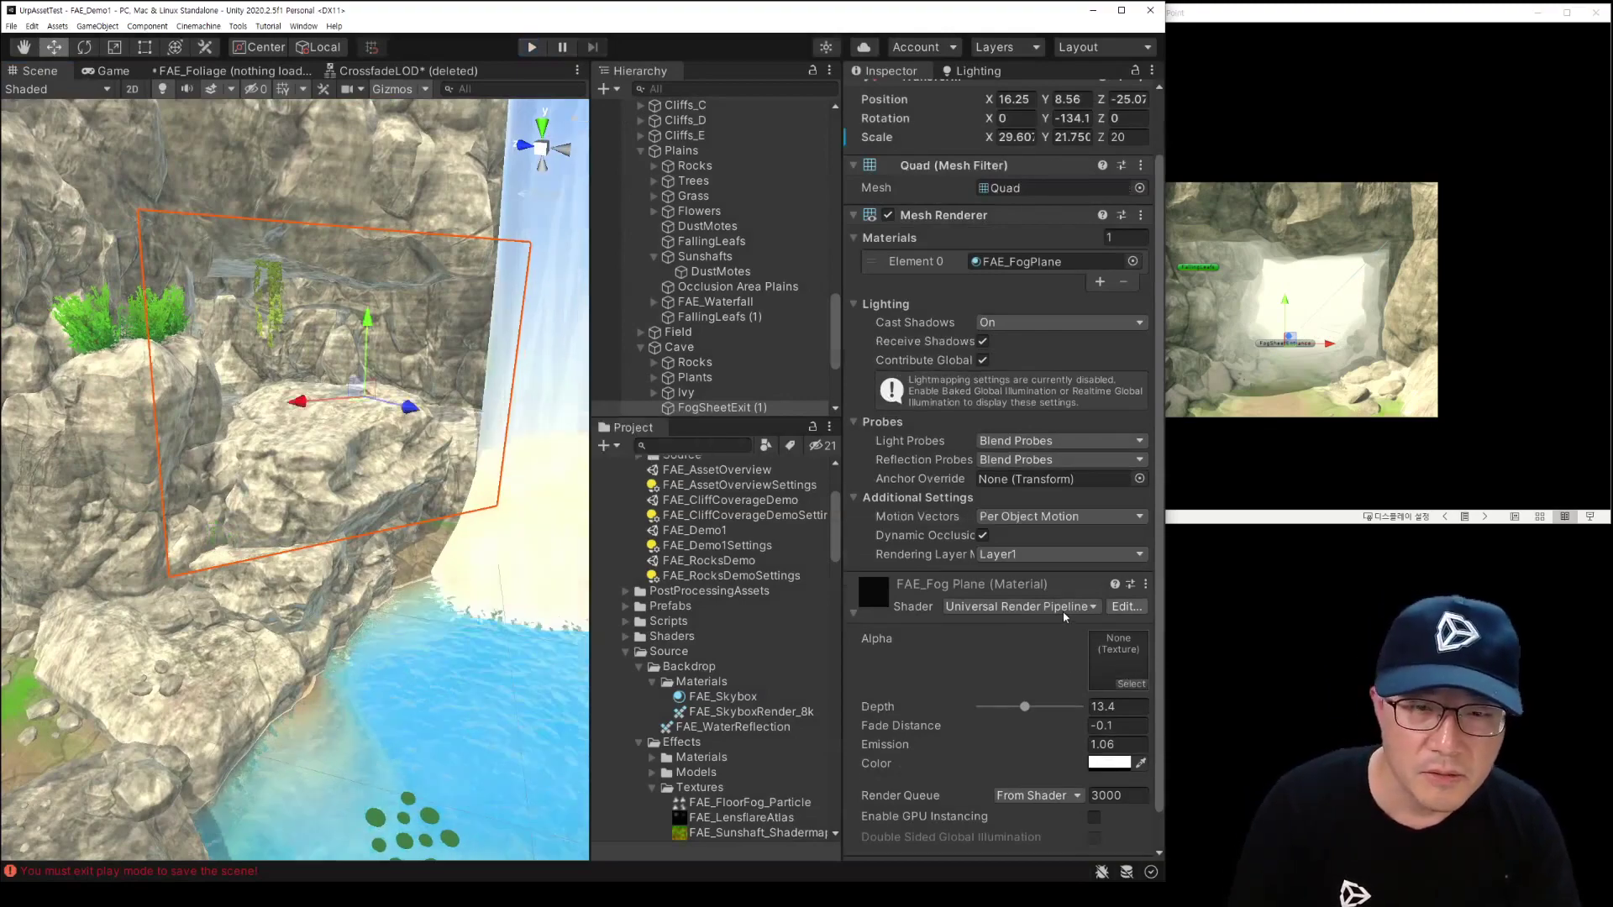
pyautogui.click(40, 71)
pyautogui.press('f')
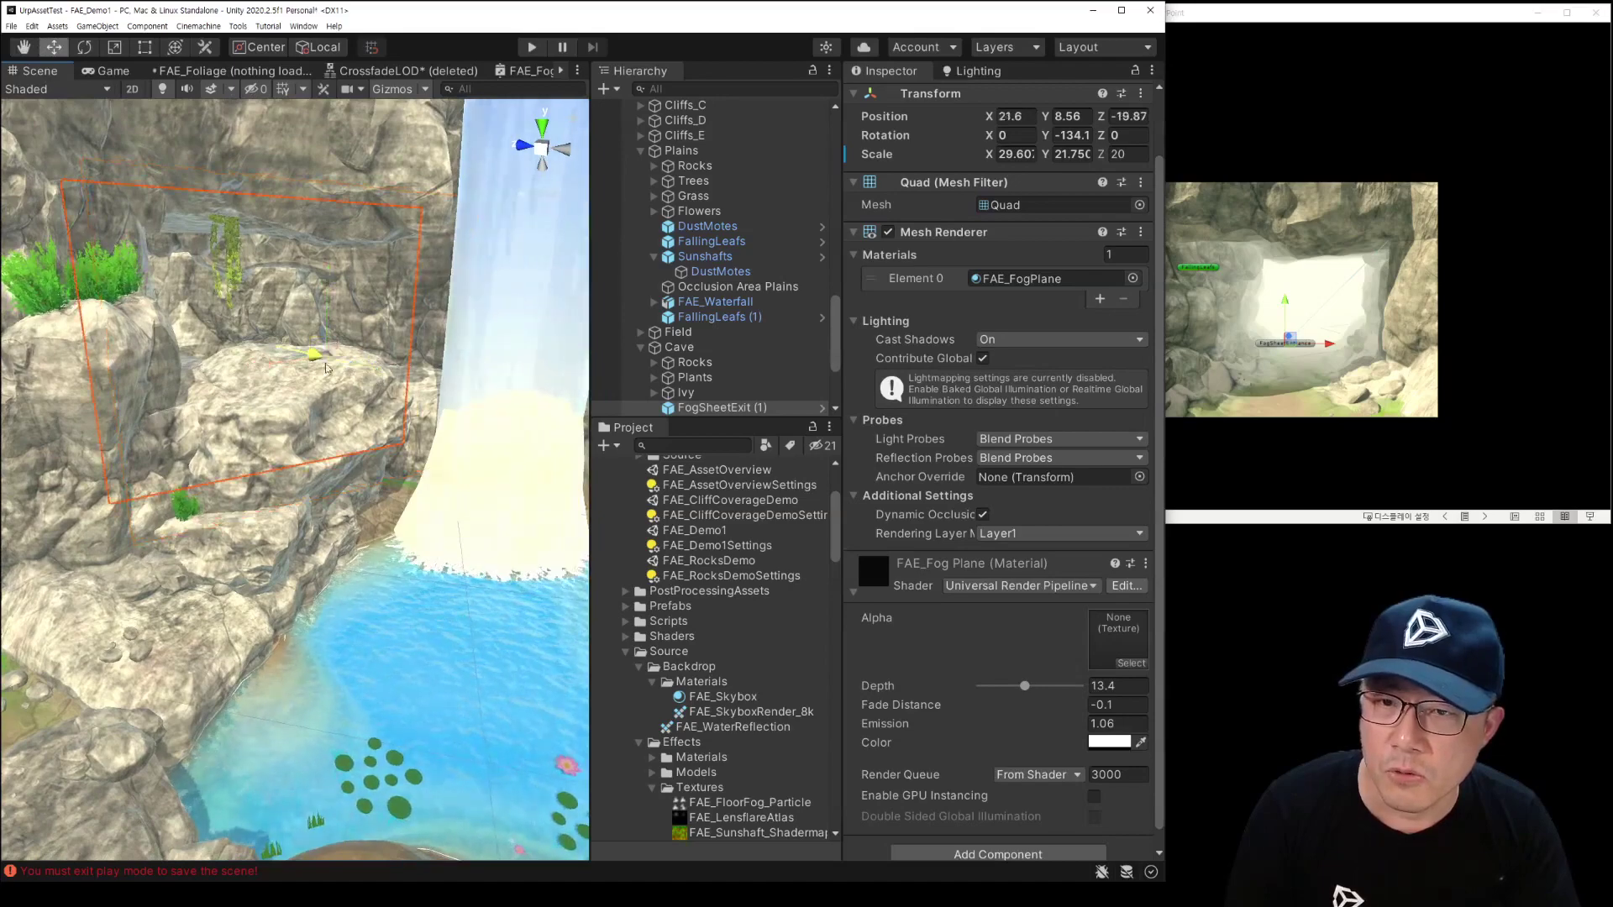
pyautogui.moveTo(363, 384)
pyautogui.mouseDown(button='right')
pyautogui.moveTo(416, 397)
pyautogui.moveTo(289, 395)
pyautogui.mouseUp(button='right')
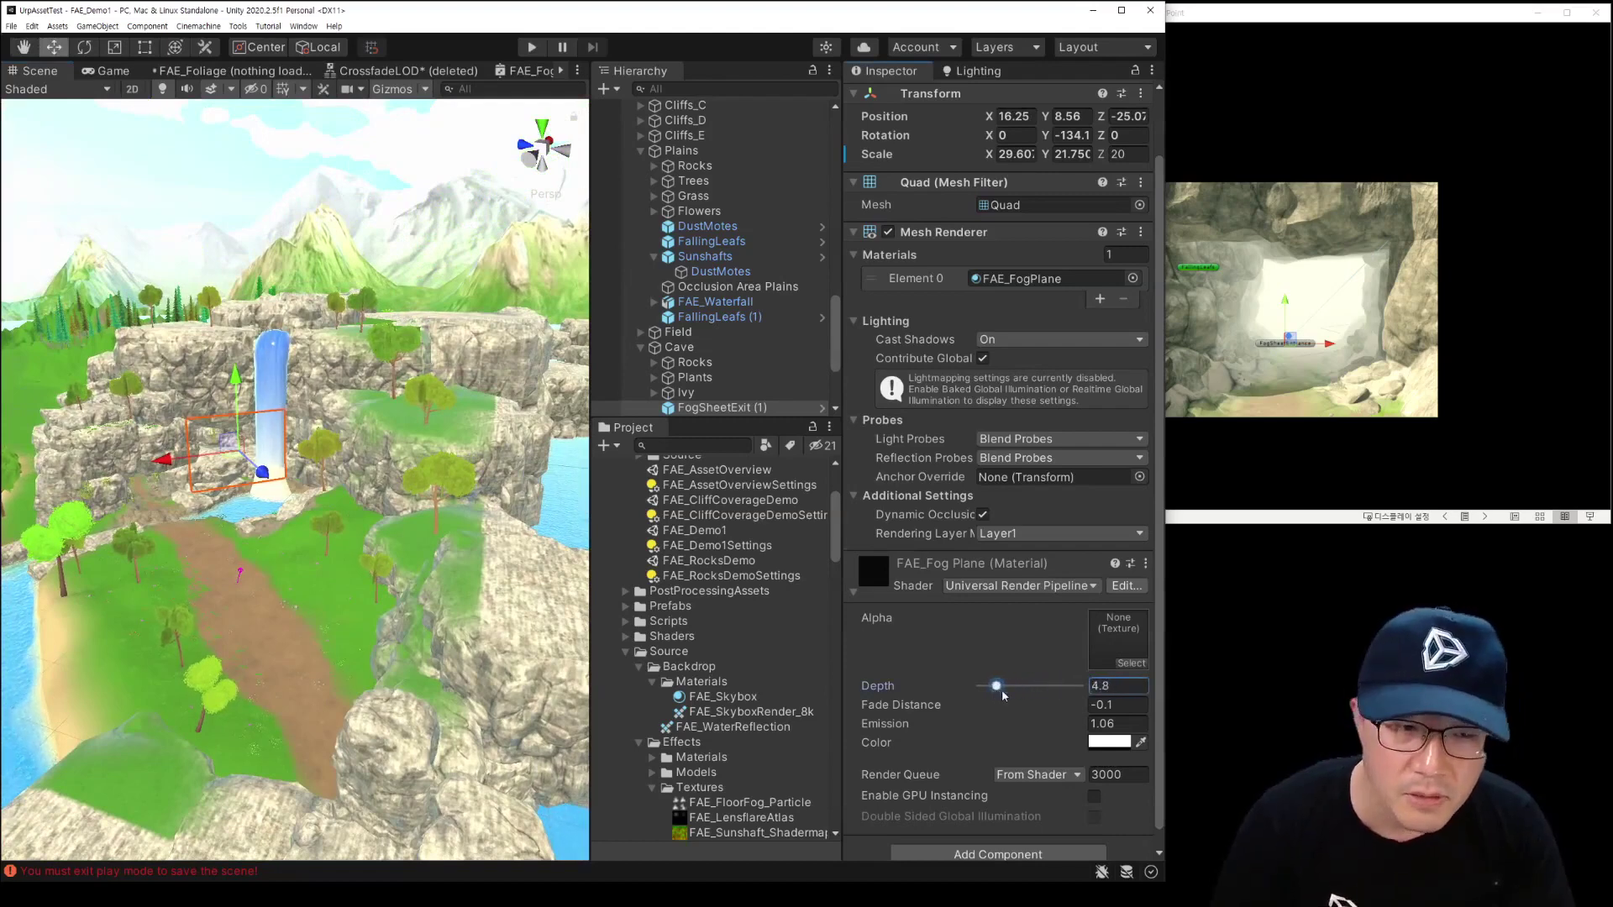
# Step: In the FAE_FogSheet graph, disconnect the Multiply output from Fragment Alpha without saving a copy
pyautogui.rightClick(1059, 569)
pyautogui.click(1098, 583)
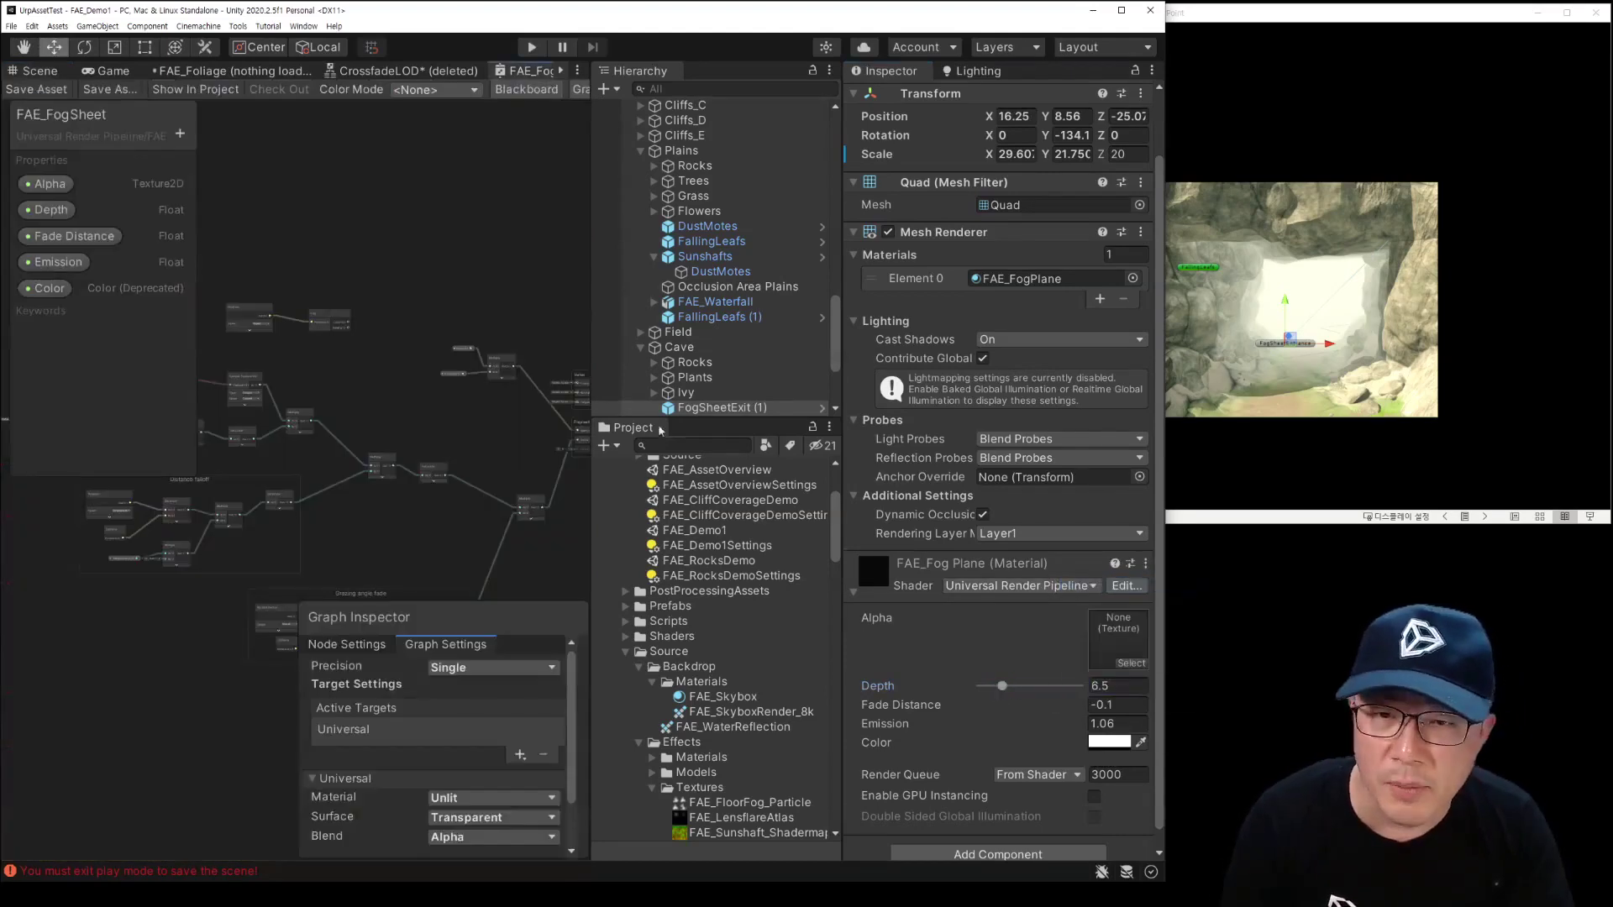
pyautogui.scroll(10, 464, 471)
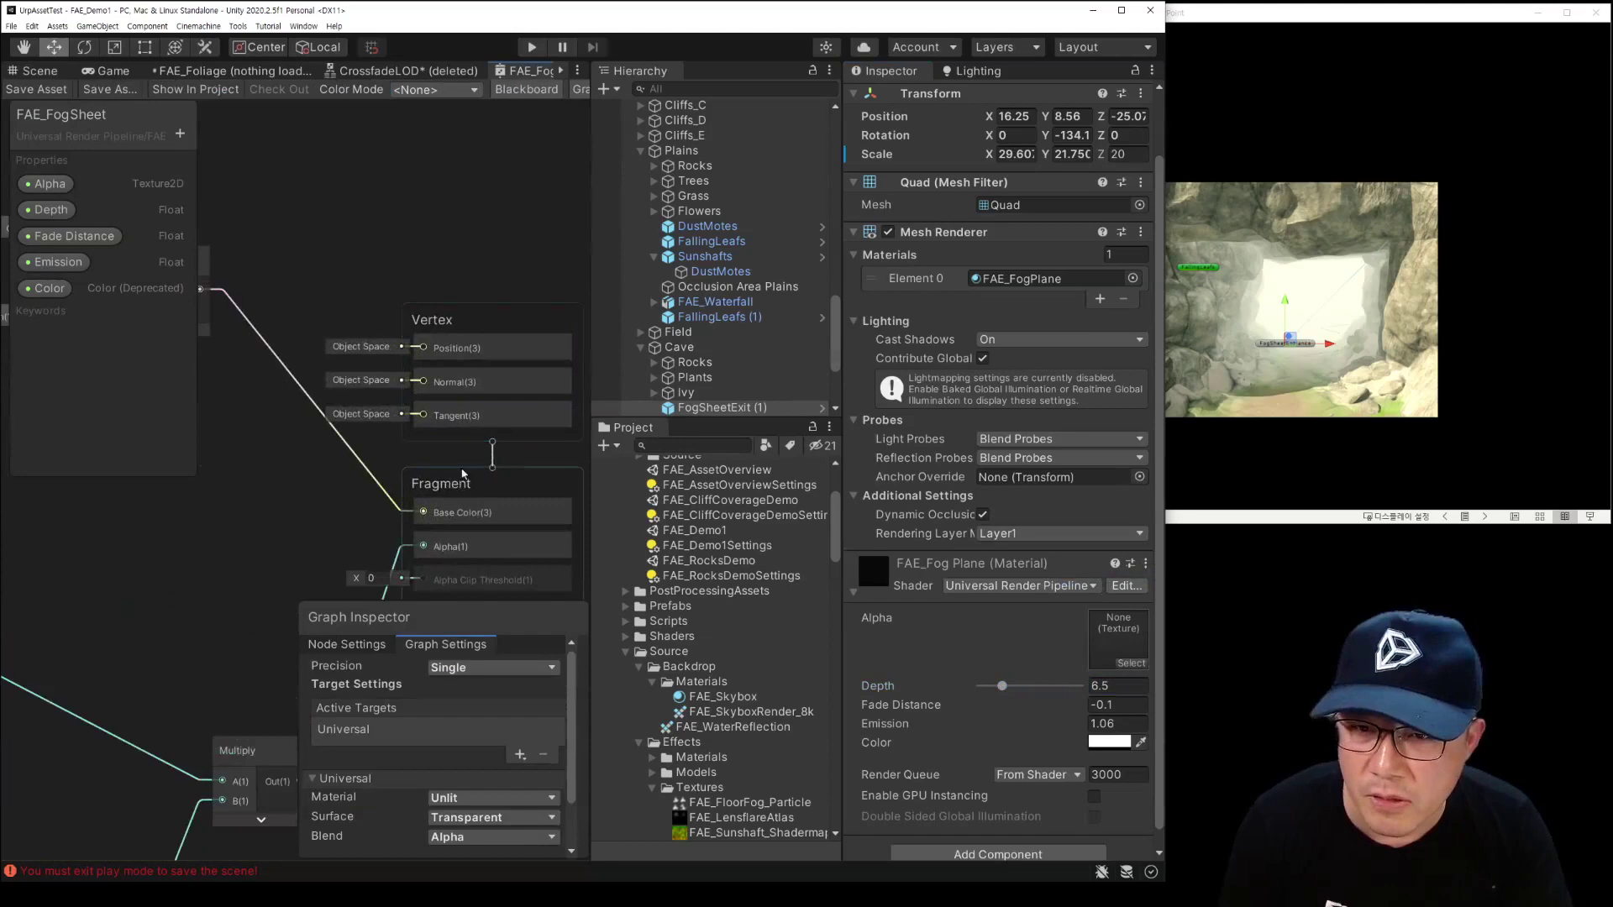
pyautogui.scroll(-8, 263, 527)
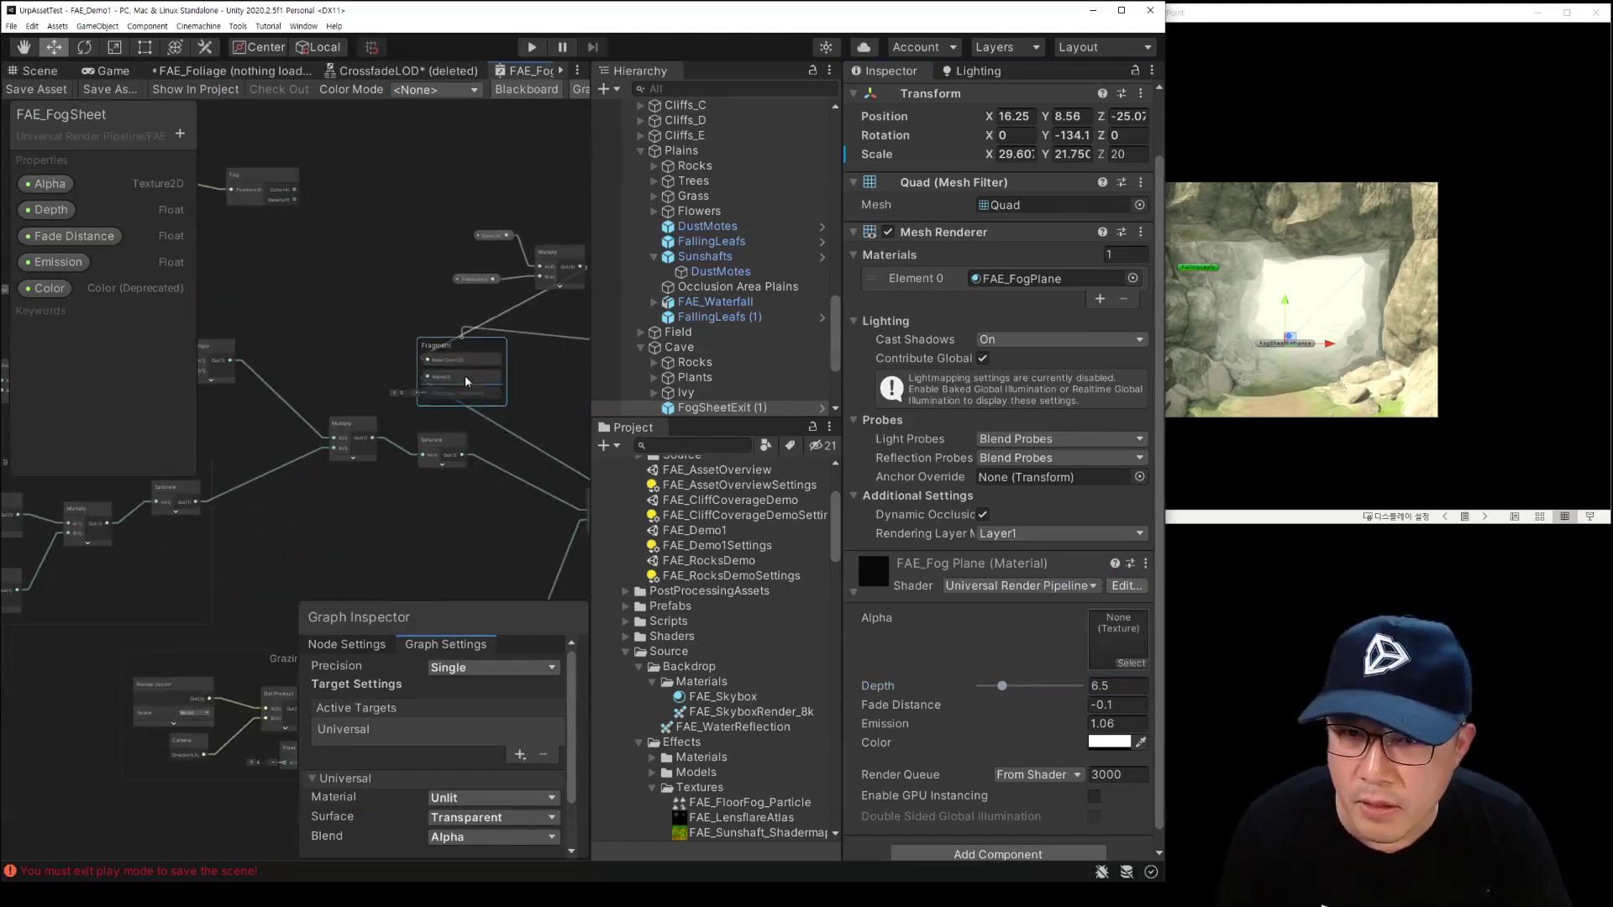
pyautogui.moveTo(559, 356); pyautogui.dragTo(433, 459, button='middle')
pyautogui.scroll(5, 434, 459)
pyautogui.moveTo(434, 459); pyautogui.dragTo(436, 448)
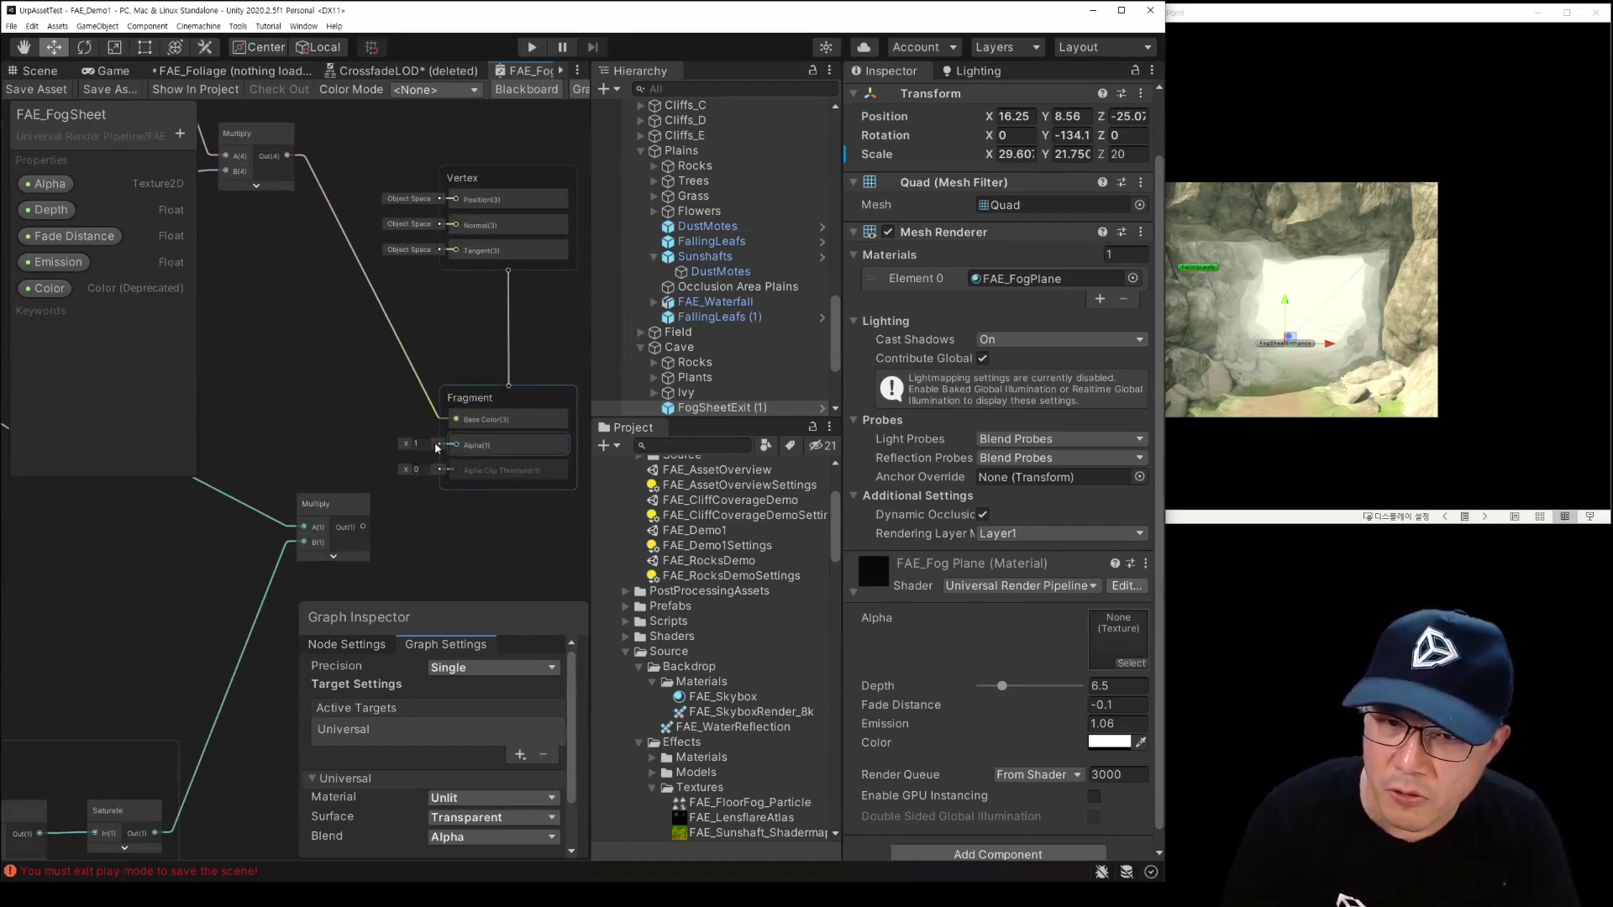
pyautogui.click(101, 96)
pyautogui.click(714, 472)
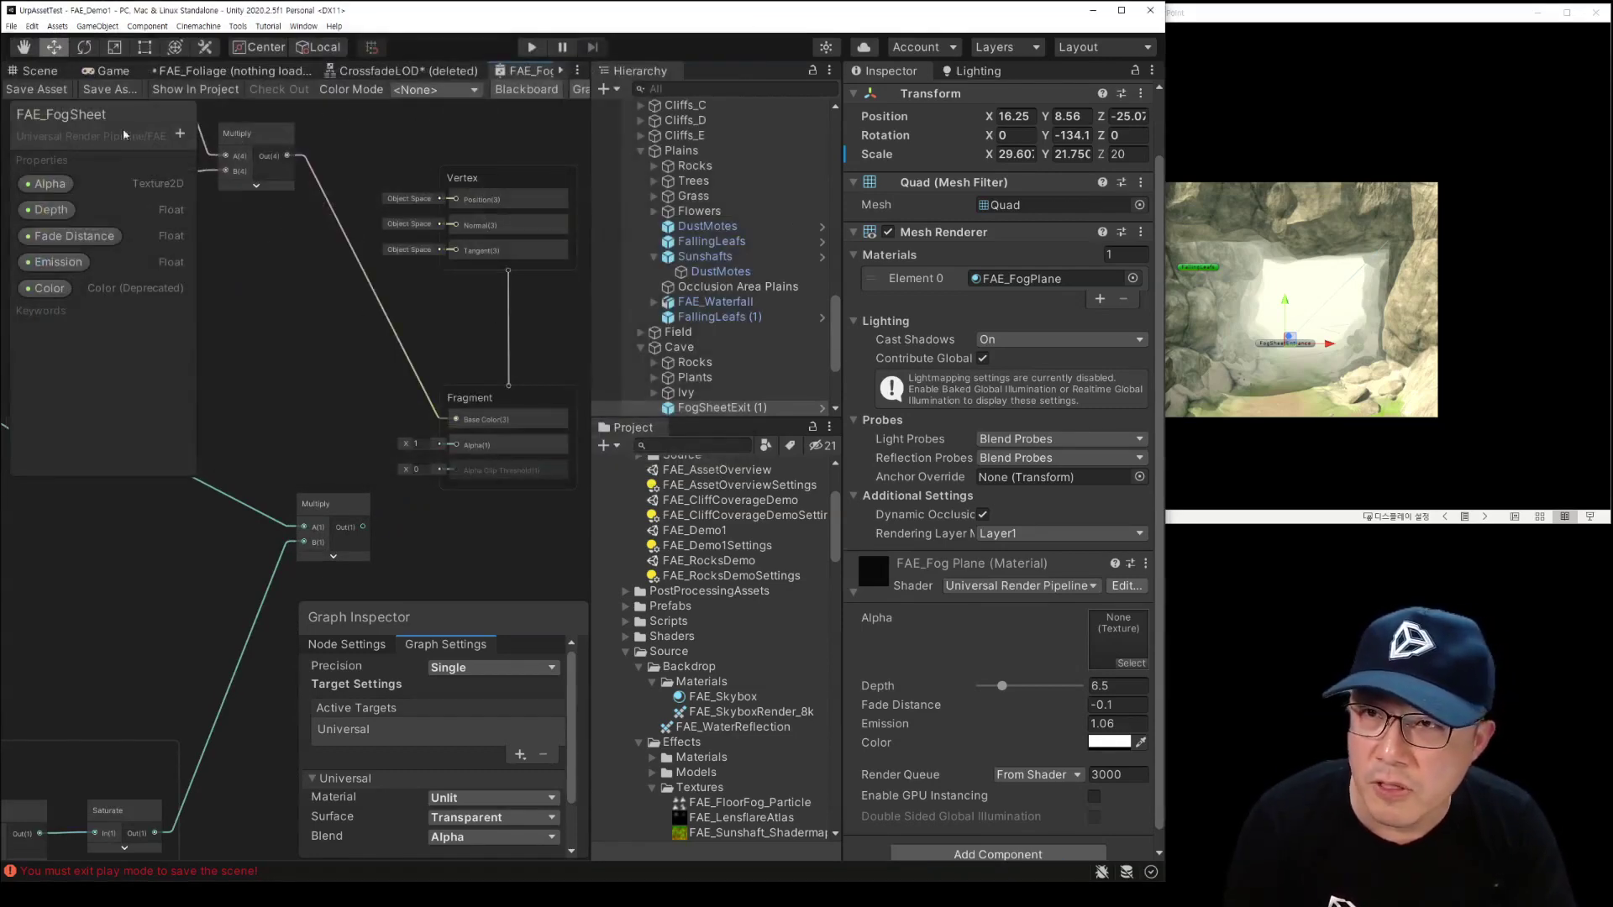
pyautogui.click(39, 71)
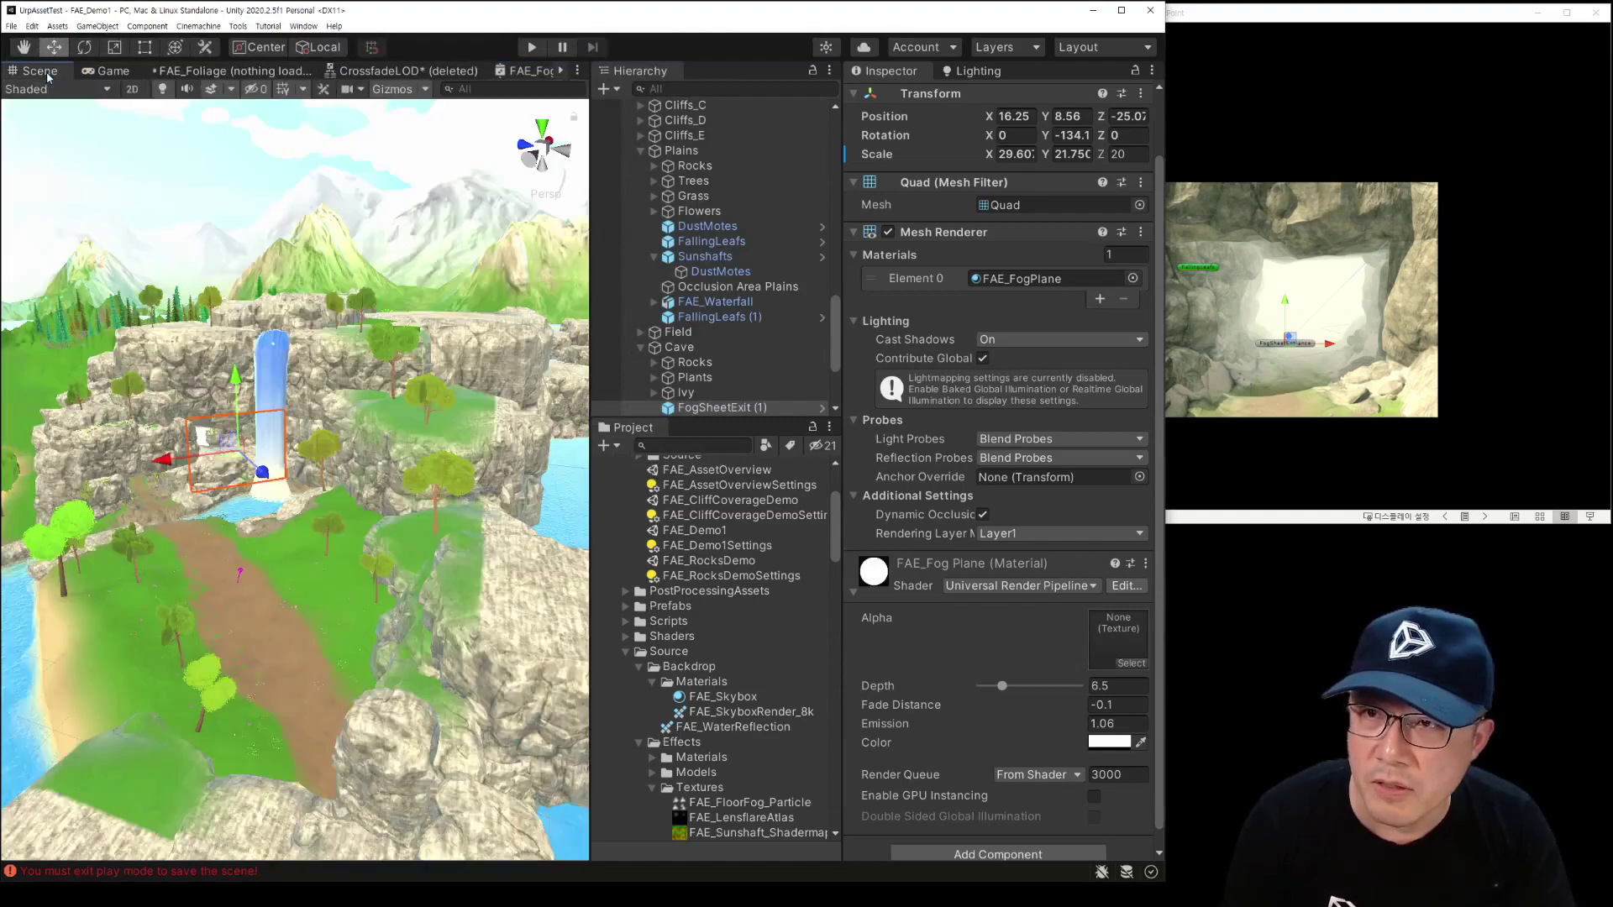
# Step: Move the fog sheet toward the camera to X 24.08, Z -12.27
pyautogui.press('f')
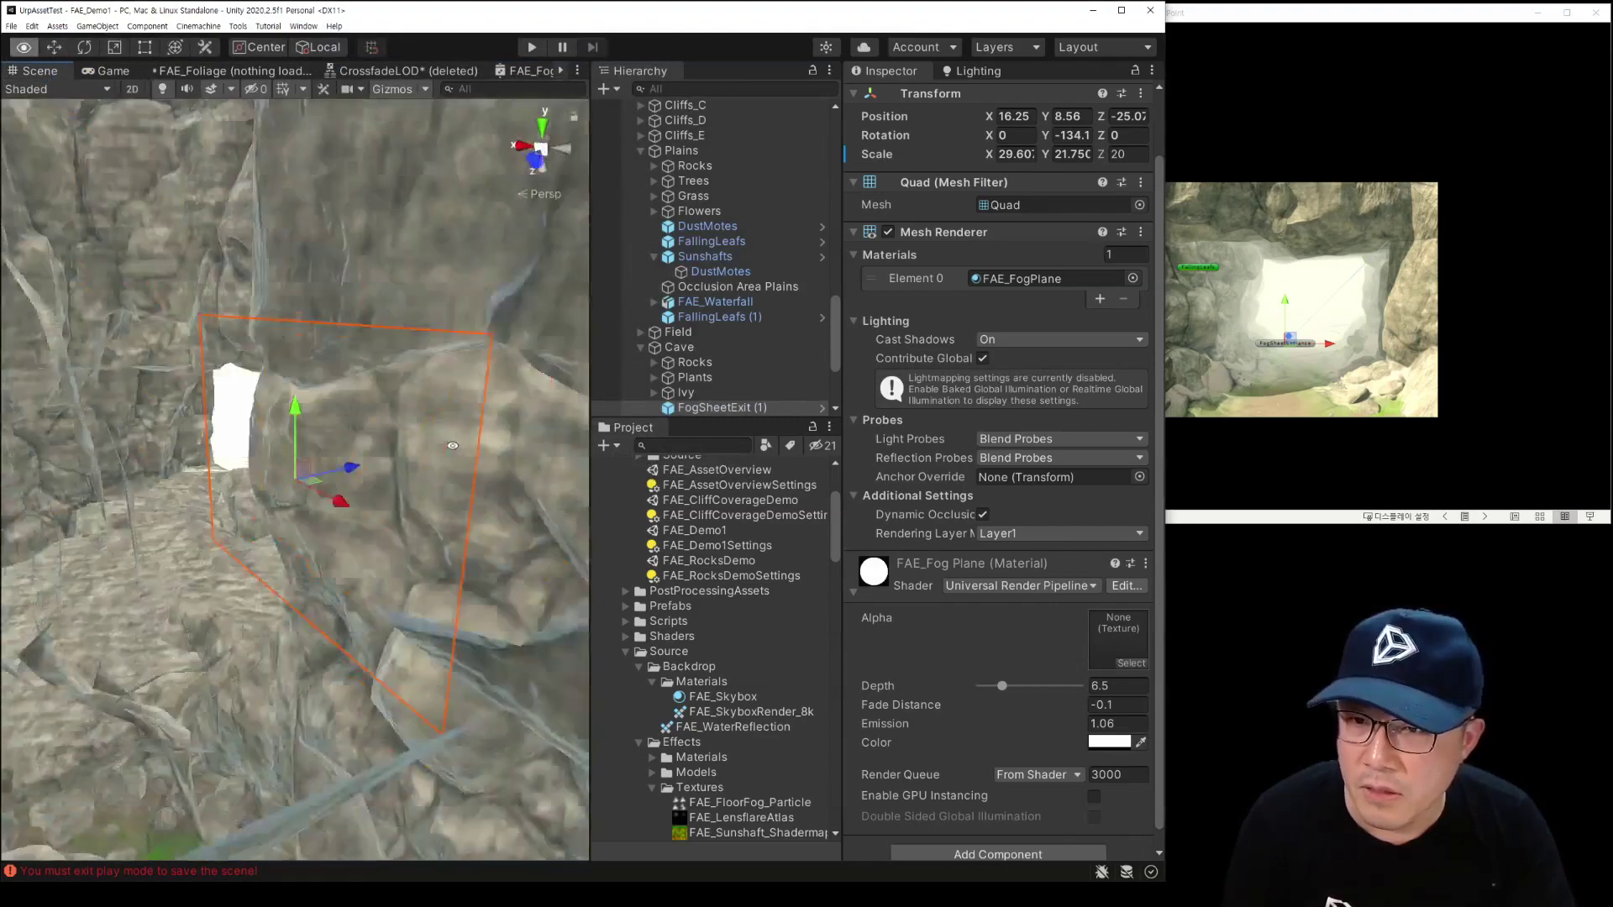
pyautogui.keyDown('alt'); pyautogui.moveTo(471, 403); pyautogui.dragTo(607, 407); pyautogui.keyUp('alt')
pyautogui.moveTo(306, 485); pyautogui.dragTo(253, 526)
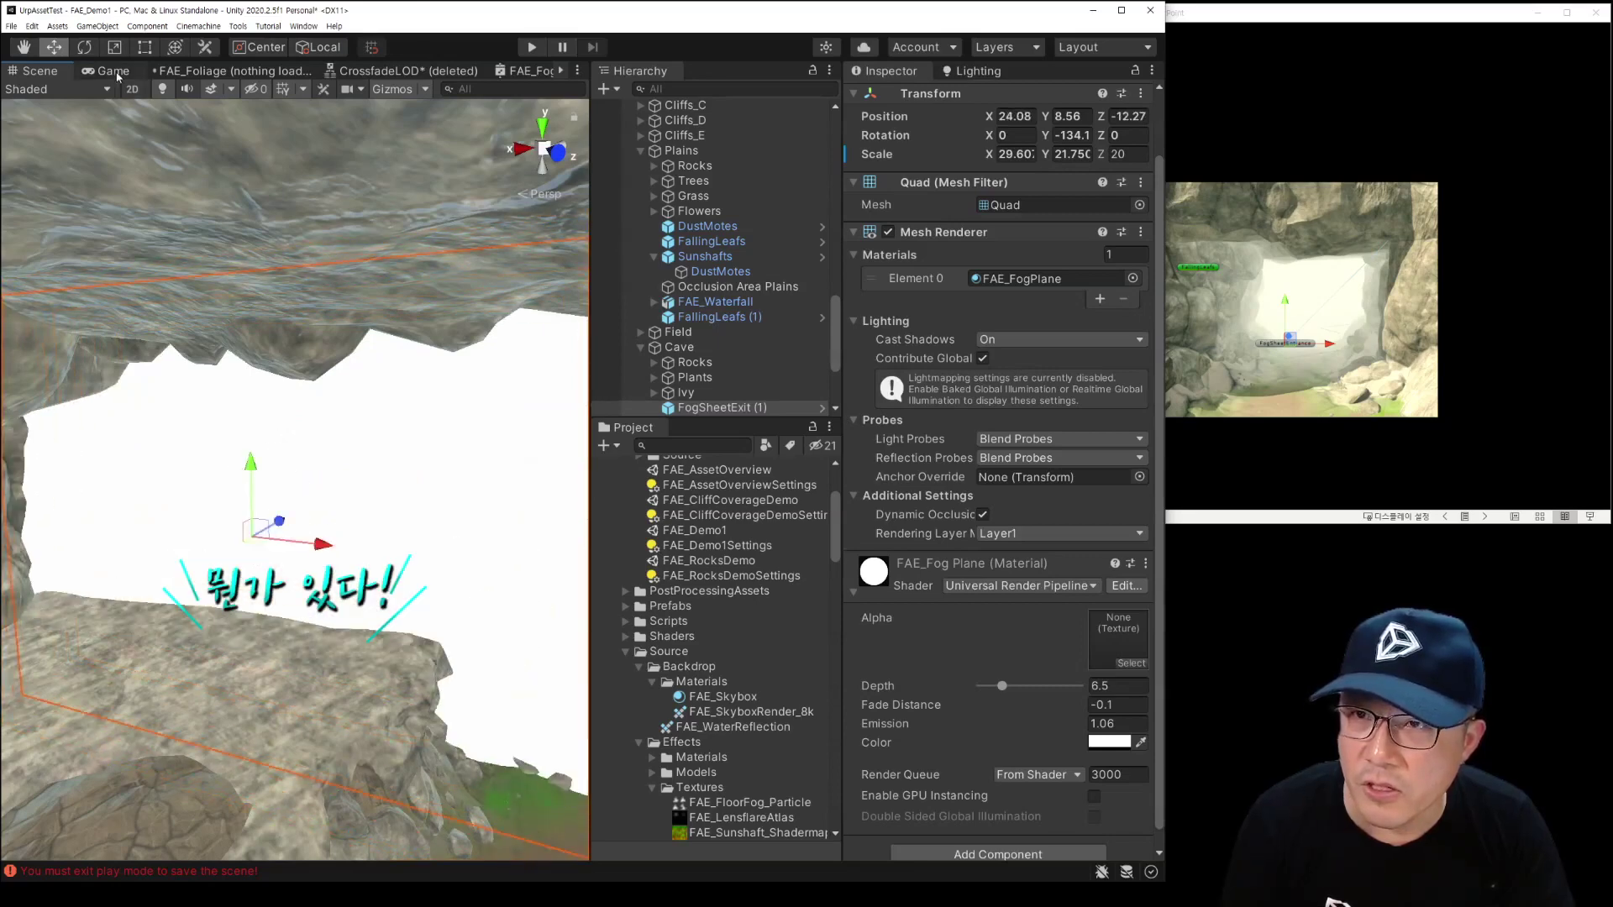
# Step: Reconnect the Multiply output to Fragment Alpha in the FAE_FogSheet graph
pyautogui.click(515, 74)
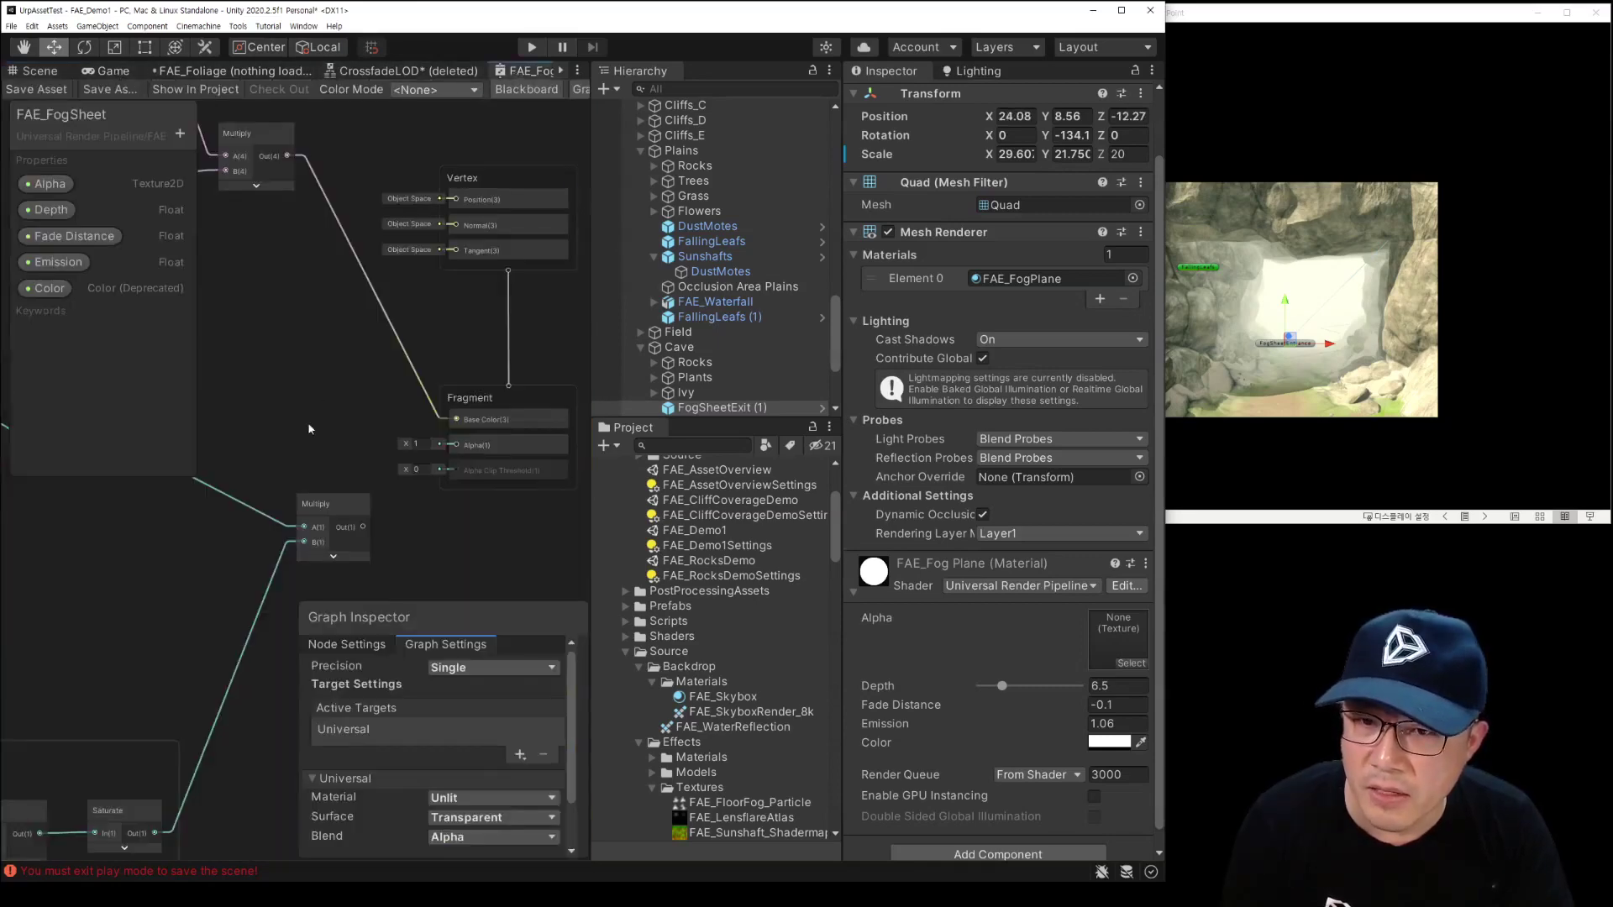
pyautogui.moveTo(364, 527); pyautogui.dragTo(455, 447)
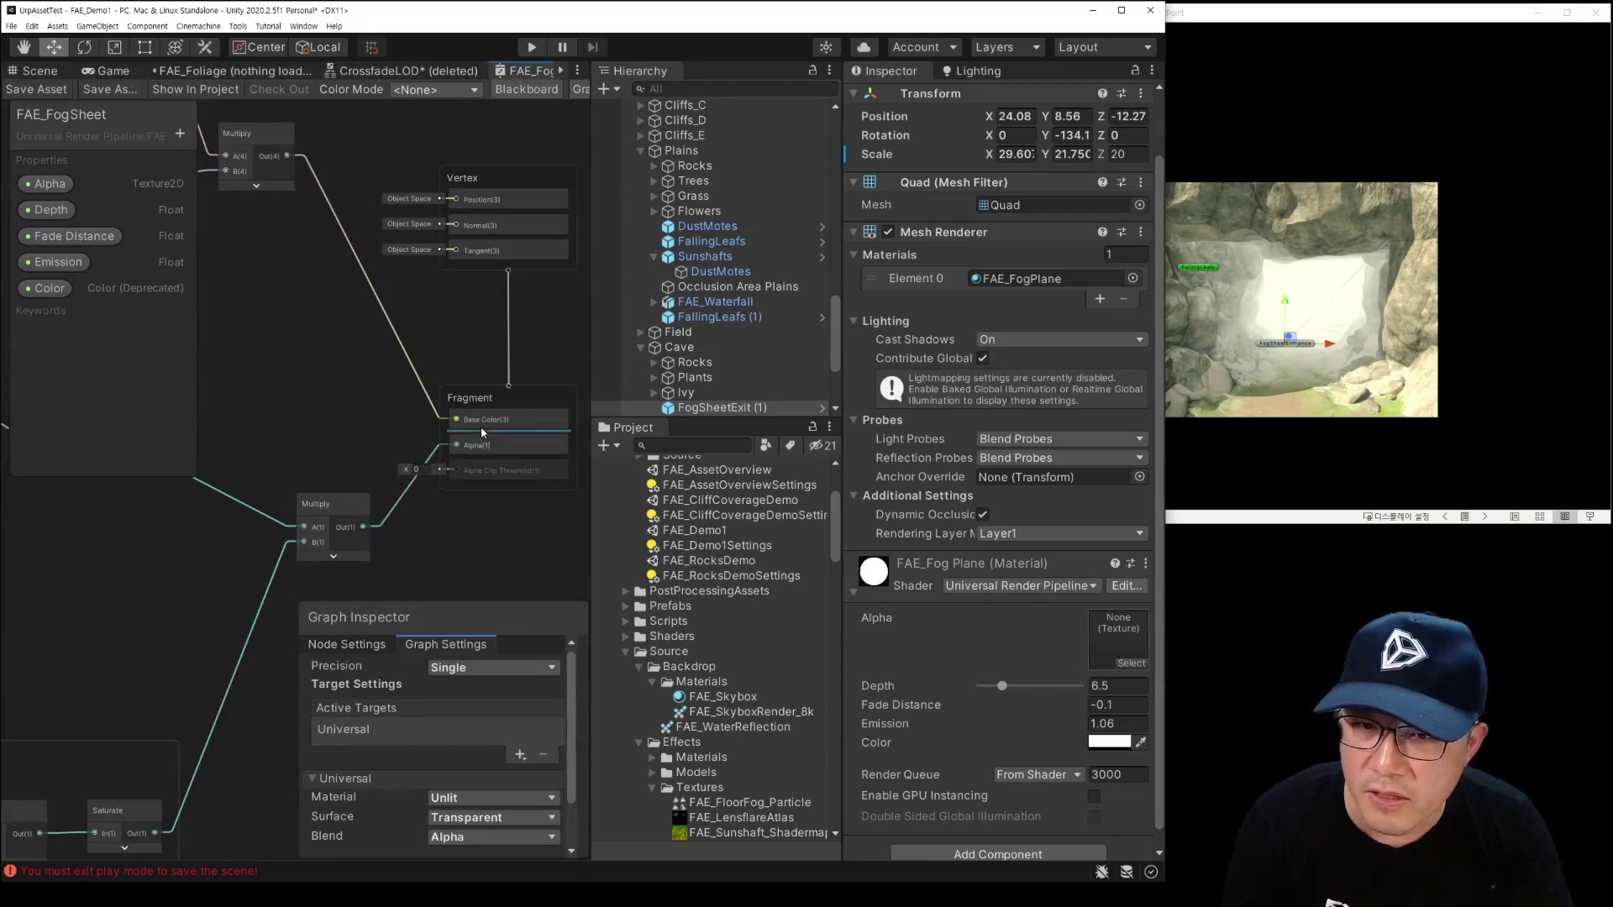
pyautogui.click(37, 71)
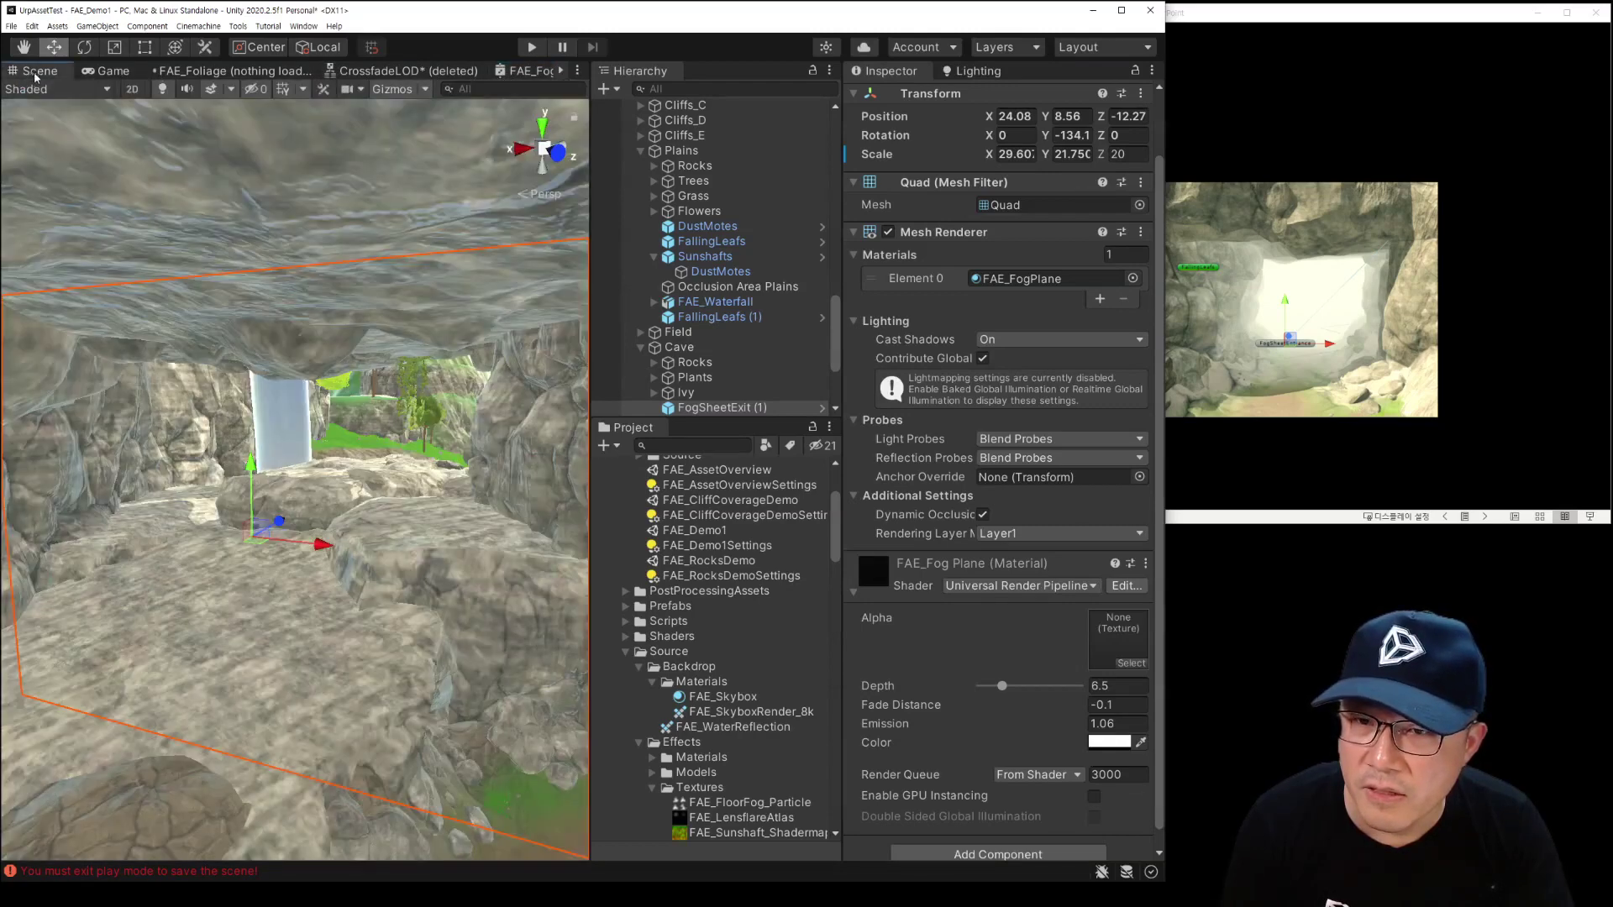
# Step: Raise the fog plane's Fade Distance to 3.77 and Depth to 8.2
pyautogui.moveTo(223, 388); pyautogui.dragTo(235, 227, button='right')
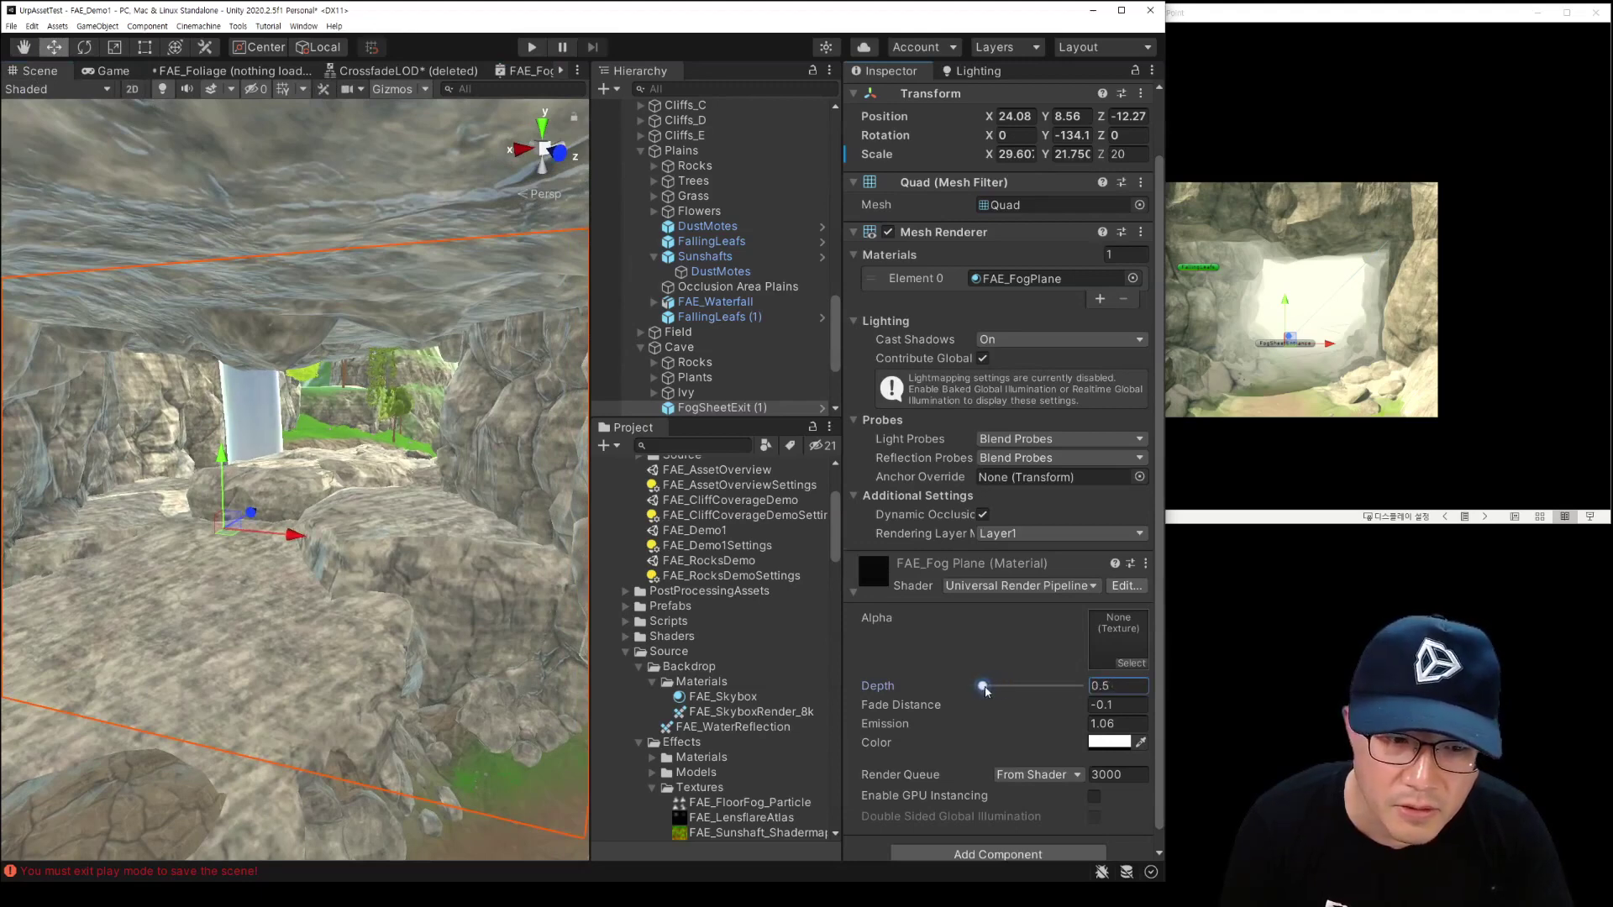
pyautogui.moveTo(1065, 710); pyautogui.dragTo(1084, 708)
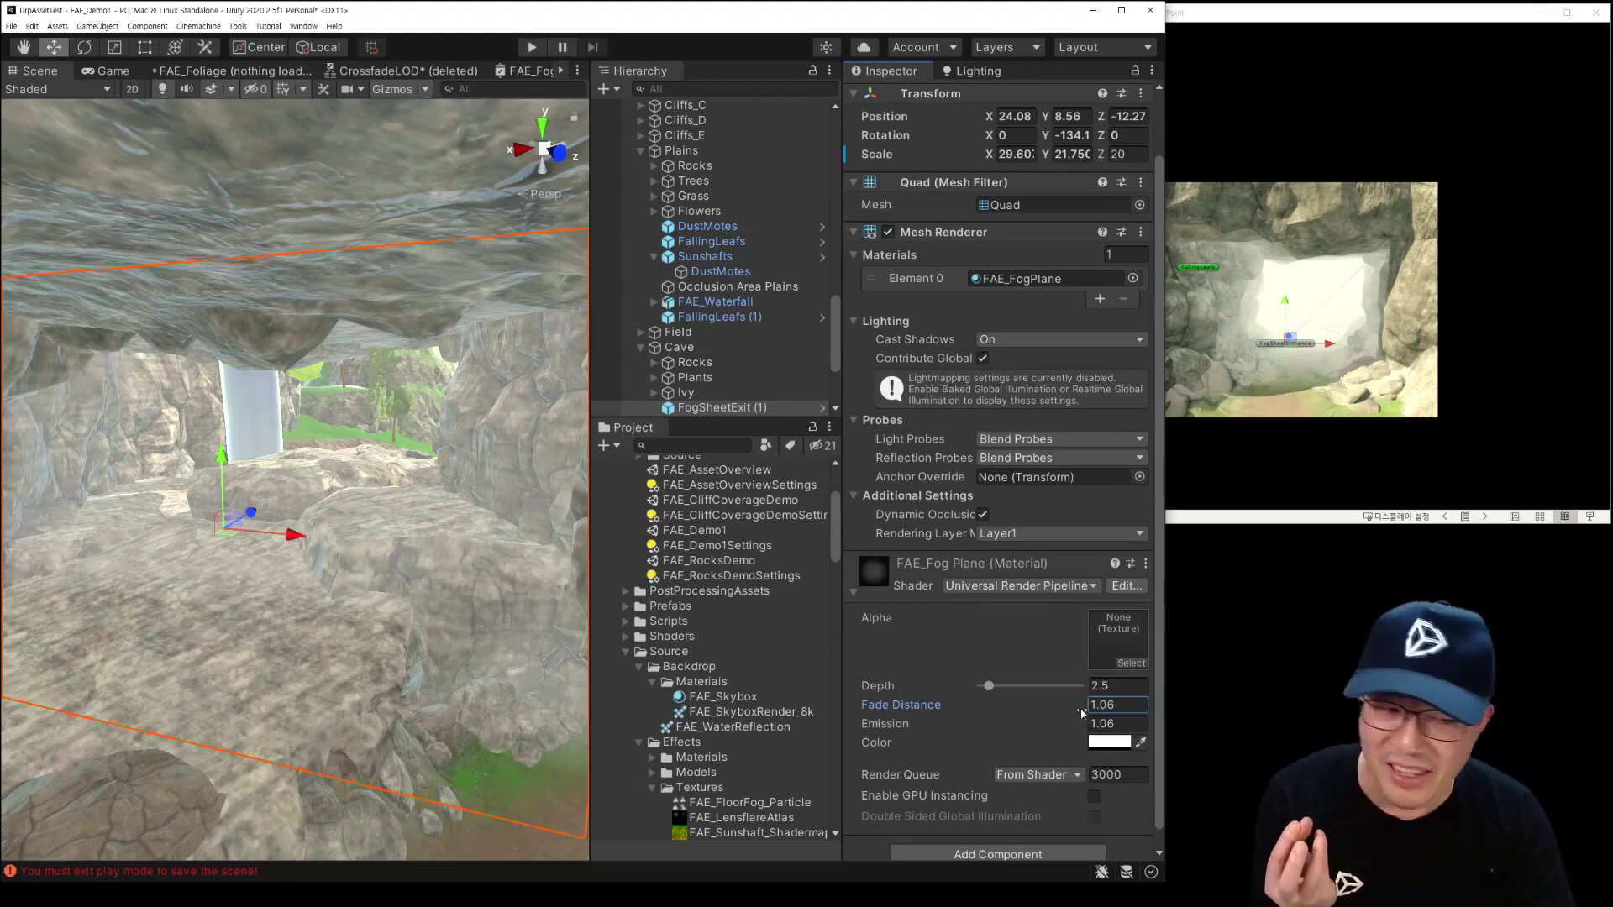
pyautogui.moveTo(1096, 712); pyautogui.dragTo(1154, 719)
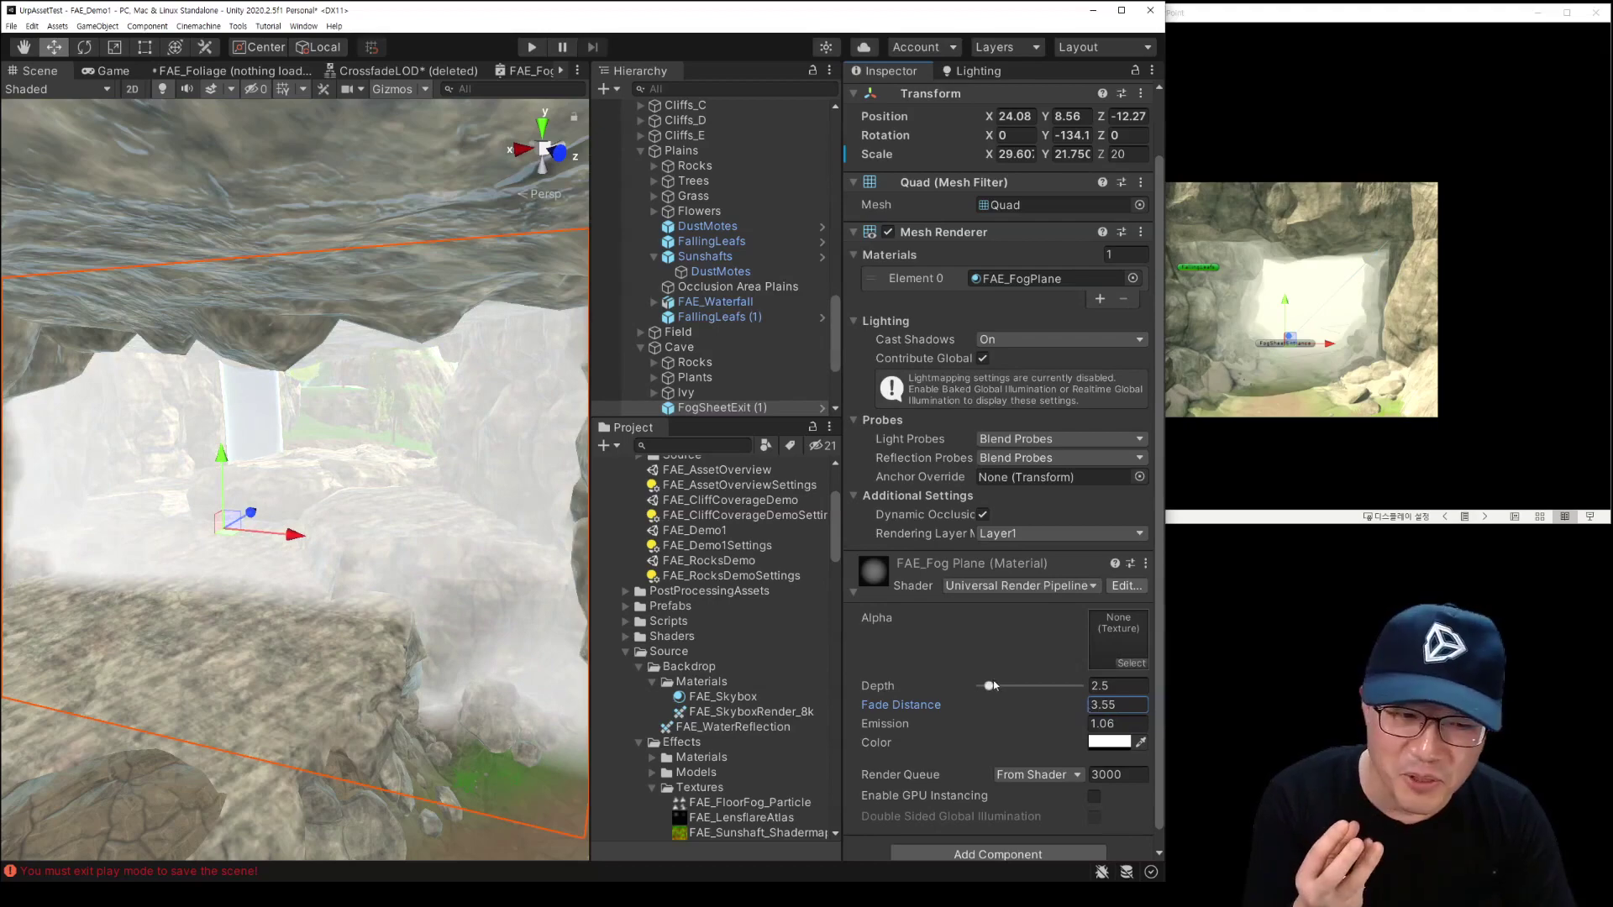
pyautogui.moveTo(996, 690); pyautogui.dragTo(1006, 692)
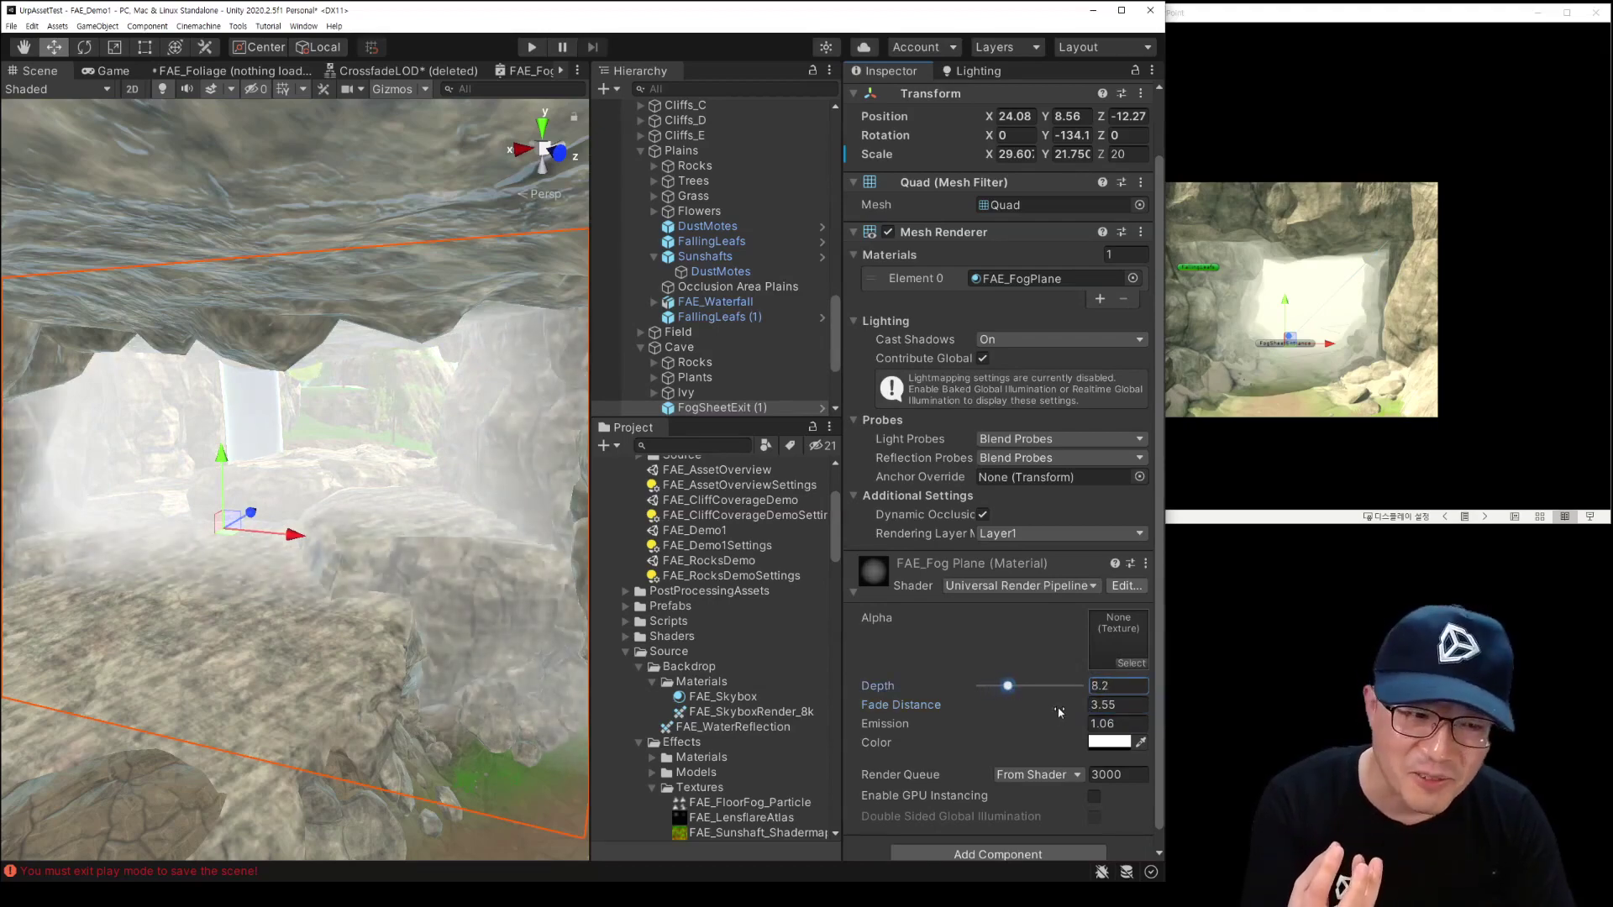
pyautogui.moveTo(370, 453)
pyautogui.mouseDown(button='right')
pyautogui.moveTo(420, 255)
pyautogui.moveTo(410, 387)
pyautogui.mouseUp(button='right')
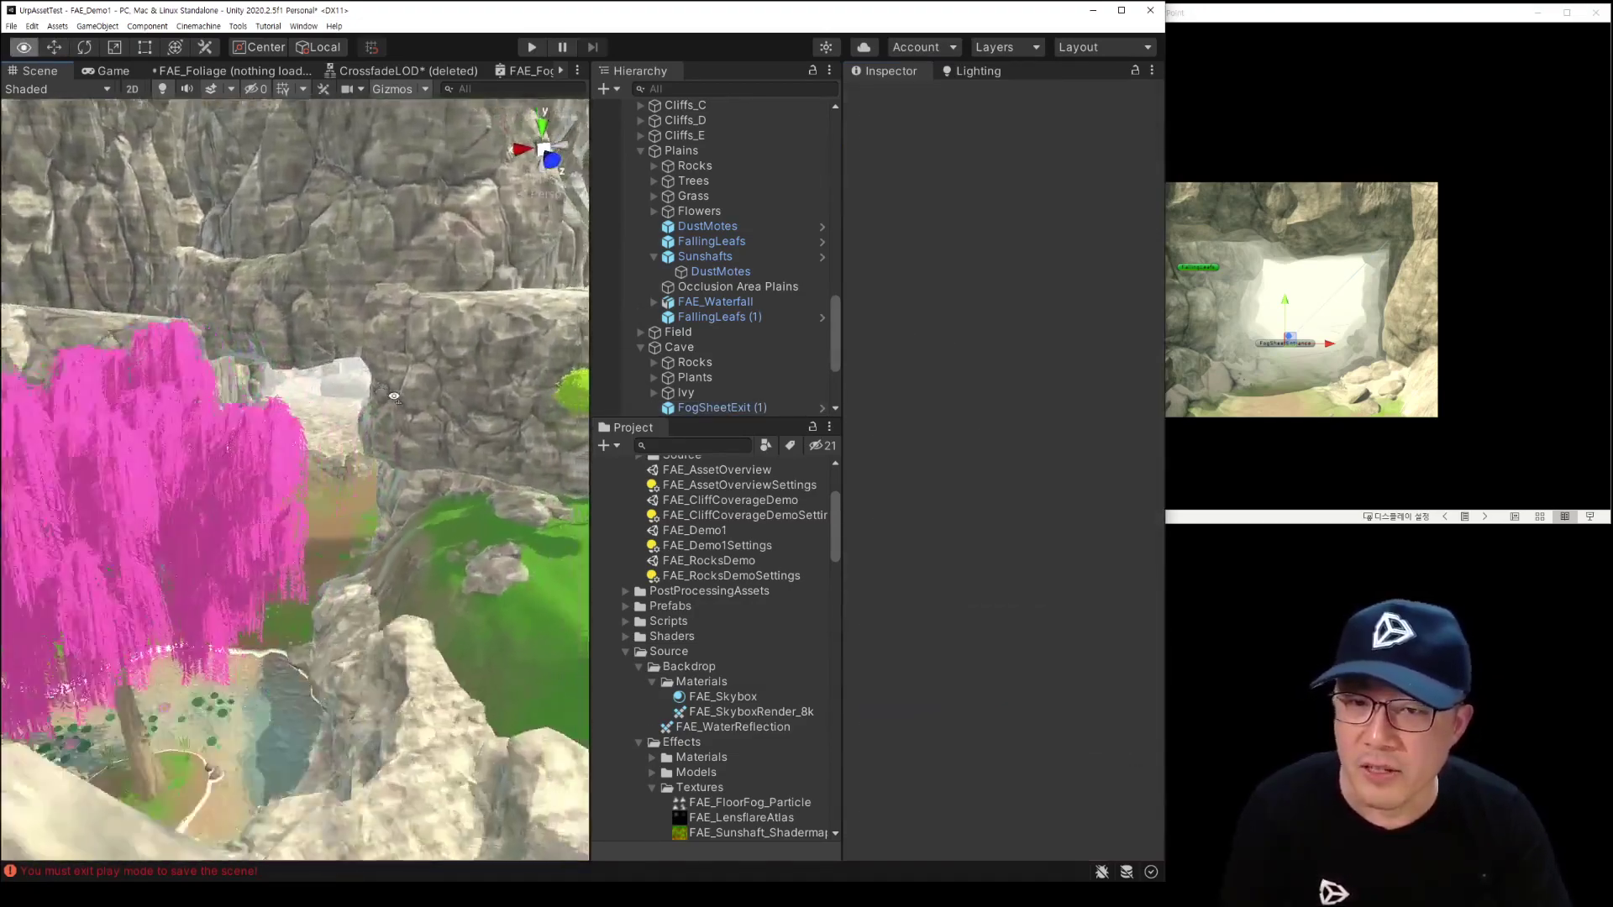
# Step: Select FogSheetExit (1) and raise its Fade Distance to 5.27
pyautogui.moveTo(410, 387); pyautogui.dragTo(301, 394, button='right')
pyautogui.click(300, 394)
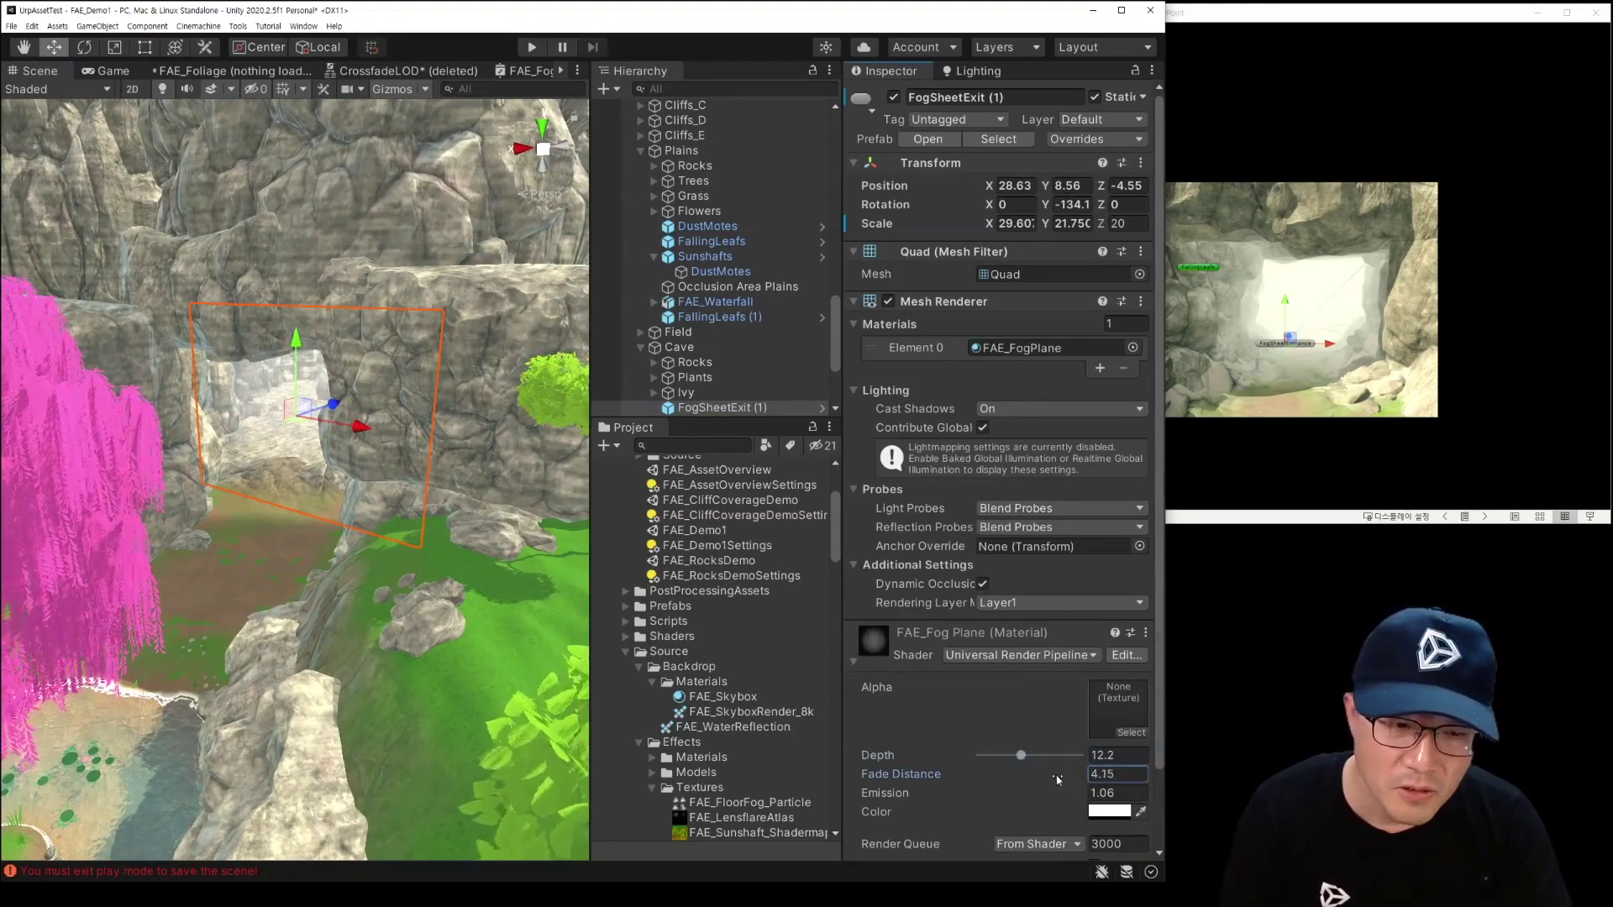
pyautogui.moveTo(1061, 784); pyautogui.dragTo(1063, 798)
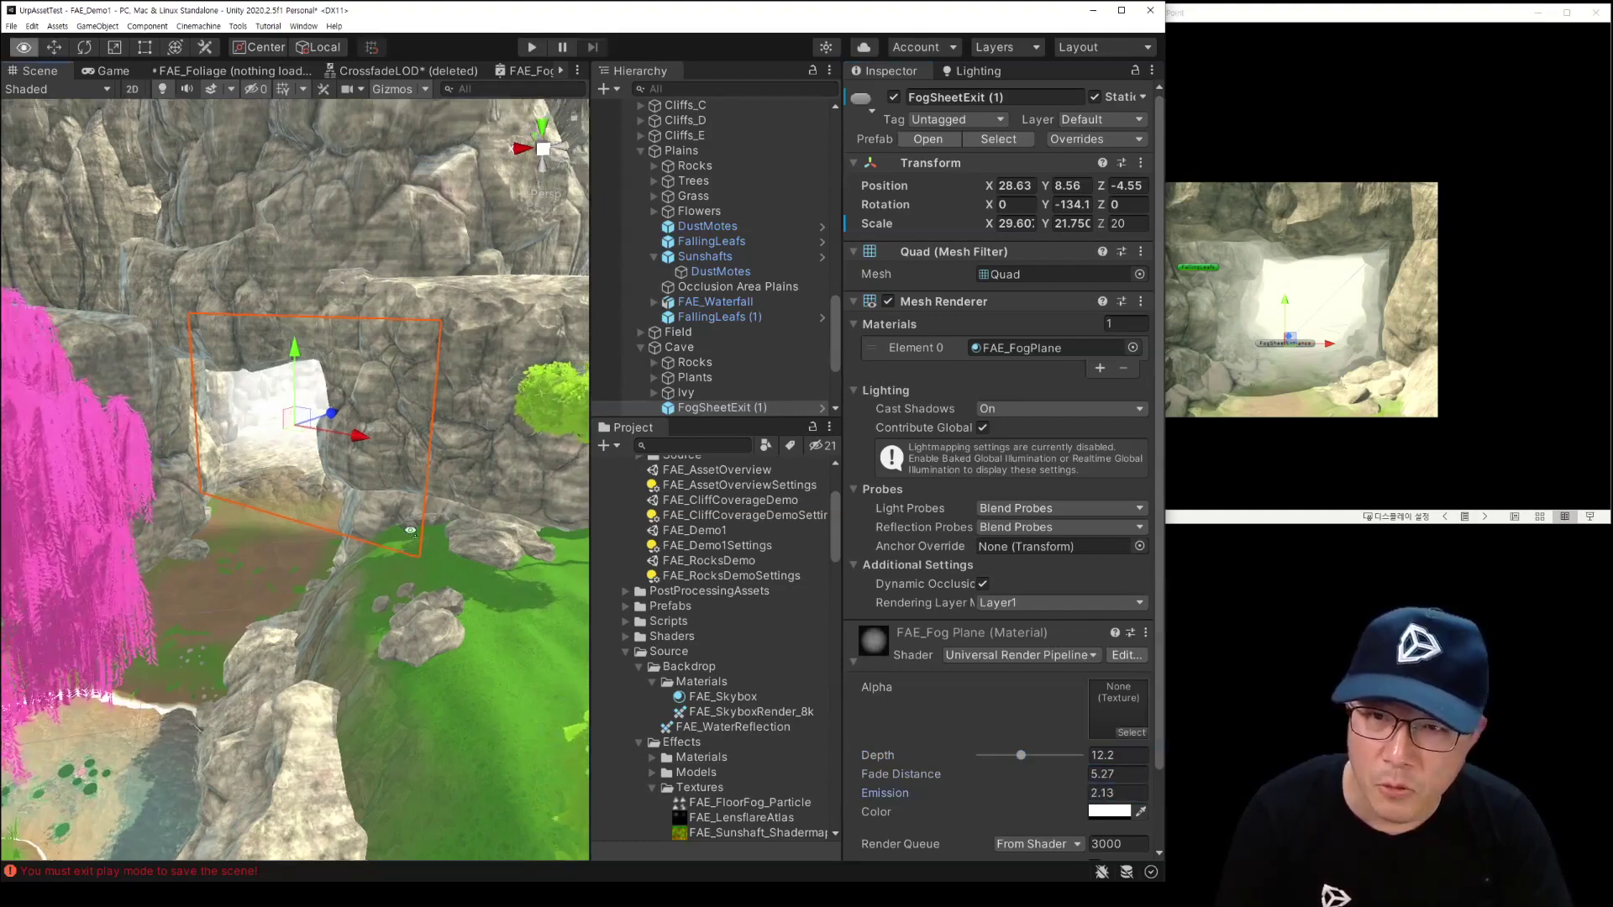
# Step: Fly through the cave exit over the landscape, then inspect FogSheetExit (1): Depth 12.2, Emission 2.13
pyautogui.moveTo(488, 368)
pyautogui.keyDown('alt'); pyautogui.mouseDown()
pyautogui.moveTo(388, 375)
pyautogui.moveTo(351, 436)
pyautogui.mouseUp(); pyautogui.keyUp('alt')
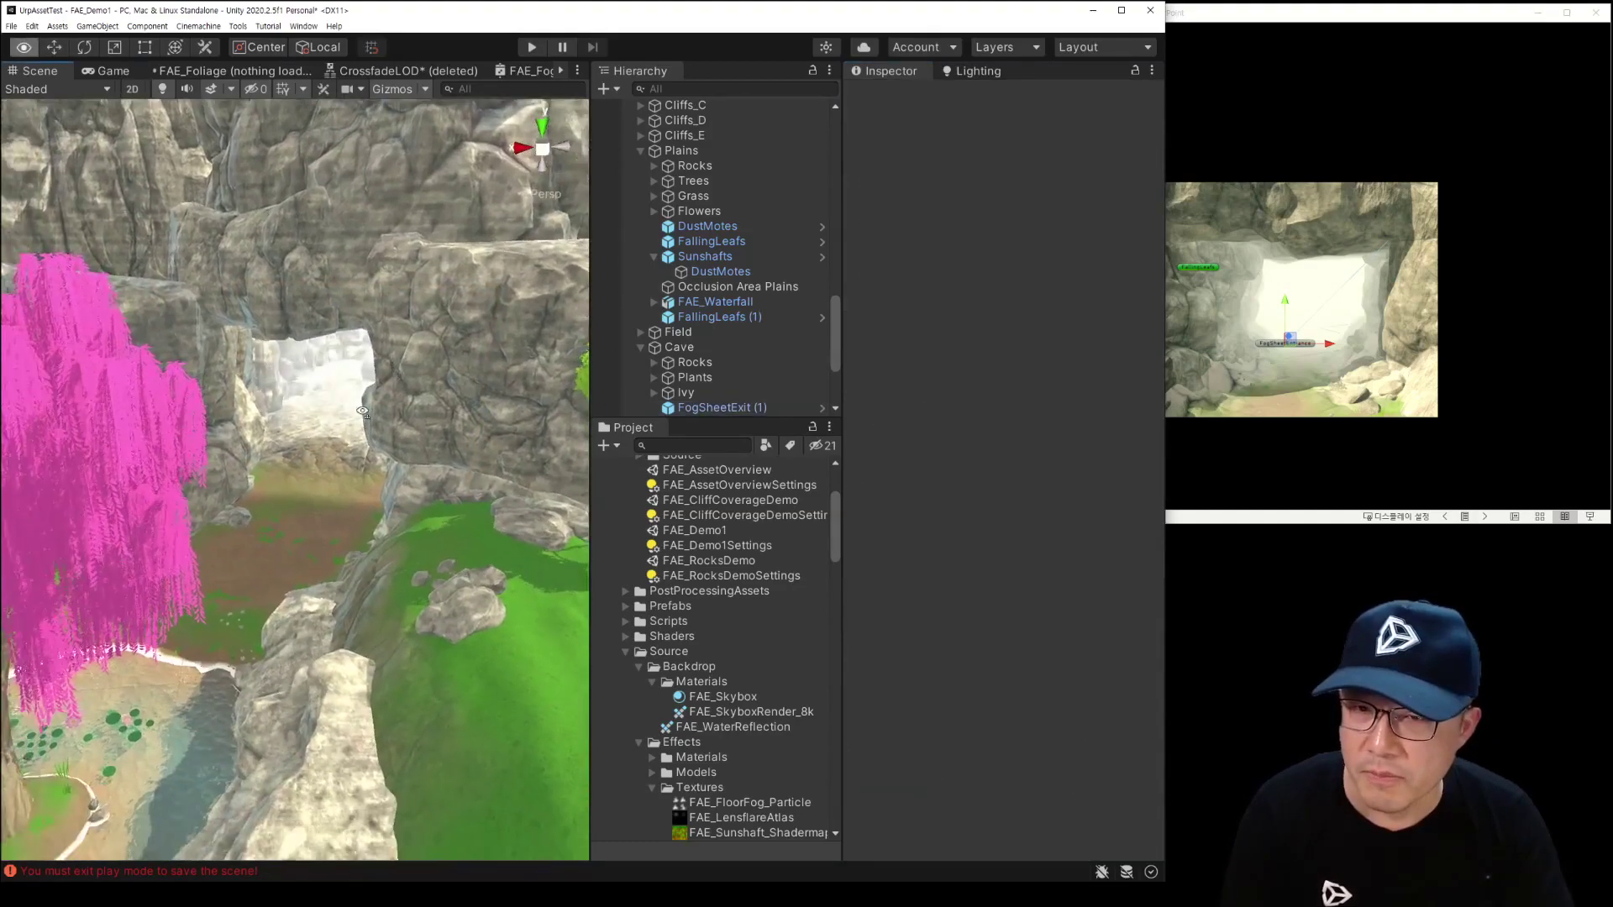
pyautogui.moveTo(351, 436); pyautogui.dragTo(399, 356, button='right')
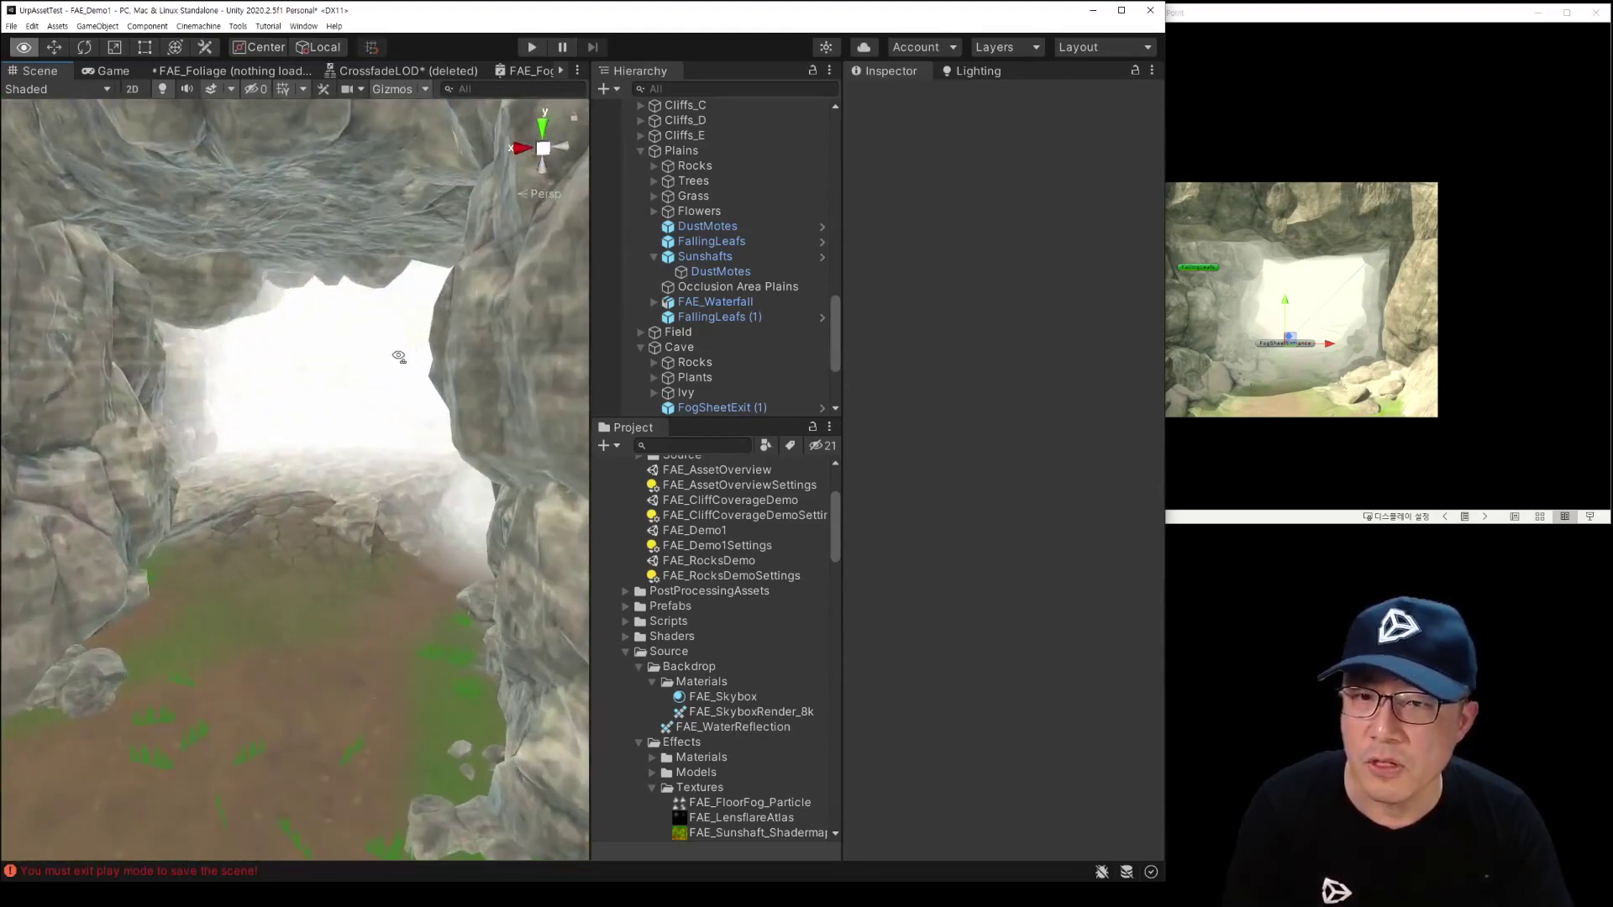
pyautogui.moveTo(282, 459)
pyautogui.mouseDown(button='right')
pyautogui.moveTo(316, 408)
pyautogui.moveTo(387, 356)
pyautogui.mouseUp(button='right')
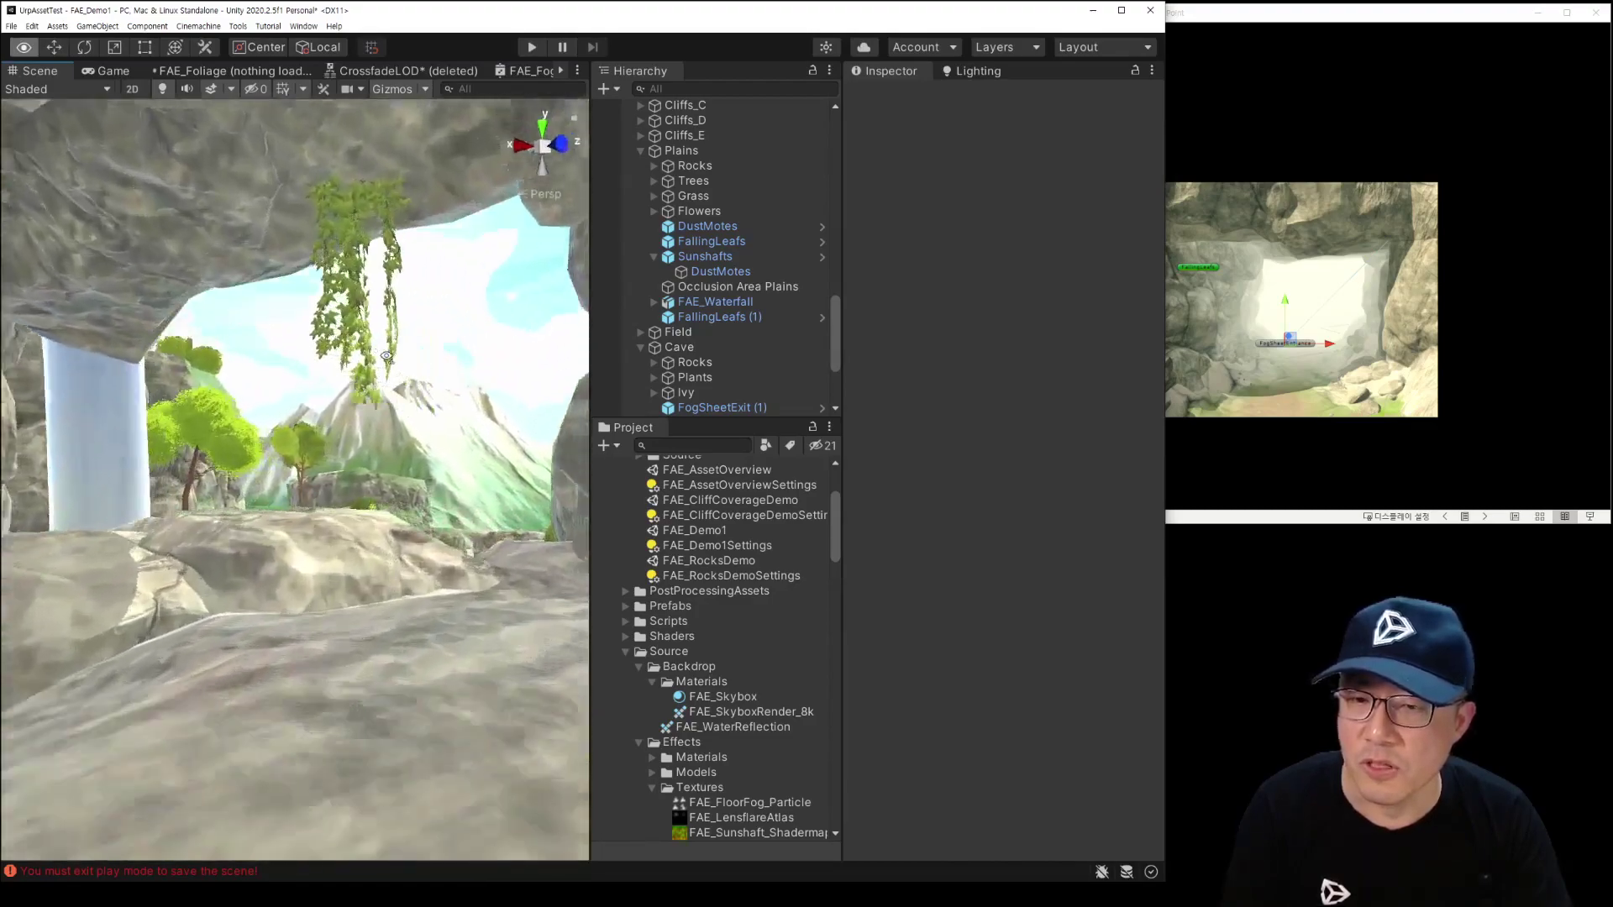
pyautogui.moveTo(387, 356)
pyautogui.mouseDown(button='right')
pyautogui.moveTo(1539, 472)
pyautogui.moveTo(1127, 486)
pyautogui.mouseUp(button='right')
pyautogui.moveTo(232, 459)
pyautogui.mouseDown(button='right')
pyautogui.moveTo(333, 335)
pyautogui.moveTo(375, 426)
pyautogui.mouseUp(button='right')
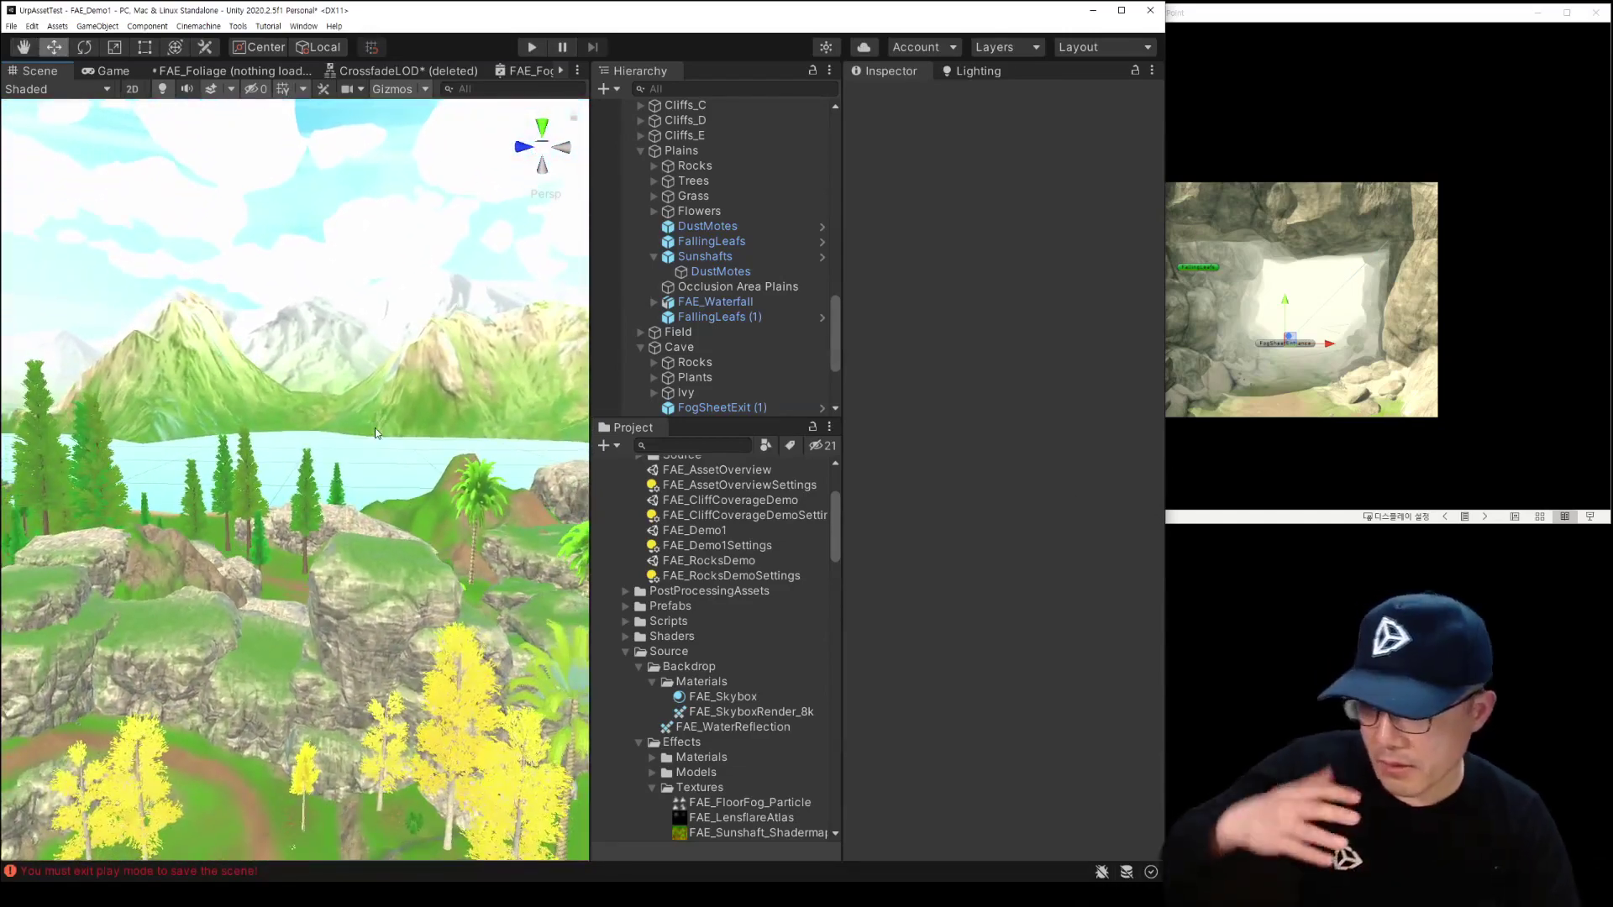
pyautogui.click(724, 410)
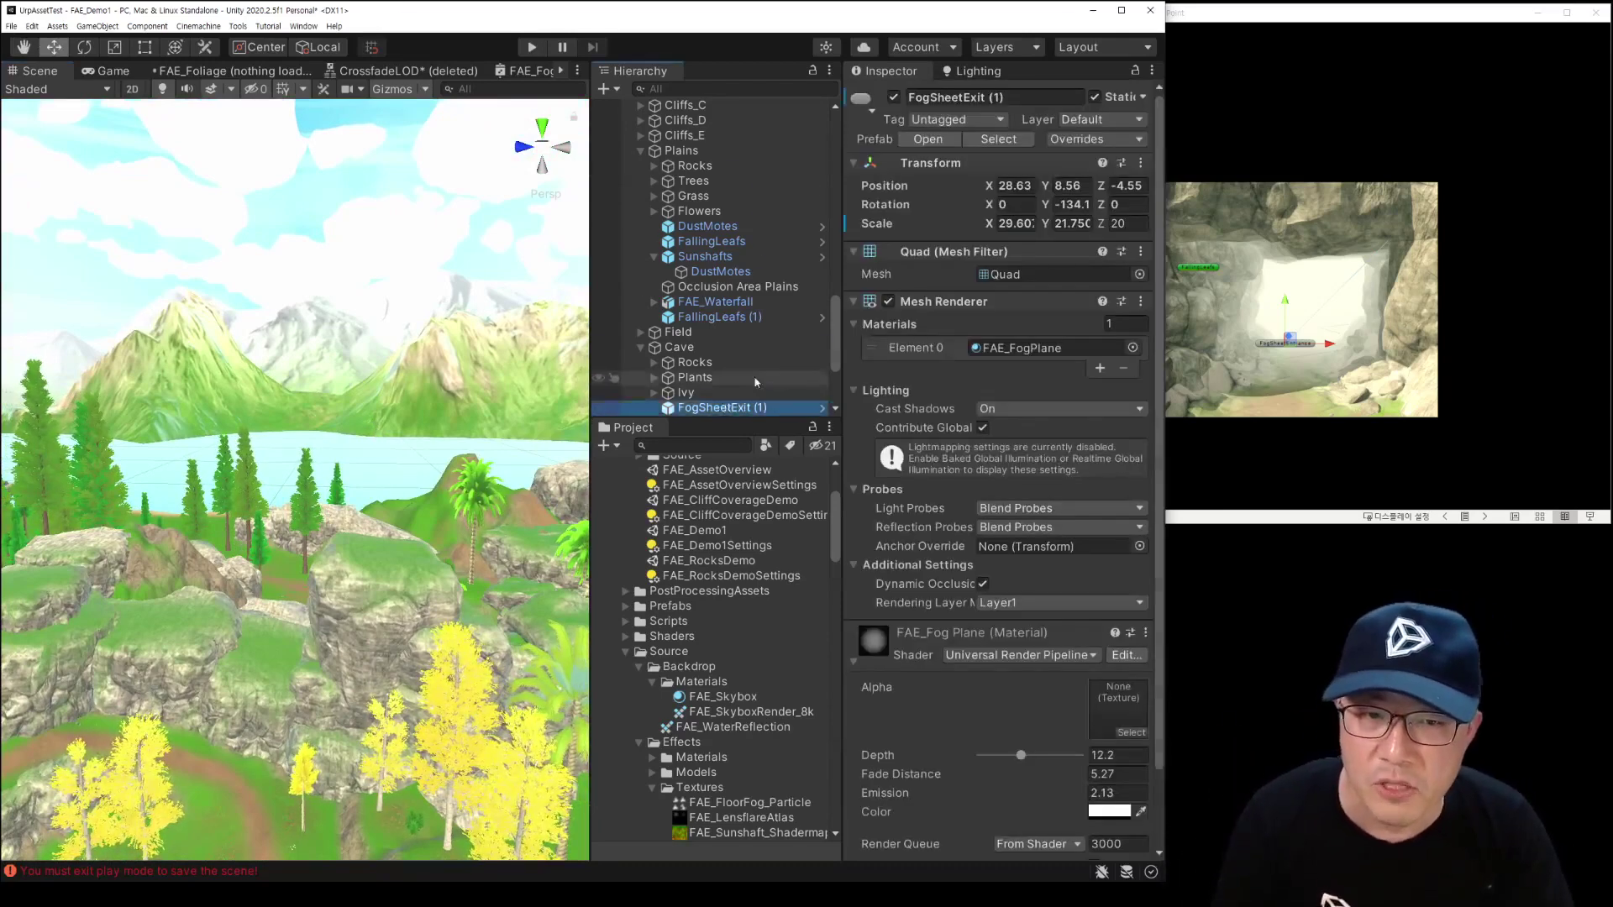
# Step: Select Sunshaft_Long, frame and orbit around it, and expand its FAE_Sunshaft material settings
pyautogui.scroll(-3, 739, 361)
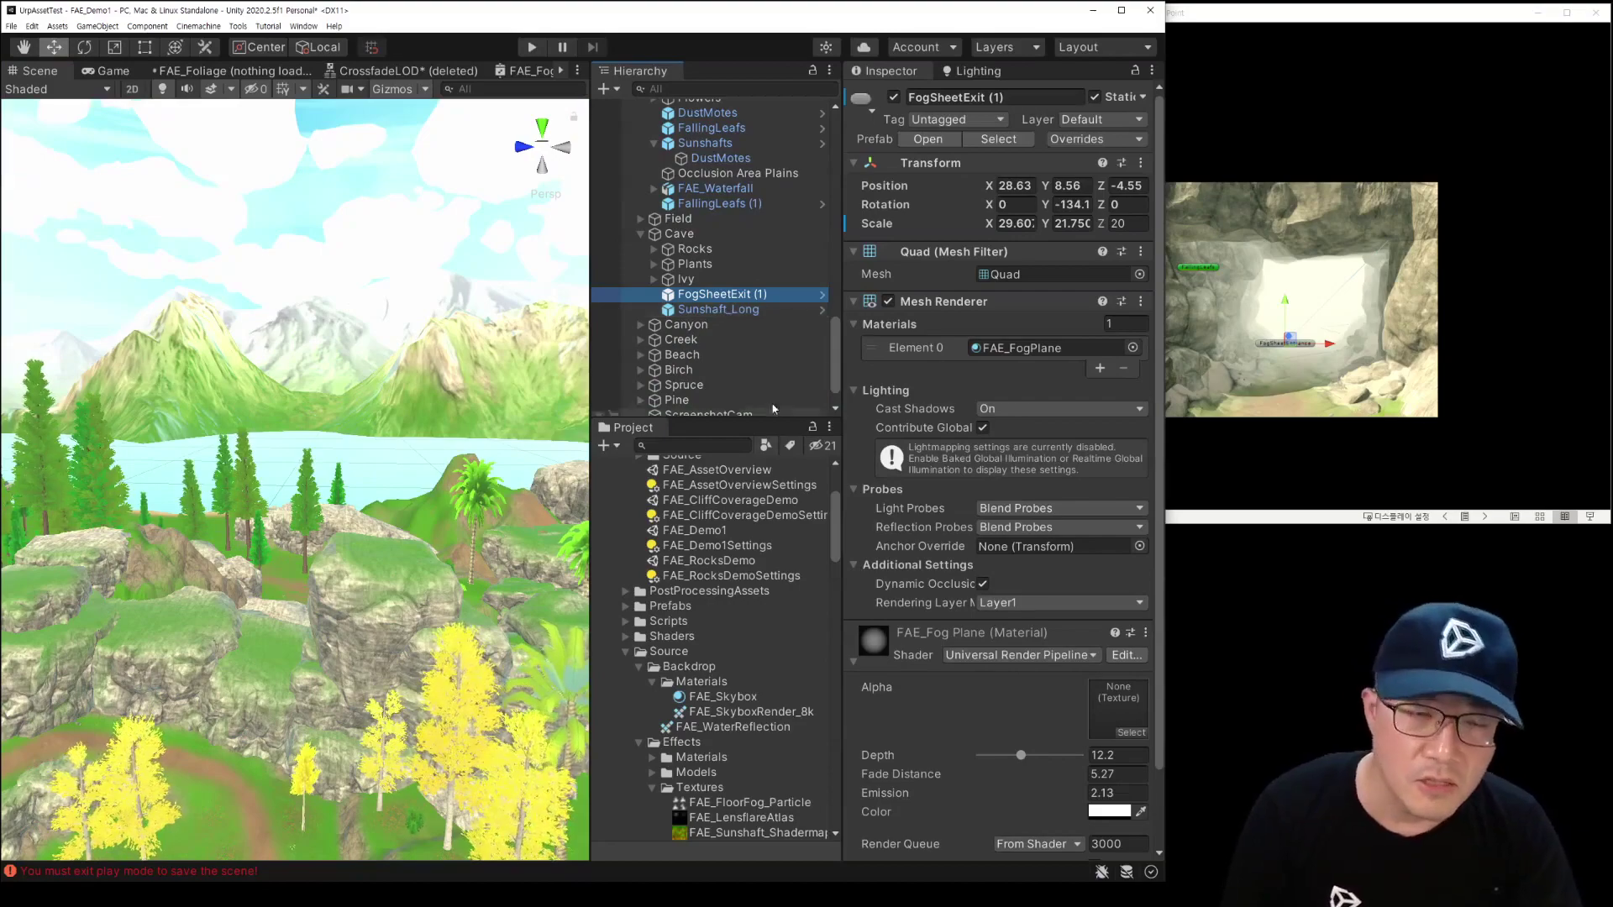
pyautogui.click(710, 310)
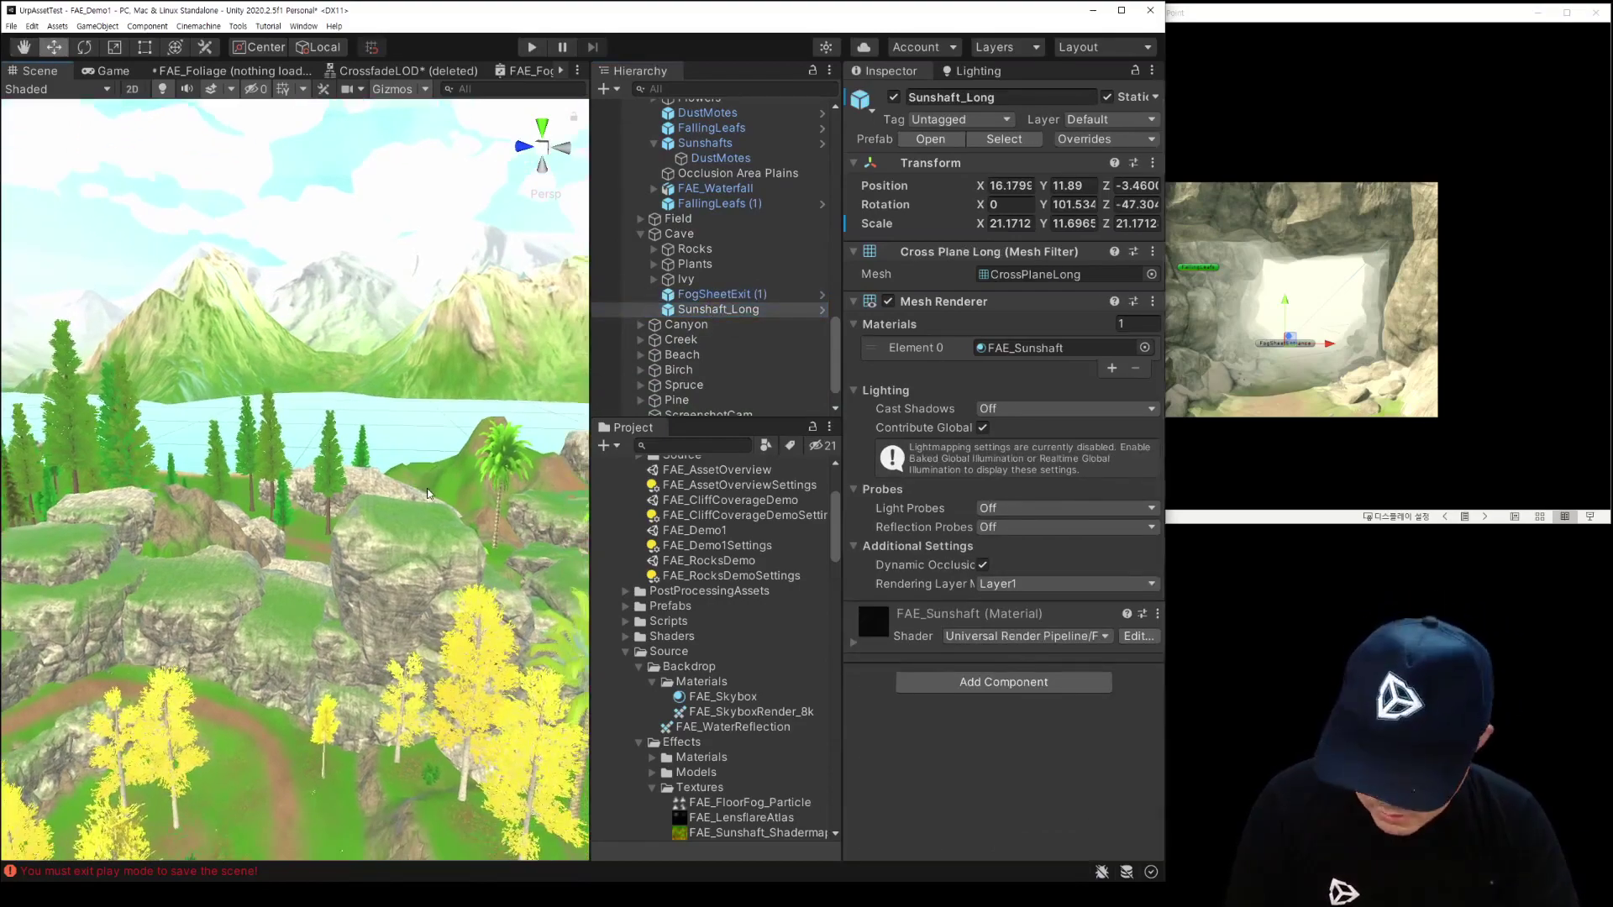
pyautogui.press('f')
pyautogui.moveTo(416, 481)
pyautogui.keyDown('alt'); pyautogui.mouseDown()
pyautogui.moveTo(477, 490)
pyautogui.moveTo(428, 537)
pyautogui.mouseUp(); pyautogui.keyUp('alt')
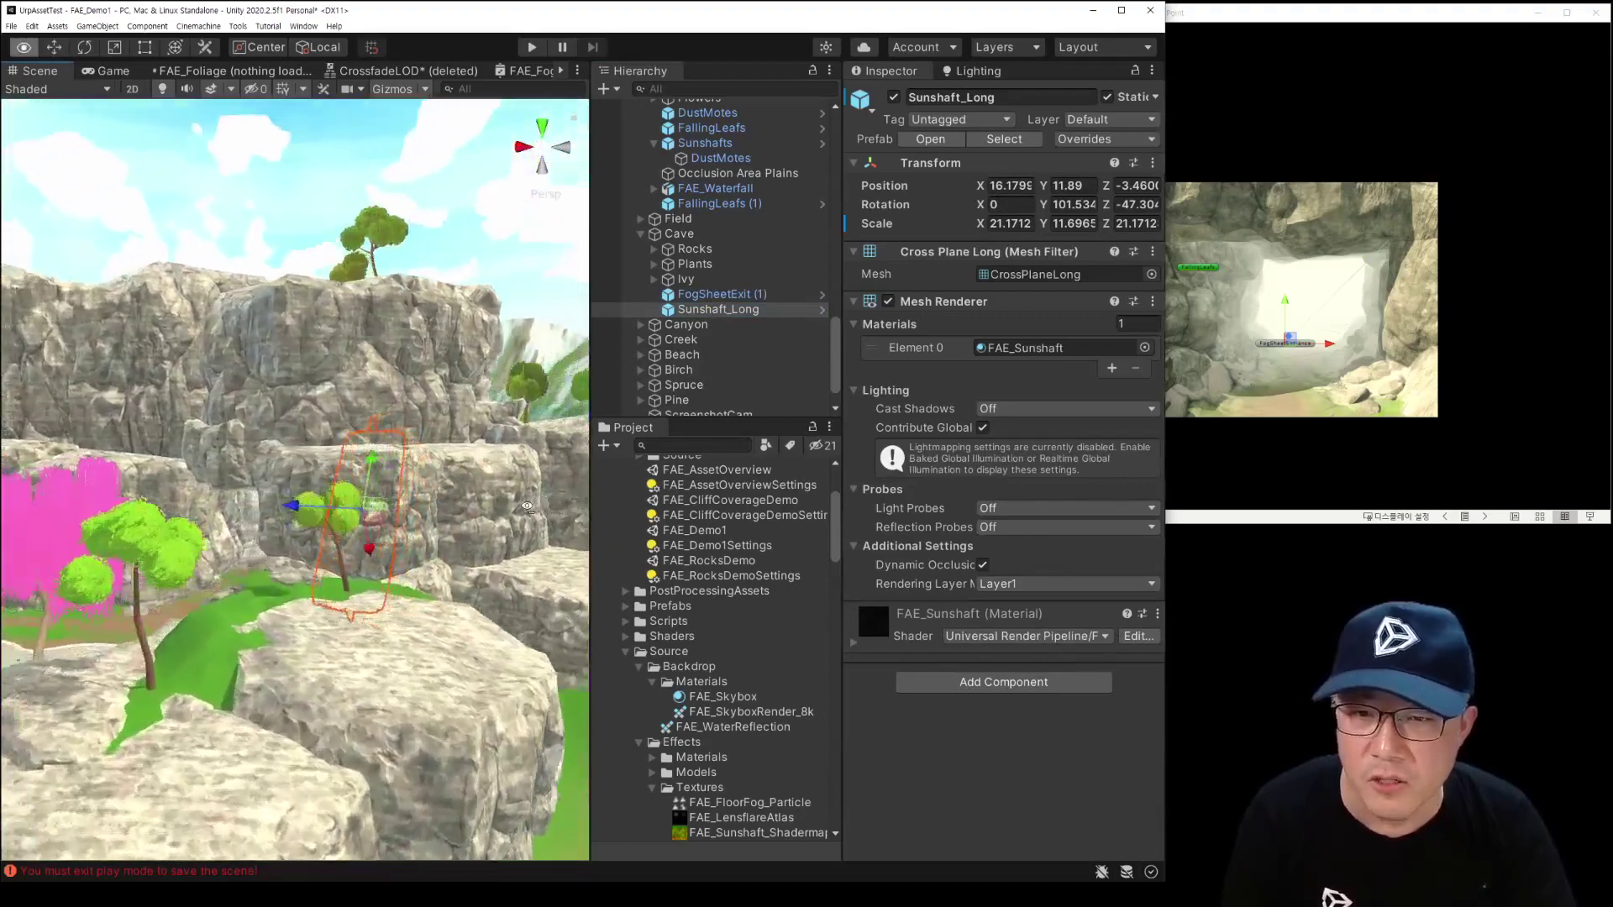
pyautogui.keyDown('alt'); pyautogui.moveTo(429, 538); pyautogui.dragTo(467, 544); pyautogui.keyUp('alt')
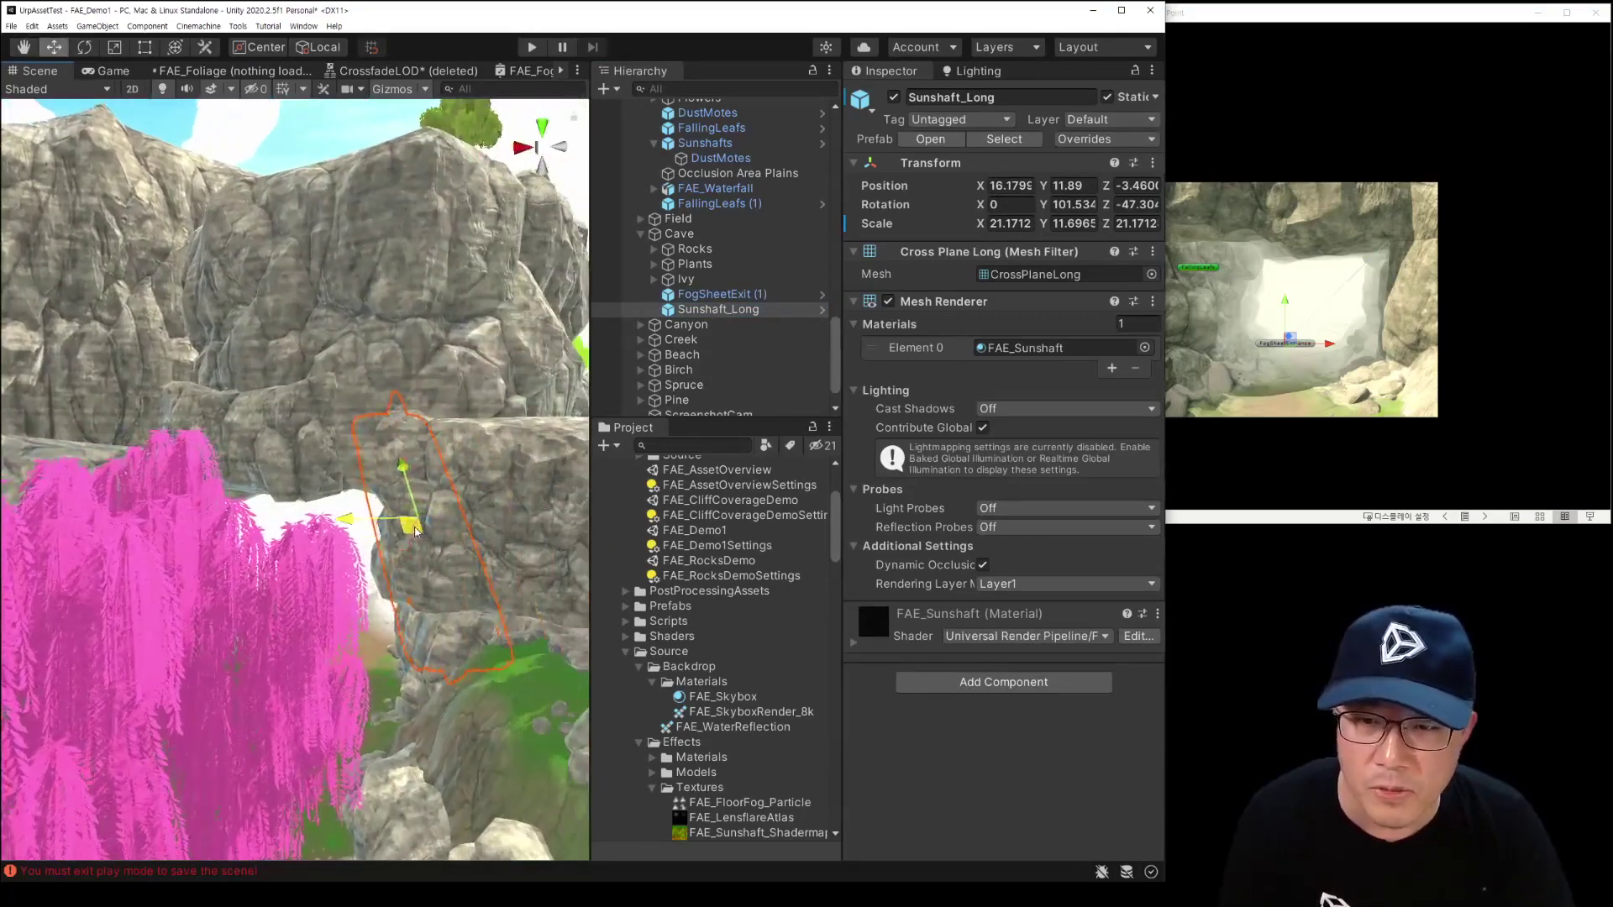
pyautogui.click(992, 624)
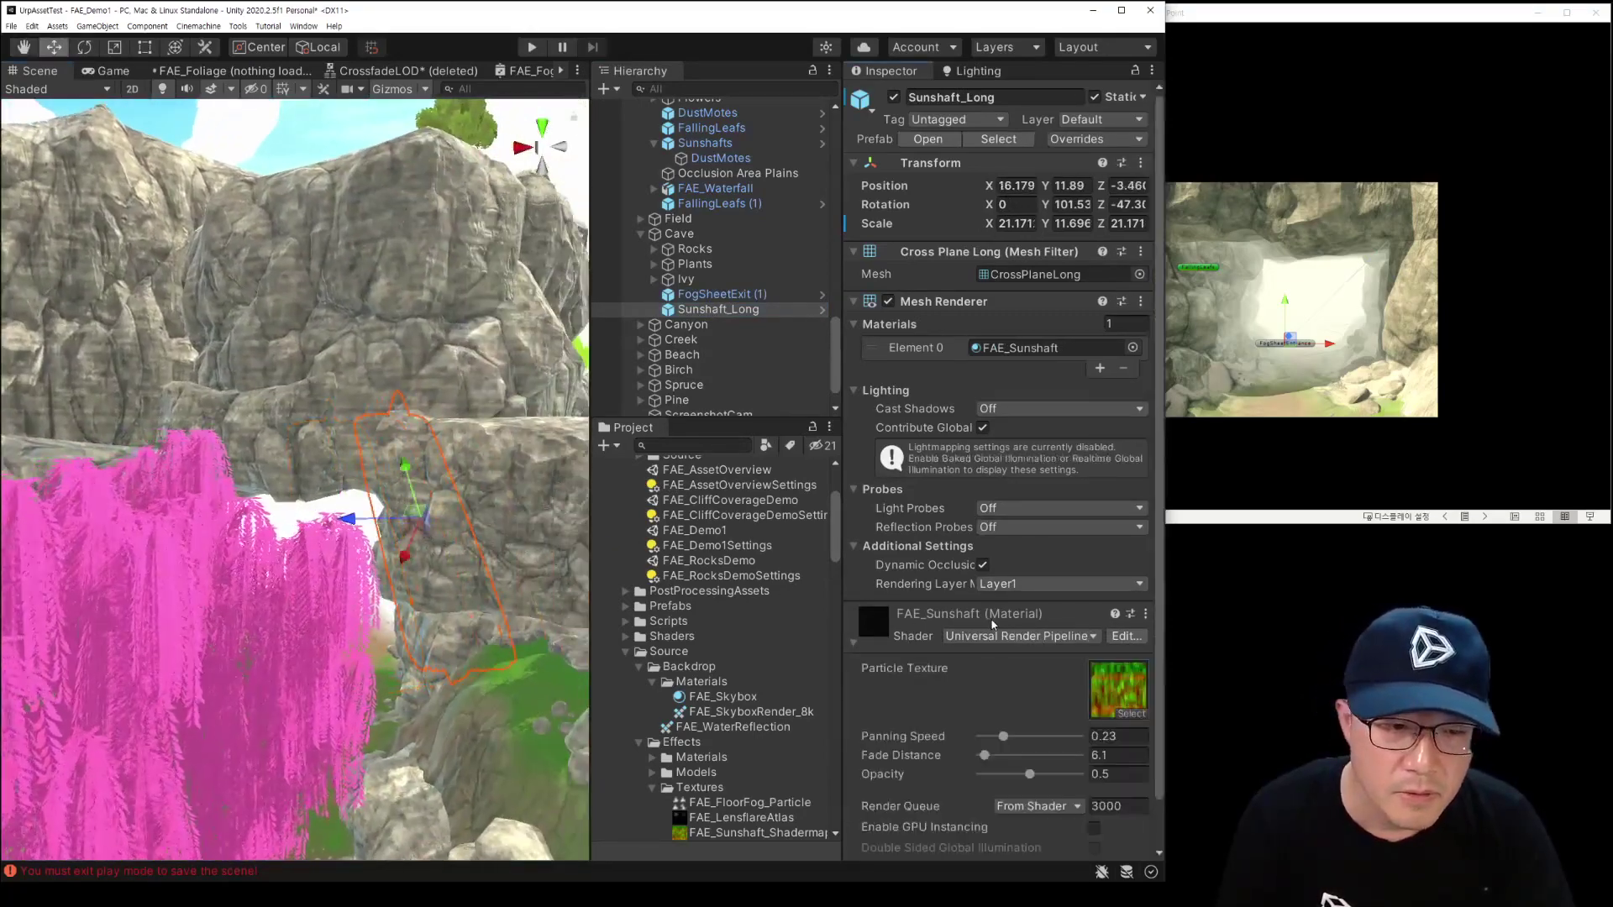
# Step: Select the Materials folder, then bring PowerPoint forward and advance to slide 15
pyautogui.click(702, 682)
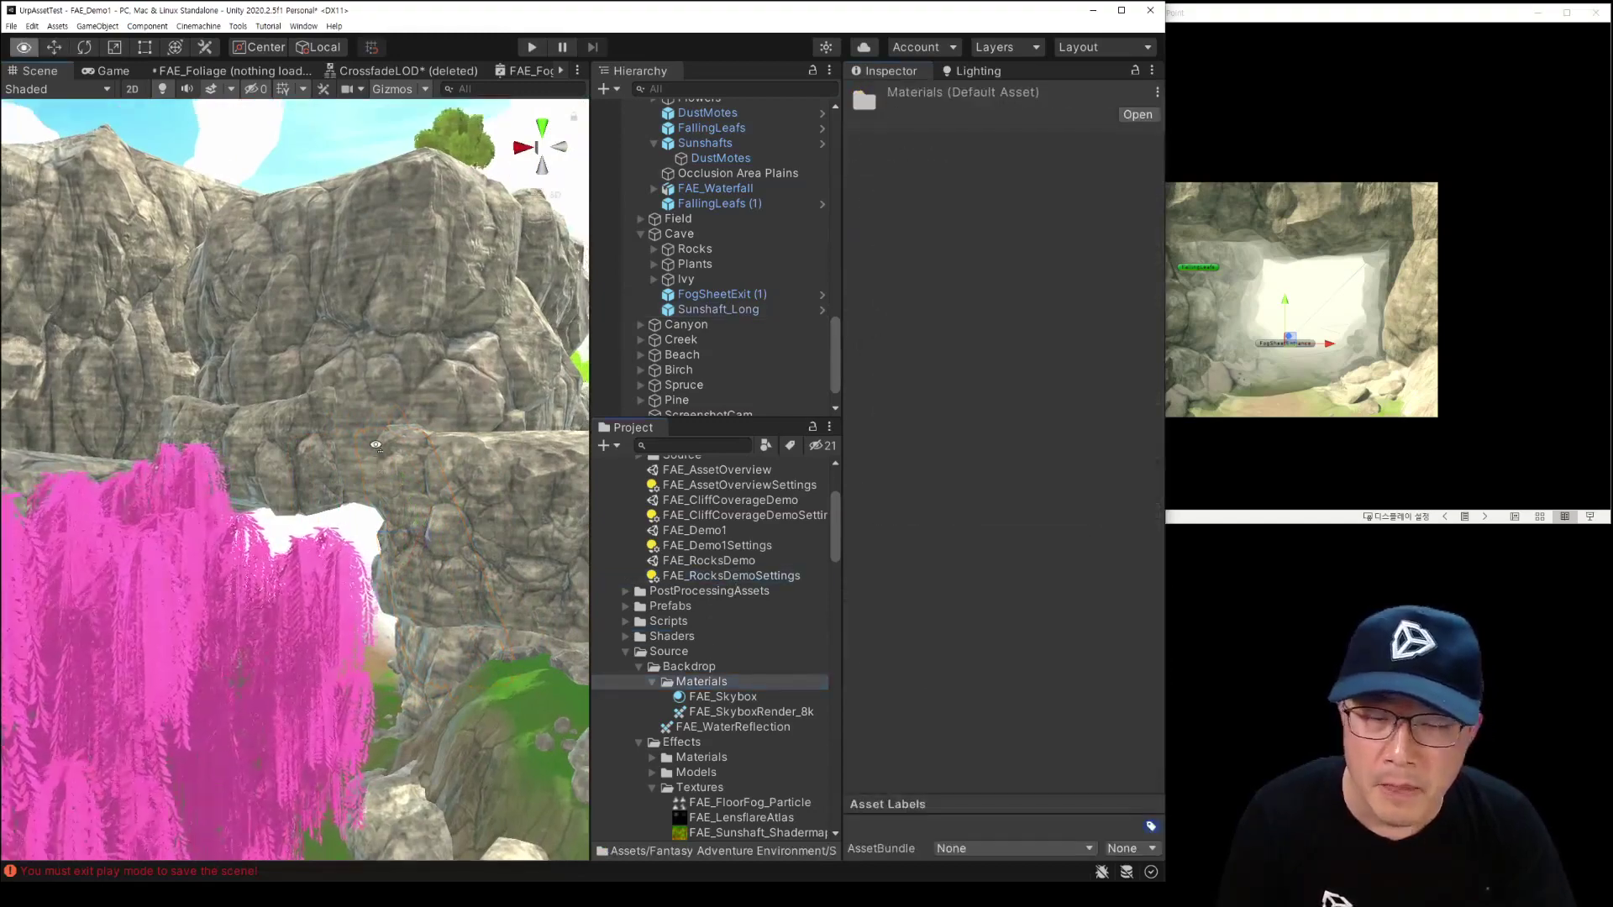
pyautogui.click(939, 475)
pyautogui.click(930, 470)
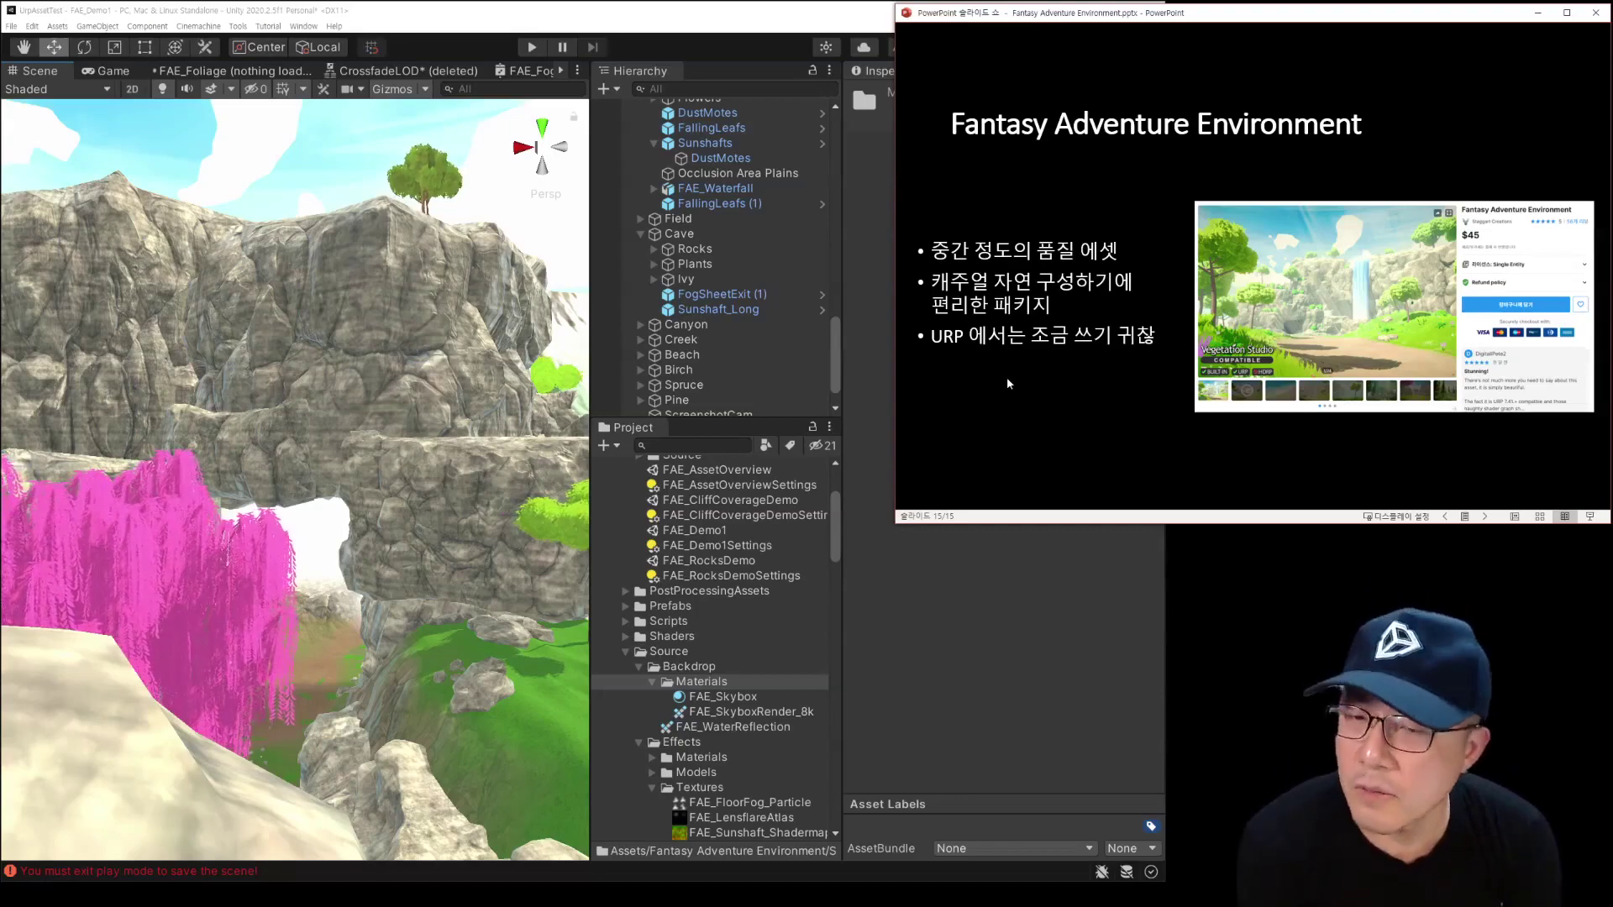
# Step: Return to the Scene view and orbit to an elevated island overview centred on the waterfall
pyautogui.keyDown('alt'); pyautogui.moveTo(294, 421); pyautogui.dragTo(116, 460); pyautogui.keyUp('alt')
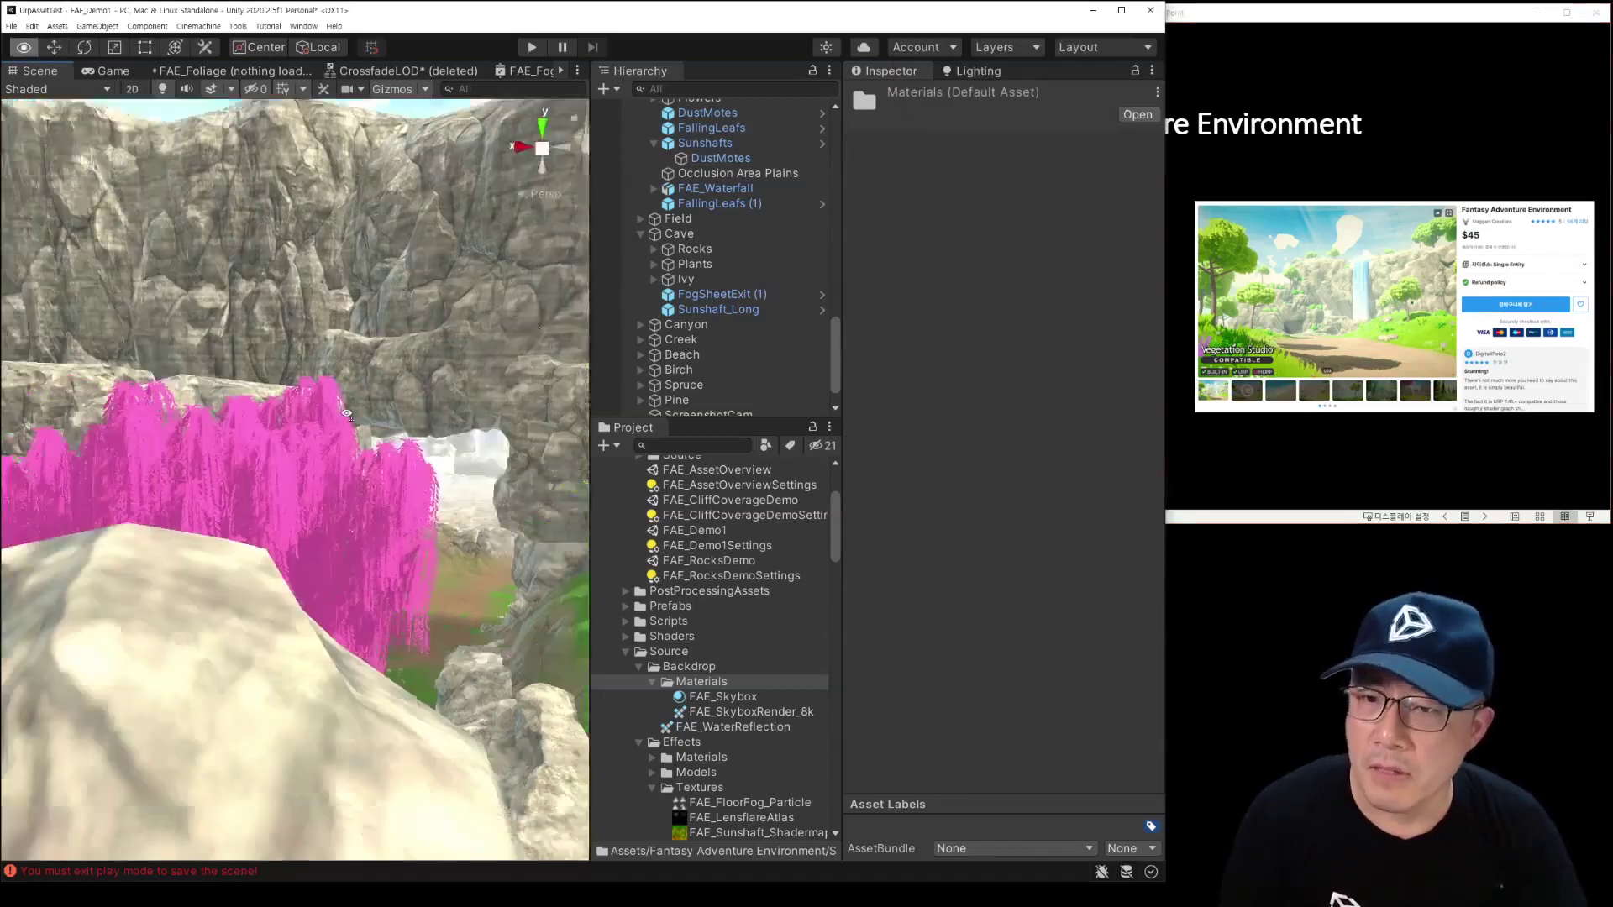
pyautogui.moveTo(116, 461); pyautogui.dragTo(96, 477, button='right')
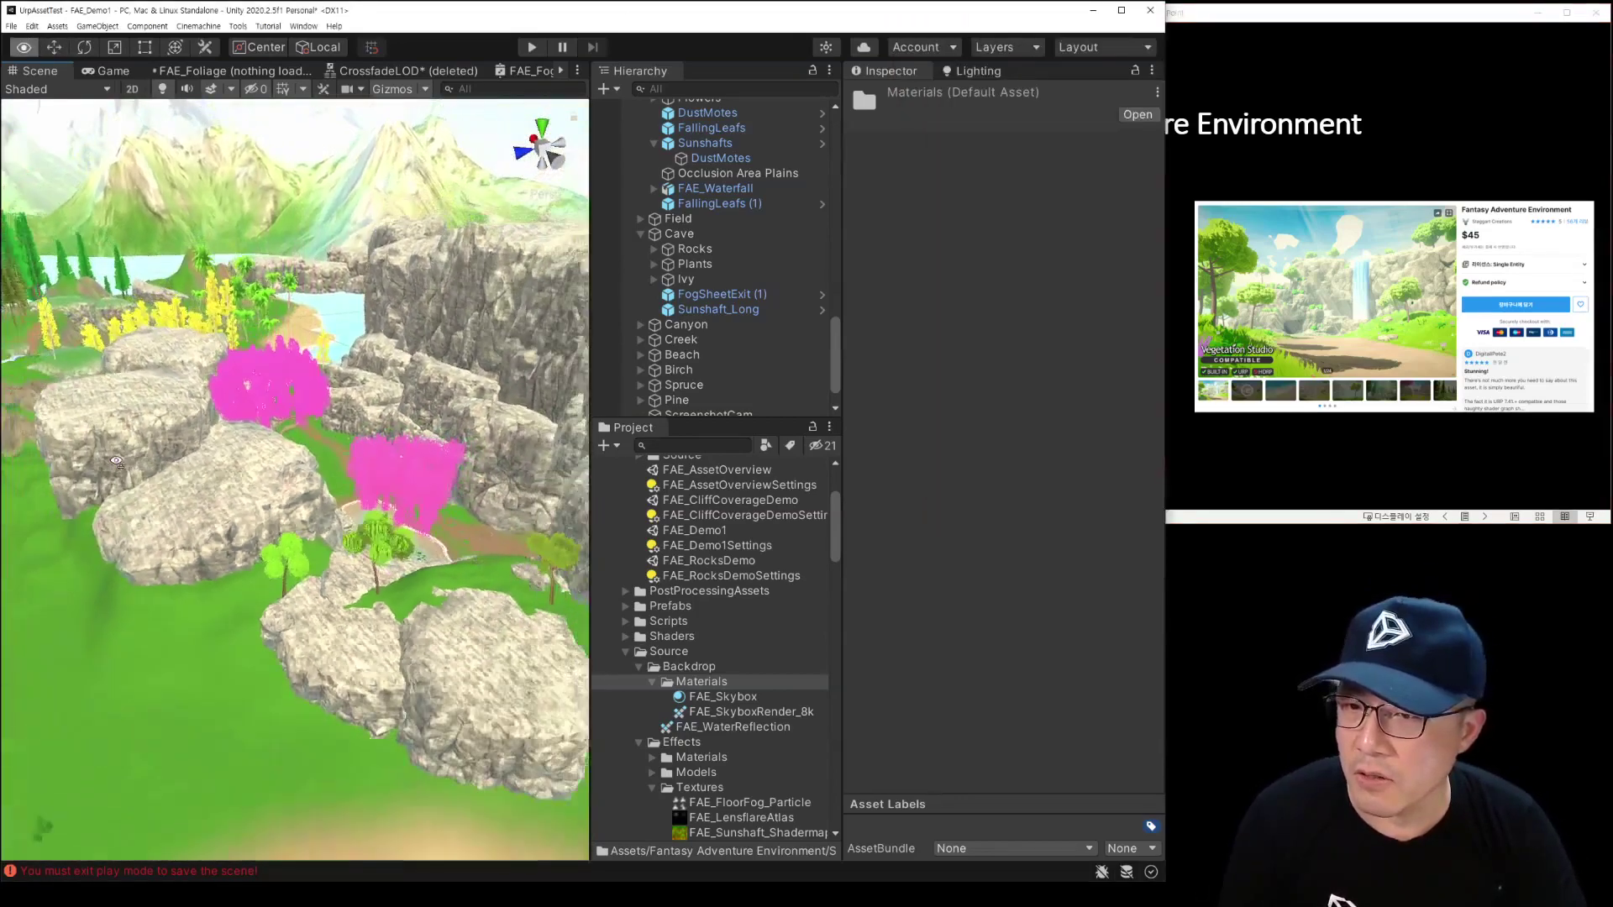
pyautogui.keyDown('alt'); pyautogui.moveTo(96, 477); pyautogui.dragTo(252, 471); pyautogui.keyUp('alt')
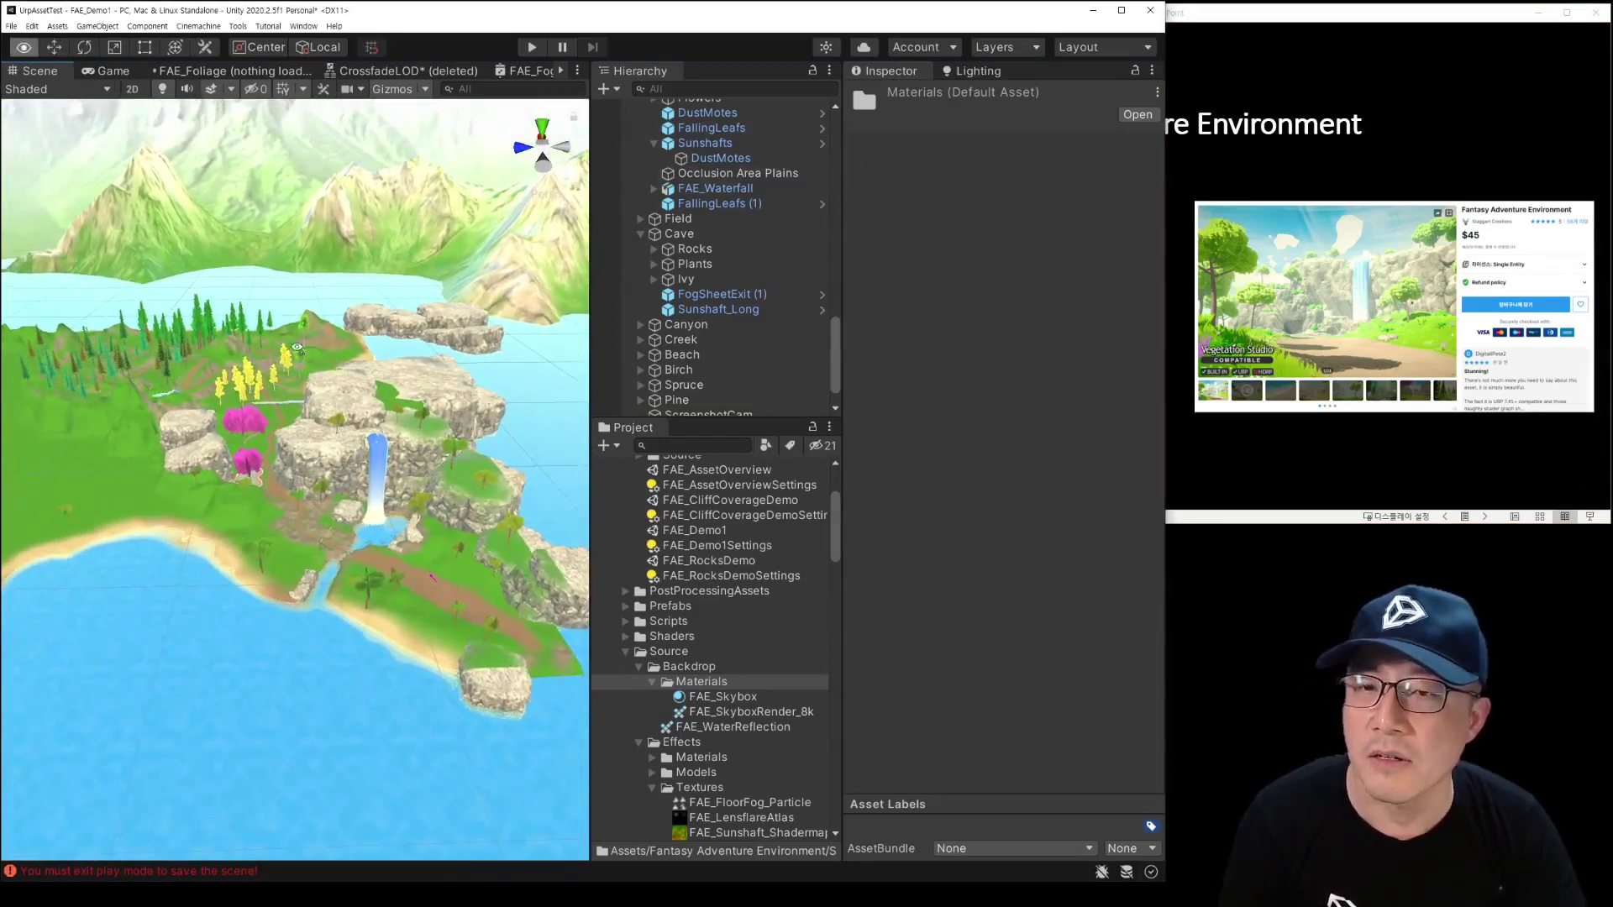
pyautogui.moveTo(298, 349); pyautogui.dragTo(461, 271, button='right')
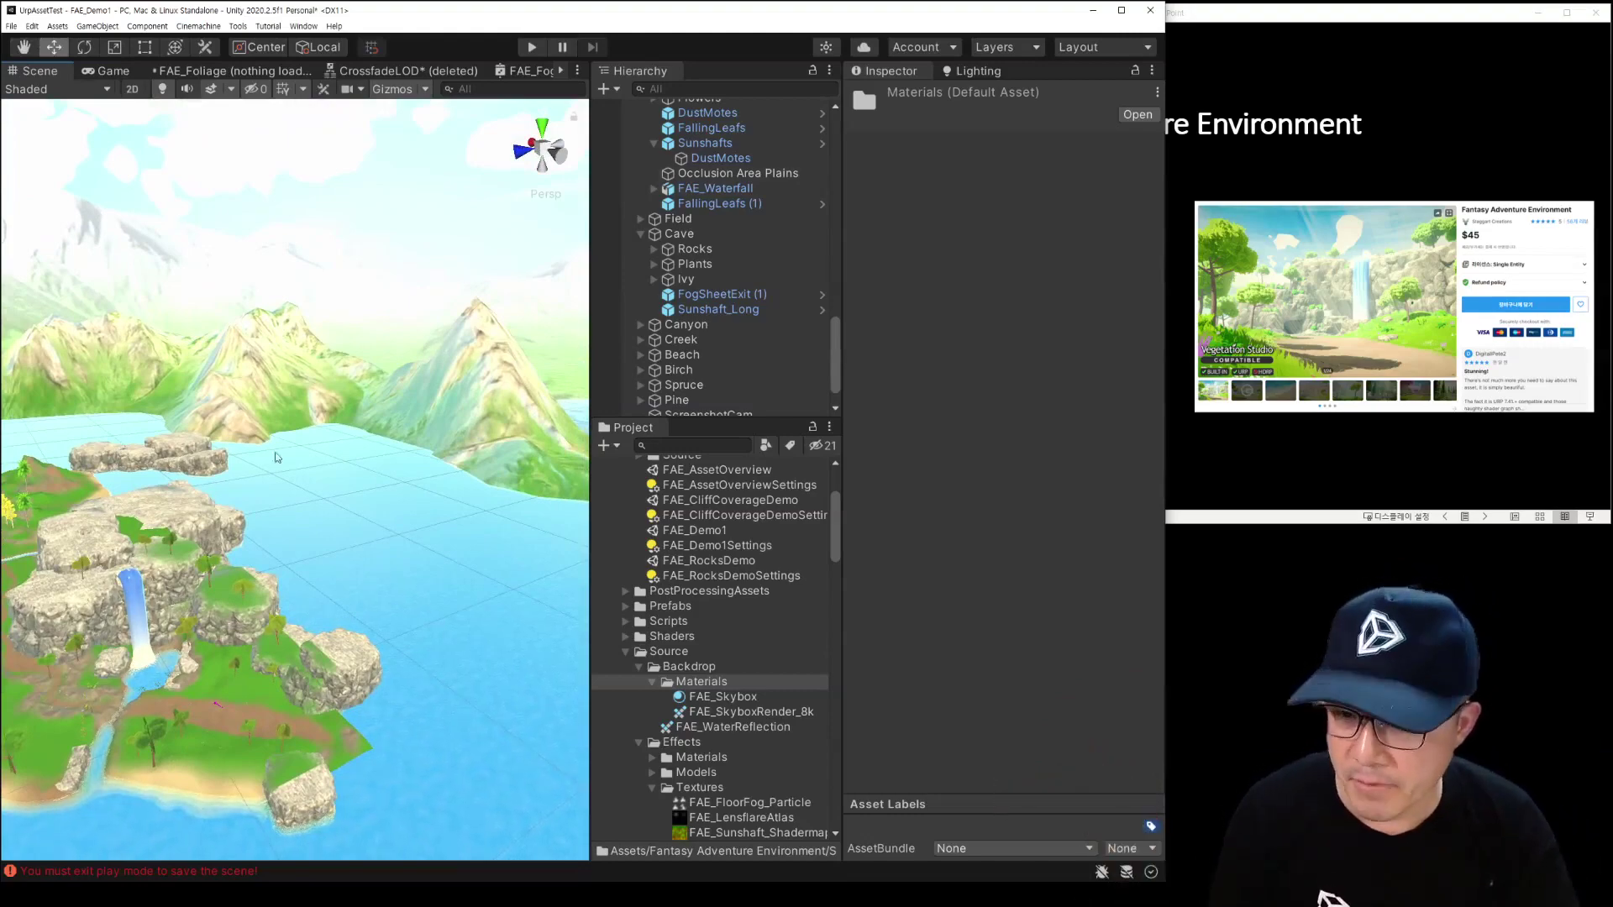
pyautogui.moveTo(276, 457); pyautogui.dragTo(324, 663, button='right')
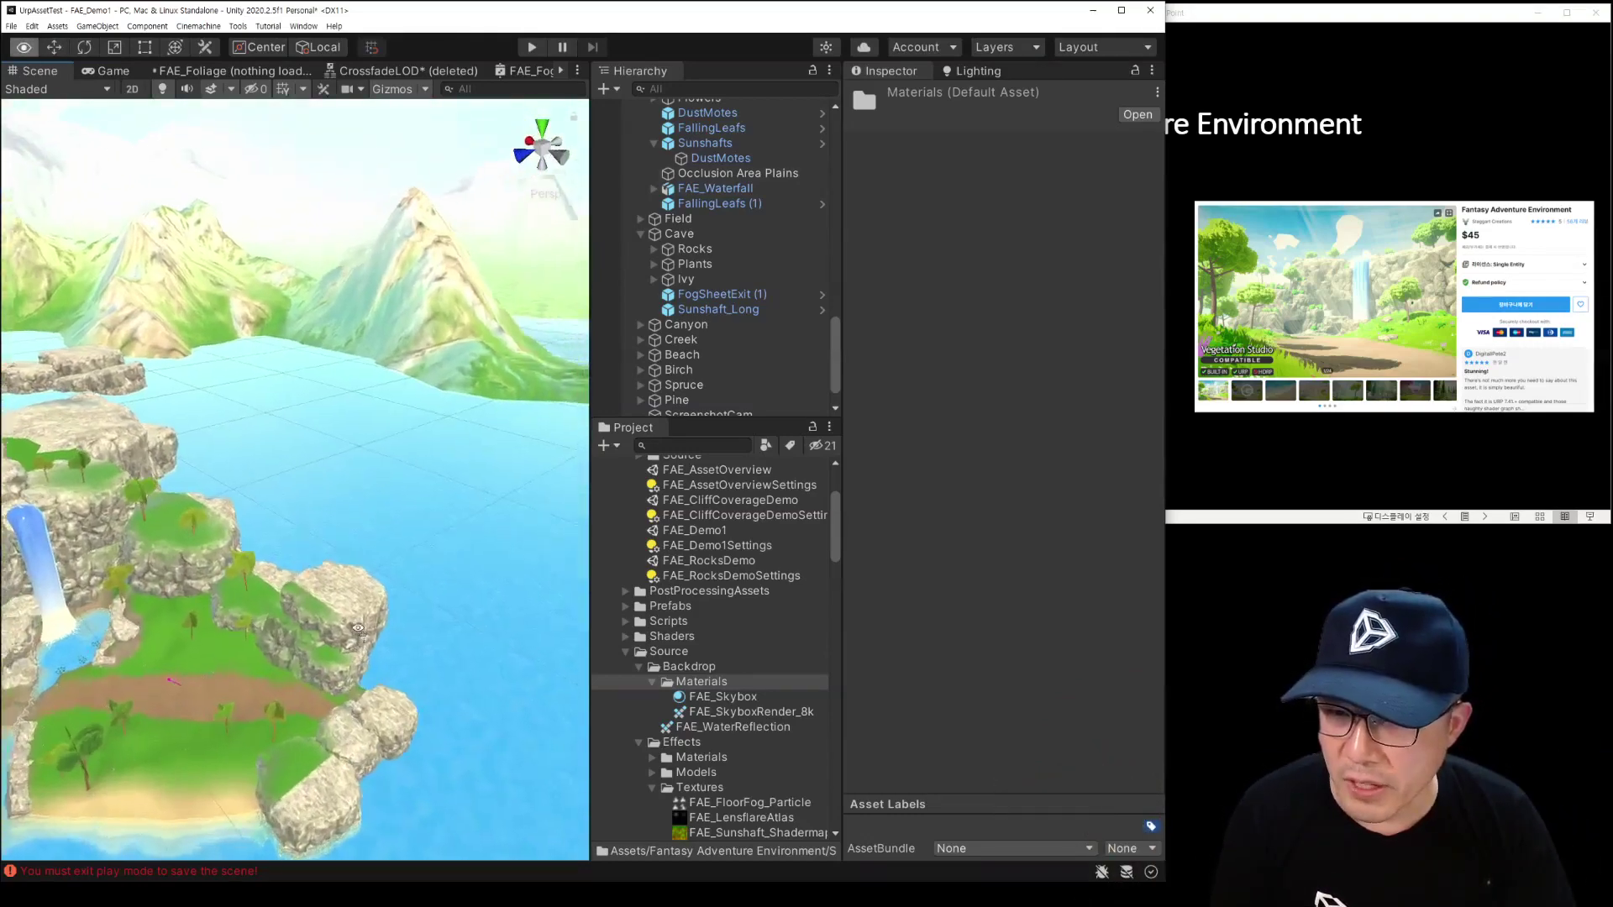
# Step: Select Cliff_A (11) and fly down over the lily pool
pyautogui.click(308, 668)
pyautogui.moveTo(308, 668)
pyautogui.mouseDown(button='right')
pyautogui.moveTo(325, 556)
pyautogui.moveTo(306, 503)
pyautogui.mouseUp(button='right')
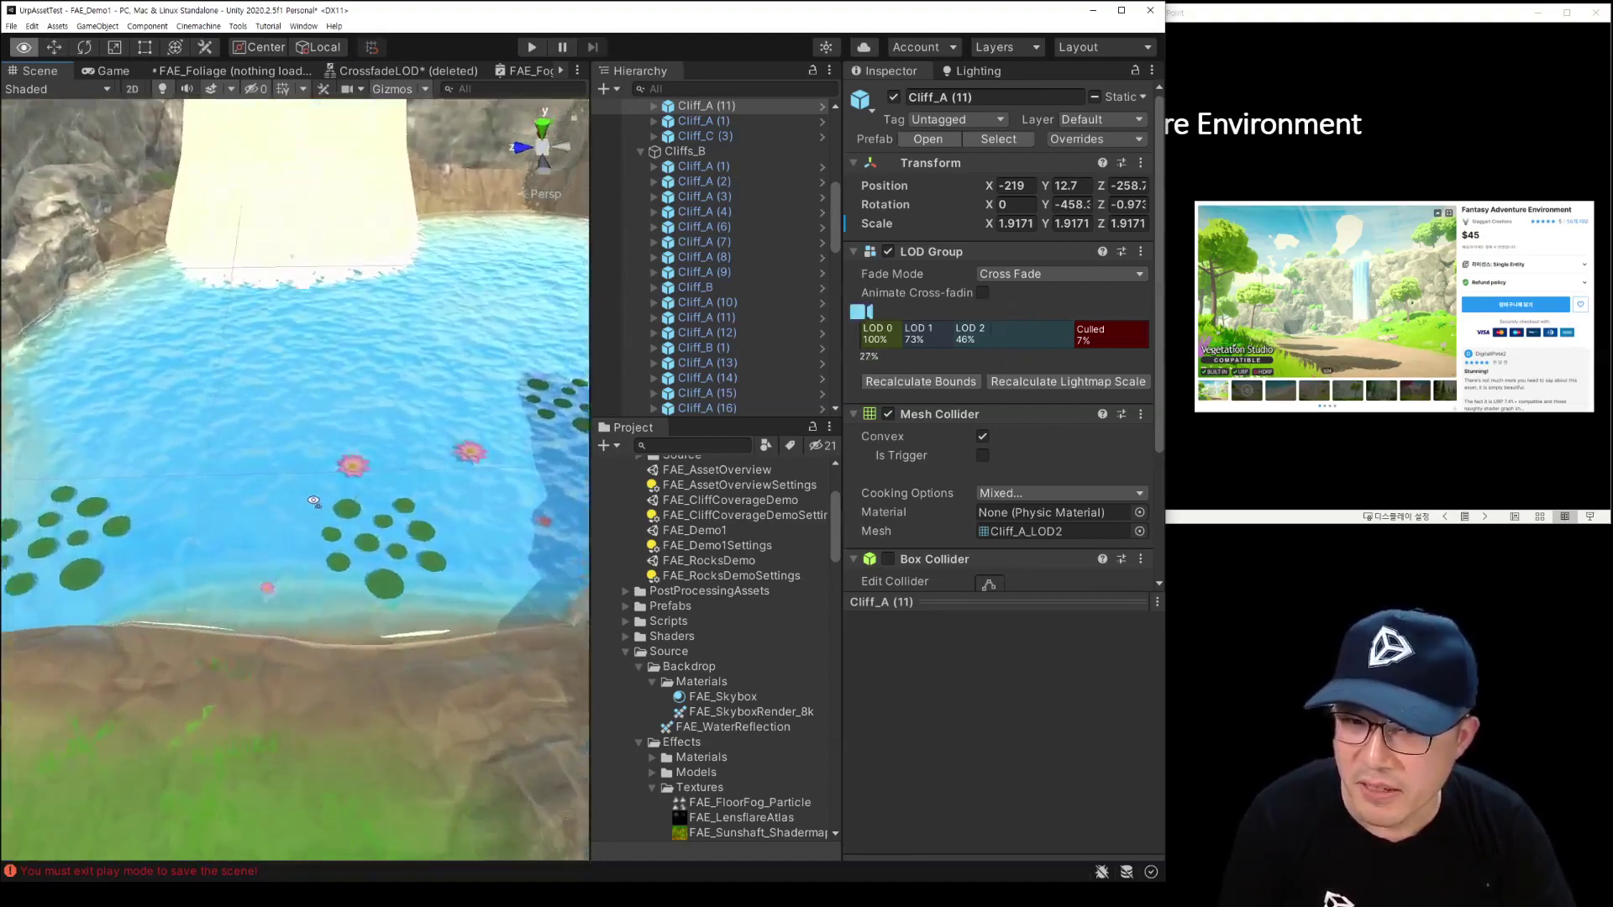
pyautogui.moveTo(306, 504); pyautogui.dragTo(435, 528, button='right')
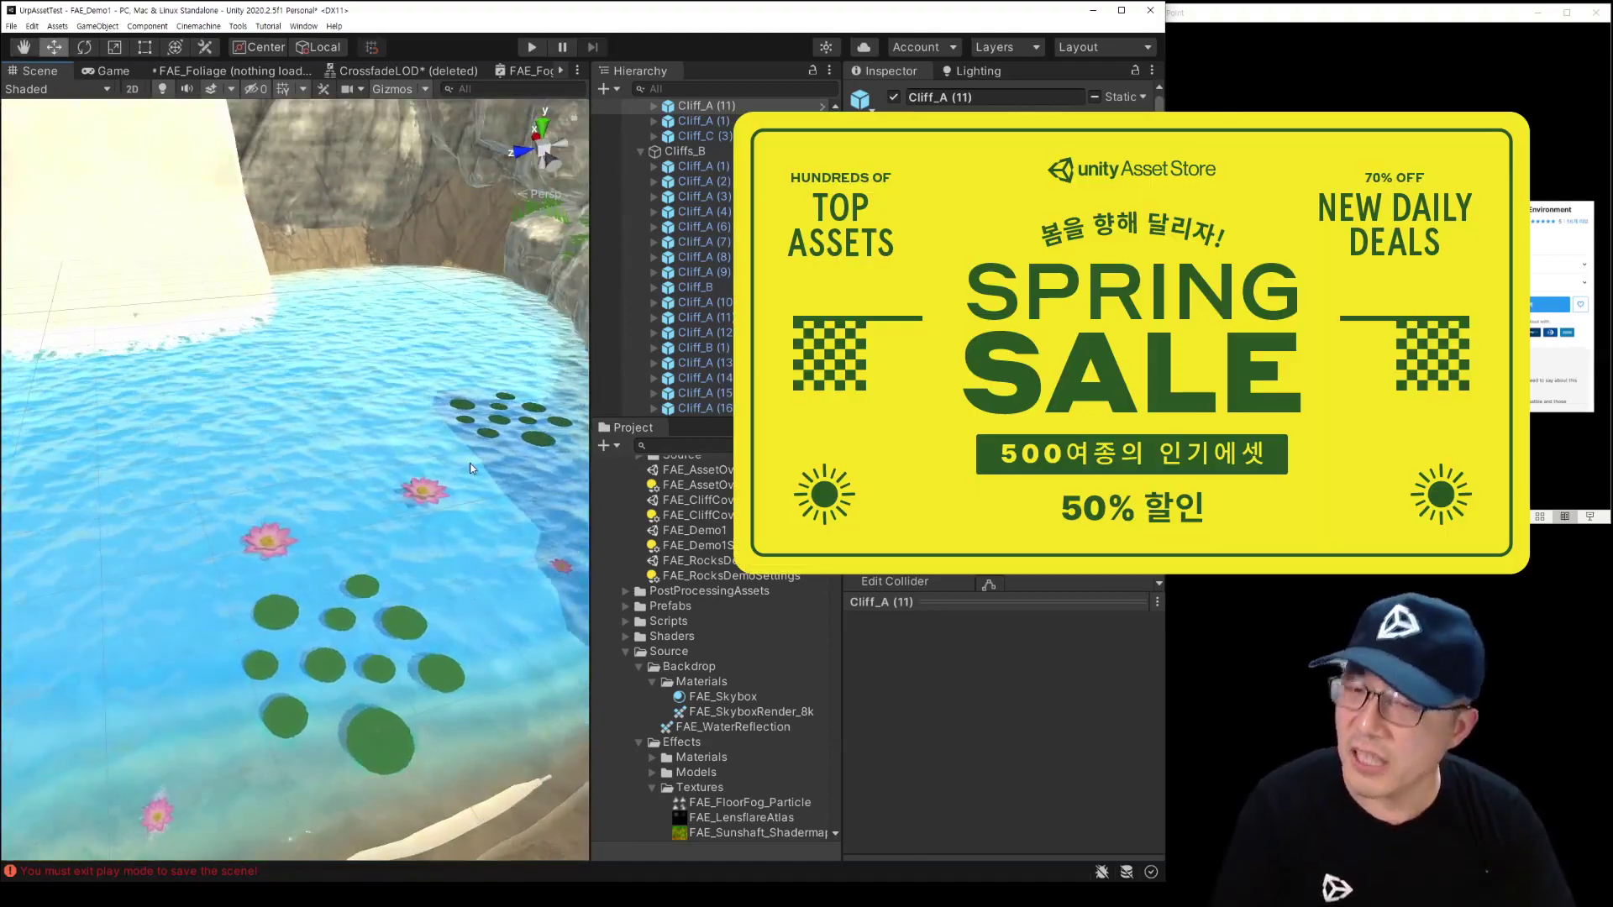
# Step: Fly from the lily pool to the rocky passage with the dirt path between cliffs
pyautogui.moveTo(470, 468)
pyautogui.mouseDown(button='right')
pyautogui.moveTo(340, 362)
pyautogui.moveTo(568, 332)
pyautogui.moveTo(523, 332)
pyautogui.moveTo(472, 420)
pyautogui.moveTo(396, 429)
pyautogui.moveTo(508, 445)
pyautogui.moveTo(526, 429)
pyautogui.moveTo(295, 401)
pyautogui.moveTo(199, 414)
pyautogui.moveTo(107, 526)
pyautogui.moveTo(351, 653)
pyautogui.moveTo(289, 628)
pyautogui.moveTo(417, 400)
pyautogui.moveTo(415, 581)
pyautogui.moveTo(292, 582)
pyautogui.moveTo(503, 560)
pyautogui.mouseUp(button='right')
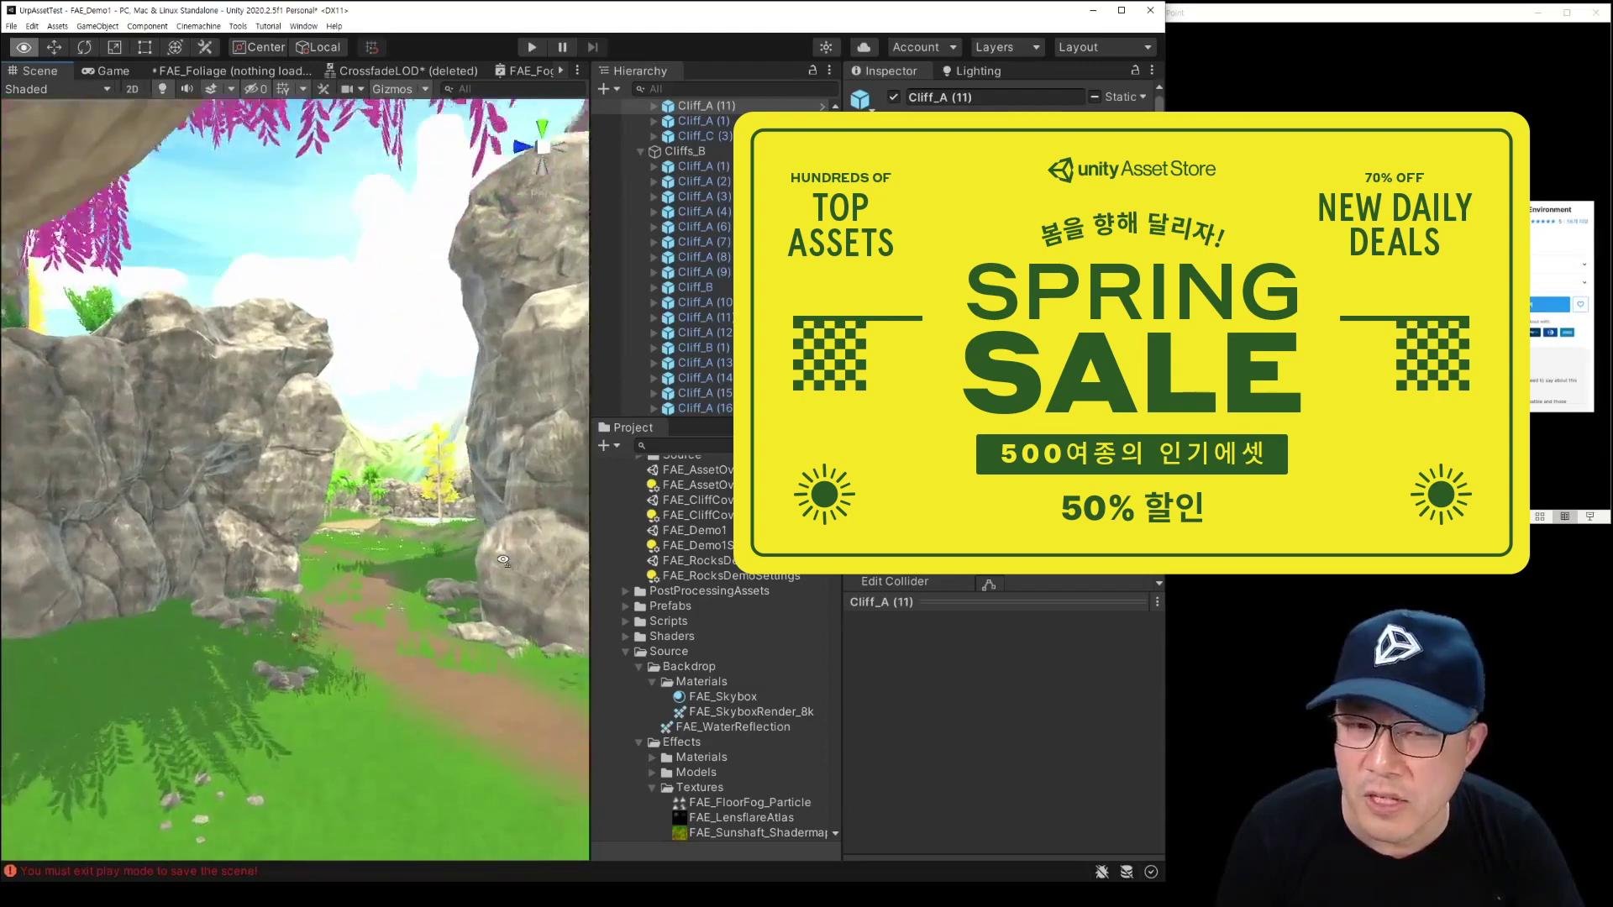
# Step: Fly between the cliffs past the yellow trees and frame the large rock cliff
pyautogui.moveTo(503, 560); pyautogui.dragTo(550, 568, button='right')
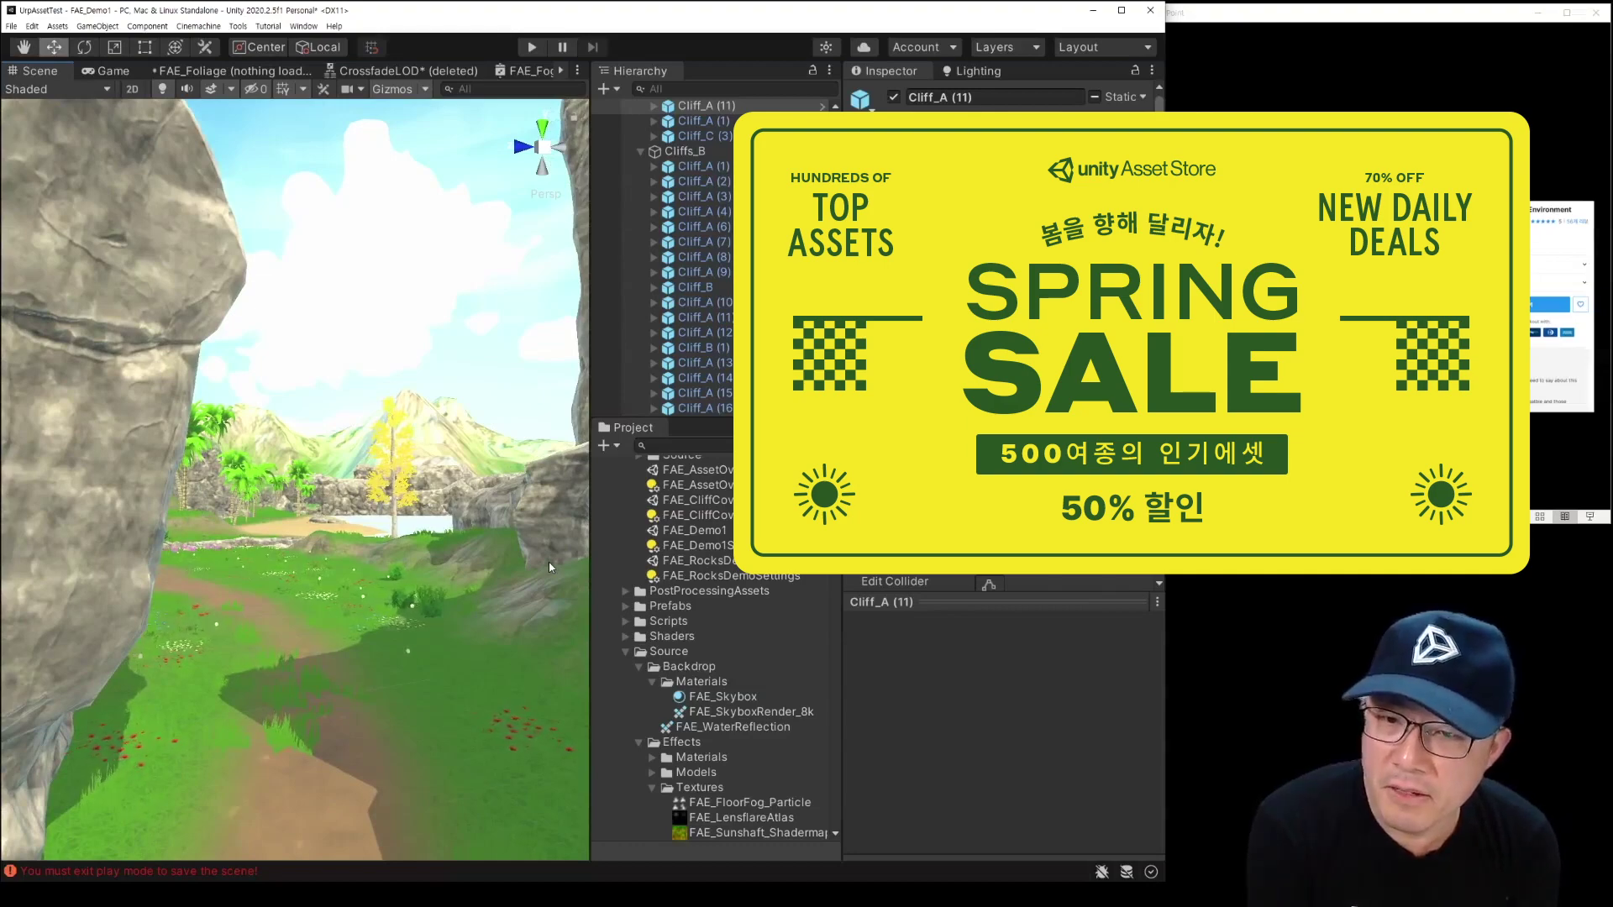
pyautogui.moveTo(464, 523)
pyautogui.mouseDown(button='right')
pyautogui.moveTo(298, 582)
pyautogui.moveTo(344, 573)
pyautogui.mouseUp(button='right')
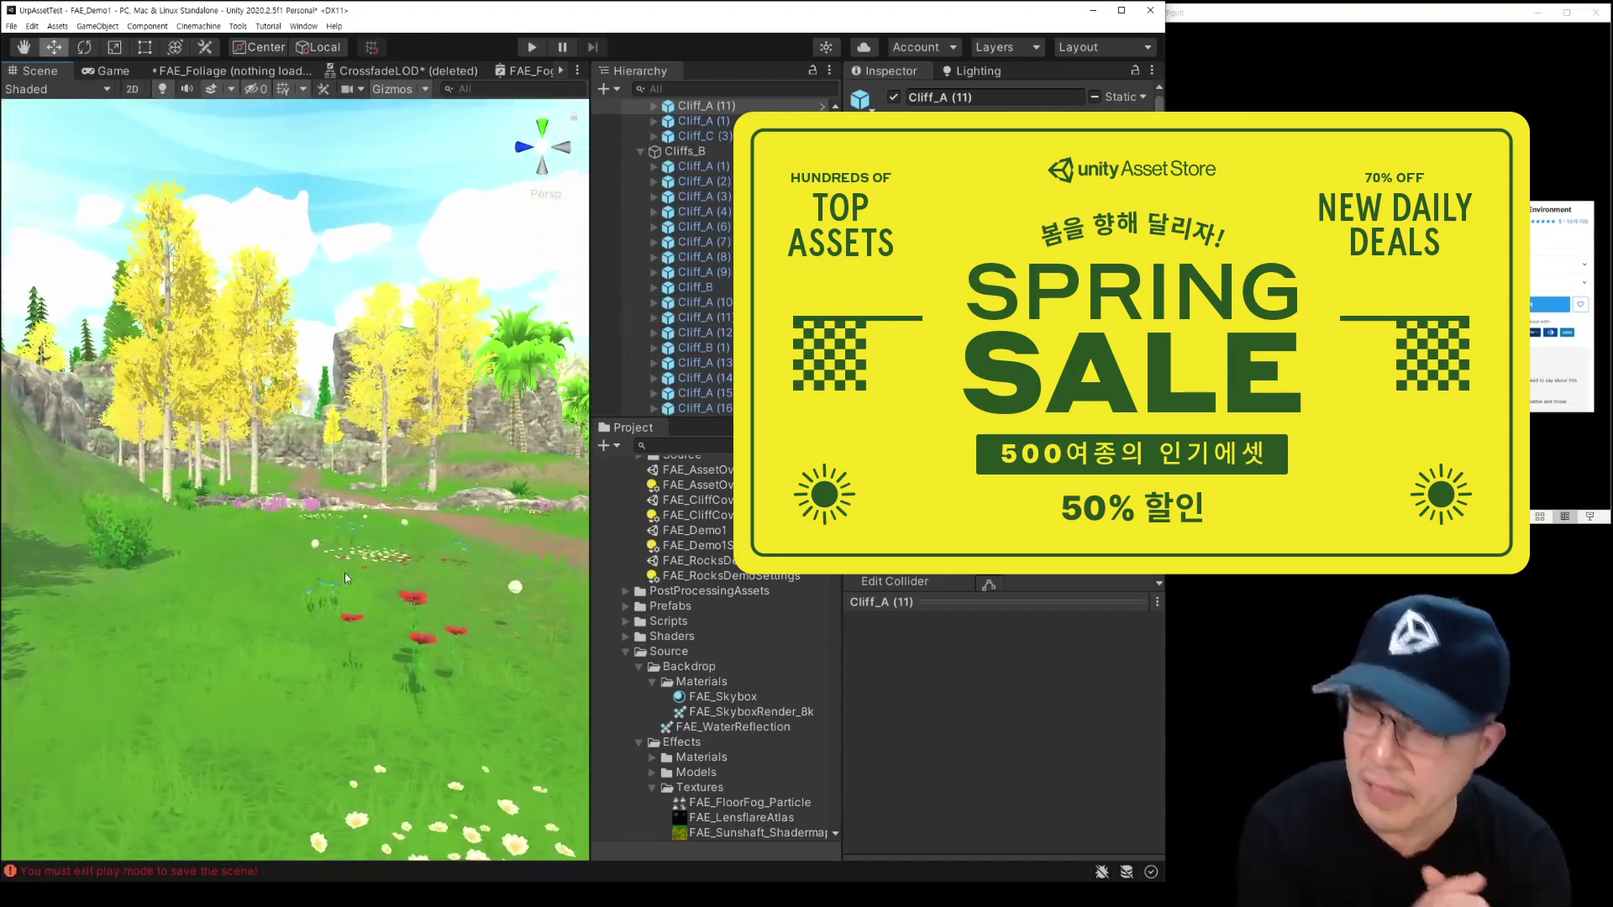
pyautogui.moveTo(345, 577); pyautogui.dragTo(962, 603, button='right')
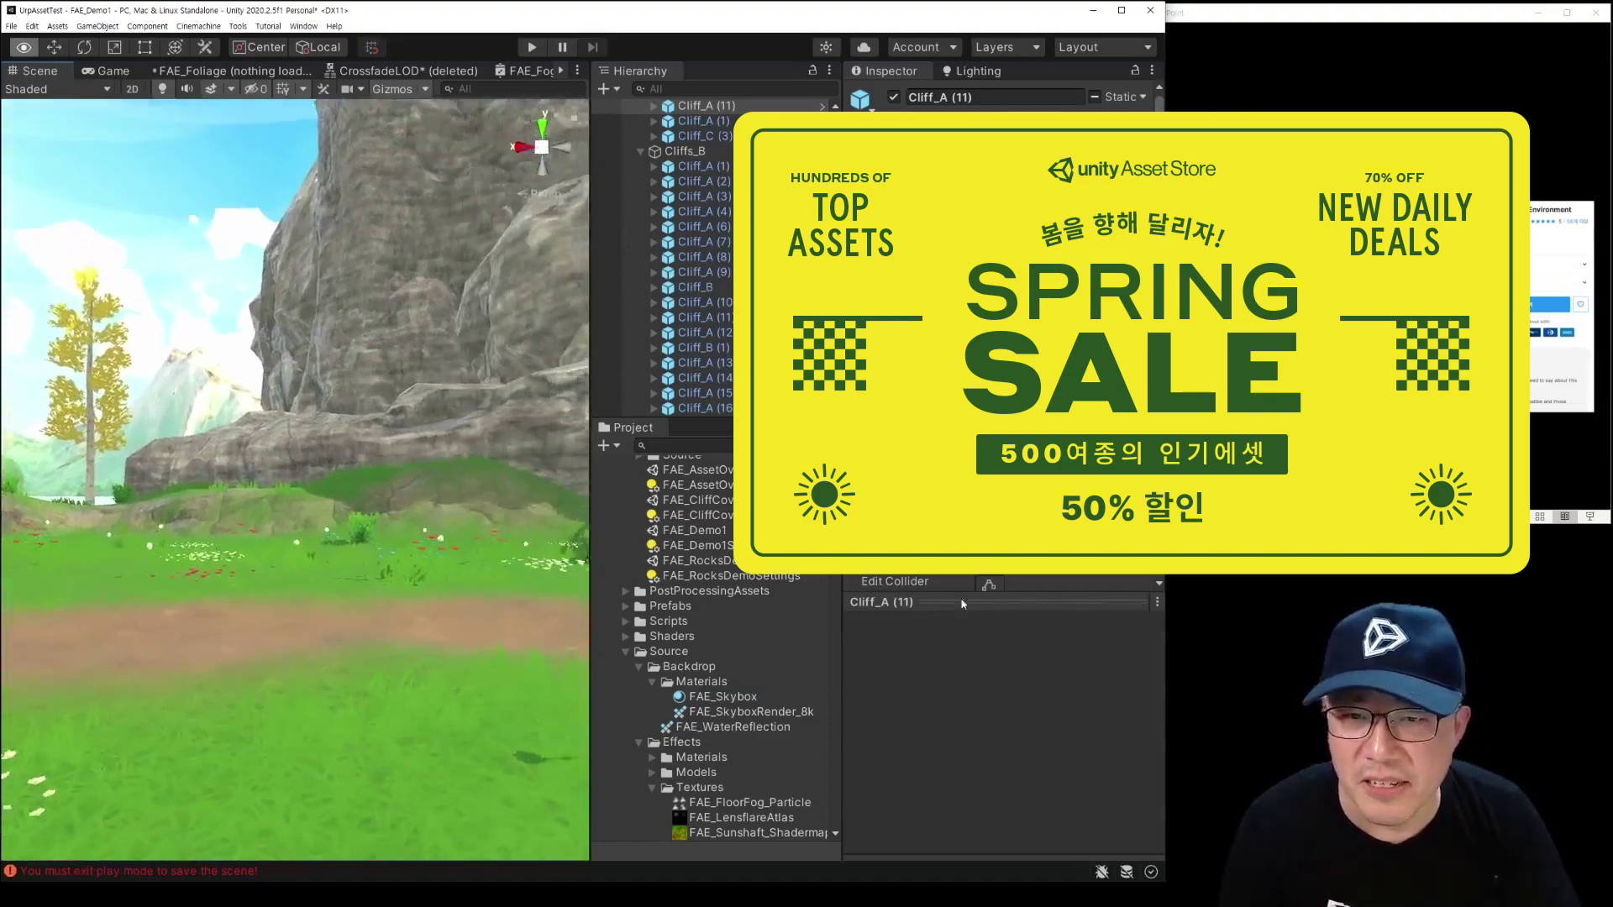
pyautogui.press('f')
# Step: Deselect the cliff, face the tall cliffs, and switch back to the PowerPoint slideshow
pyautogui.moveTo(1224, 618); pyautogui.dragTo(1310, 588, button='right')
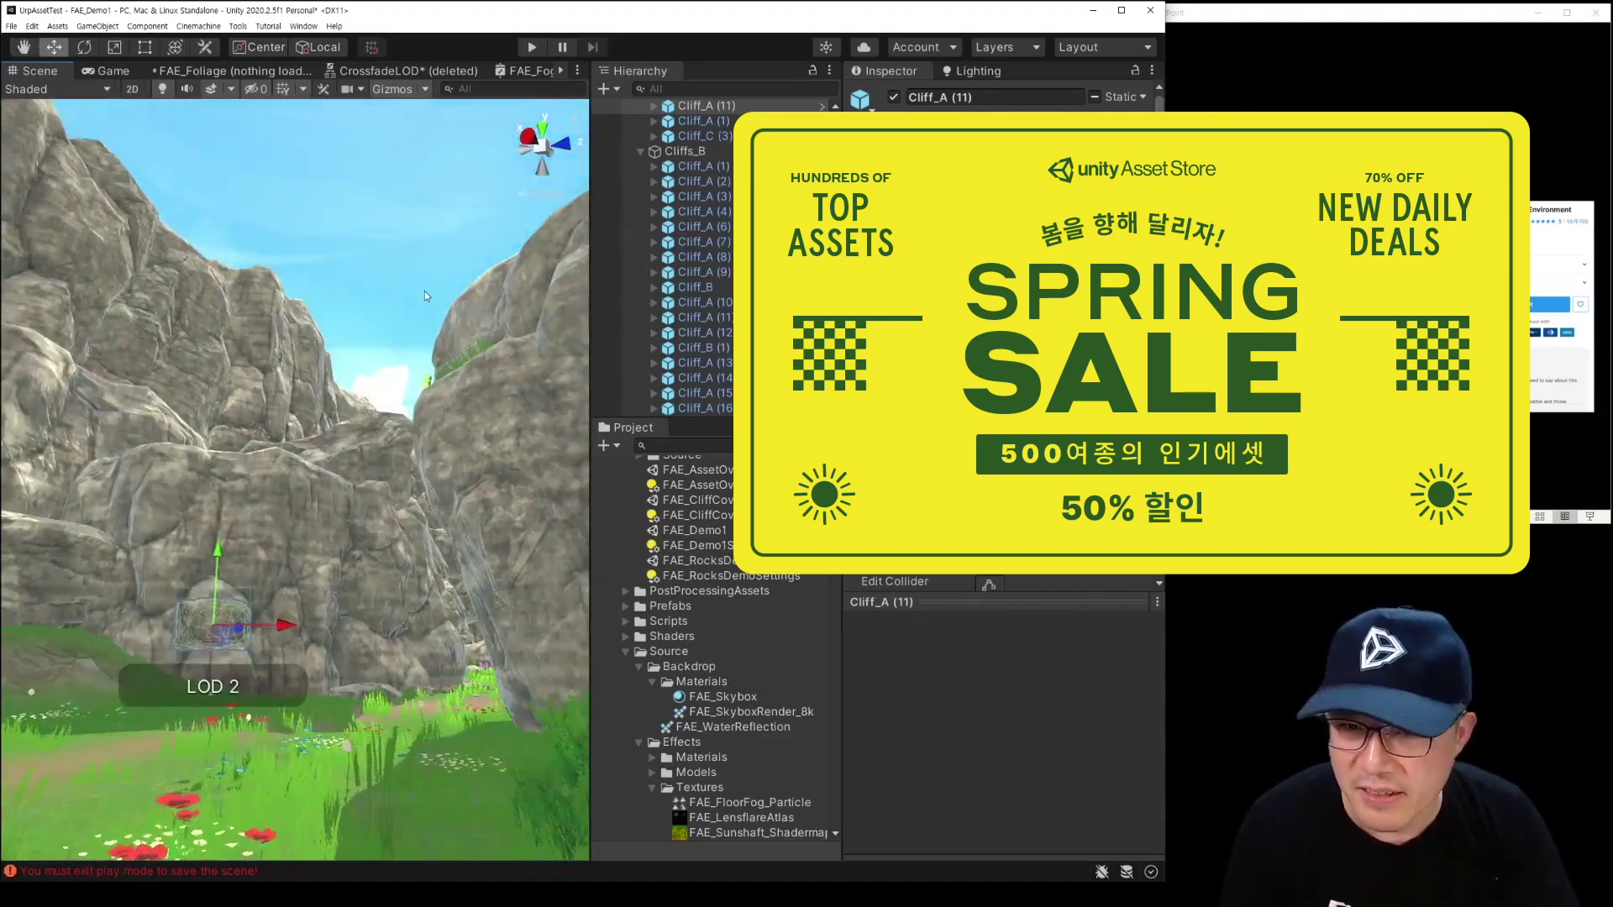
pyautogui.click(425, 295)
pyautogui.moveTo(426, 295); pyautogui.dragTo(410, 359, button='right')
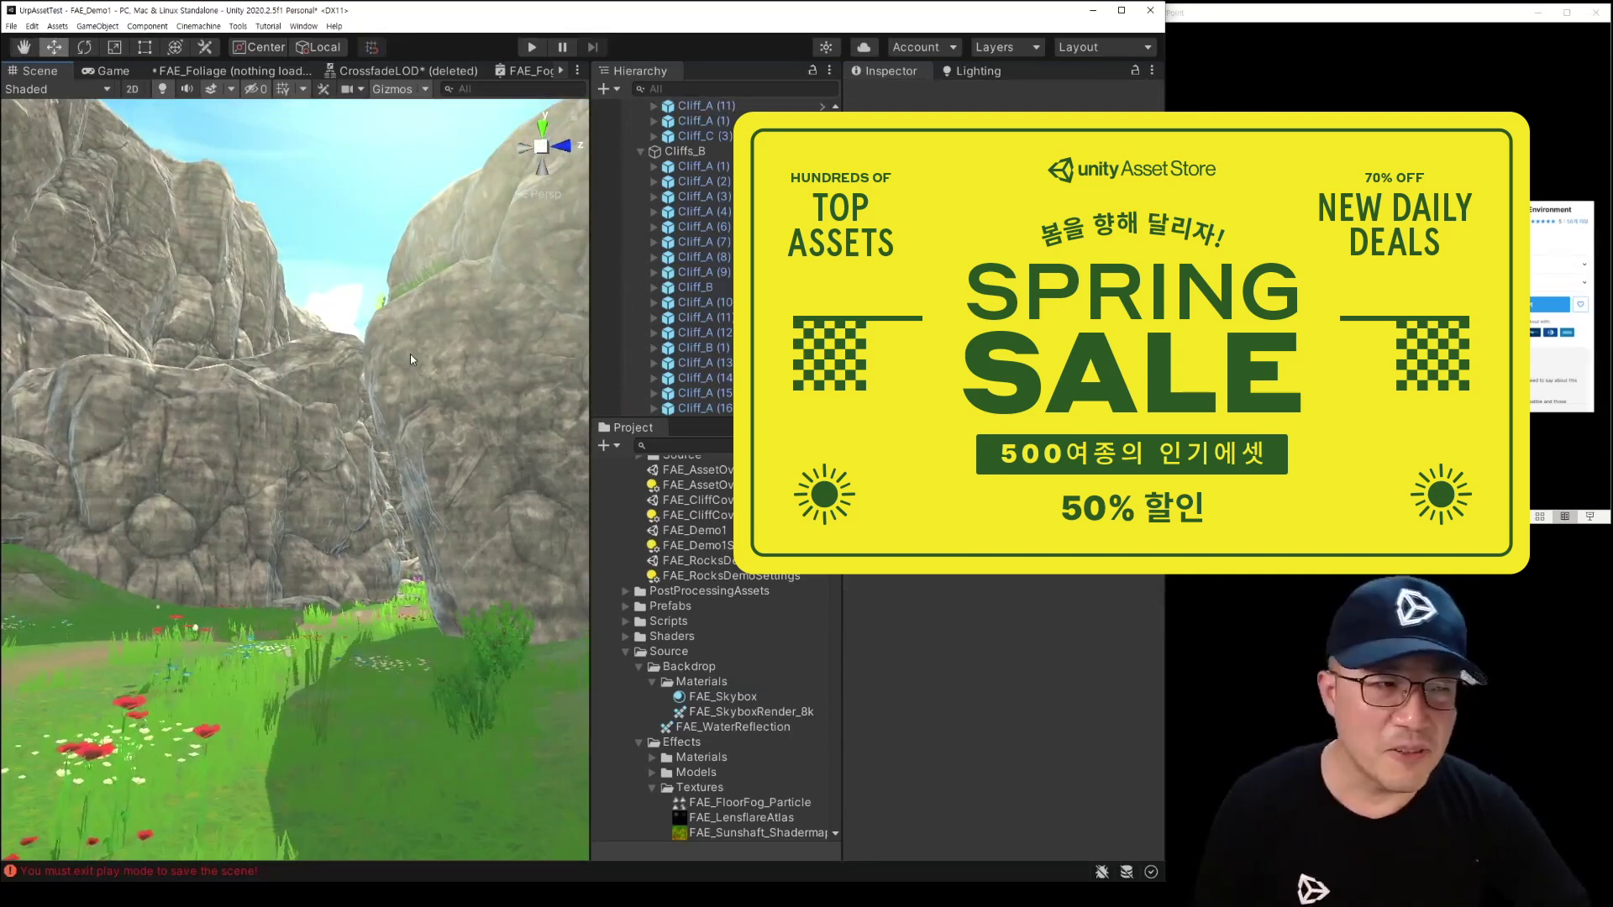
pyautogui.hotkey('alt', 'Tab')
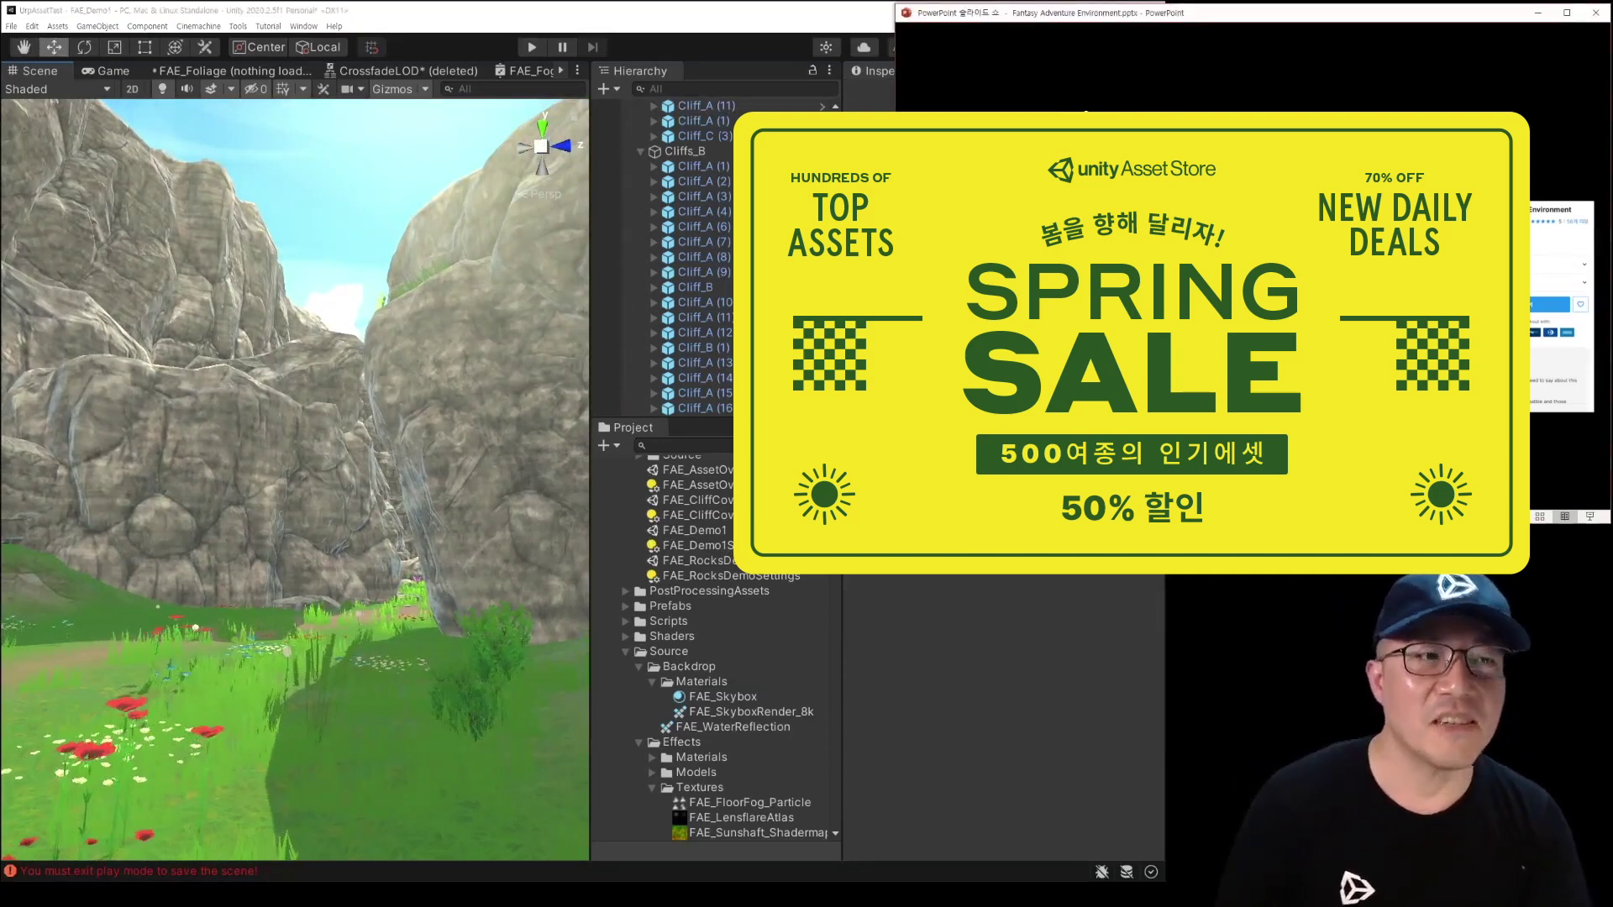